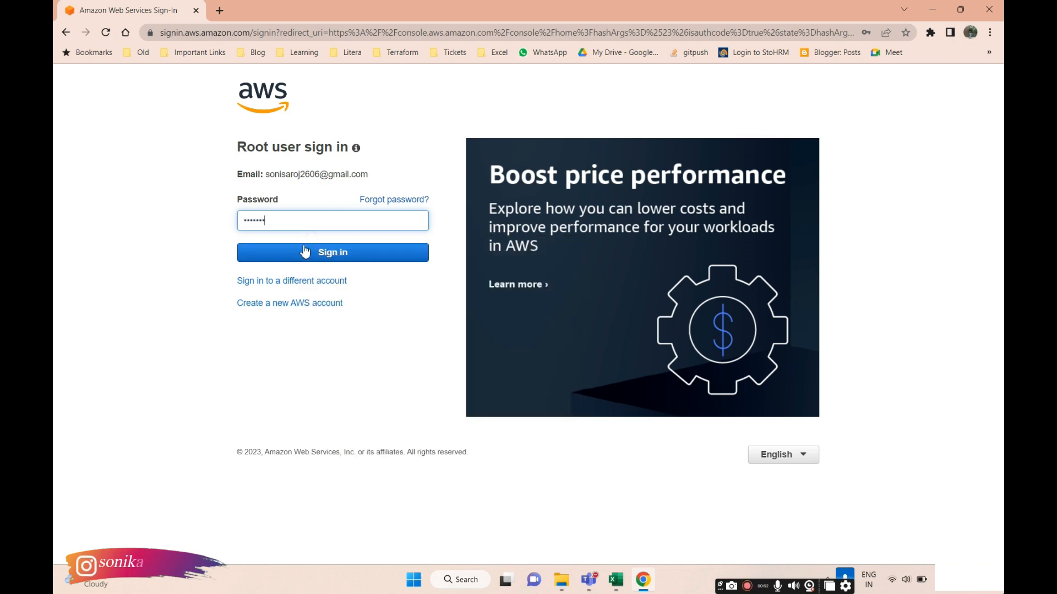
Step: Sign in as the root user and open the EC2 instances list with the running-state filter removed
click(306, 251)
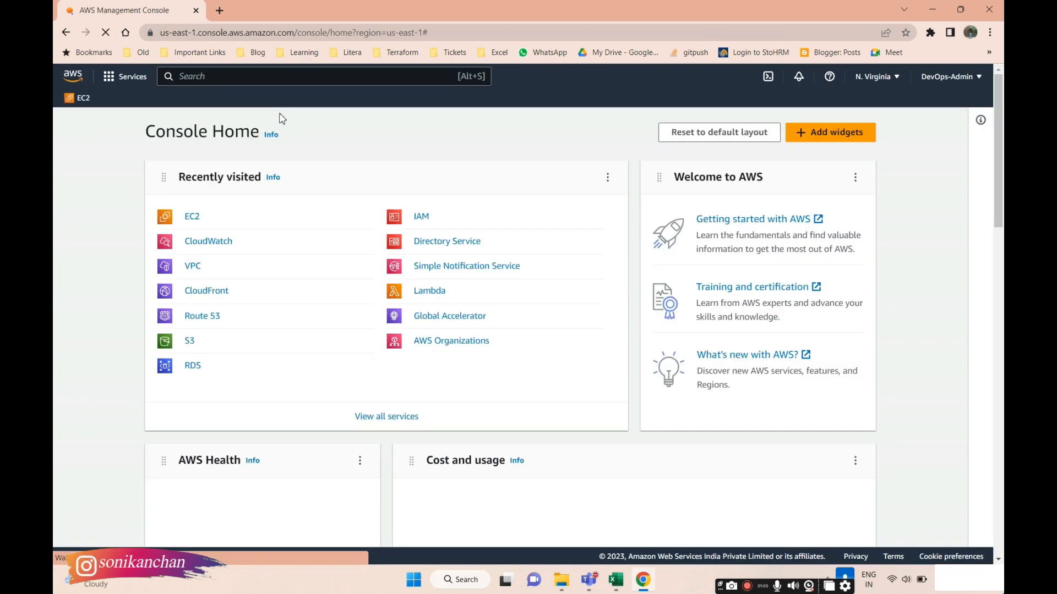
click(192, 215)
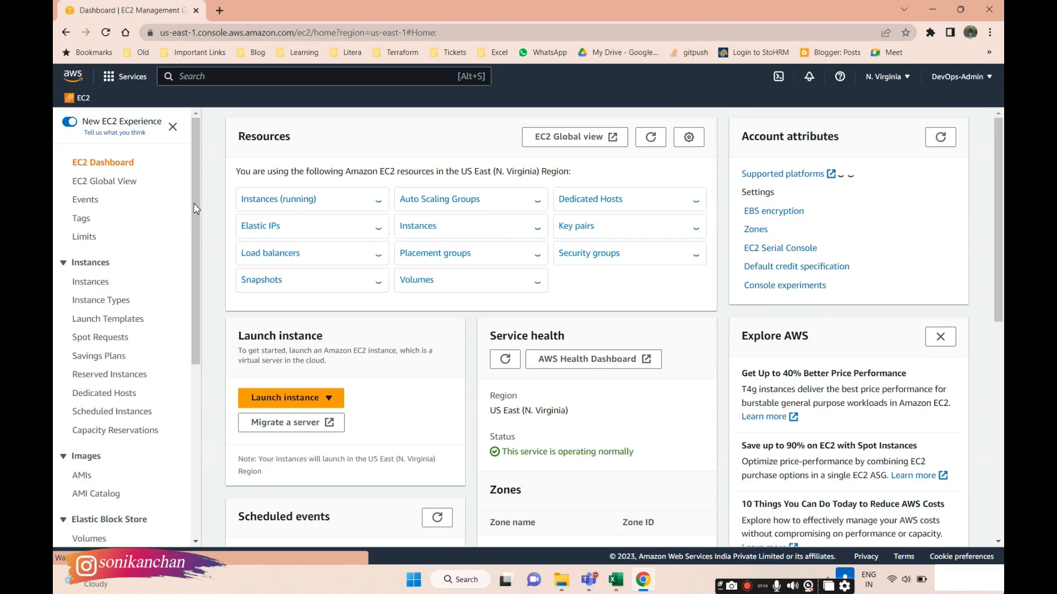
click(287, 199)
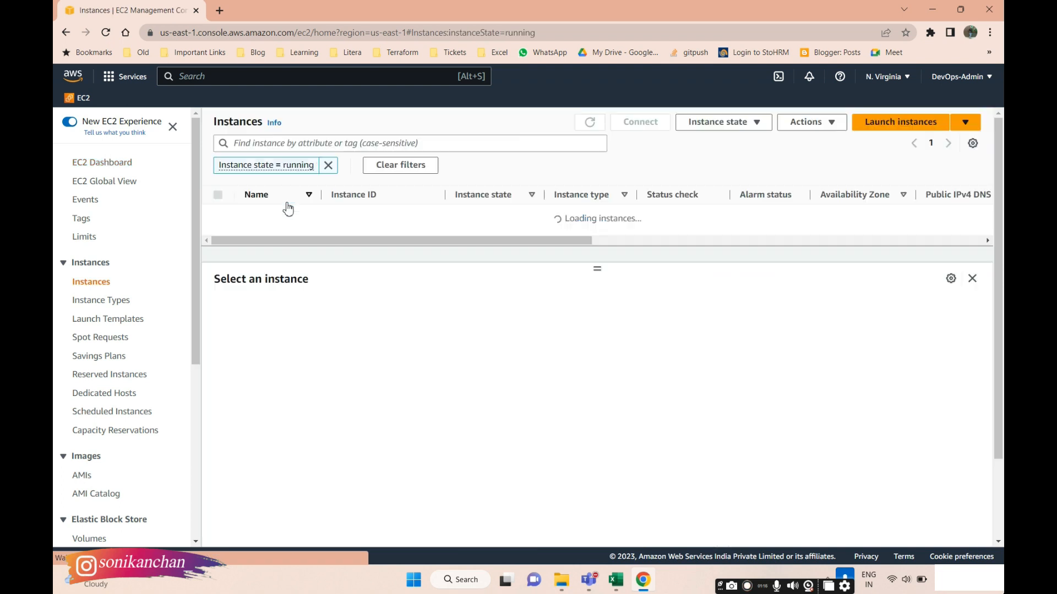
click(329, 166)
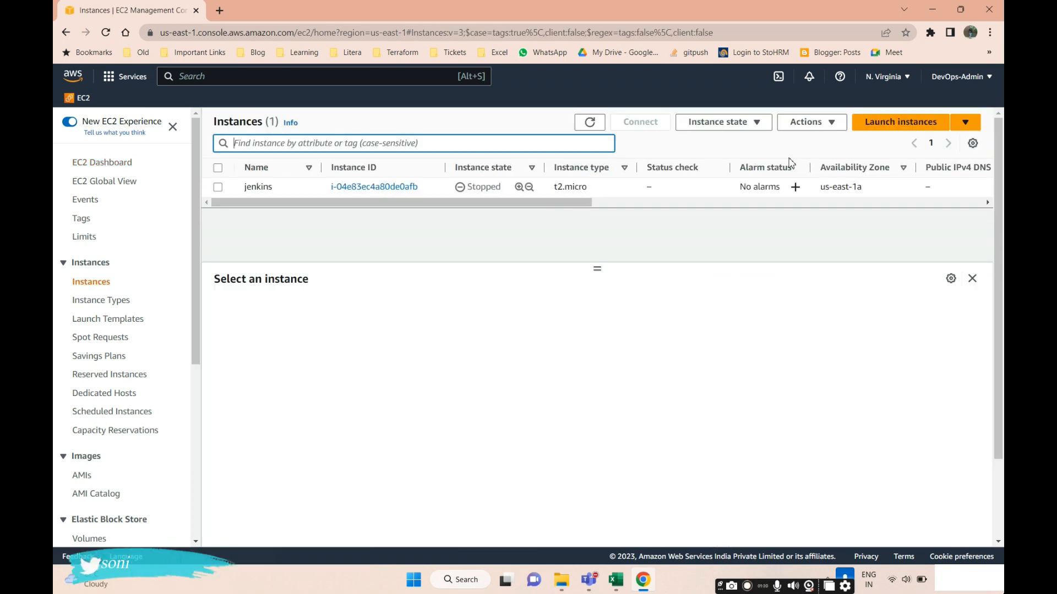
Step: Start launching a new EC2 instance and look over the form's name, machine image and instance type sections
click(871, 131)
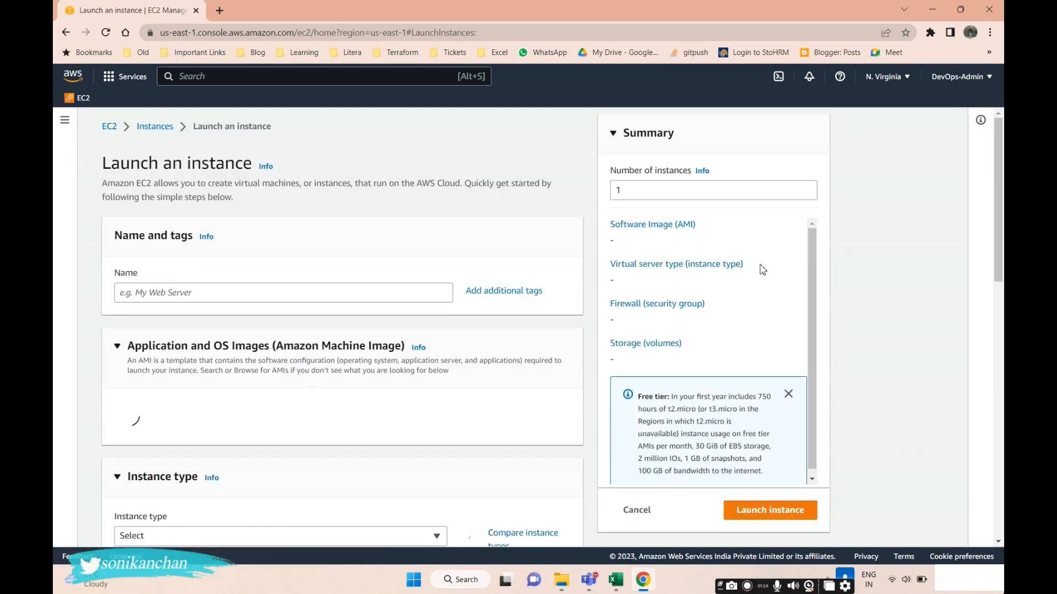
scroll(431, 360, down, 5)
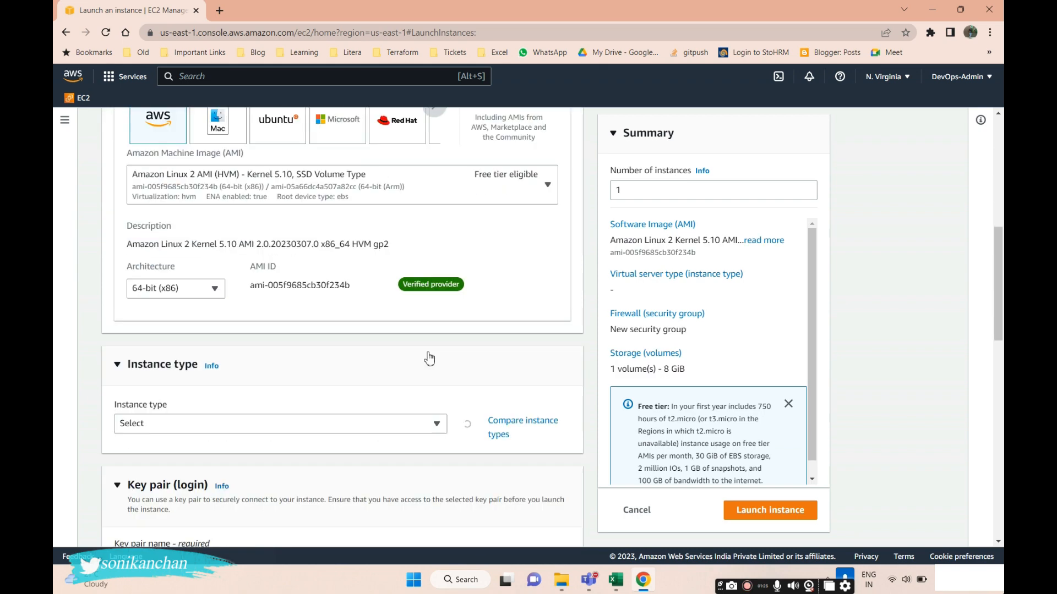
scroll(431, 359, up, 5)
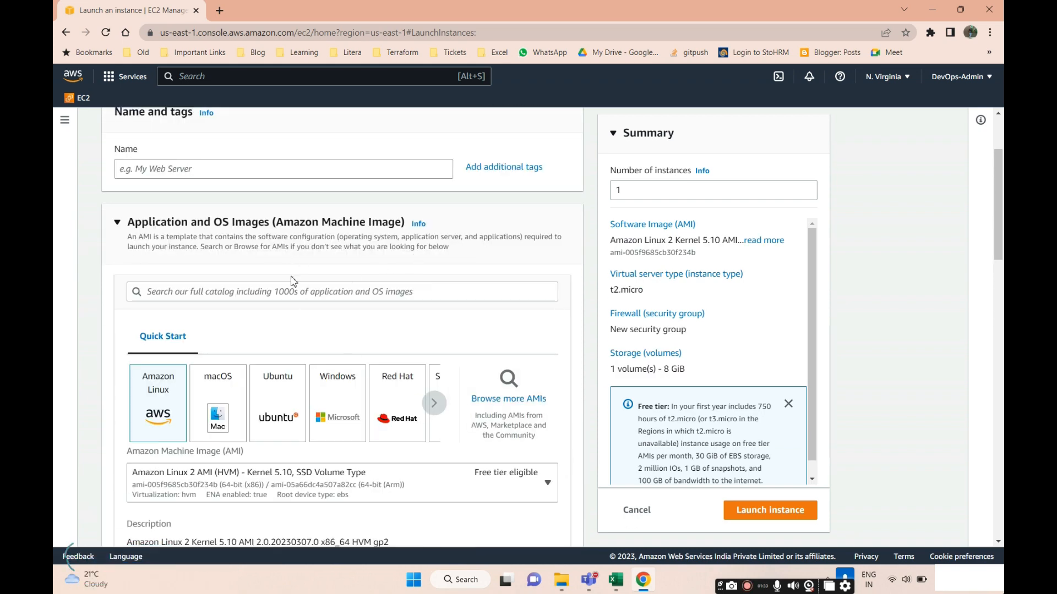
scroll(292, 278, up, 2)
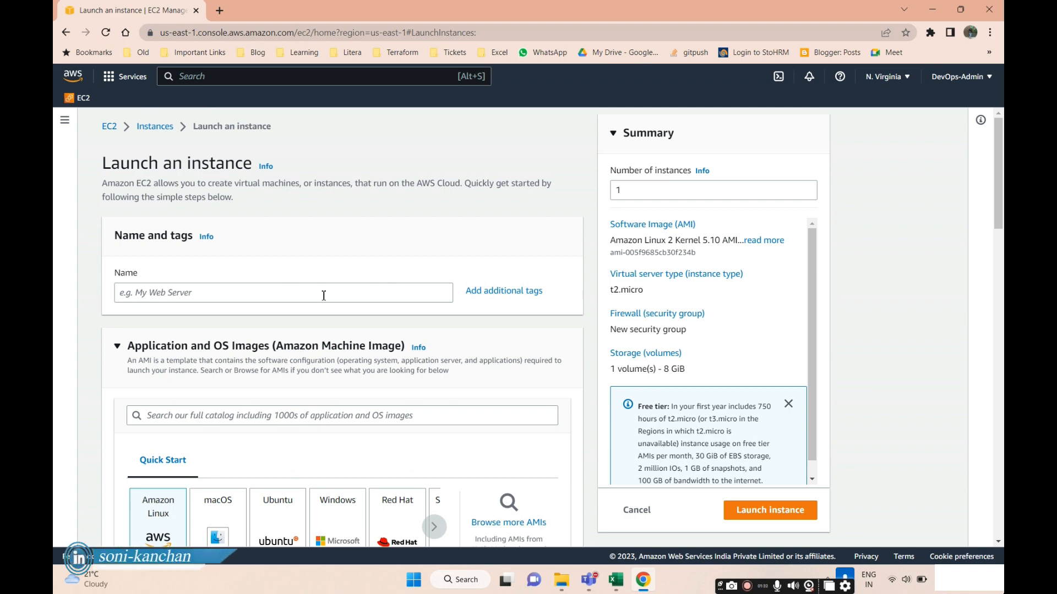
scroll(323, 297, down, 3)
scroll(324, 306, up, 2)
scroll(324, 307, down, 1)
scroll(203, 266, up, 2)
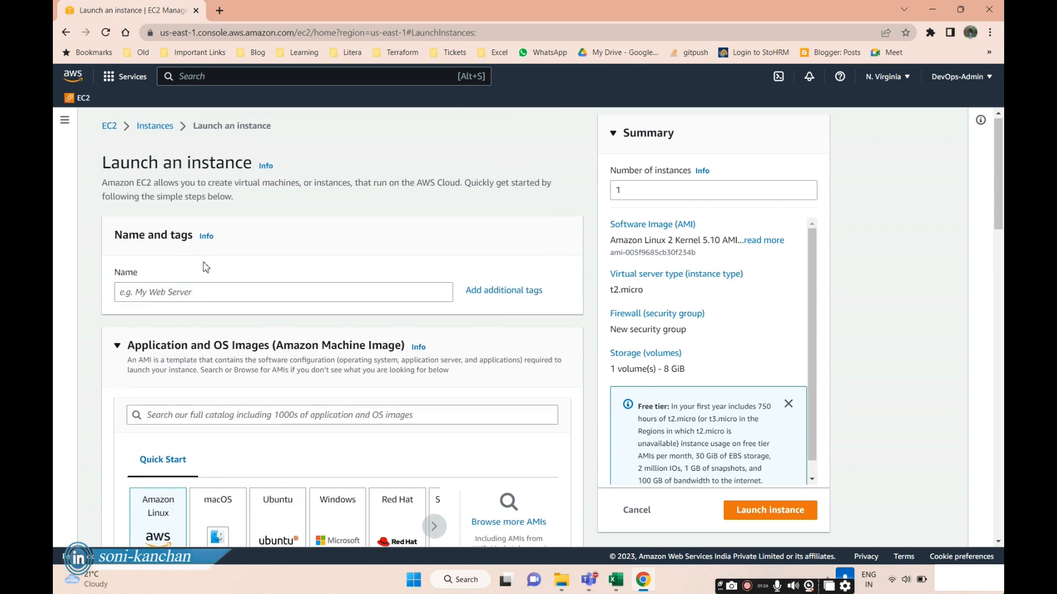
scroll(336, 431, down, 1)
scroll(335, 431, down, 1)
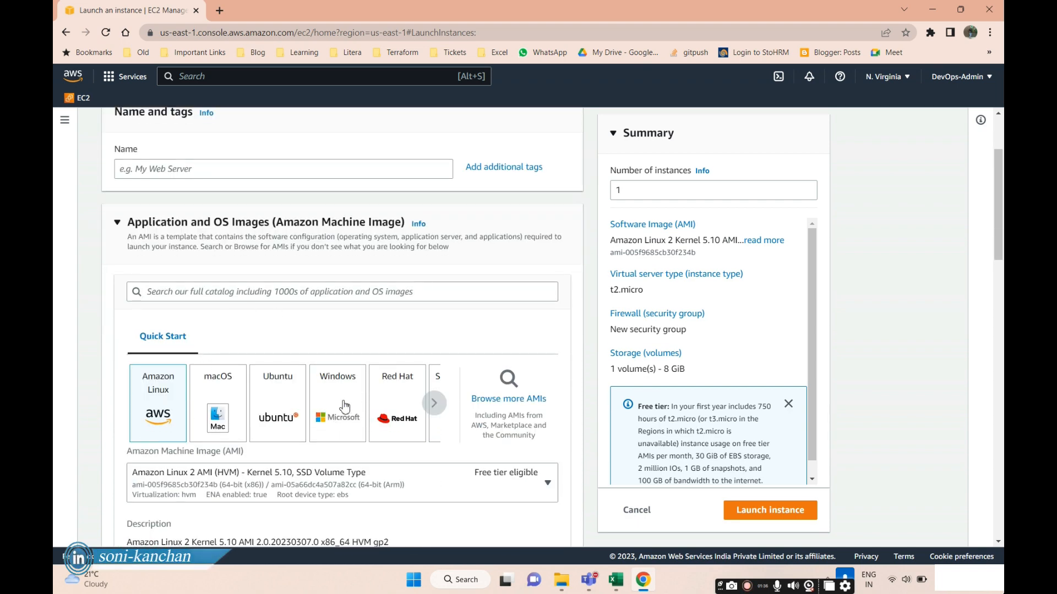
Step: Name the new instance Windows in the Name and tags section
click(158, 169)
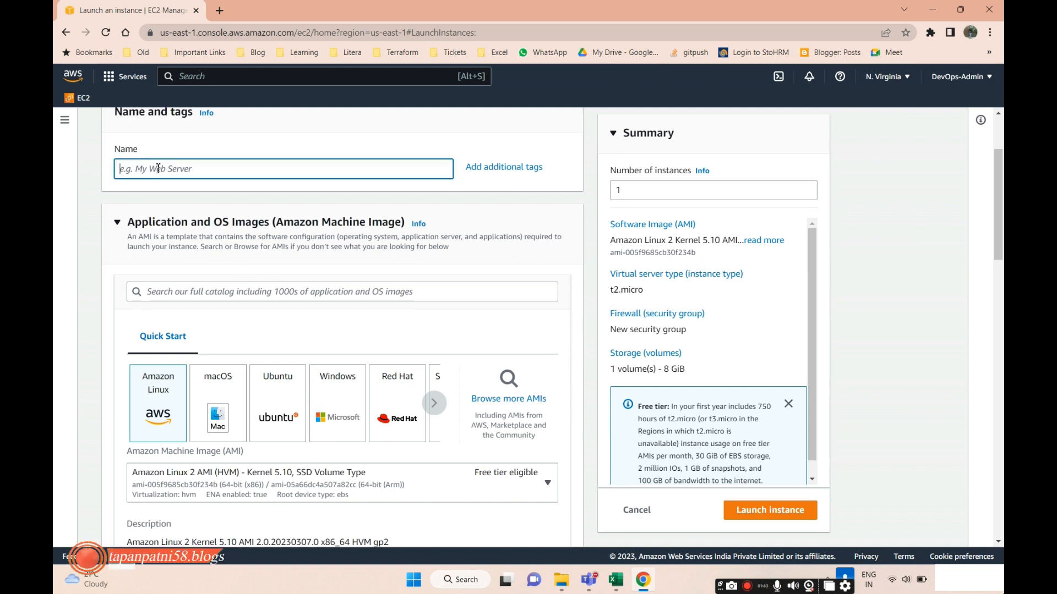
text(Windows)
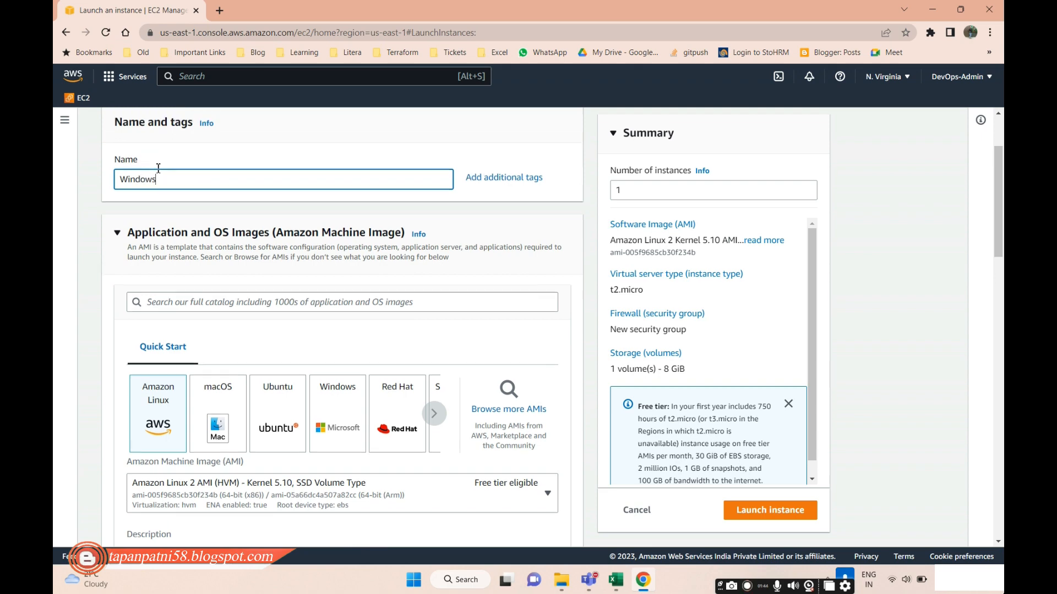
scroll(158, 169, up, 2)
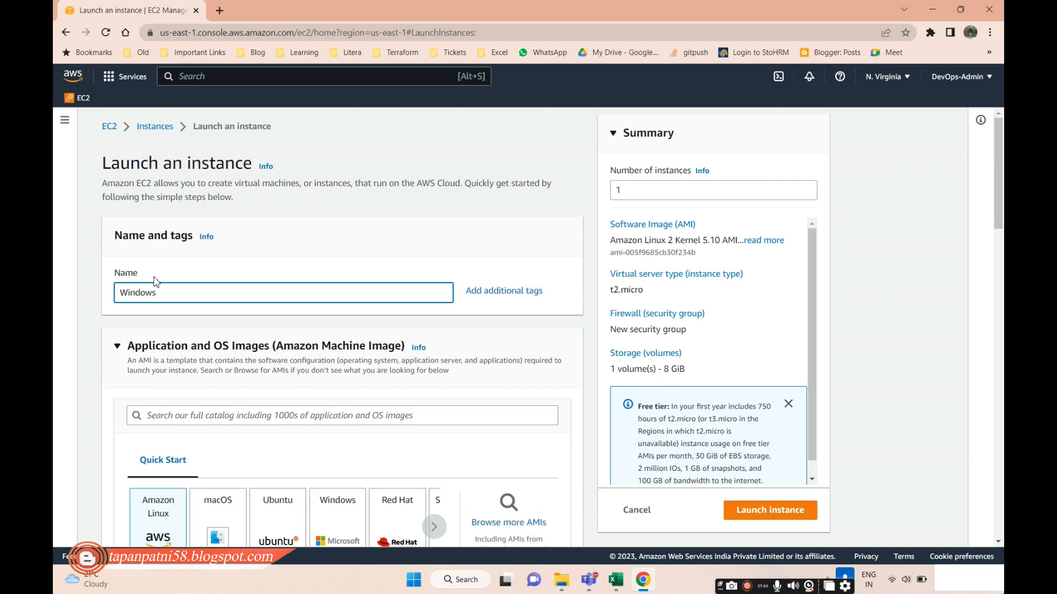
drag(114, 238, 201, 241)
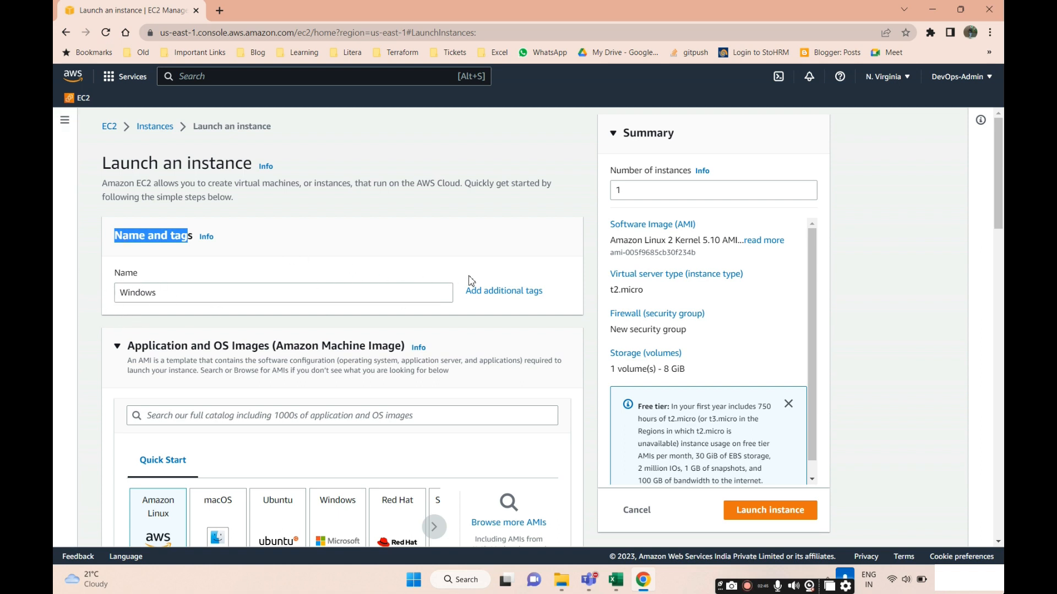
Step: Add an additional tag to the instance with the key Purpose and the value Demo
click(487, 295)
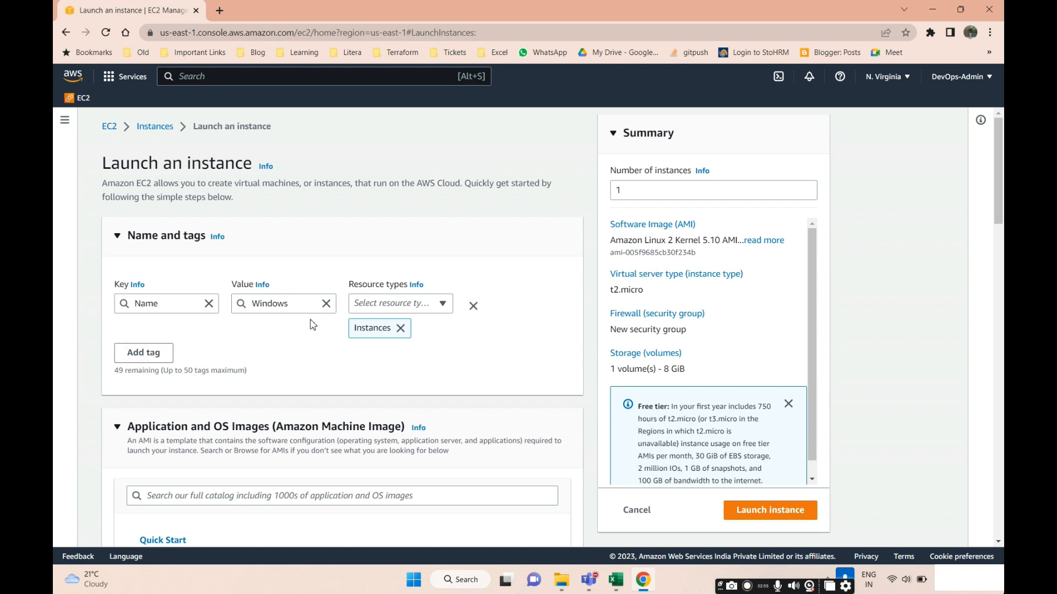
click(151, 355)
click(151, 378)
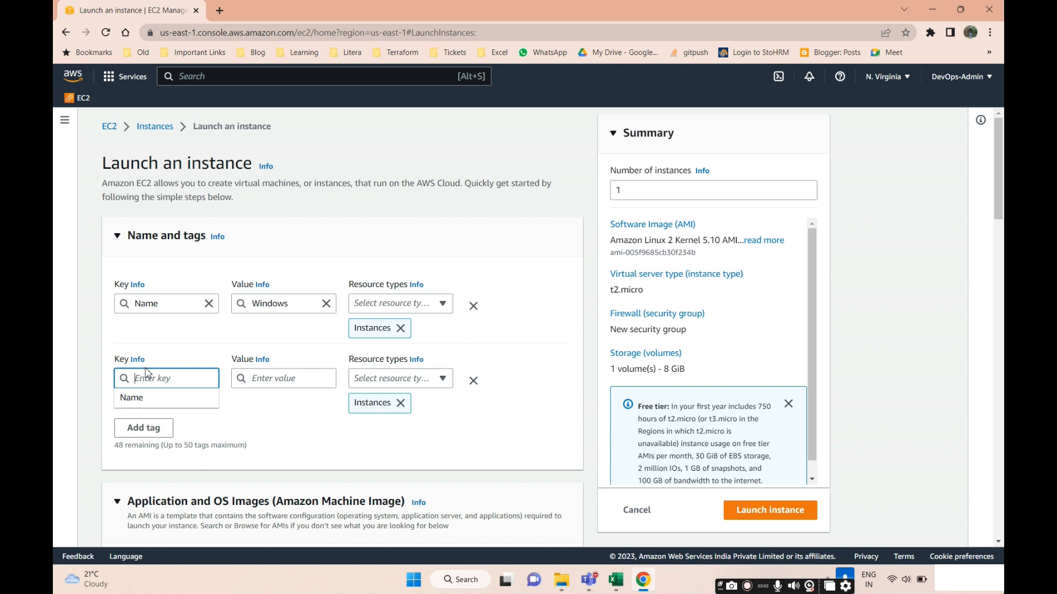
text(P)
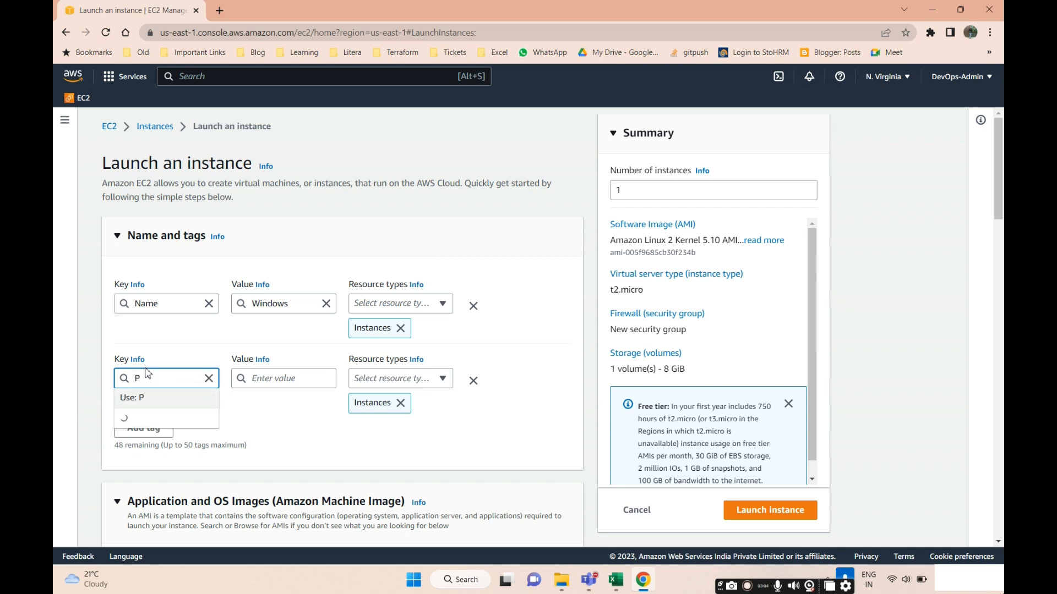
text(urpose)
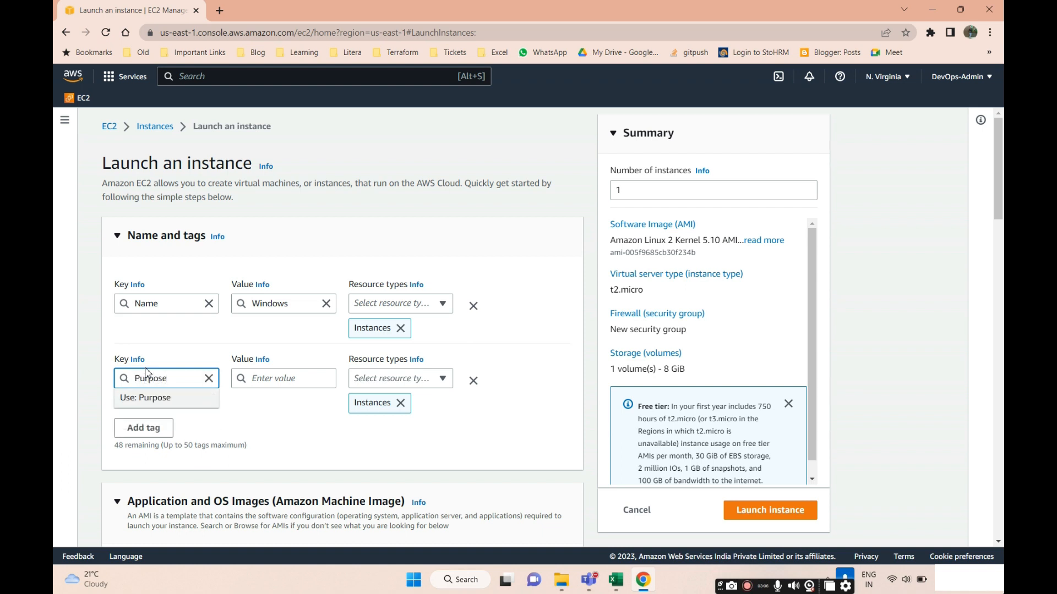
key(Tab)
key(Tab)
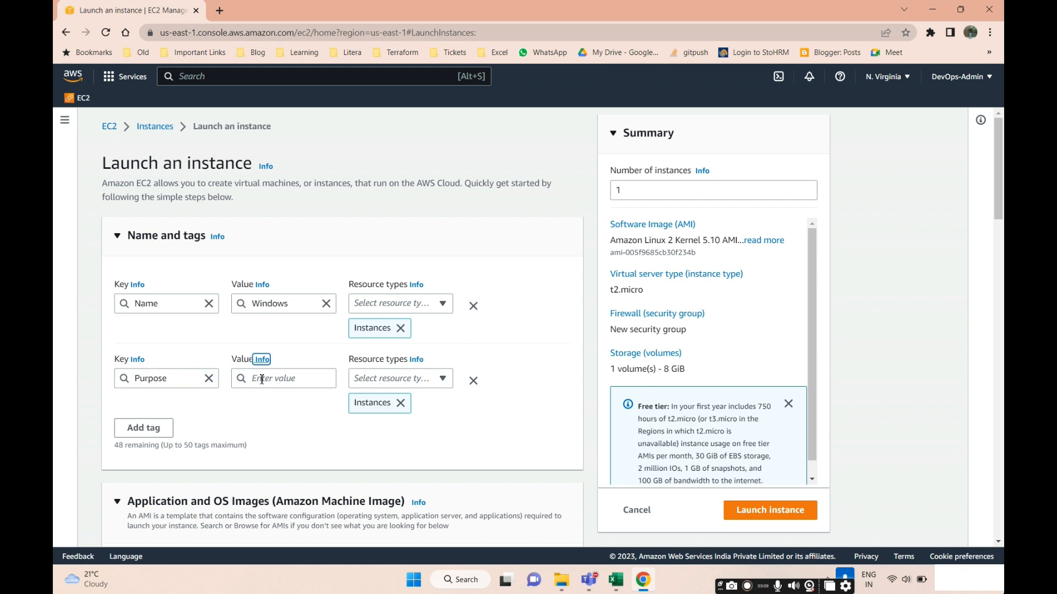
click(262, 379)
text(Demo)
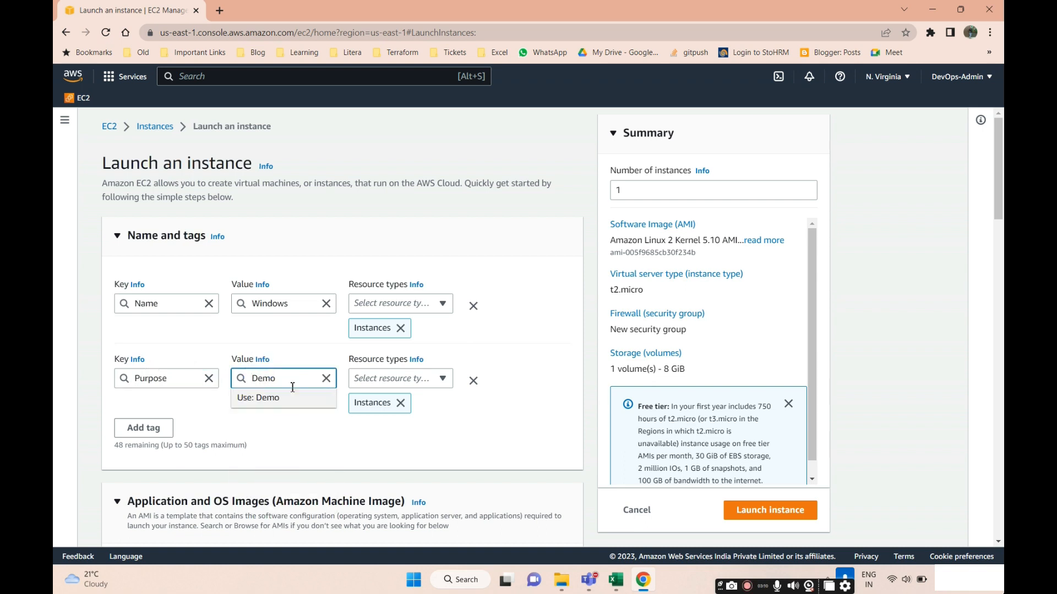
Step: Look at the resource types available for the Purpose tag and leave the selection as it is
click(413, 381)
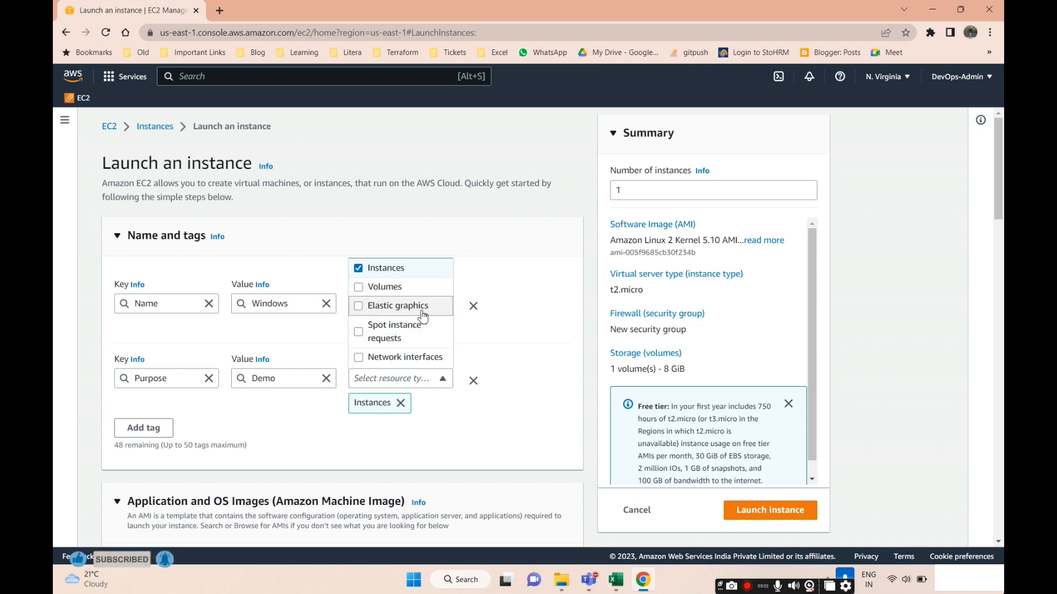
scroll(410, 322, down, 3)
scroll(394, 309, up, 2)
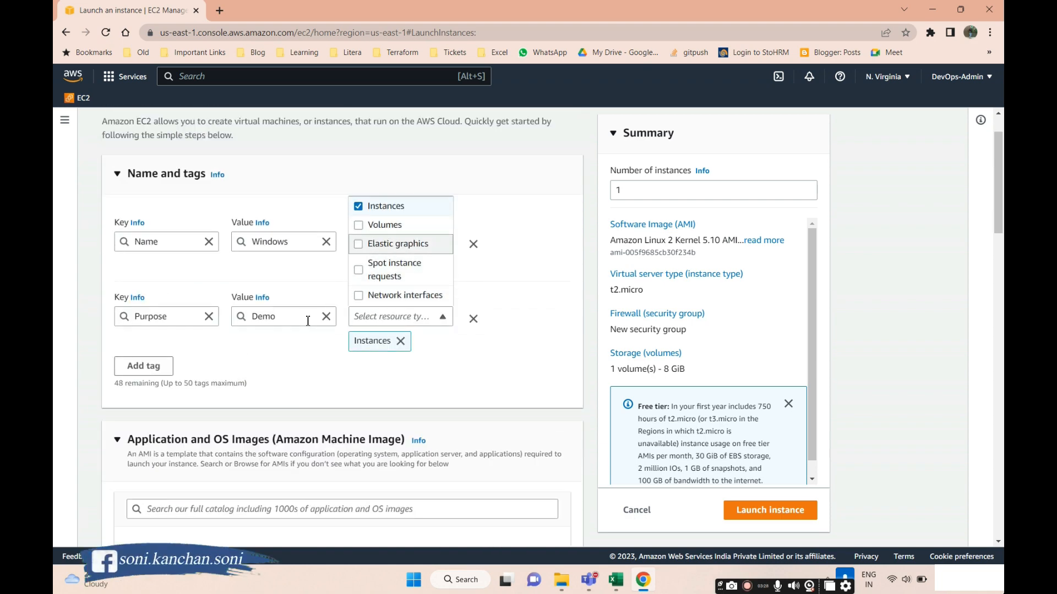
click(485, 389)
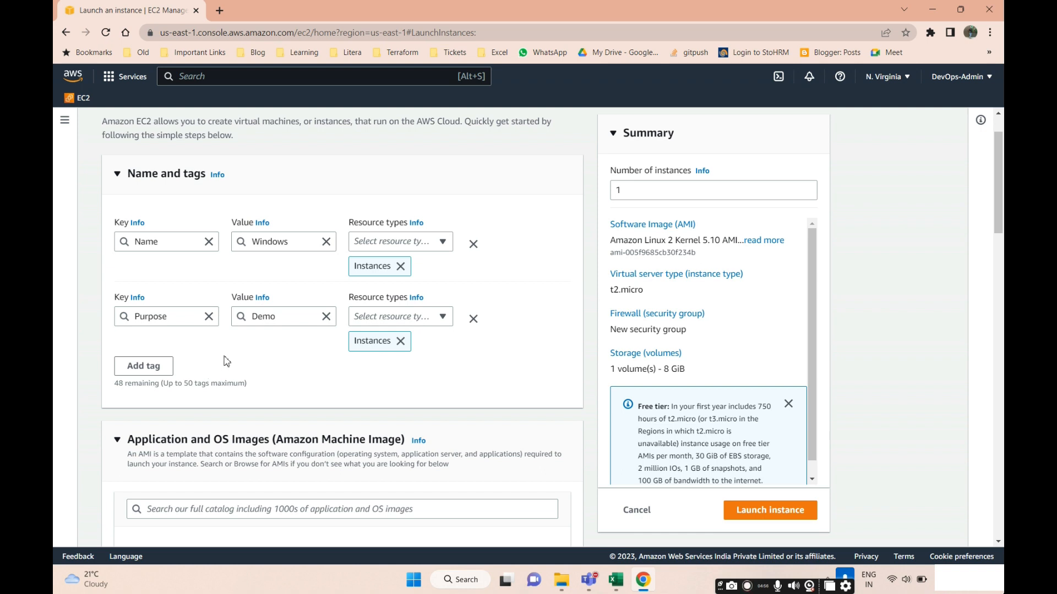
scroll(226, 361, down, 1)
scroll(226, 361, up, 1)
scroll(217, 227, up, 1)
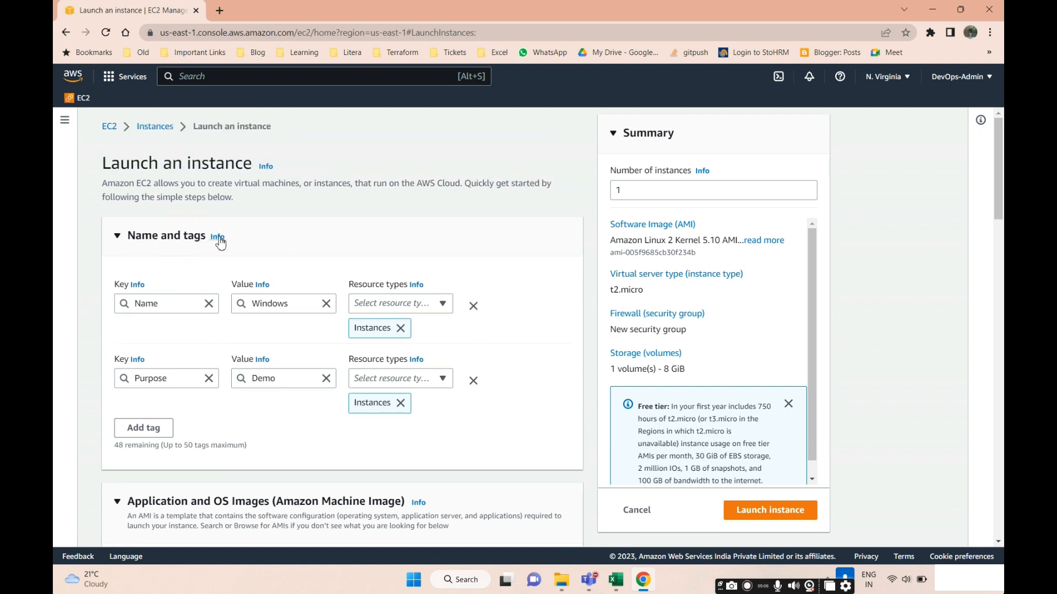
scroll(350, 344, down, 1)
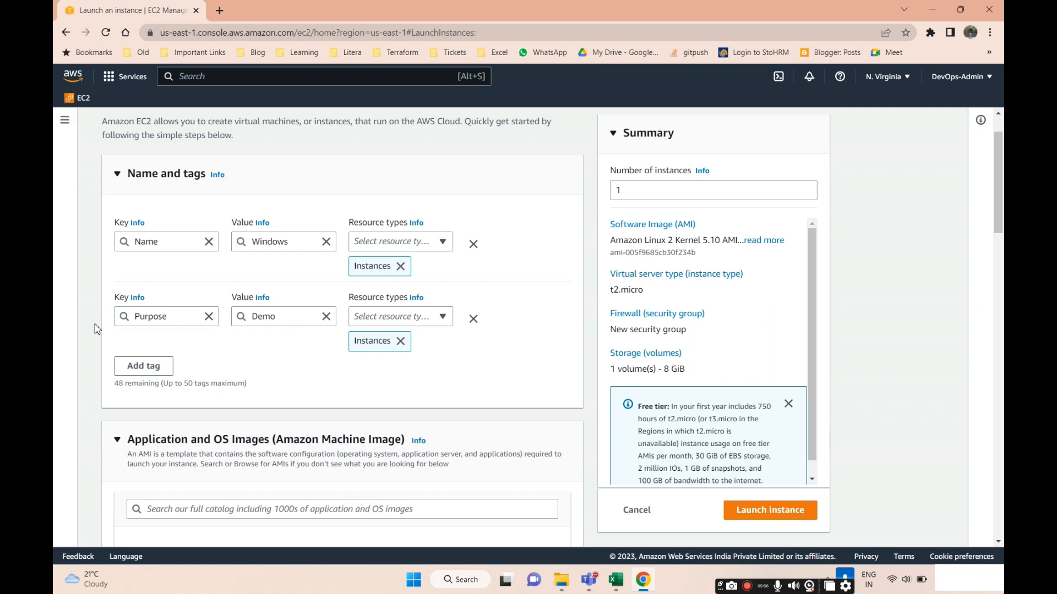
scroll(223, 237, up, 2)
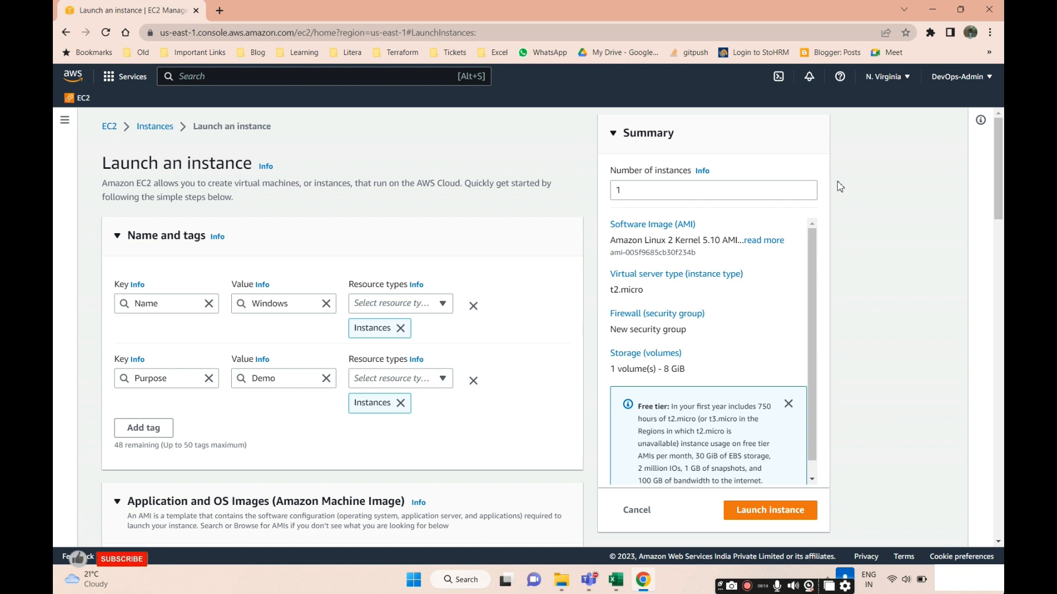
scroll(809, 269, down, 3)
scroll(660, 297, up, 3)
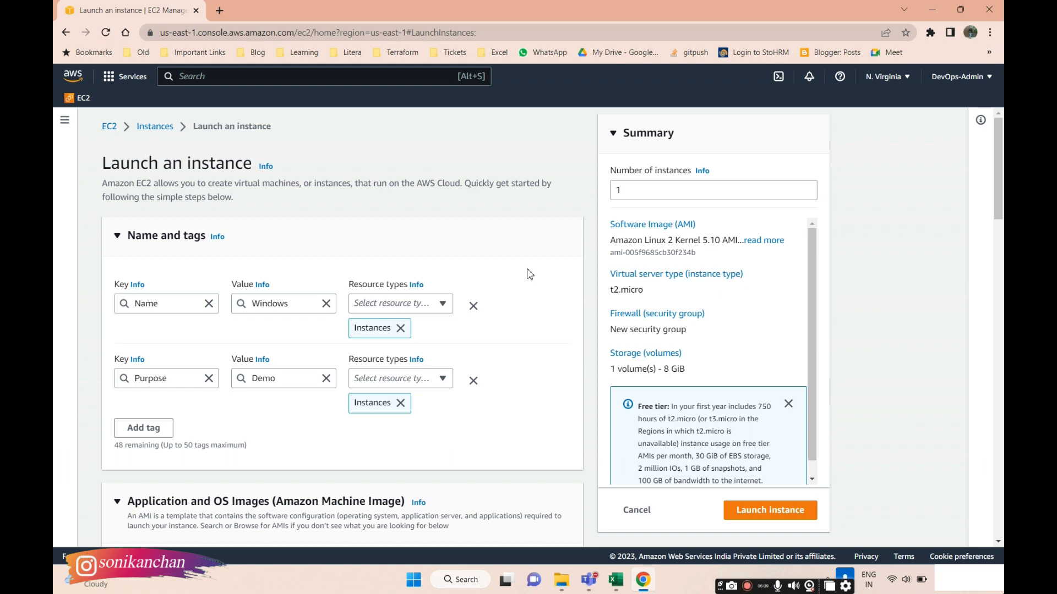
Step: Examine the EC2 navigation categories from Instances through Auto Scaling alongside the tags, and collapse the navigation again
click(64, 125)
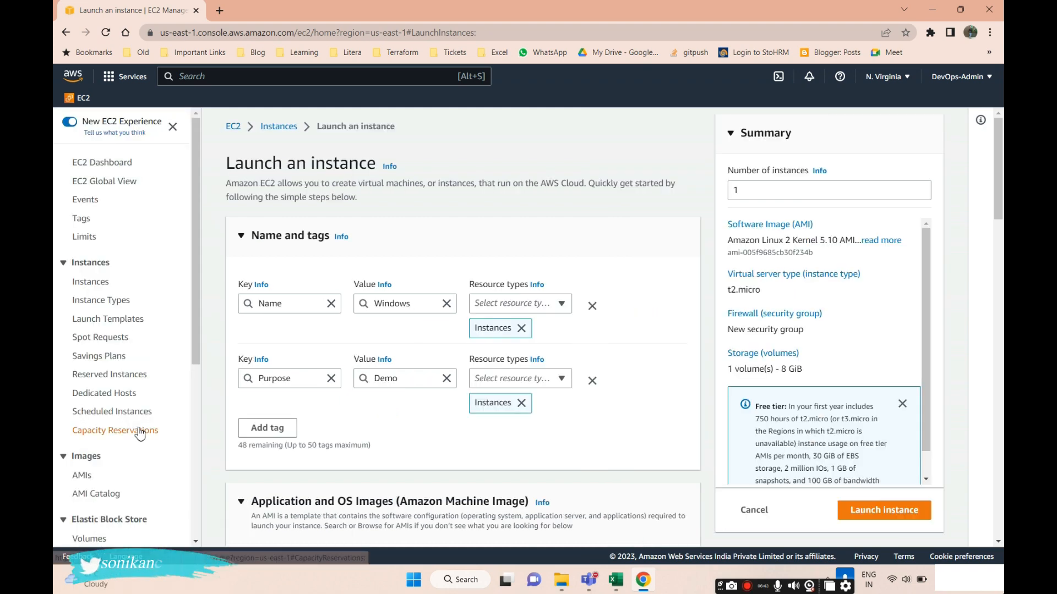
scroll(140, 433, down, 5)
scroll(139, 436, up, 3)
scroll(138, 437, down, 3)
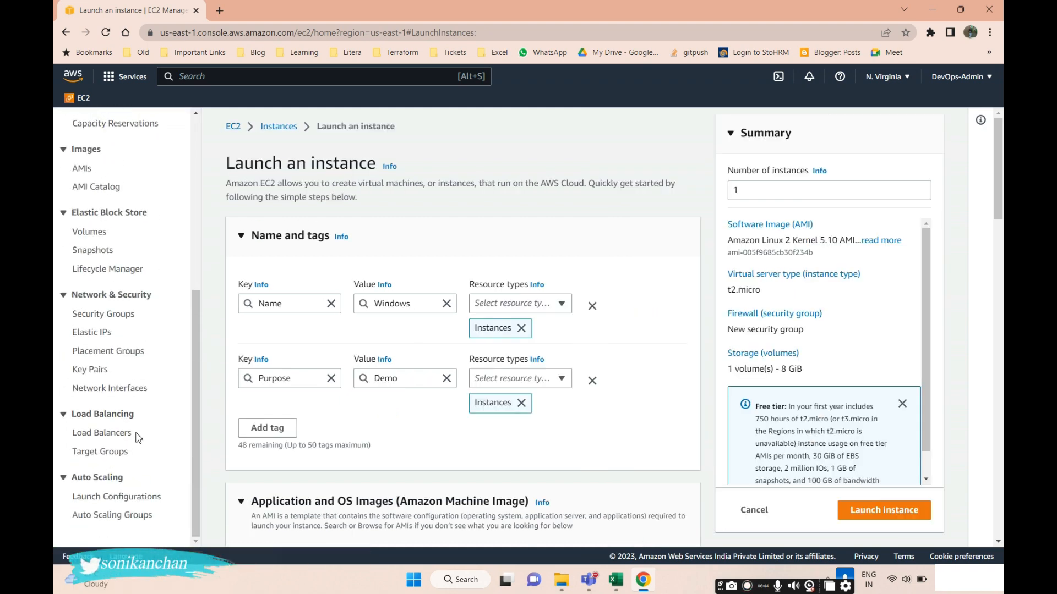
scroll(143, 430, up, 5)
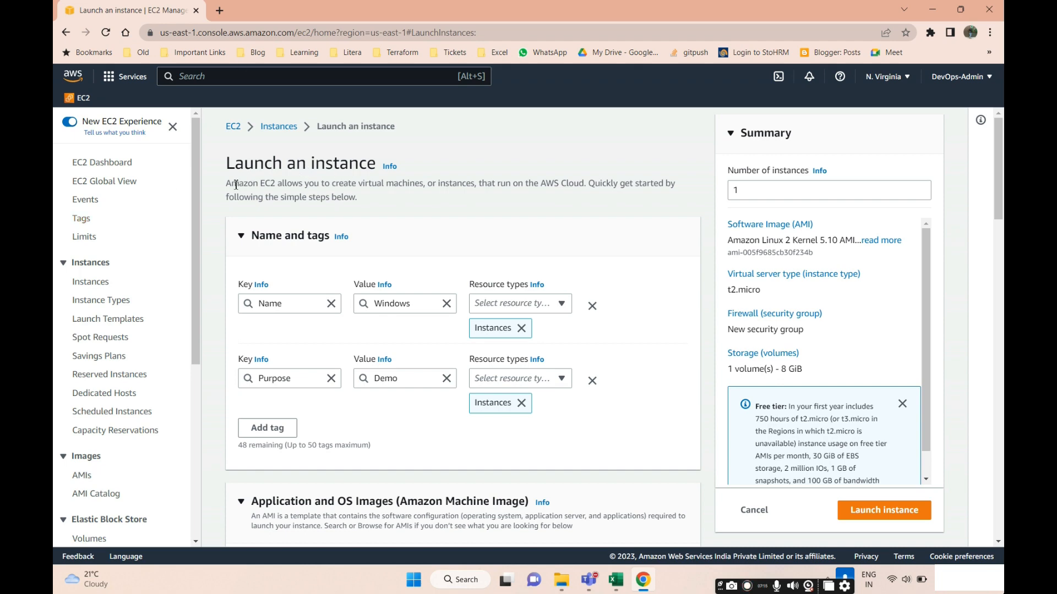
scroll(302, 259, down, 2)
scroll(298, 215, up, 1)
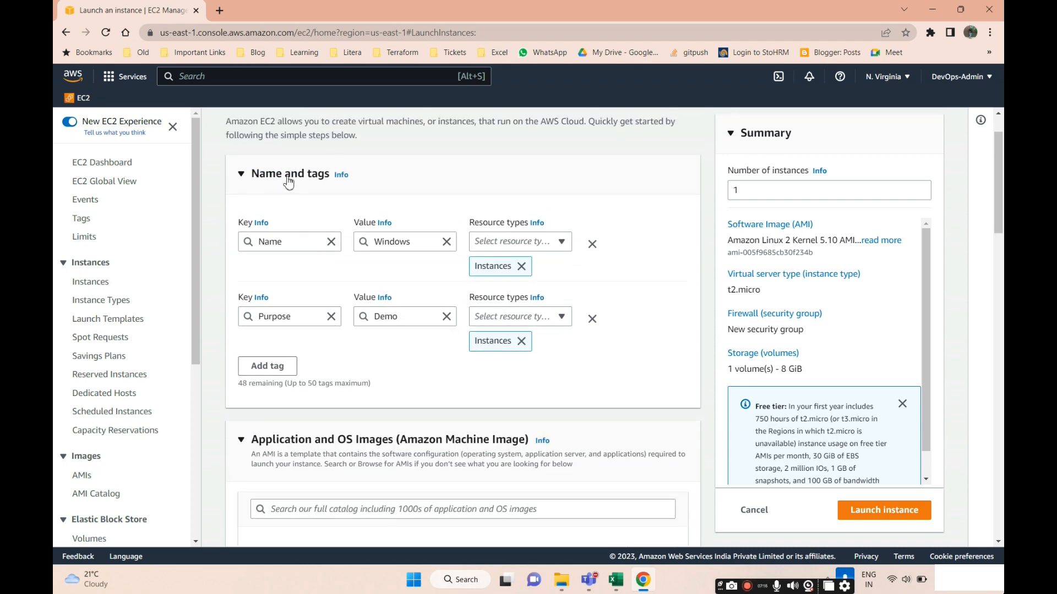
click(173, 127)
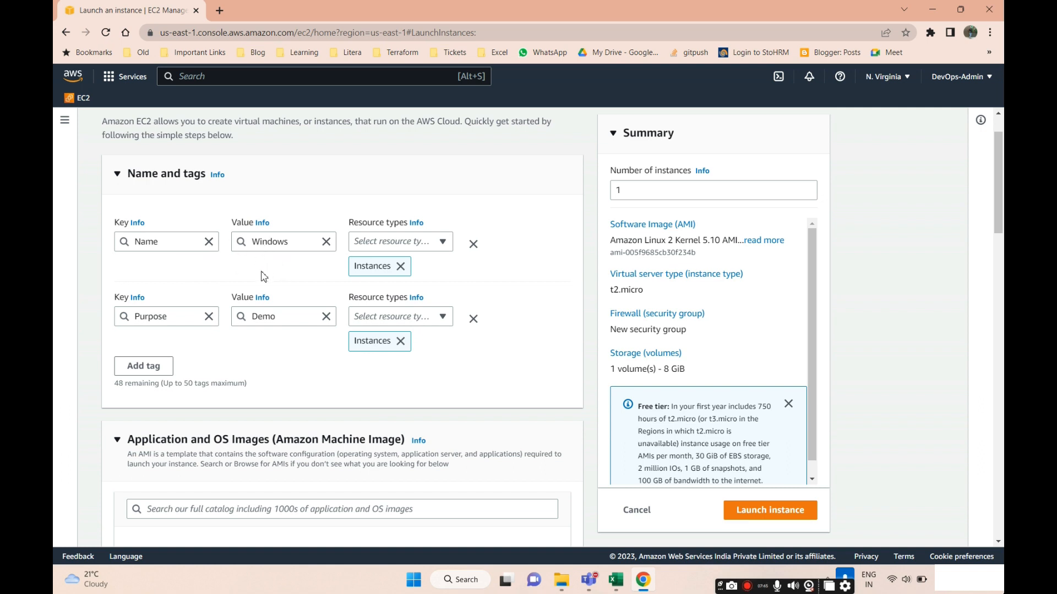
Step: Look at the Application and OS Images section and switch to the Batch1-AWSSAA-Mar23 workbook in Excel to view the AMI topics
scroll(264, 276, down, 3)
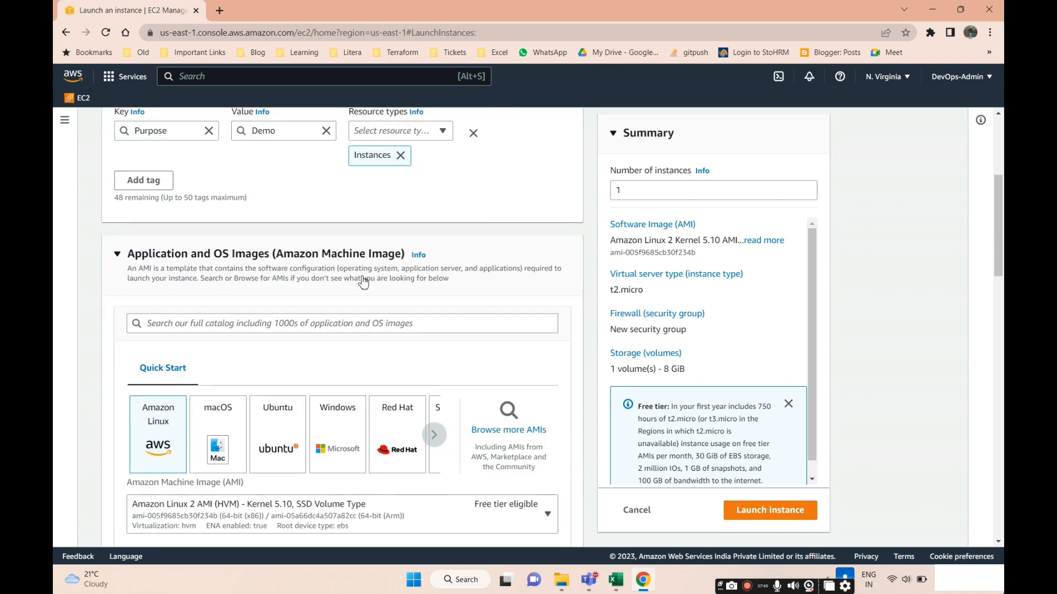
scroll(451, 314, down, 1)
scroll(446, 339, up, 2)
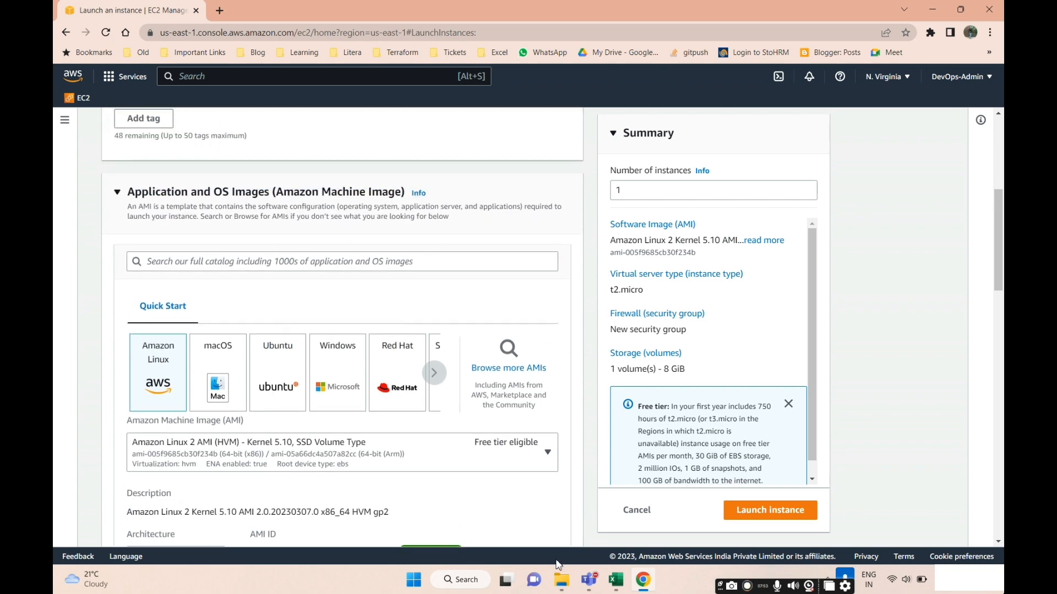
click(616, 580)
scroll(253, 386, down, 1)
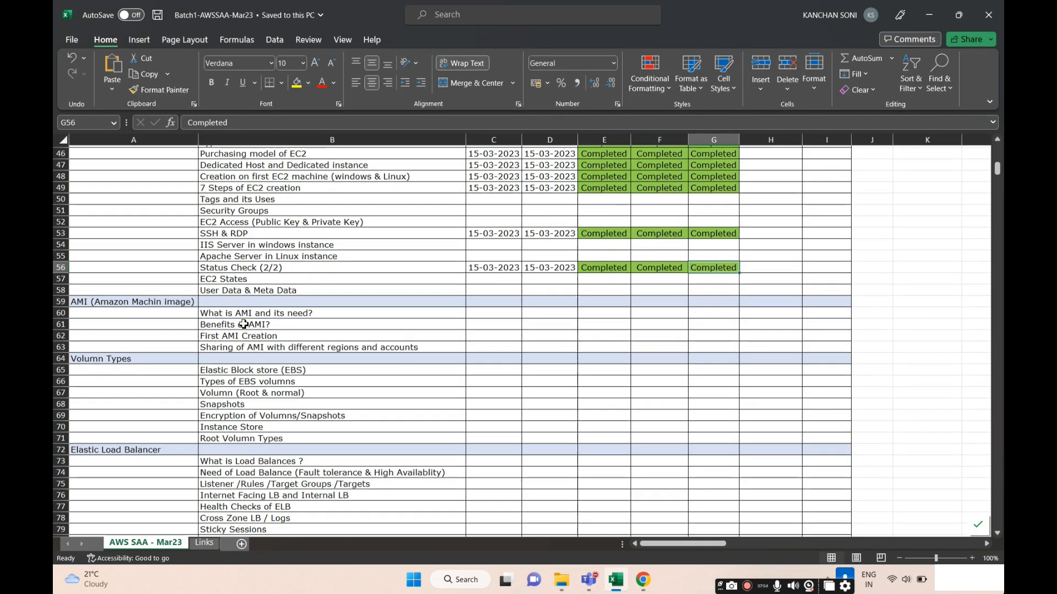
Step: Go back from the workbook to the launch form in Chrome, browse the Quick Start operating systems and choose Windows as the image
drag(251, 313, 250, 349)
key(alt+Tab)
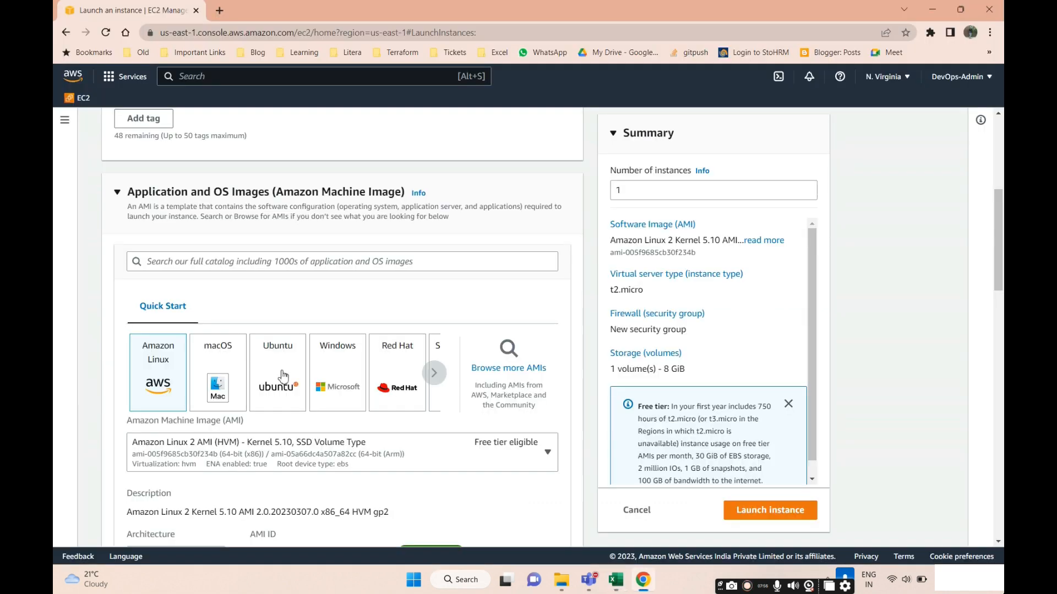
click(435, 374)
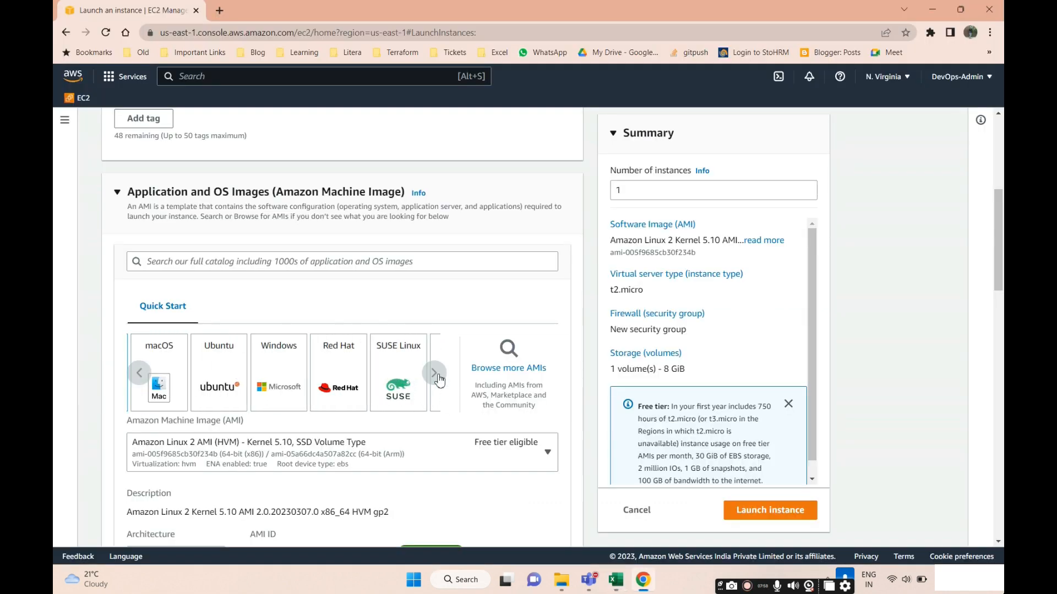
click(142, 378)
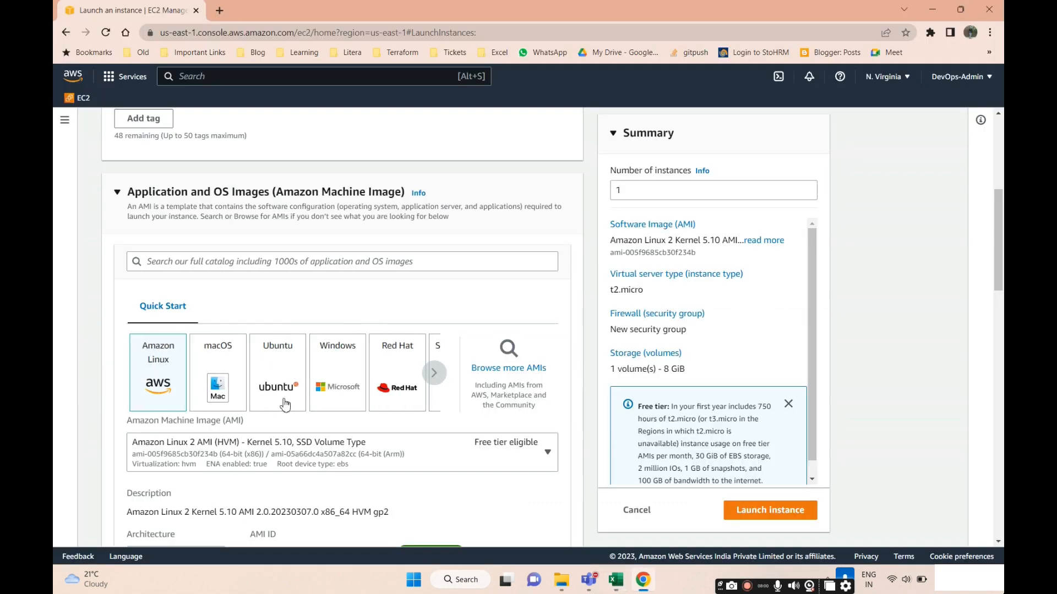
click(436, 375)
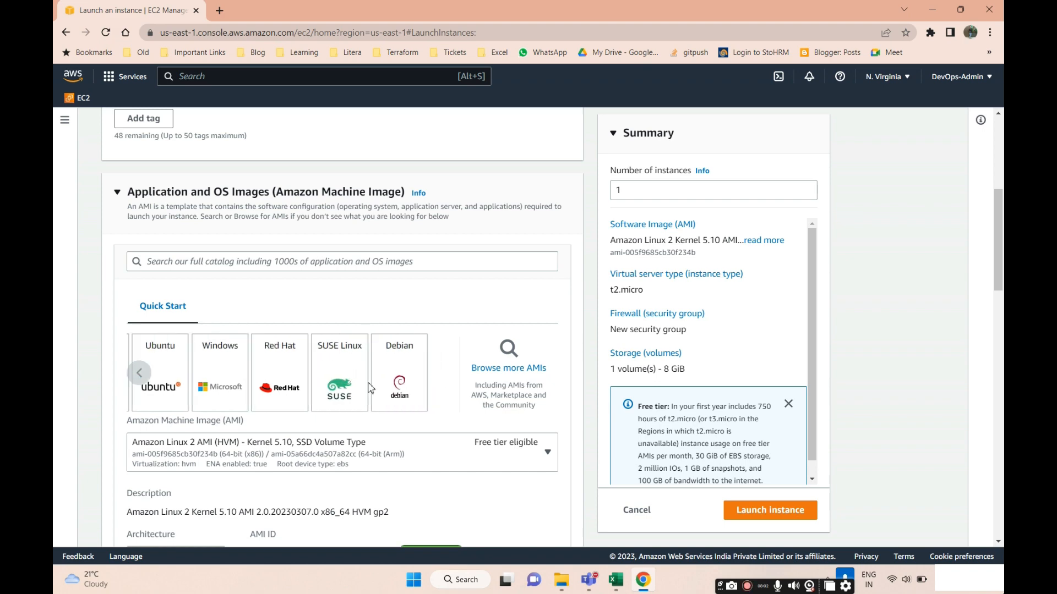
click(243, 403)
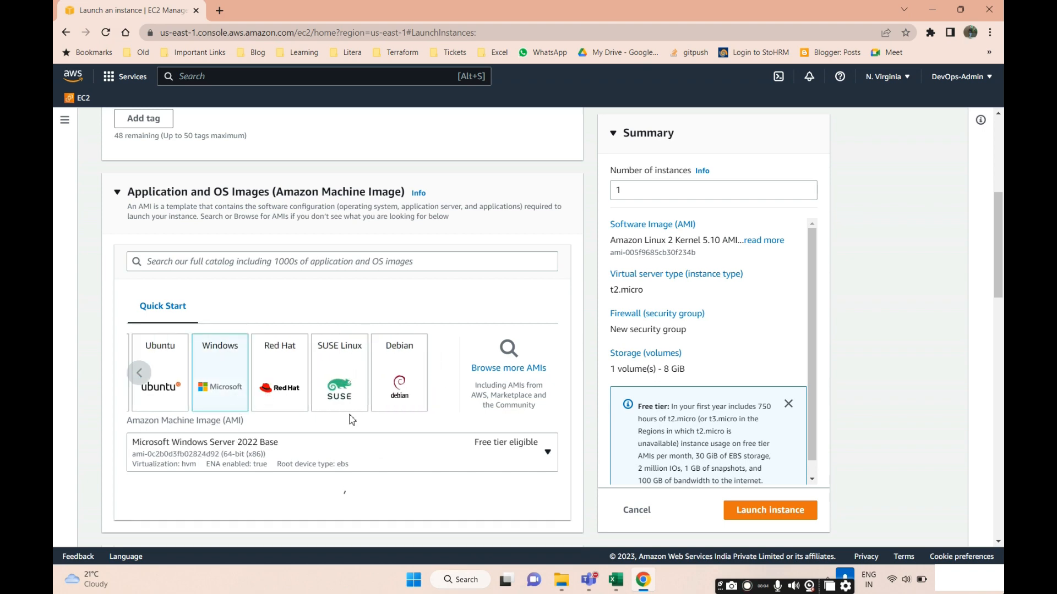
Step: Open the instance type comparison from the launch form and examine the listed types with their vCPUs, memory, storage and network performance
scroll(385, 338, down, 5)
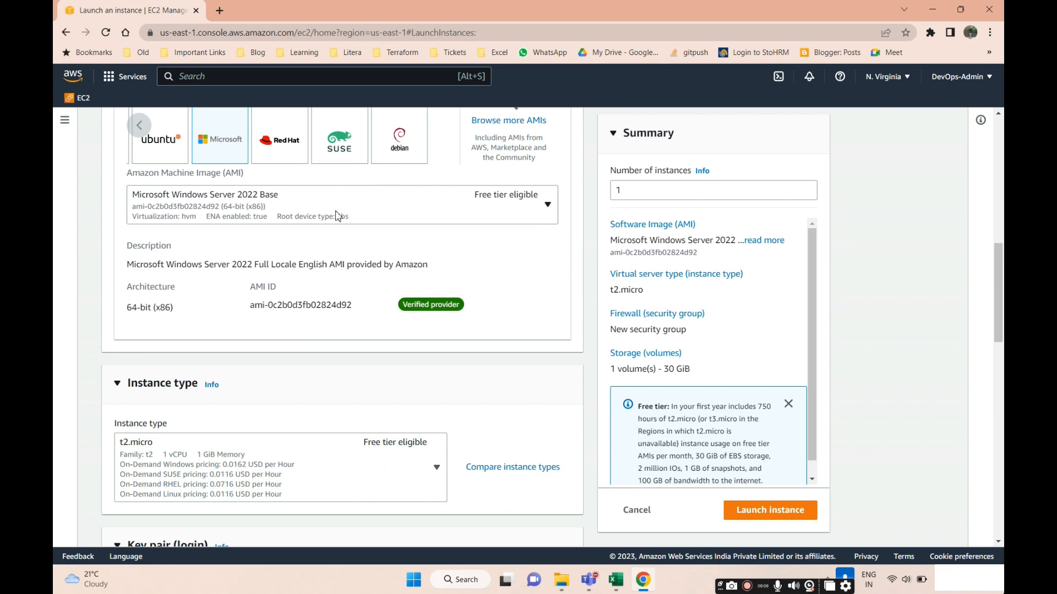
scroll(295, 358, down, 3)
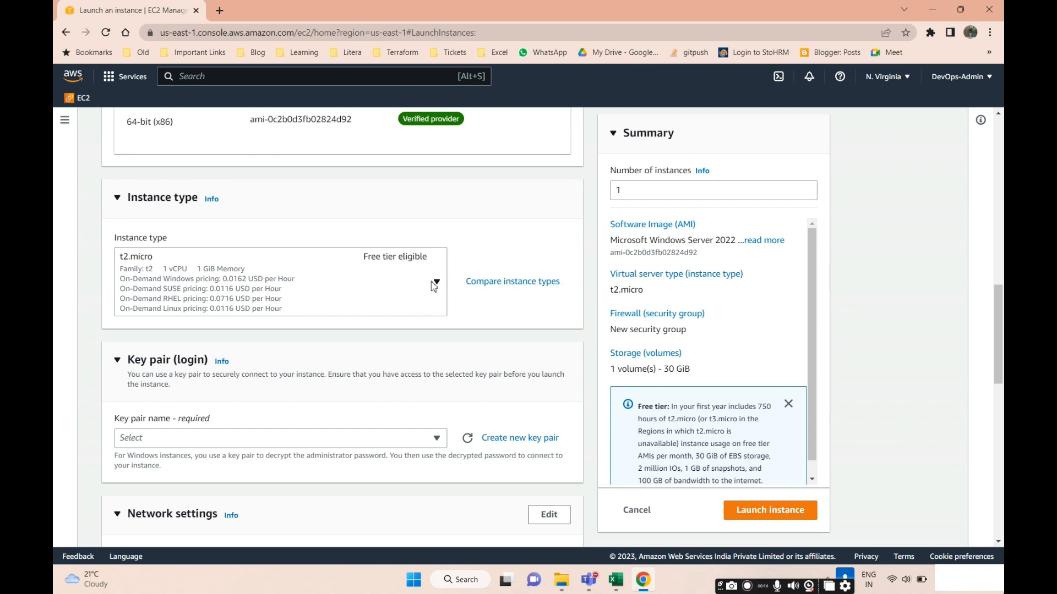
click(540, 290)
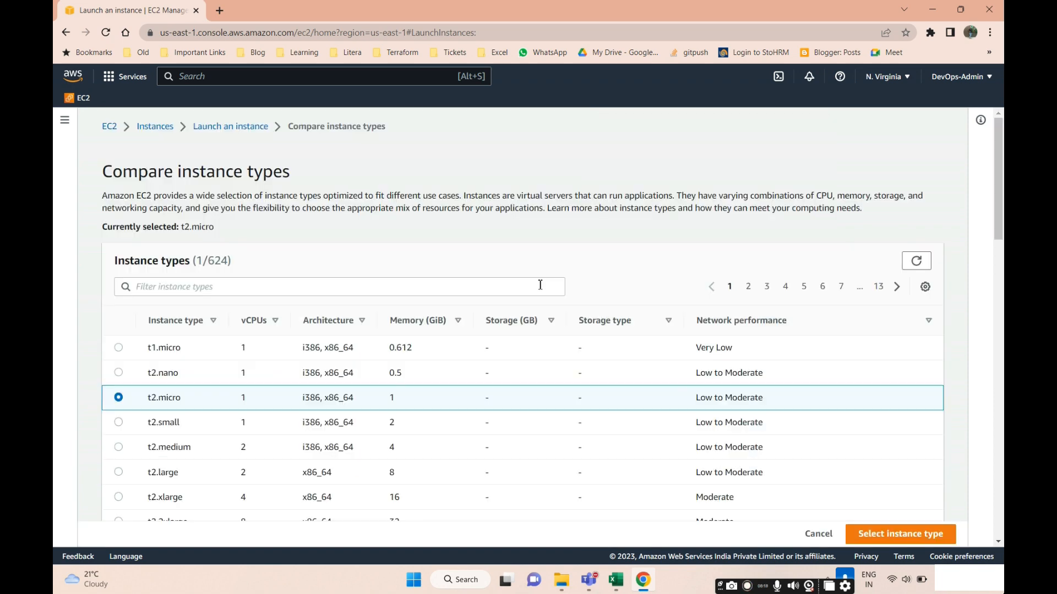
scroll(465, 392, down, 8)
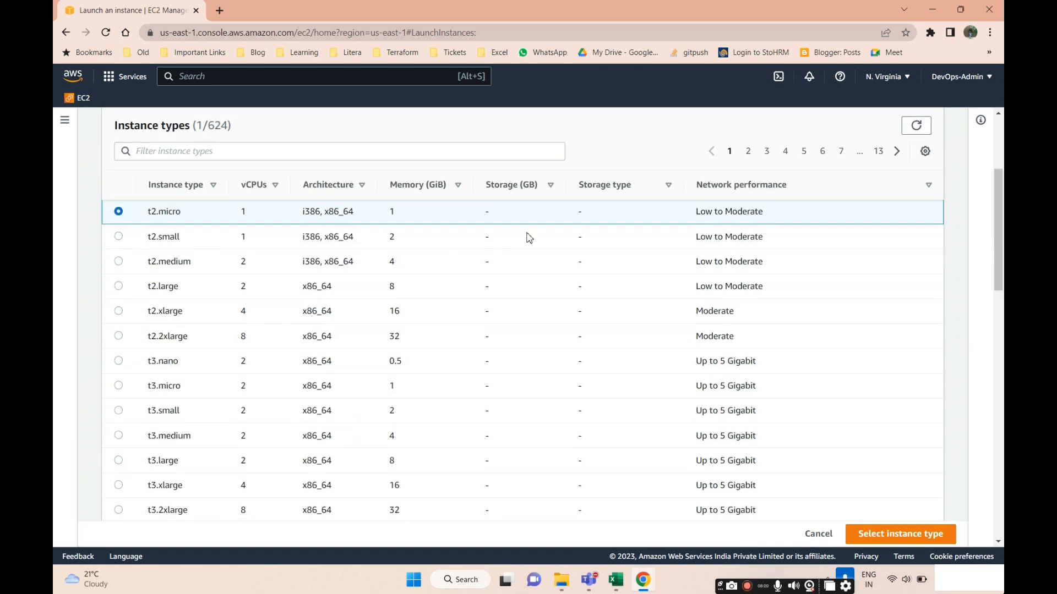
scroll(633, 429, up, 10)
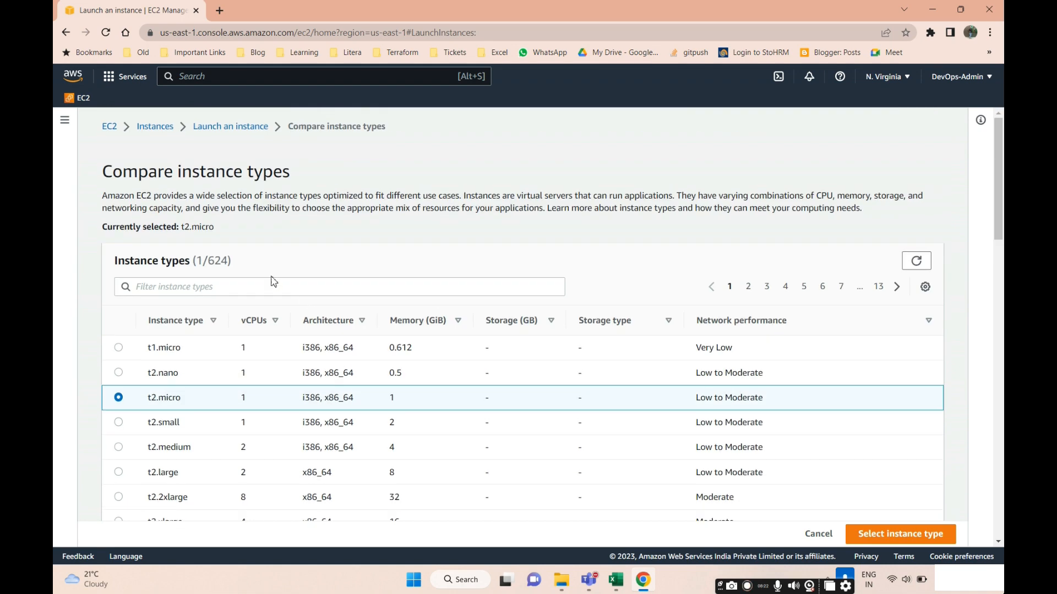
scroll(272, 280, down, 2)
scroll(561, 342, down, 15)
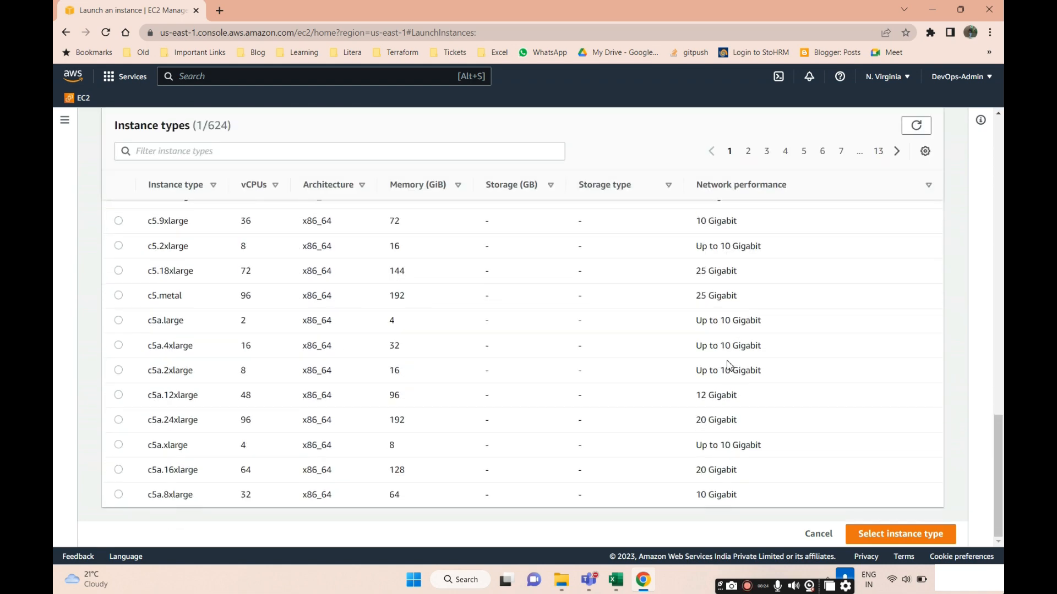
scroll(731, 362, up, 6)
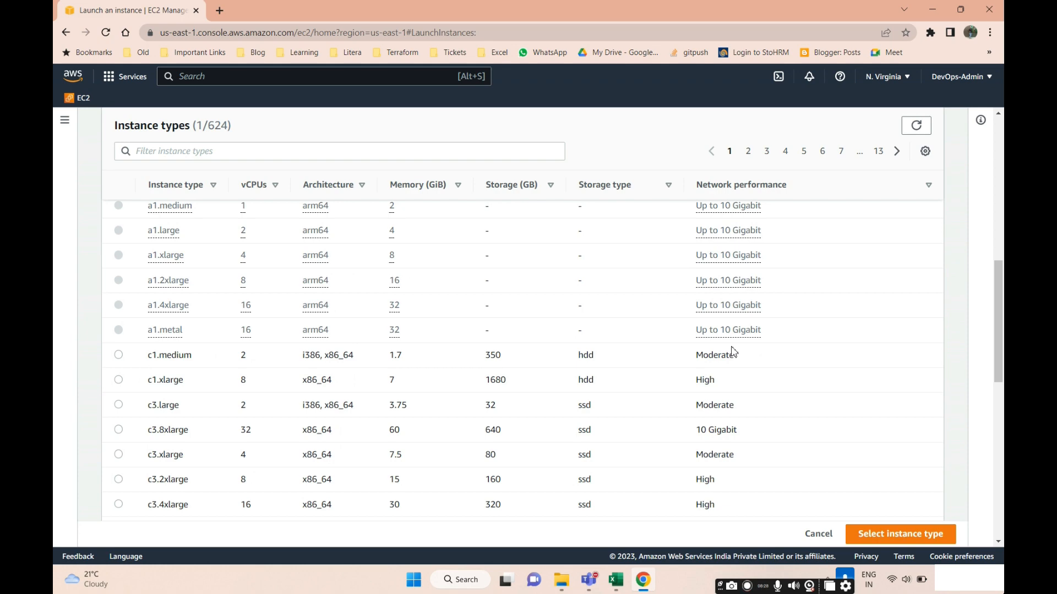
scroll(723, 356, up, 10)
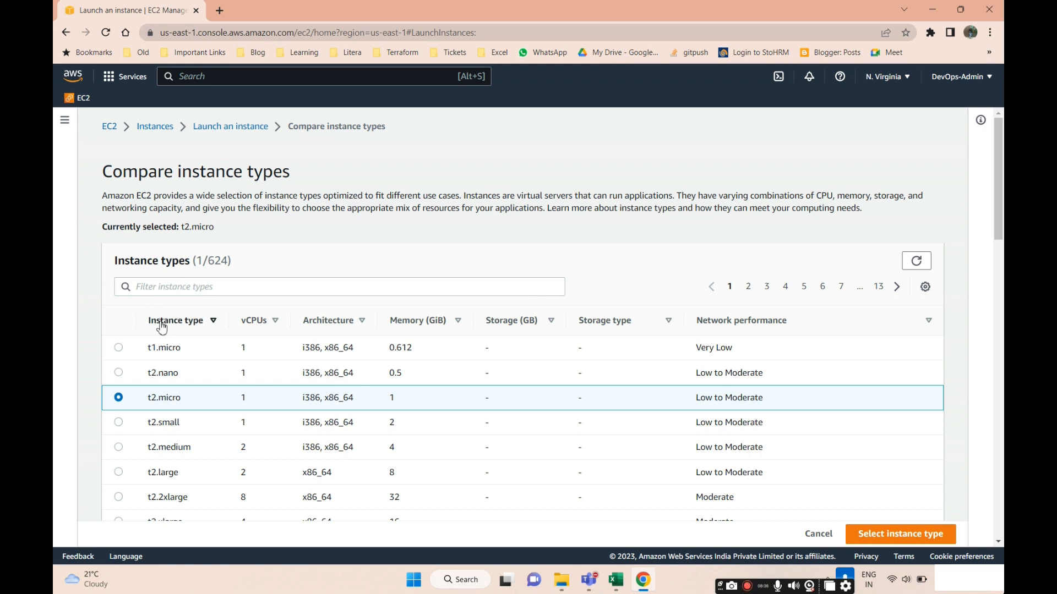
Step: Sort the instance types by name in descending order, remove that sorting again and look through the list from t1.micro onward
click(212, 323)
click(213, 323)
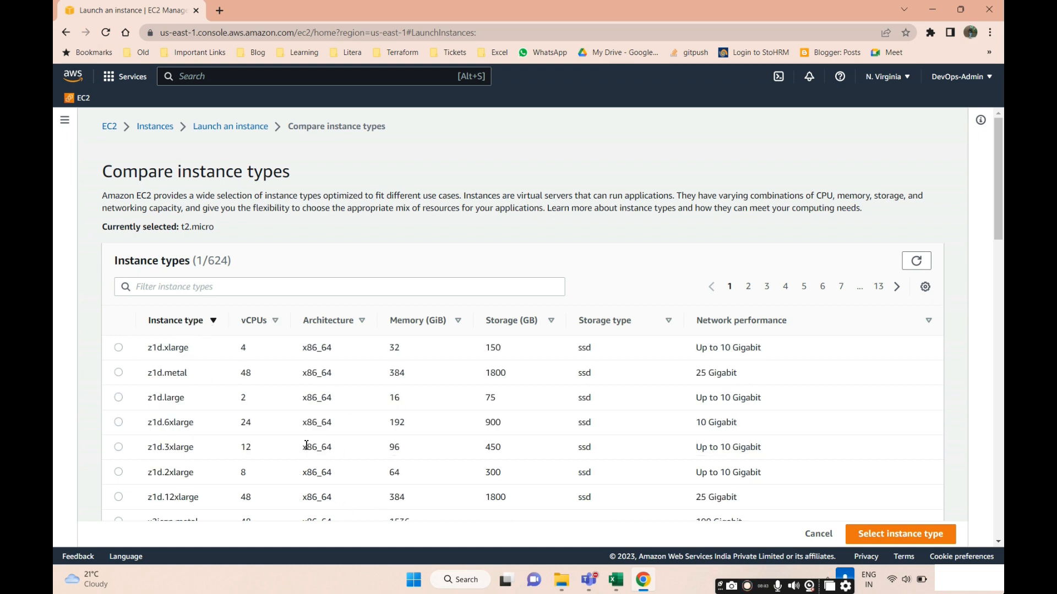
scroll(240, 411, down, 3)
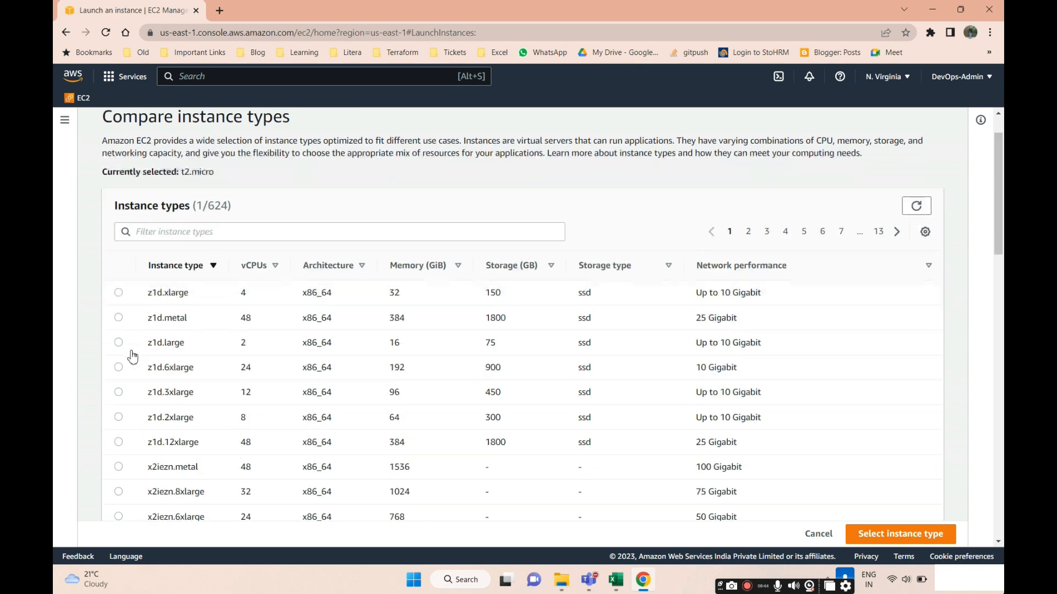
scroll(217, 242, up, 3)
click(201, 324)
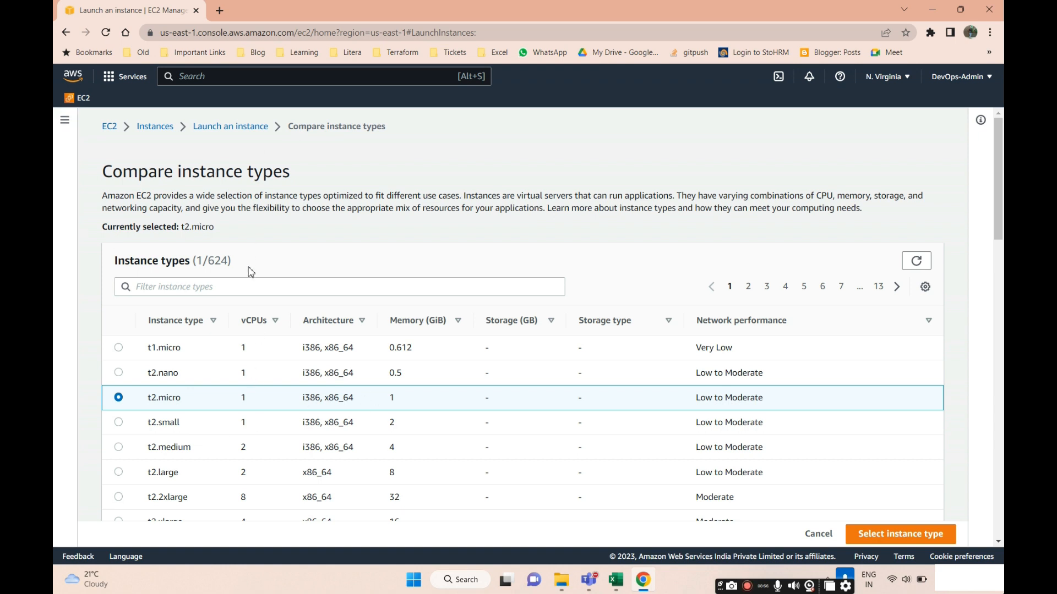
scroll(396, 330, down, 5)
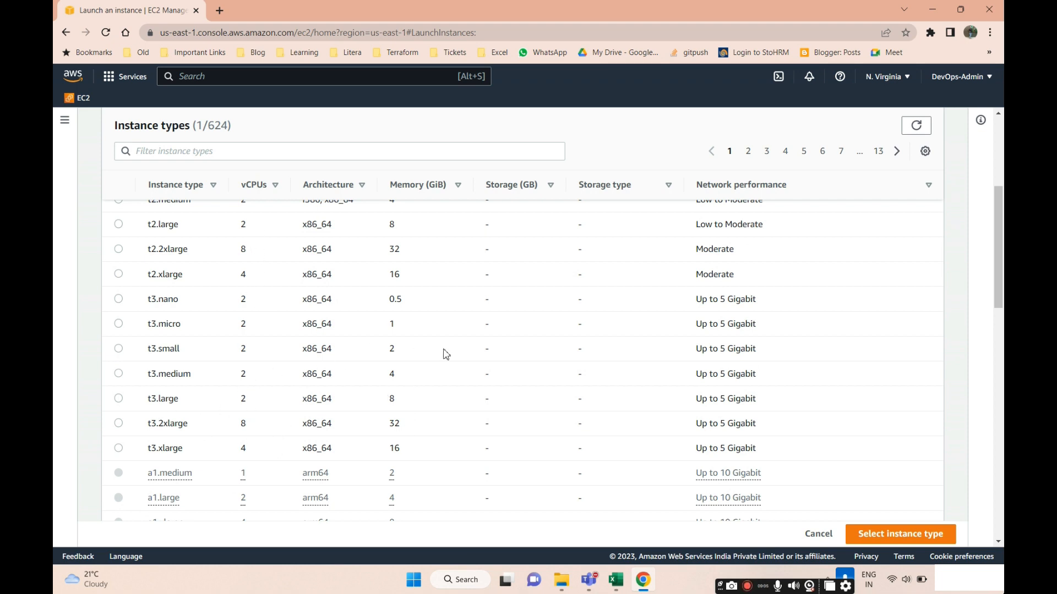
scroll(446, 353, up, 5)
scroll(462, 222, down, 7)
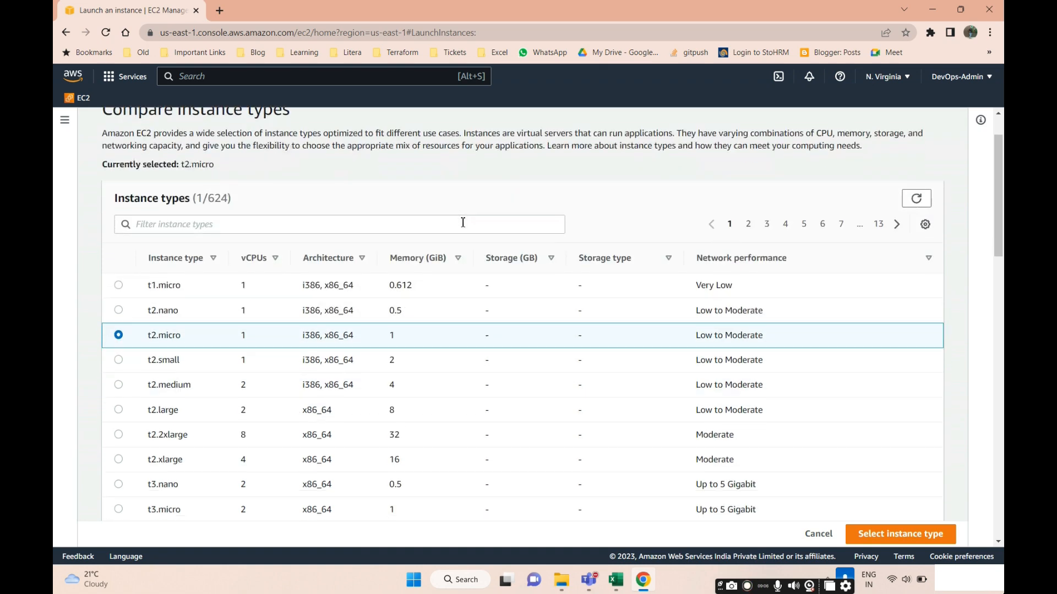
Step: Open Paint and handwrite the notes 48 CPU and 231 RAM on the blank canvas with the Pencil
click(462, 587)
text(paint)
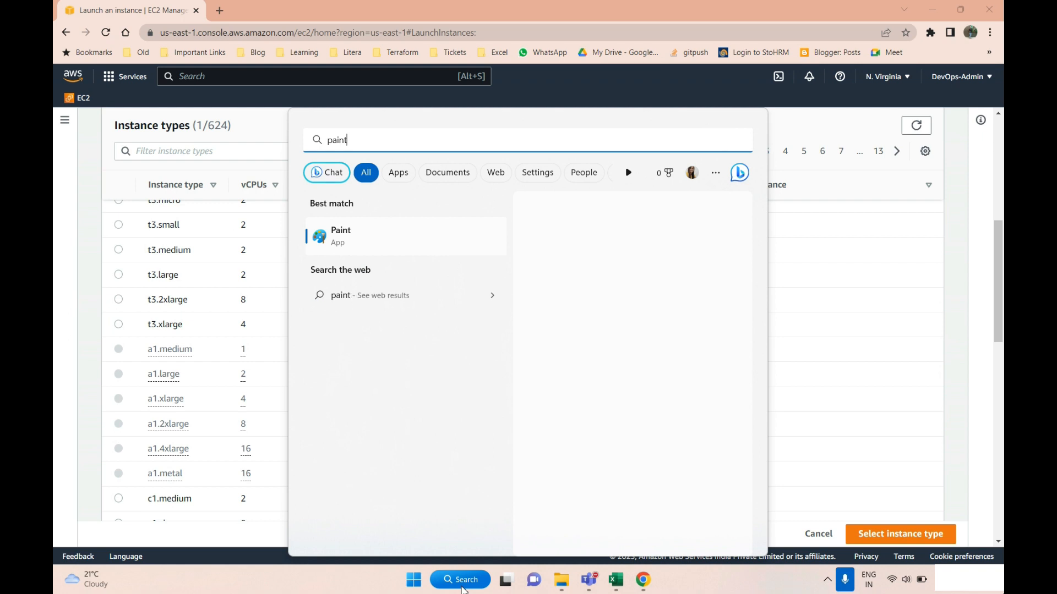
click(637, 249)
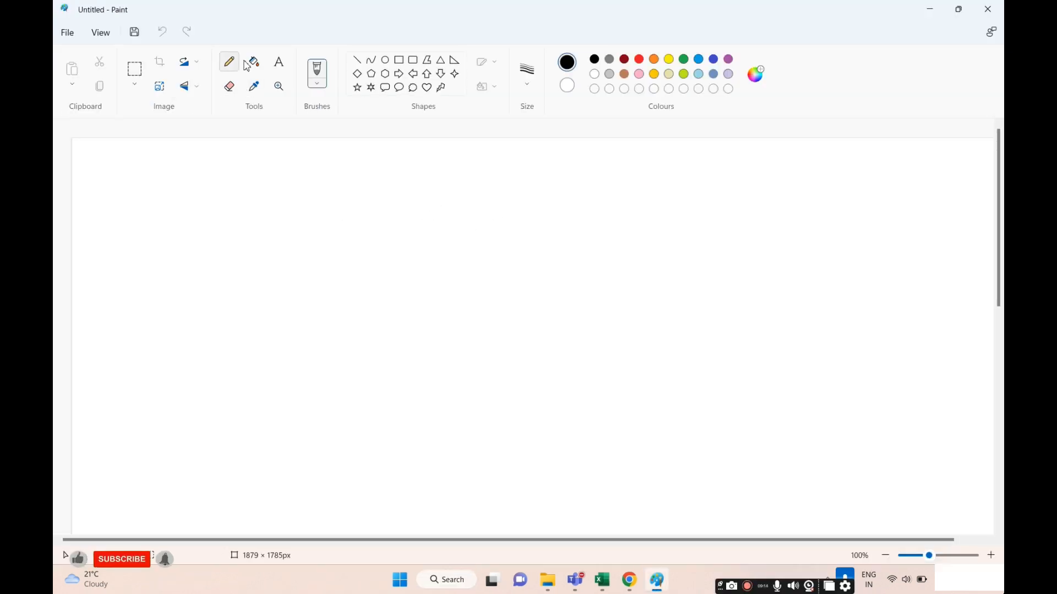
click(229, 64)
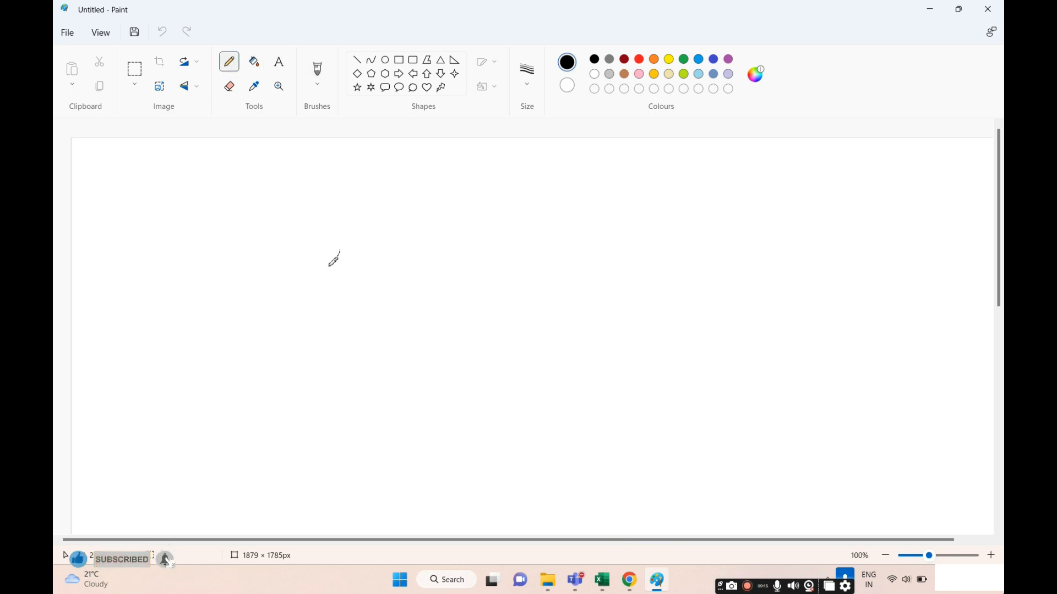
mouse_move(332, 264)
mouse_down()
mouse_move(346, 243)
mouse_move(378, 252)
mouse_move(402, 243)
mouse_up()
mouse_move(368, 333)
mouse_down()
mouse_move(402, 347)
mouse_move(417, 329)
mouse_move(421, 351)
mouse_up()
drag(429, 296, 445, 333)
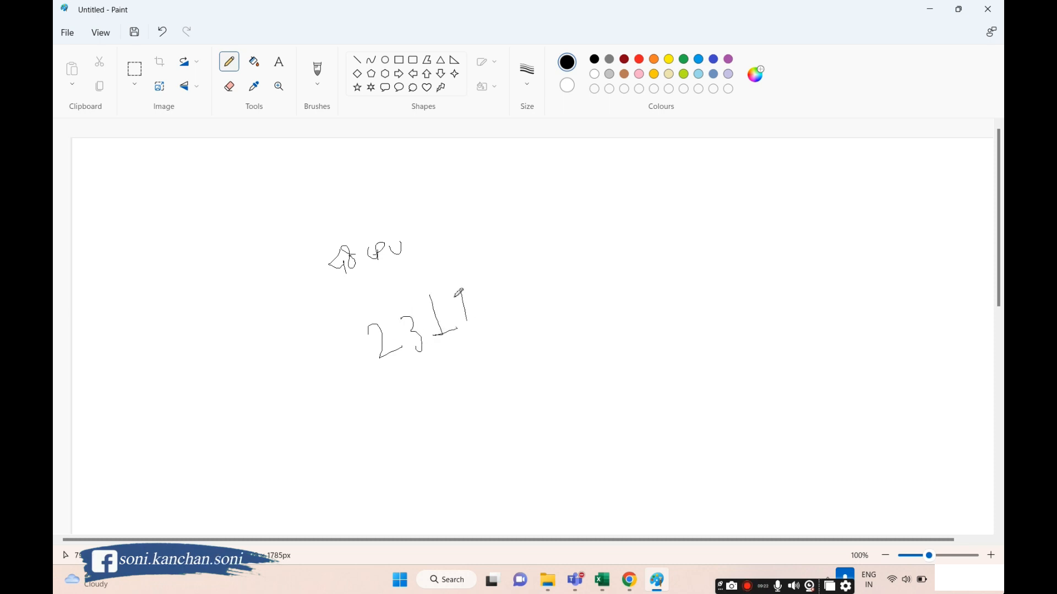
mouse_move(458, 293)
mouse_down()
mouse_move(488, 300)
mouse_move(529, 286)
mouse_up()
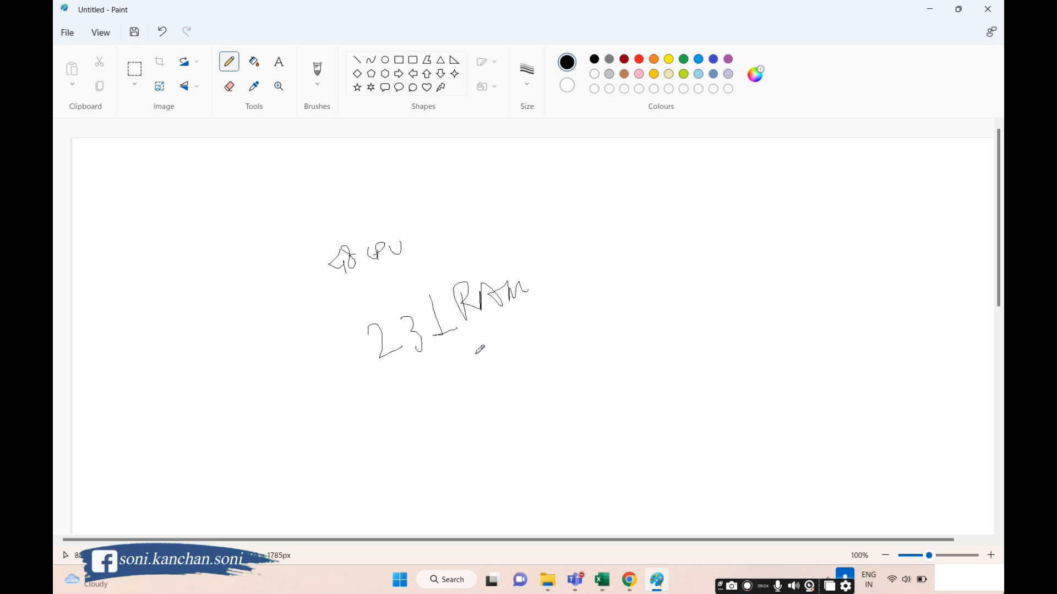
Step: Draw a curved line beneath the RAM note, circle both notes in Paint and check them against the instance type table in Chrome
drag(458, 366, 695, 268)
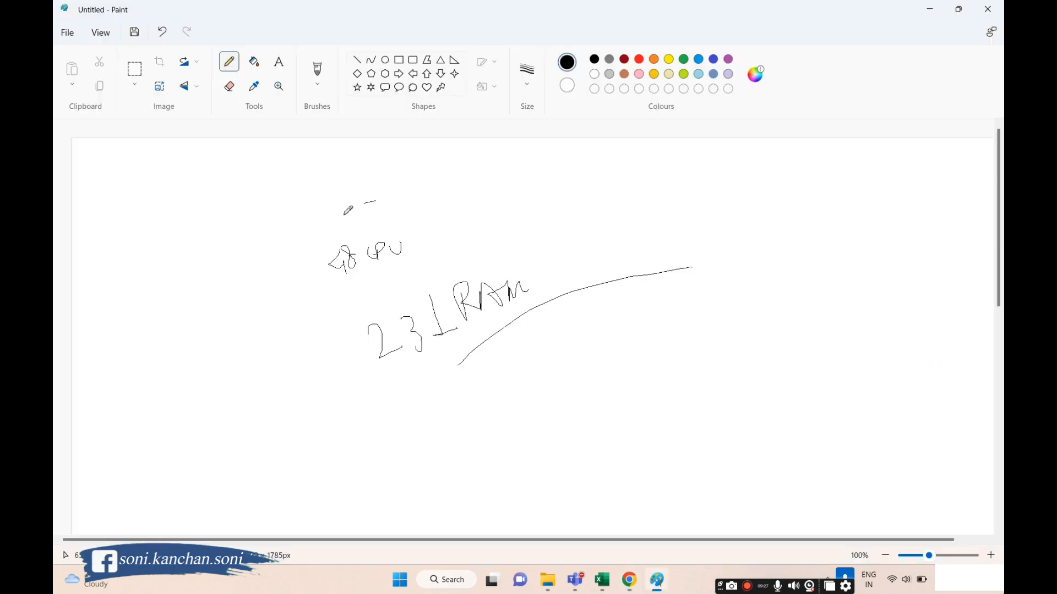
drag(348, 210, 356, 205)
mouse_move(476, 270)
mouse_down()
mouse_move(503, 374)
mouse_move(481, 258)
mouse_up()
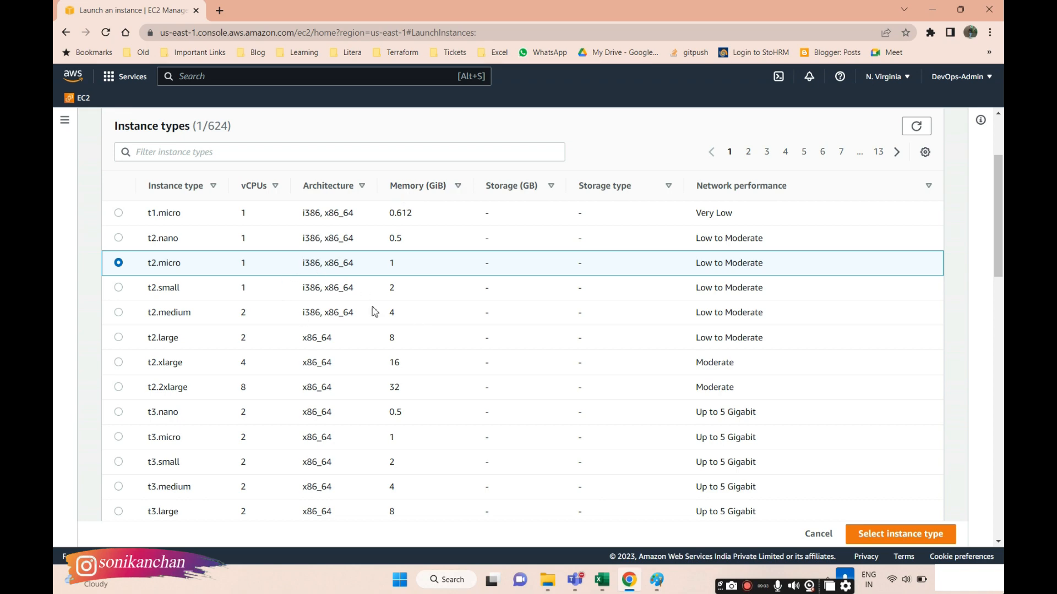
key(alt+Tab)
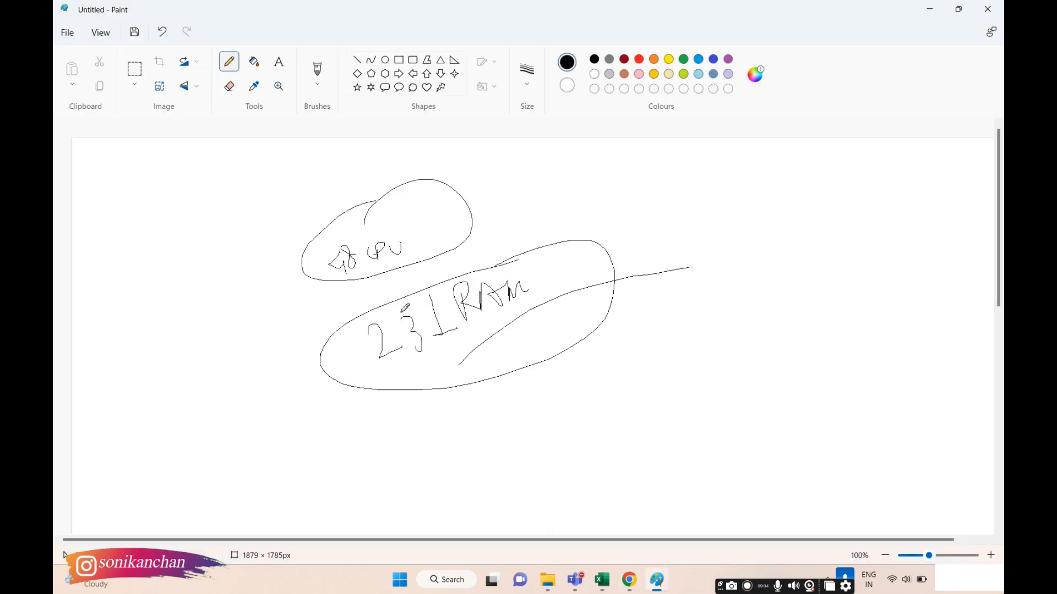
key(alt+Tab)
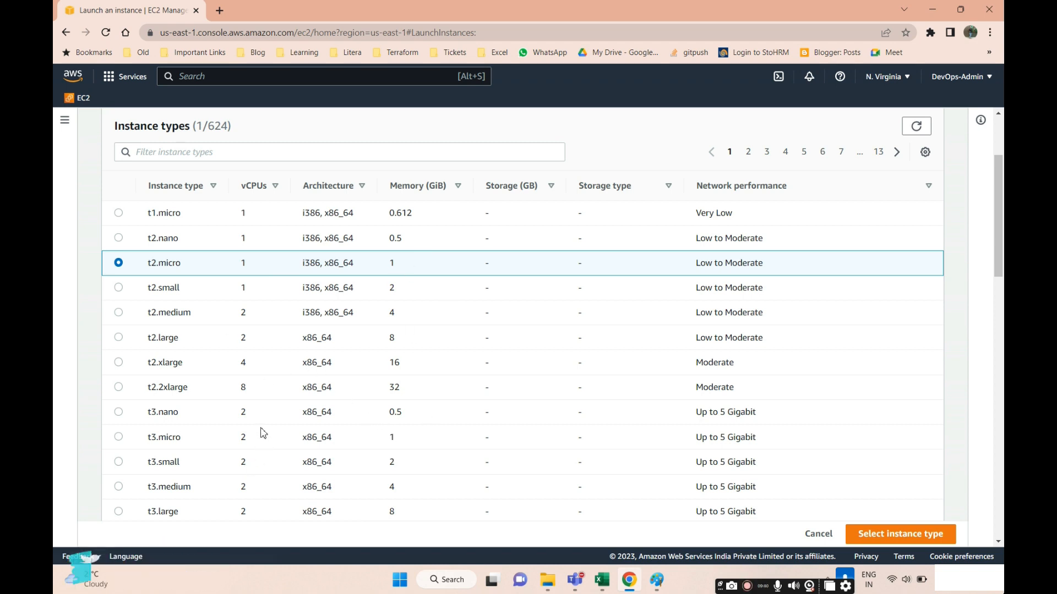
Step: In Paint, tick the CPU and RAM notes, draw an arrow through the RAM circle, and add a ticked handwritten word above it
key(alt+Tab)
drag(254, 263, 350, 183)
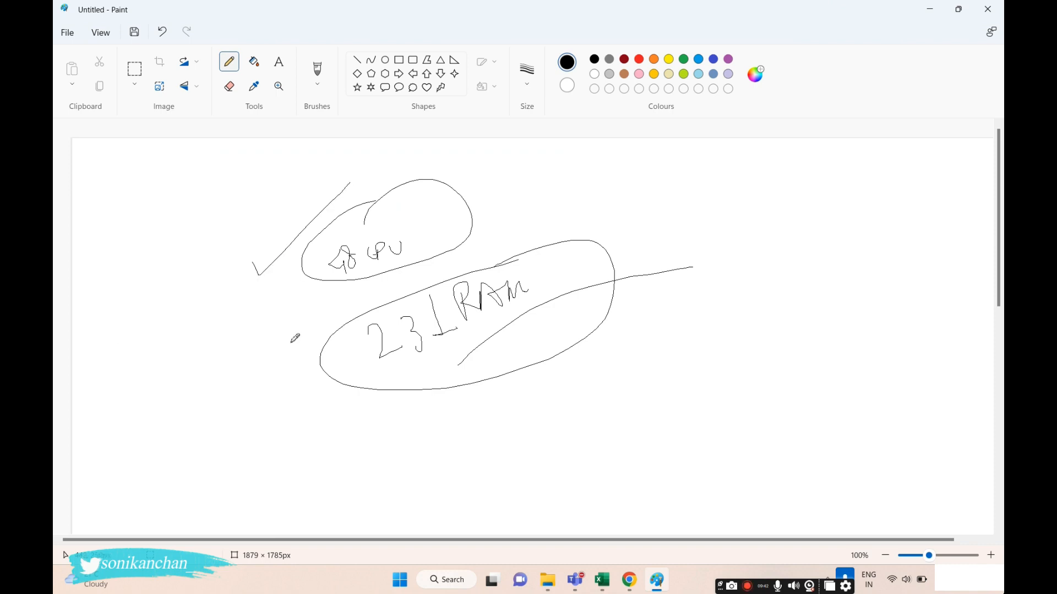
drag(290, 343, 368, 298)
mouse_move(372, 390)
mouse_down()
mouse_move(713, 281)
mouse_move(732, 286)
mouse_up()
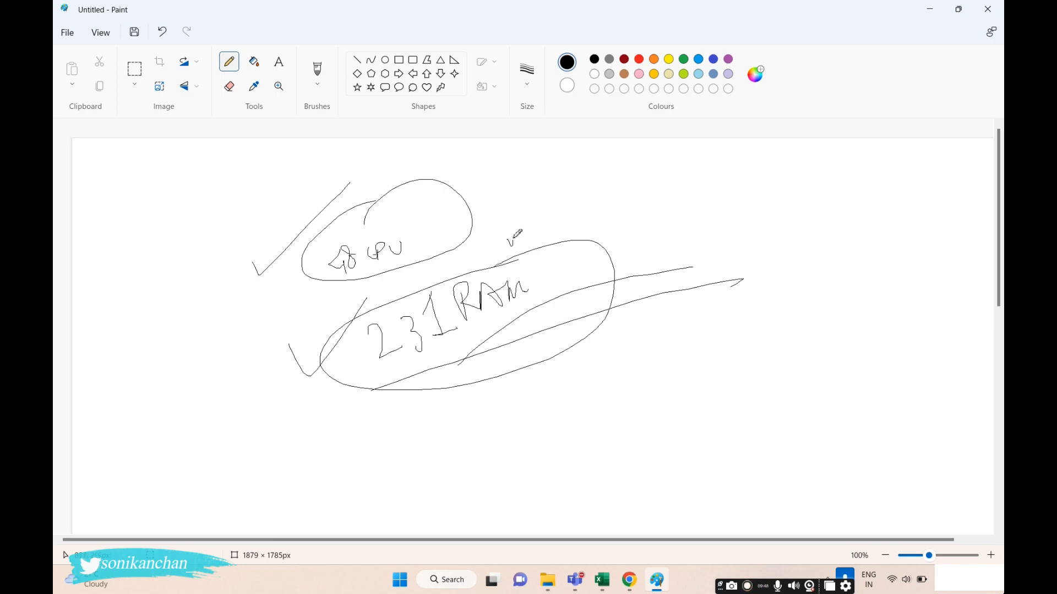
mouse_move(527, 234)
mouse_down()
mouse_move(544, 243)
mouse_move(572, 224)
mouse_up()
drag(541, 267, 612, 176)
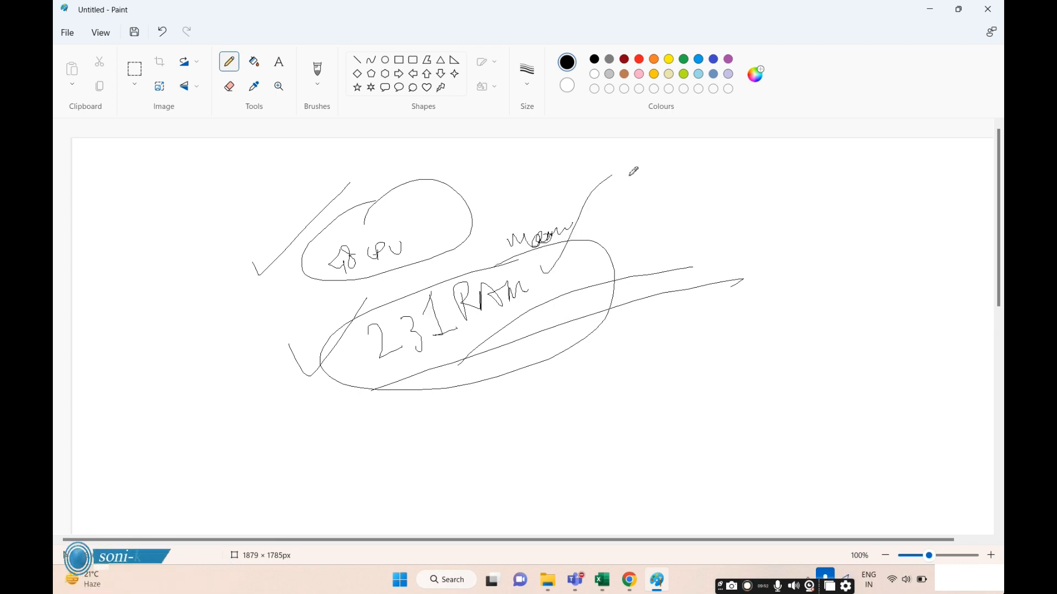
Step: Switch to Chrome, filter the instance types by the search term R and look through the list
key(alt+Tab)
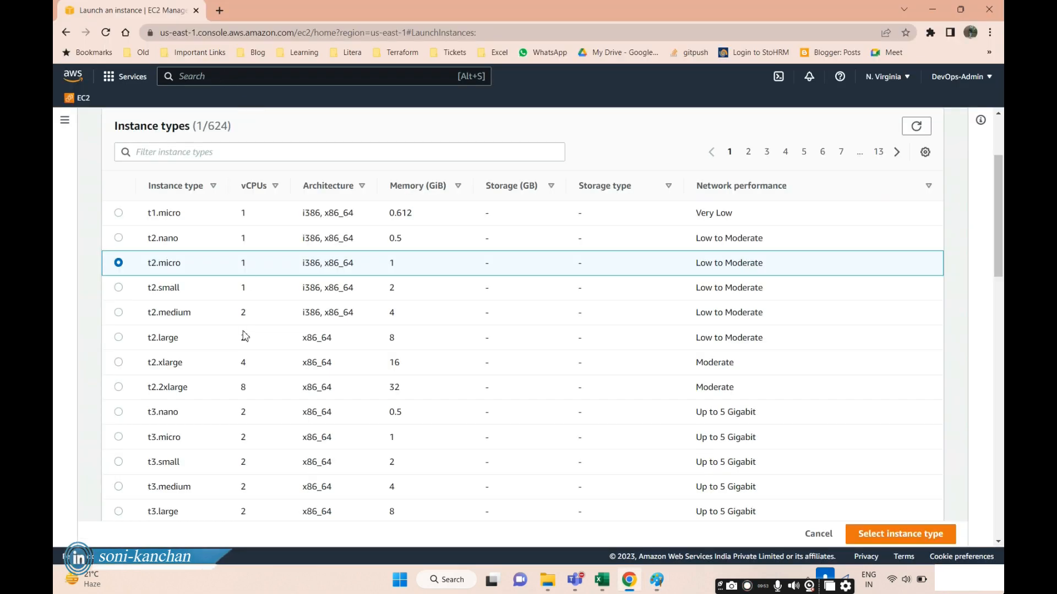
click(170, 158)
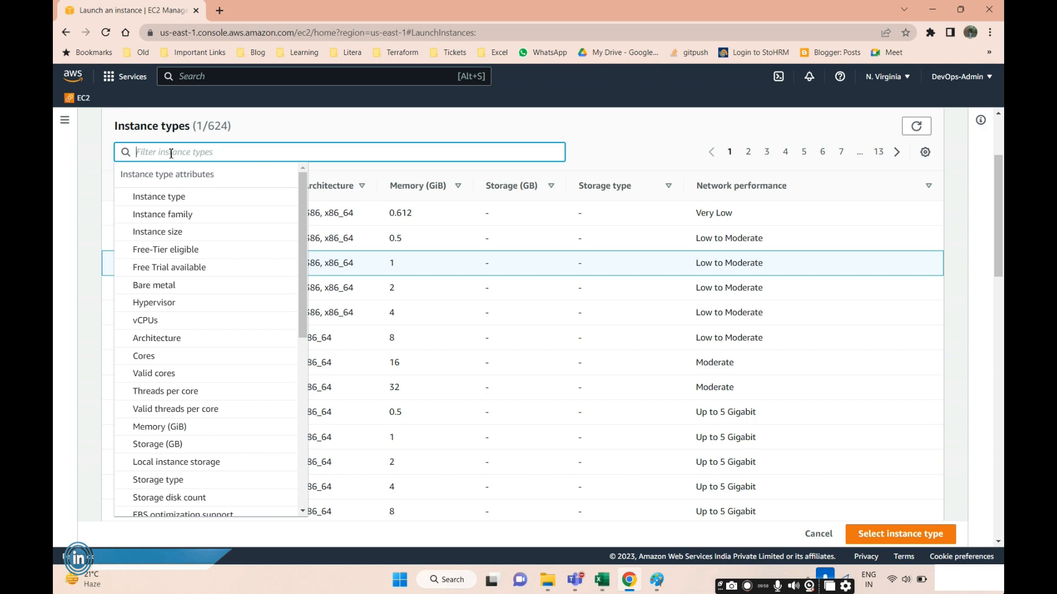
text(Rr)
key(BackSpace)
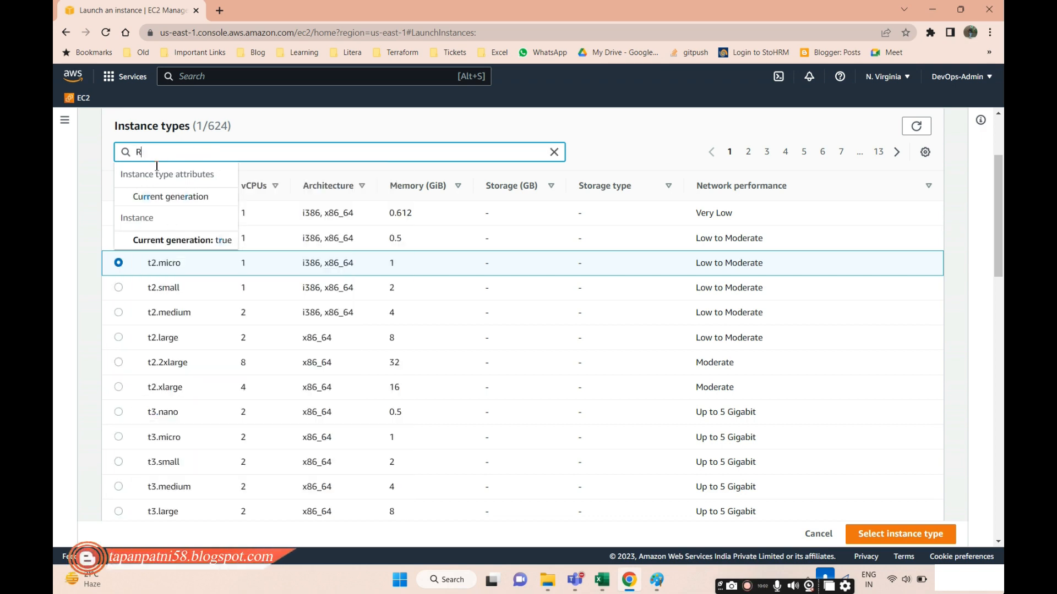
key(Return)
scroll(196, 310, down, 15)
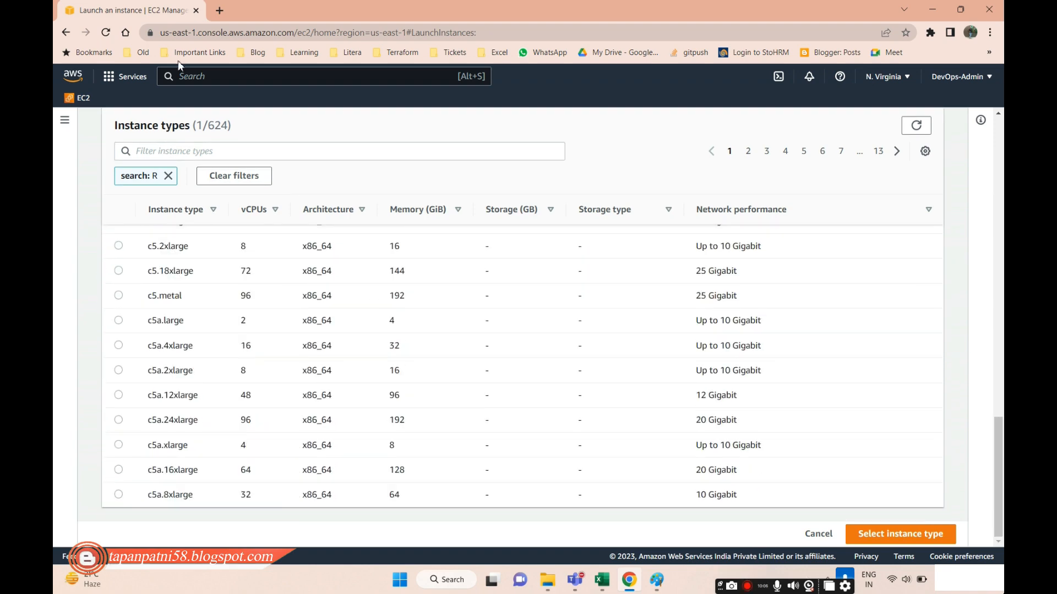
Step: In a new browser tab, search the web for "instance type in aws" and open the Amazon EC2 Instance Types page
click(220, 10)
text(ins)
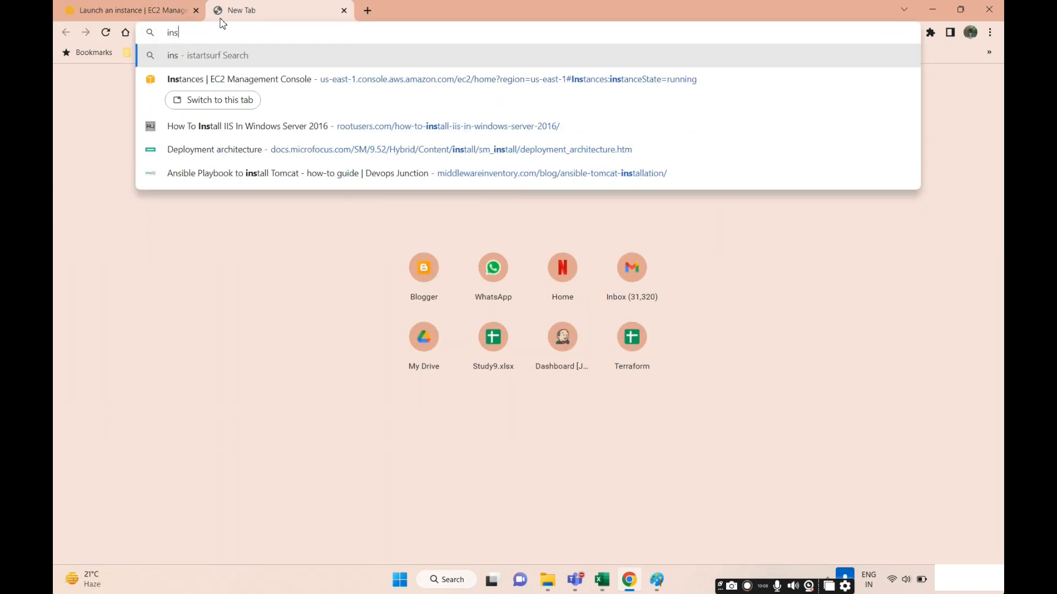
text(tance type)
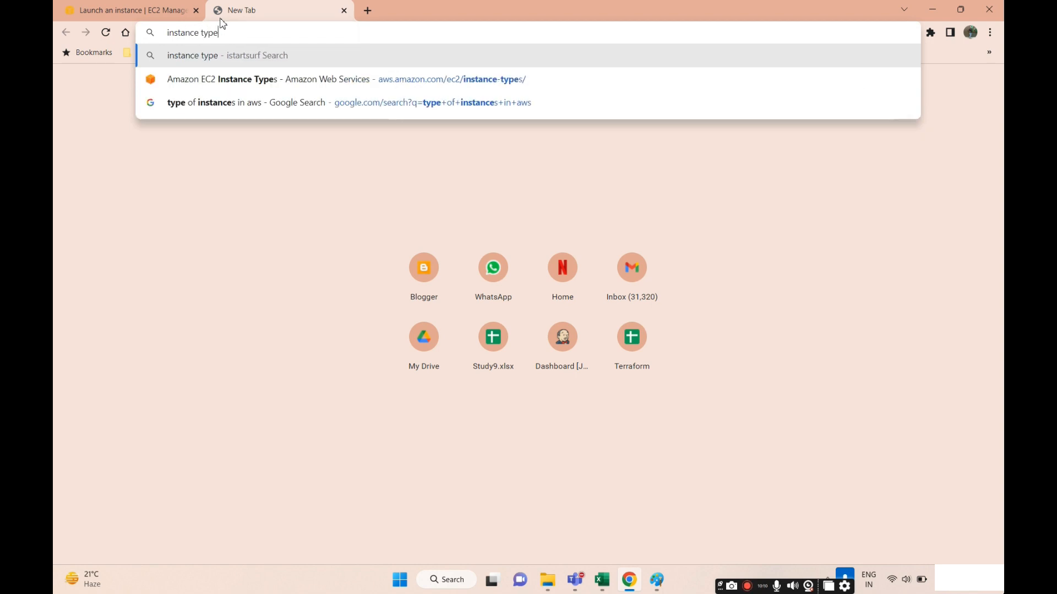
text( in aws)
key(Return)
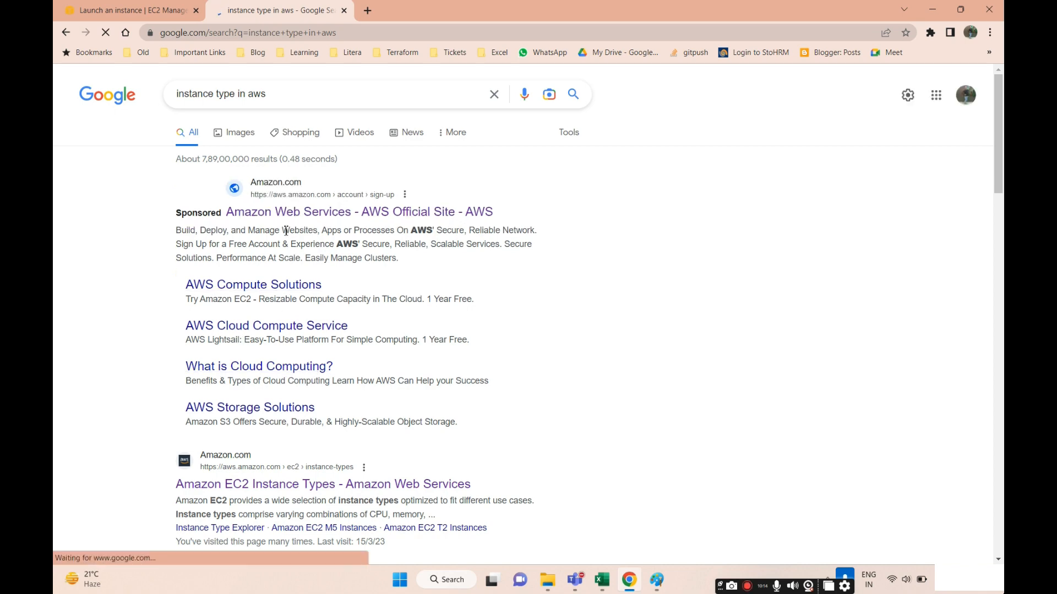
scroll(285, 230, down, 3)
click(269, 307)
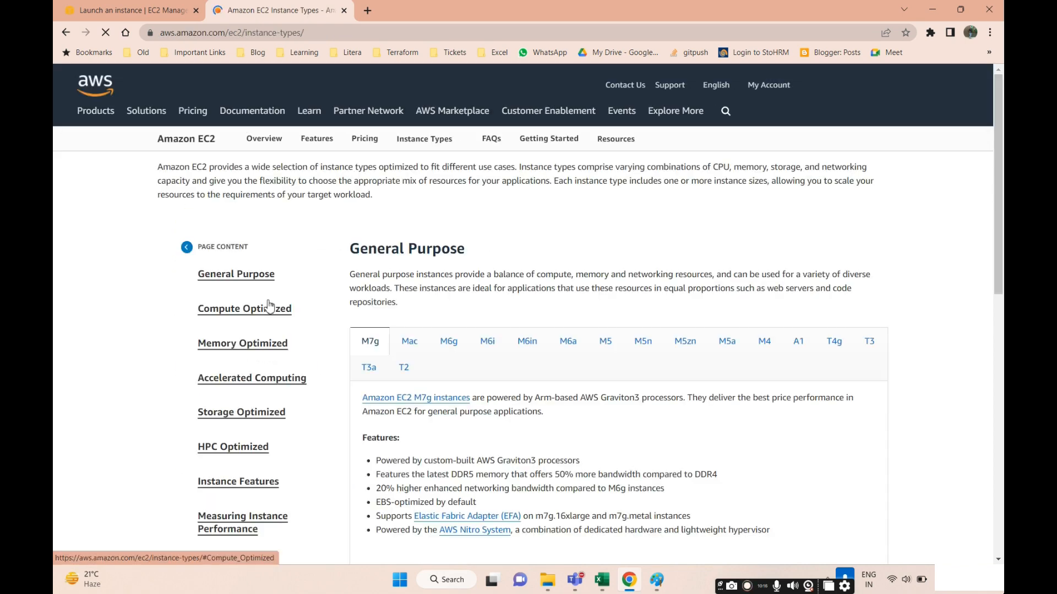
Step: Go to the Memory Optimized section and compare the R7g instance size table with the CPU and RAM notes in Paint
scroll(504, 357, down, 4)
scroll(304, 378, up, 2)
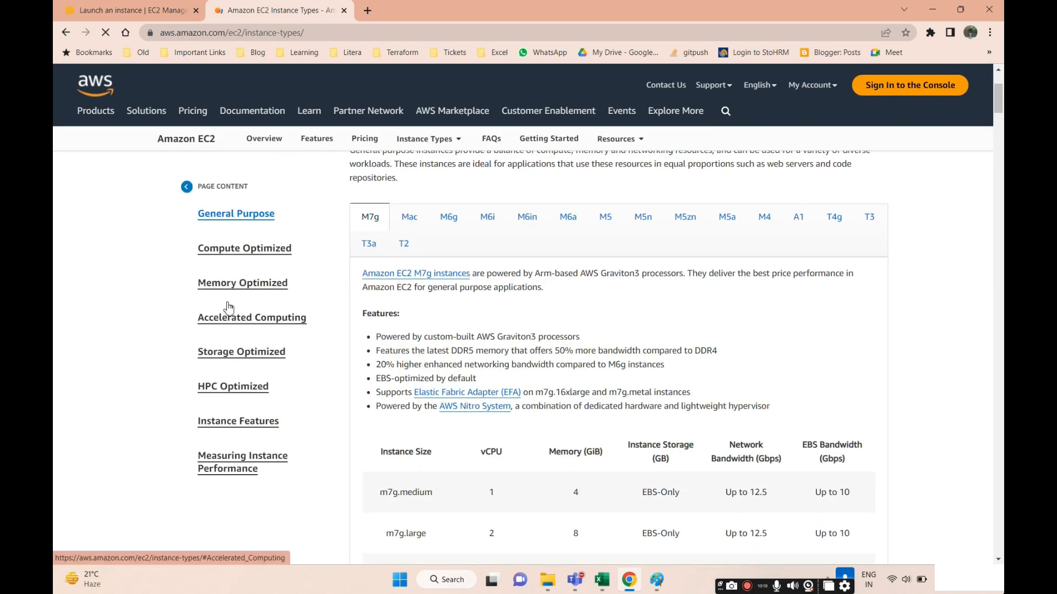
click(241, 285)
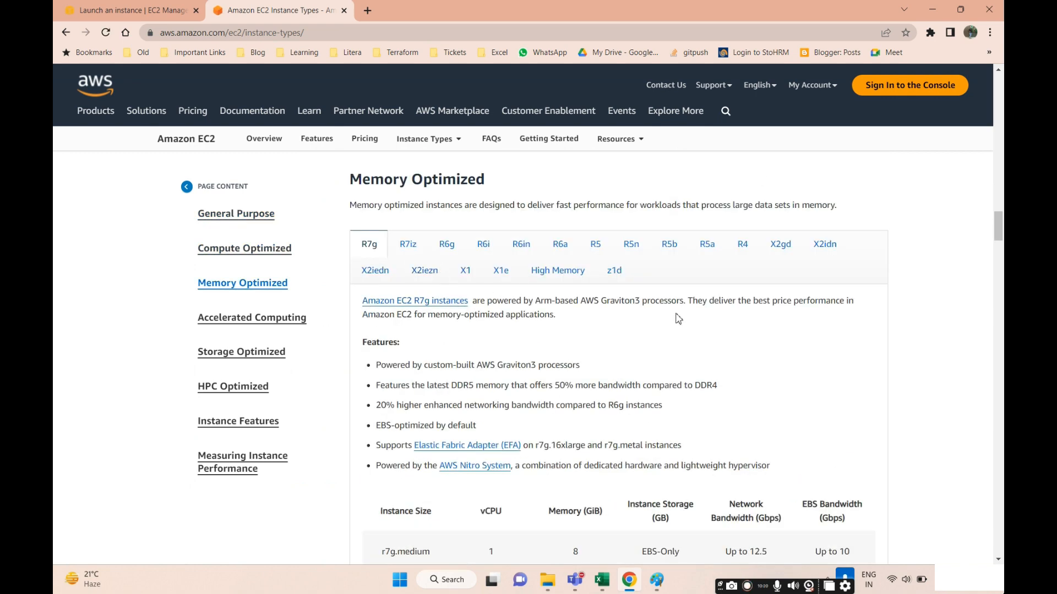
scroll(646, 386, down, 3)
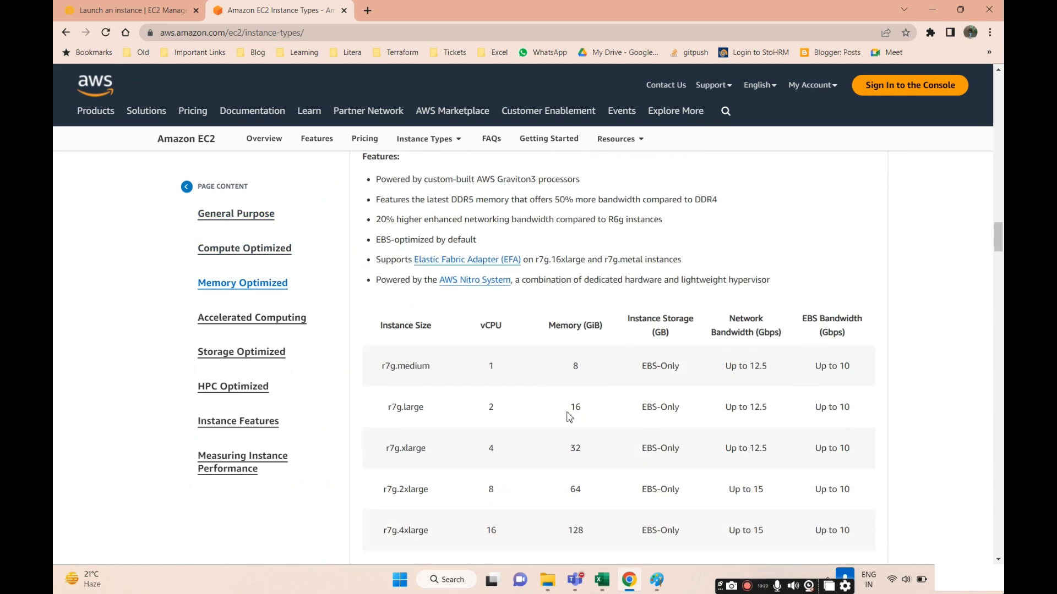
click(657, 579)
key(alt+Tab)
scroll(578, 390, down, 5)
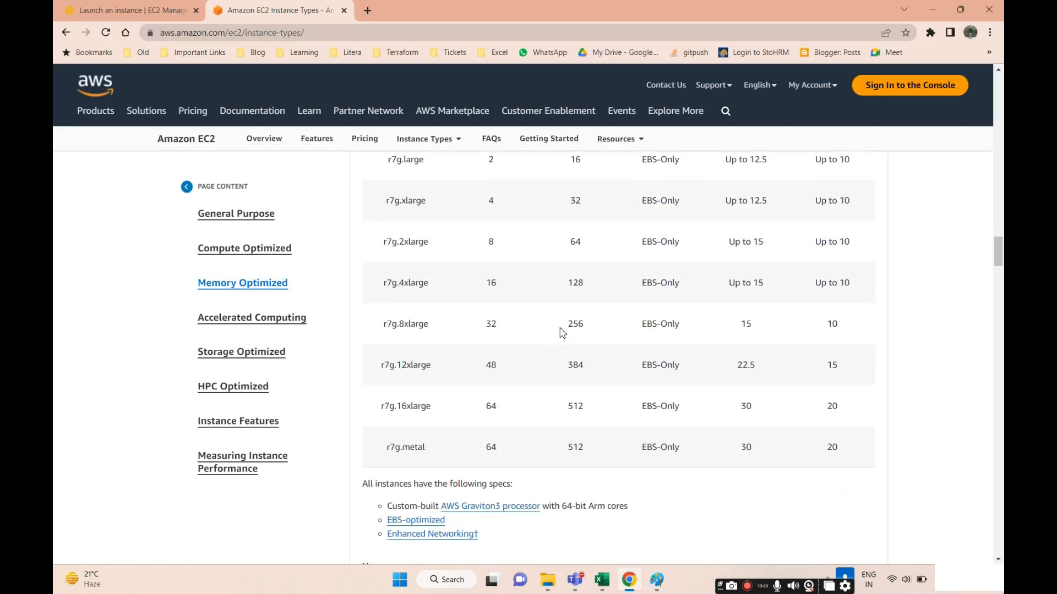
Step: Highlight the memory and vCPU values of r7g.8xlarge, followed by both values of the r7g.12xlarge row
drag(562, 330, 609, 330)
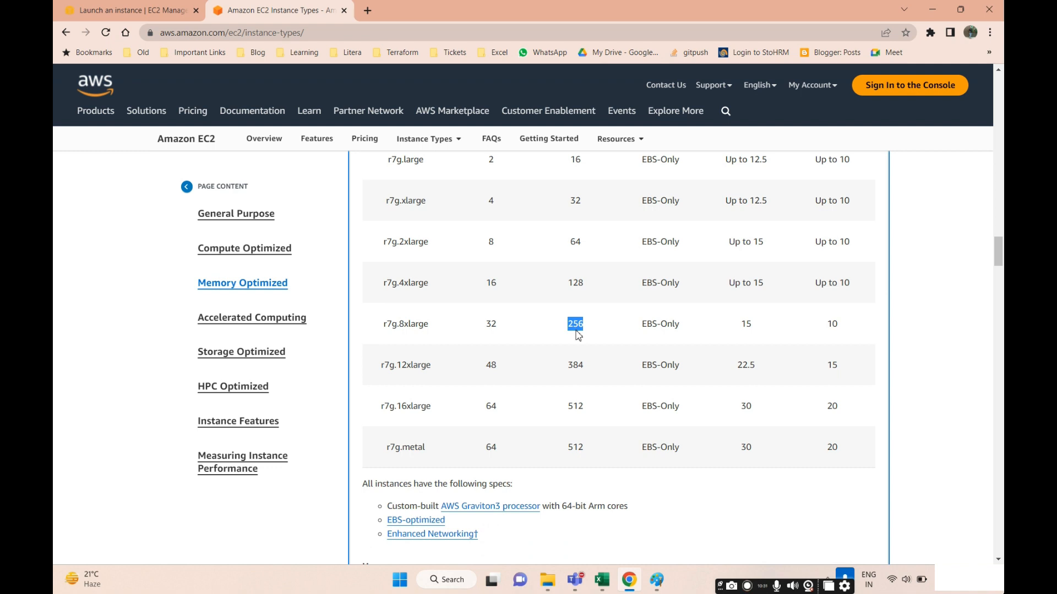
drag(477, 328, 505, 332)
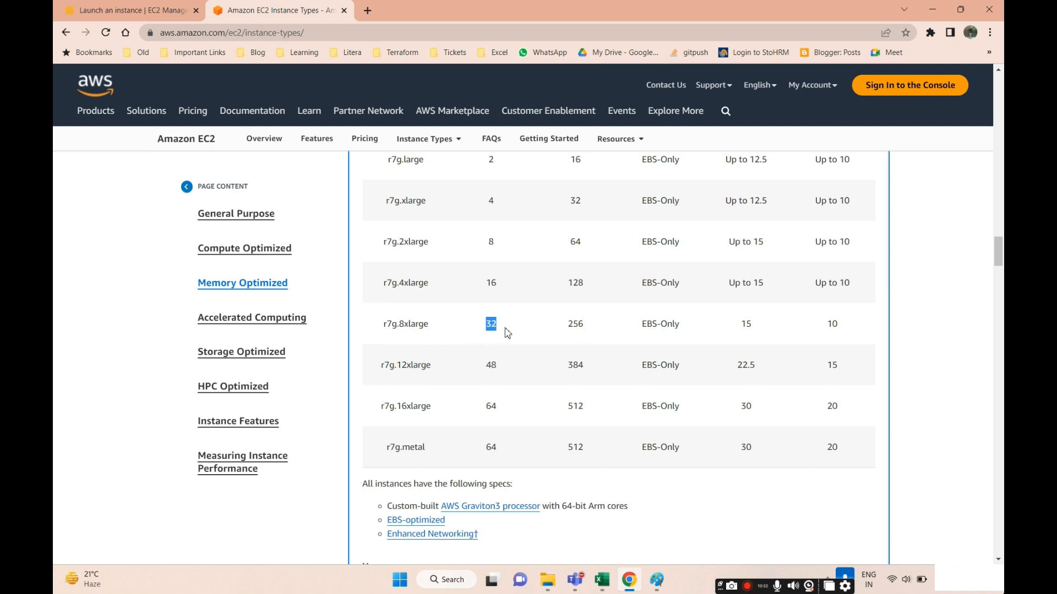
scroll(507, 333, up, 3)
scroll(505, 332, down, 3)
drag(478, 370, 583, 368)
Step: Switch to Paint, draw a diagonal stroke inside the circle around the CPU note, and return to Chrome
key(alt+Tab)
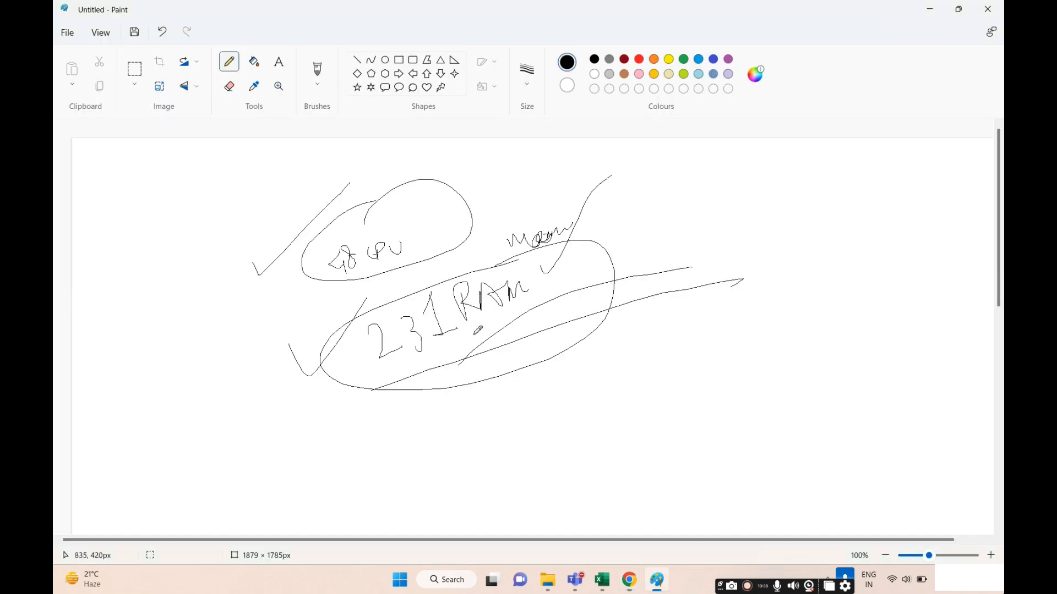
drag(302, 263, 403, 199)
key(alt+Tab)
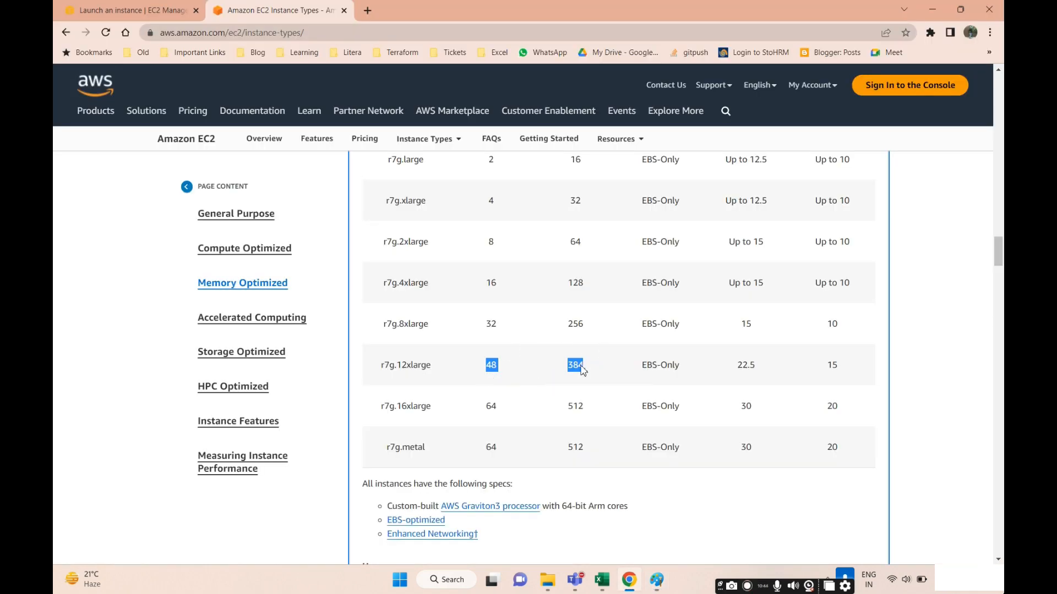
Step: Copy the instance size name r7g.12xlarge from the R7g table
scroll(582, 370, up, 3)
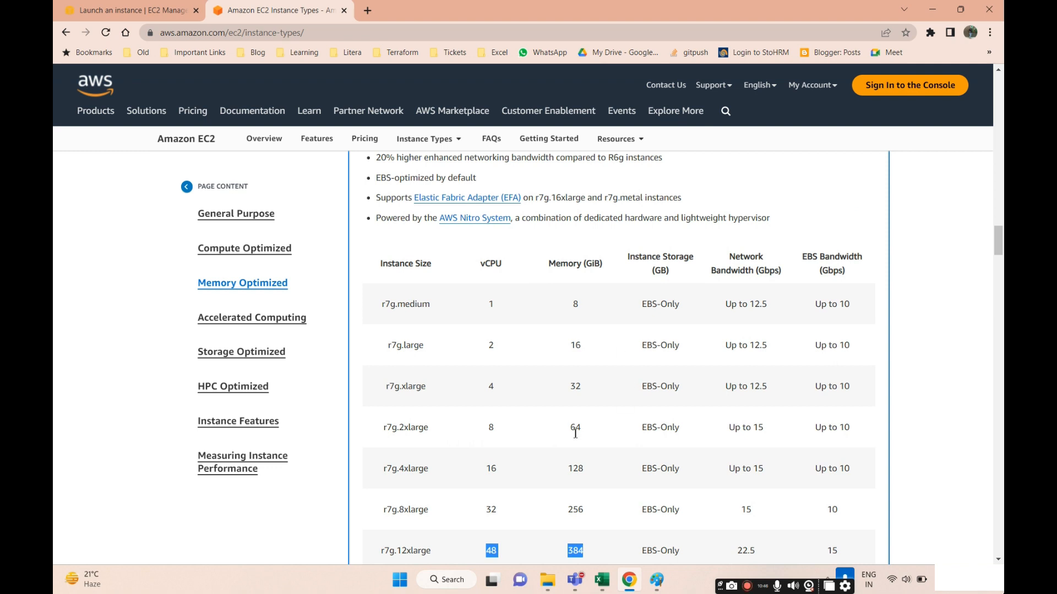
scroll(574, 433, down, 2)
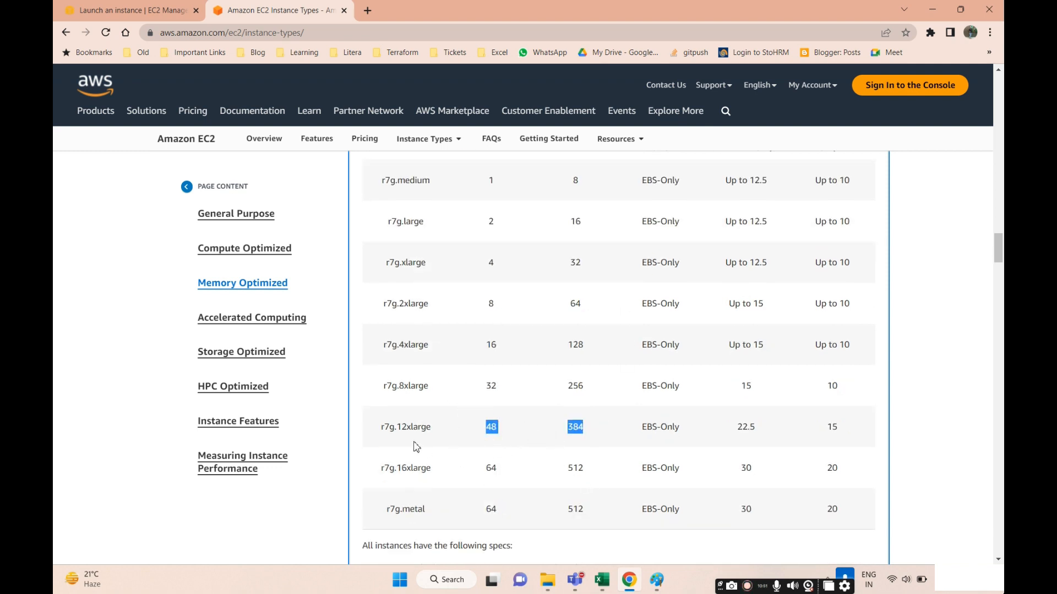
drag(379, 428, 432, 428)
key(ctrl+c)
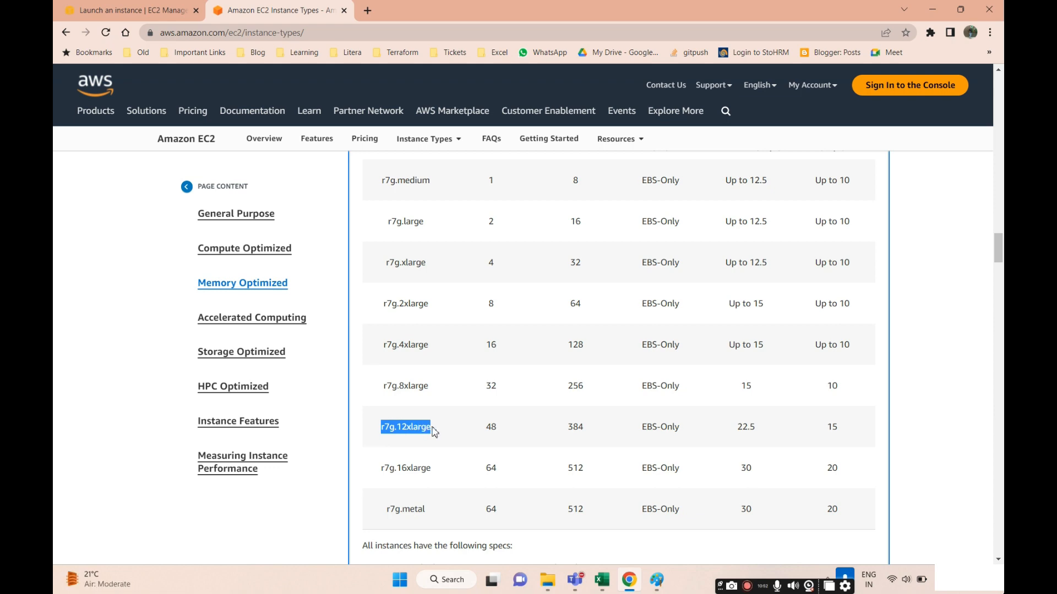
Step: In the EC2 console's launch tab, filter the instance types by r7g.12xlarge and remove the R search filter
key(alt+Tab)
key(alt+Tab)
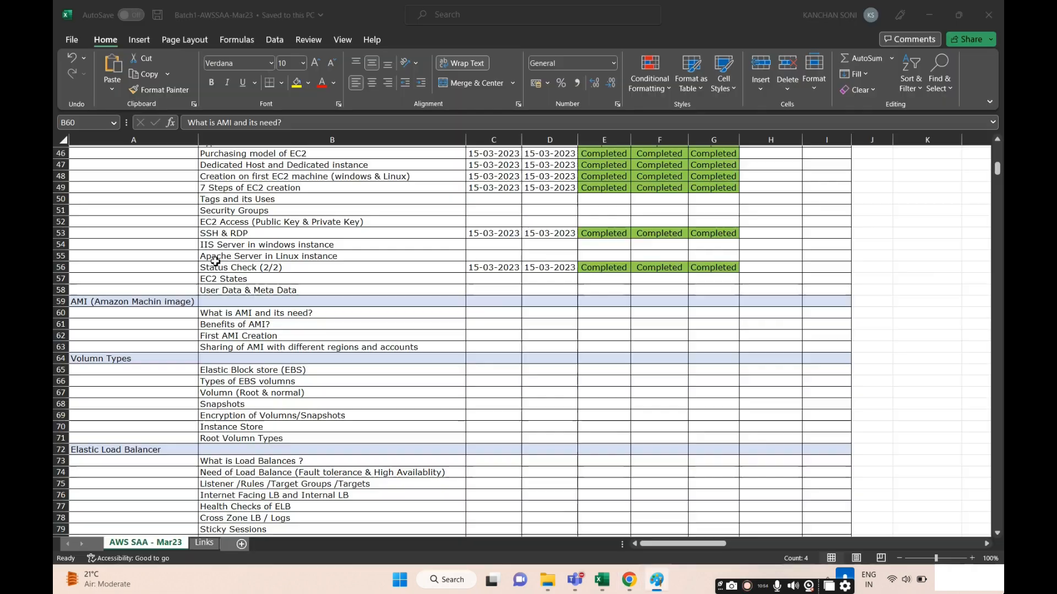
key(alt+Tab)
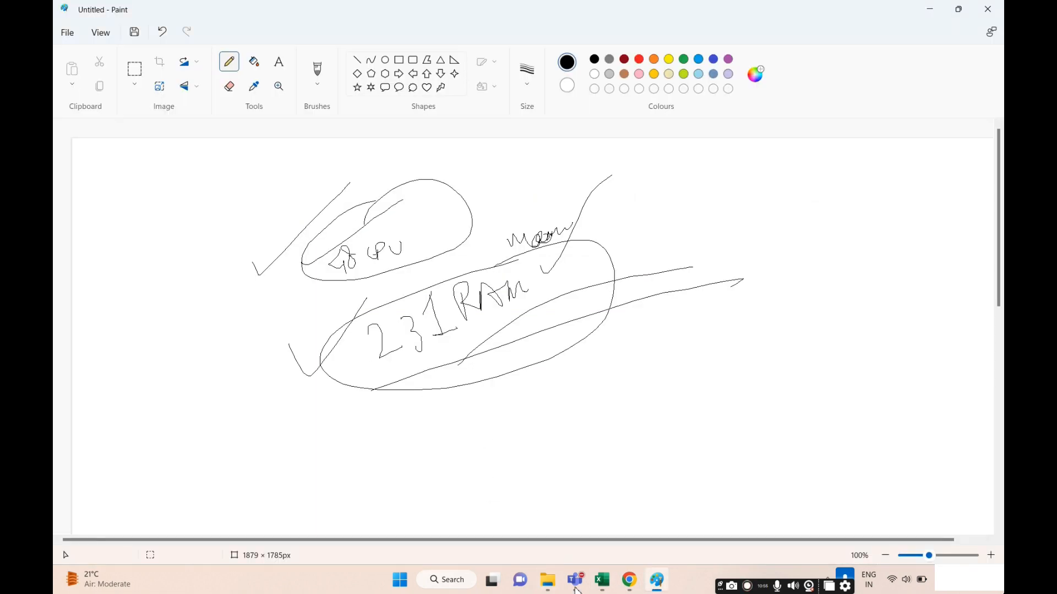
click(631, 579)
click(146, 10)
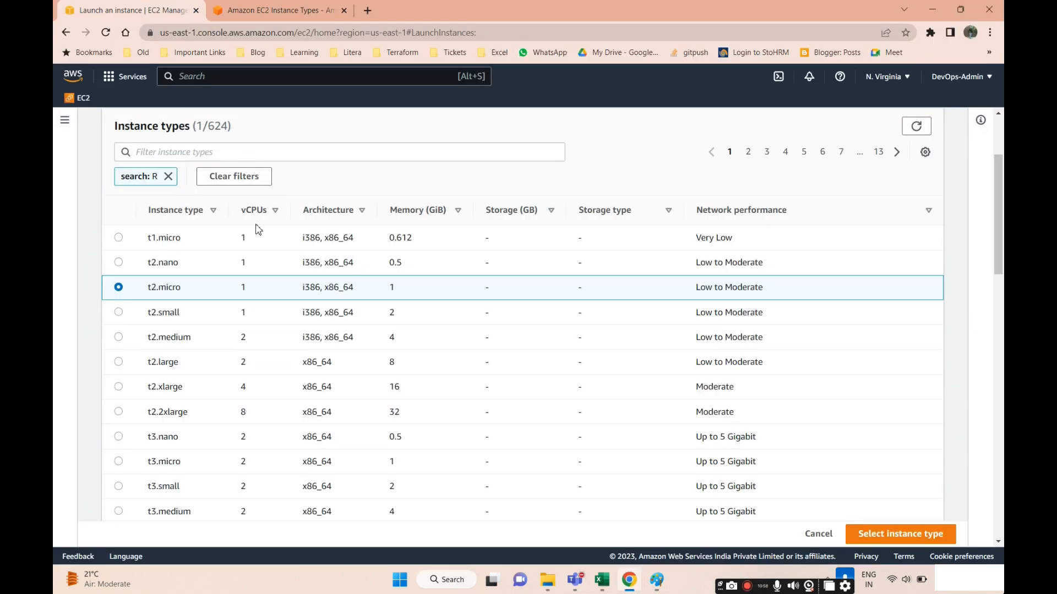
click(195, 151)
key(ctrl+v)
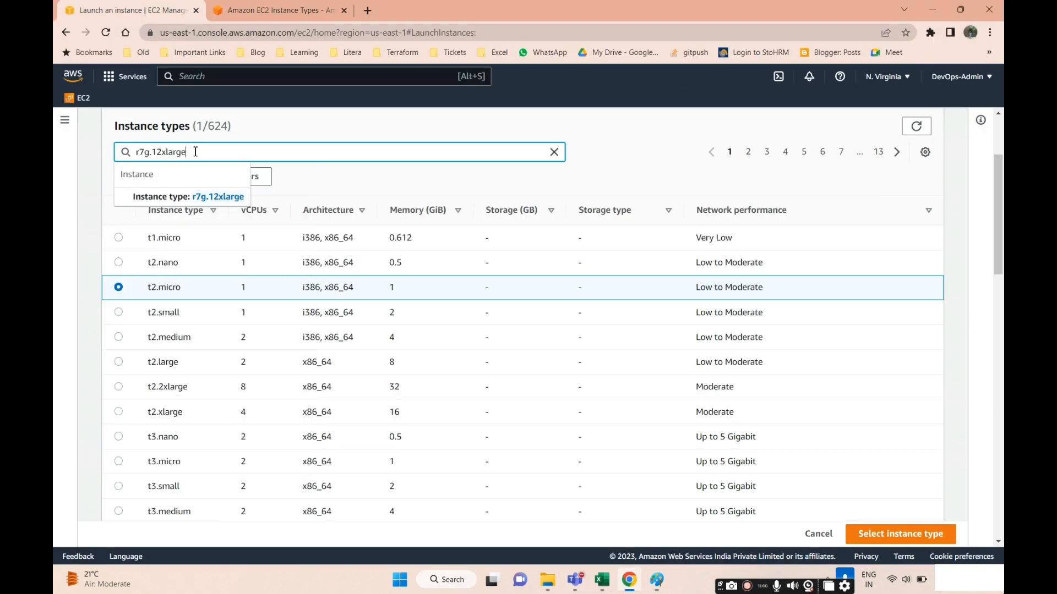
key(Return)
scroll(246, 233, up, 3)
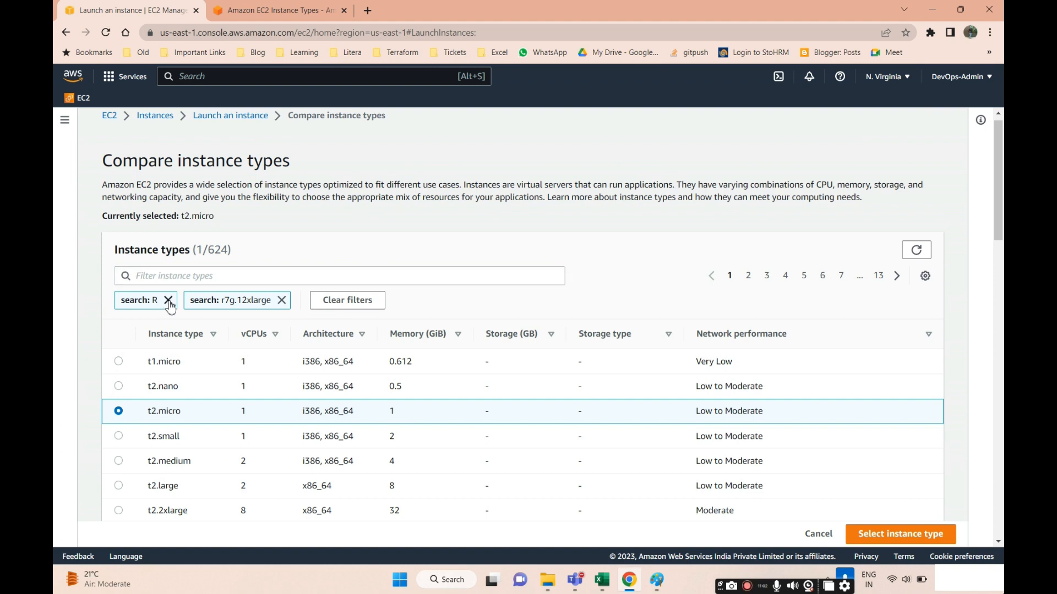
click(168, 311)
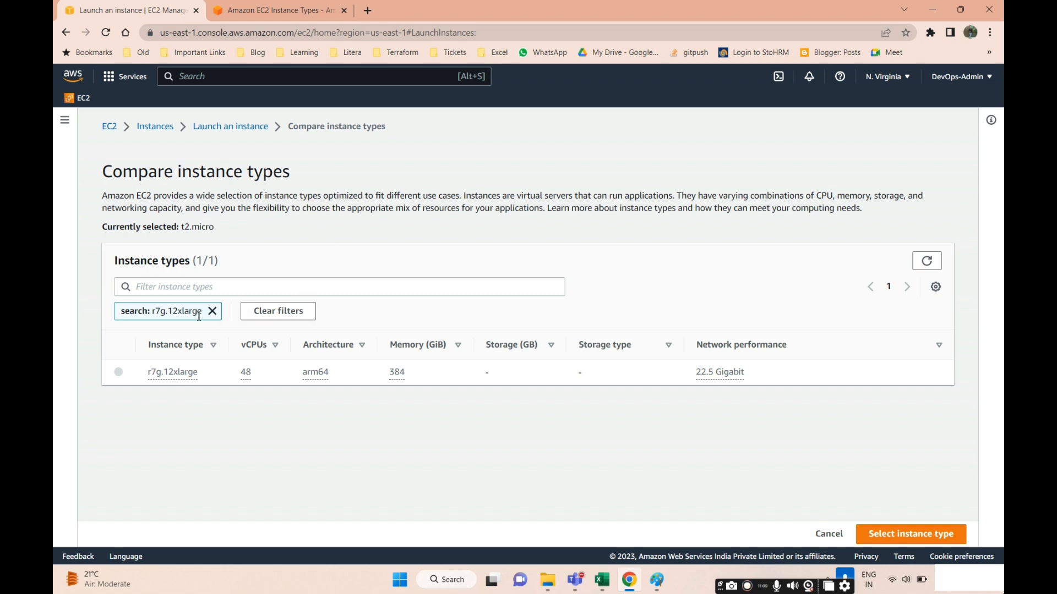
Step: Switch to Paint, draw a rough freehand box around the 231 RAM note, and return to Chrome
click(658, 581)
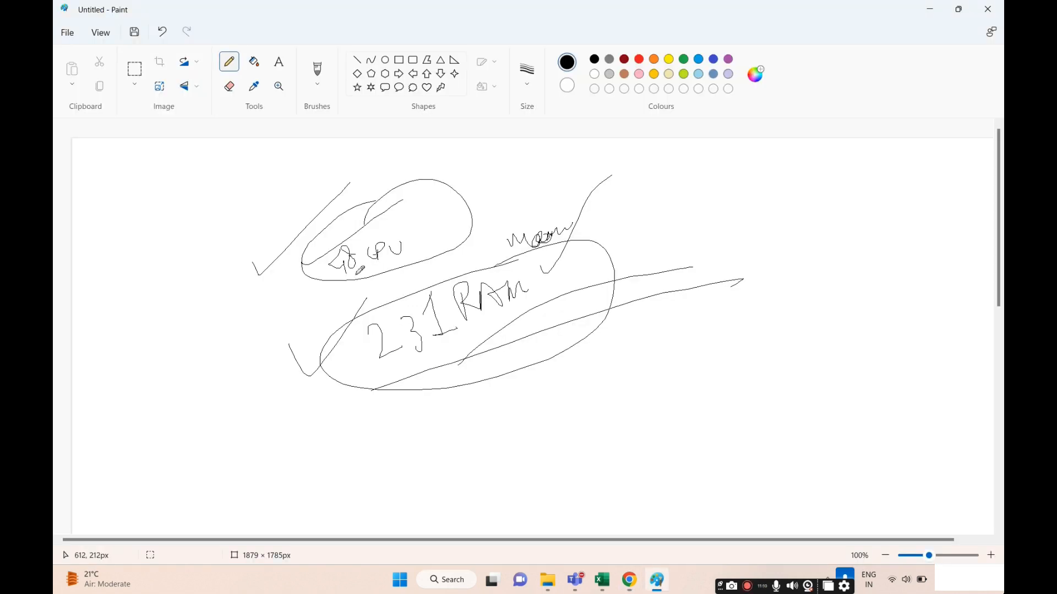
mouse_move(376, 378)
mouse_down()
mouse_move(631, 262)
mouse_move(605, 311)
mouse_move(534, 318)
mouse_up()
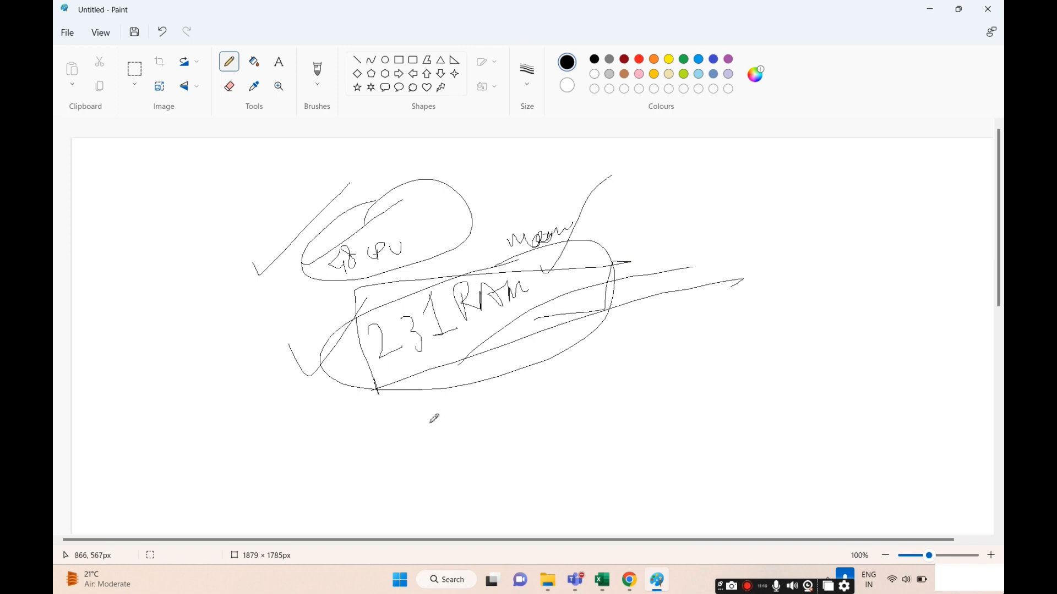
key(alt+Tab)
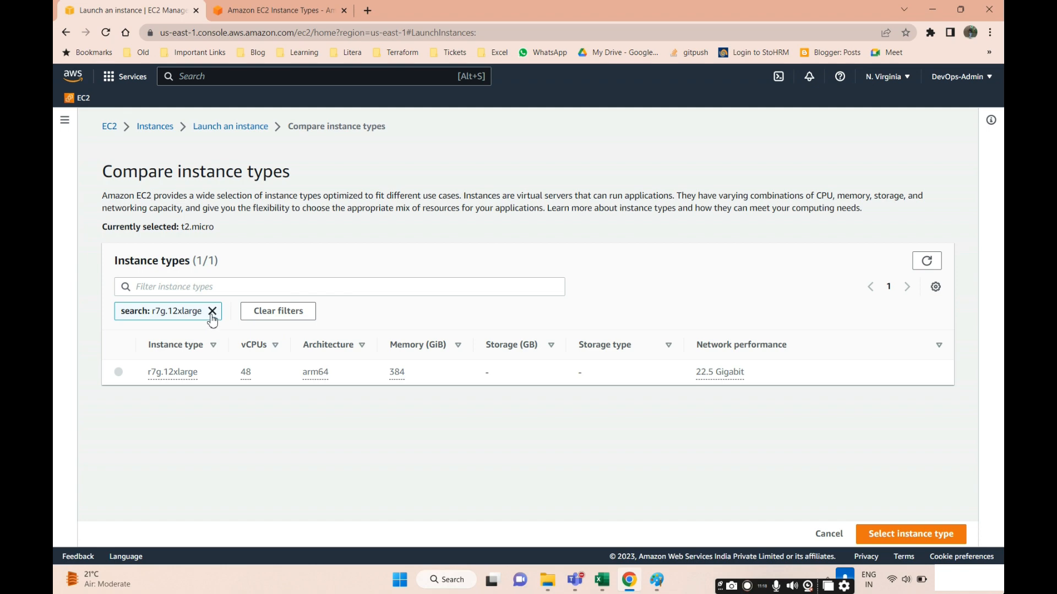
Step: Remove the r7g.12xlarge filter and go back to the Launch an instance form, keeping t2.micro selected
click(212, 312)
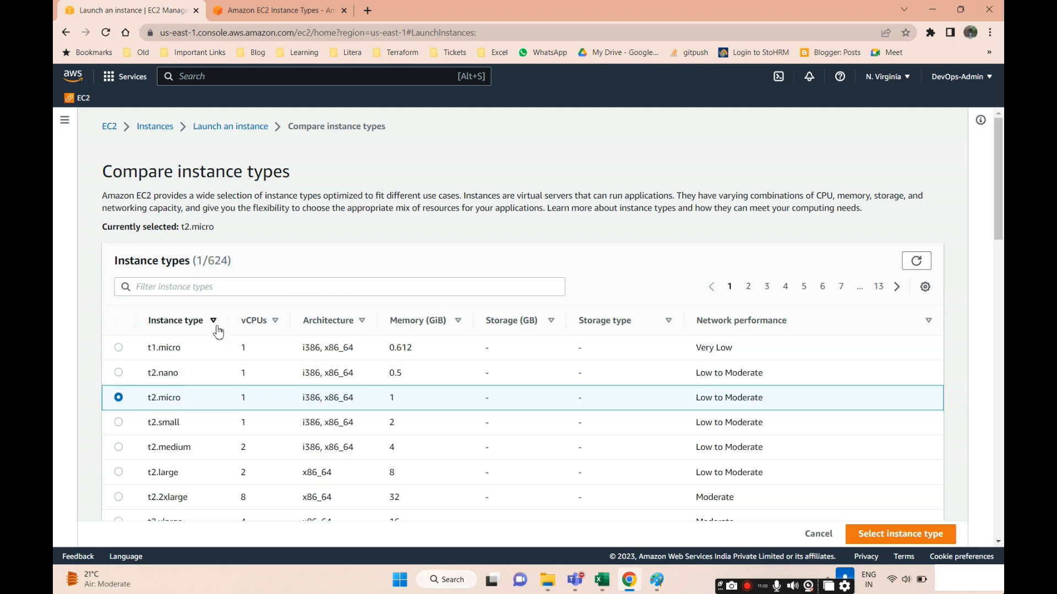
scroll(215, 352, down, 2)
scroll(322, 305, up, 3)
click(234, 136)
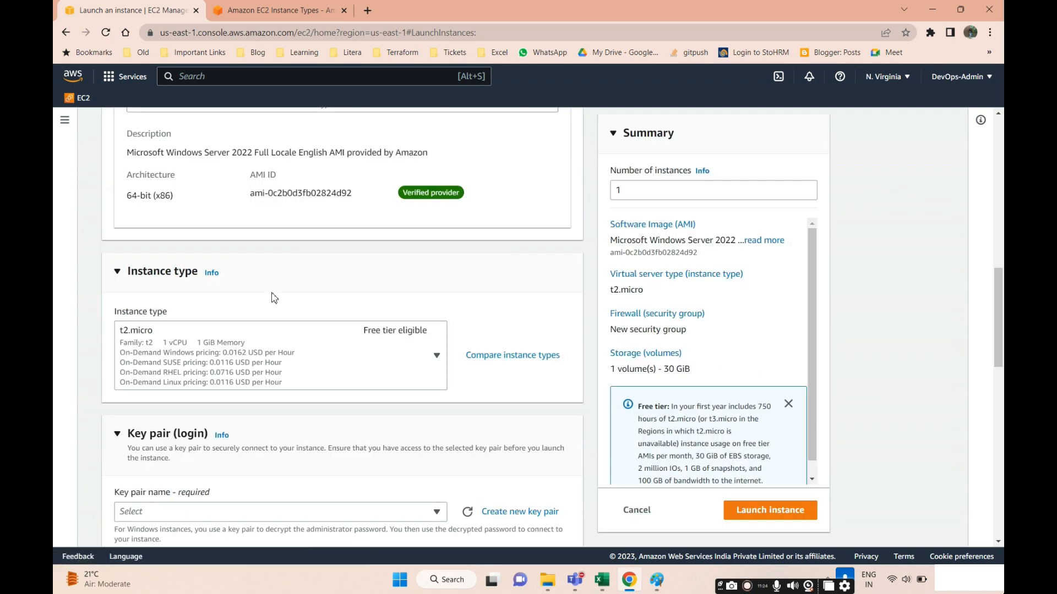
Step: Select the AWSSAA-Batch key pair for login and review the network settings and security group rules
scroll(229, 313, down, 5)
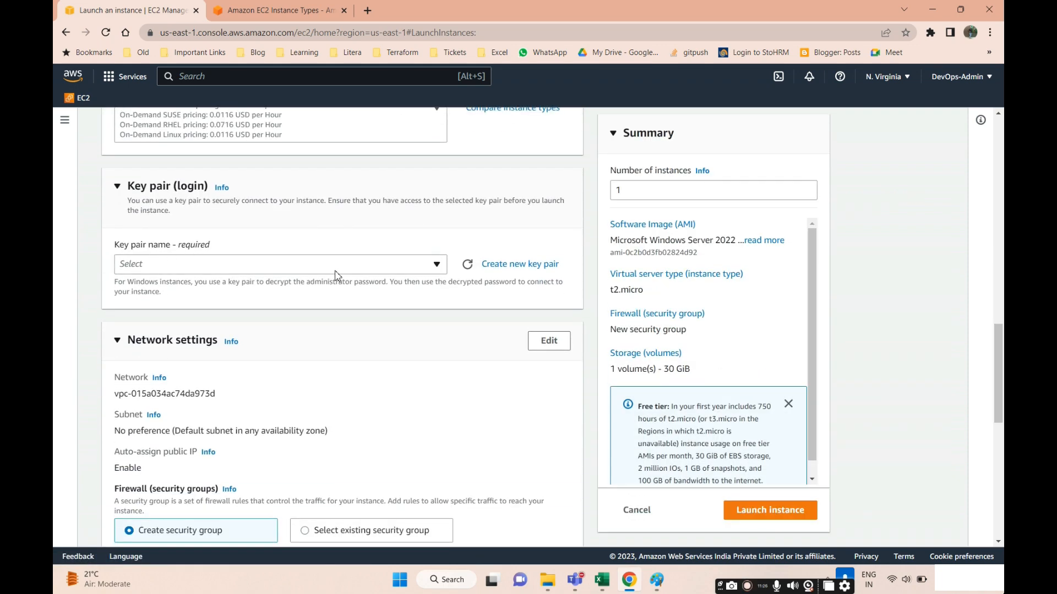
click(422, 271)
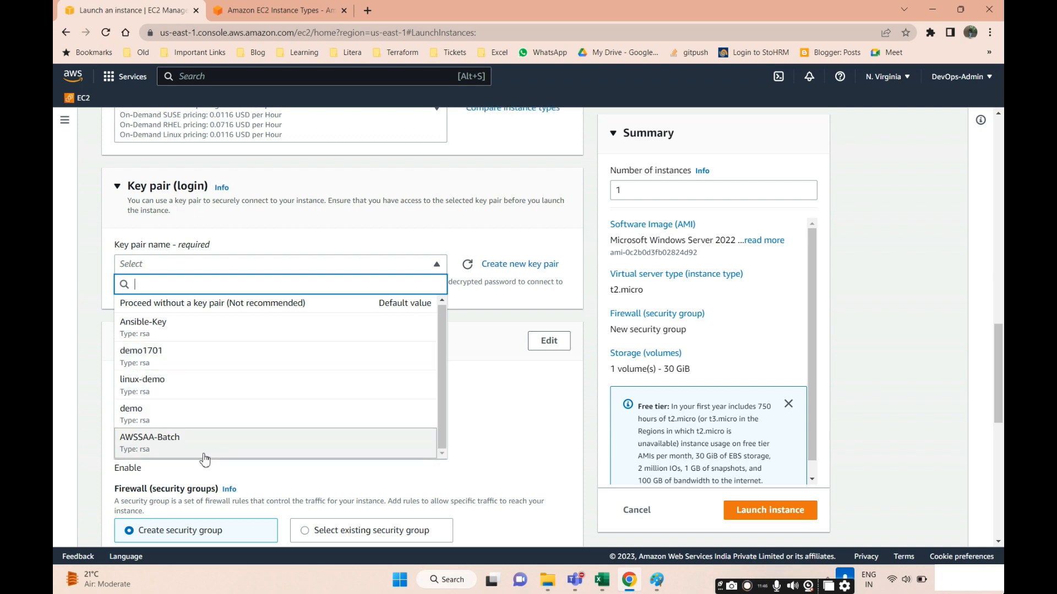
click(175, 445)
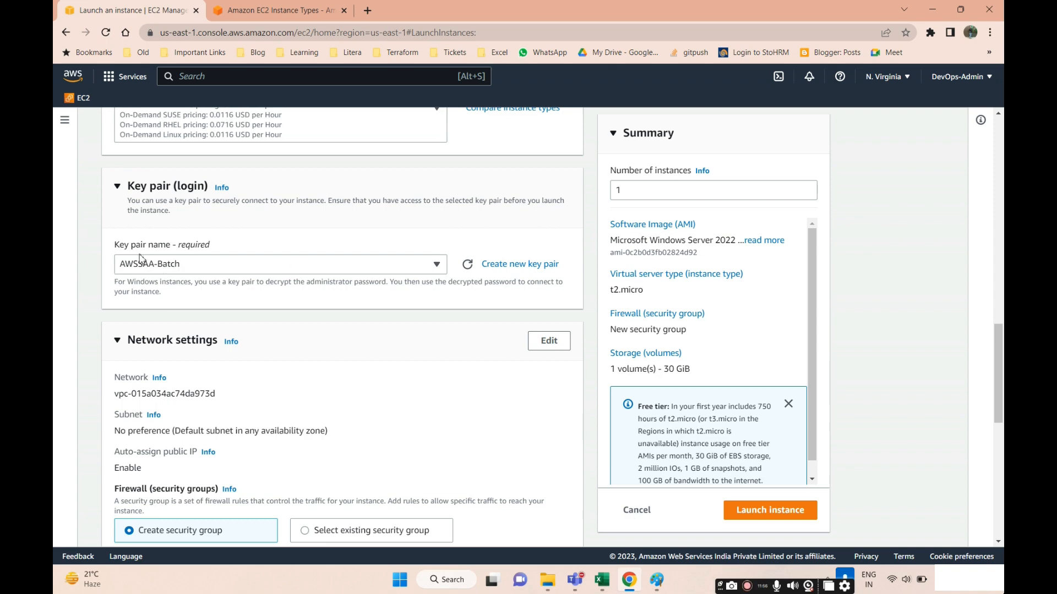
scroll(139, 280, down, 3)
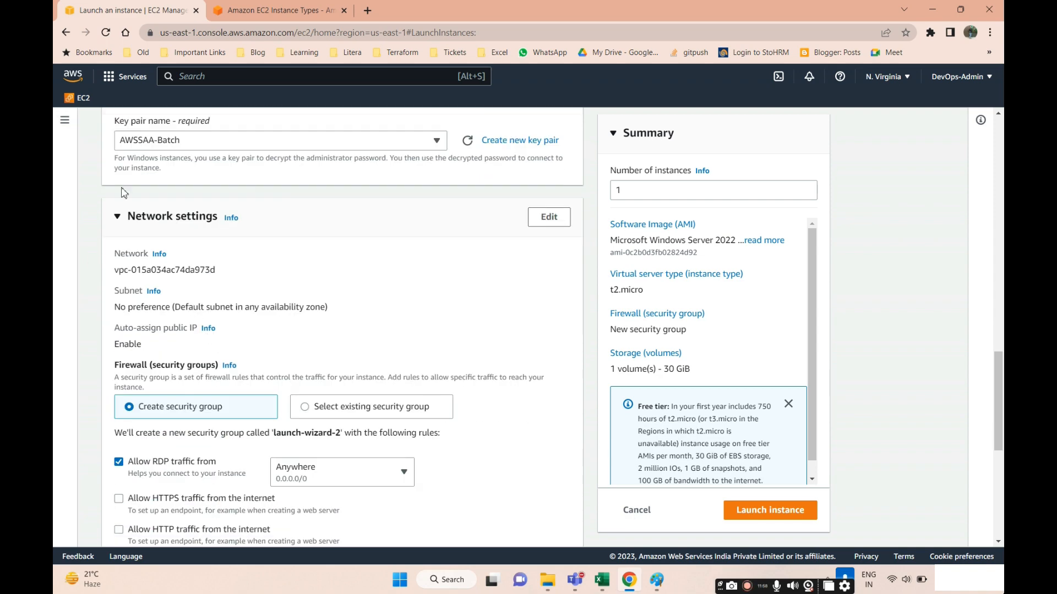
scroll(205, 312, down, 1)
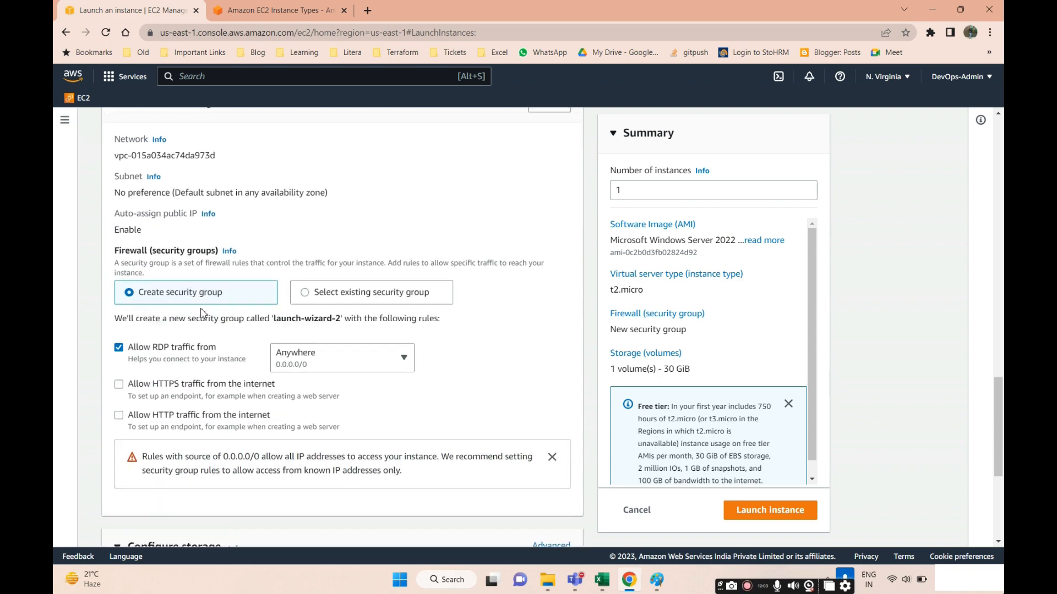
scroll(203, 307, up, 2)
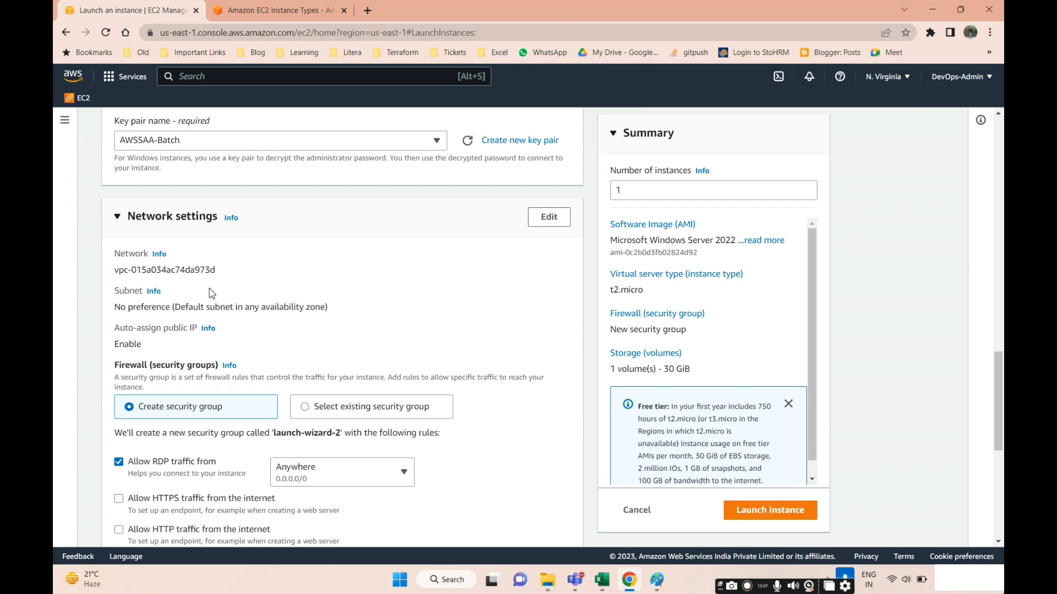
scroll(261, 233, down, 2)
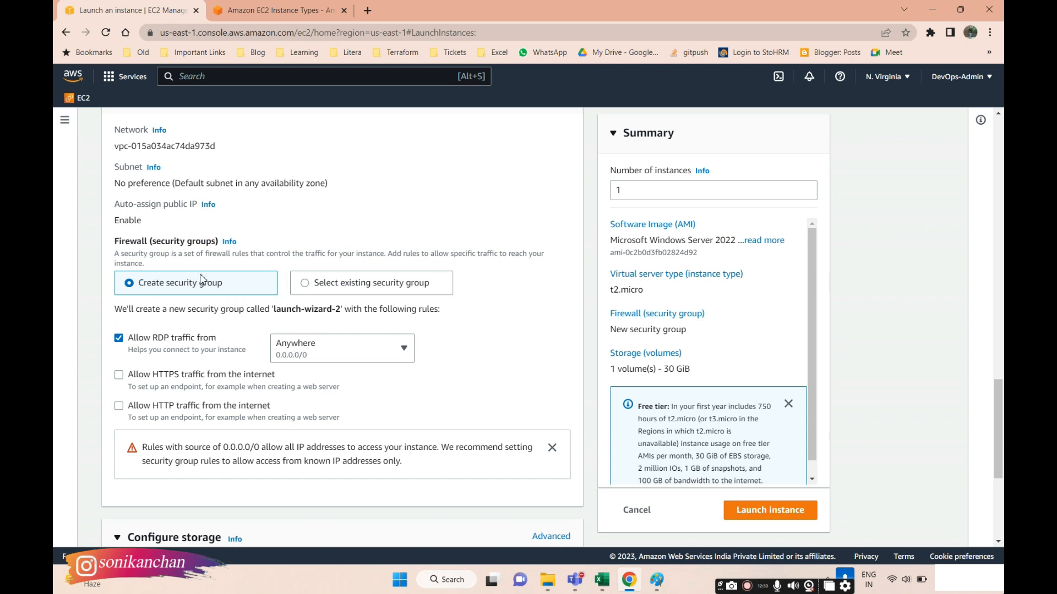
Step: Switch to Paint, draw a rectangle shape beside the tick next to the CPU note, and reselect the Pencil
click(656, 580)
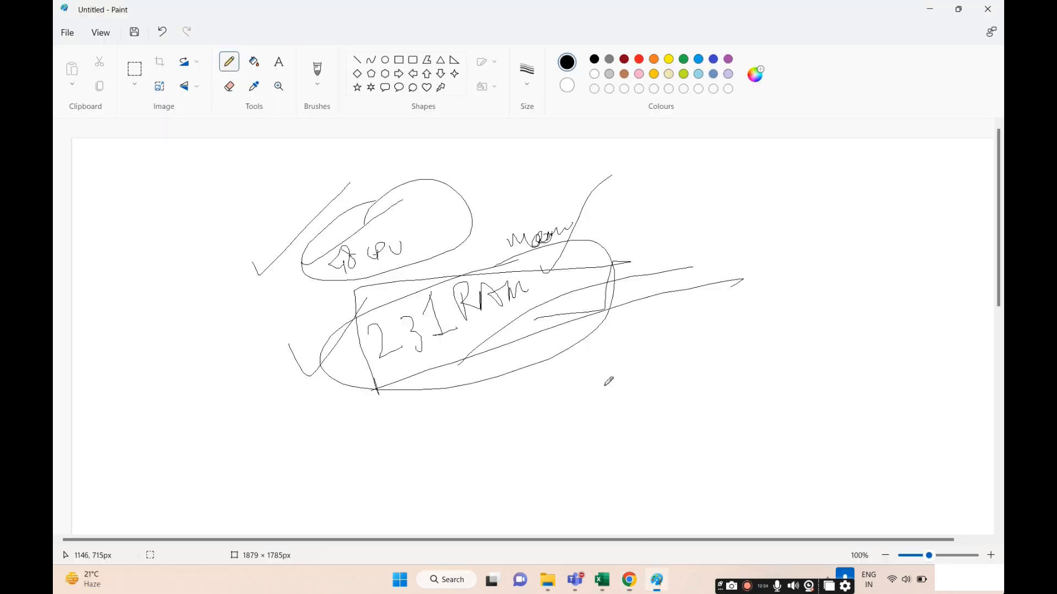
click(399, 60)
drag(113, 175, 212, 259)
click(229, 61)
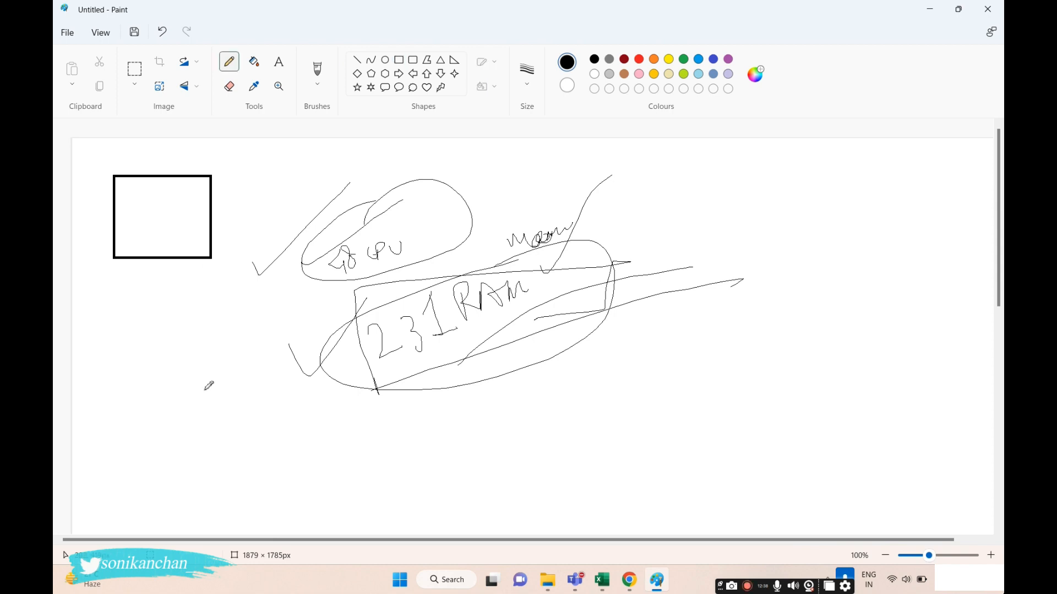
Step: Pencil two arrows below the rectangle and handwrite the port notes 22 SSH and 3389 RDP, enclosing both port numbers
mouse_move(175, 299)
mouse_down()
mouse_move(173, 255)
mouse_move(189, 270)
mouse_move(156, 303)
mouse_move(171, 279)
mouse_up()
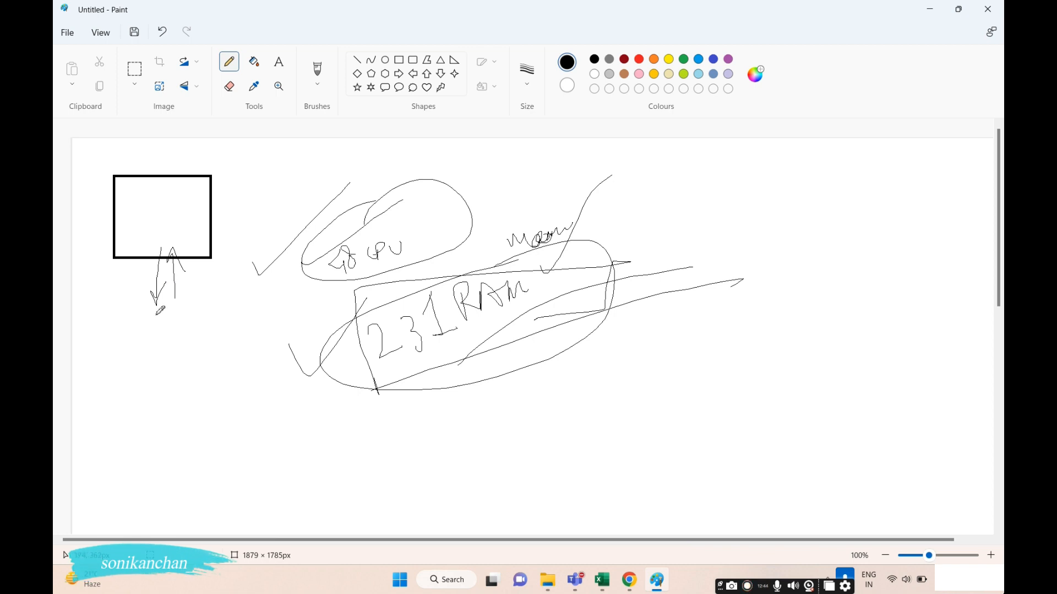
mouse_move(144, 325)
mouse_down()
mouse_move(152, 340)
mouse_move(209, 332)
mouse_move(126, 306)
mouse_move(199, 346)
mouse_move(198, 309)
mouse_move(212, 319)
mouse_move(231, 309)
mouse_move(230, 334)
mouse_up()
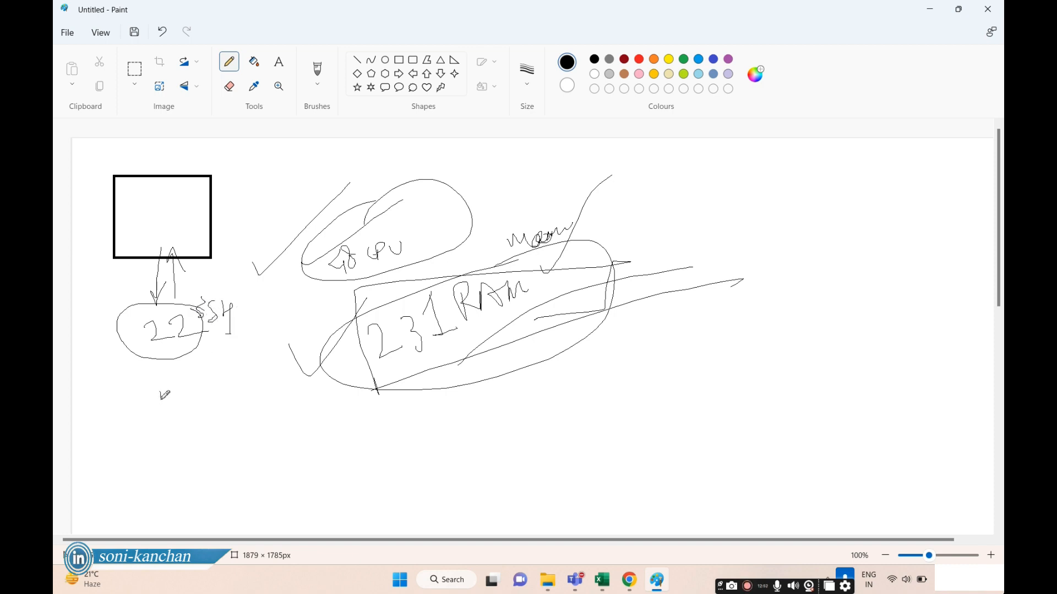
mouse_move(158, 376)
mouse_down()
mouse_move(172, 387)
mouse_move(168, 409)
mouse_up()
mouse_move(172, 375)
mouse_down()
mouse_move(186, 379)
mouse_move(182, 392)
mouse_move(203, 385)
mouse_move(205, 363)
mouse_move(219, 394)
mouse_up()
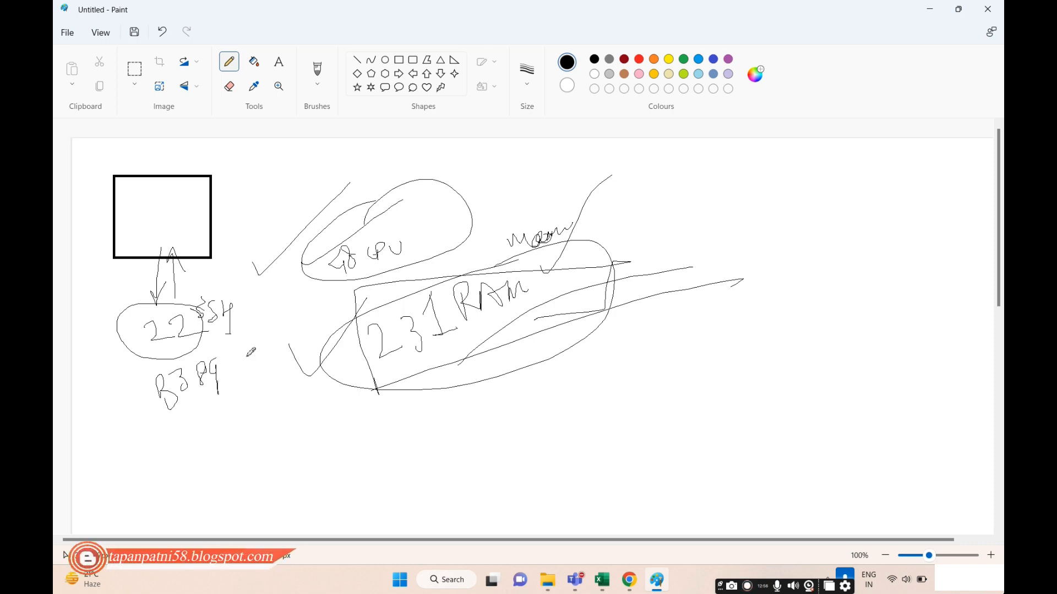
mouse_move(231, 337)
mouse_down()
mouse_move(238, 377)
mouse_move(256, 363)
mouse_up()
mouse_move(255, 333)
mouse_down()
mouse_move(259, 362)
mouse_move(278, 349)
mouse_up()
drag(159, 419, 262, 402)
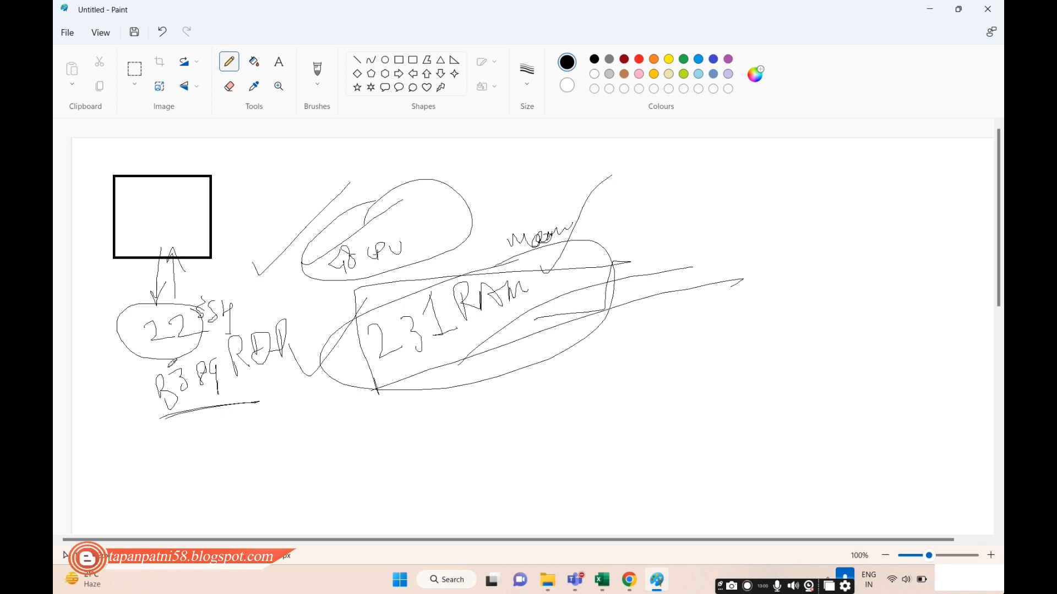
mouse_move(118, 364)
mouse_down()
mouse_move(130, 412)
mouse_move(212, 346)
mouse_move(186, 416)
mouse_move(134, 424)
mouse_up()
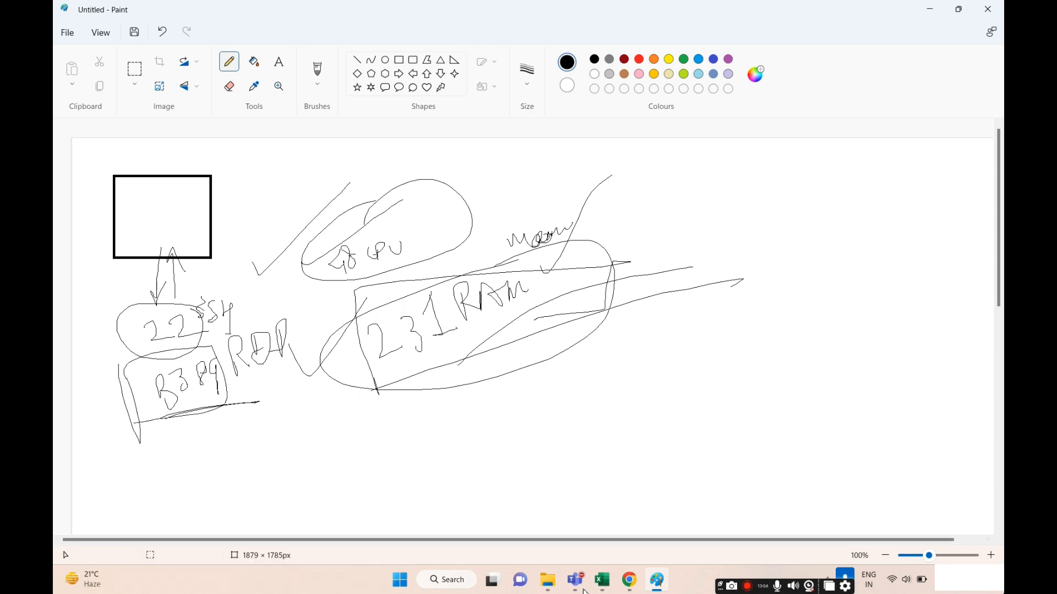
Step: Return to Chrome, look through the existing security groups for the instance, and go back to the option for creating a new one
click(629, 581)
scroll(377, 386, down, 1)
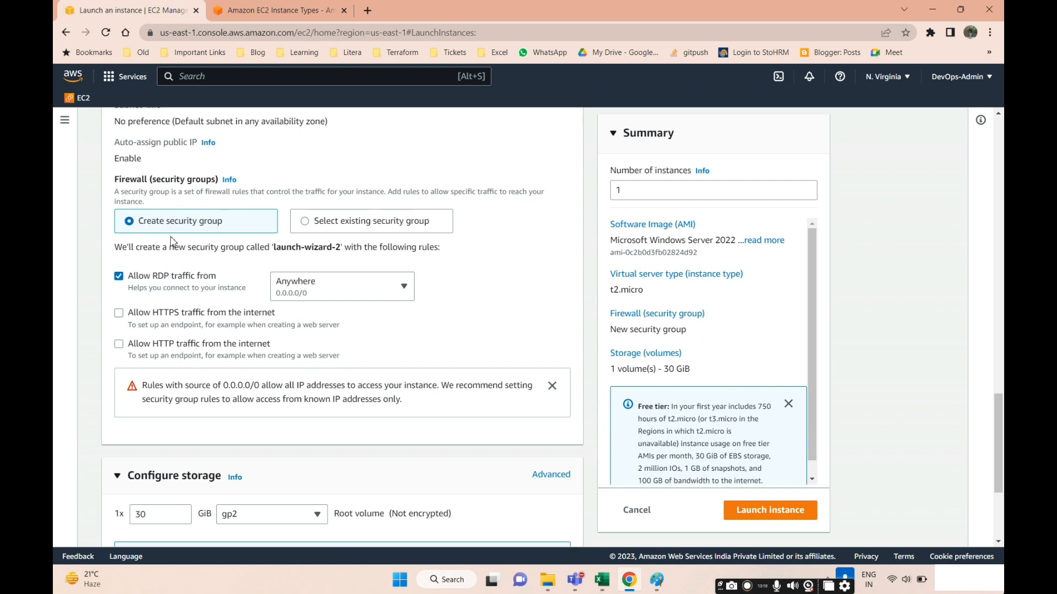
scroll(194, 348, up, 1)
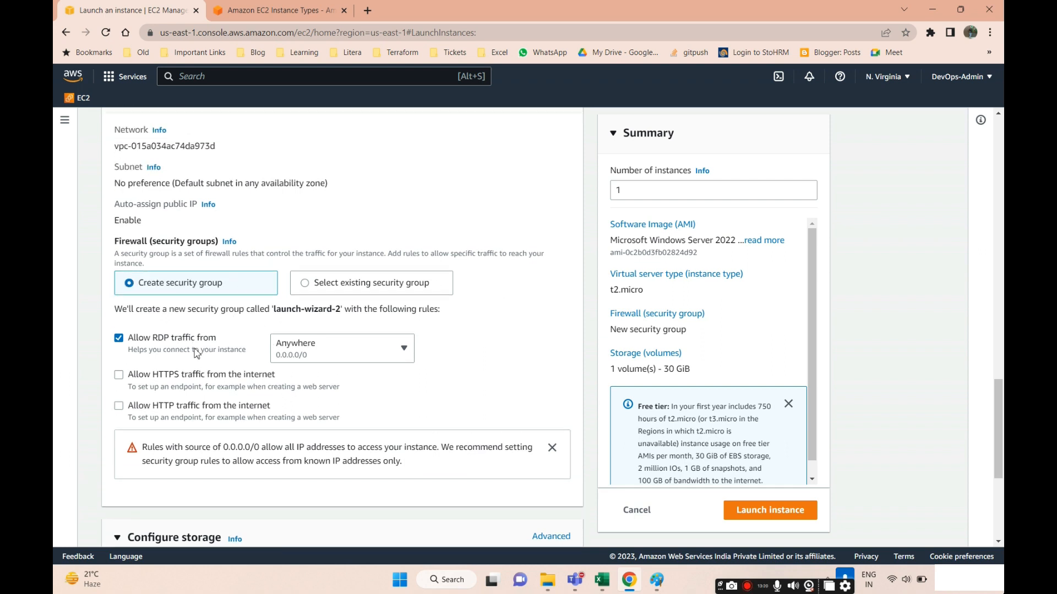
drag(120, 311, 459, 316)
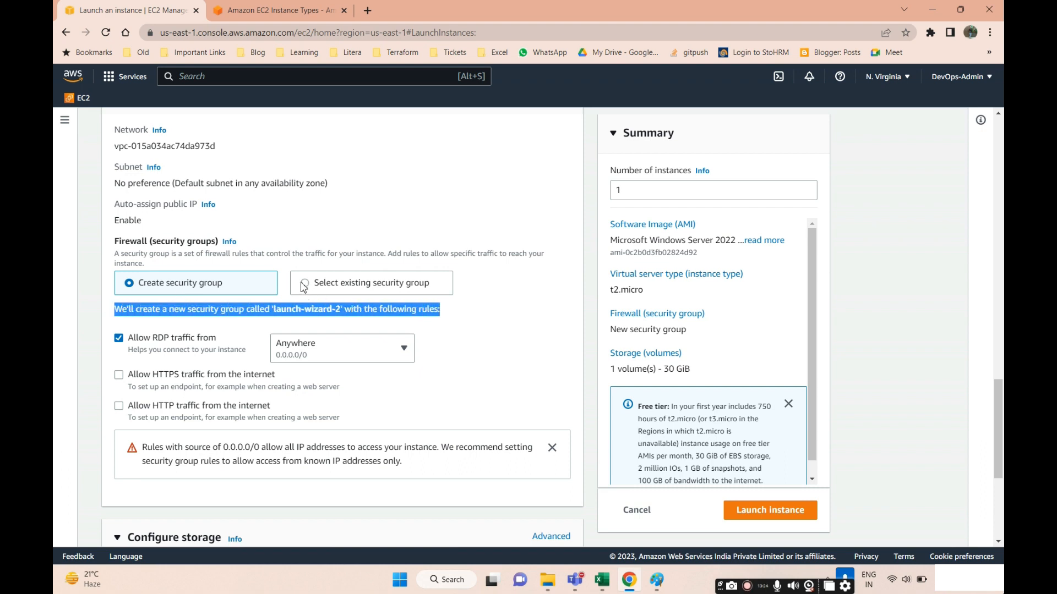
click(304, 284)
click(332, 333)
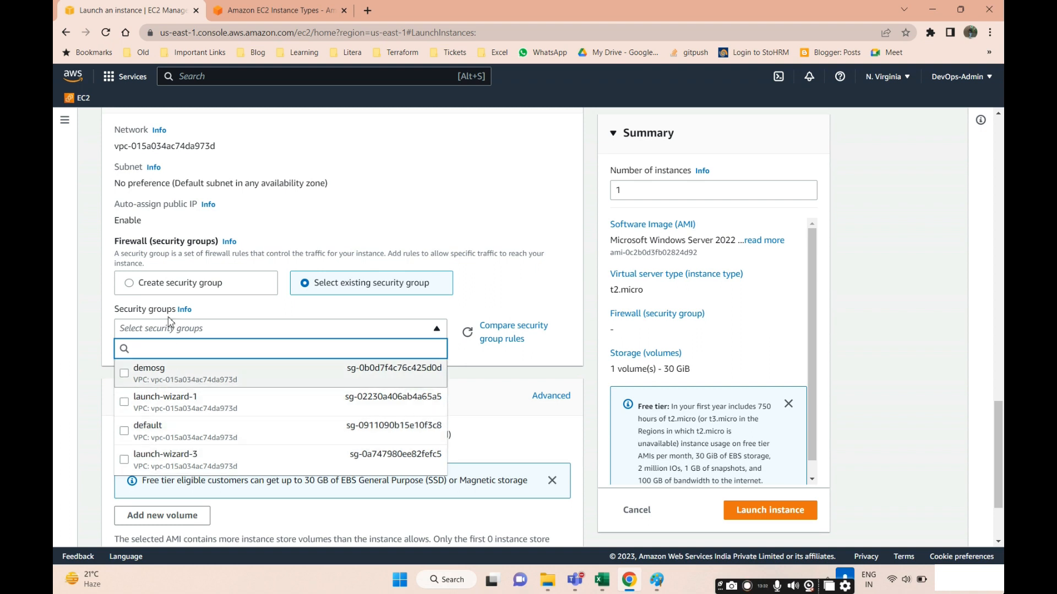
click(132, 283)
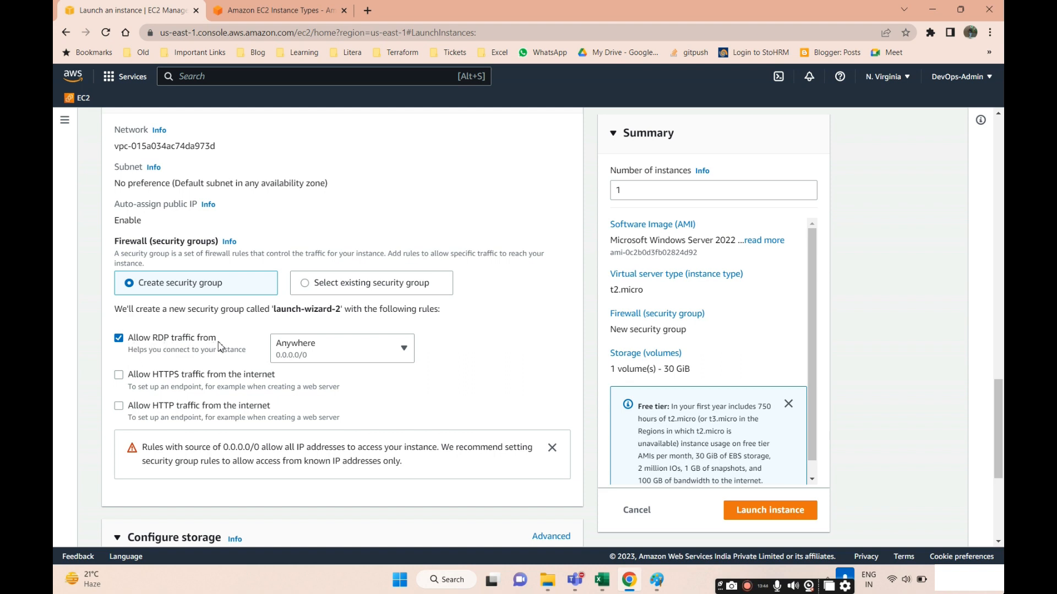
Step: Check the source options for RDP traffic and turn off the Allow RDP traffic rule
click(304, 348)
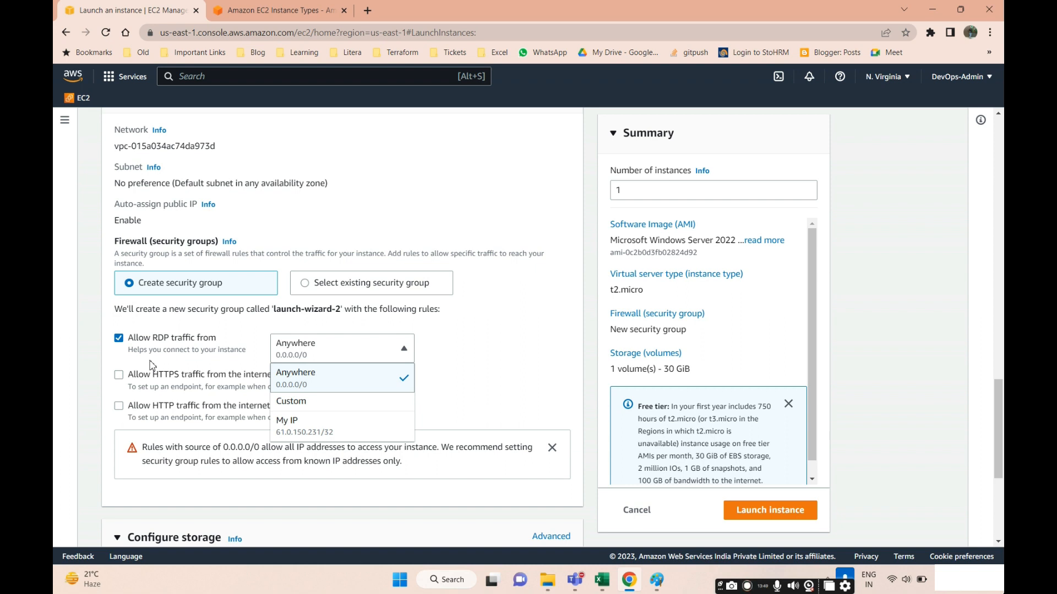
click(119, 345)
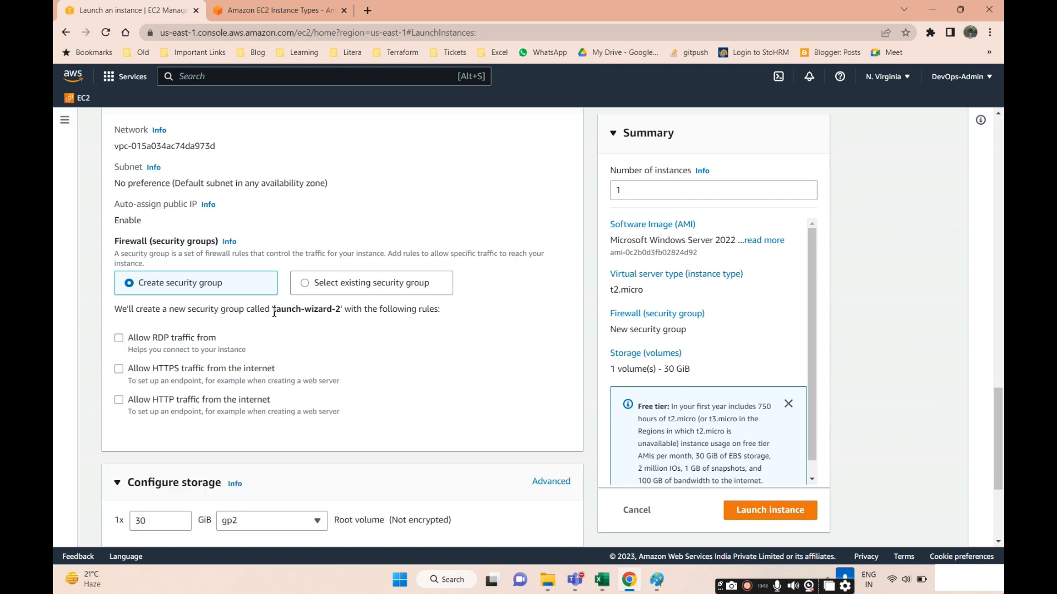
drag(270, 312, 343, 312)
Step: Open the network settings for editing and review the VPC, subnet, public IP and security group fields
scroll(474, 270, up, 2)
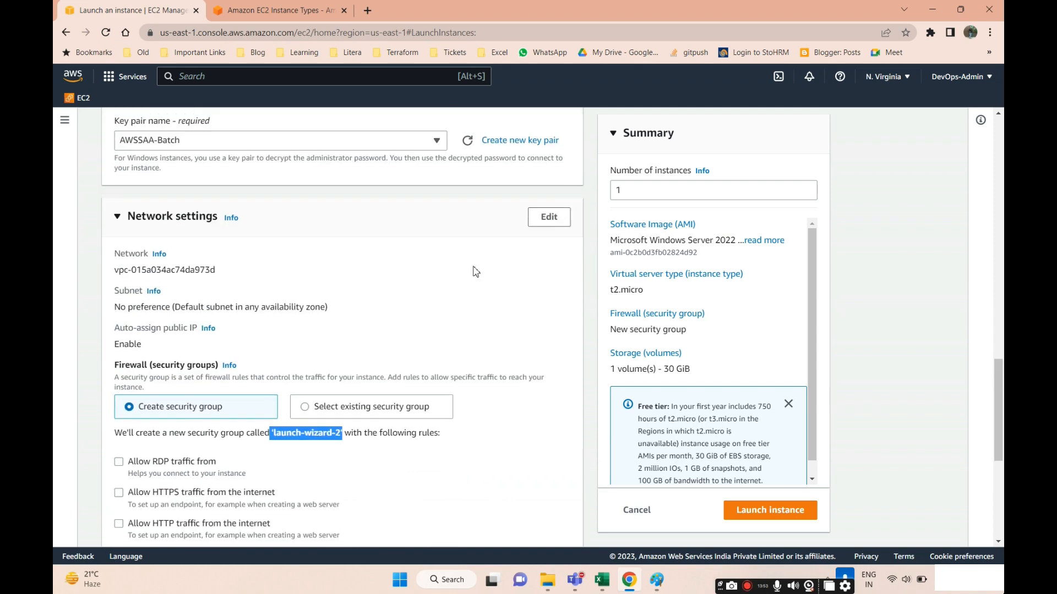
click(547, 218)
scroll(440, 374, down, 3)
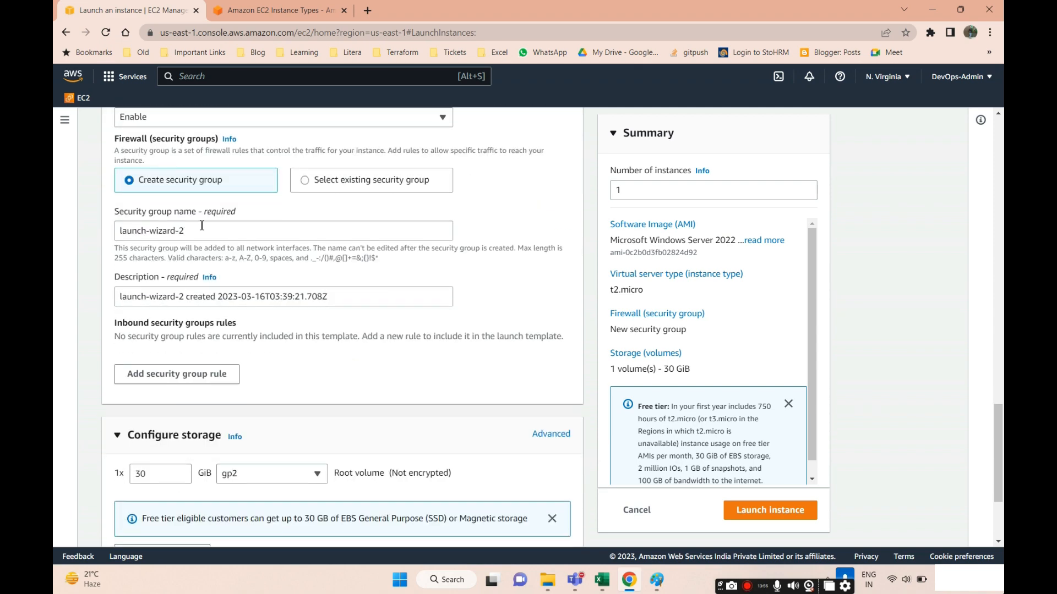
scroll(202, 226, up, 4)
scroll(550, 330, down, 4)
scroll(528, 182, up, 4)
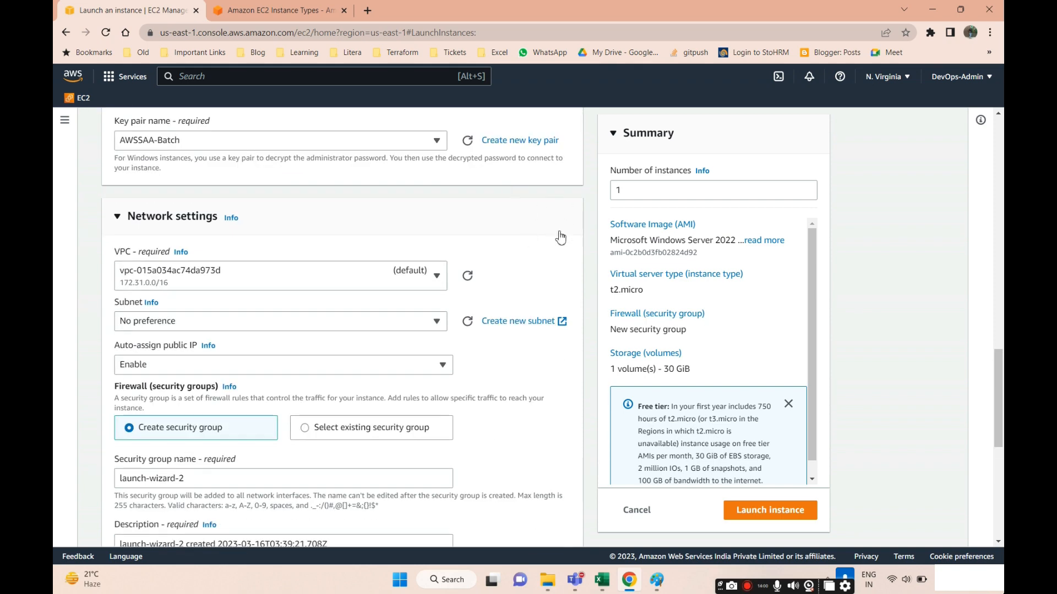
scroll(440, 302, down, 1)
scroll(308, 362, down, 3)
Step: Set both the name and the description of the new security group to Batch1-AWSSAA
drag(186, 231, 124, 199)
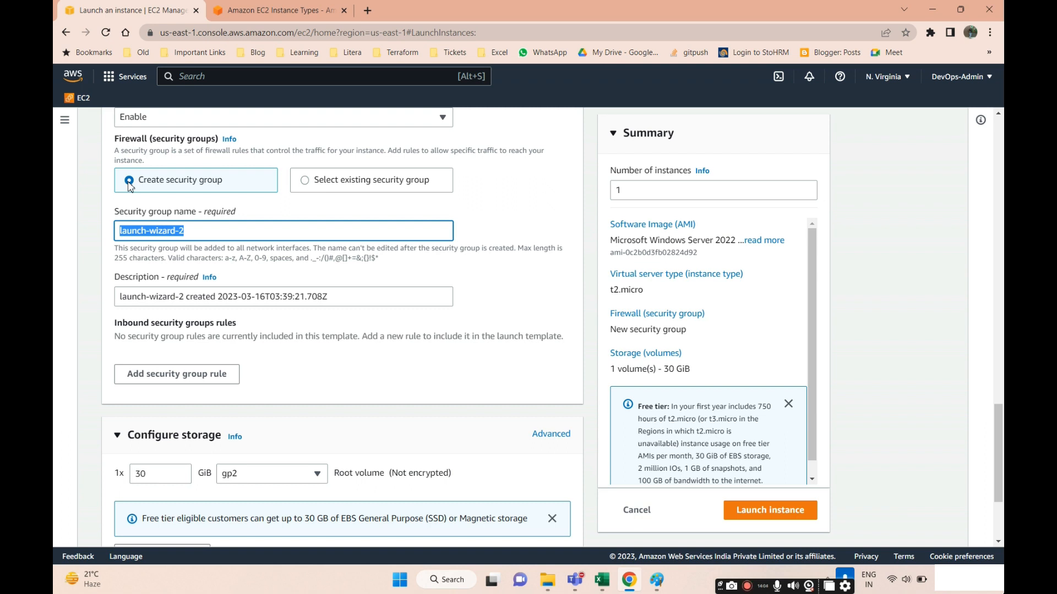
text(Batch1)
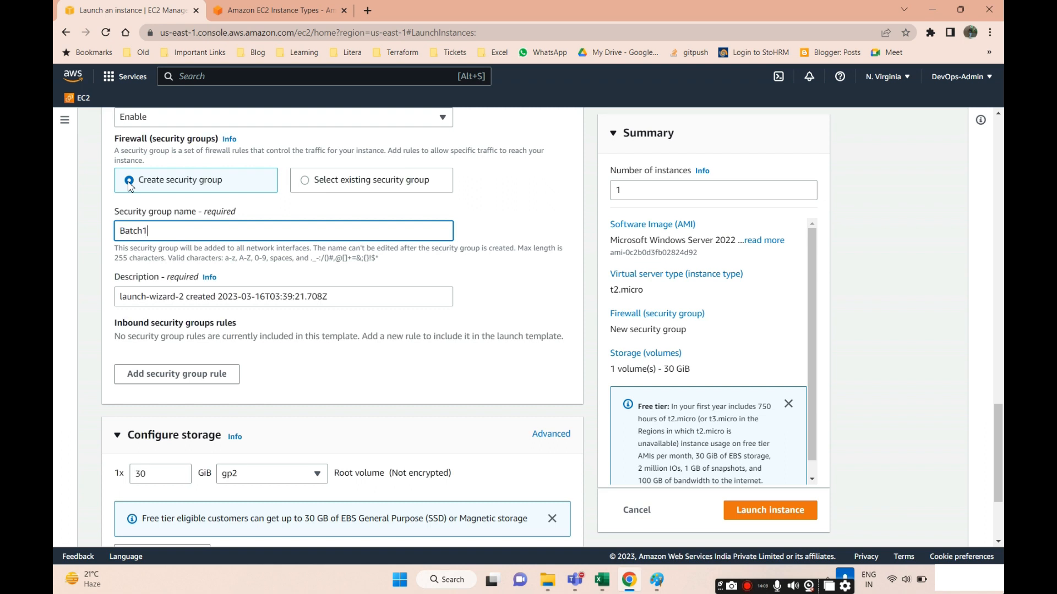
text(-S)
text(WSSAA)
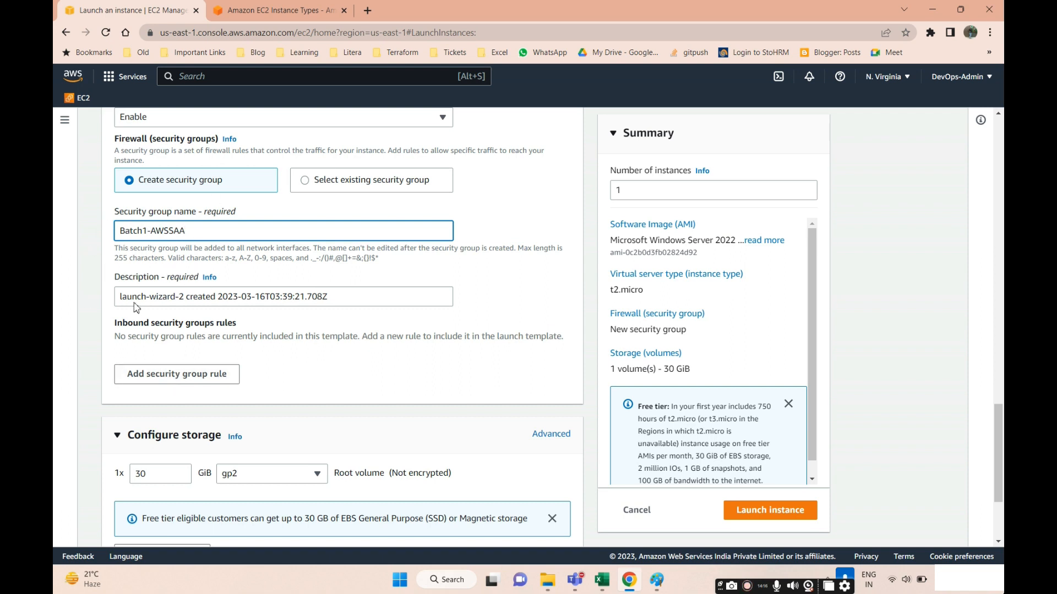
key(ctrl+a)
key(ctrl+c)
click(364, 297)
key(ctrl+a)
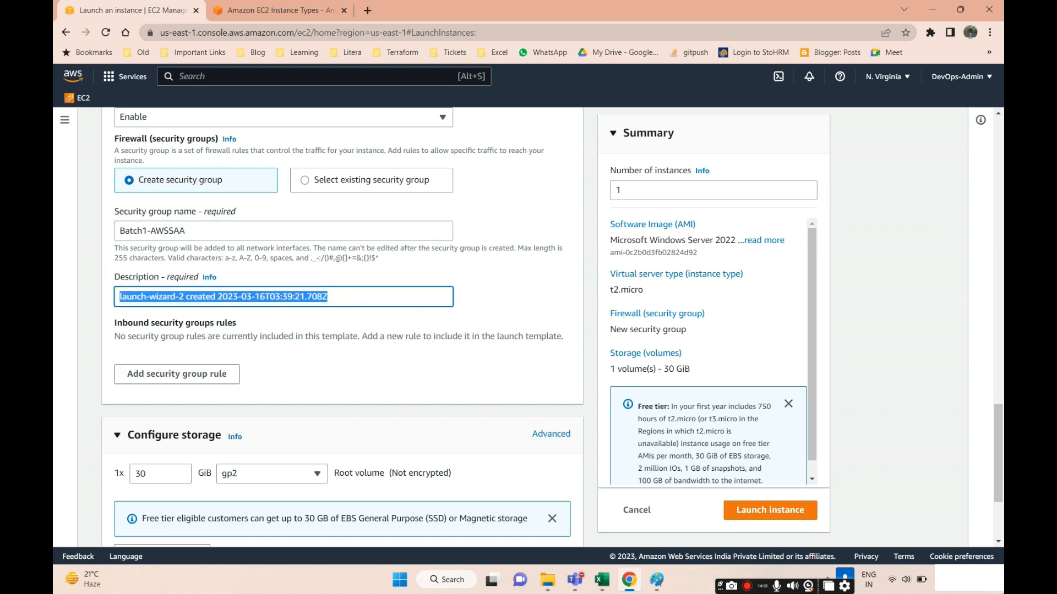
key(ctrl+v)
Step: Add an inbound security group rule, look through its available types, and remove the rule again
scroll(168, 382, down, 1)
click(163, 314)
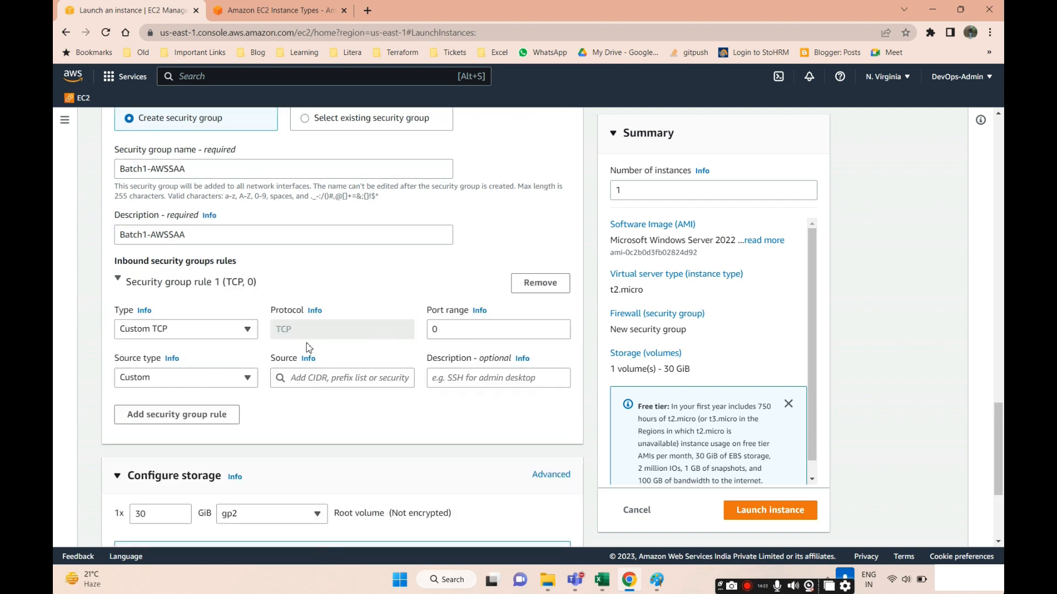
click(215, 330)
scroll(188, 259, down, 7)
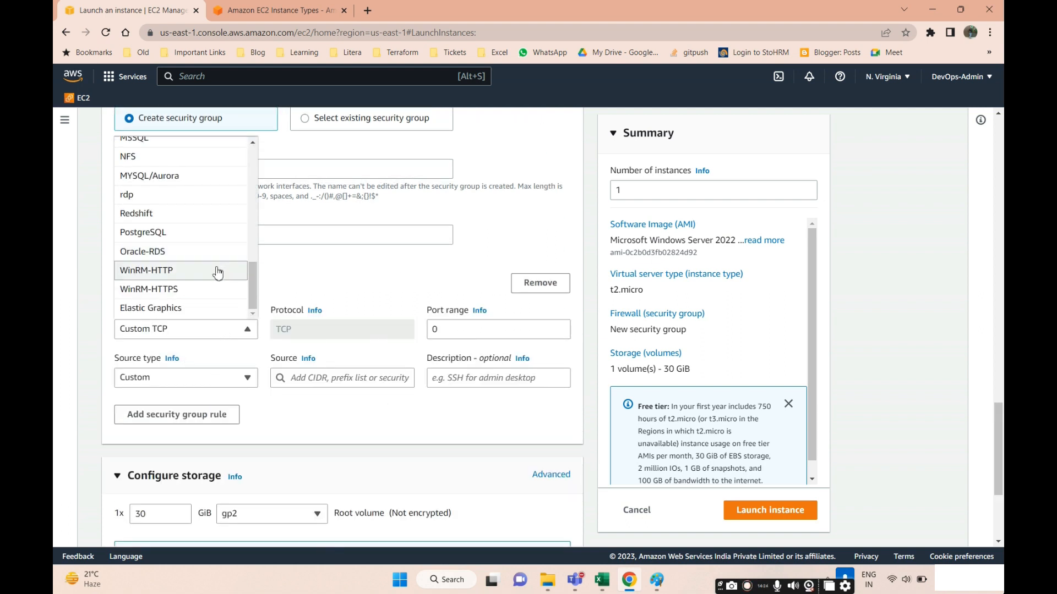
click(311, 278)
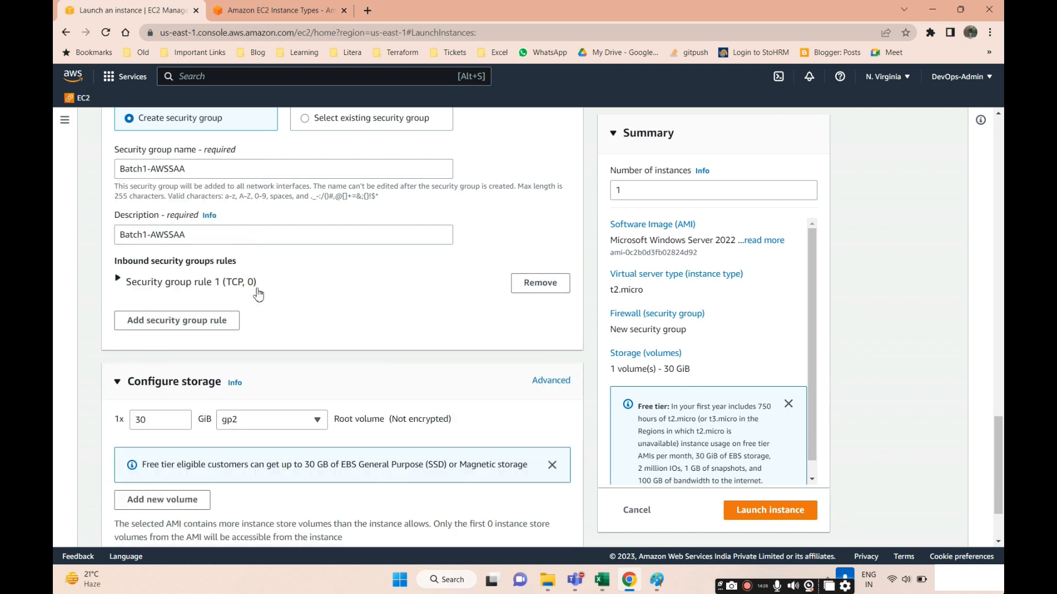
click(128, 283)
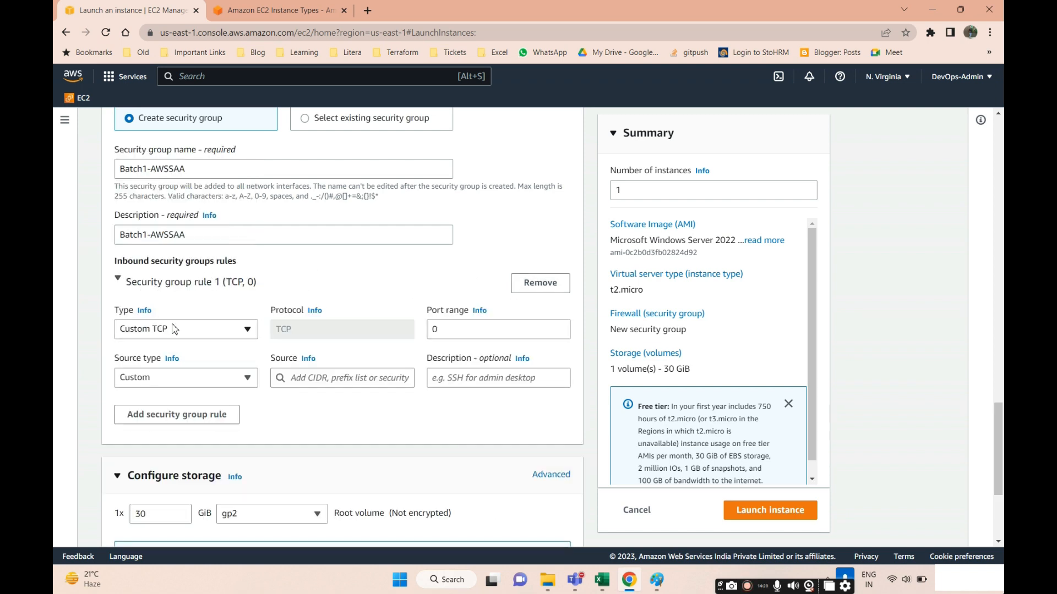
click(185, 273)
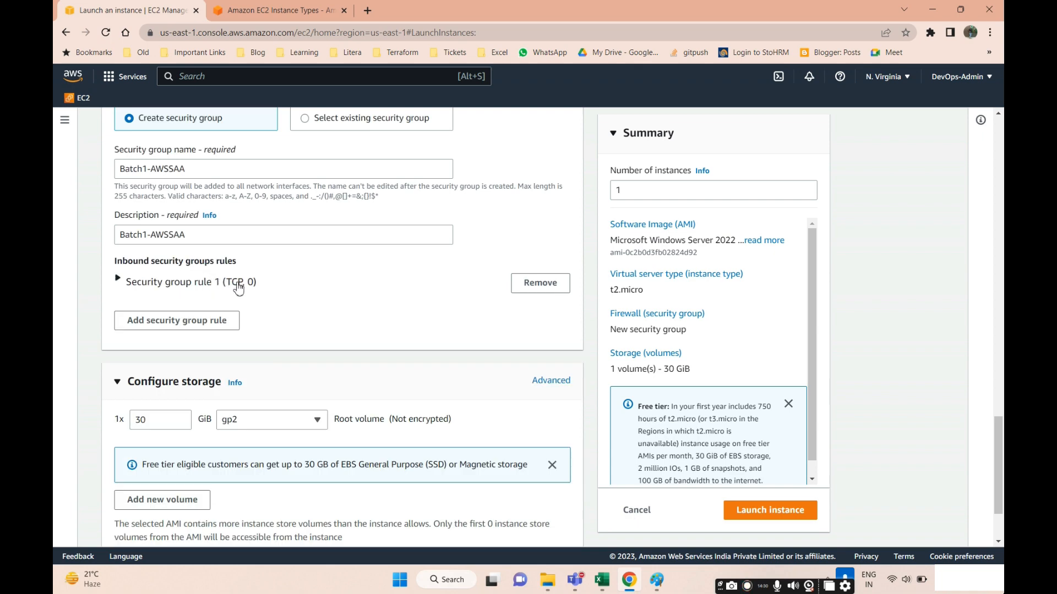
click(536, 293)
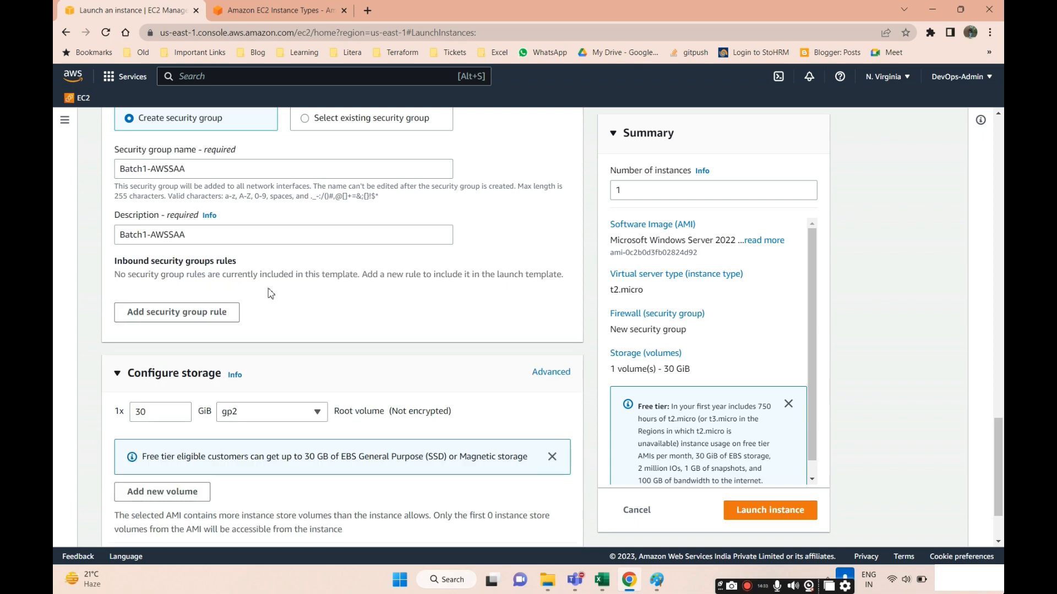
Step: Review the network and storage settings and dismiss the free tier notice under Configure storage
scroll(201, 381, up, 2)
scroll(201, 381, down, 3)
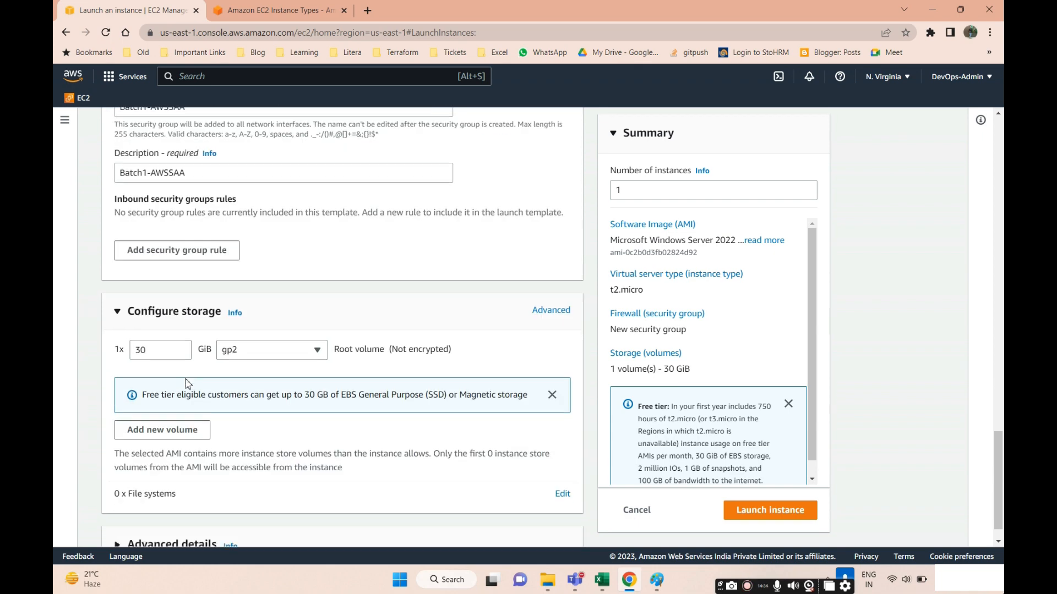
scroll(189, 366, up, 6)
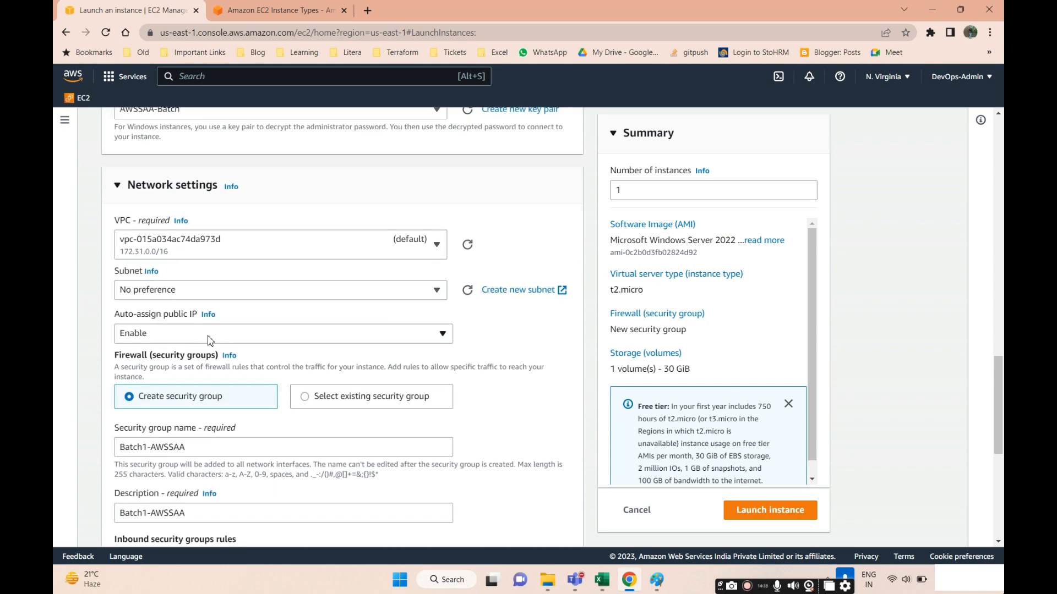
scroll(210, 341, down, 1)
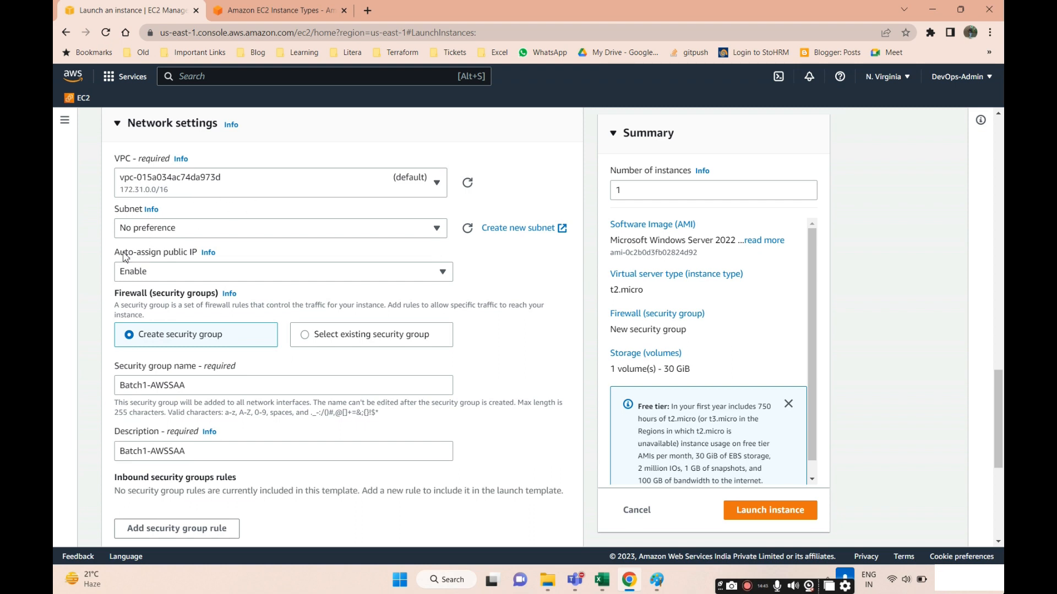
scroll(198, 256, down, 5)
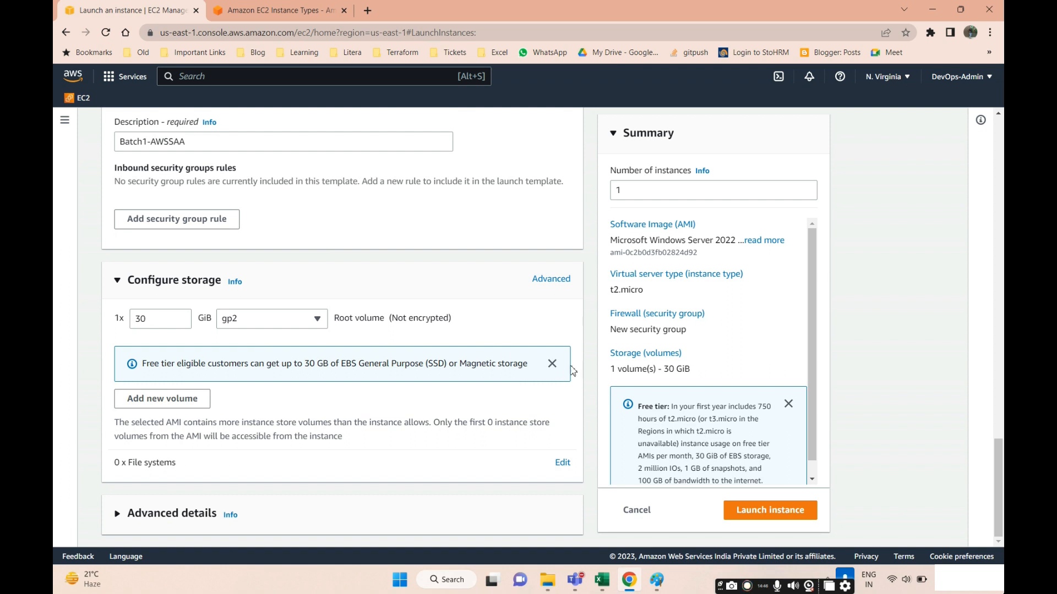
click(552, 364)
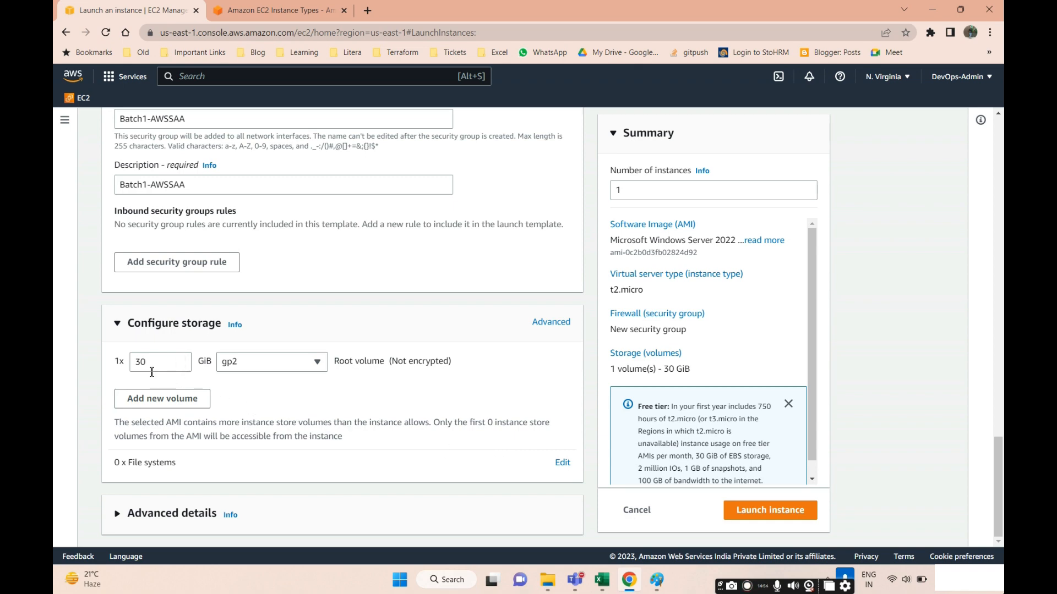
Step: Recheck the launch settings from the AMI down to storage and add a new EBS volume to the instance
scroll(164, 370, up, 3)
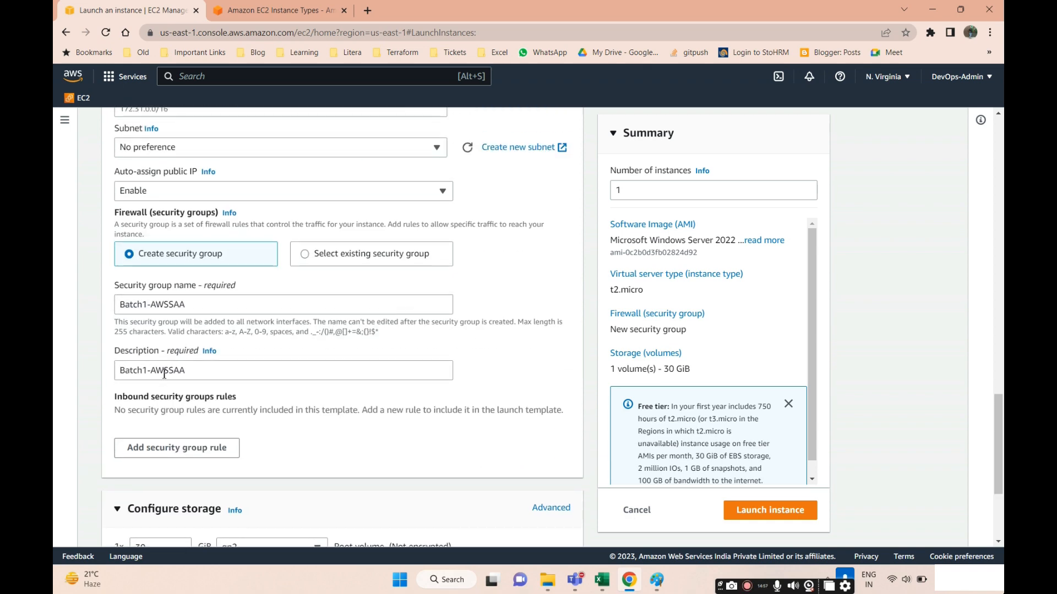
scroll(164, 375, down, 3)
scroll(164, 378, up, 10)
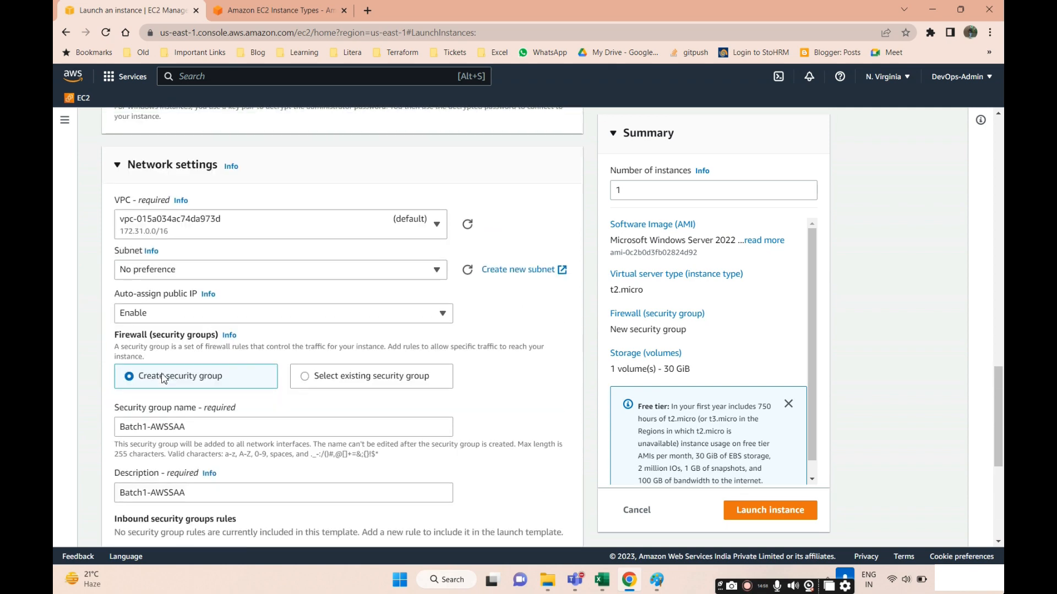
scroll(170, 264, up, 5)
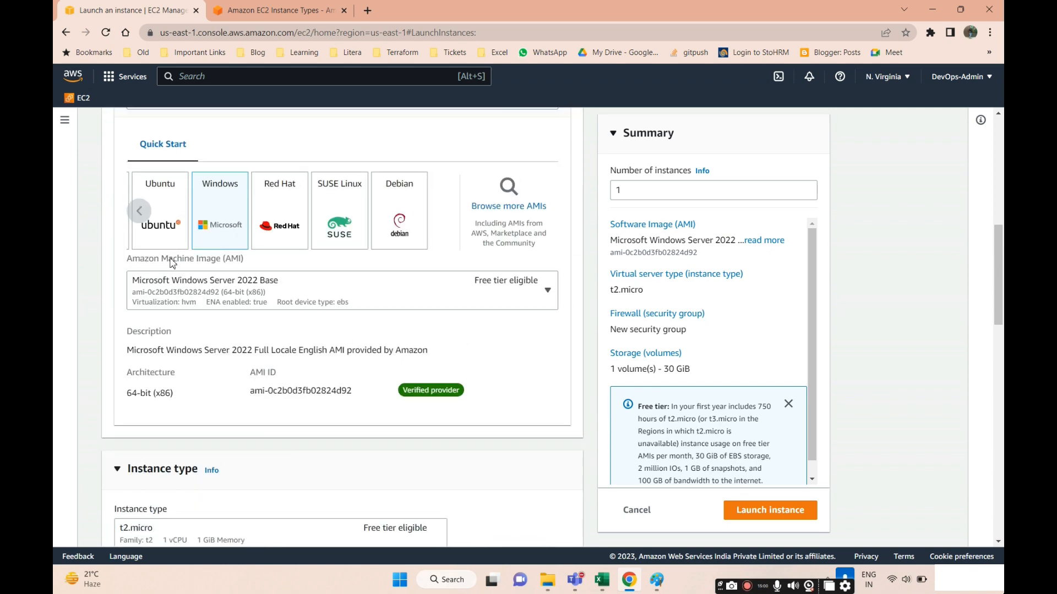
scroll(218, 211, down, 15)
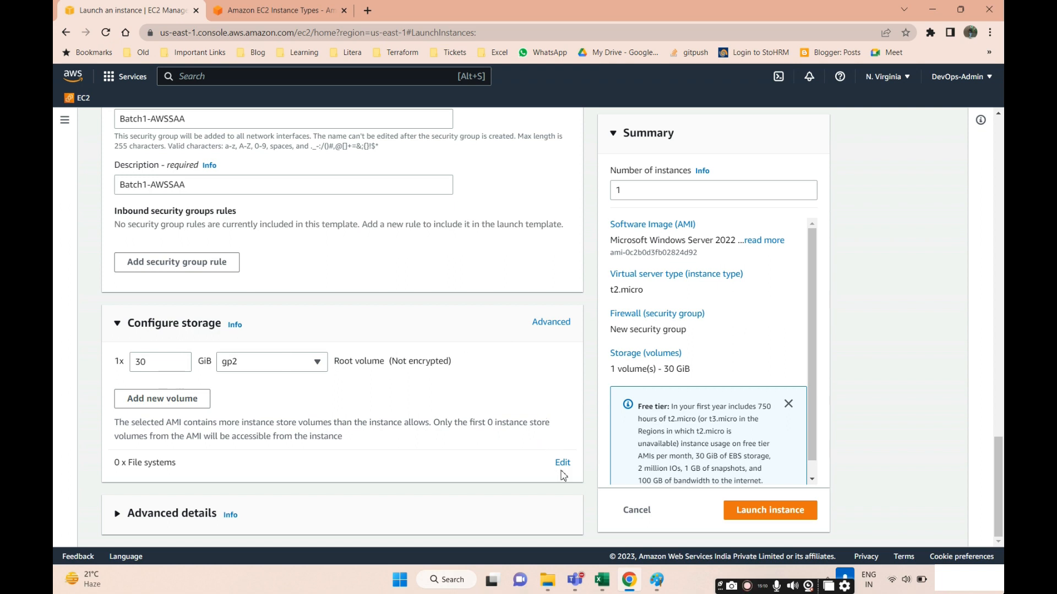
click(168, 401)
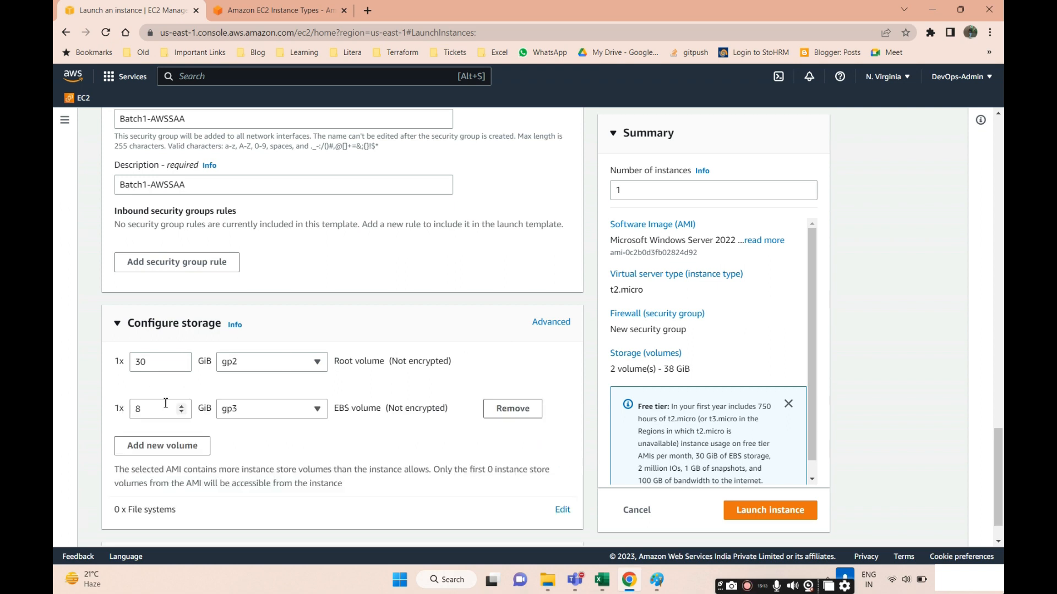
Step: Look over the file system options, collapse them, and expand the root volume's details to examine its storage type and device name
click(563, 511)
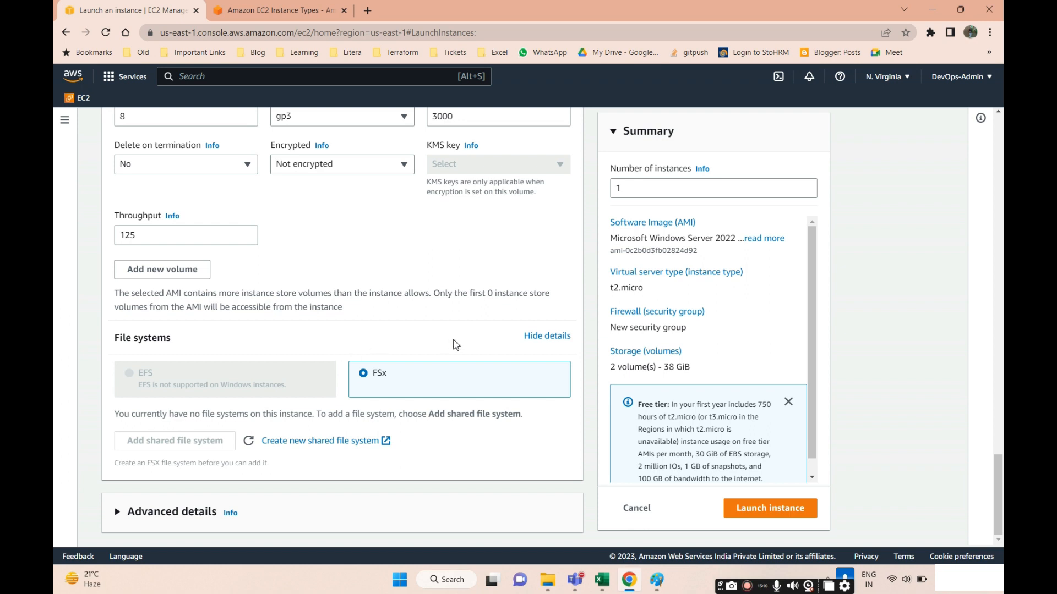
click(553, 342)
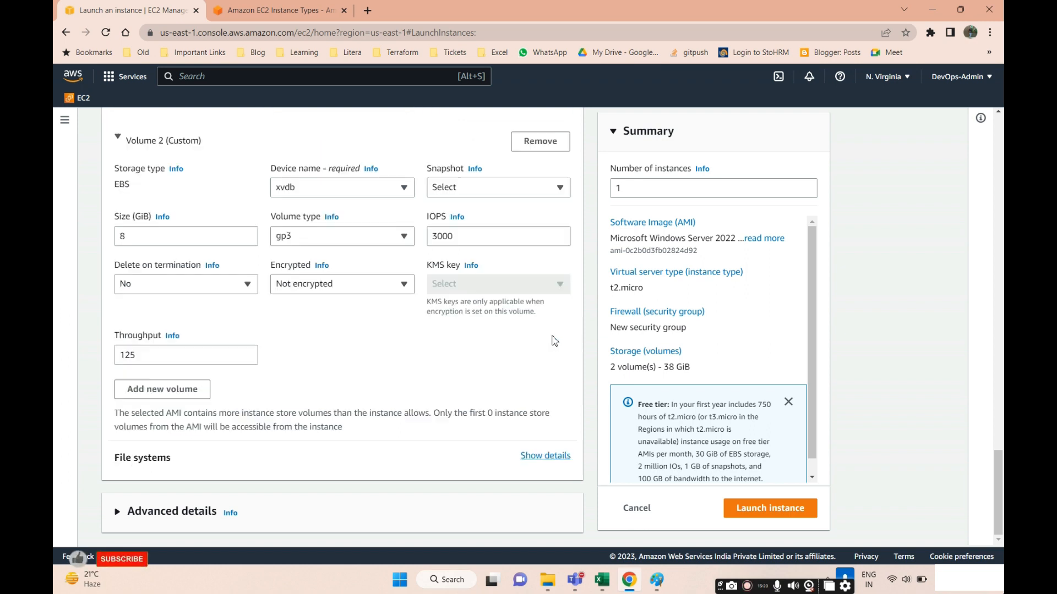
scroll(187, 301, up, 1)
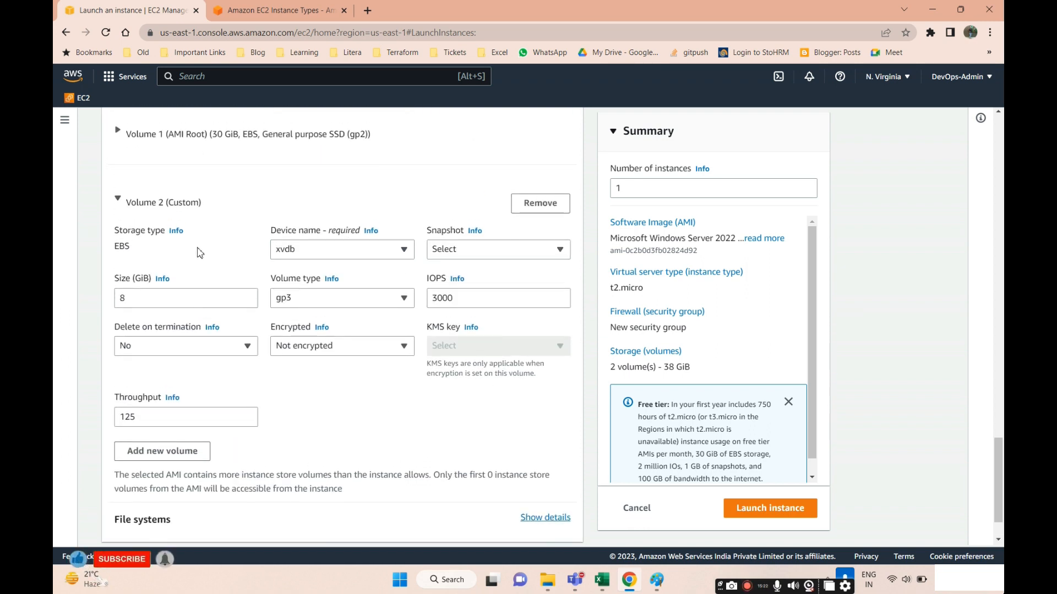
scroll(141, 264, up, 2)
click(118, 255)
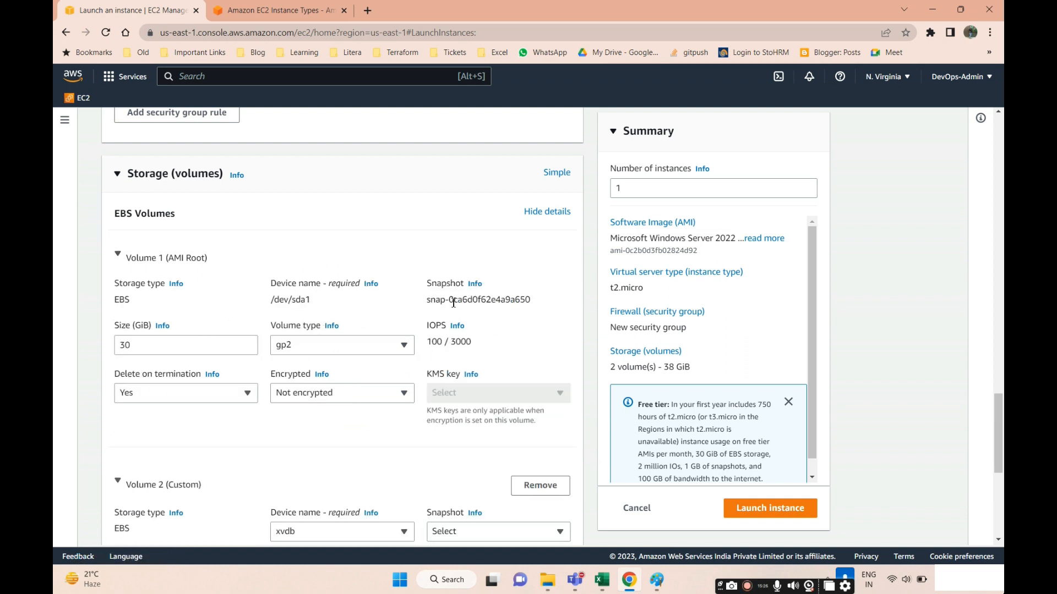
drag(120, 300, 351, 283)
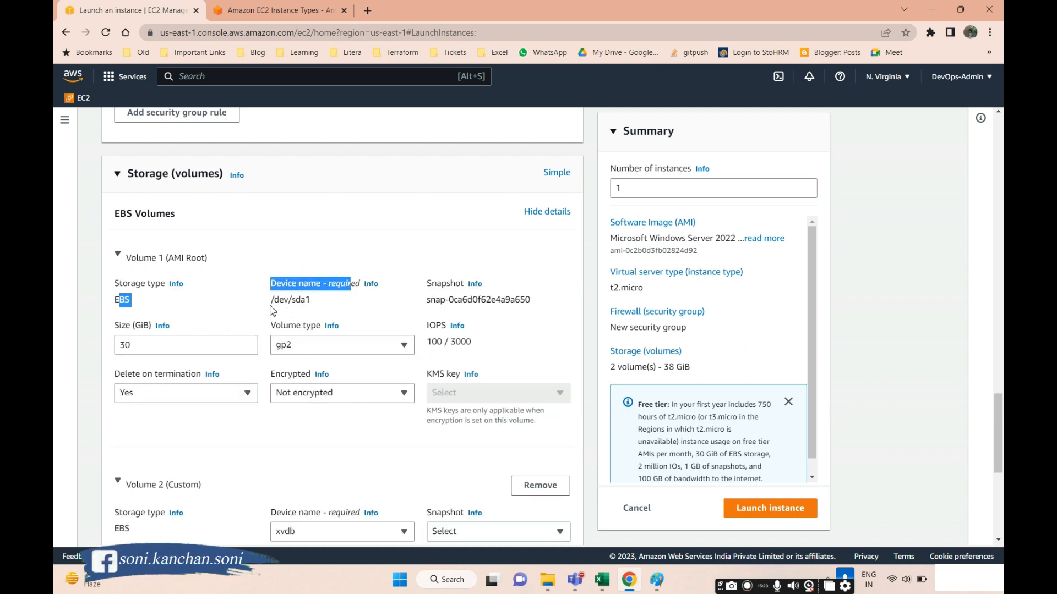
drag(272, 309, 407, 307)
Step: Remove the custom second EBS volume and review the remaining root volume's settings
scroll(547, 330, down, 5)
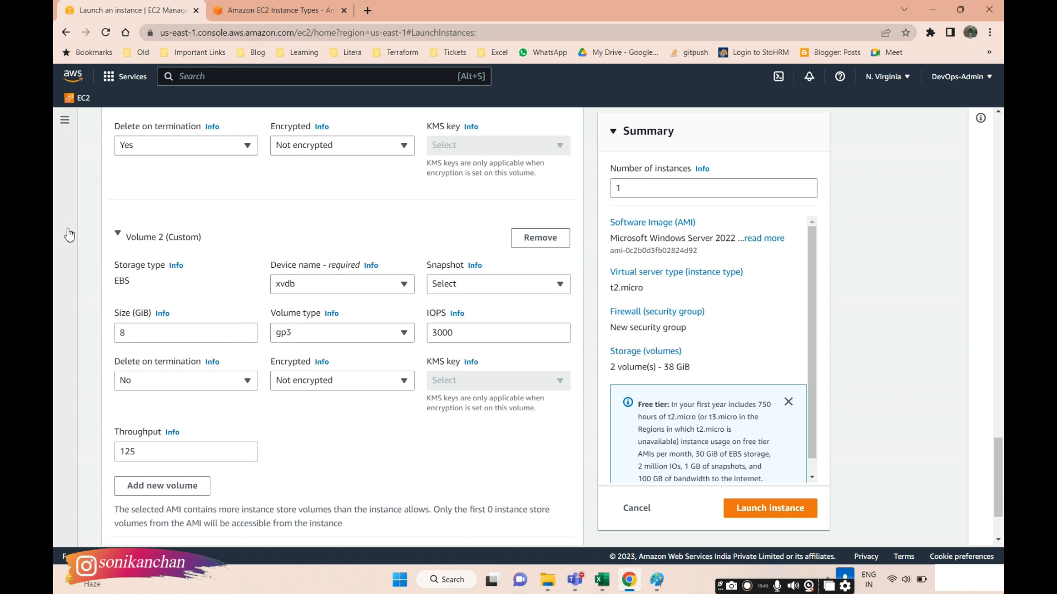
click(539, 238)
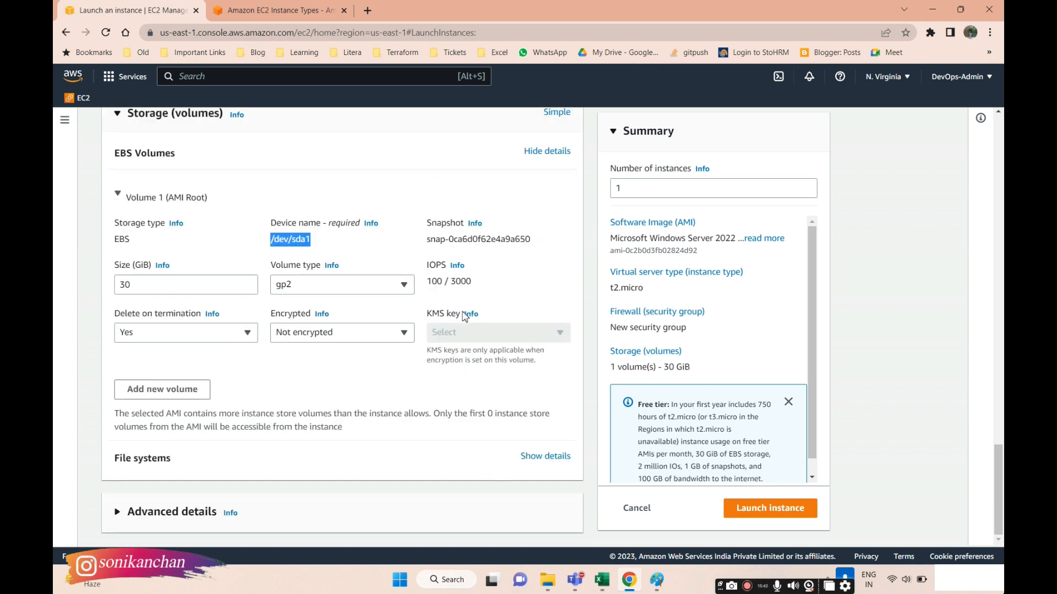
scroll(182, 309, up, 2)
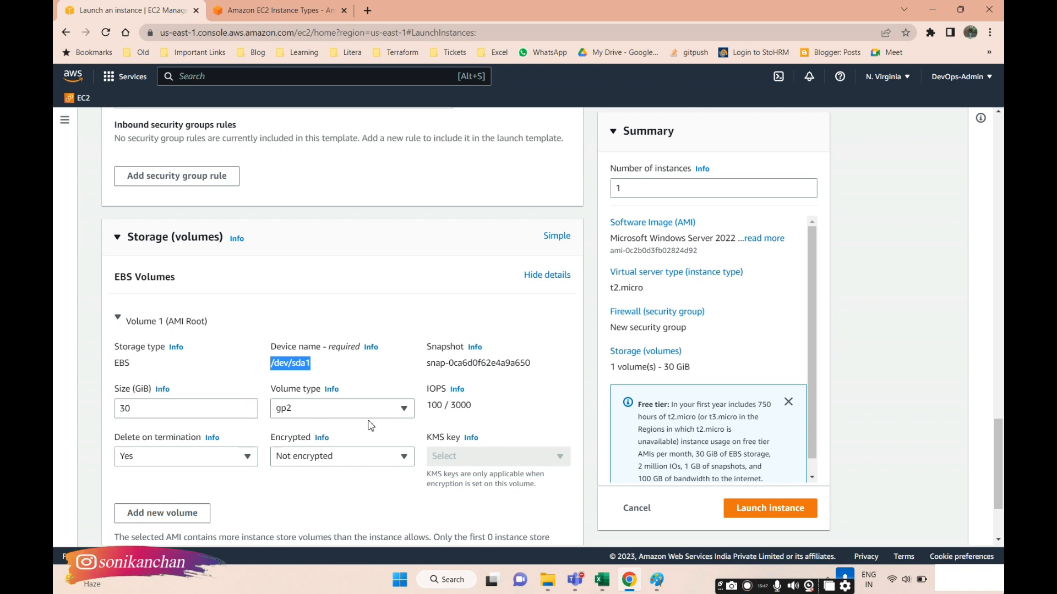
scroll(240, 408, down, 2)
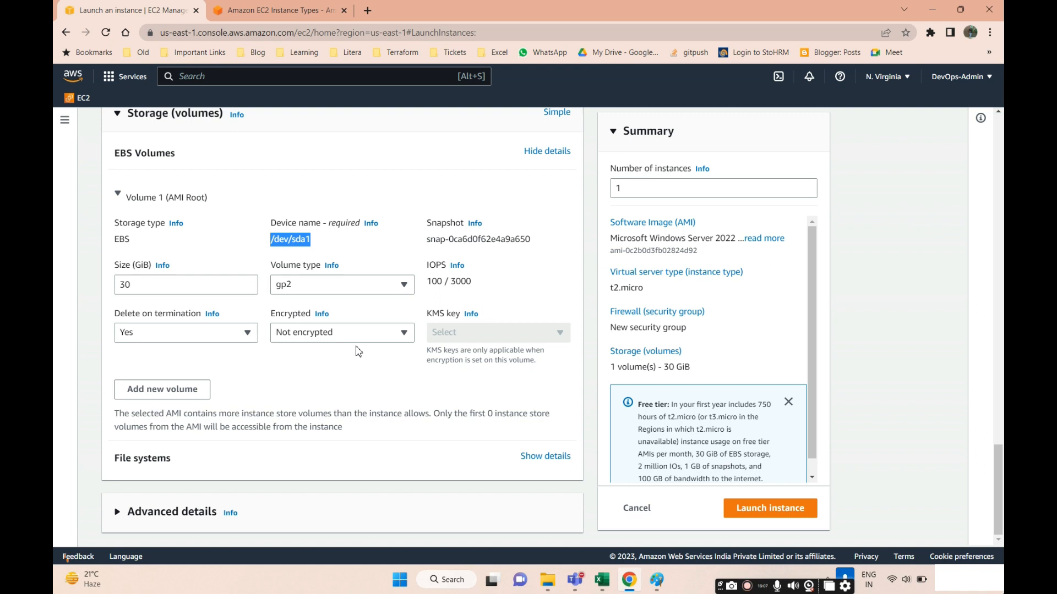
Step: Read the help information on the root volume's Encrypted setting and close it
click(269, 321)
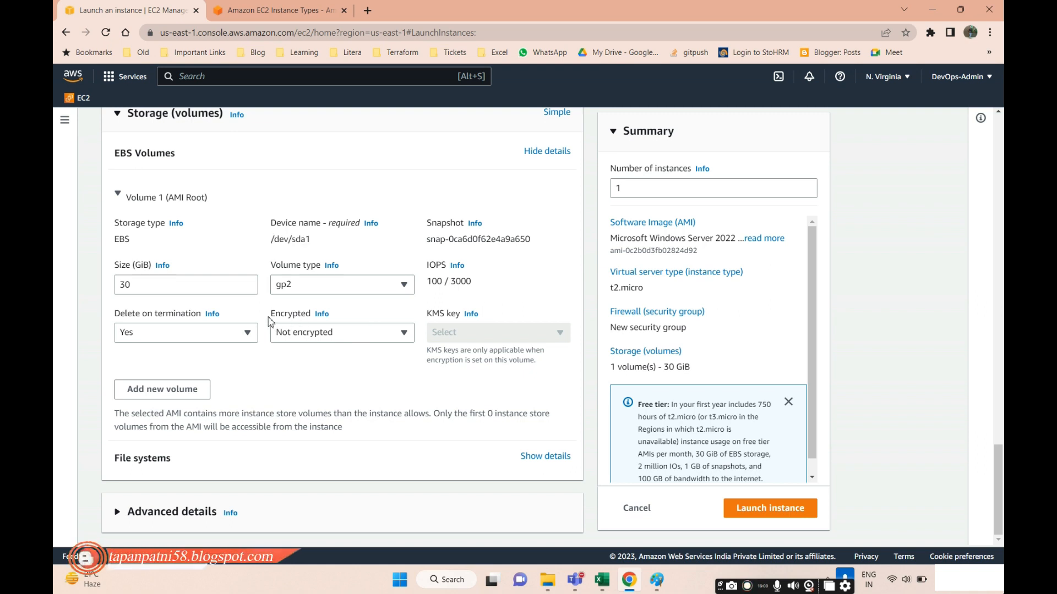
drag(270, 322, 325, 321)
click(326, 319)
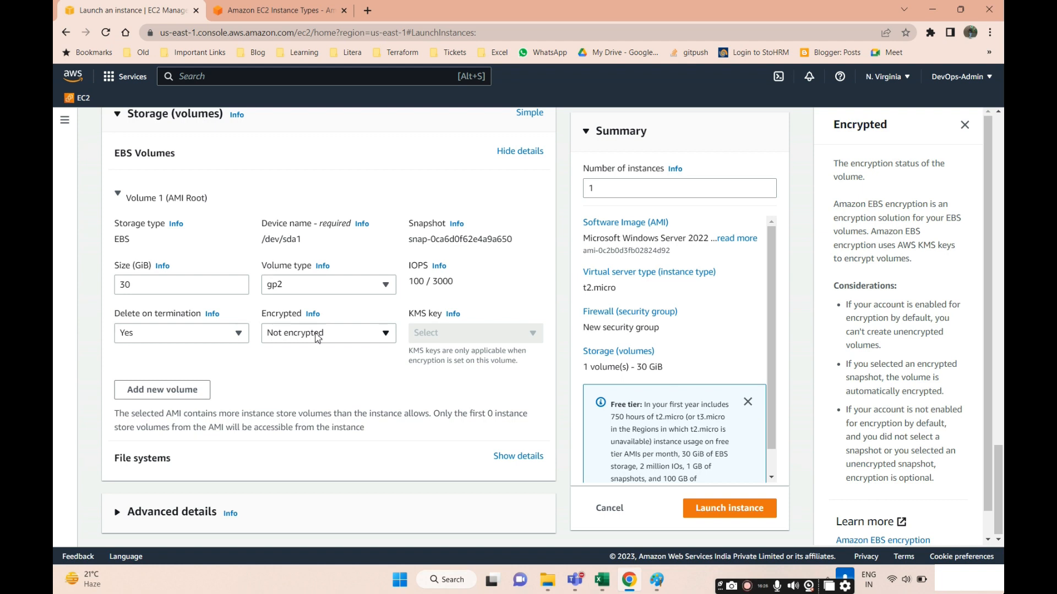
click(963, 126)
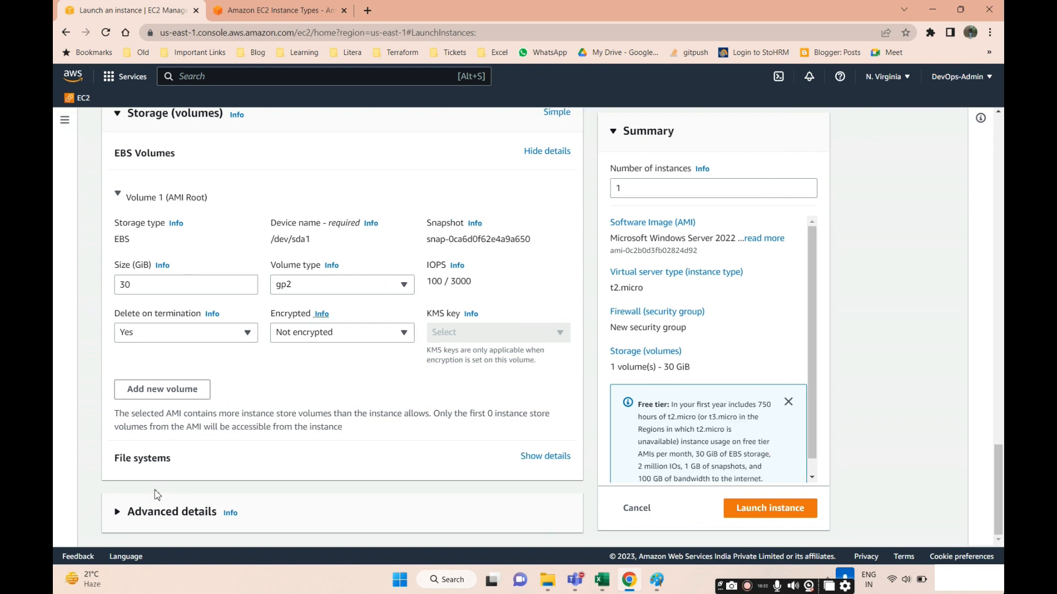
Step: Expand the Advanced details section and examine its Request Spot Instances purchasing option
click(118, 511)
scroll(209, 472, down, 6)
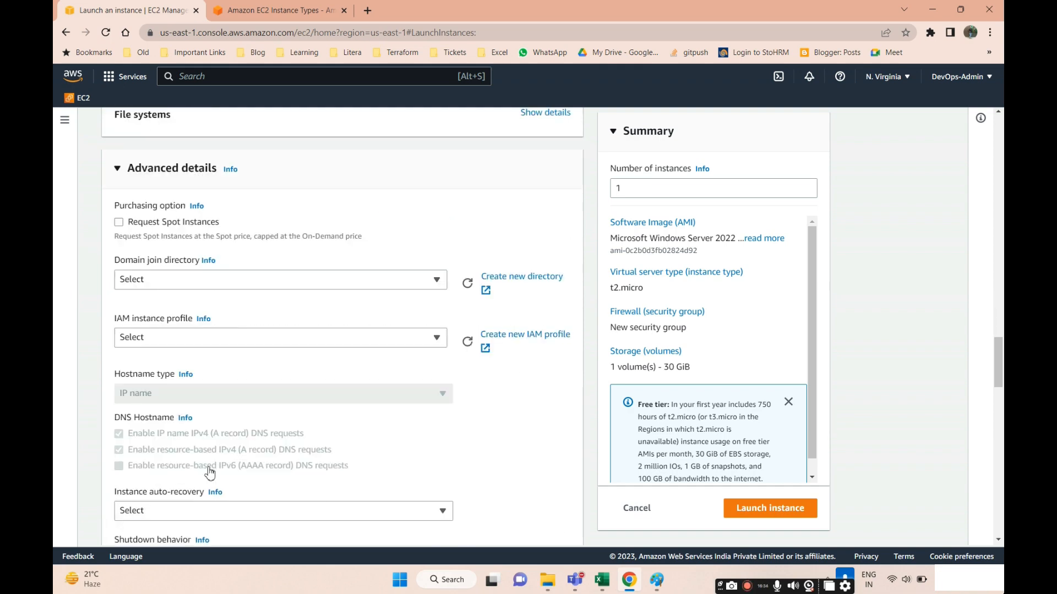
scroll(272, 323, up, 2)
scroll(150, 335, down, 3)
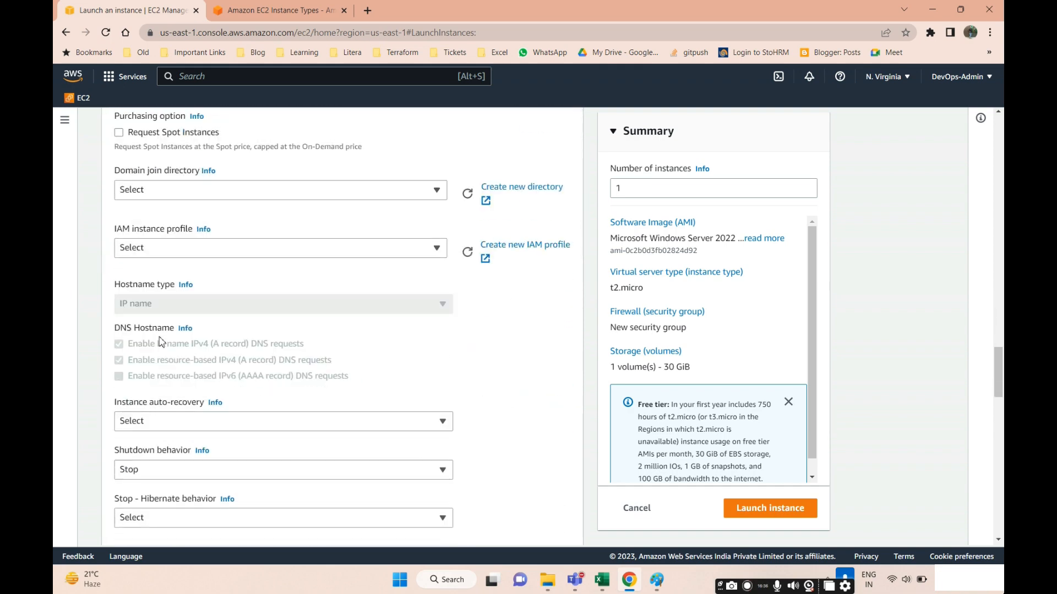
scroll(121, 287, up, 2)
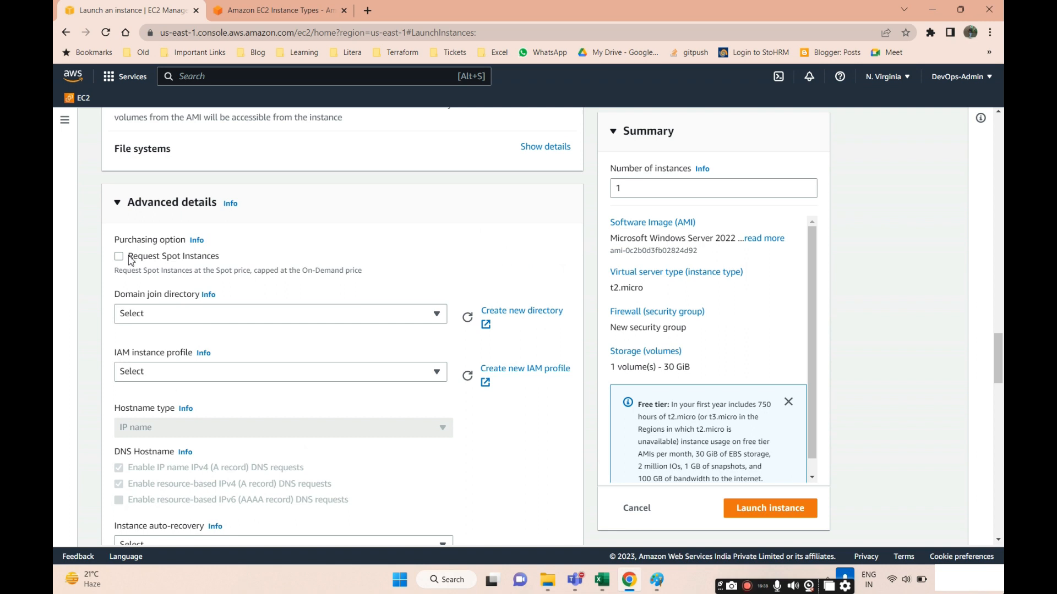
drag(129, 257, 248, 265)
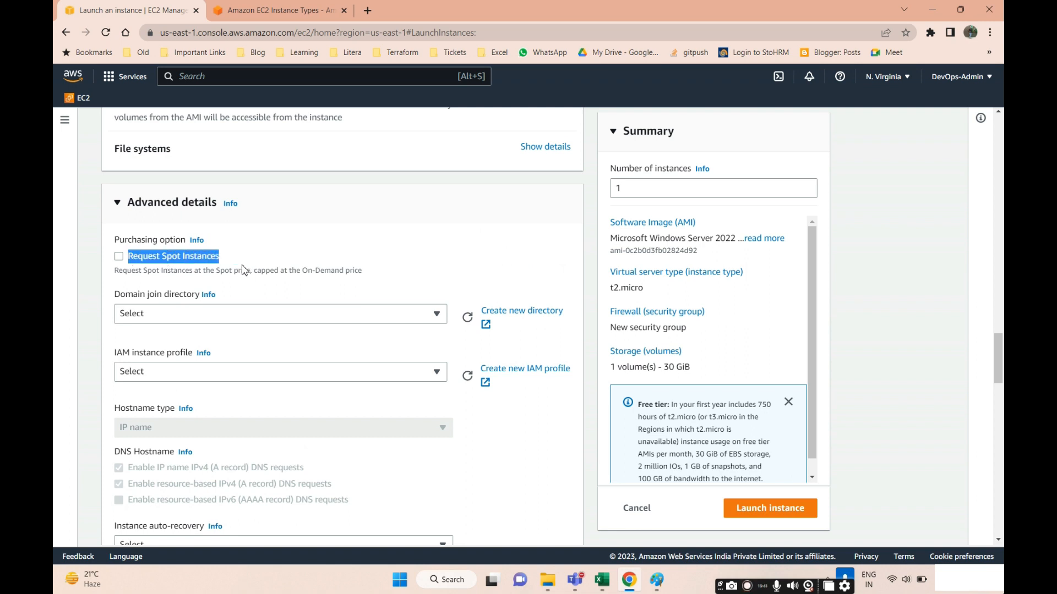
Step: Check the available choices for the domain join directory and the IAM instance profile without selecting any
click(138, 319)
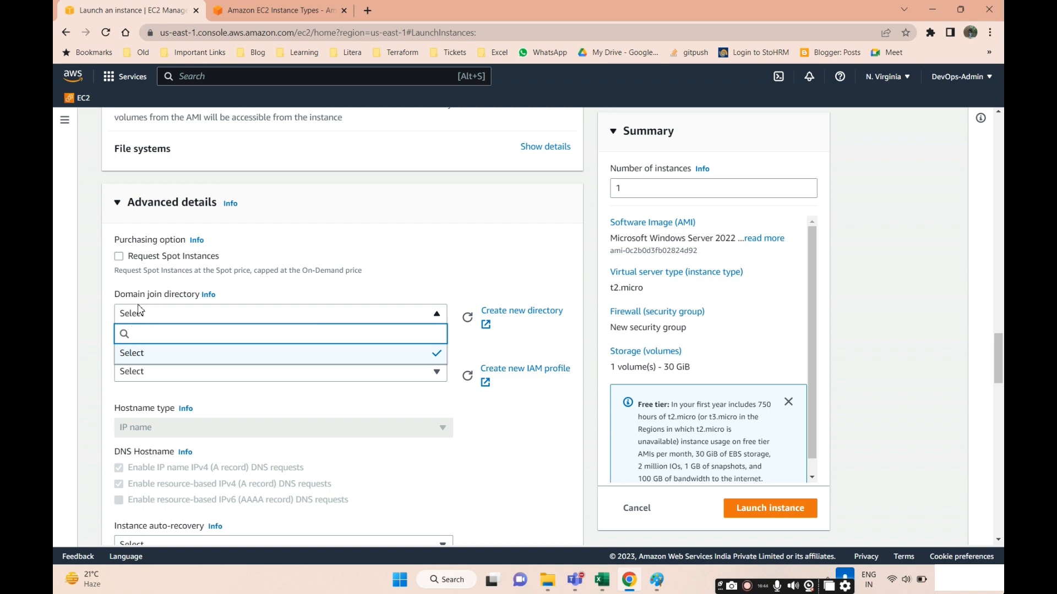
click(410, 244)
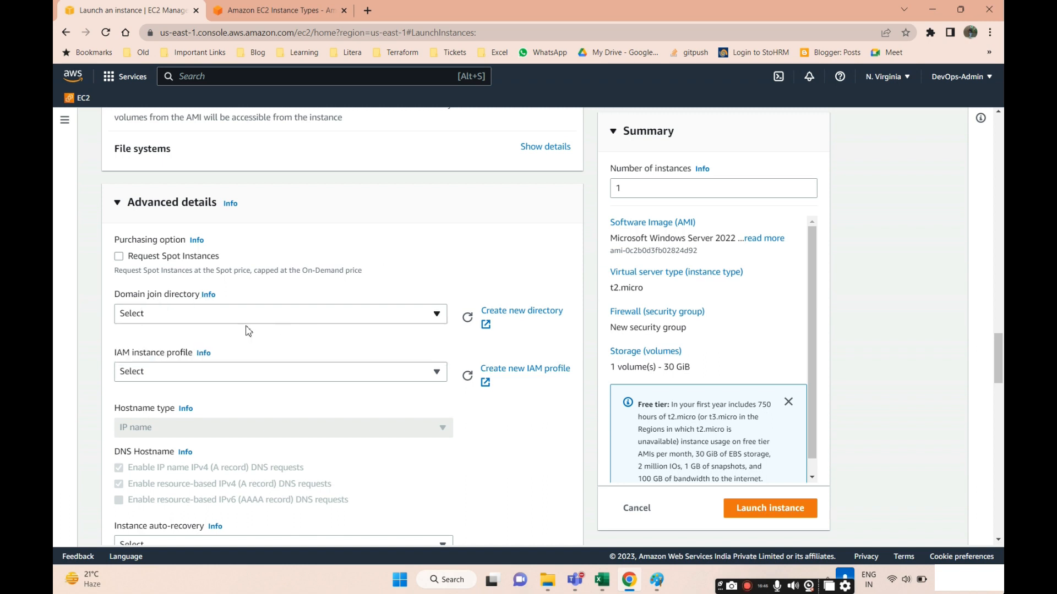
scroll(194, 334, down, 2)
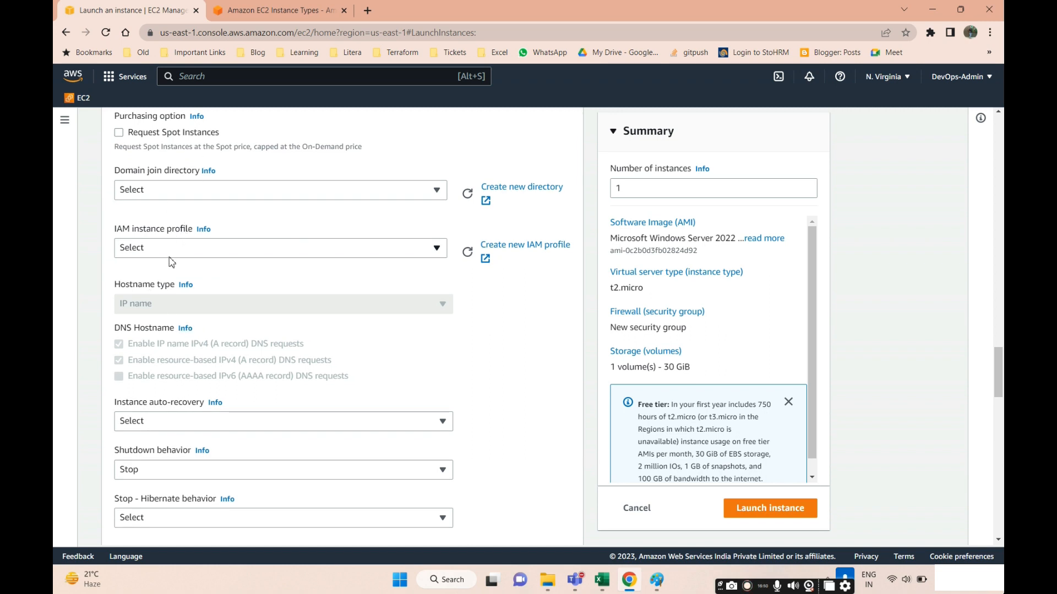
click(135, 252)
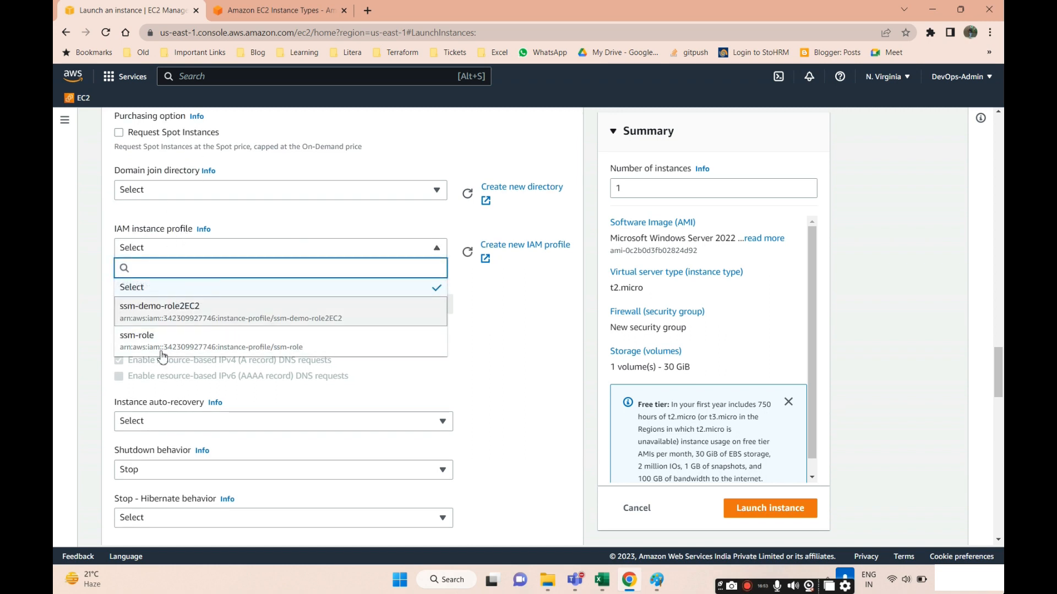
click(154, 243)
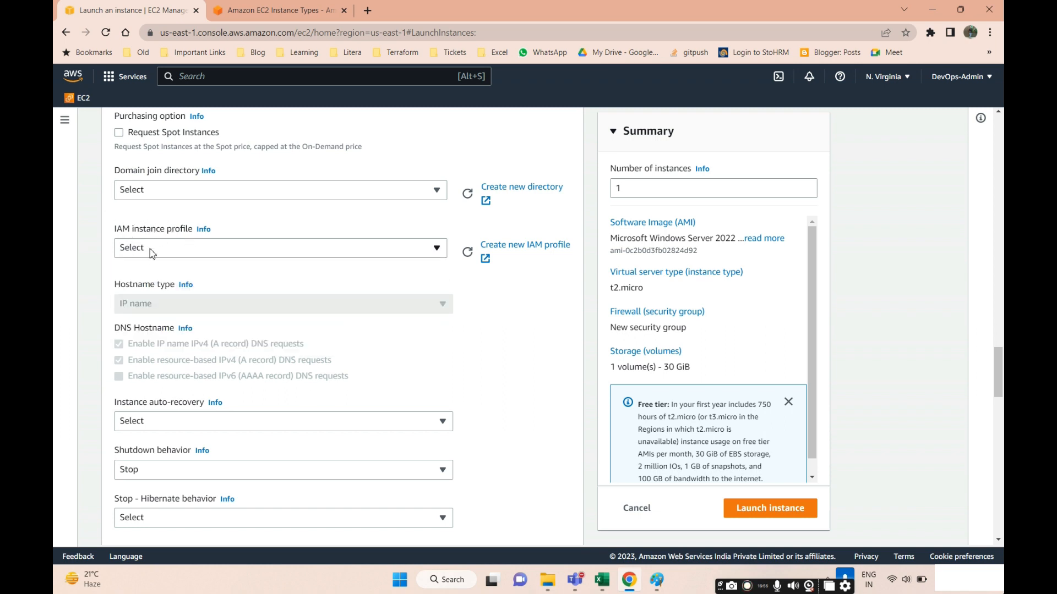
Step: Examine the available options for Instance auto-recovery without changing the setting
scroll(205, 266, down, 1)
scroll(171, 250, down, 2)
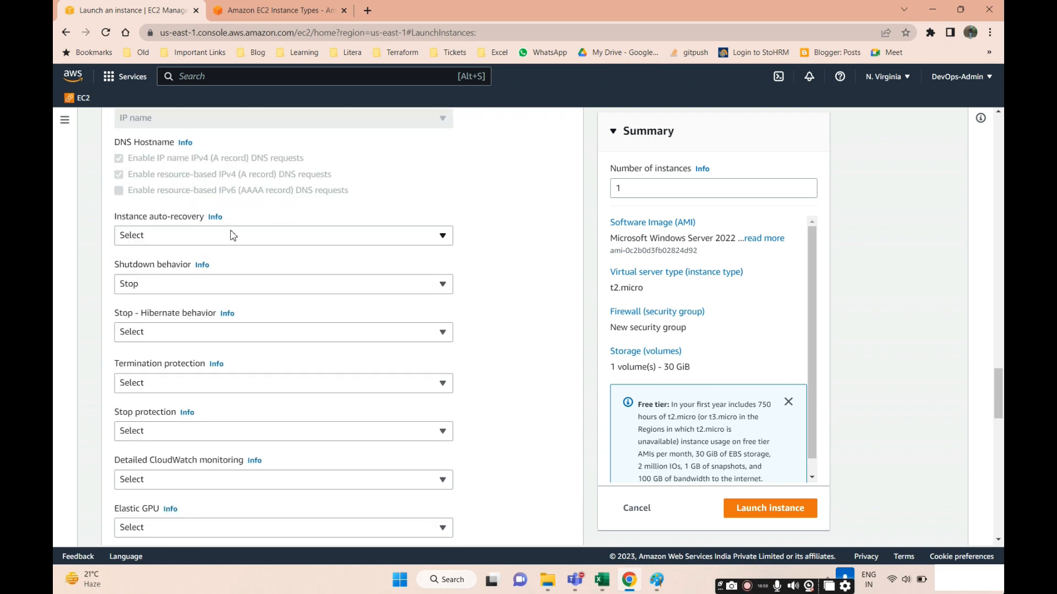
click(188, 235)
click(273, 234)
scroll(165, 290, down, 1)
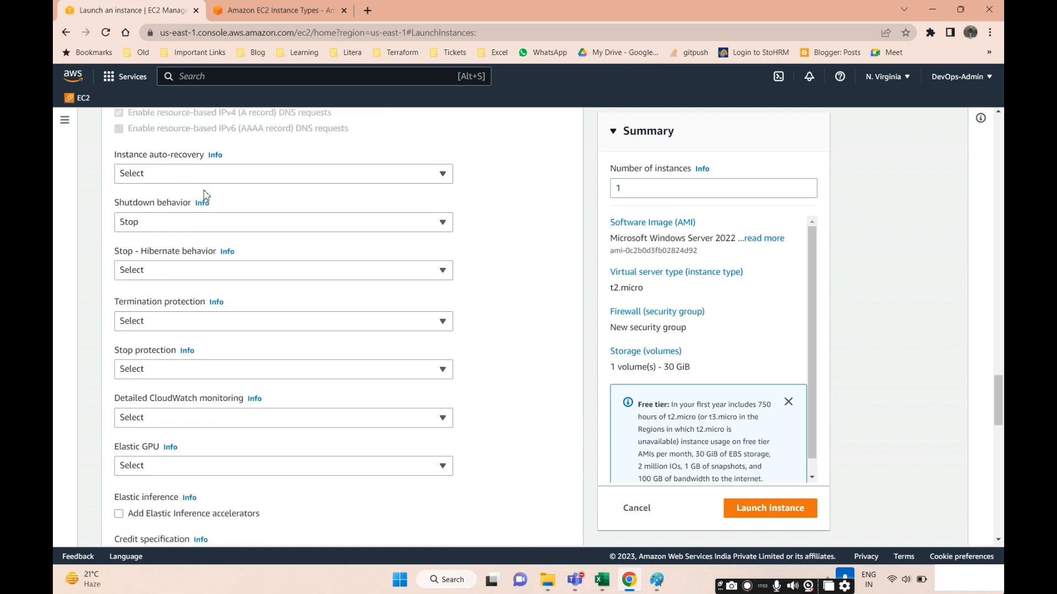
click(188, 182)
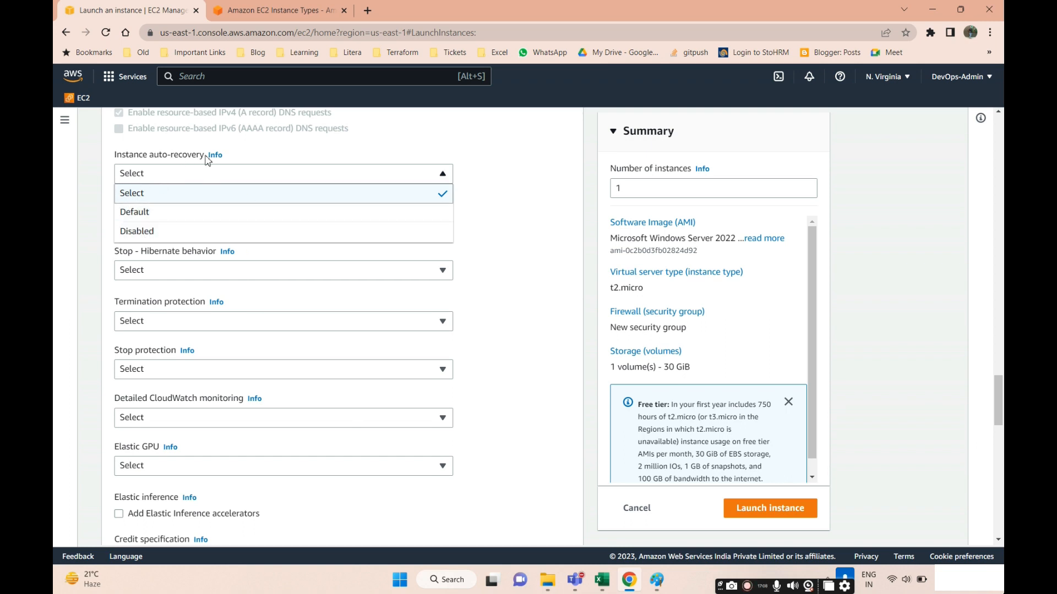
click(262, 156)
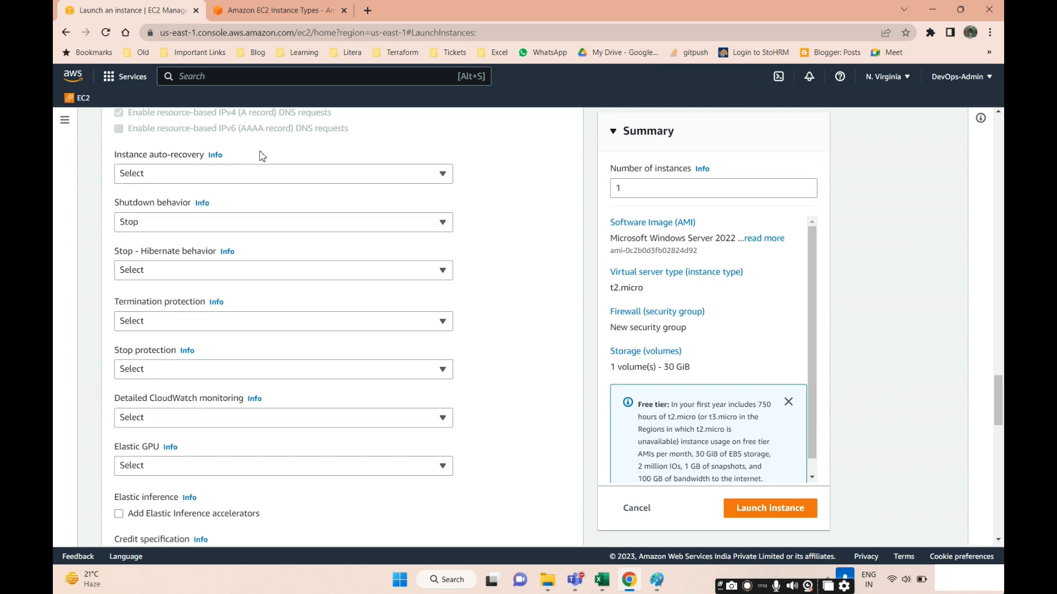
Step: Examine the choices for Shutdown behavior and Stop - Hibernate behavior, leaving both settings as they are
click(167, 223)
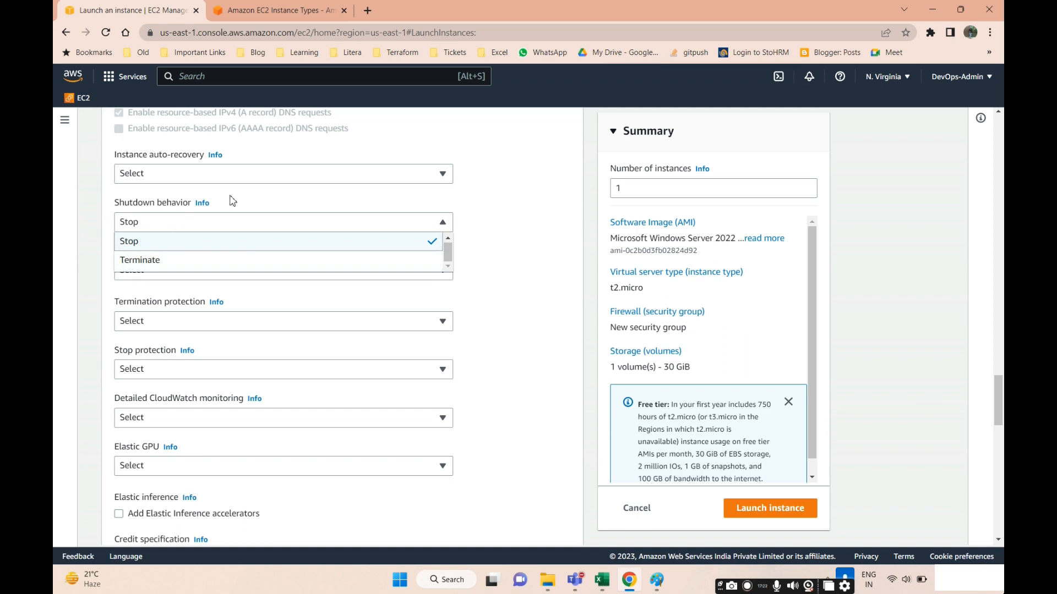
click(208, 233)
click(167, 270)
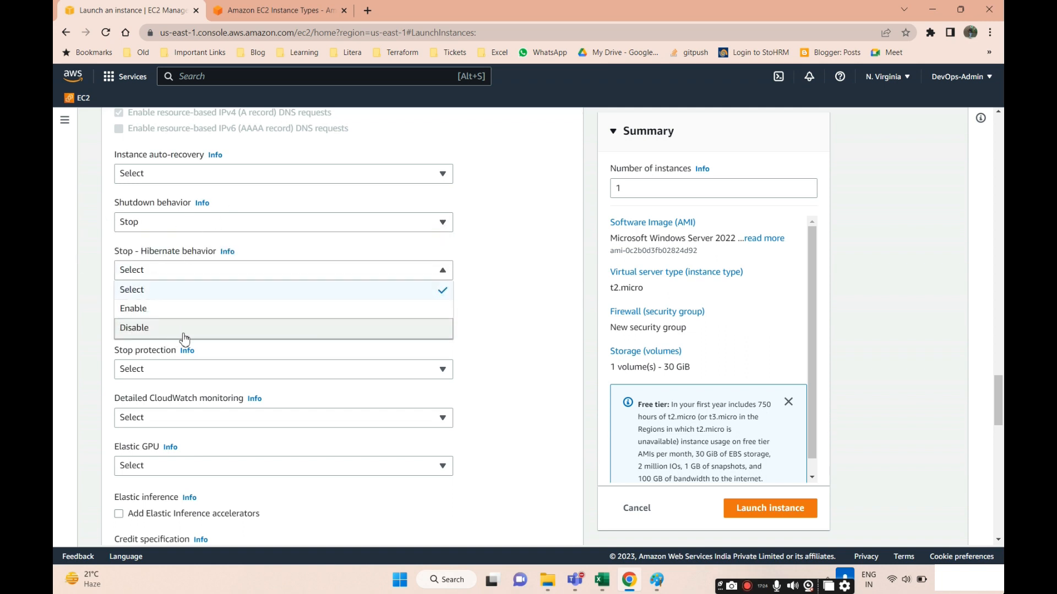
click(491, 322)
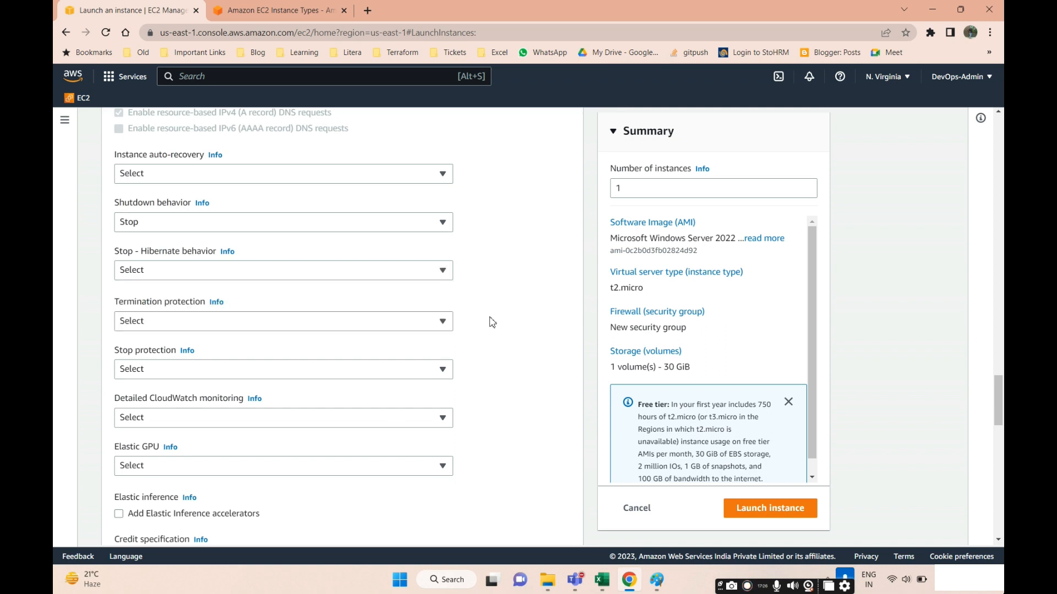
Step: Examine the Termination protection and Stop protection choices without selecting any
scroll(475, 347, down, 1)
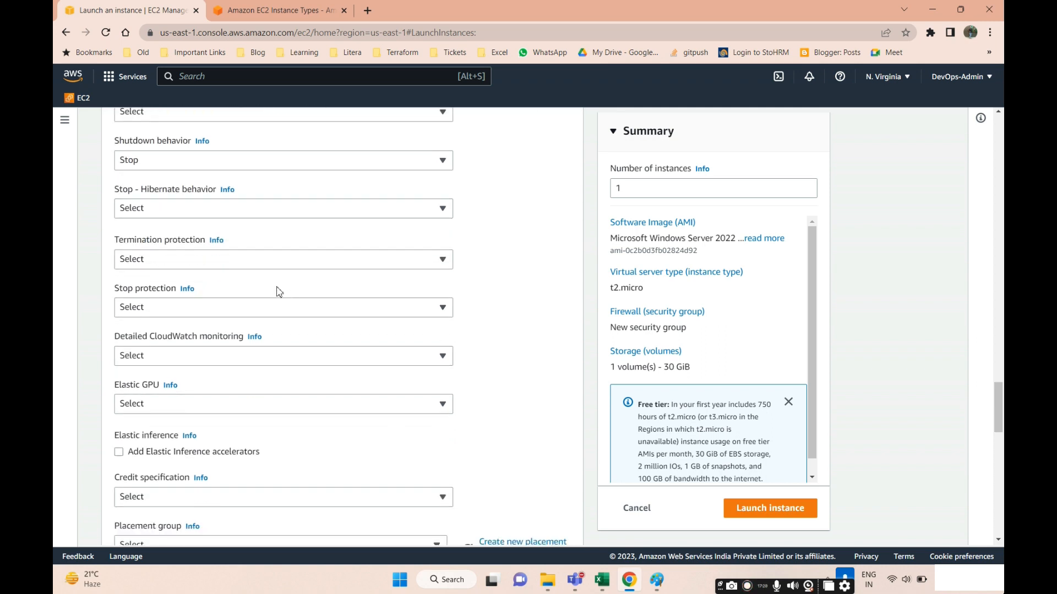
click(135, 267)
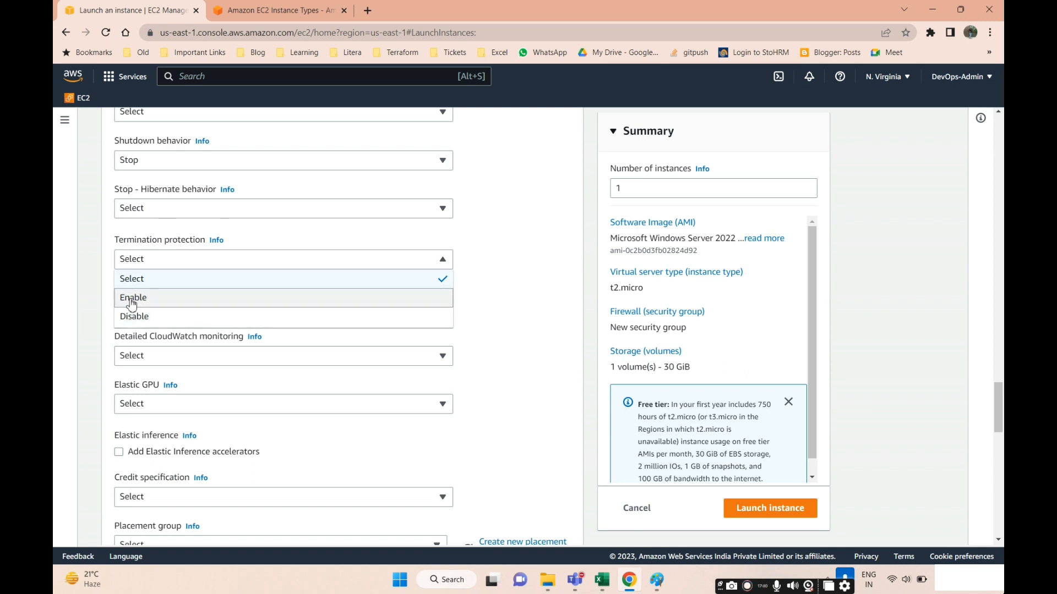
click(508, 233)
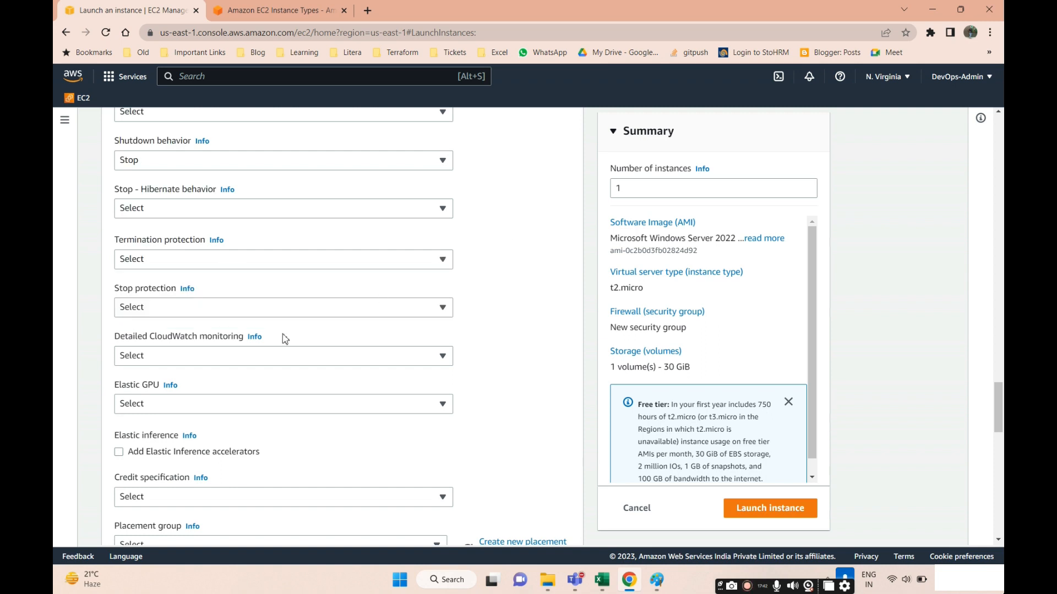
scroll(283, 337, down, 1)
click(177, 252)
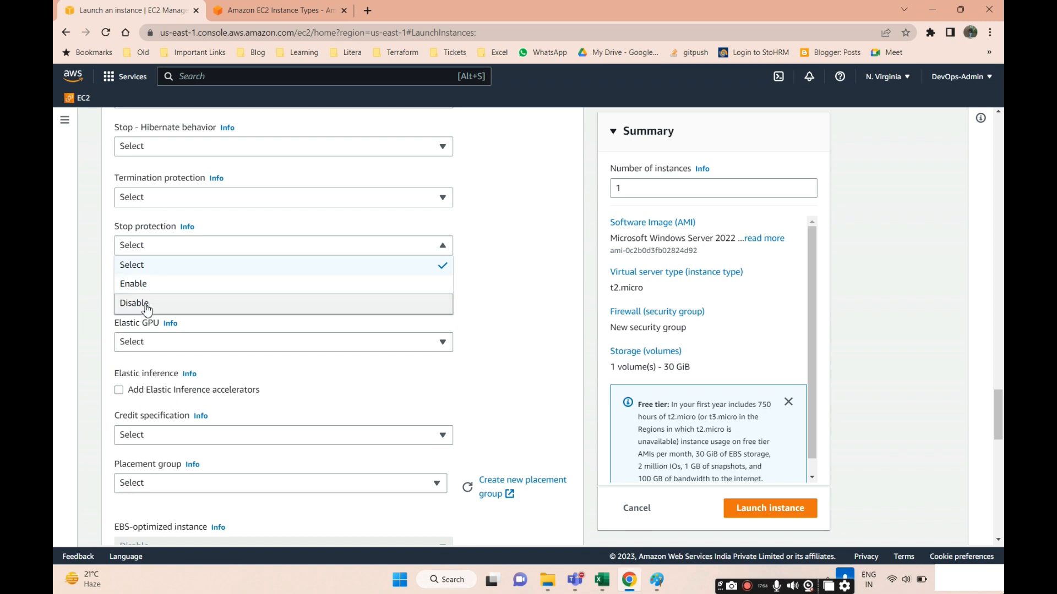
click(496, 198)
Step: Examine the choices for Elastic GPU and Detailed CloudWatch monitoring without changing either setting
scroll(184, 280, down, 1)
scroll(178, 276, down, 1)
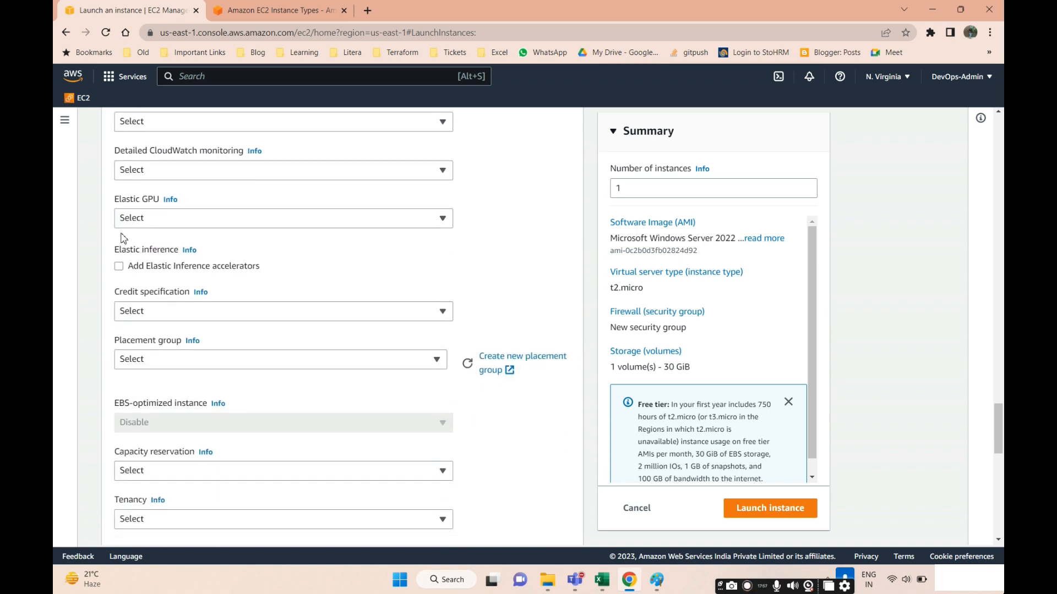
click(153, 220)
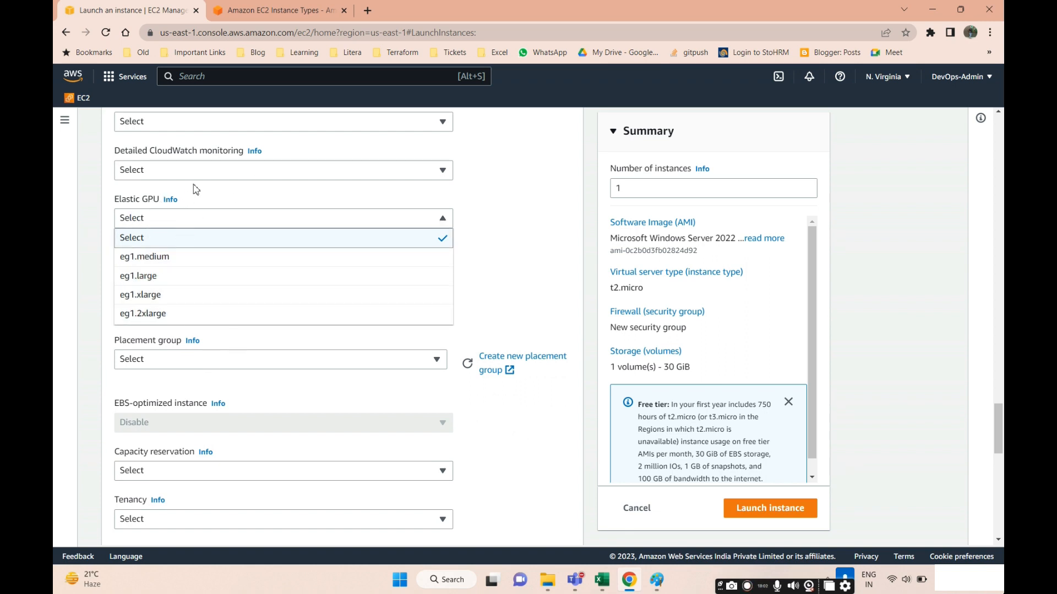
click(251, 210)
click(213, 169)
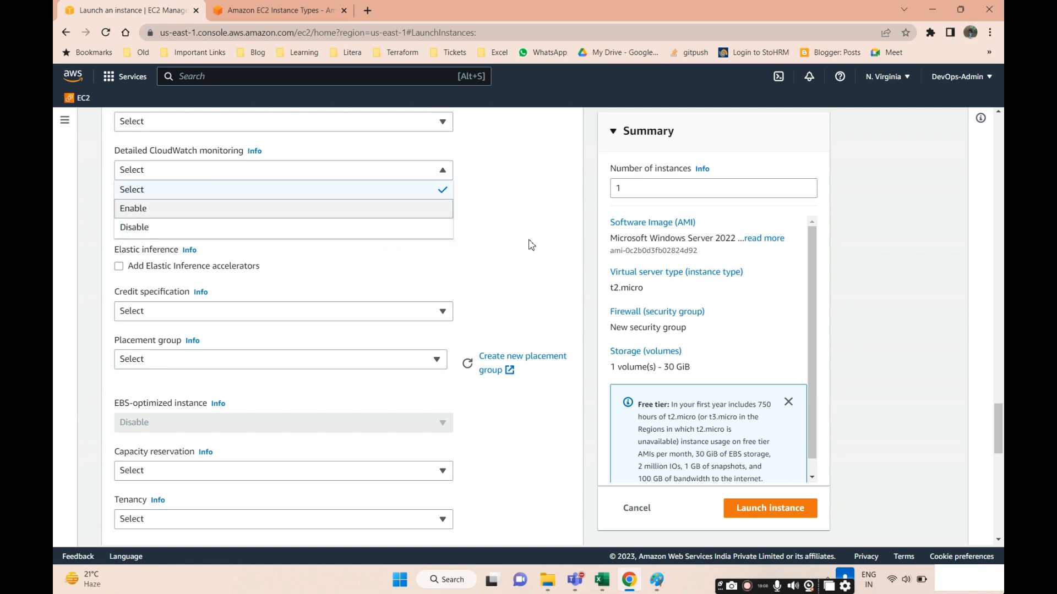
drag(113, 150, 242, 153)
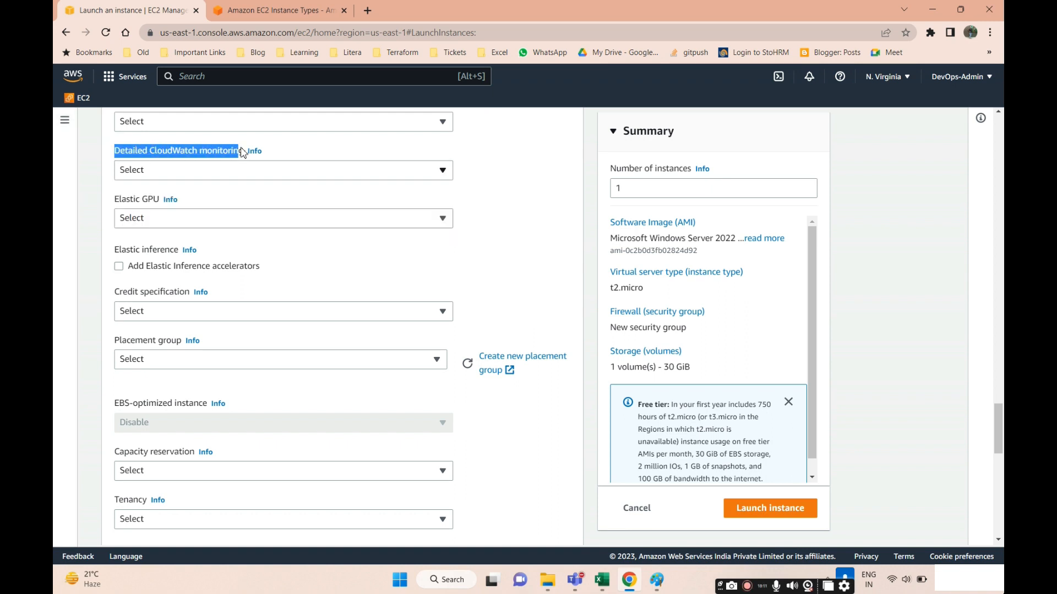
Step: Check the available choices for Placement group without selecting one
scroll(298, 214, down, 3)
scroll(211, 215, up, 1)
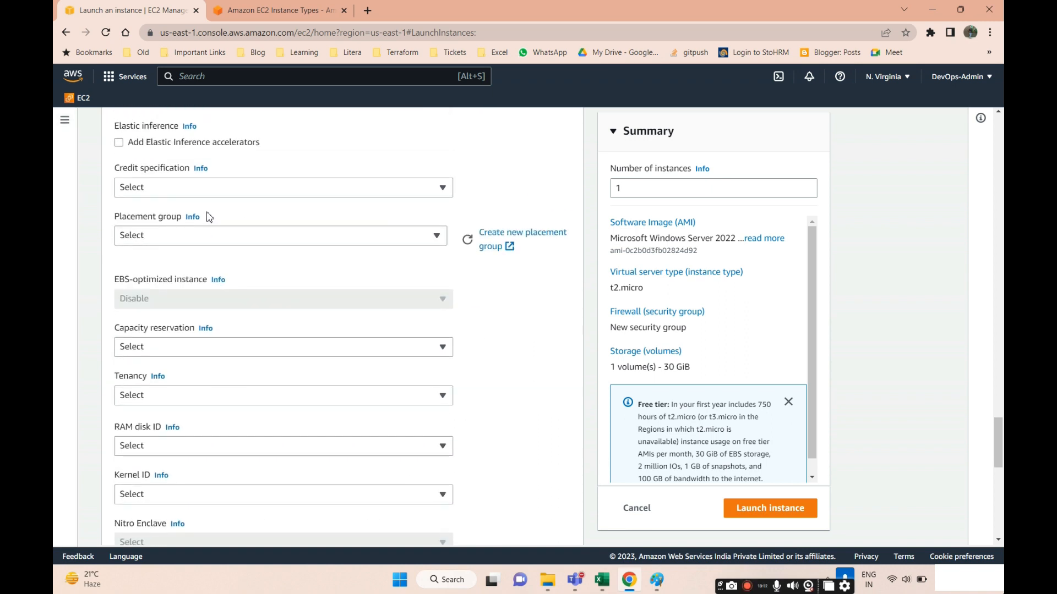
click(179, 240)
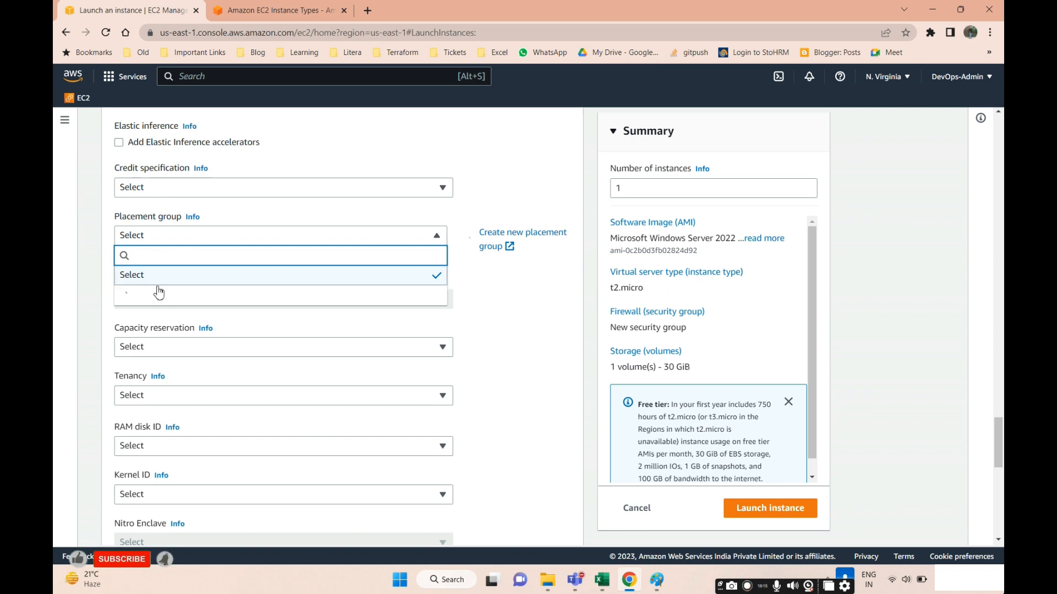
click(122, 225)
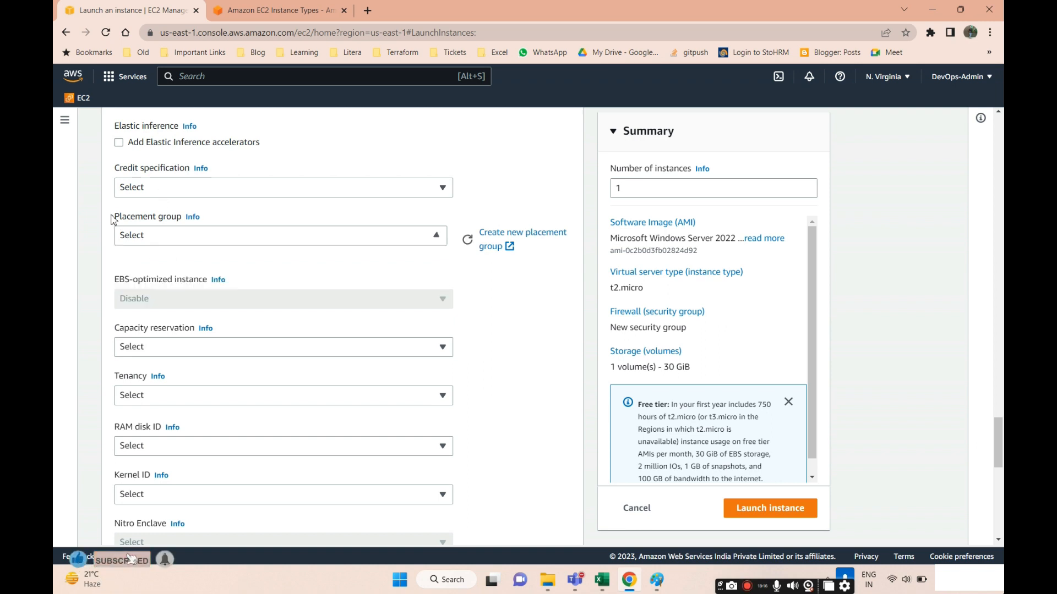
Step: Switch to Paint and draw a tall rectangle beside the existing sketches, with five horizontal rectangles stacked inside it
click(657, 580)
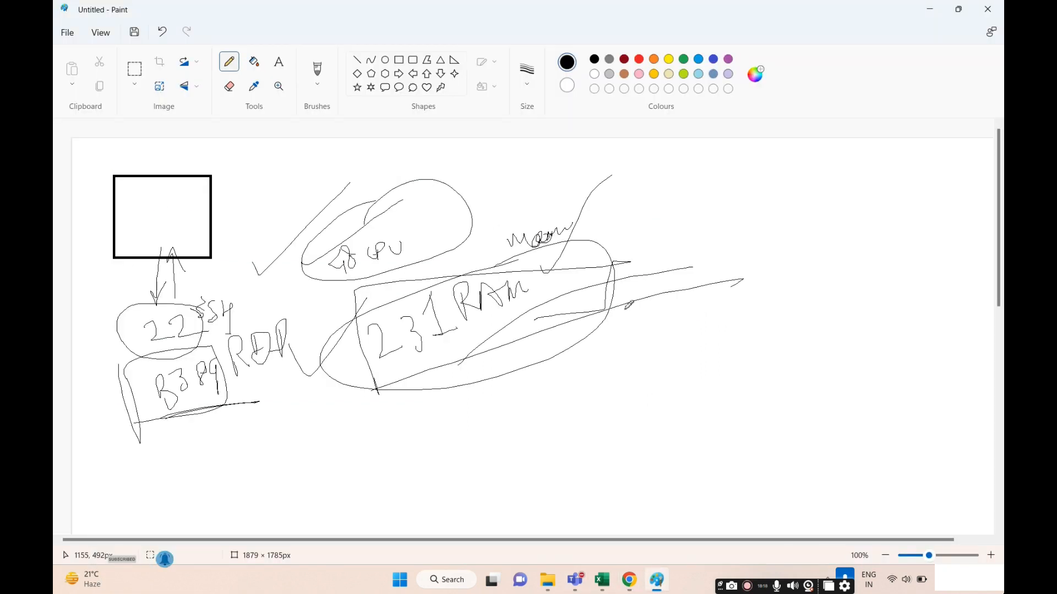
click(399, 59)
mouse_move(693, 179)
mouse_down()
mouse_move(793, 352)
mouse_move(910, 498)
mouse_up()
click(567, 419)
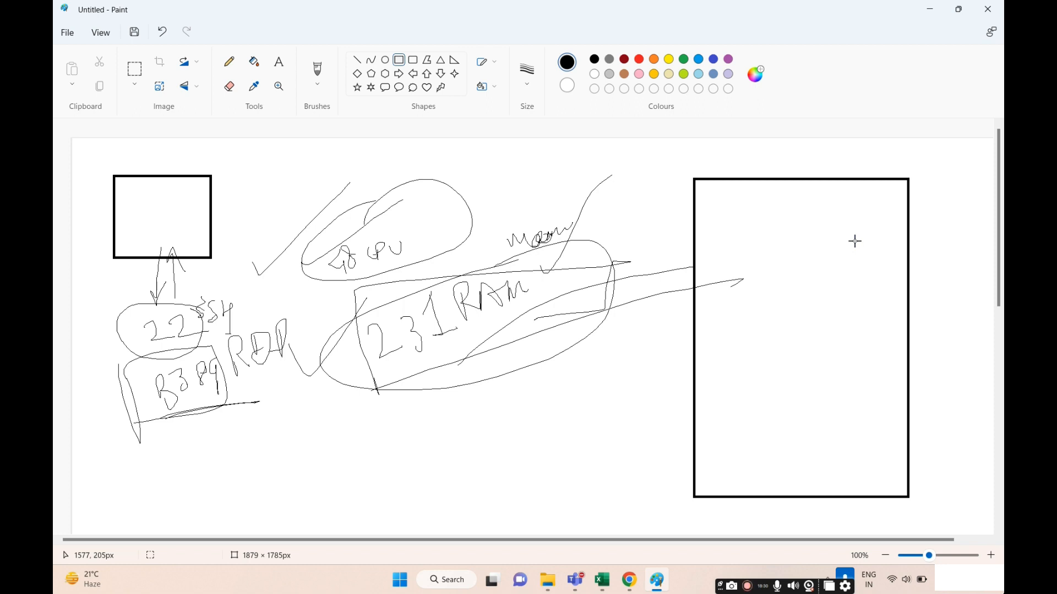
drag(712, 192, 891, 228)
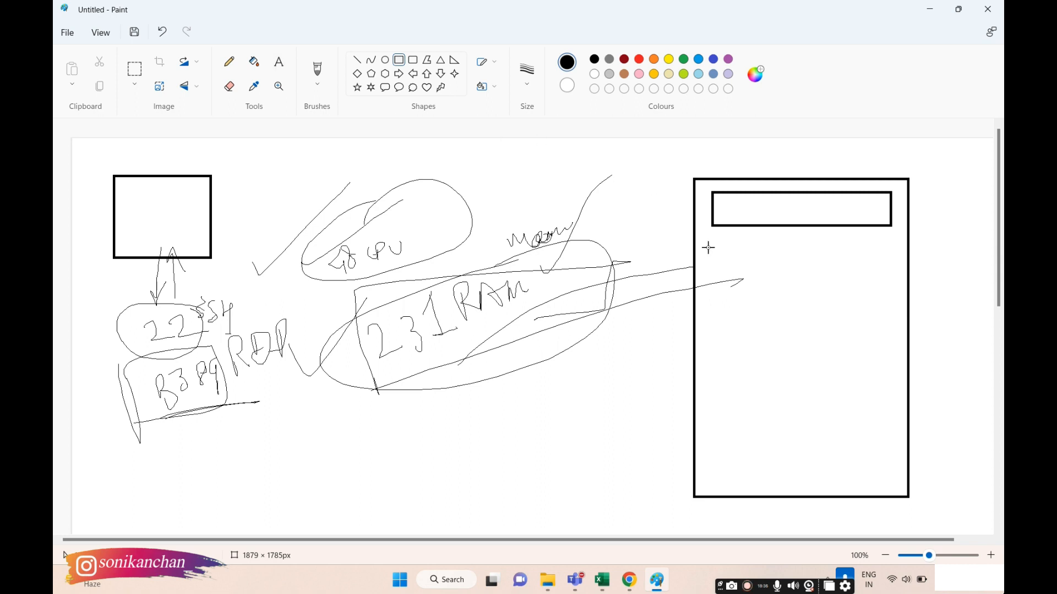
drag(708, 247, 904, 286)
drag(697, 302, 903, 345)
mouse_move(717, 366)
mouse_down()
mouse_move(842, 418)
mouse_move(905, 419)
mouse_up()
mouse_move(719, 431)
mouse_down()
mouse_move(841, 472)
mouse_move(897, 474)
mouse_up()
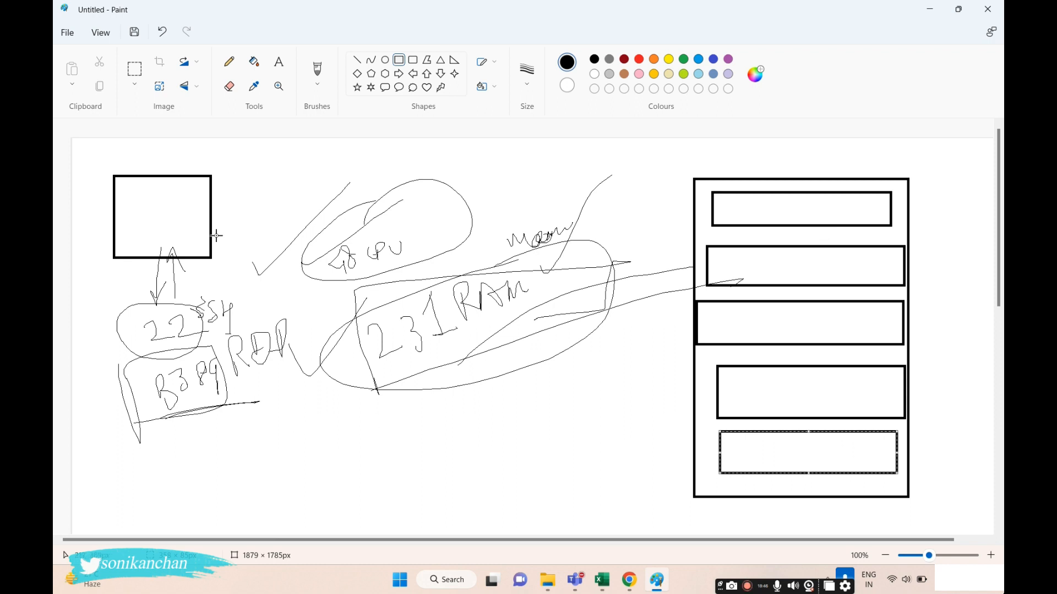
Step: Draw five small separate rectangles scattered above and below the handwritten CPU and RAM notes
mouse_move(258, 171)
mouse_down()
mouse_move(279, 197)
mouse_move(332, 186)
mouse_move(324, 206)
mouse_up()
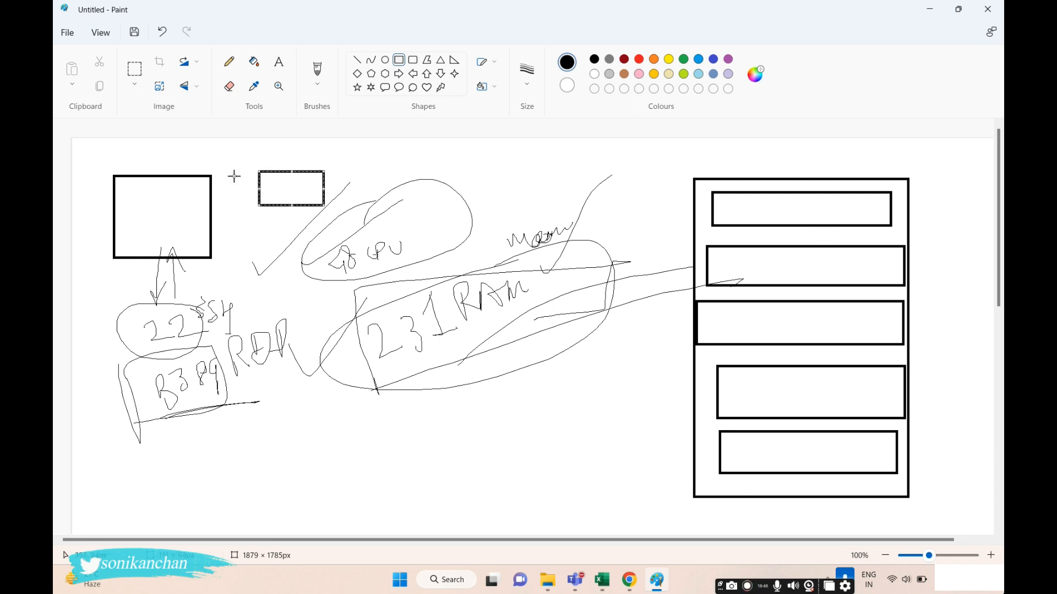
mouse_move(475, 169)
mouse_down()
mouse_move(484, 188)
mouse_move(592, 192)
mouse_up()
drag(282, 420, 395, 462)
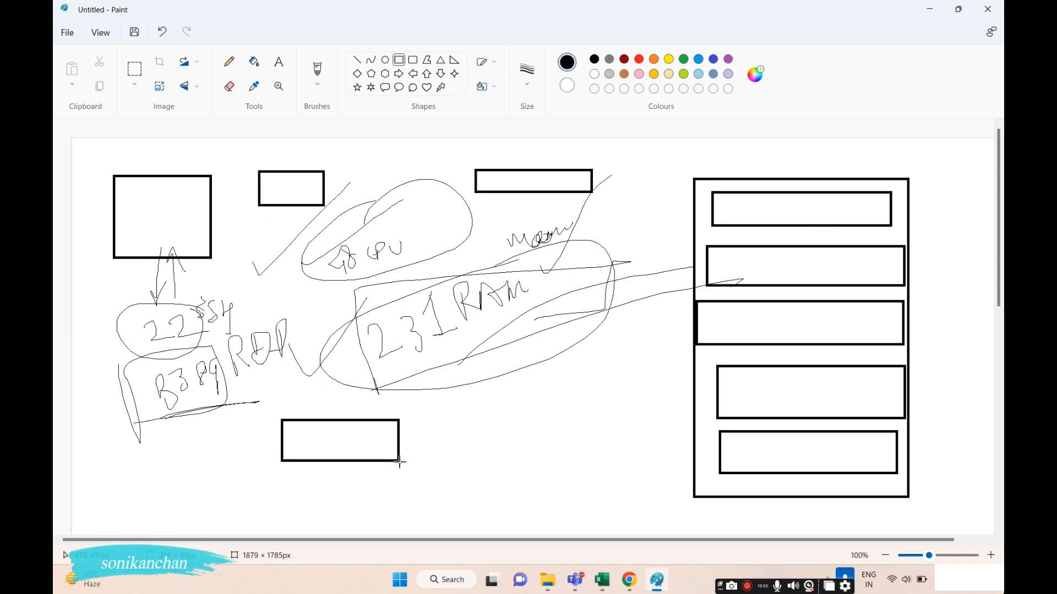
drag(449, 423, 547, 455)
drag(559, 397, 649, 427)
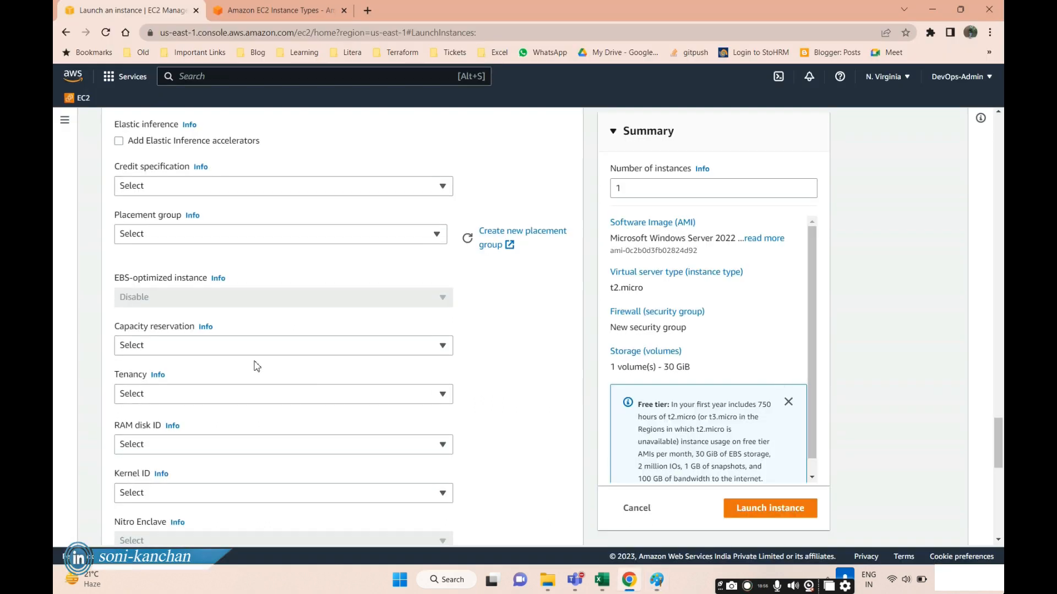
Step: Return to the AWS launch form and examine the Tenancy choices without selecting one
scroll(255, 366, down, 3)
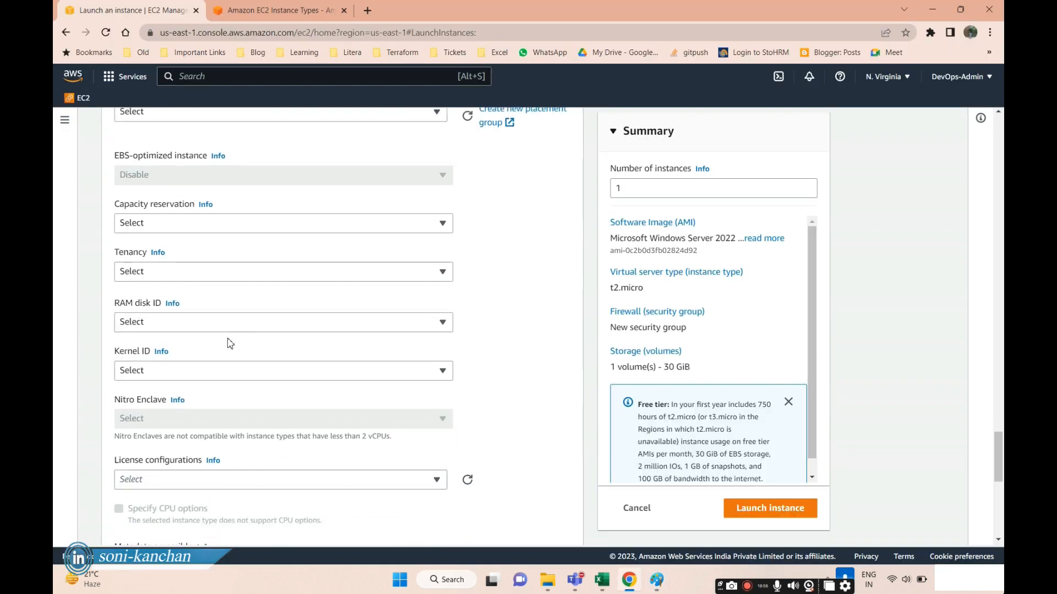
scroll(171, 267, down, 1)
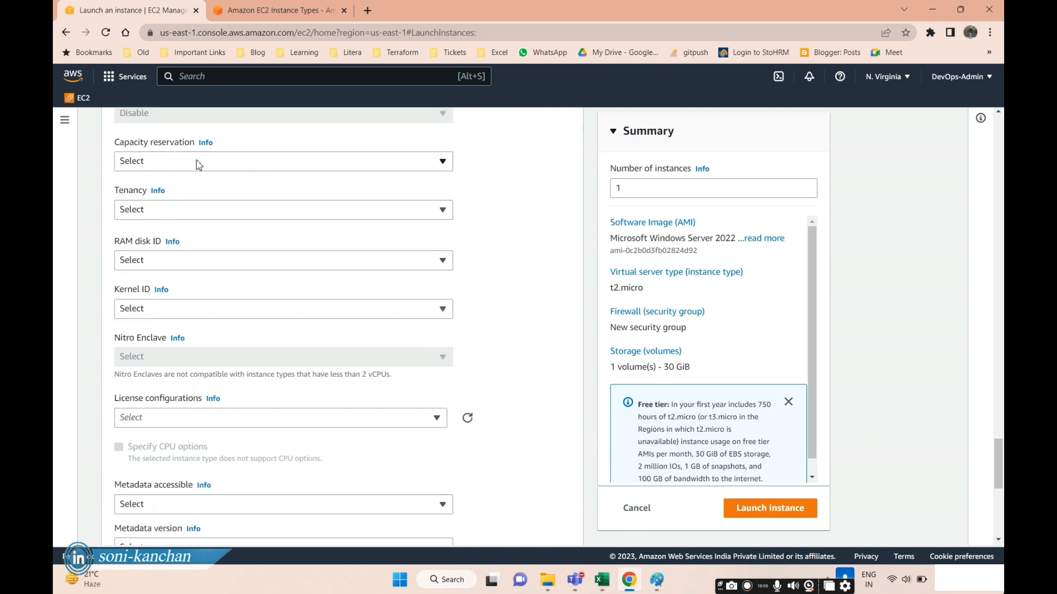
click(176, 210)
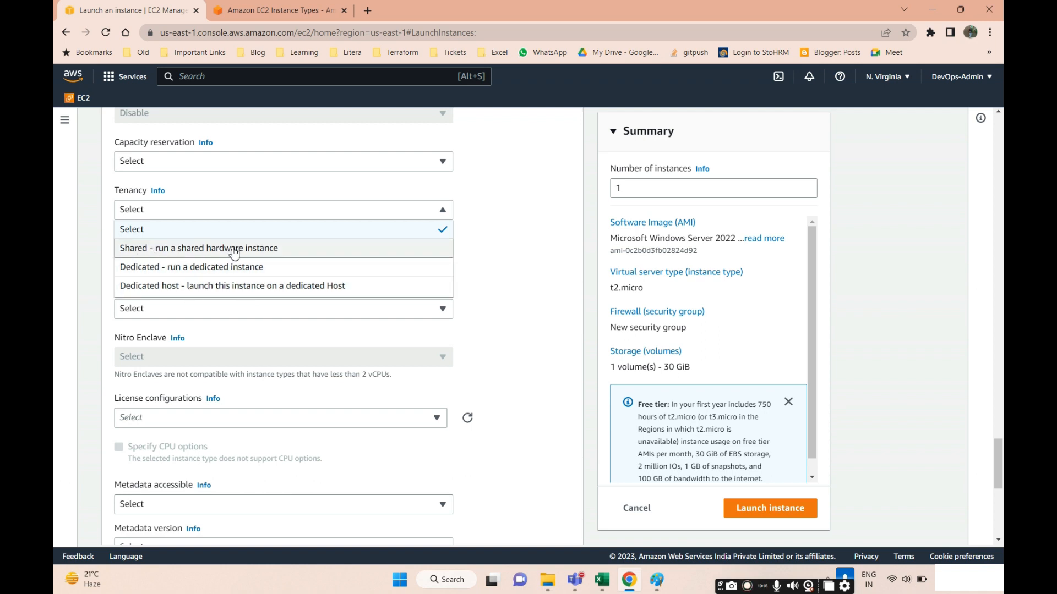
key(alt+Tab)
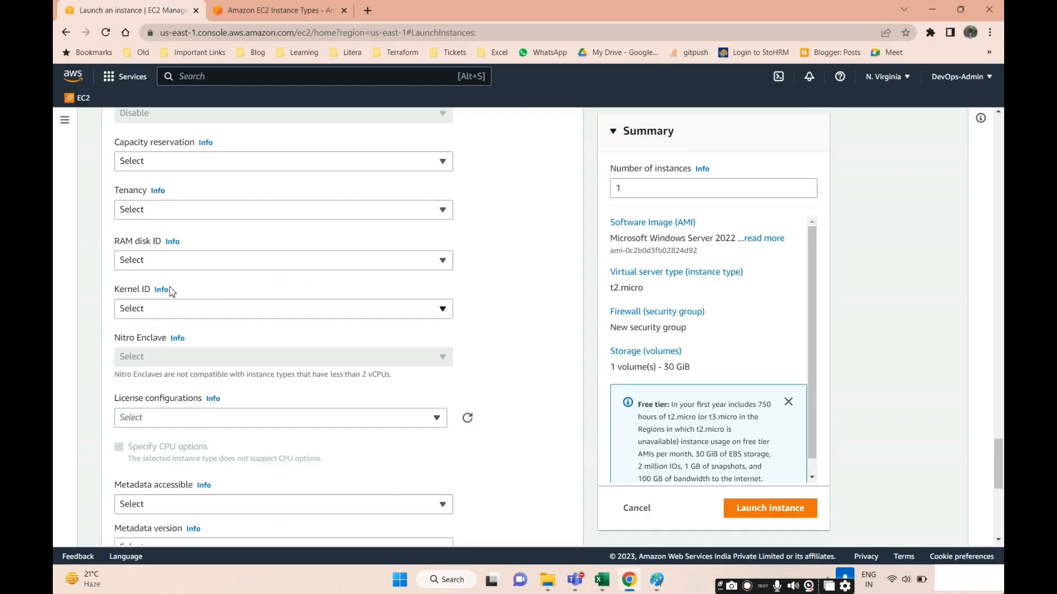
scroll(160, 201, up, 1)
click(156, 275)
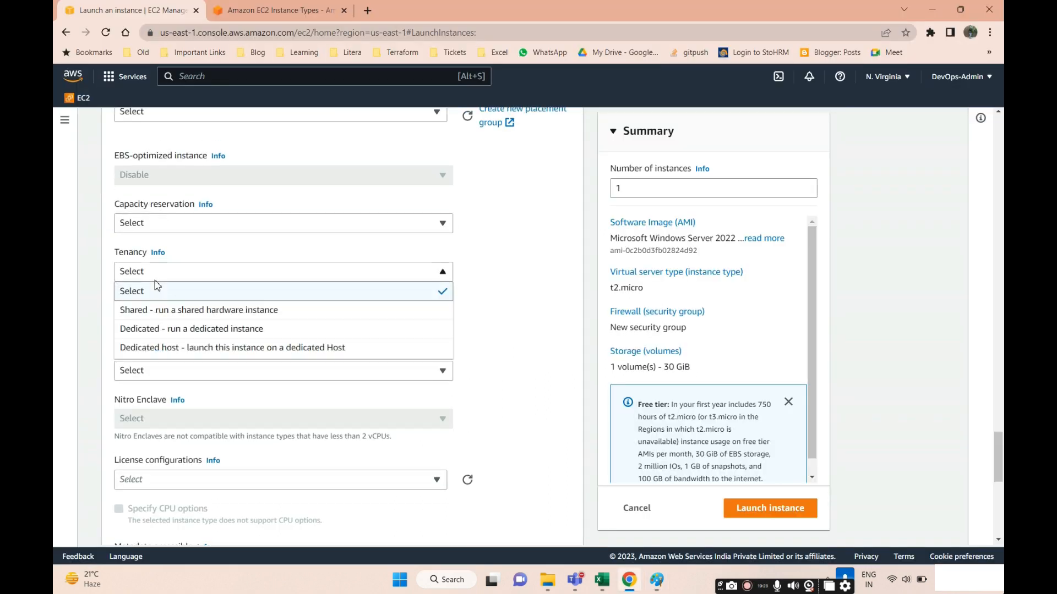
click(104, 280)
scroll(166, 347, down, 1)
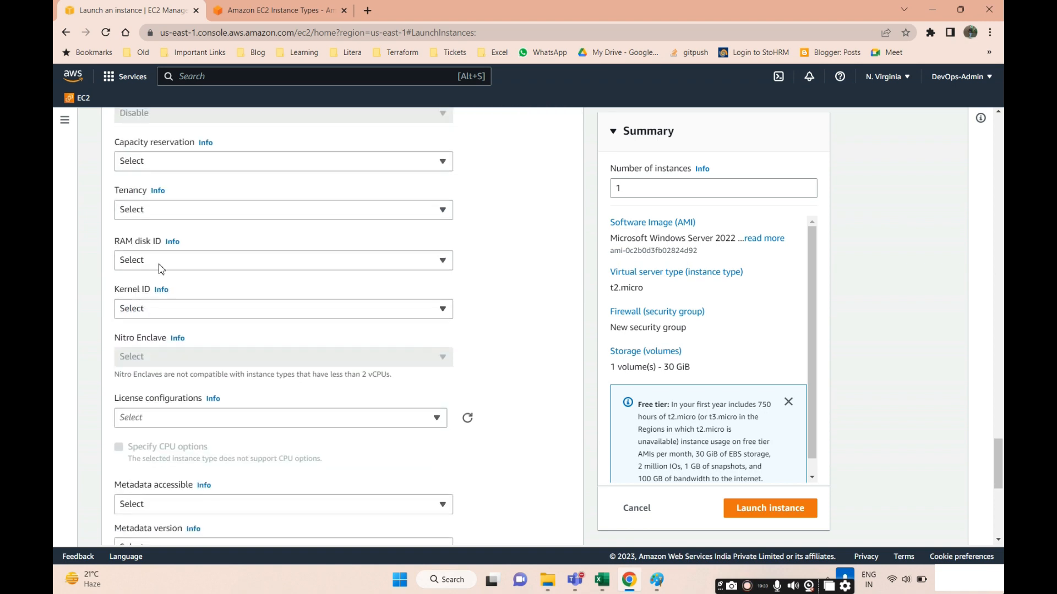
Step: Check the choices for RAM disk ID and License configurations, leaving both unset
click(143, 263)
click(95, 241)
scroll(195, 337, down, 2)
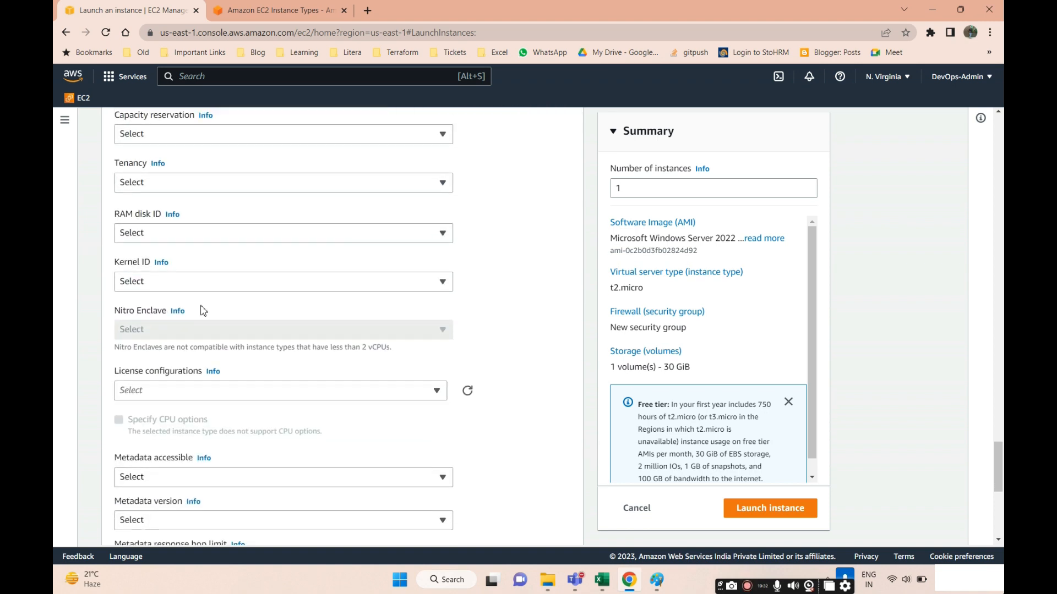
scroll(164, 323, down, 1)
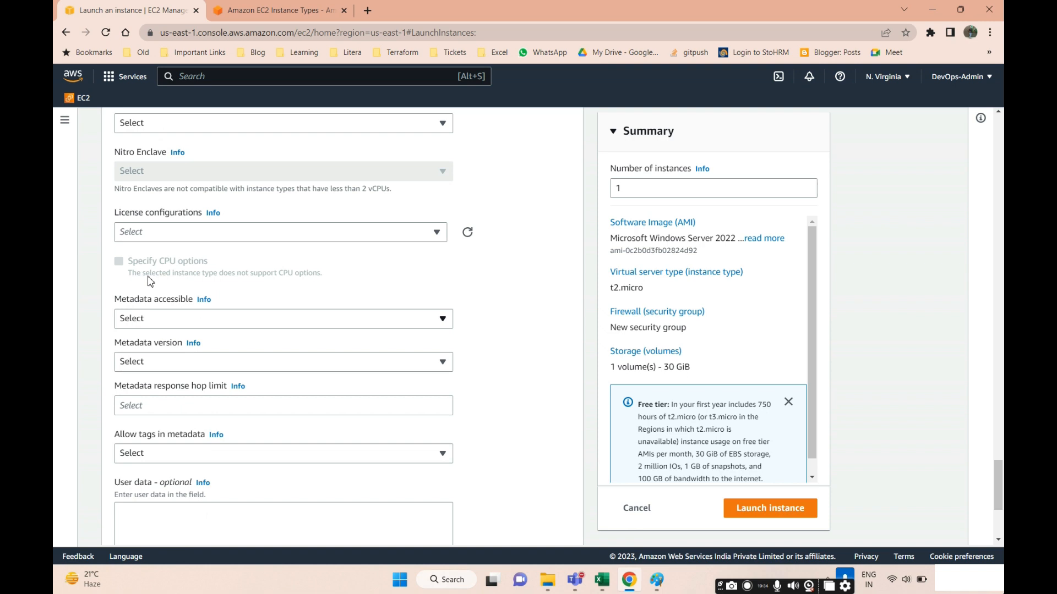
click(154, 233)
click(93, 210)
Step: Examine the Metadata accessible choices and the optional User data field without entering anything
scroll(204, 344, down, 2)
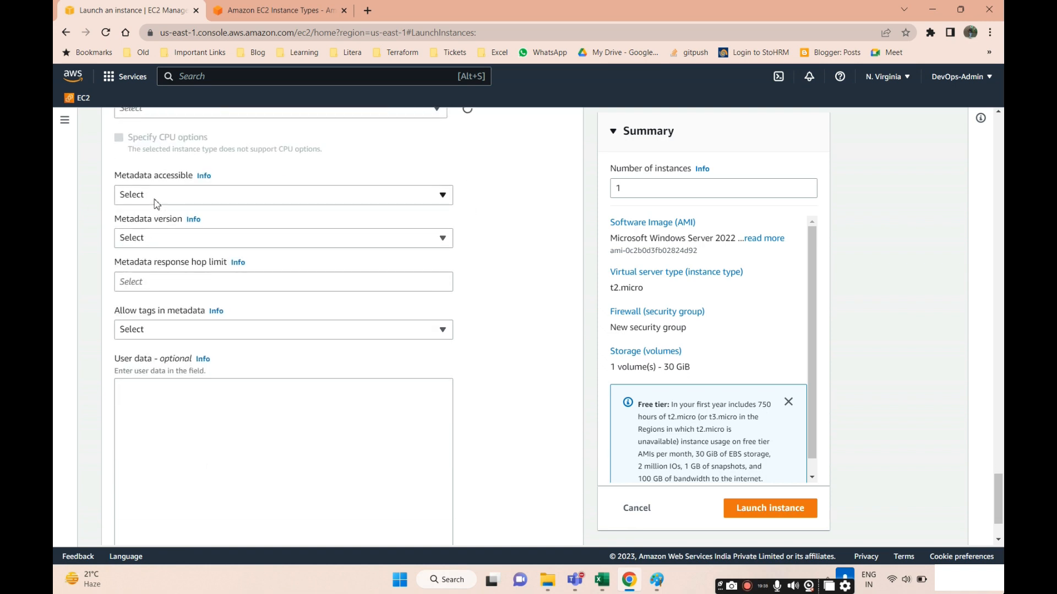
click(156, 198)
click(512, 209)
scroll(252, 308, down, 2)
click(205, 305)
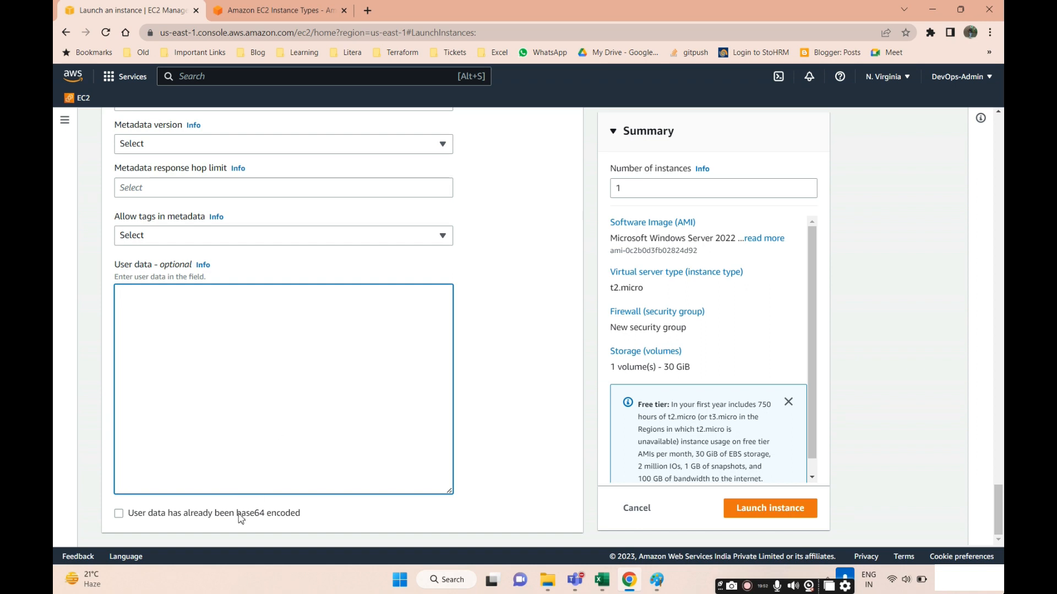
Step: Review the completed launch form from the User data field back up to the Name and tags section
scroll(240, 388, up, 1)
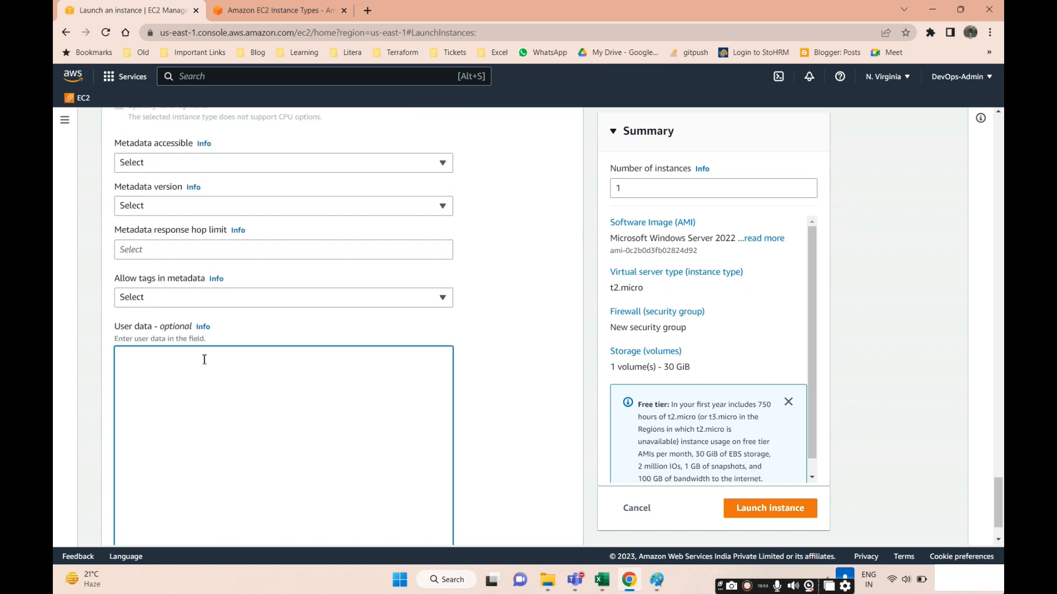
scroll(203, 359, down, 1)
scroll(273, 344, up, 2)
scroll(559, 350, up, 20)
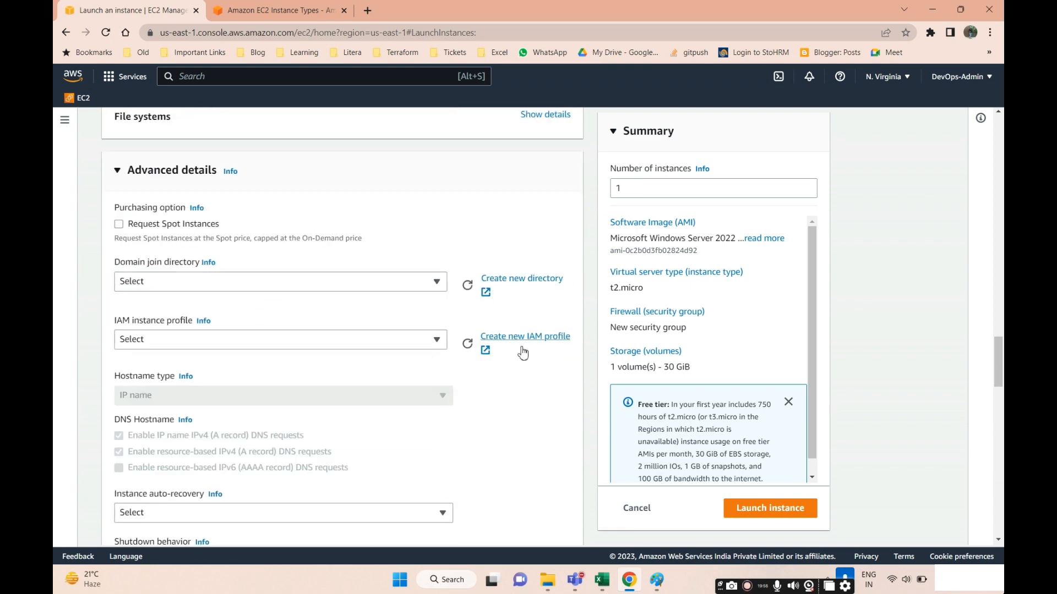
scroll(123, 489, down, 1)
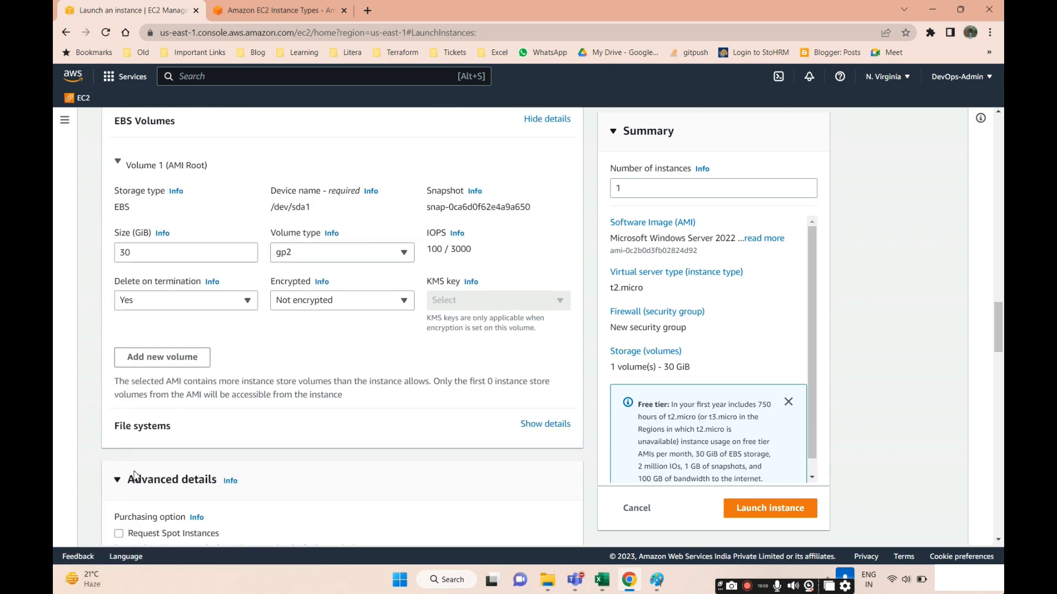
scroll(312, 392, up, 5)
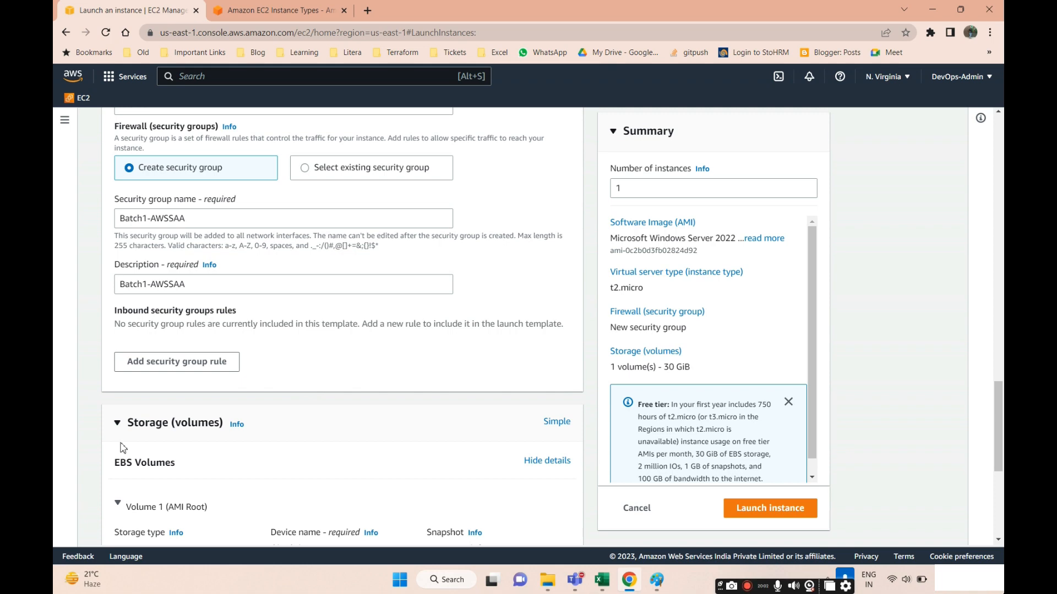
scroll(186, 438, up, 15)
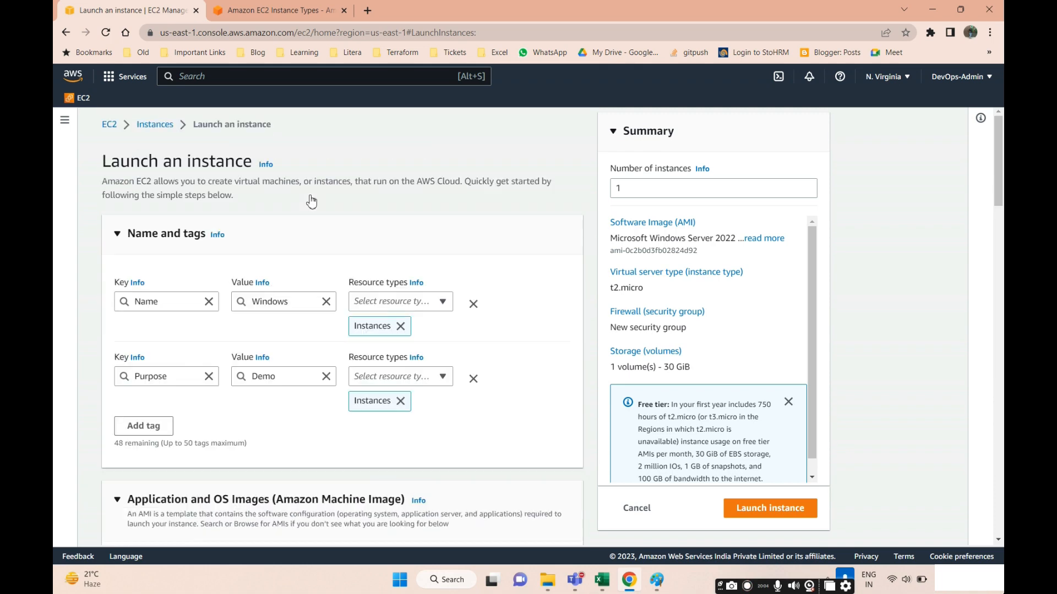
Step: Dismiss the free tier notice in the launch summary and launch the instance
double_click(643, 186)
scroll(759, 360, down, 1)
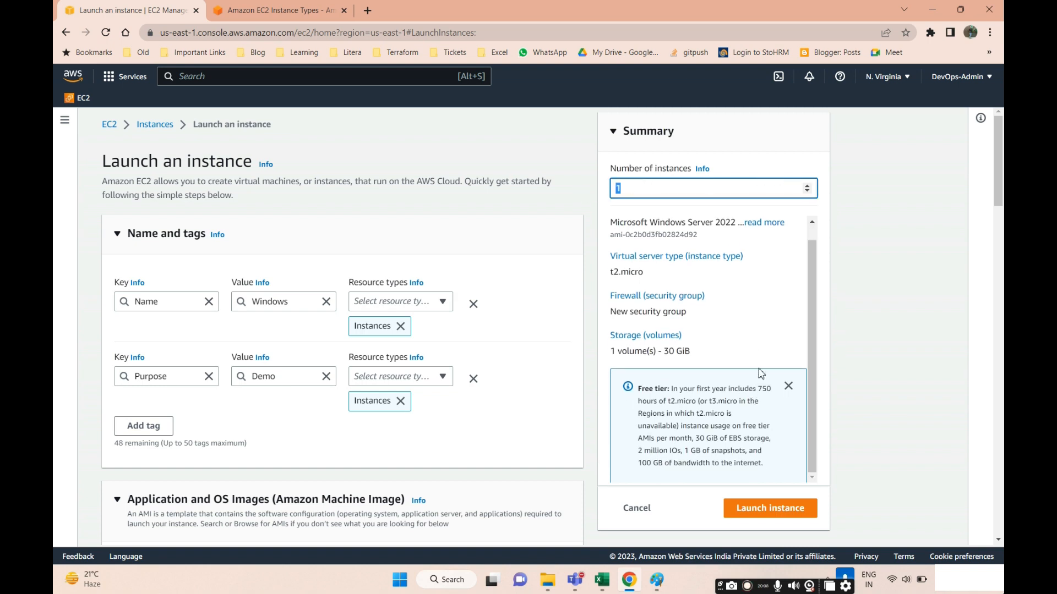
click(788, 386)
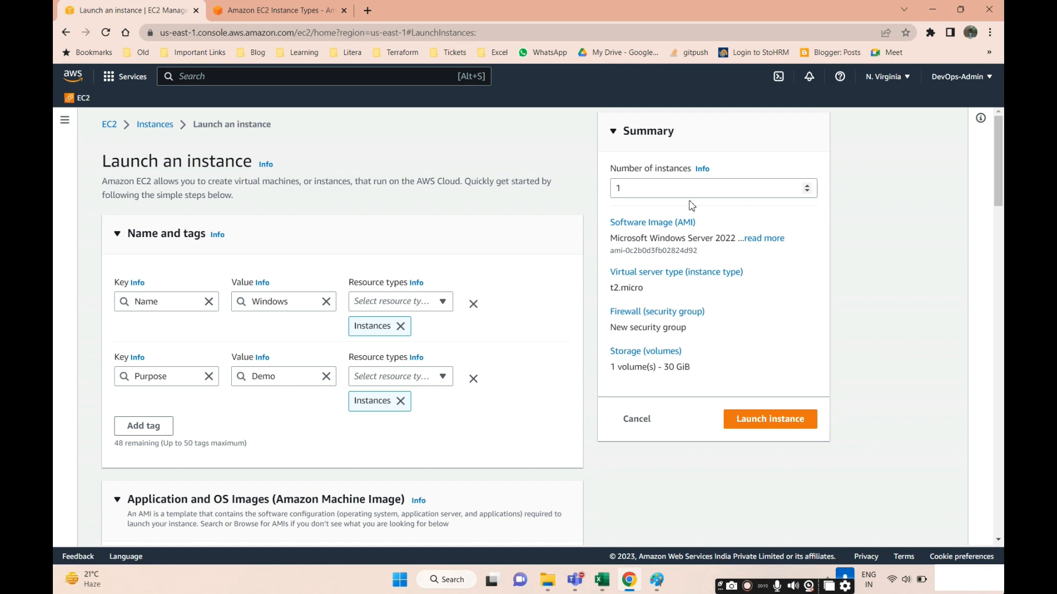
click(775, 431)
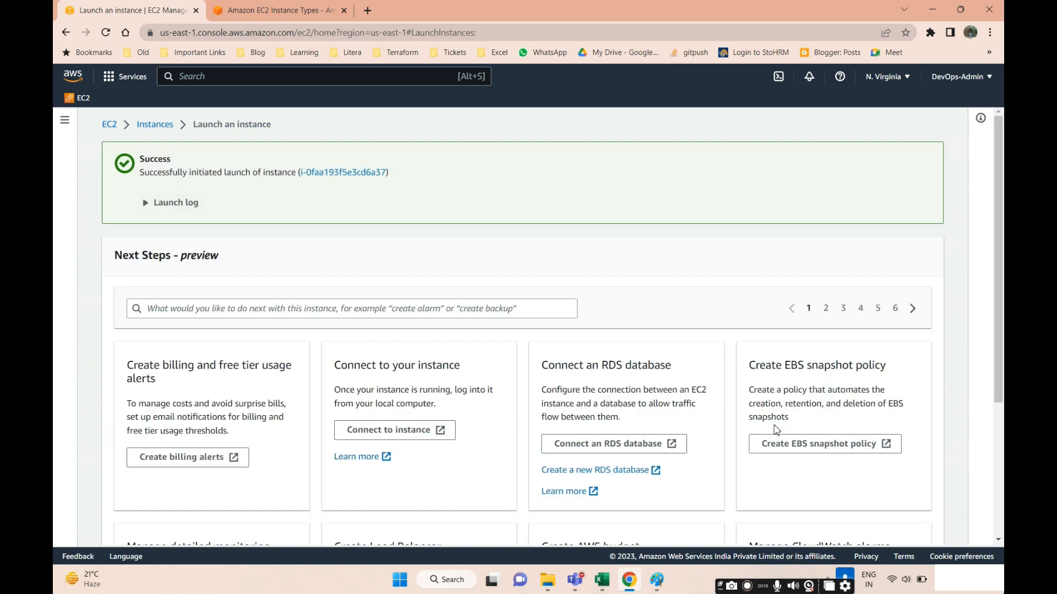
Step: Open the EC2 instances list, view the Windows instance's details and refresh the list
click(156, 125)
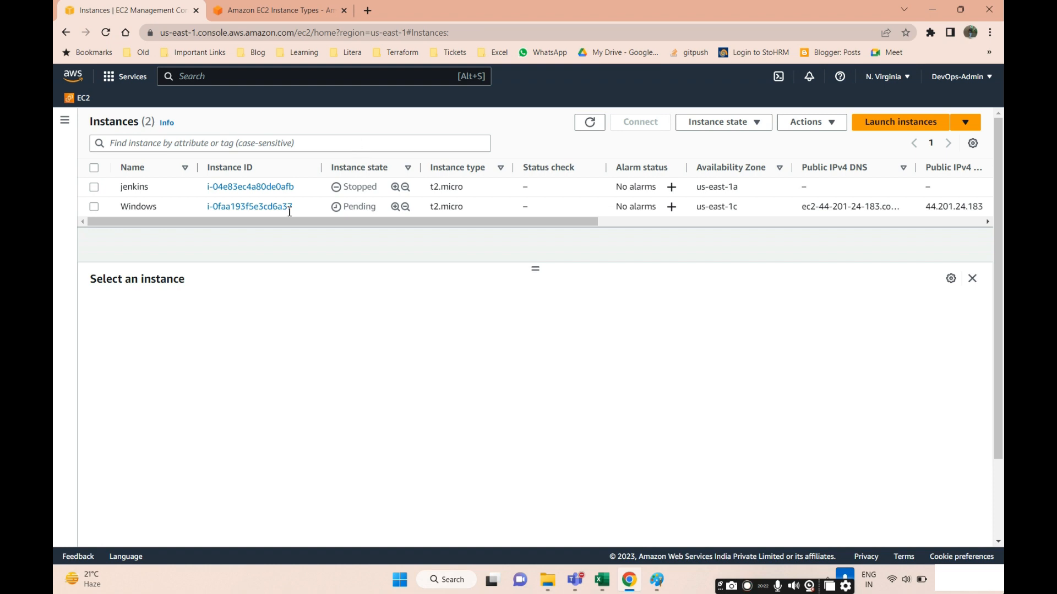
click(93, 207)
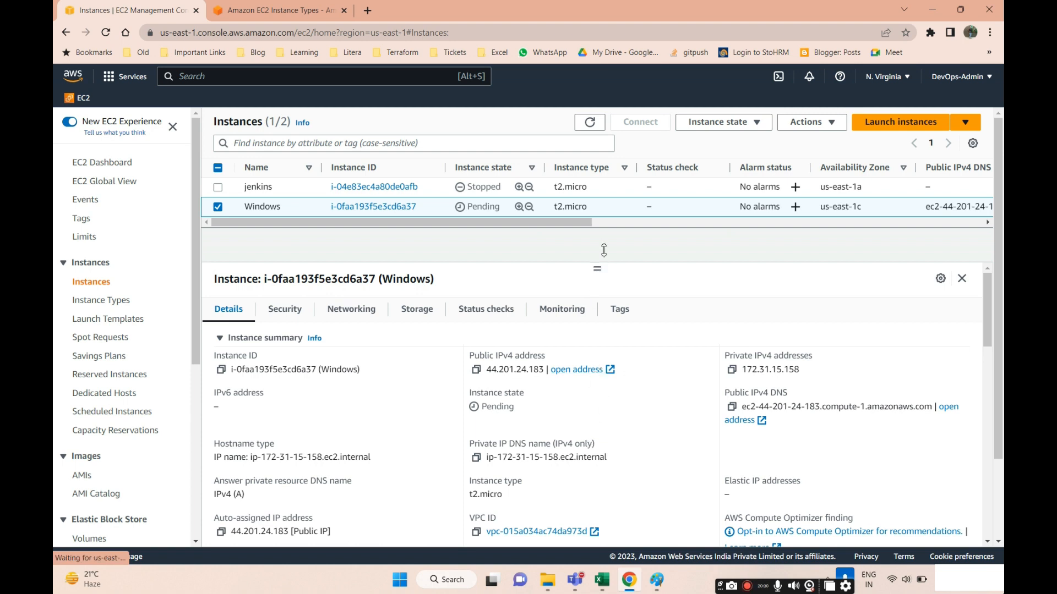
click(589, 122)
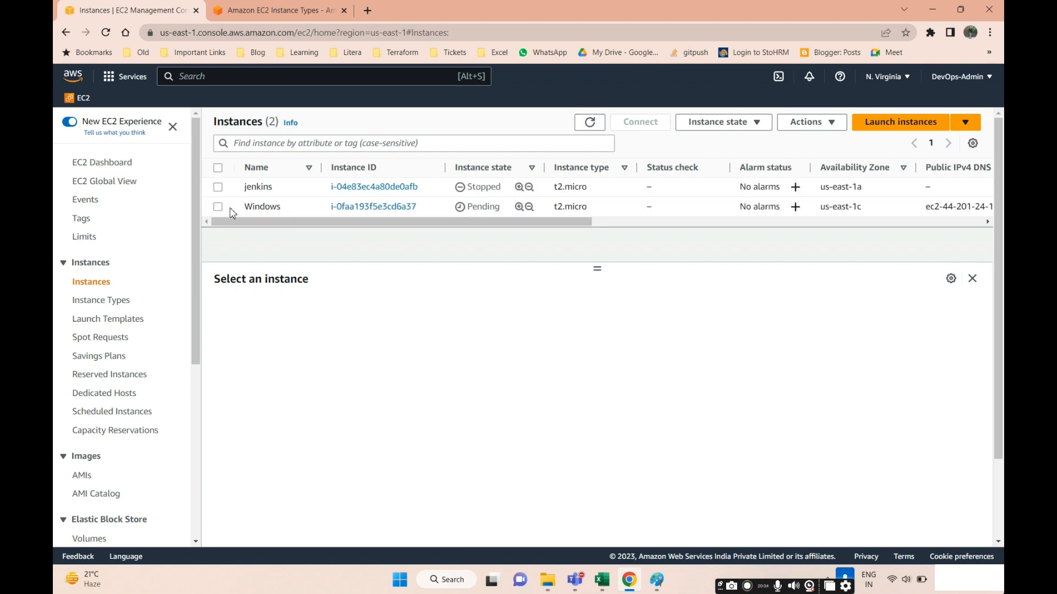
Step: Select the Windows instance and examine its instance summary and instance details, including IP addresses, VPC, subnet and AMI
click(232, 212)
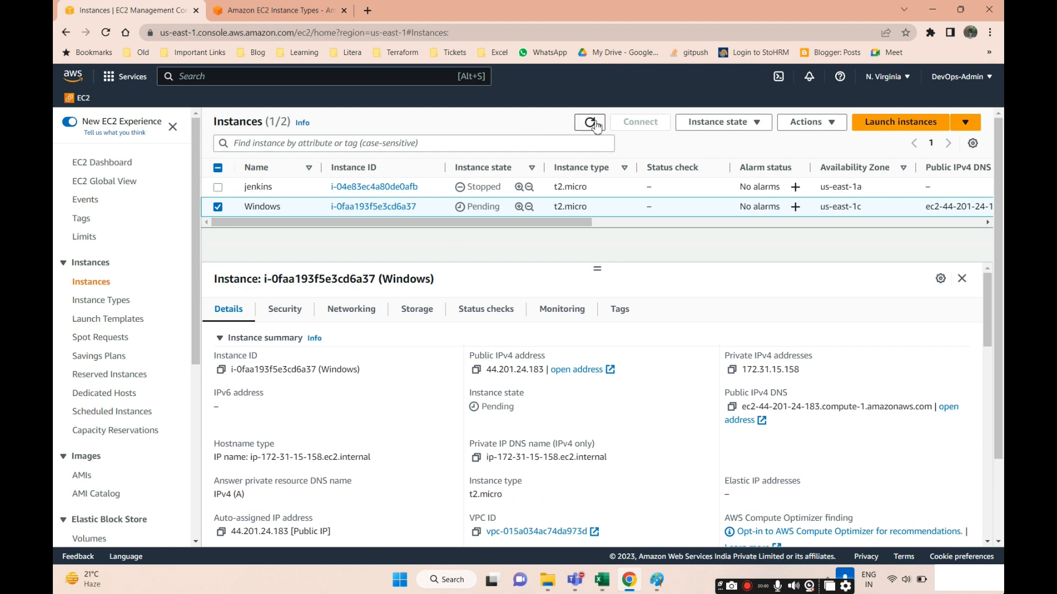
scroll(107, 370, down, 5)
scroll(596, 425, down, 1)
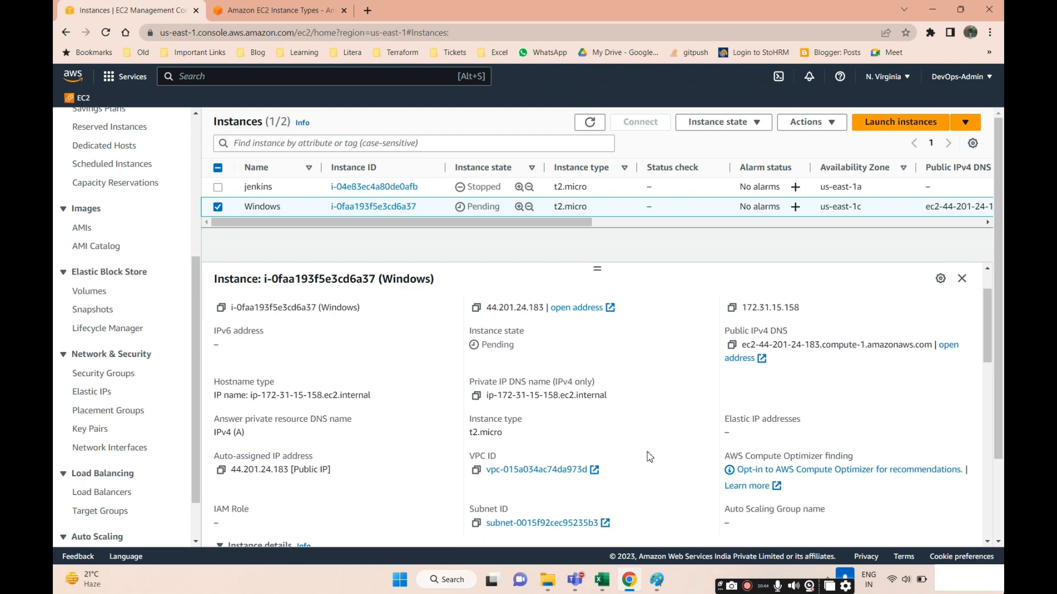
scroll(754, 457, down, 1)
scroll(737, 433, up, 2)
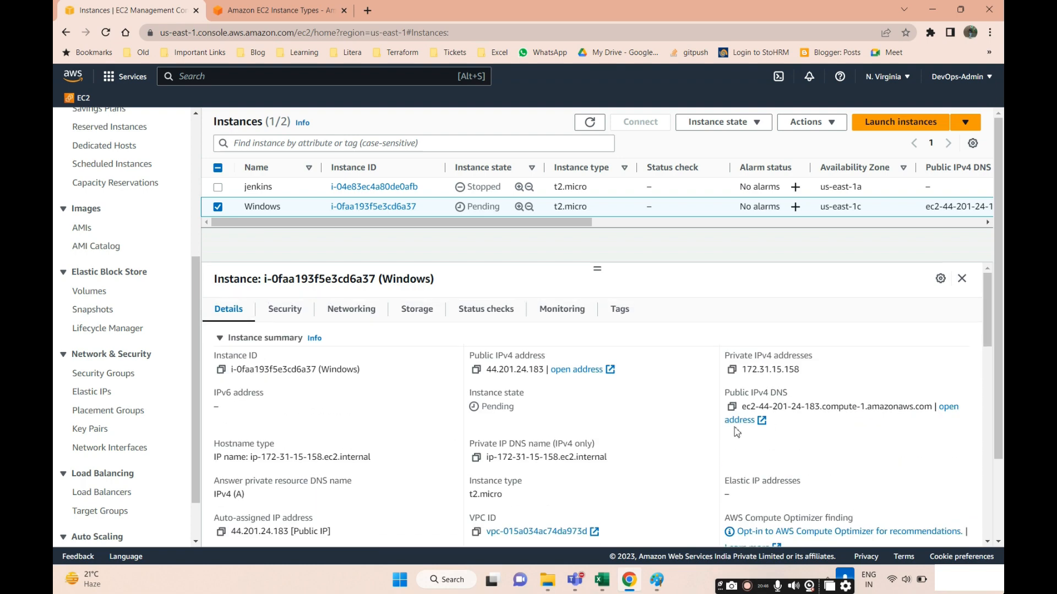
scroll(781, 429, down, 3)
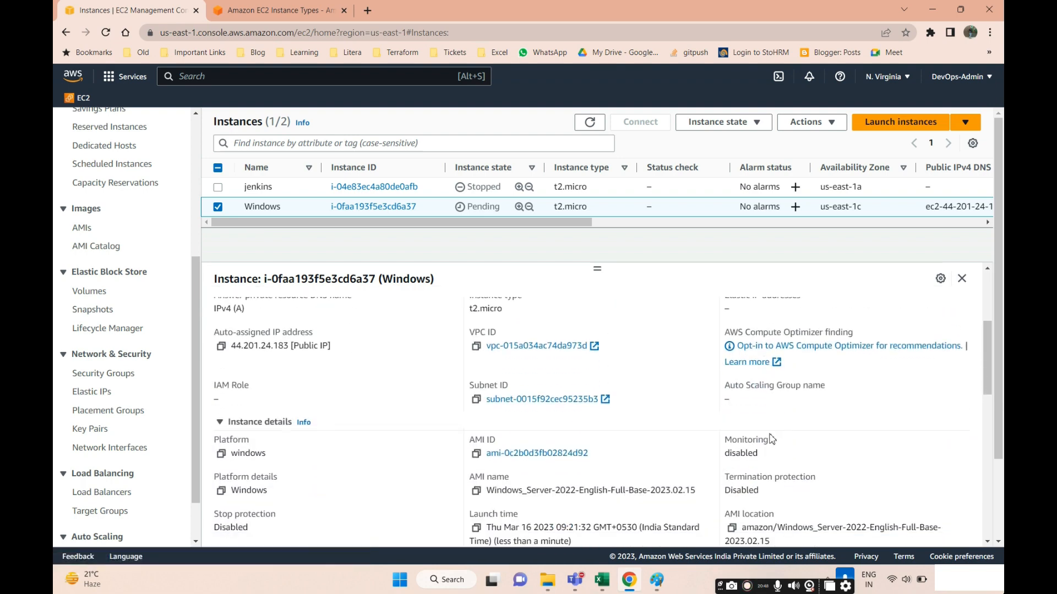
scroll(781, 432, down, 3)
scroll(325, 421, up, 2)
scroll(261, 412, up, 2)
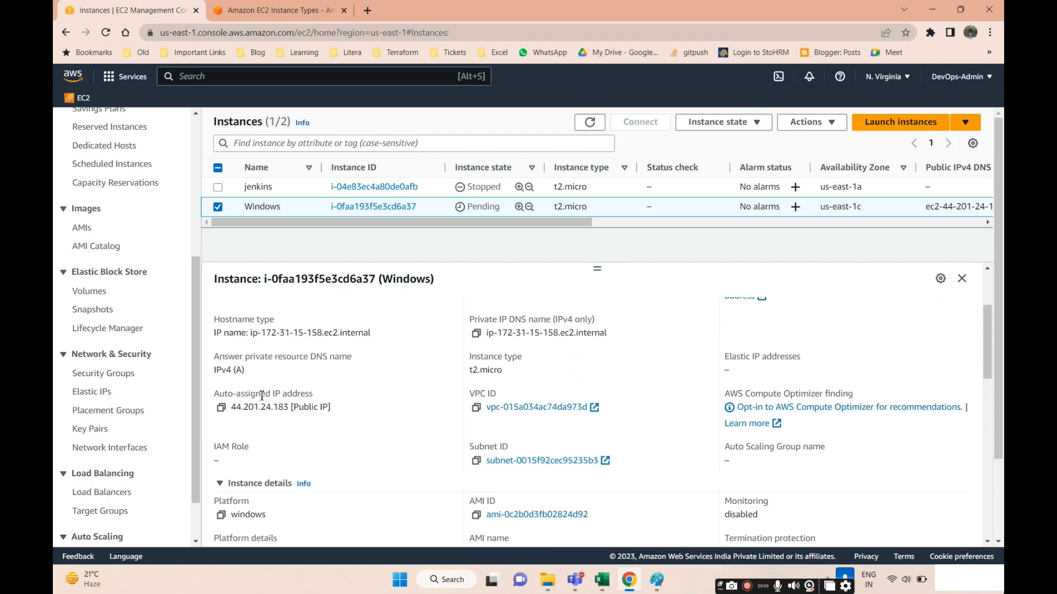
scroll(495, 401, up, 1)
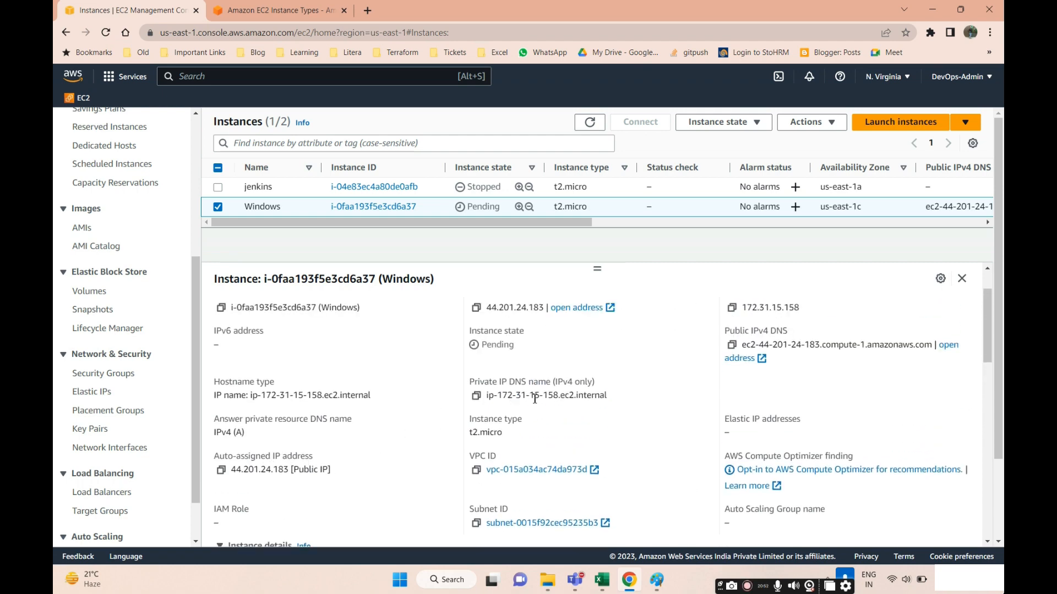
scroll(685, 378, up, 1)
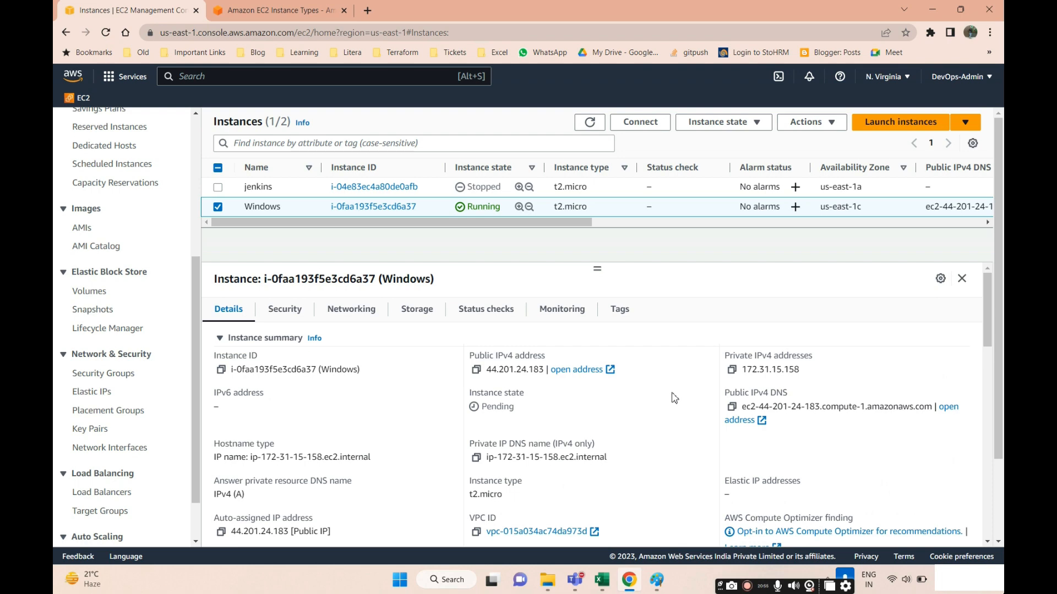
scroll(674, 397, down, 2)
scroll(669, 406, down, 2)
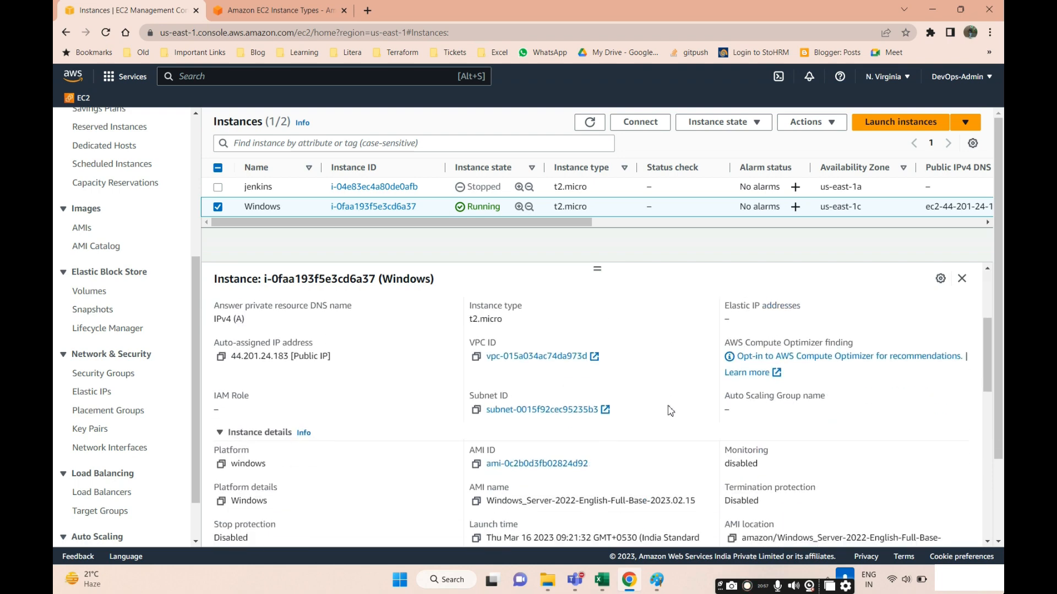
scroll(668, 407, up, 4)
Step: Review the Windows instance's security details, including its security group and the inbound and outbound rules
click(265, 309)
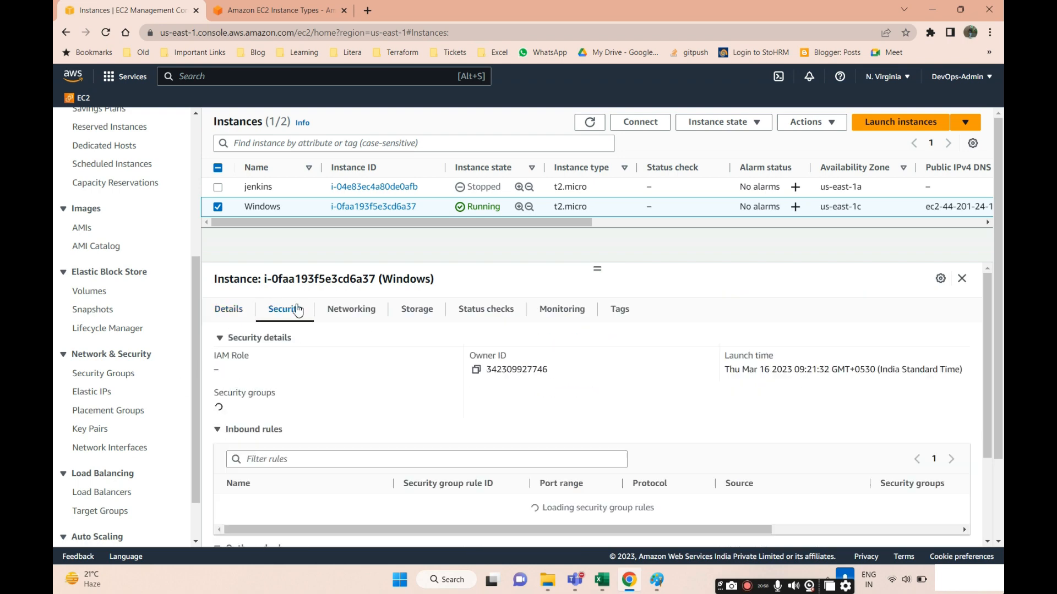
scroll(313, 429, down, 1)
scroll(312, 430, down, 2)
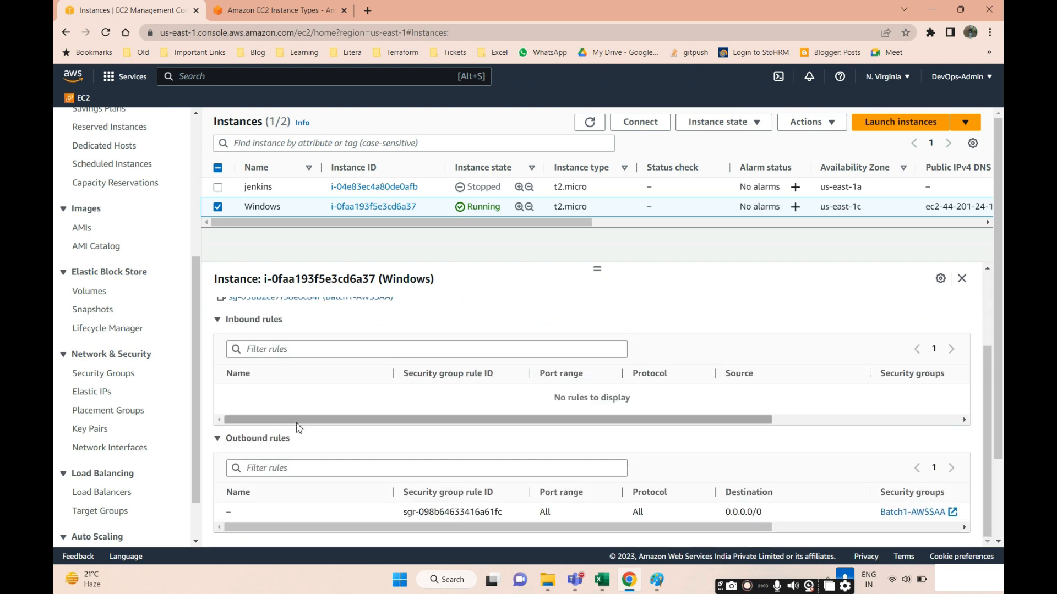
scroll(462, 404, up, 3)
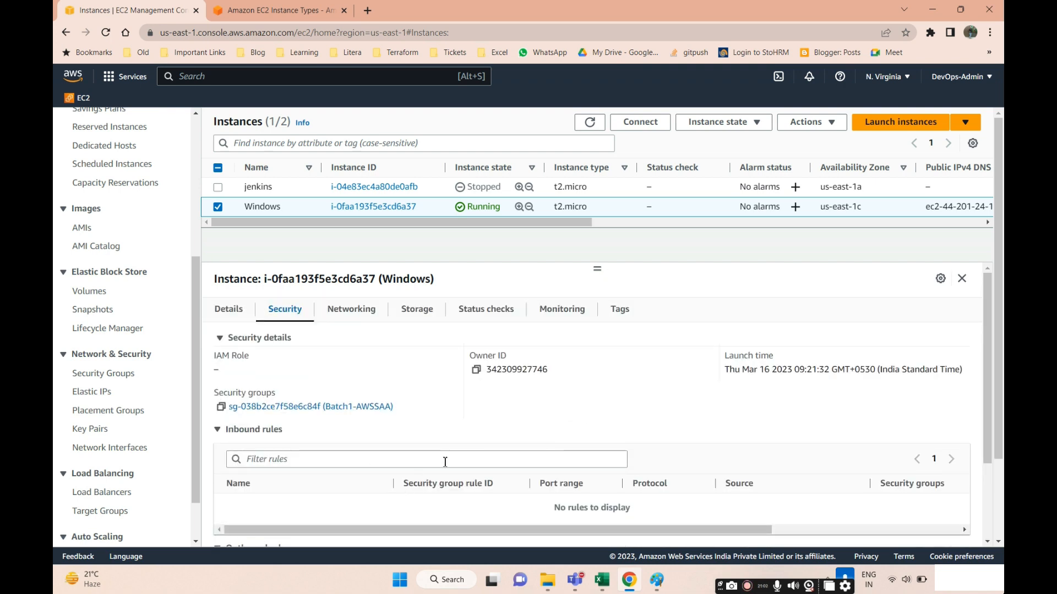
scroll(551, 499, down, 1)
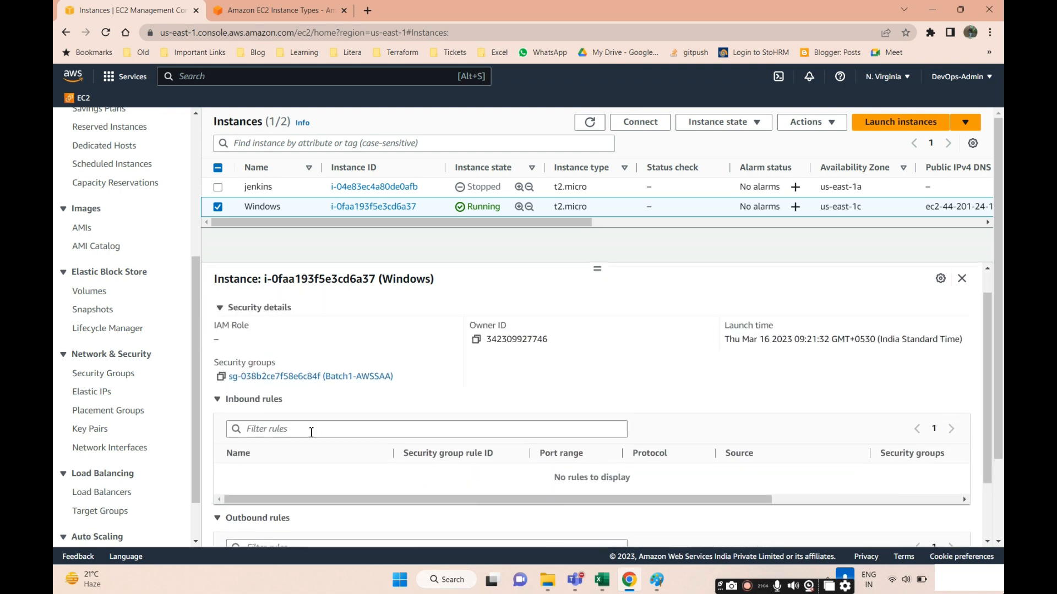
scroll(309, 430, up, 1)
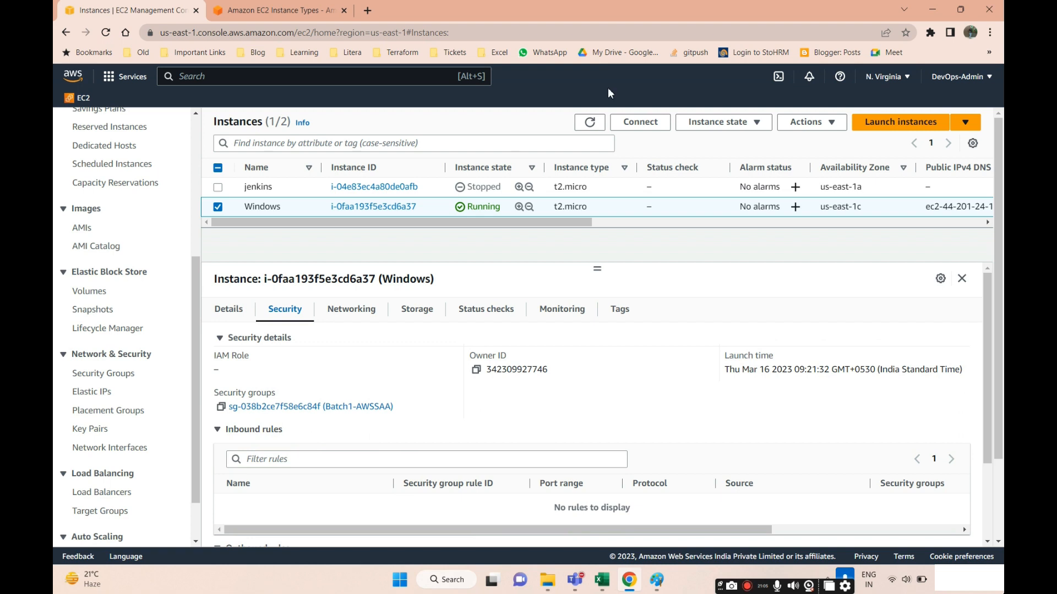
Step: Refresh the instances list, reselect the Windows instance and check its status check
click(590, 121)
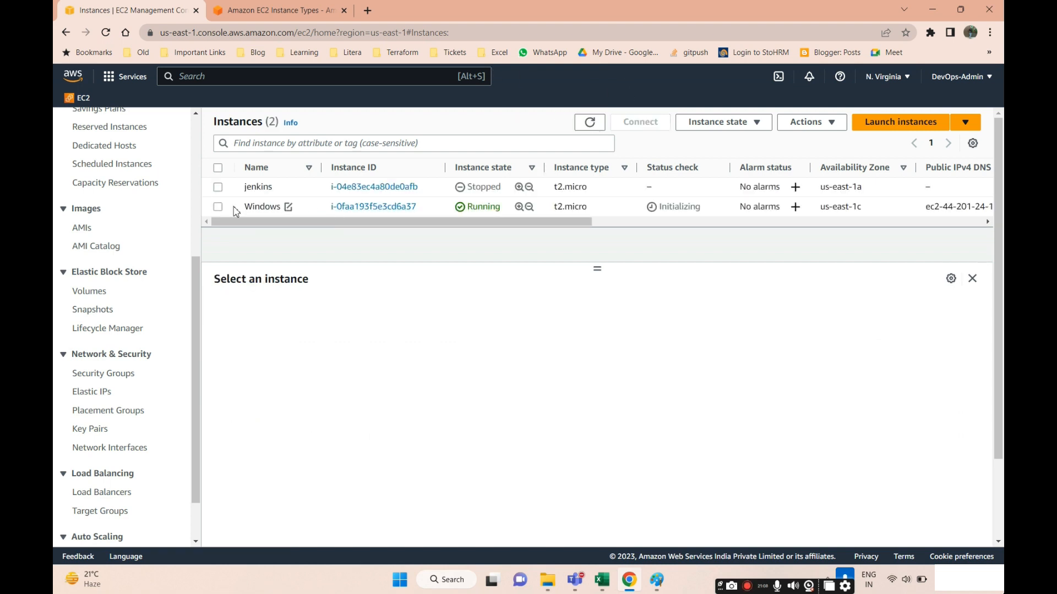
click(236, 212)
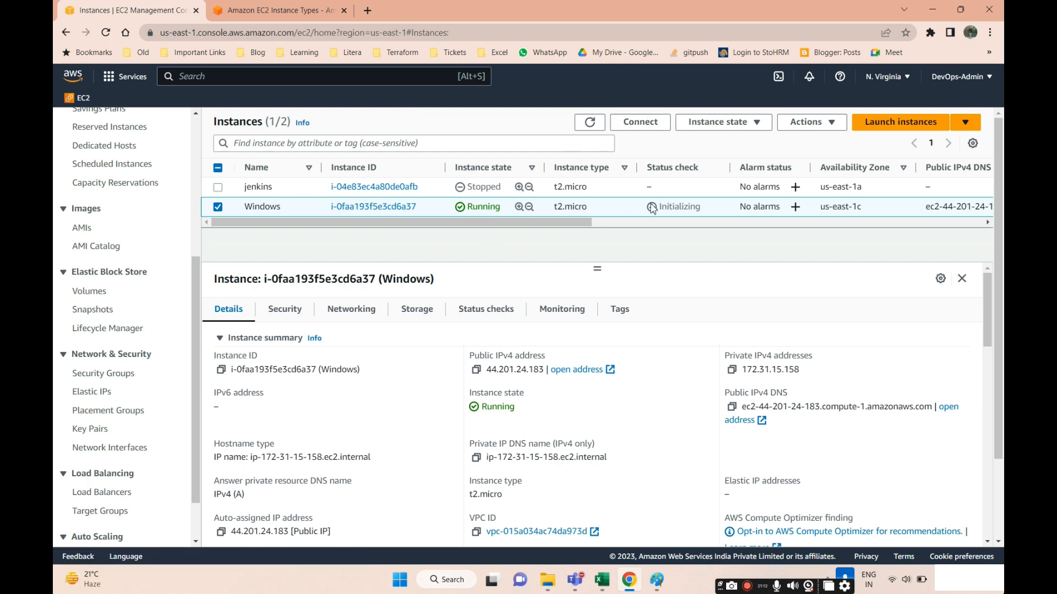
drag(637, 211, 699, 208)
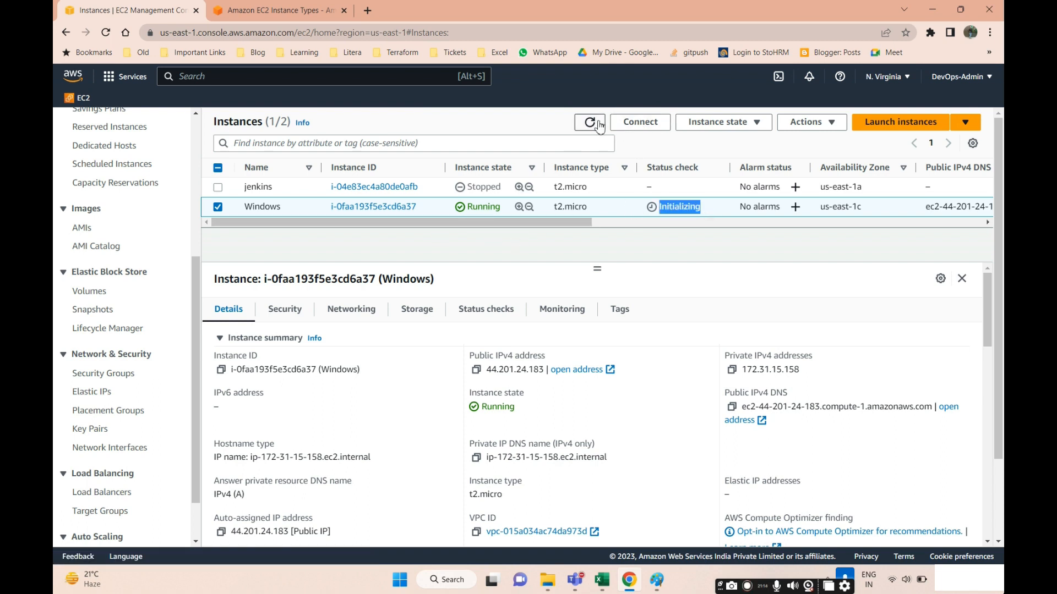
Step: Open the connection page for the Windows instance and look through the RDP client options
click(634, 126)
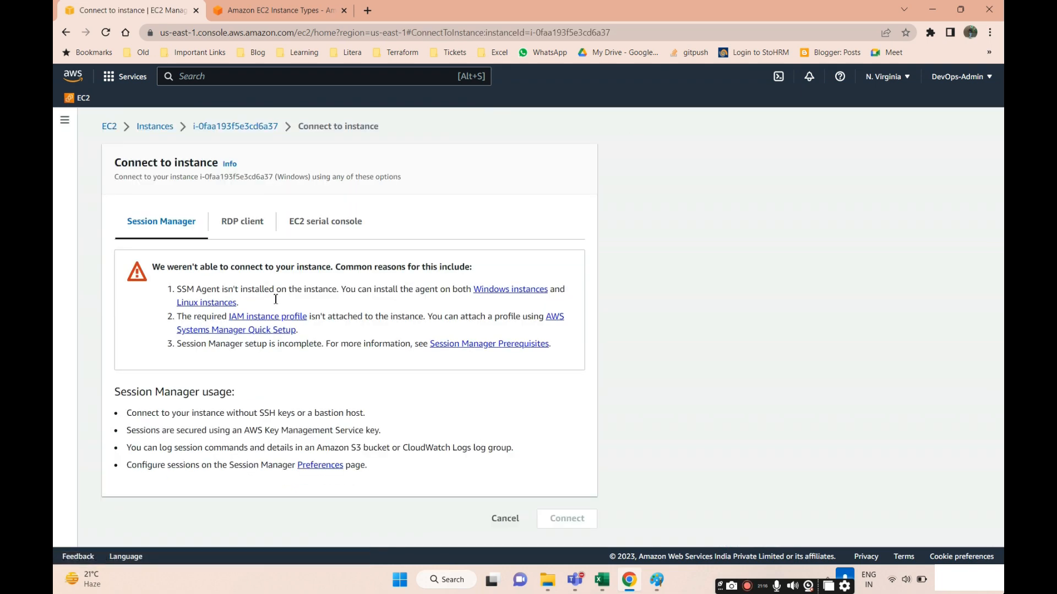
click(242, 225)
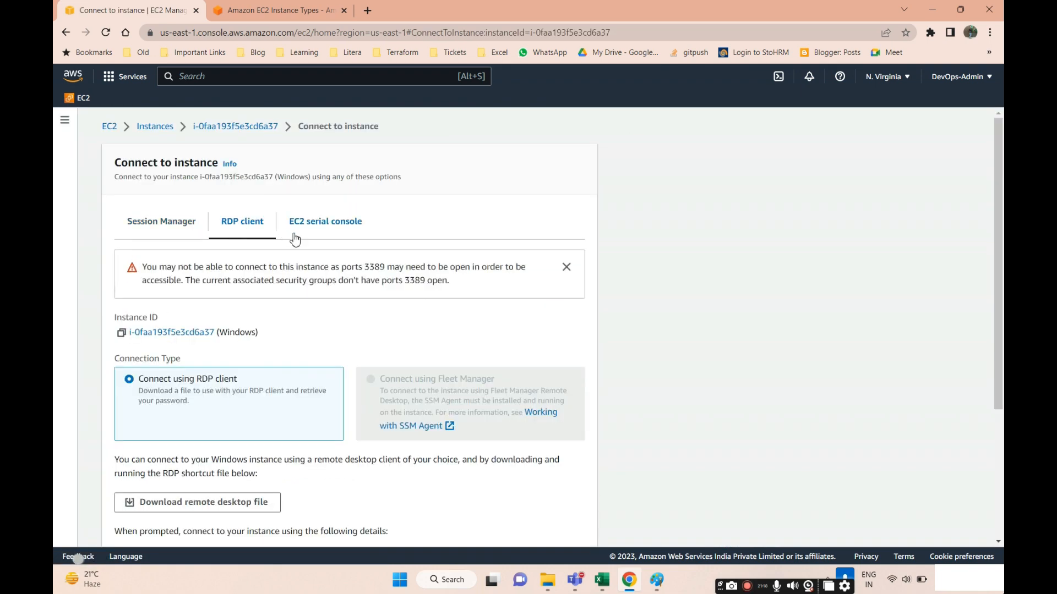
scroll(248, 352, down, 3)
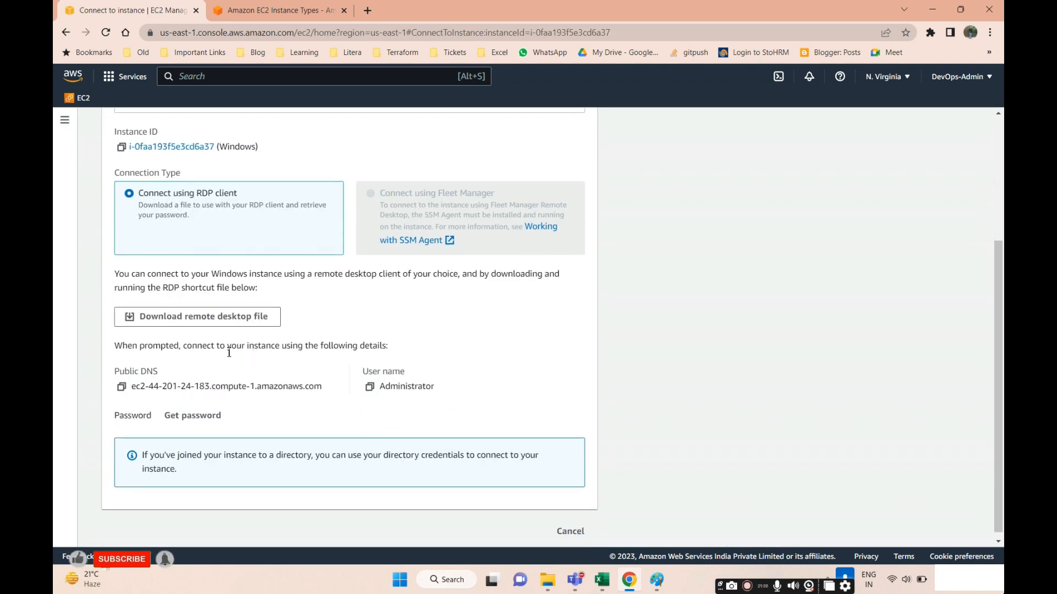
scroll(229, 353, up, 3)
Step: Reopen the connection page from the instance's own detail page and review the RDP client's public DNS, user name and password option
click(250, 127)
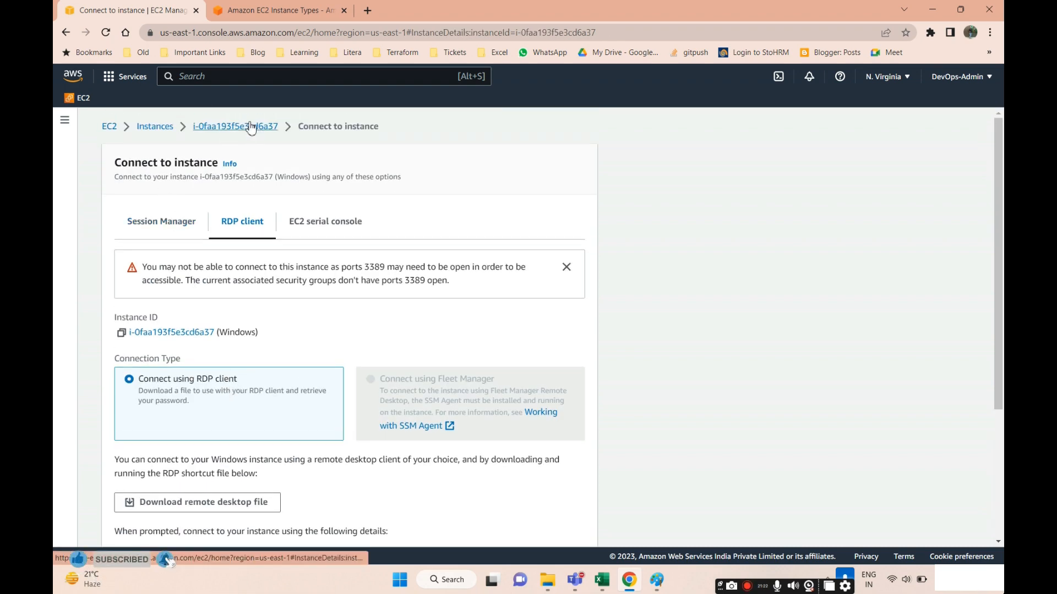
click(761, 156)
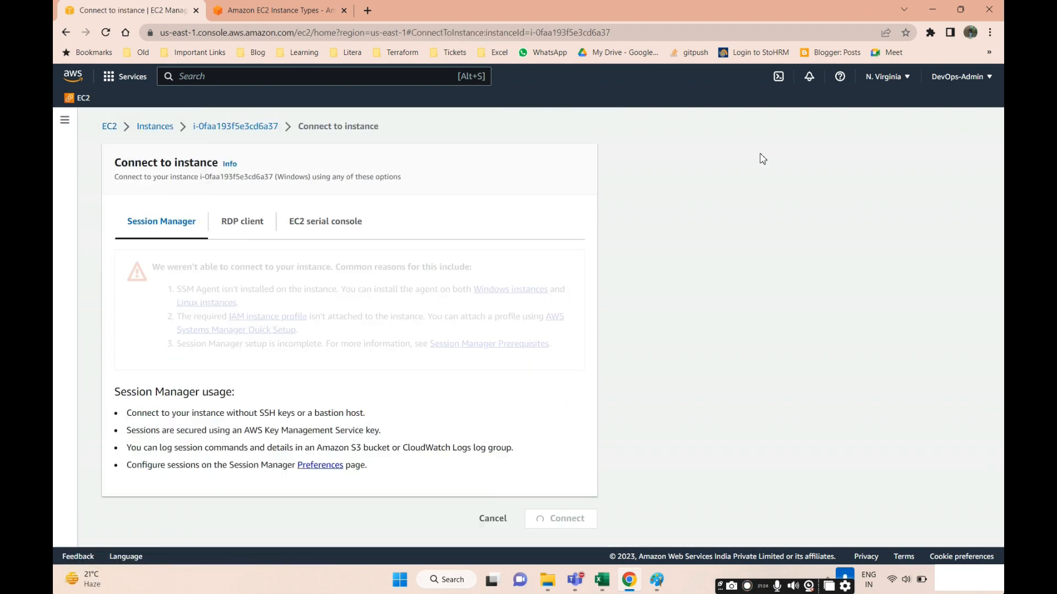
click(243, 232)
scroll(240, 308, down, 2)
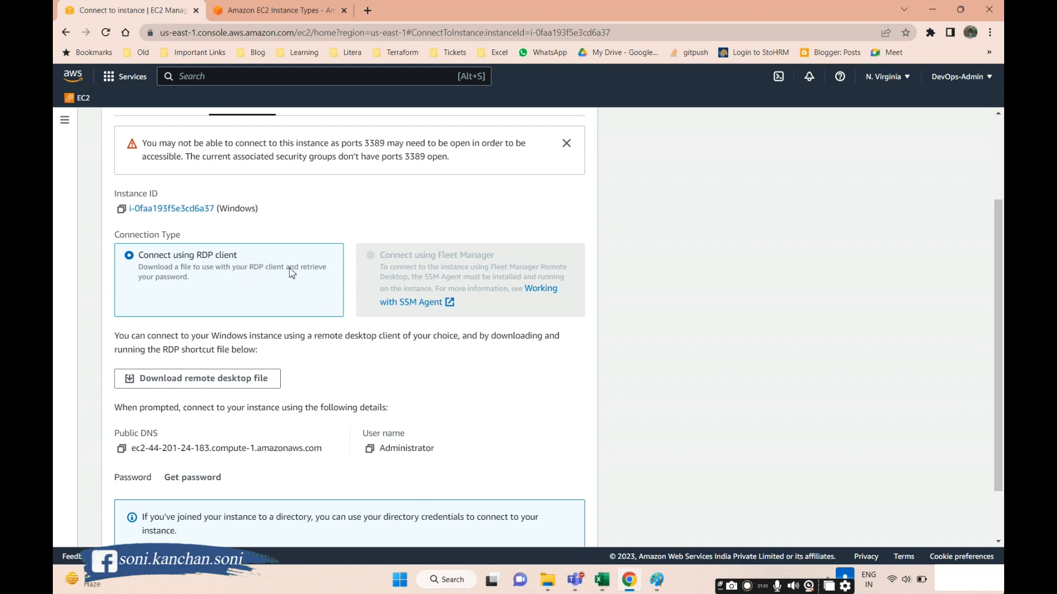
scroll(292, 273, down, 2)
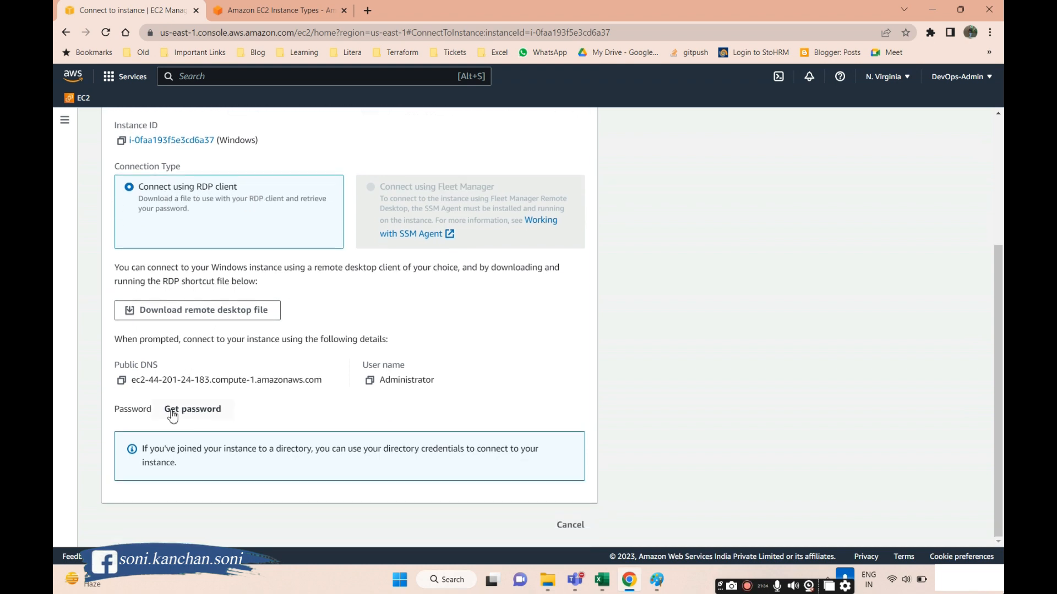
click(172, 414)
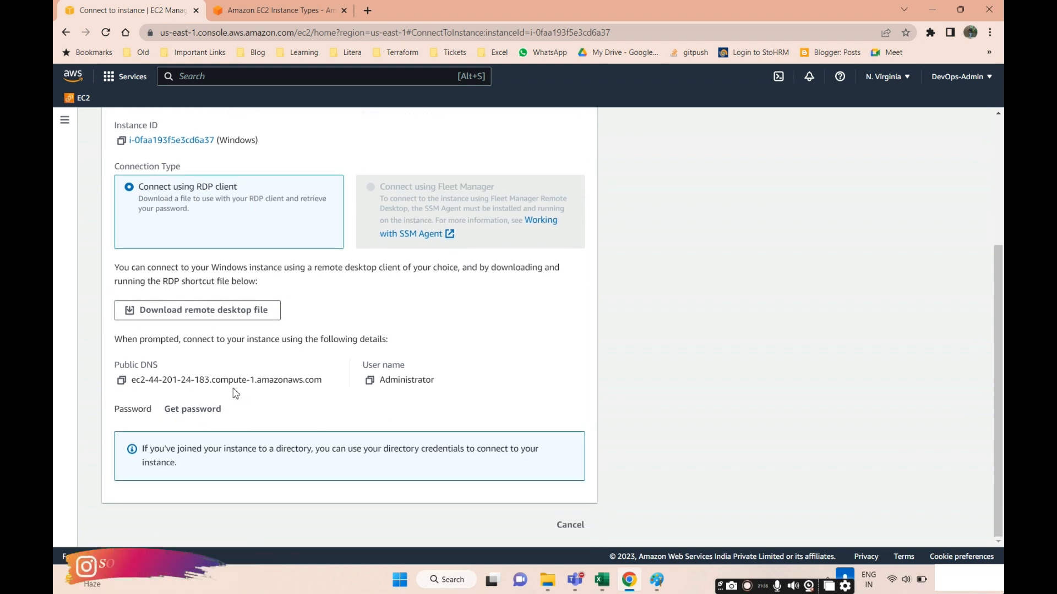
drag(134, 380, 324, 380)
drag(398, 380, 446, 385)
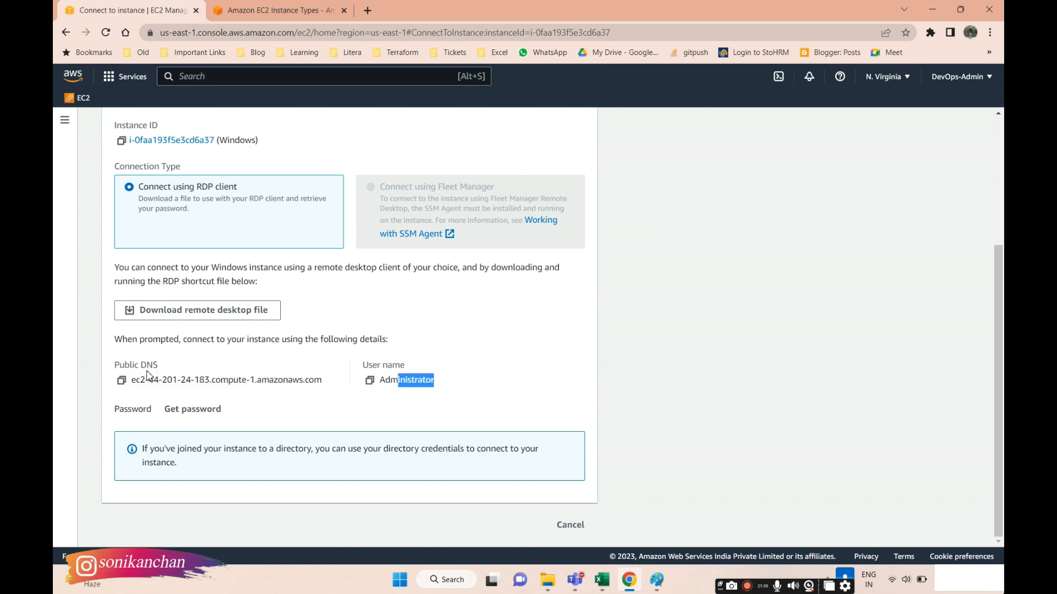
Step: Start retrieving the Windows password and upload AWSSAA-Batch.pem as the private key matching the instance's key pair
click(198, 410)
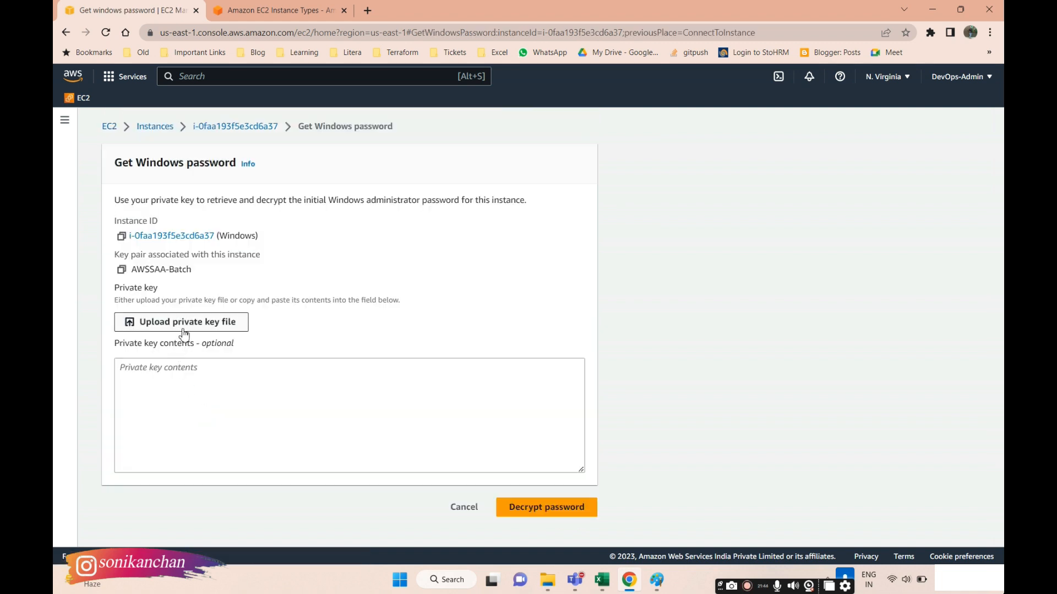
click(183, 322)
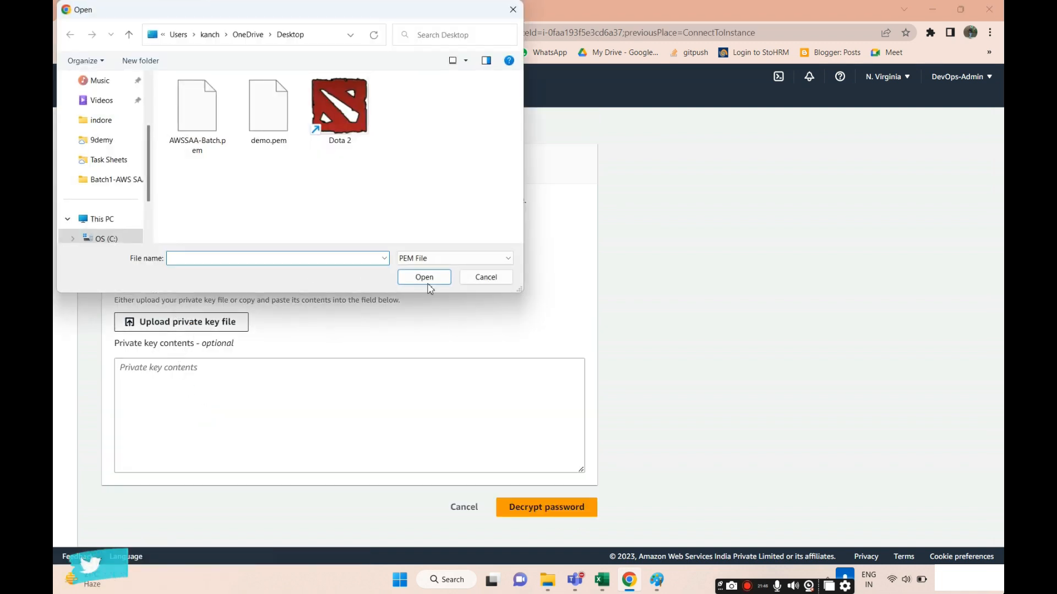
click(462, 274)
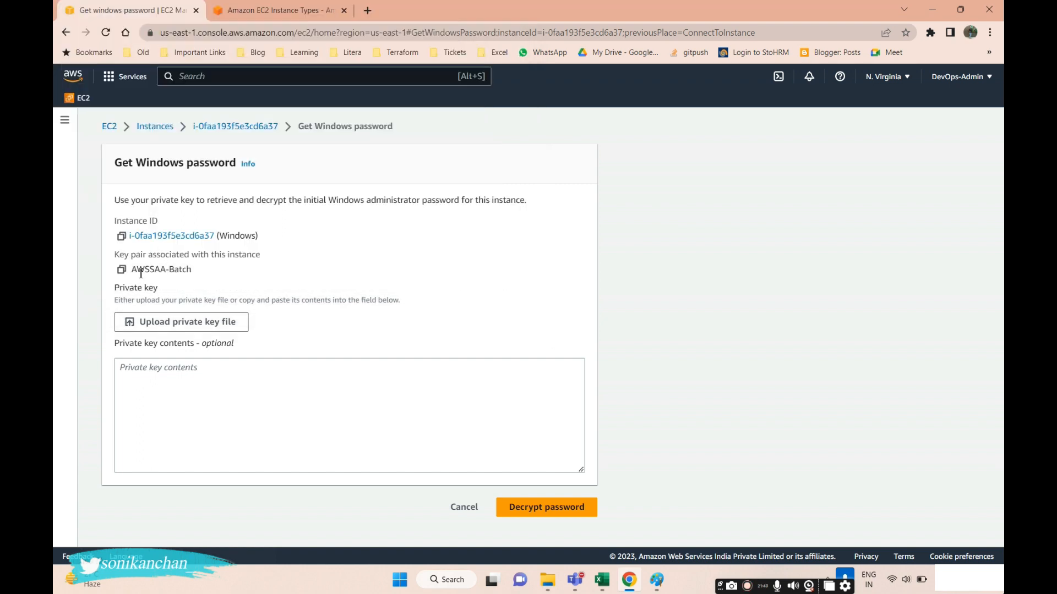
drag(138, 269, 191, 270)
click(186, 323)
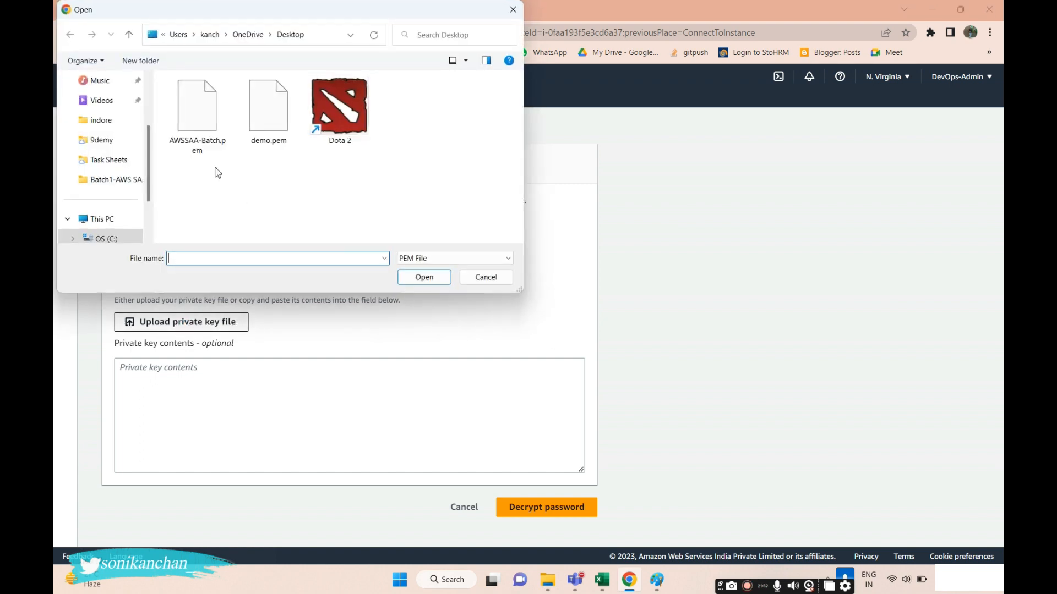
click(207, 133)
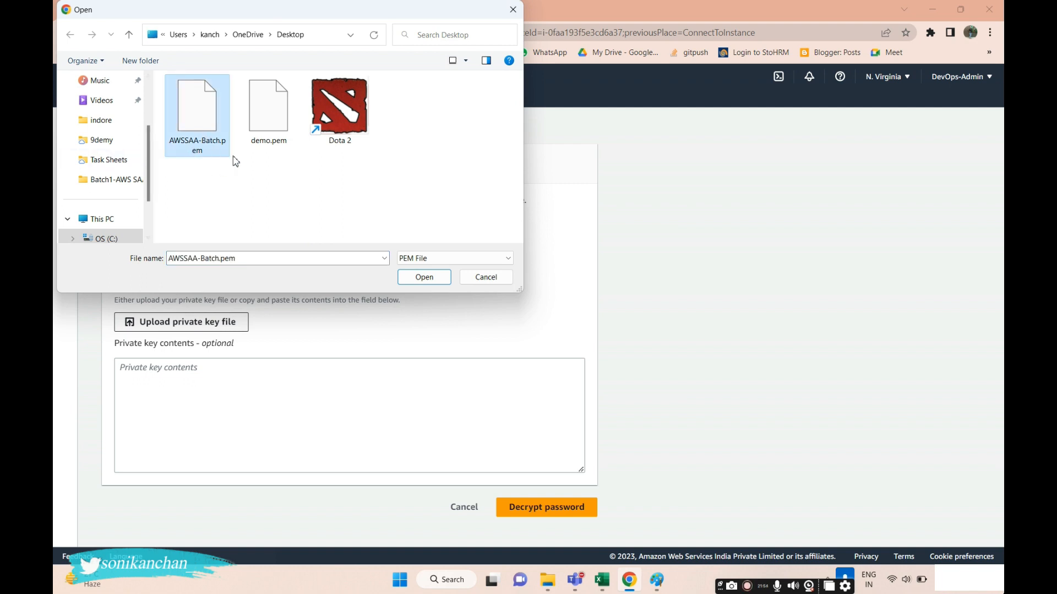
click(424, 277)
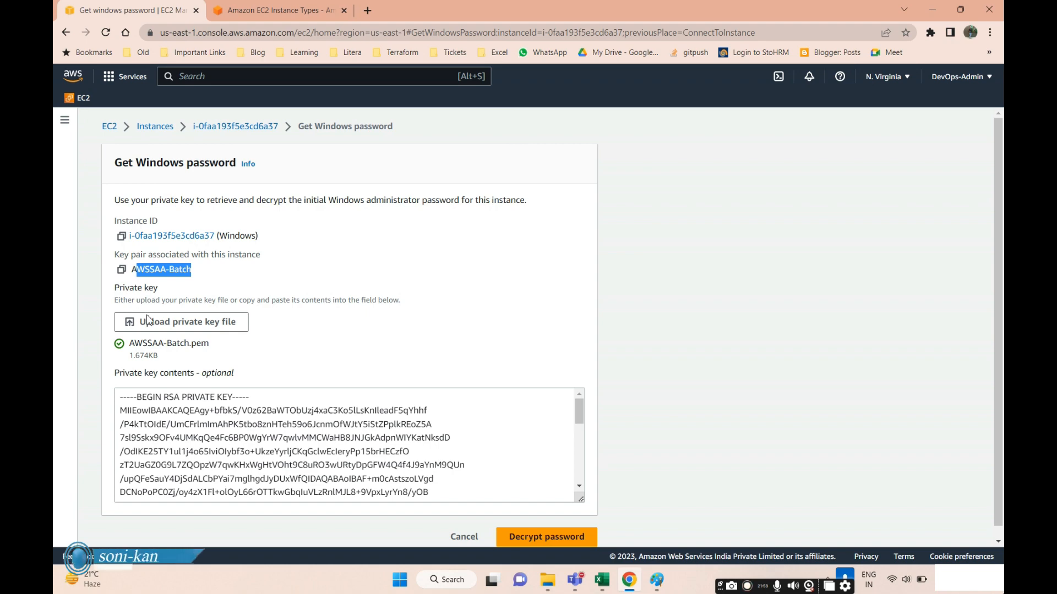
Step: Decrypt the Windows administrator password with the uploaded private key and review the resulting RDP connection details
click(136, 272)
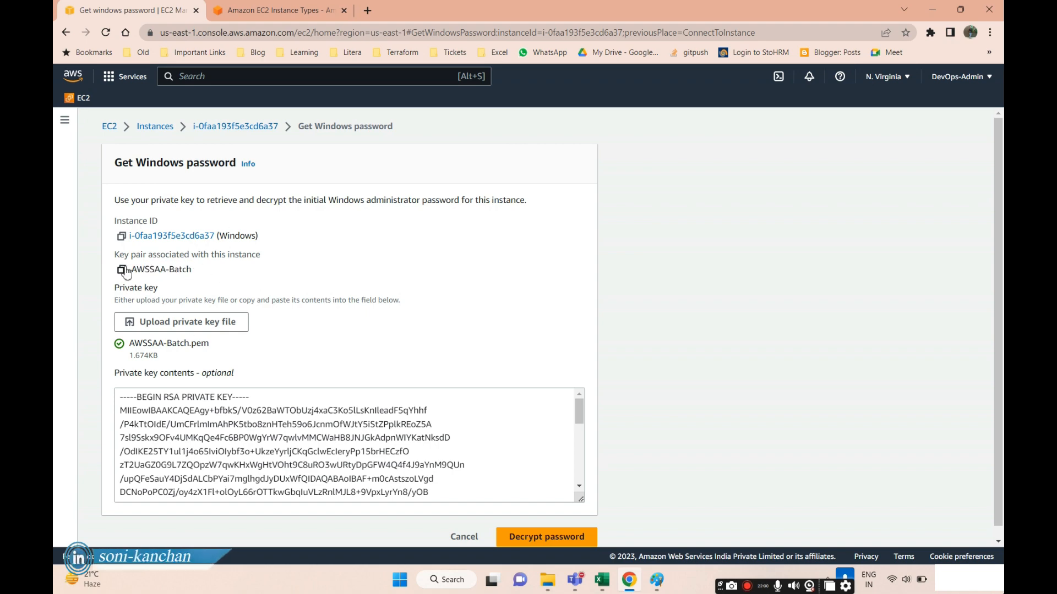
scroll(456, 475, down, 3)
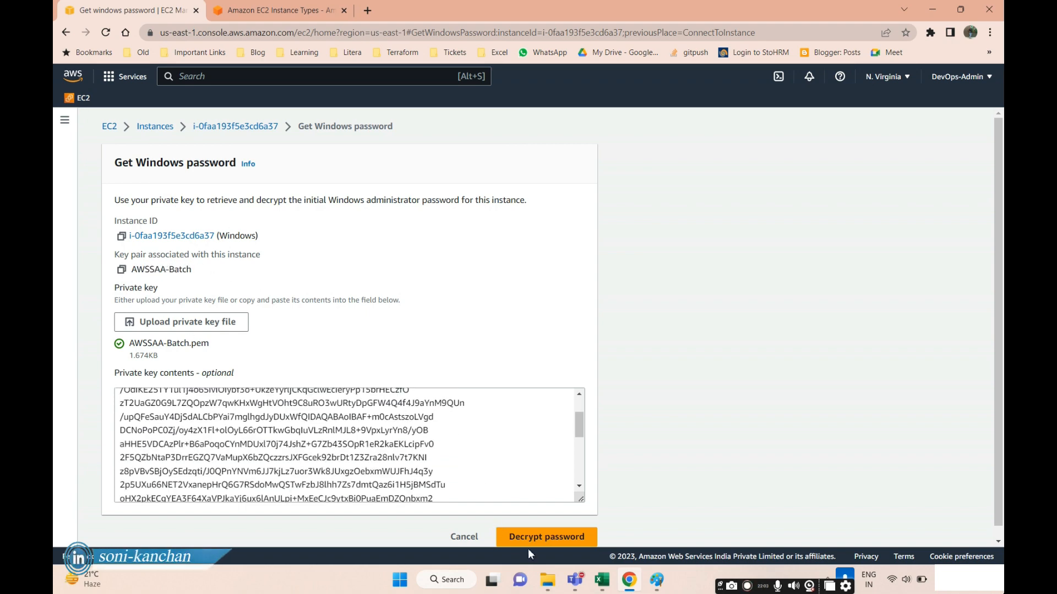
click(536, 539)
scroll(452, 495, down, 4)
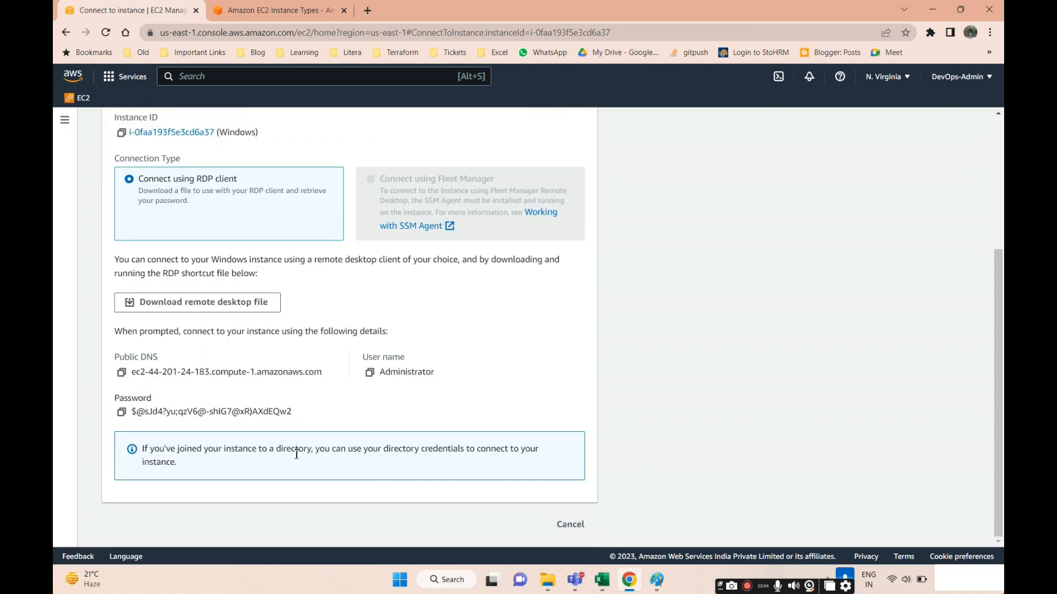
scroll(191, 430, up, 4)
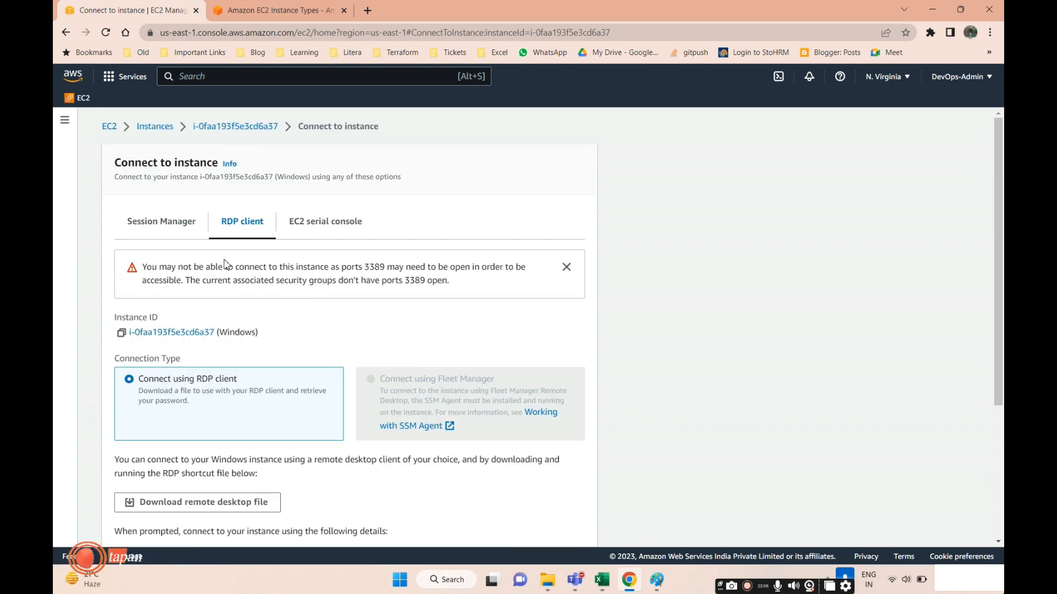
Step: Review the instance's RDP connection details and open the Windows Remote Desktop Connection app by searching for rdp
scroll(220, 307, down, 3)
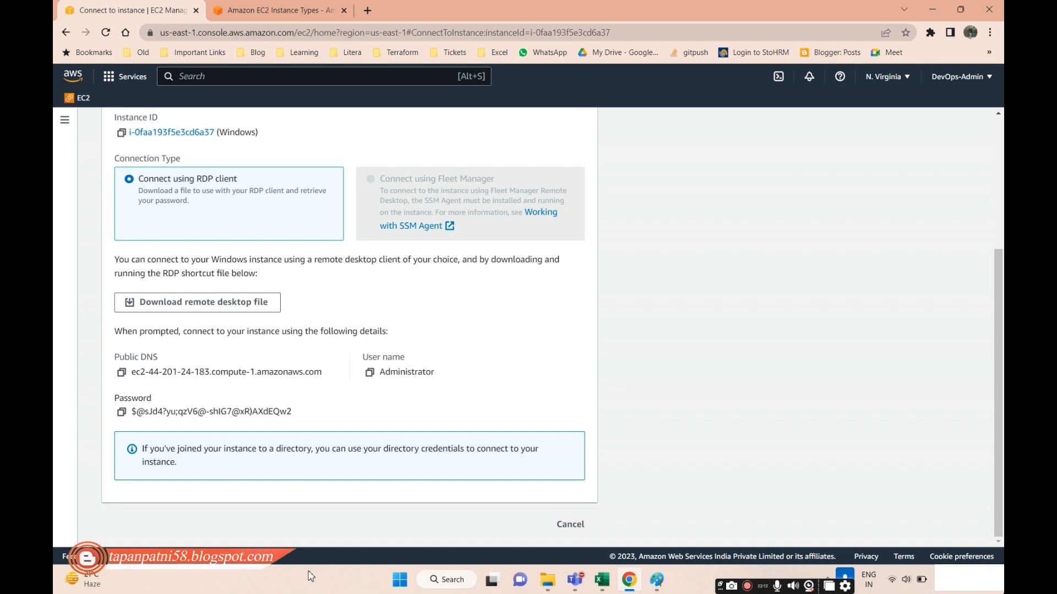
click(450, 580)
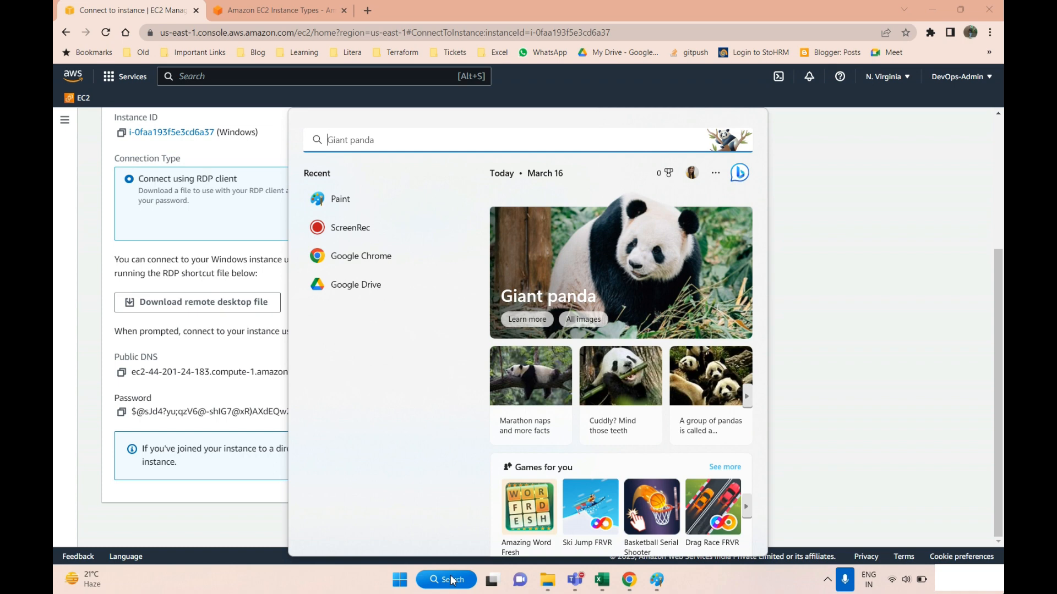
text(rdp)
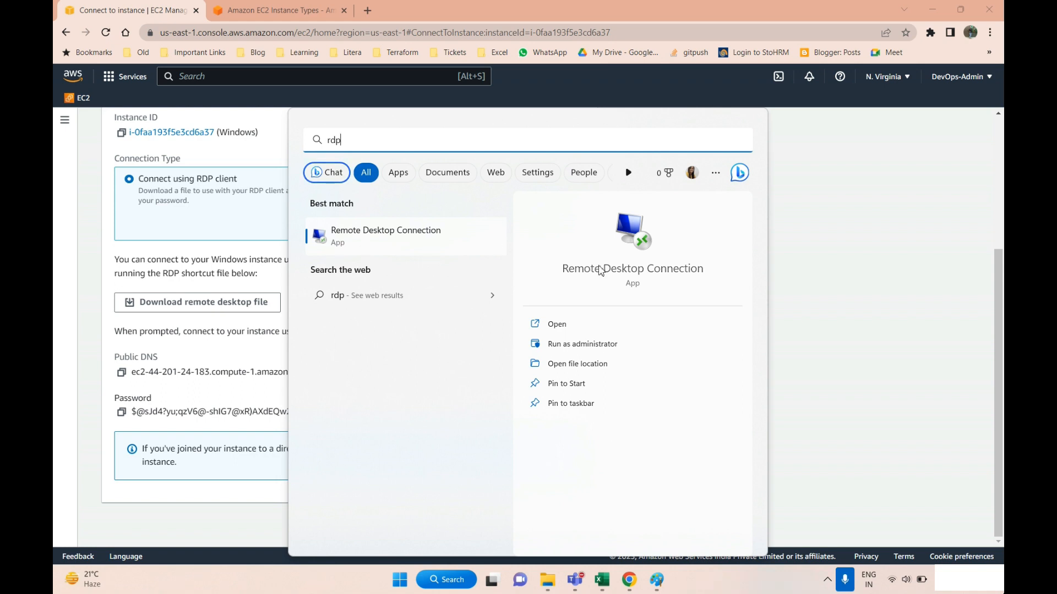
click(427, 246)
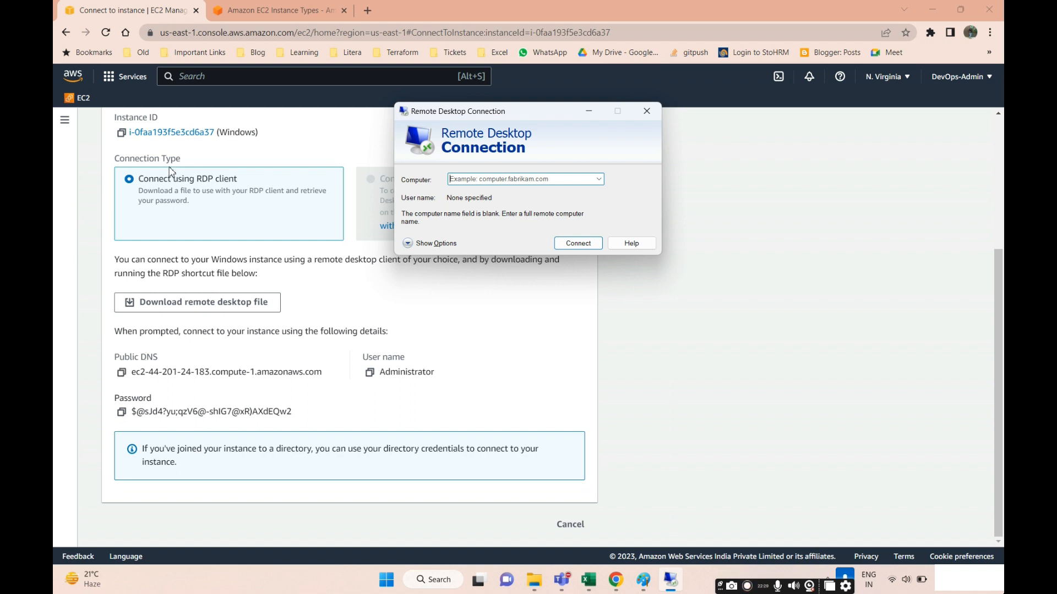
Step: Copy the instance's public DNS into Remote Desktop Connection as the computer, ec2-44-201-24-183.compute-1.amazonaws.com, and try to connect
click(122, 373)
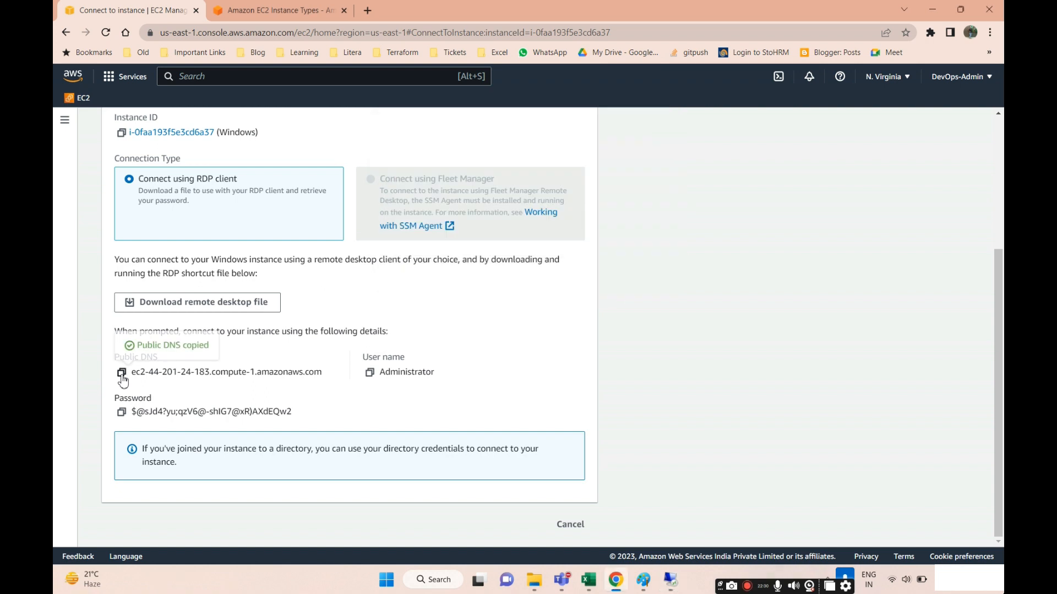
key(alt+Tab)
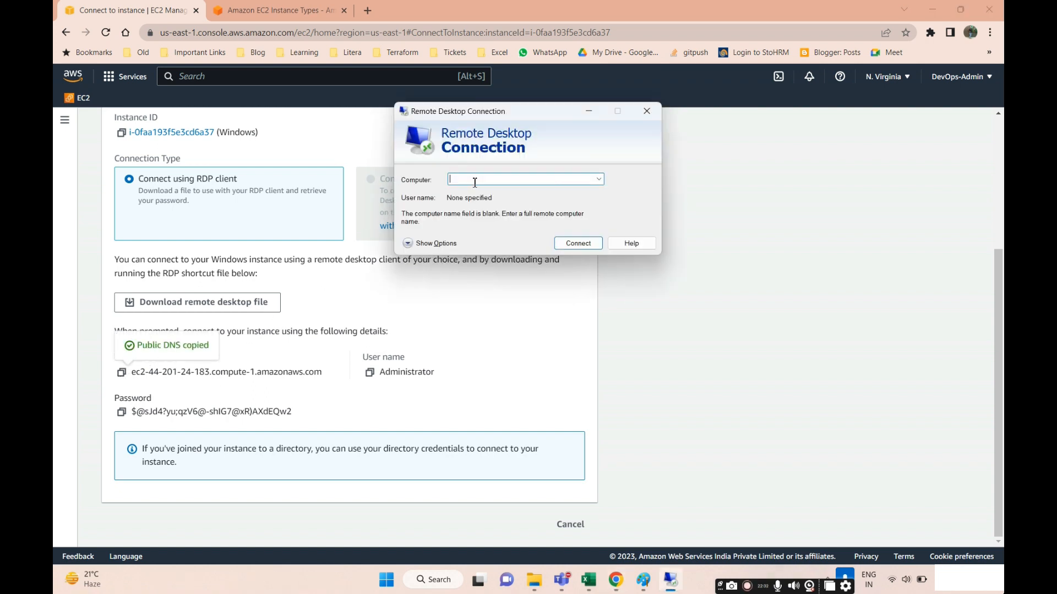
key(ctrl+v)
click(577, 243)
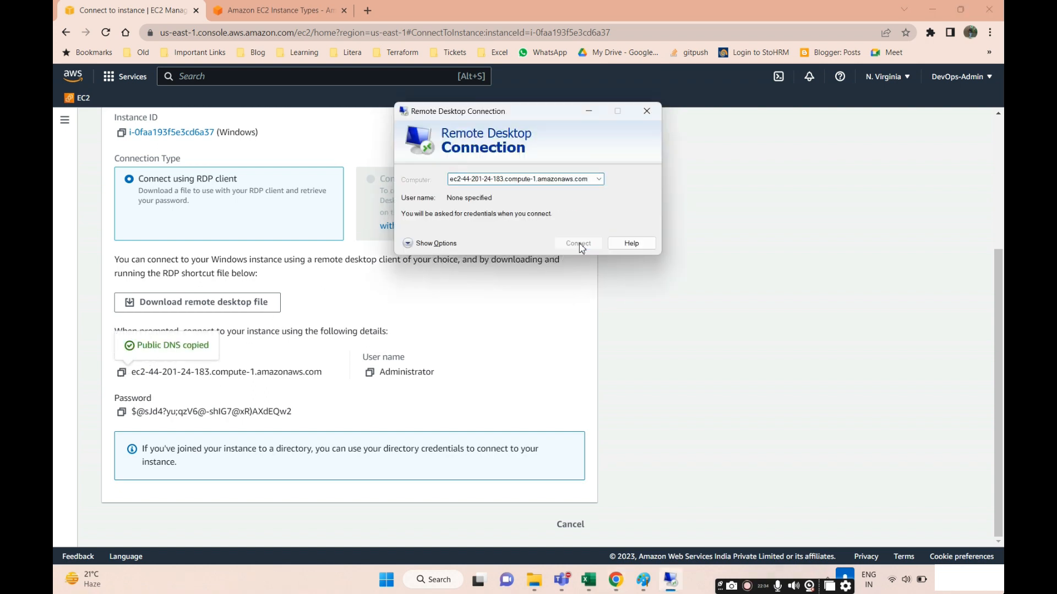
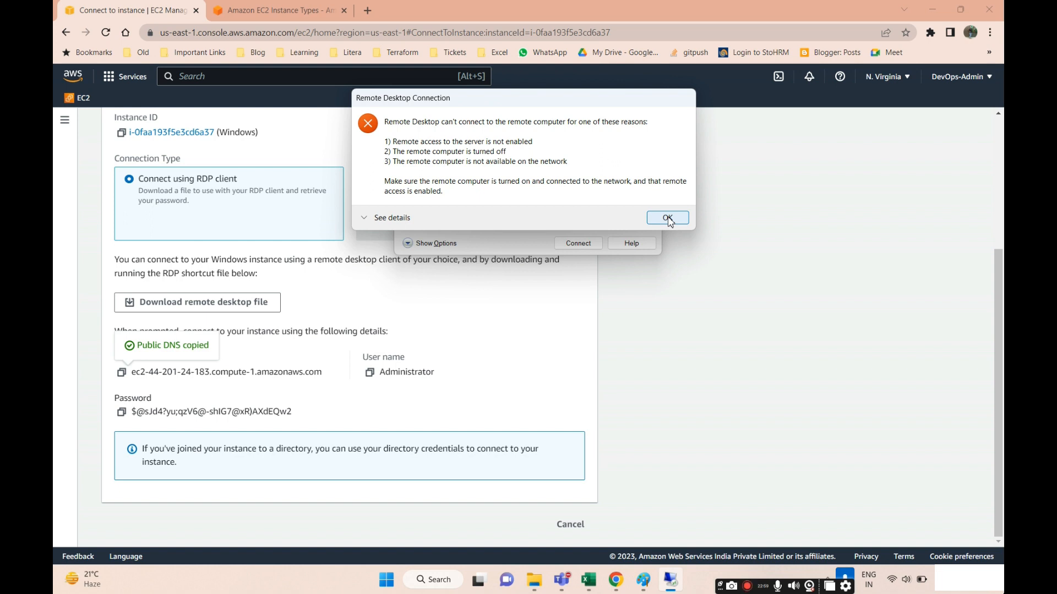
click(667, 219)
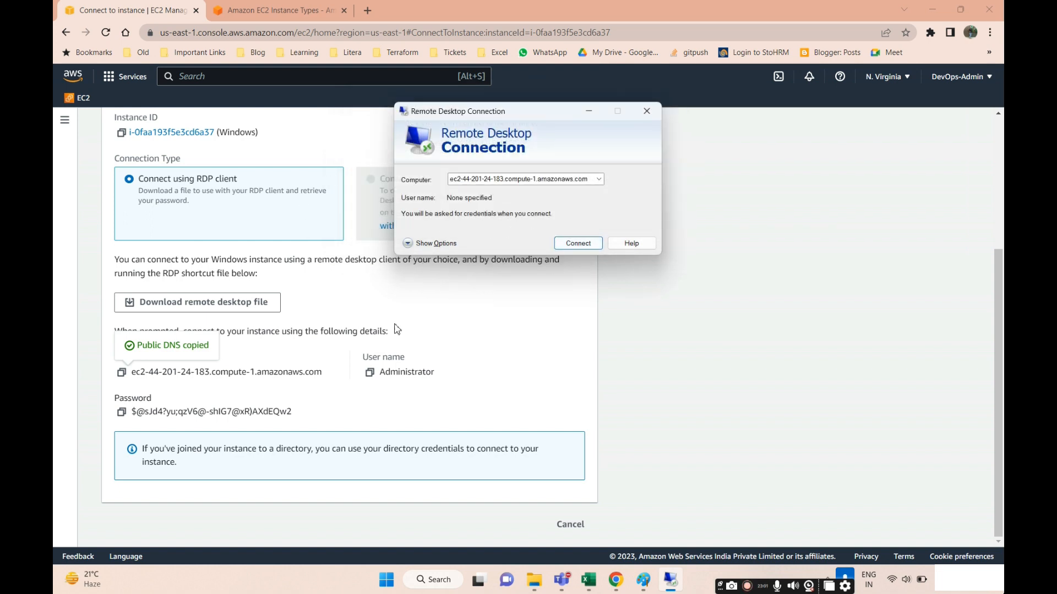
Step: Return to the EC2 console in the browser and open the Security Groups list in a separate browser tab
click(66, 117)
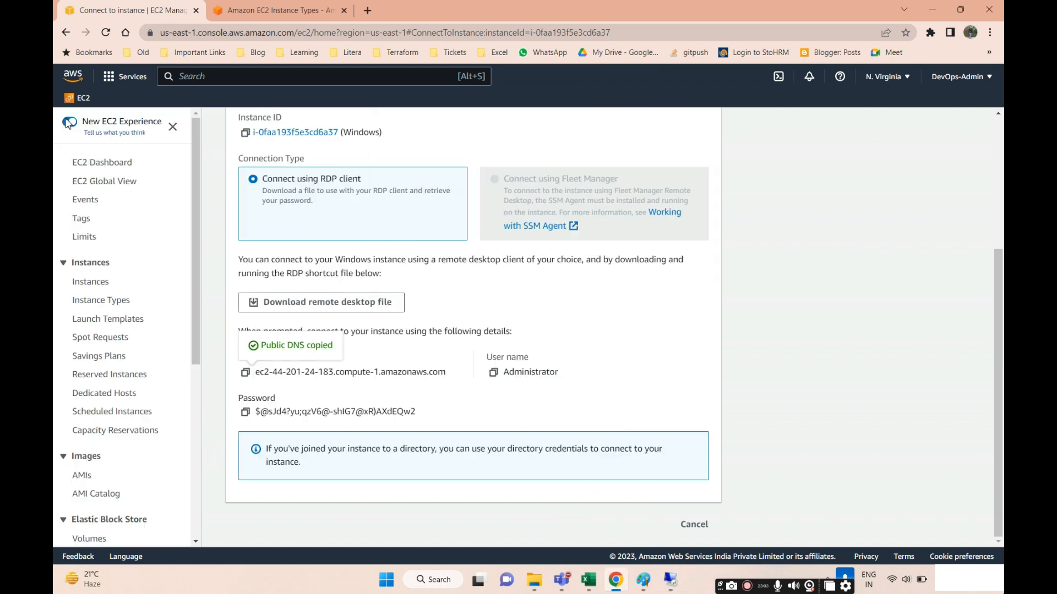
scroll(99, 404, down, 5)
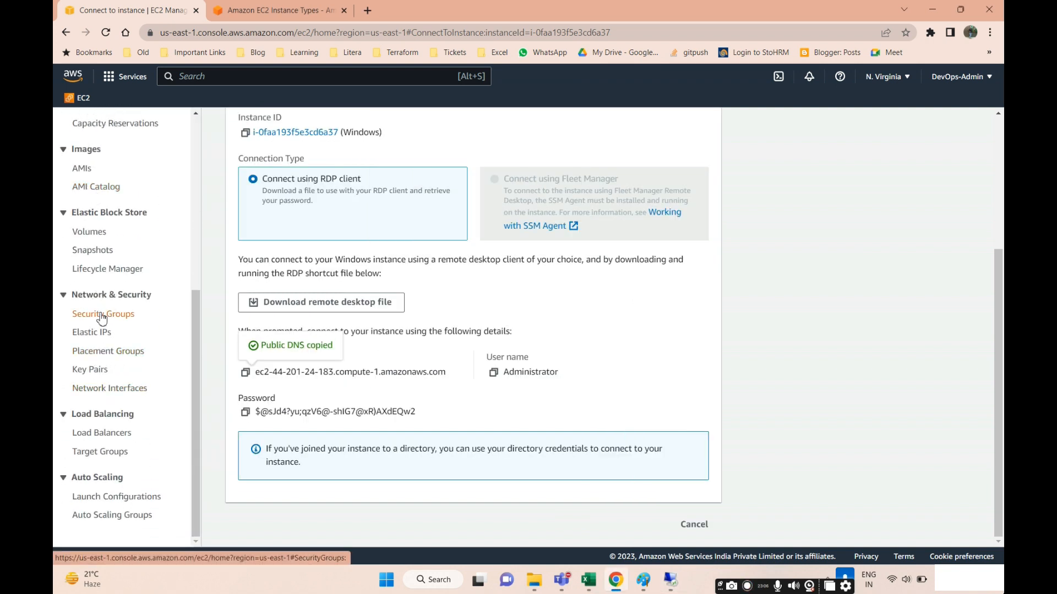
scroll(329, 173, up, 4)
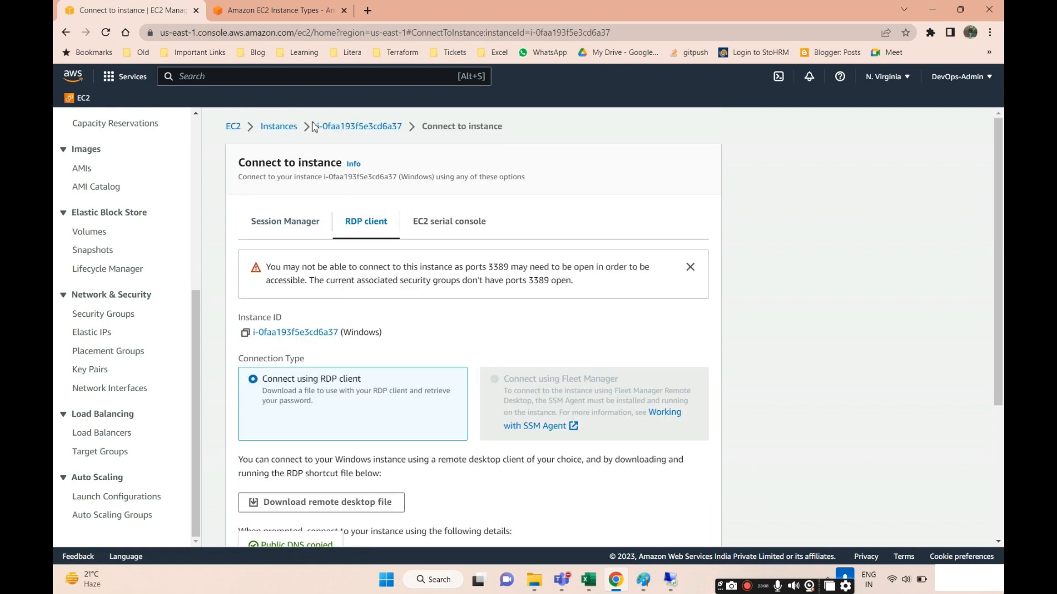
right_click(94, 313)
click(134, 327)
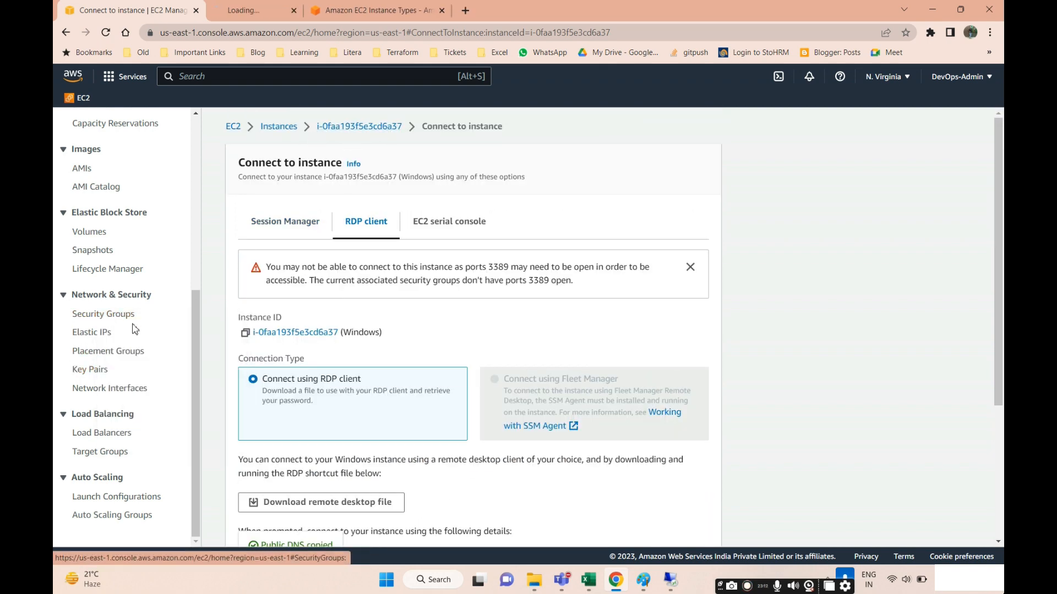
click(261, 16)
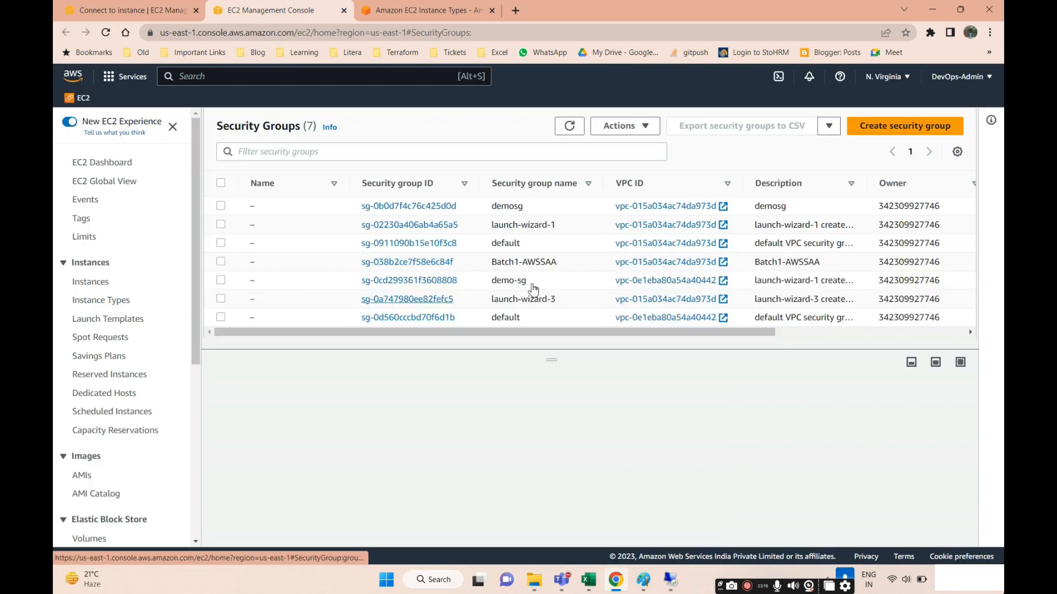
Step: Select the Batch1-AWSSAA security group, enlarge its details area and show its inbound rules
drag(497, 264, 556, 264)
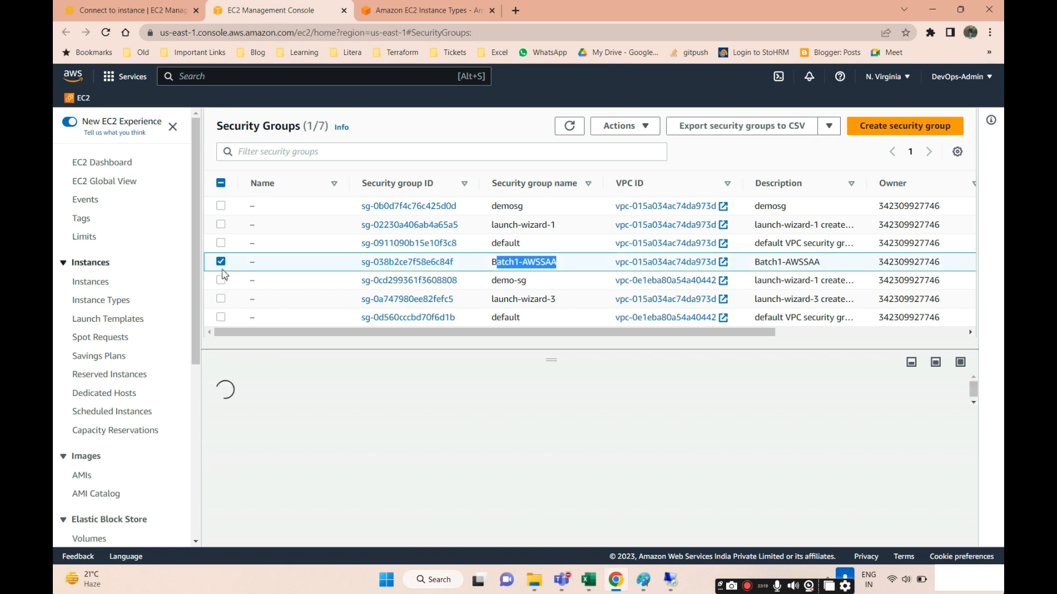
scroll(331, 392, down, 1)
scroll(310, 389, up, 1)
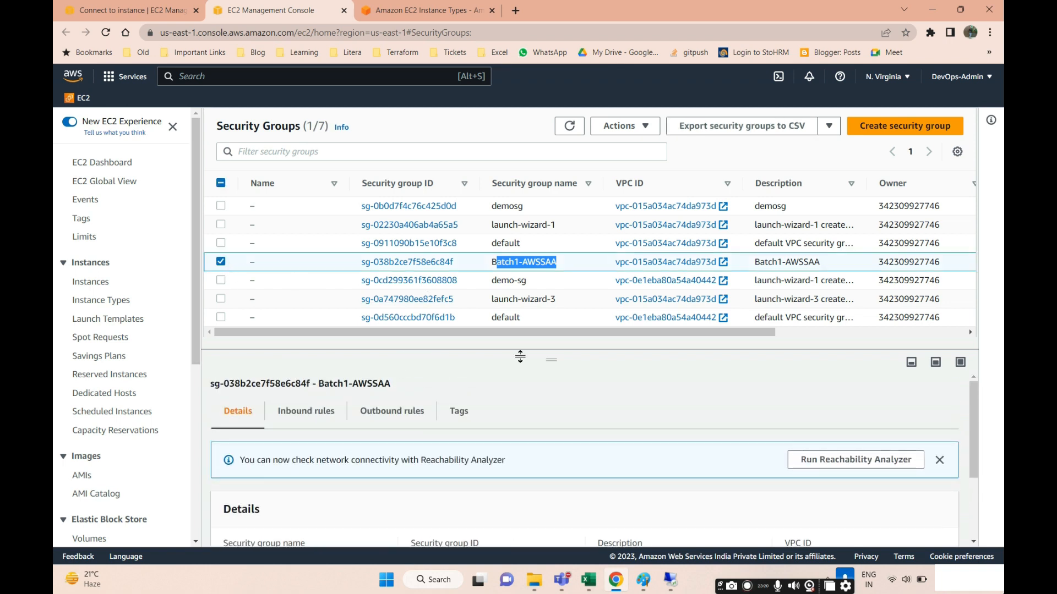
drag(541, 358, 542, 277)
click(318, 342)
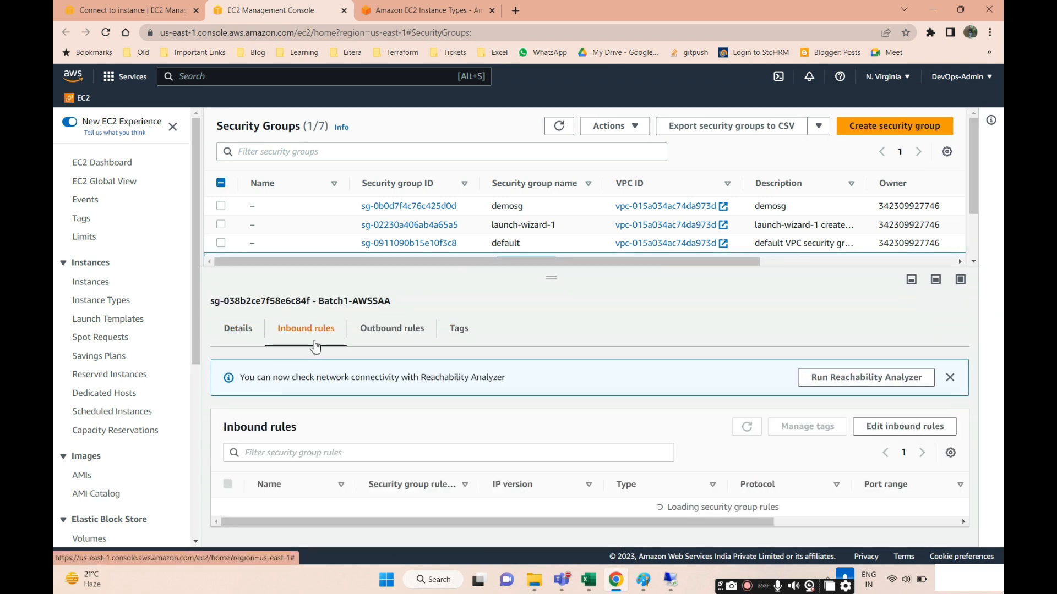
Step: Compare the inbound and outbound rules of Batch1-AWSSAA, checking the outbound rule's type, port range and destination
click(407, 339)
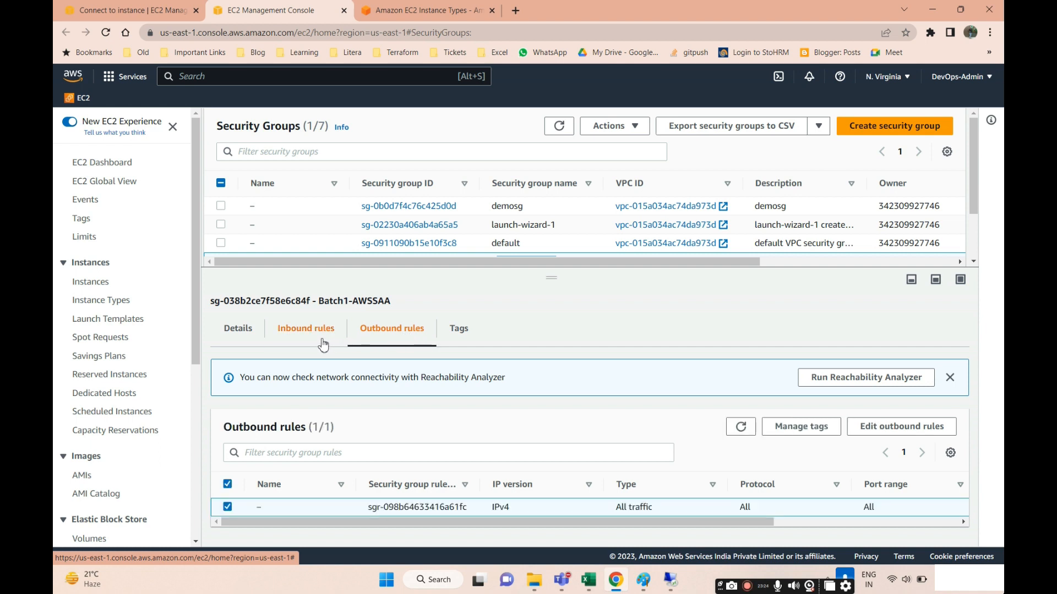
click(323, 345)
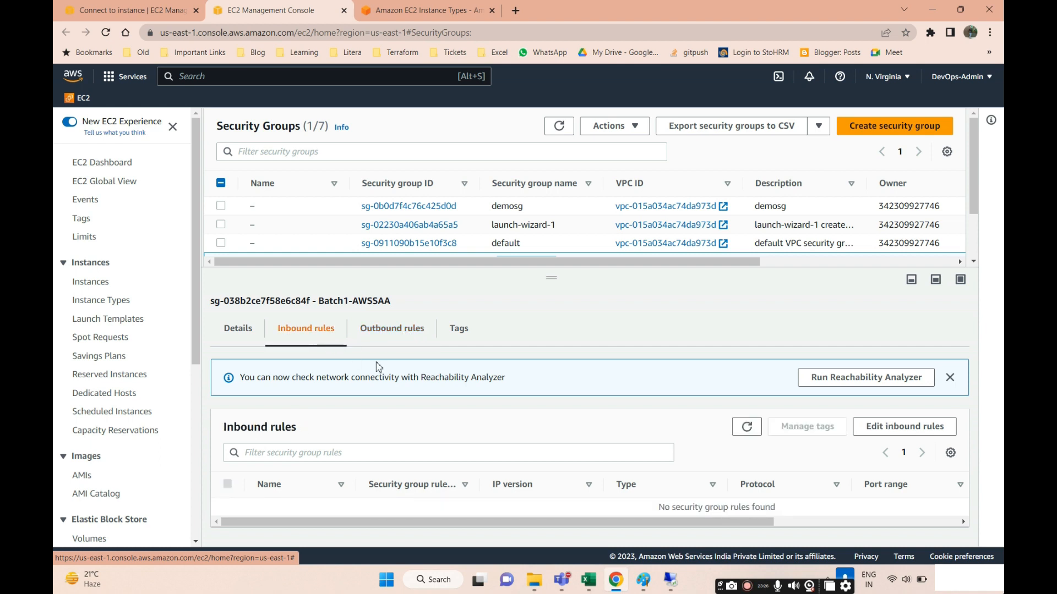
click(389, 340)
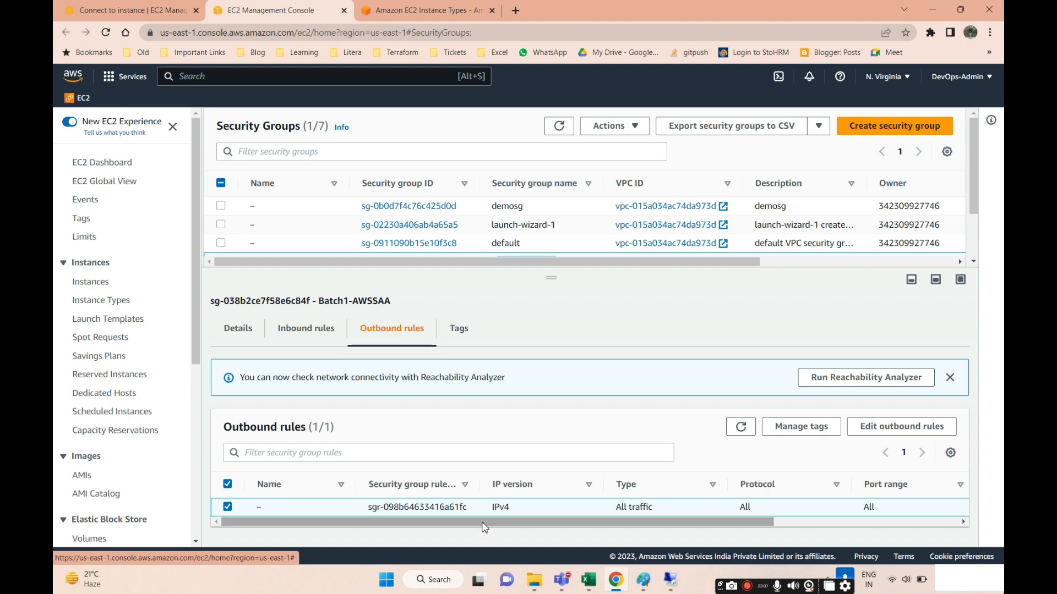
drag(506, 523, 614, 529)
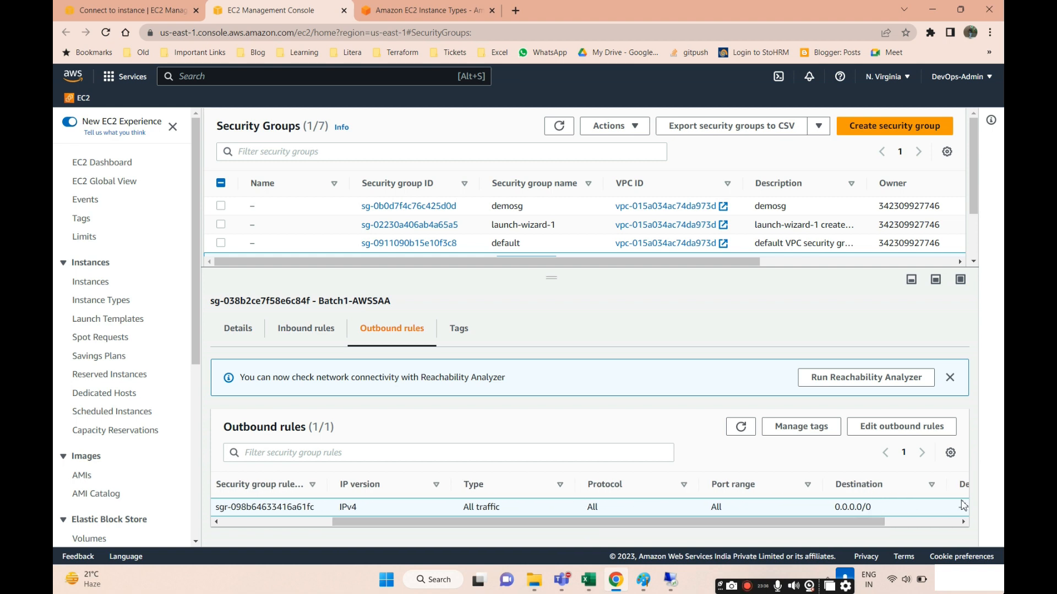
drag(852, 525, 556, 530)
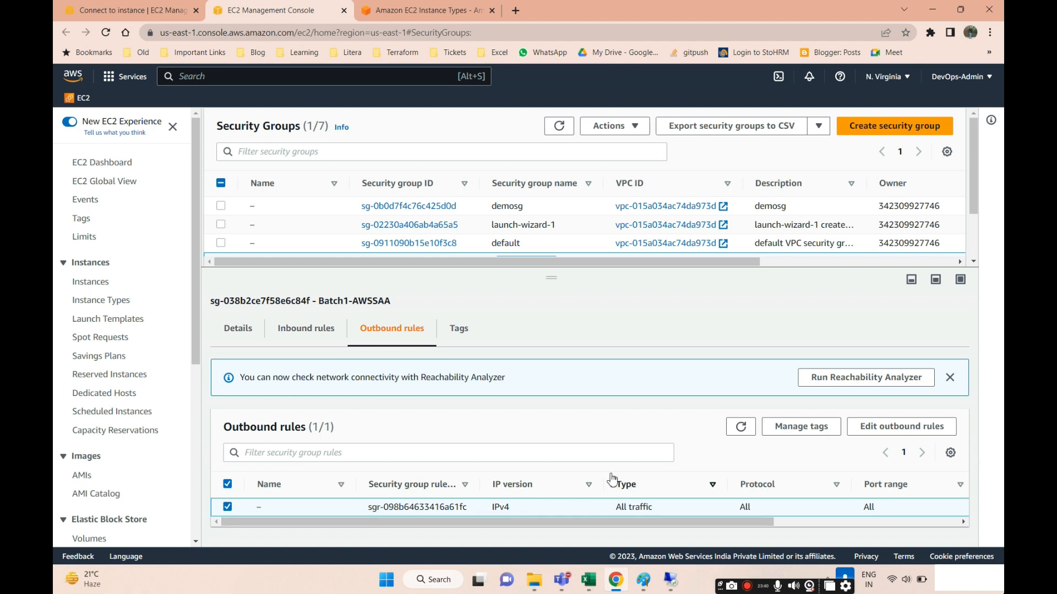
click(300, 342)
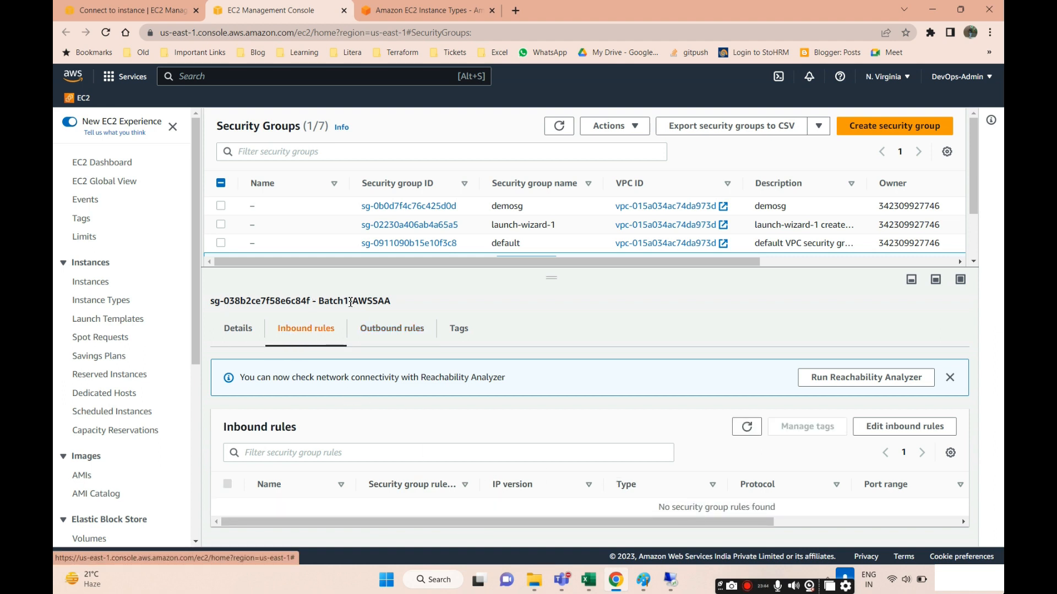
Step: Start editing the inbound rules of Batch1-AWSSAA and add a rule, looking up RDP as its type
click(950, 378)
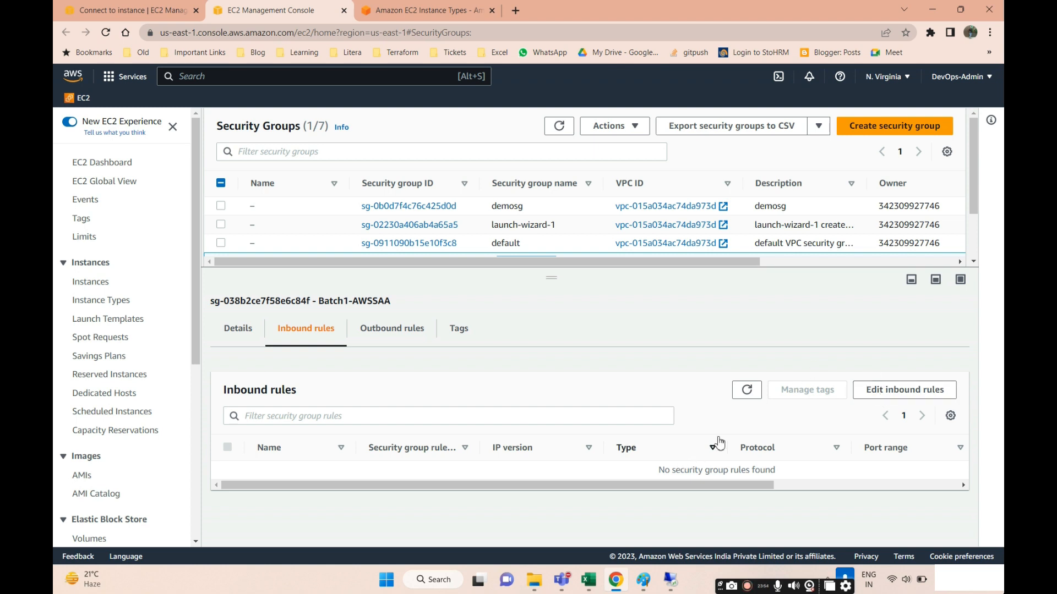
click(900, 394)
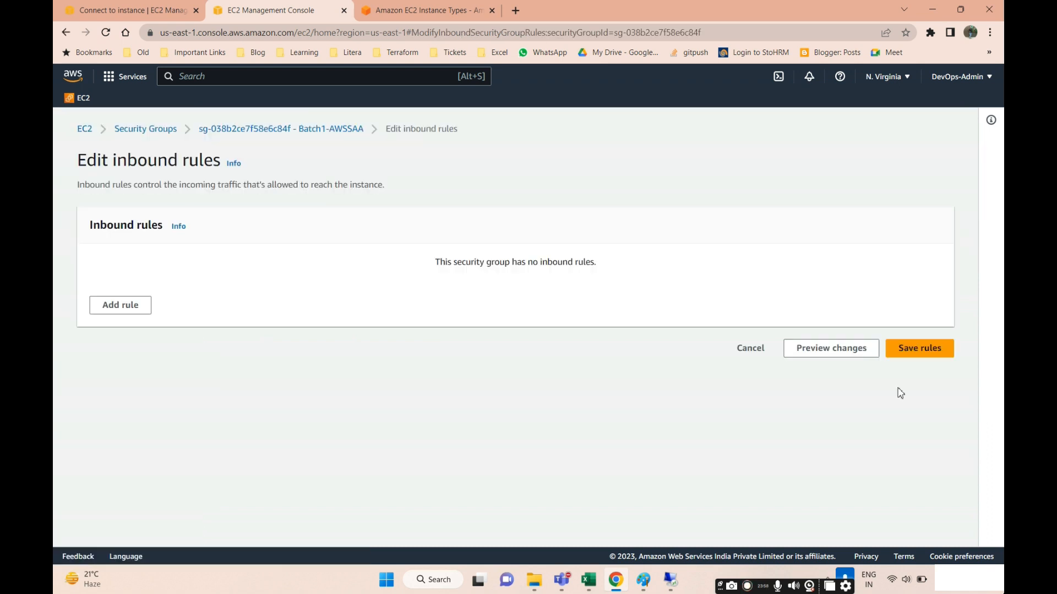
click(122, 305)
click(304, 295)
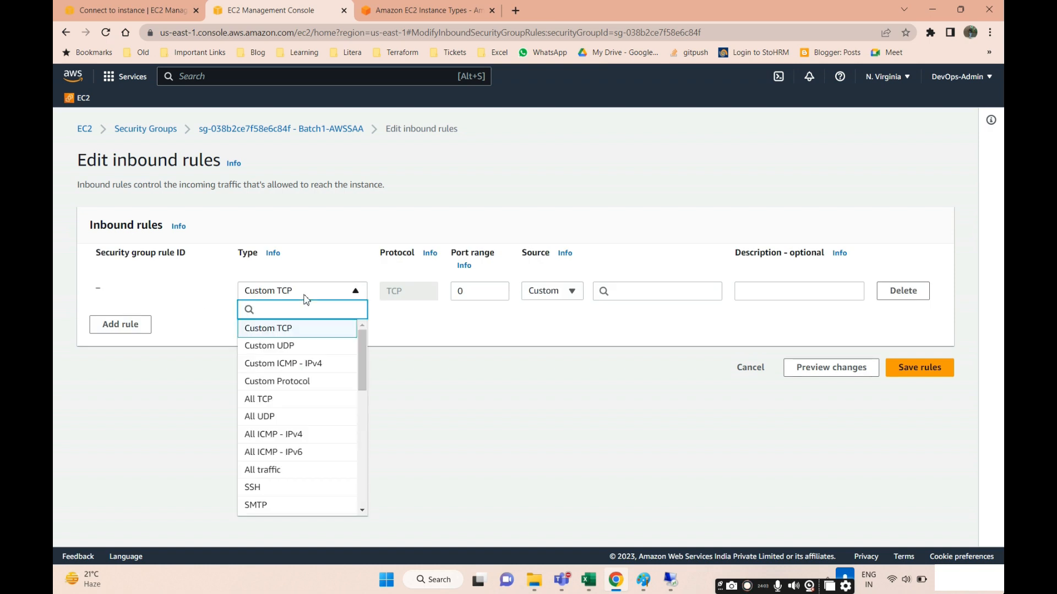
text(rdp)
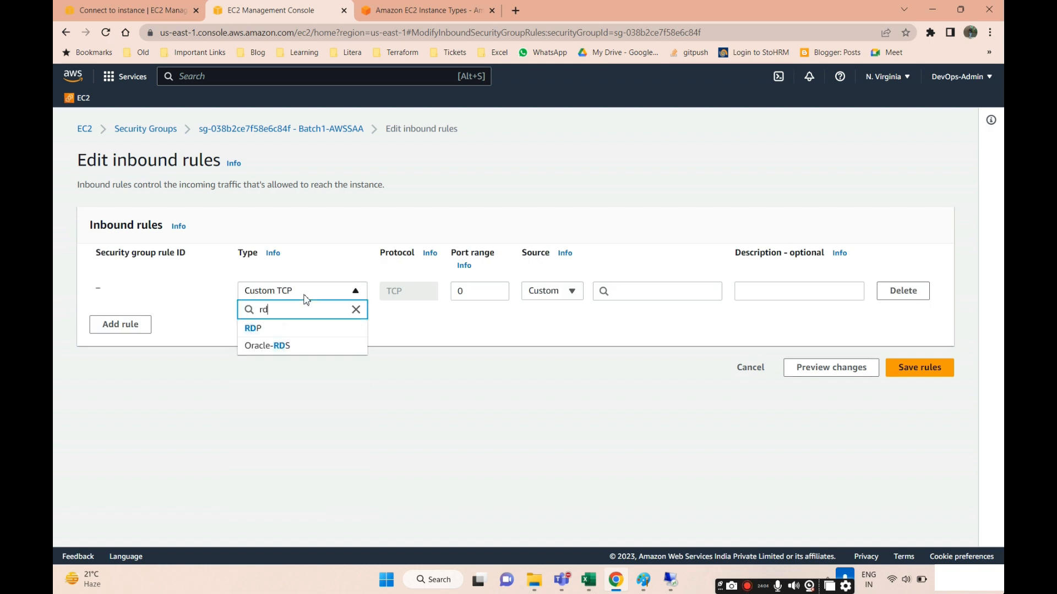
Step: Set the new inbound rule's type to RDP and its source to the 0.0.0.0/0 CIDR block
click(278, 331)
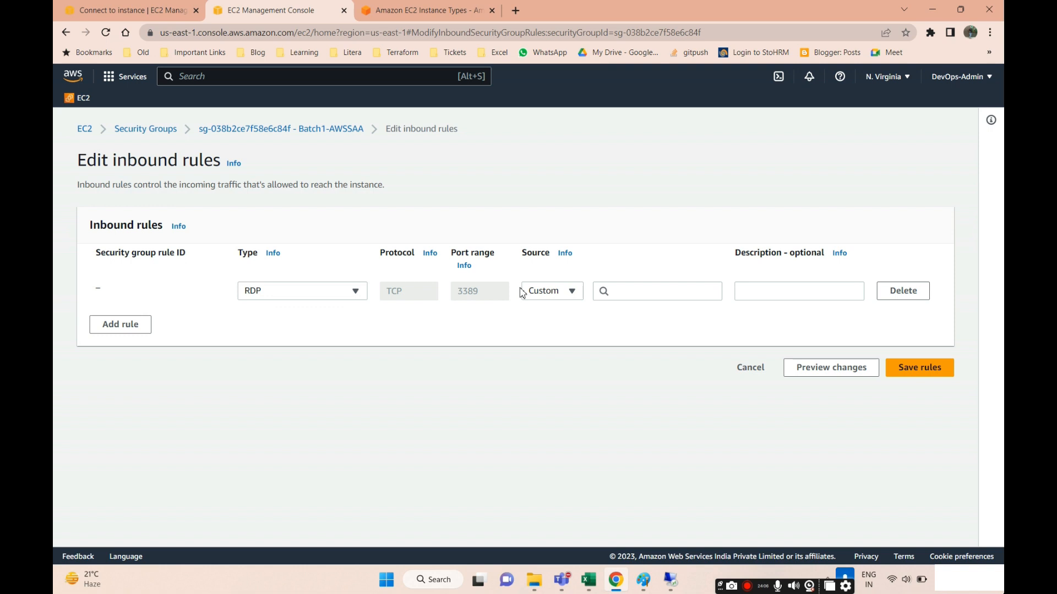
click(564, 298)
click(644, 290)
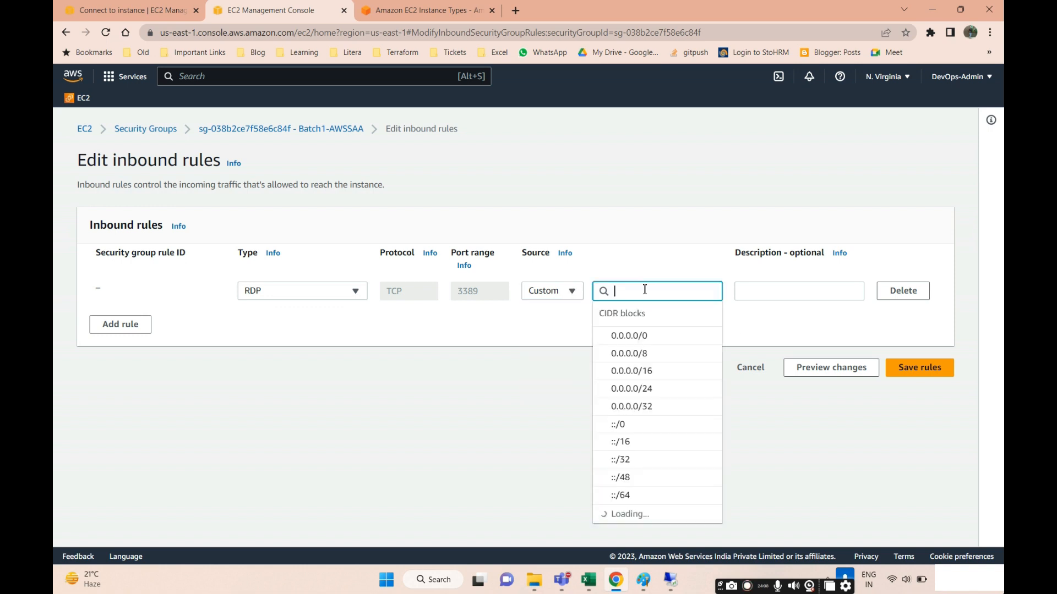
click(633, 335)
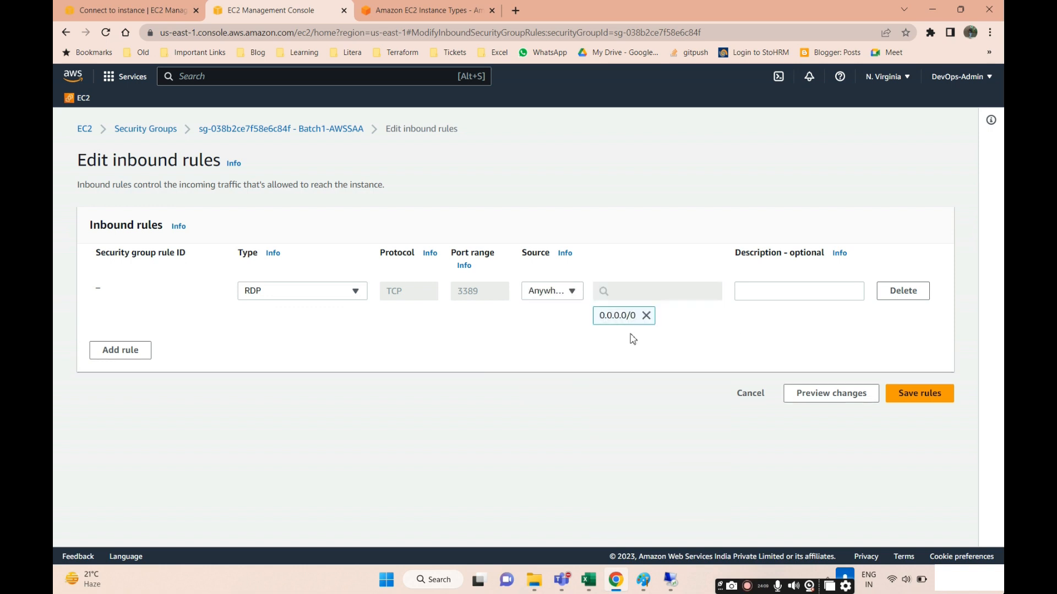
Step: Switch the RDP rule's source to Custom and try to enter an address block starting with 128.10.1
click(556, 292)
click(547, 316)
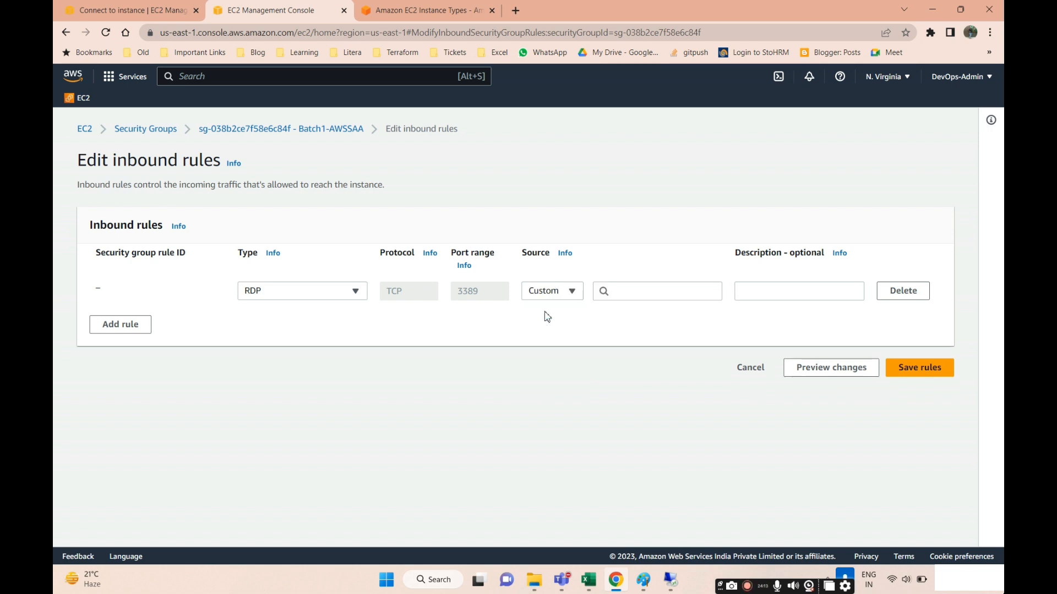
click(643, 292)
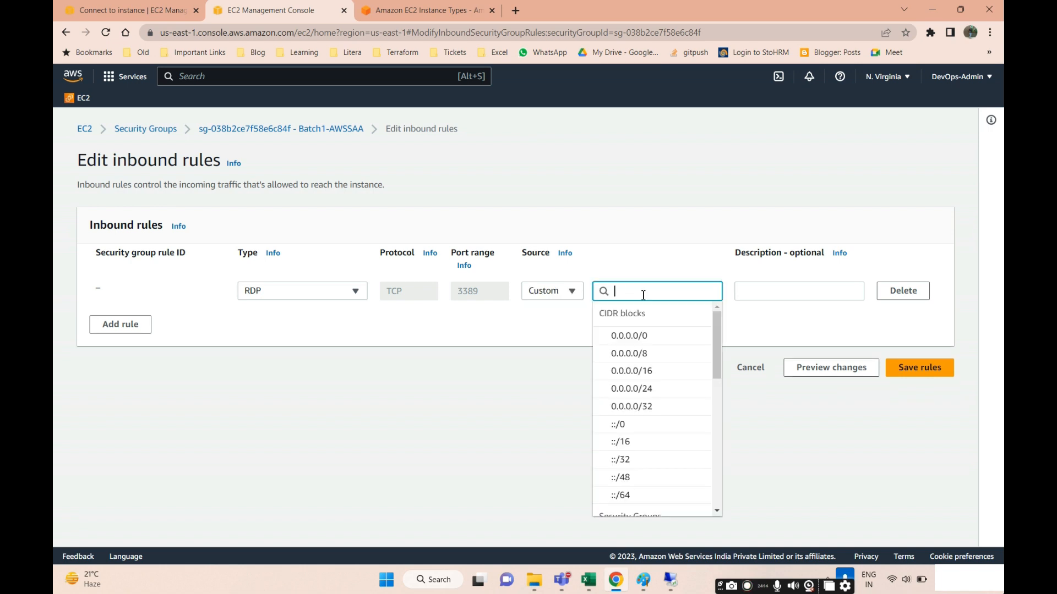
text(12)
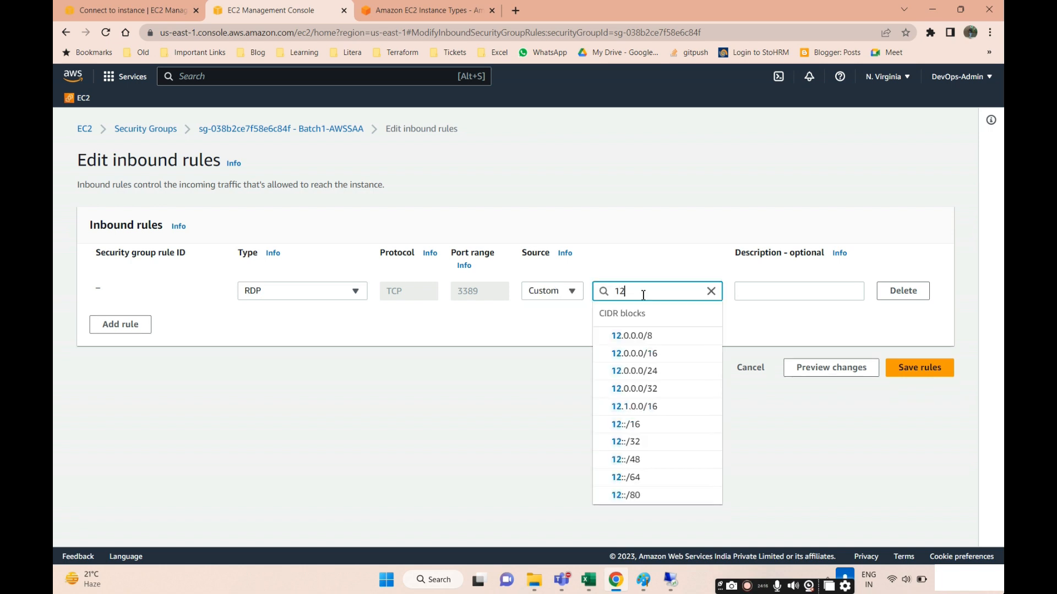
text(8.)
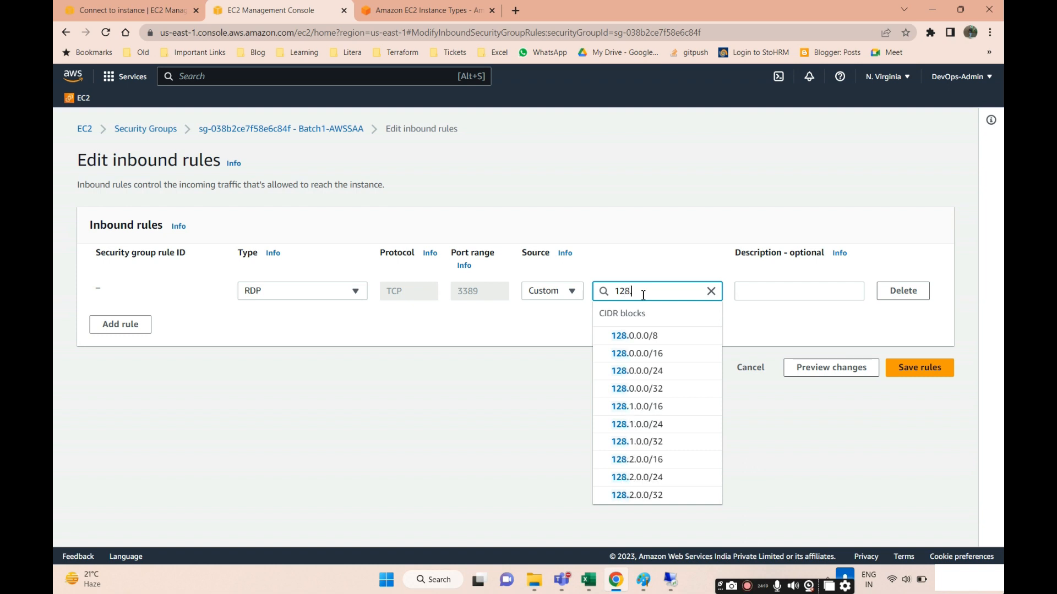
text(10.1.)
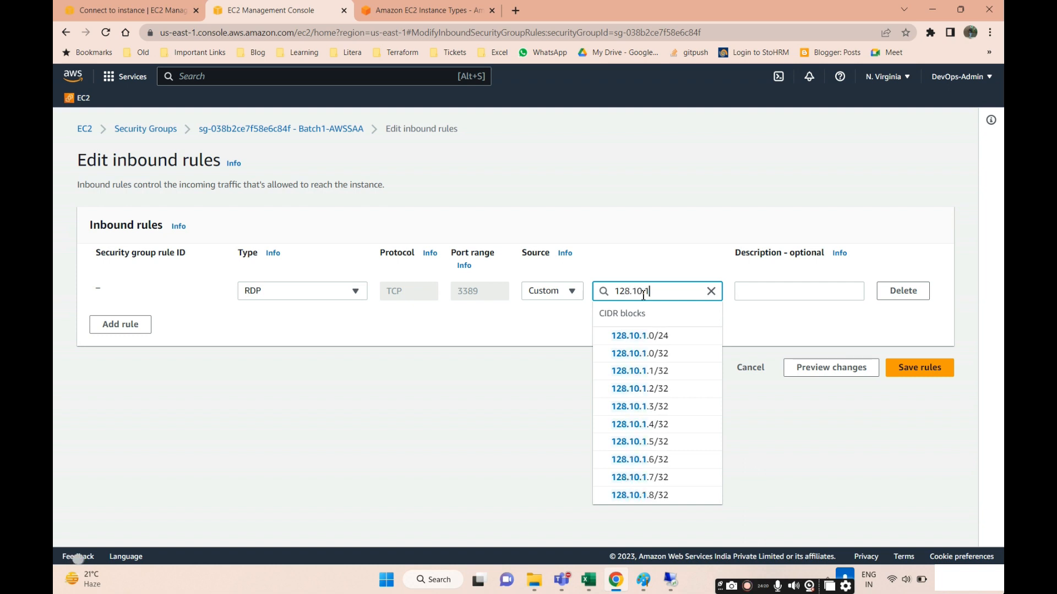
key(Return)
click(647, 316)
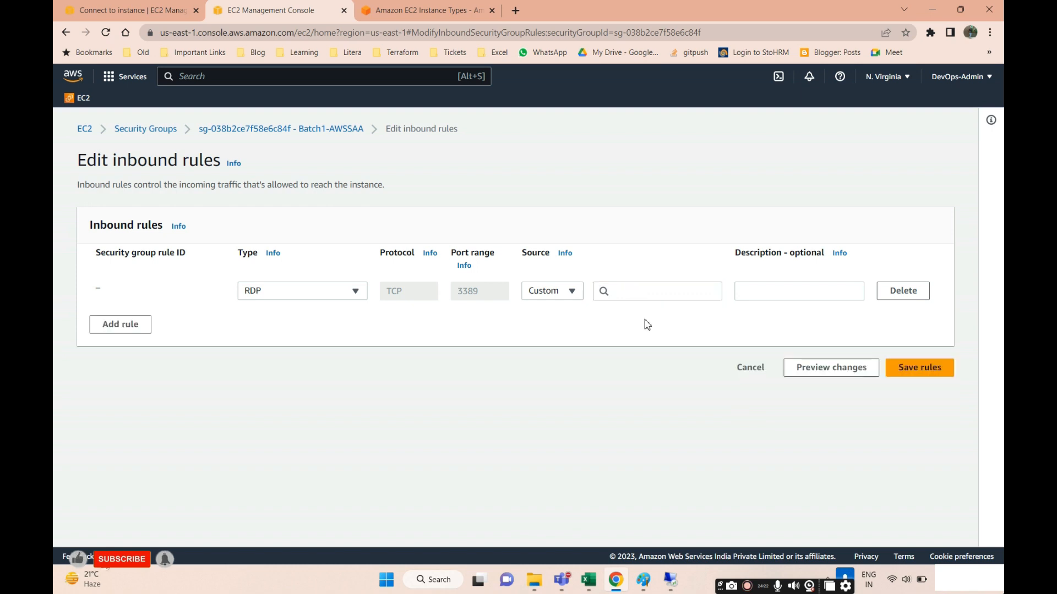
Step: Enter 128.10.1.5/32 as the custom source of the RDP rule
click(642, 291)
text(12)
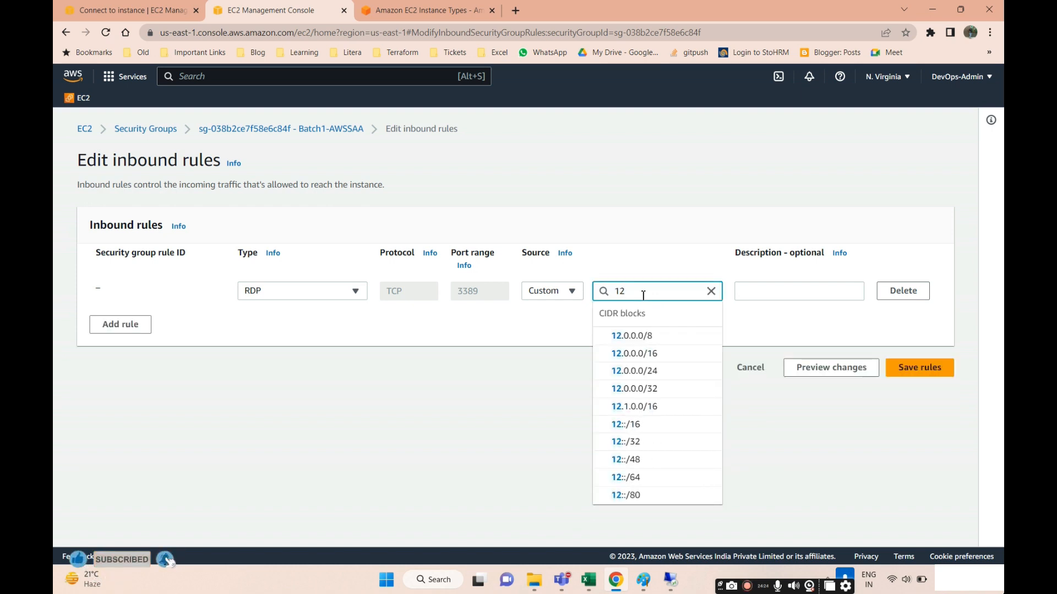
text(8.10)
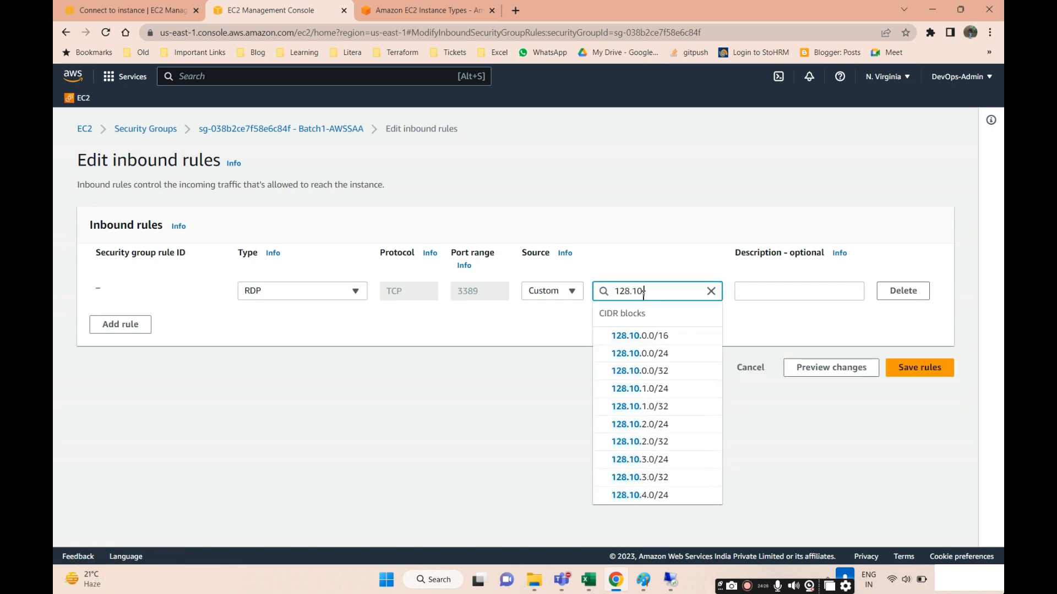
text(.1.5/32)
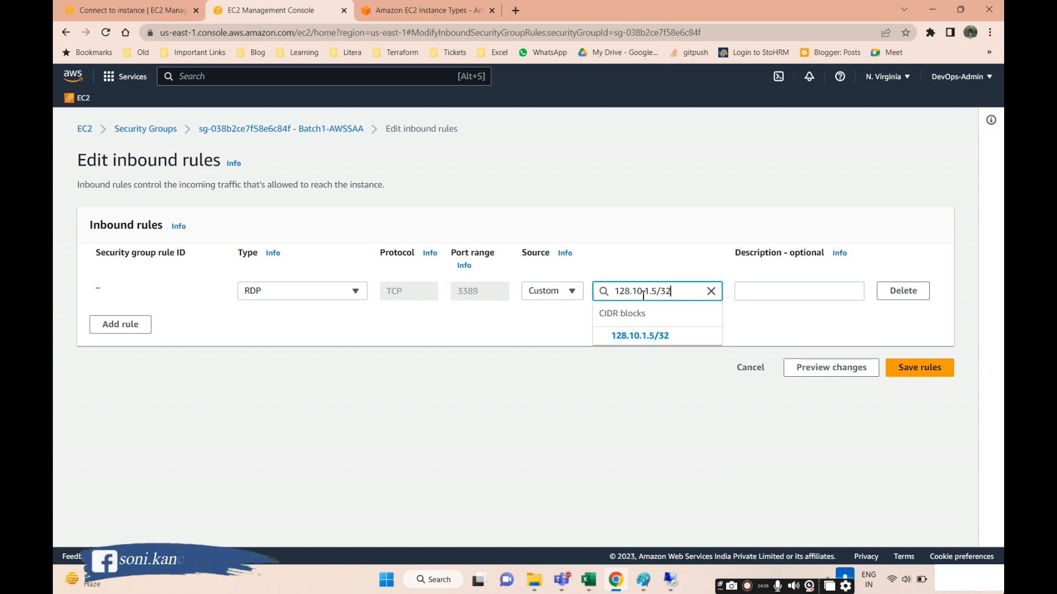
key(Return)
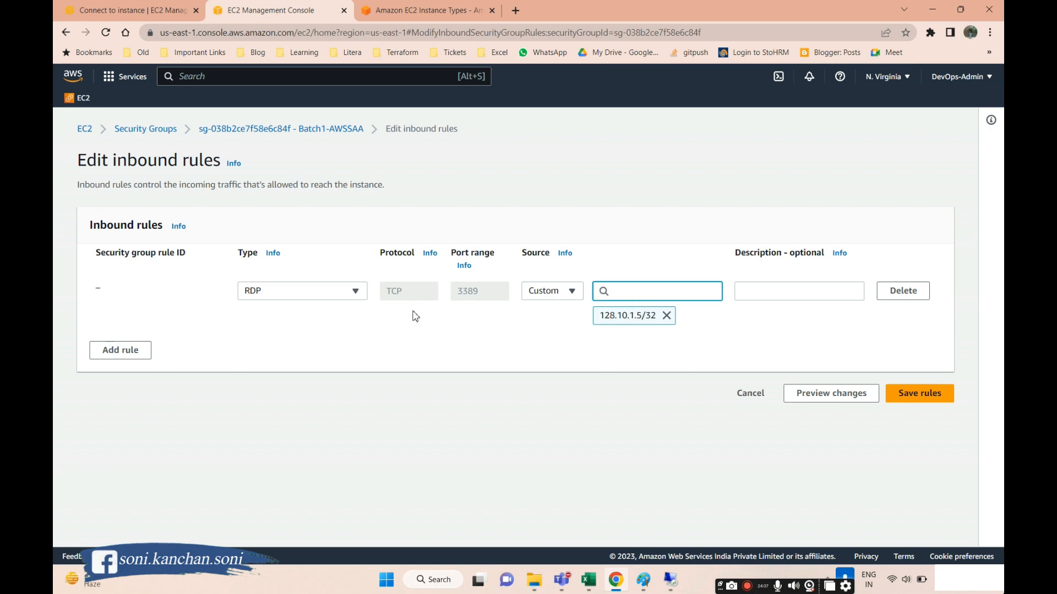
Step: Try the Anywhere-IPv4, Anywhere-IPv6 and My IP source options in turn for the RDP rule
click(569, 292)
click(547, 337)
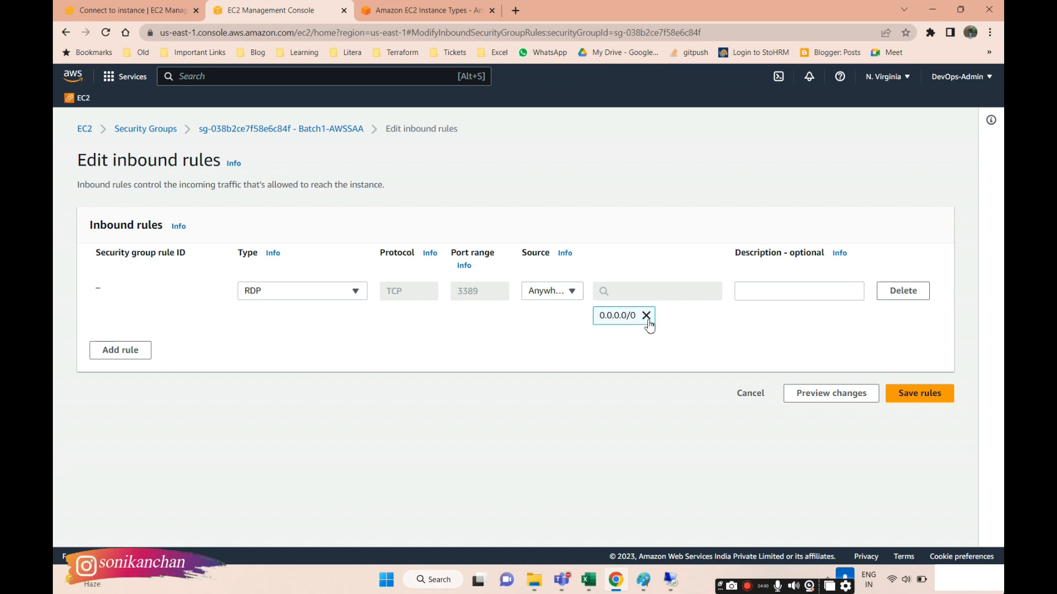
click(529, 293)
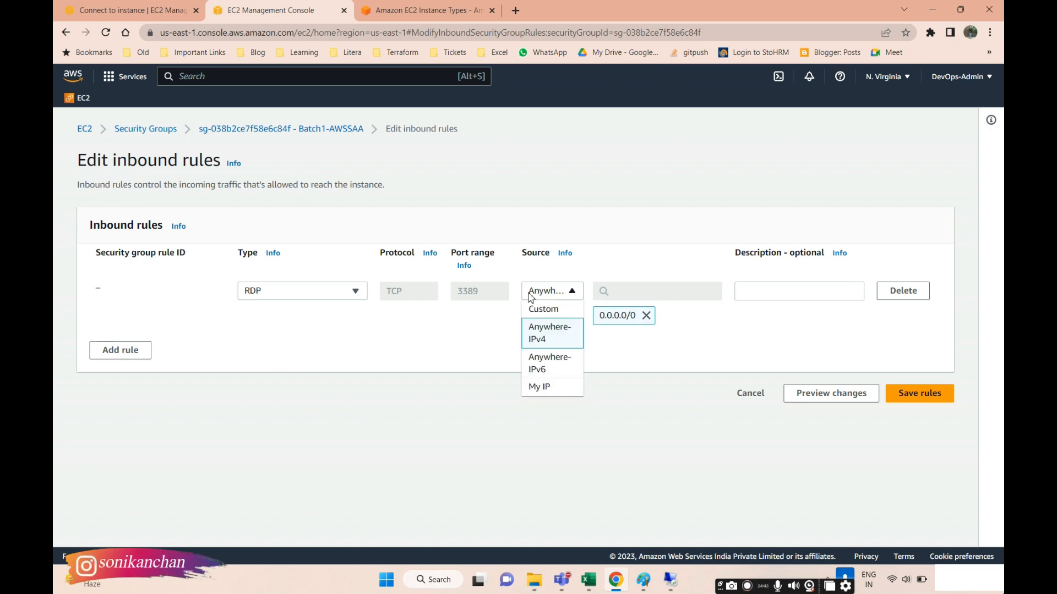
click(554, 365)
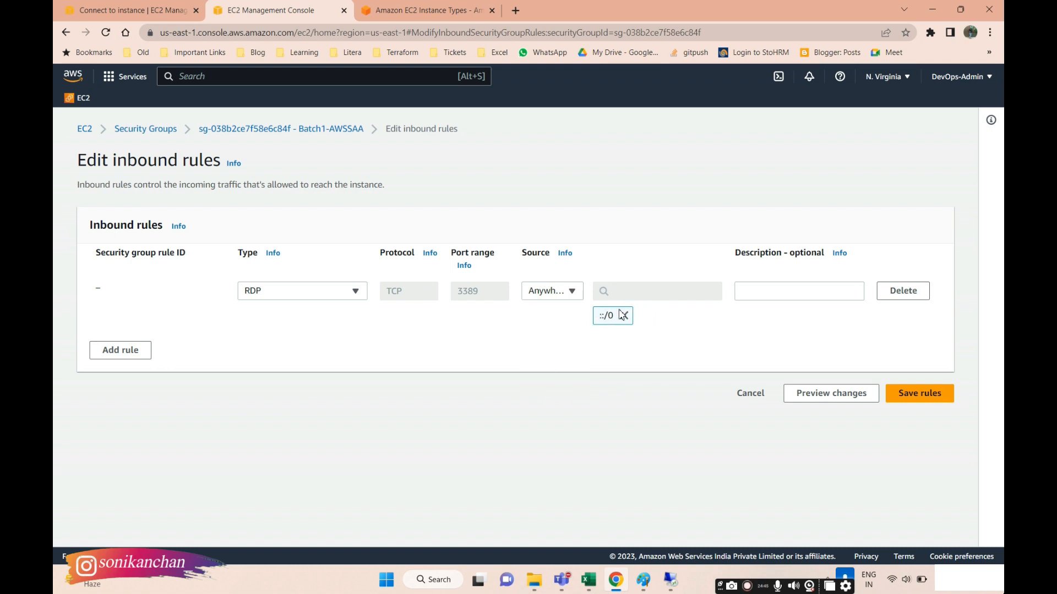
click(566, 296)
click(550, 388)
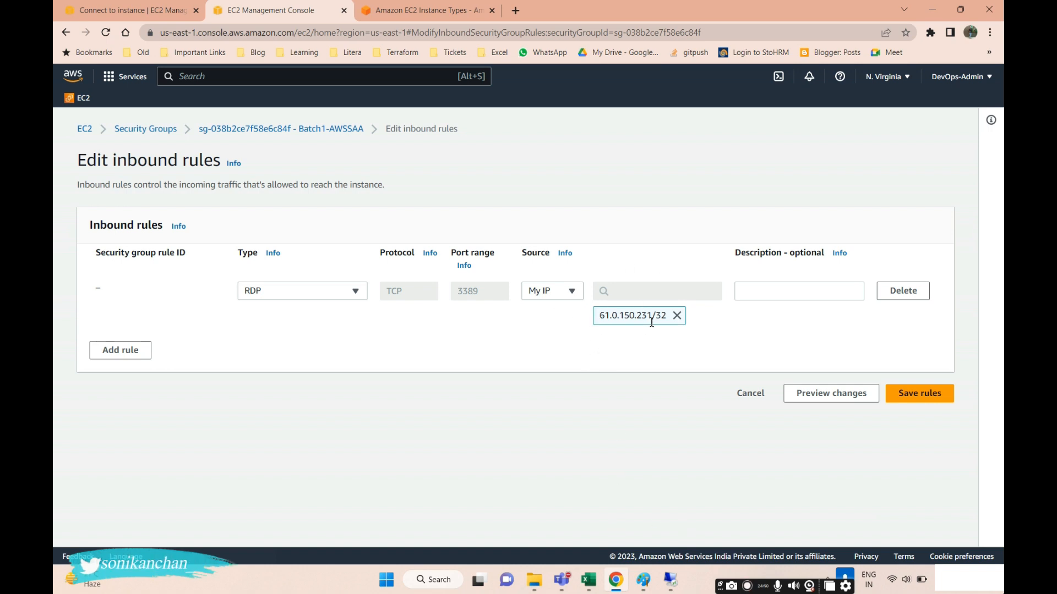
Step: Set the RDP rule's source to Anywhere-IPv4 and save the inbound rules
click(564, 297)
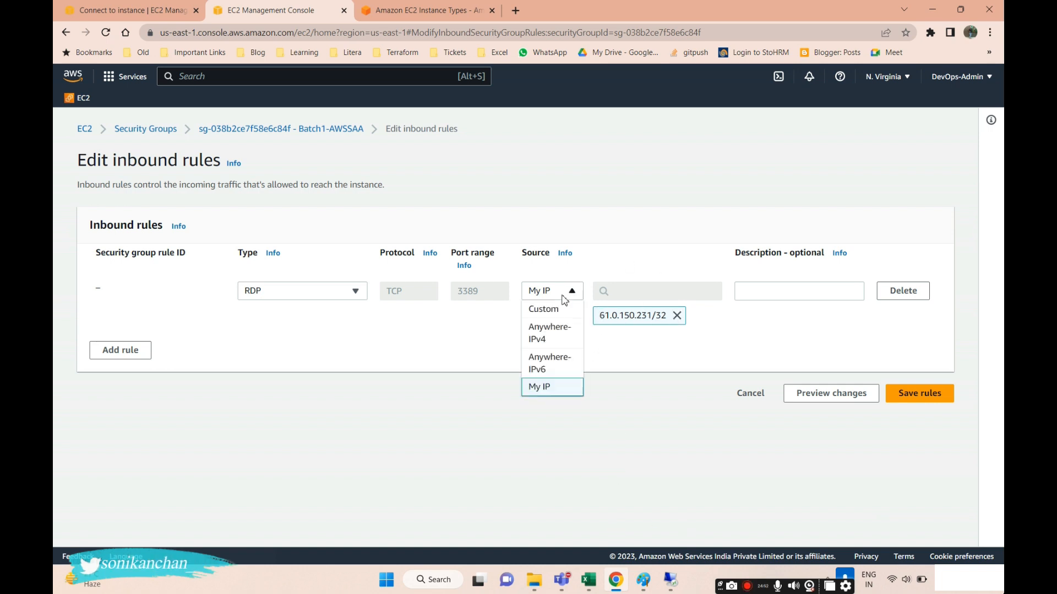
click(553, 342)
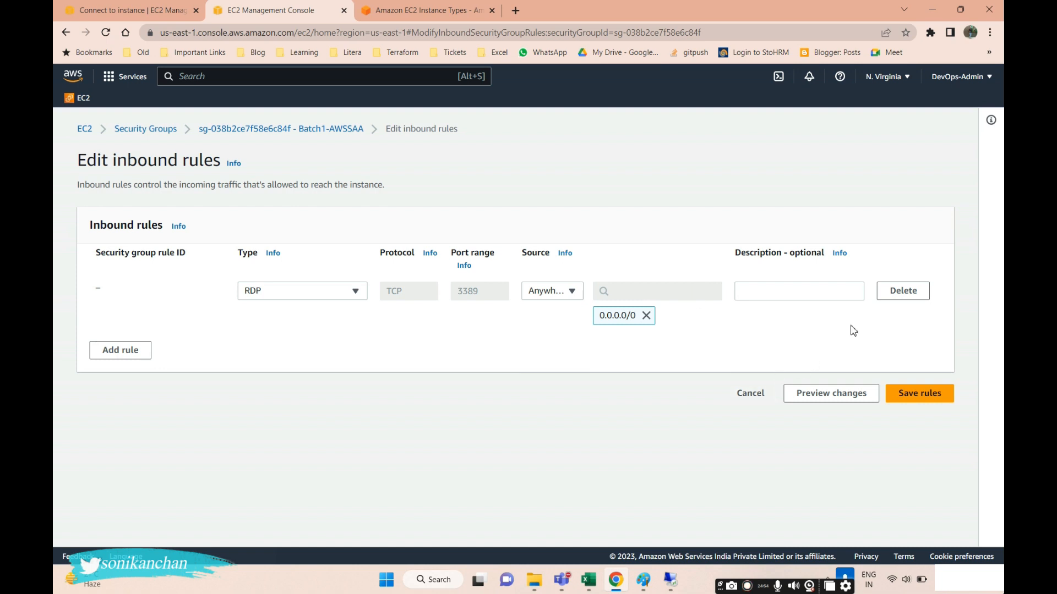
click(915, 396)
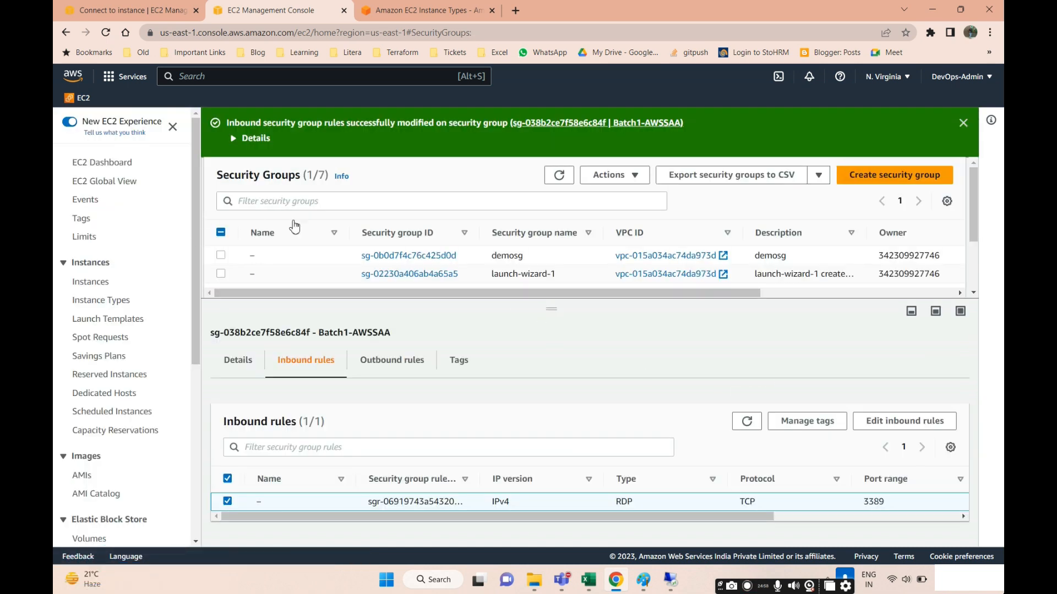
Step: Switch to Remote Desktop Connection, connect to the EC2 instance, and choose to sign in with a different account
click(670, 581)
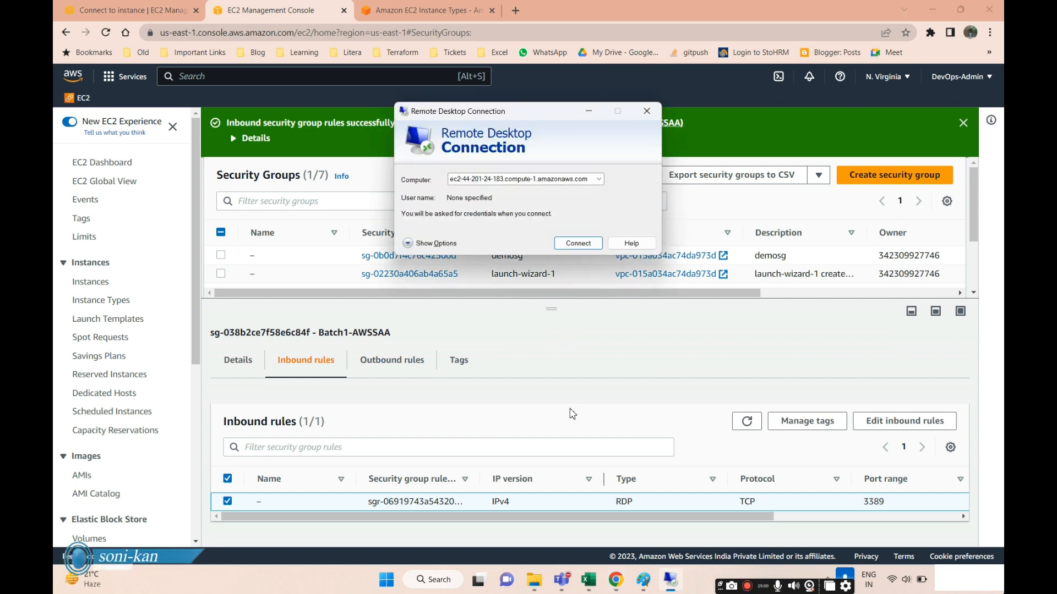
click(579, 244)
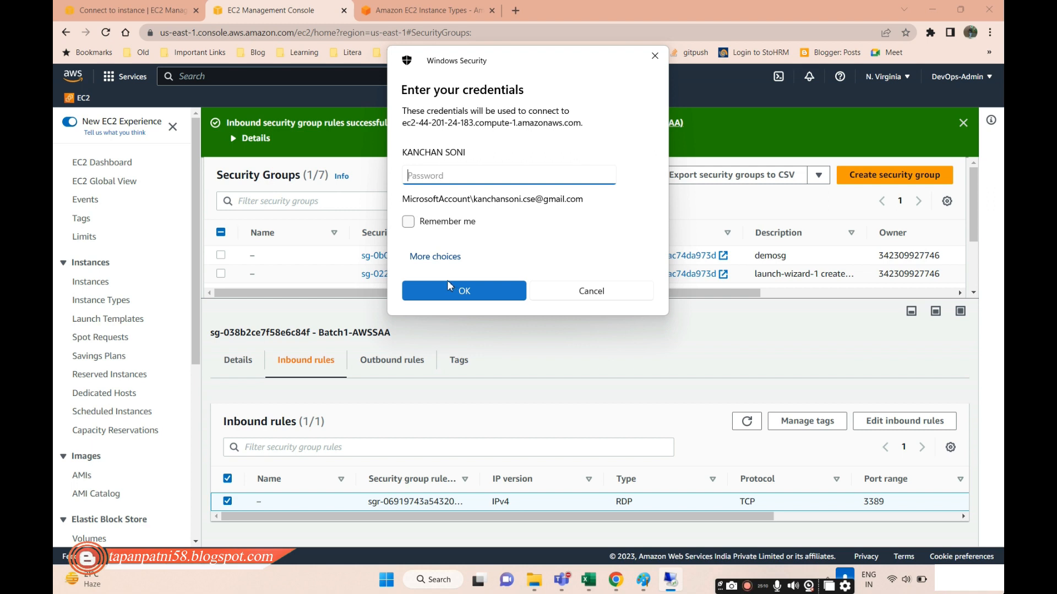
click(417, 269)
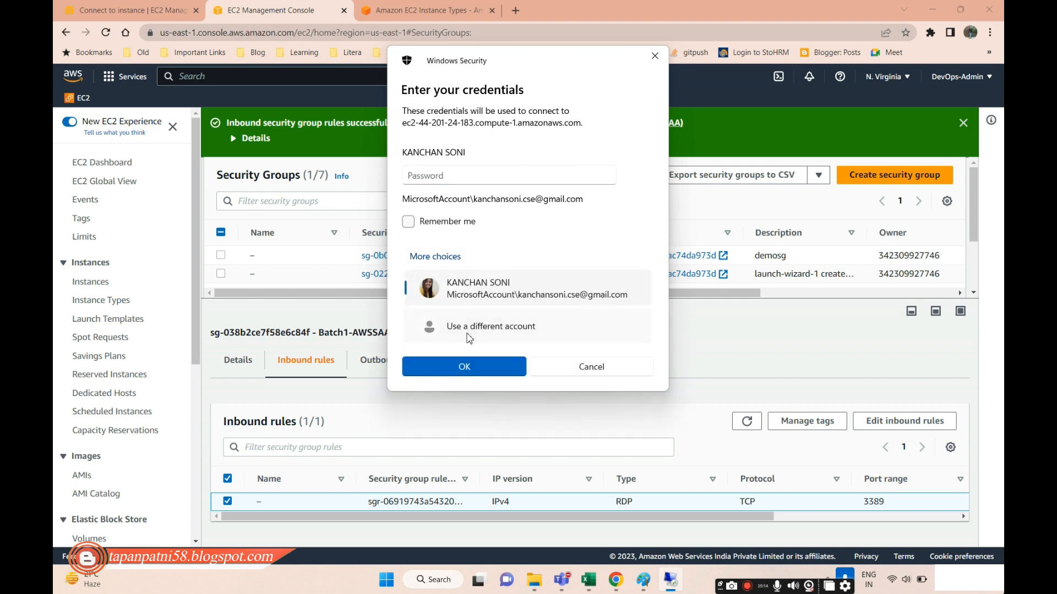
click(468, 334)
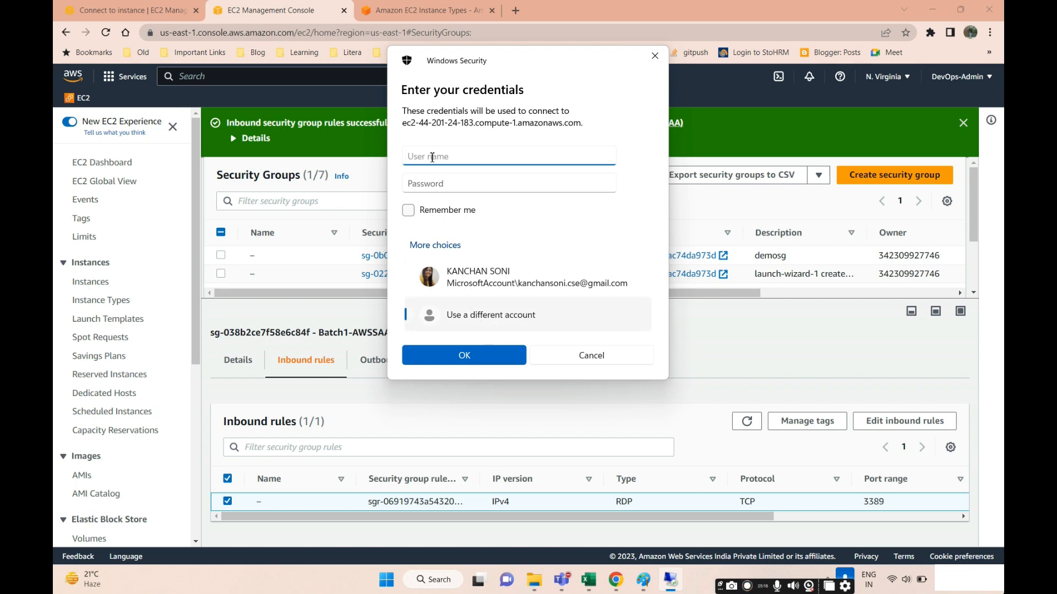
Step: Copy the user name Administrator from the instance's connection details in the EC2 console into the remote desktop credentials prompt
click(102, 10)
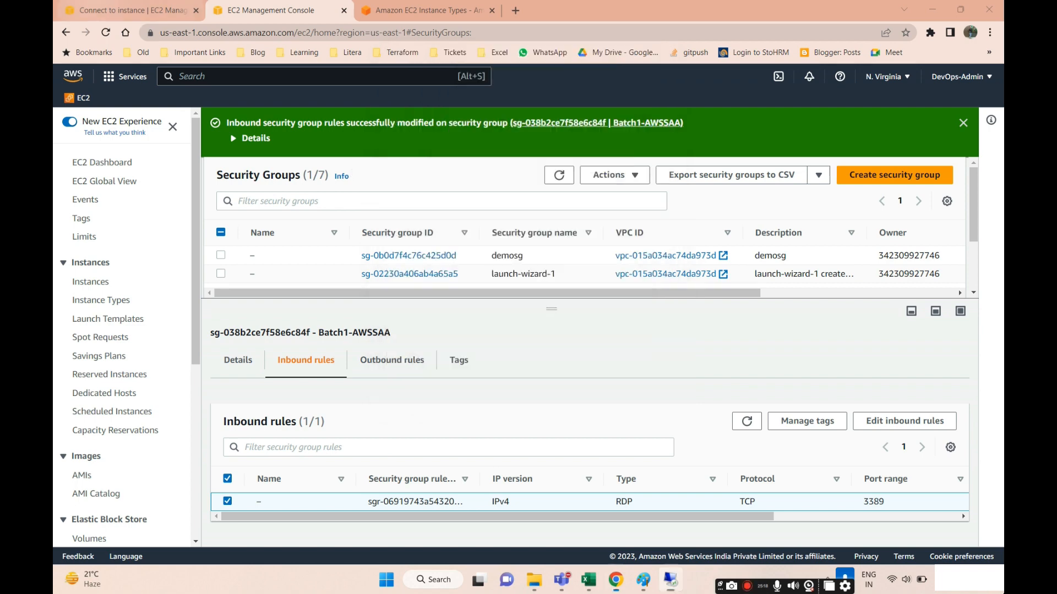
scroll(434, 416, down, 4)
click(493, 373)
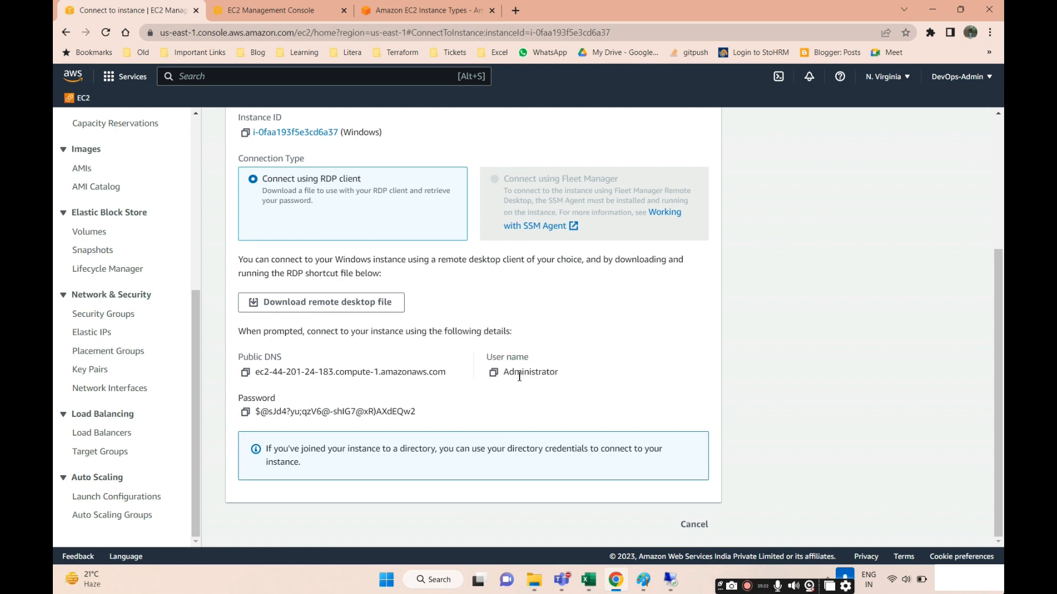
click(493, 373)
key(ctrl+v)
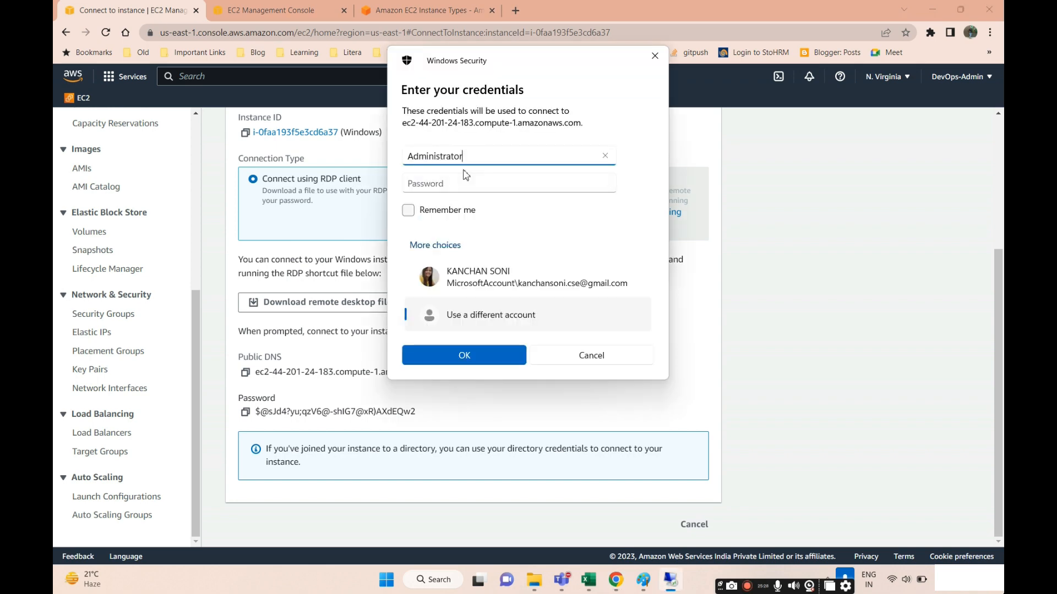
Step: Copy the instance's password into the credentials prompt and connect despite the unverified certificate
click(245, 412)
key(alt+Tab)
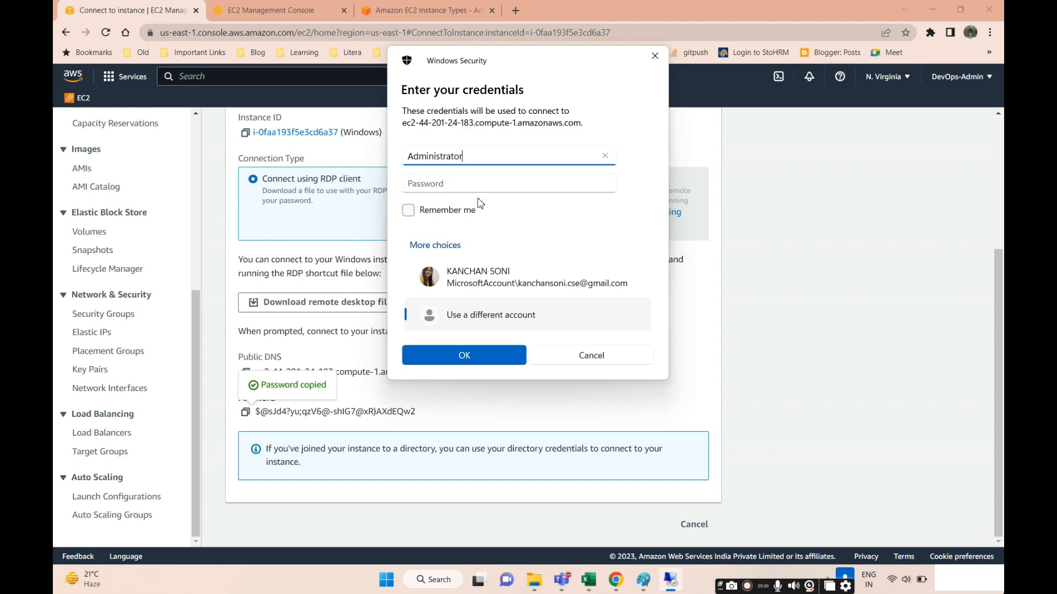
click(465, 188)
key(ctrl+v)
click(464, 355)
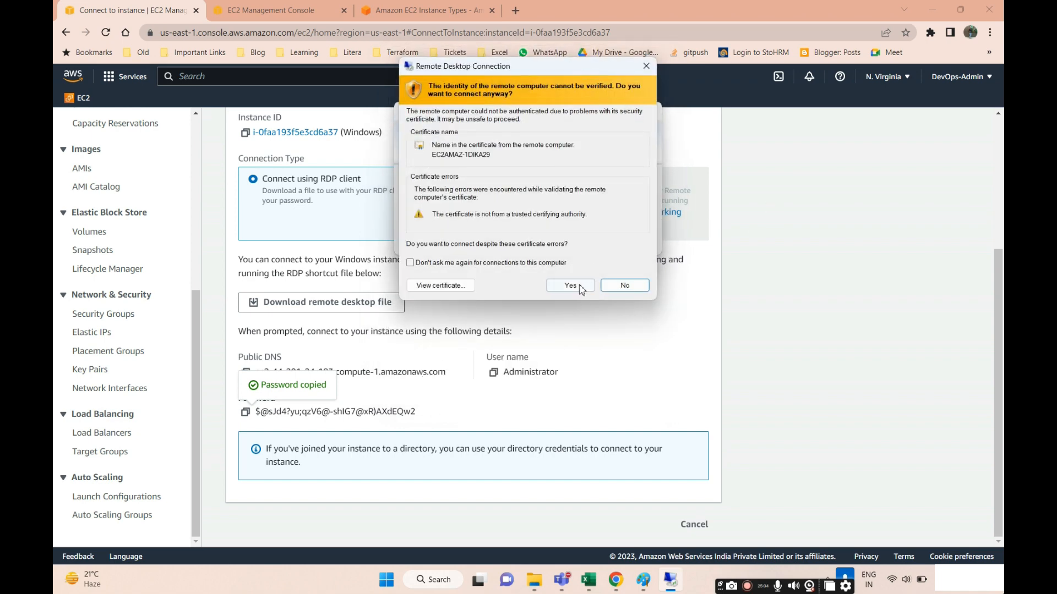
click(578, 284)
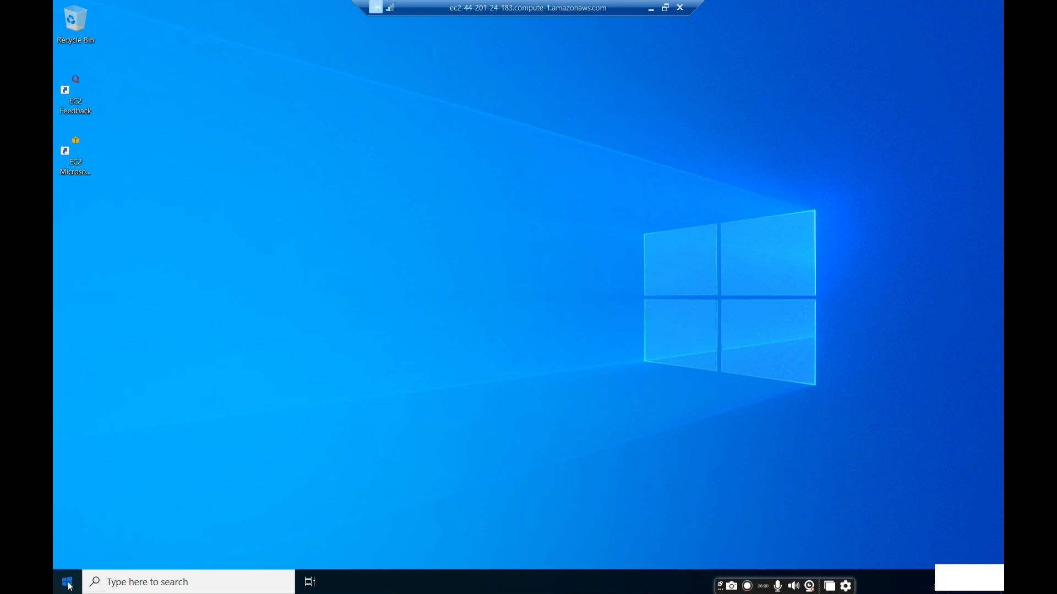
Step: Open File Explorer on the remote Windows server, maximize it, and view the contents of This PC
click(140, 585)
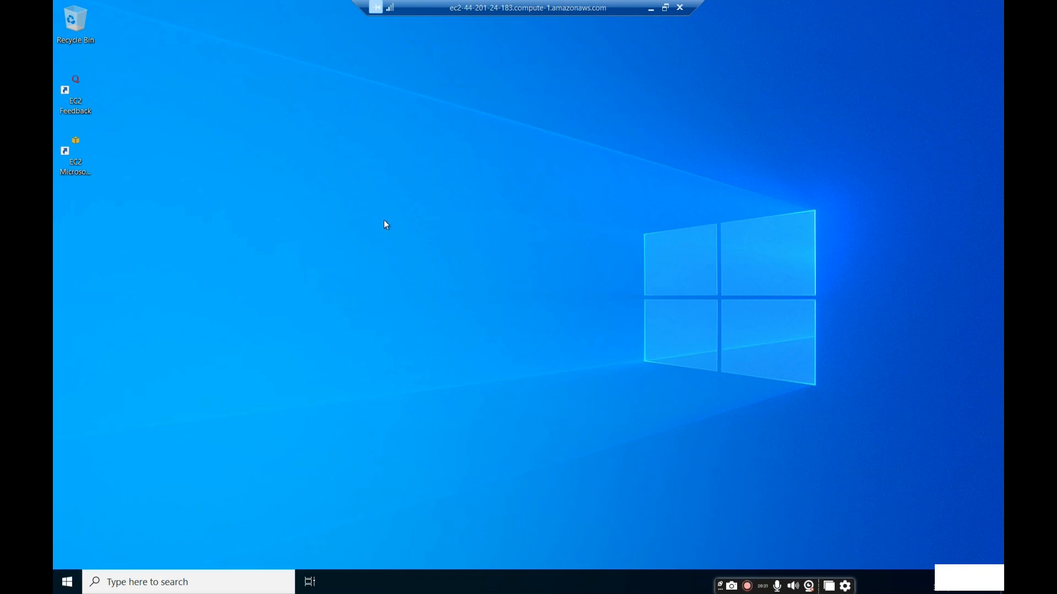
key(super)
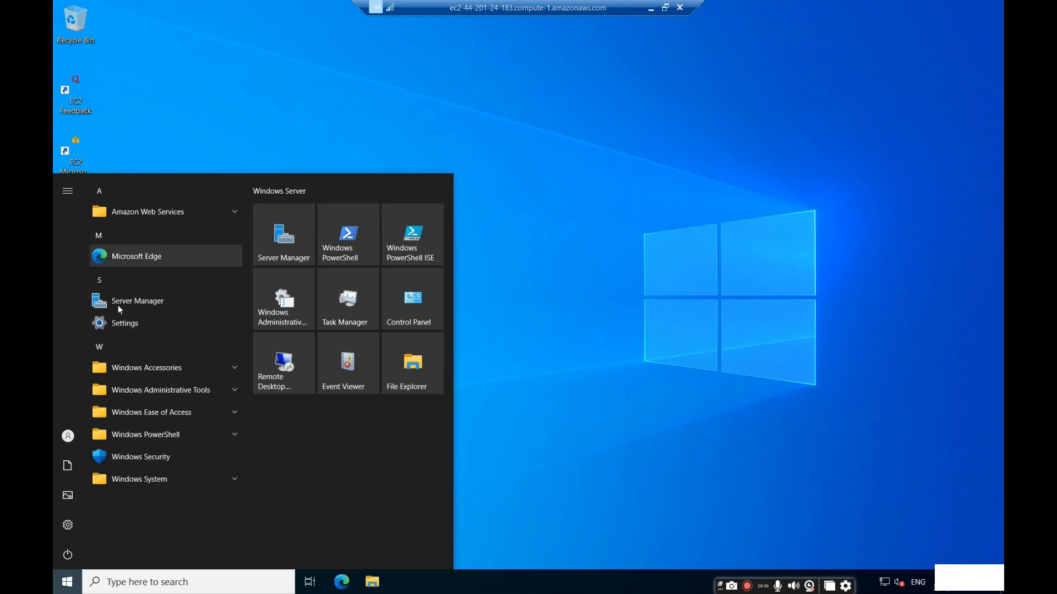
click(417, 379)
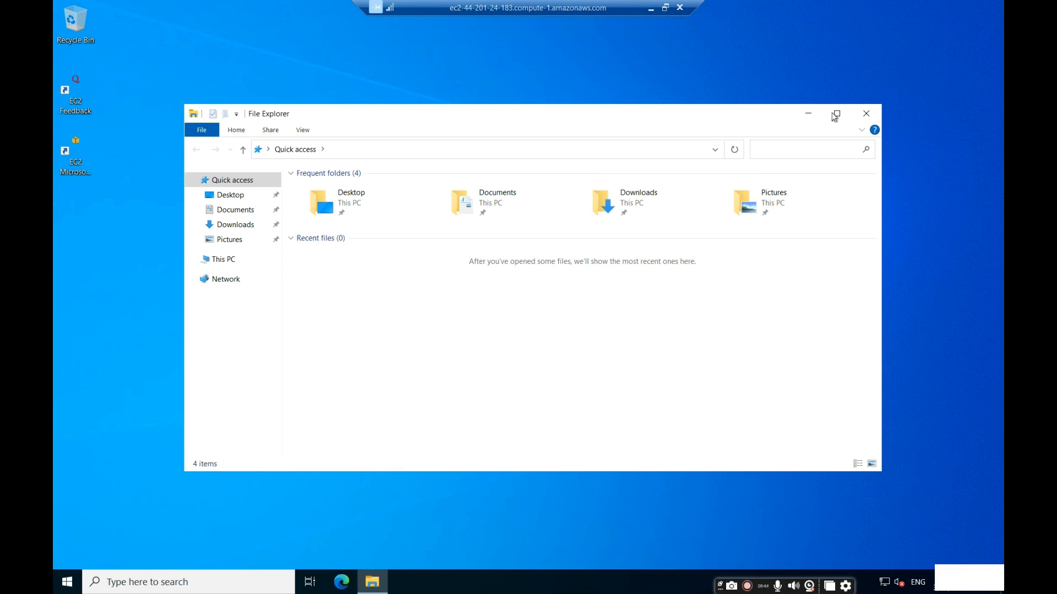
click(836, 114)
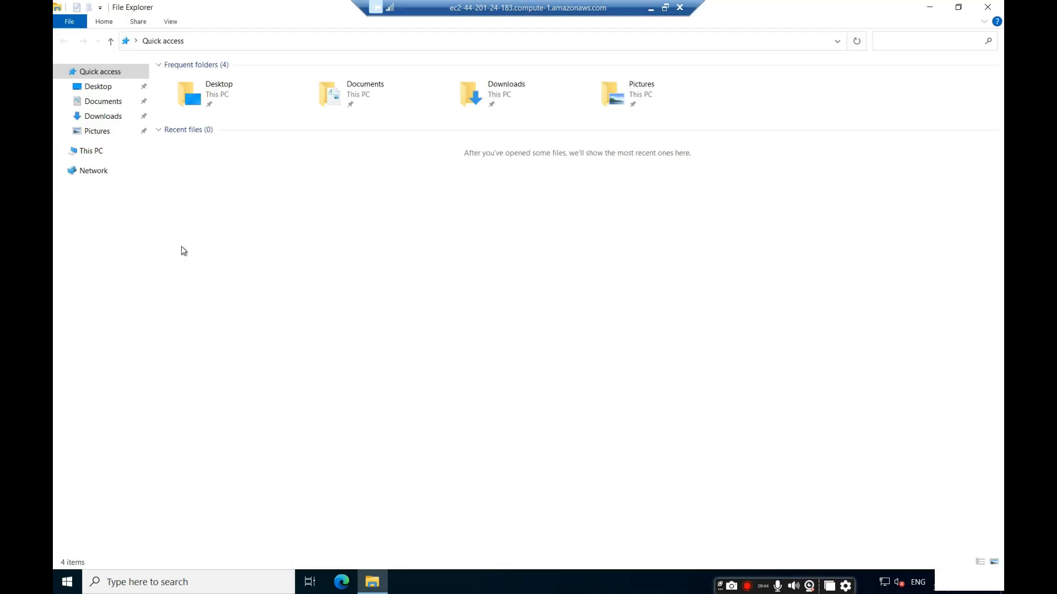
click(92, 153)
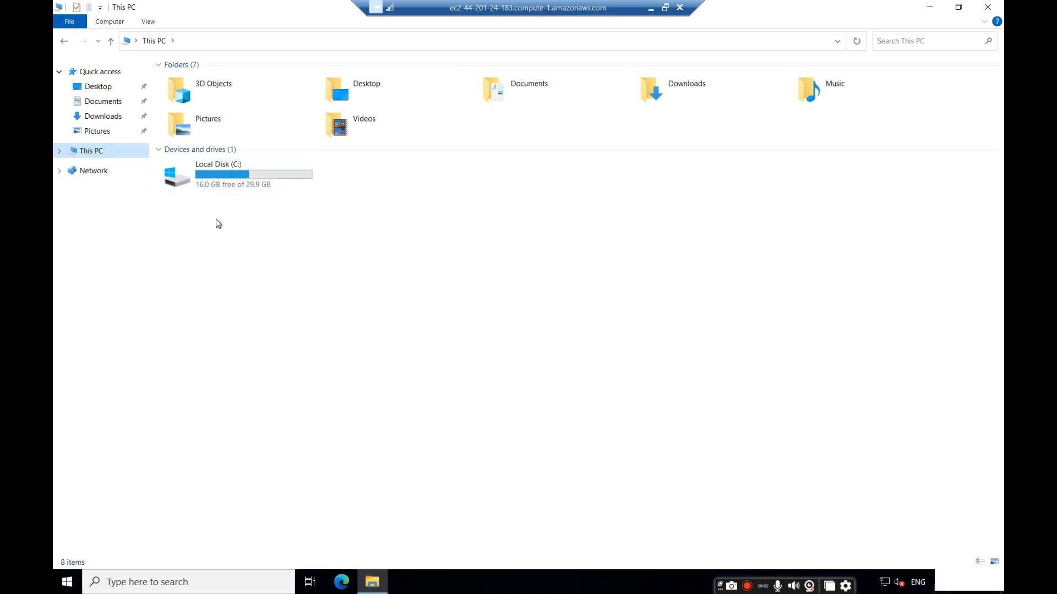
Step: Open the properties of This PC on the remote server, review its device and Windows specifications, and close Settings
right_click(91, 152)
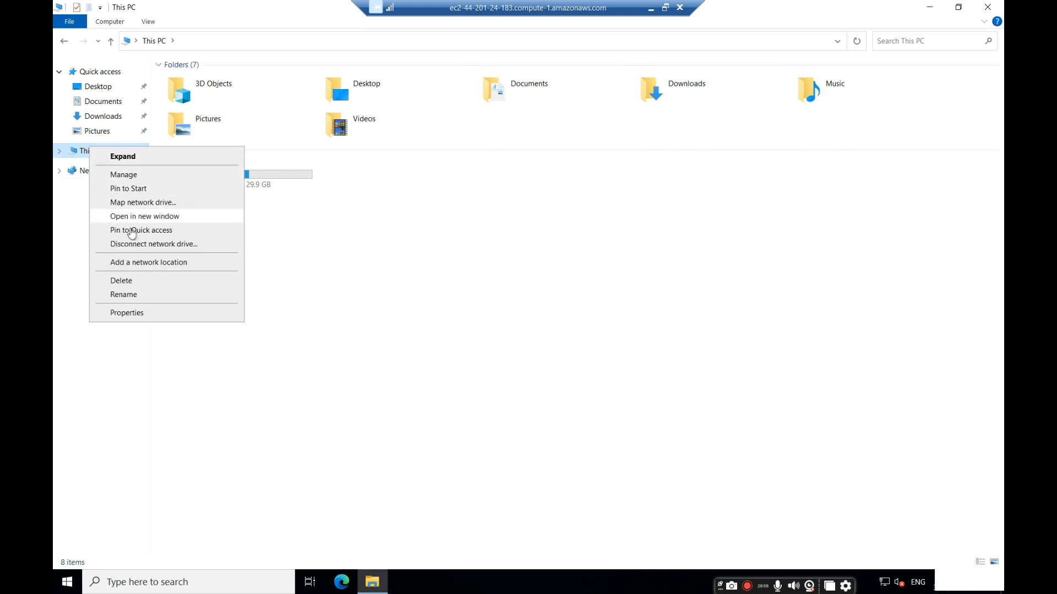
click(125, 313)
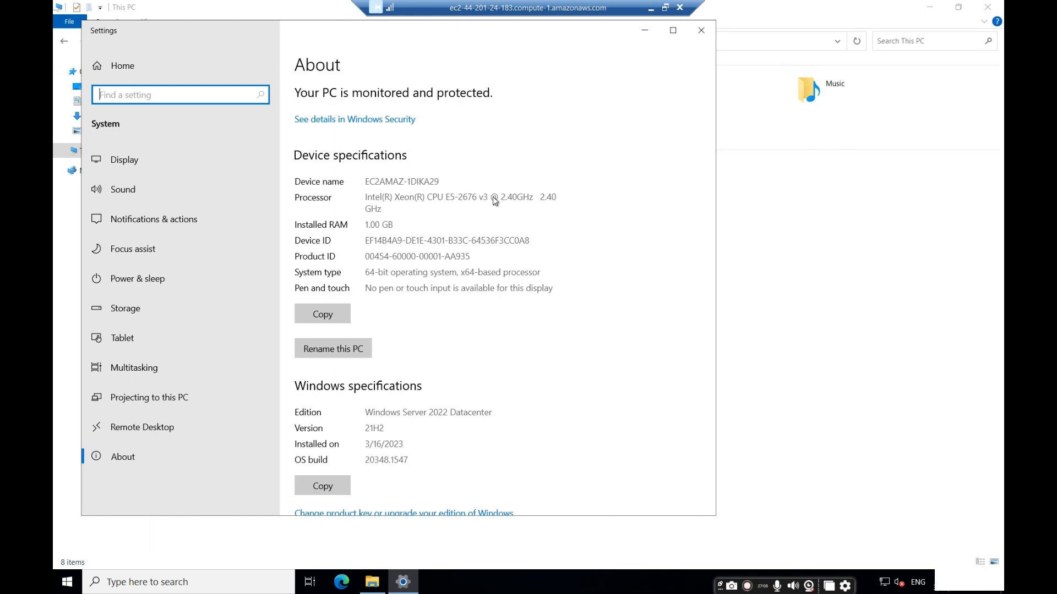
scroll(456, 319, down, 5)
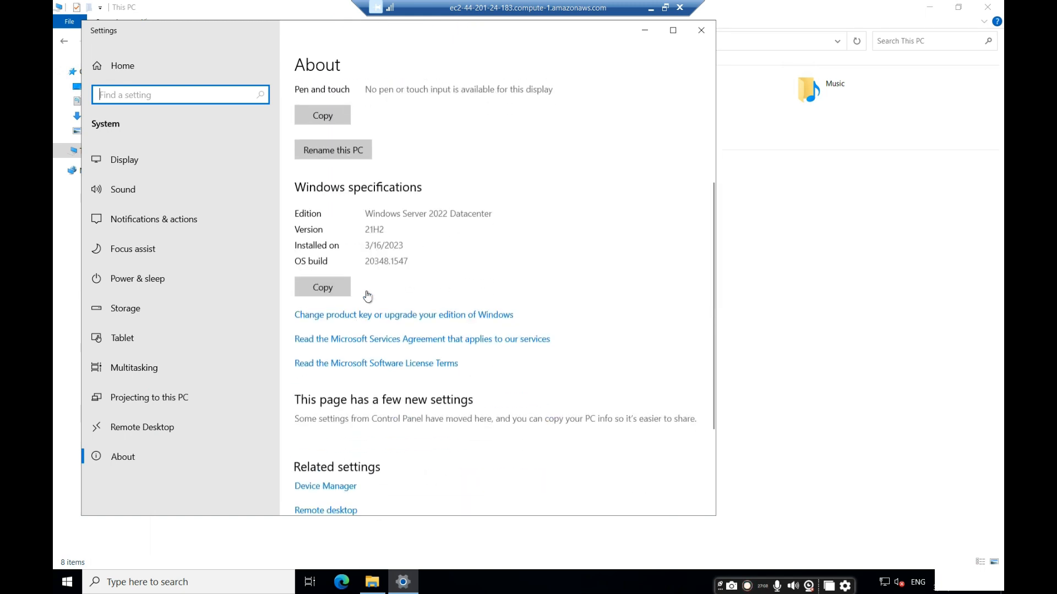
click(427, 280)
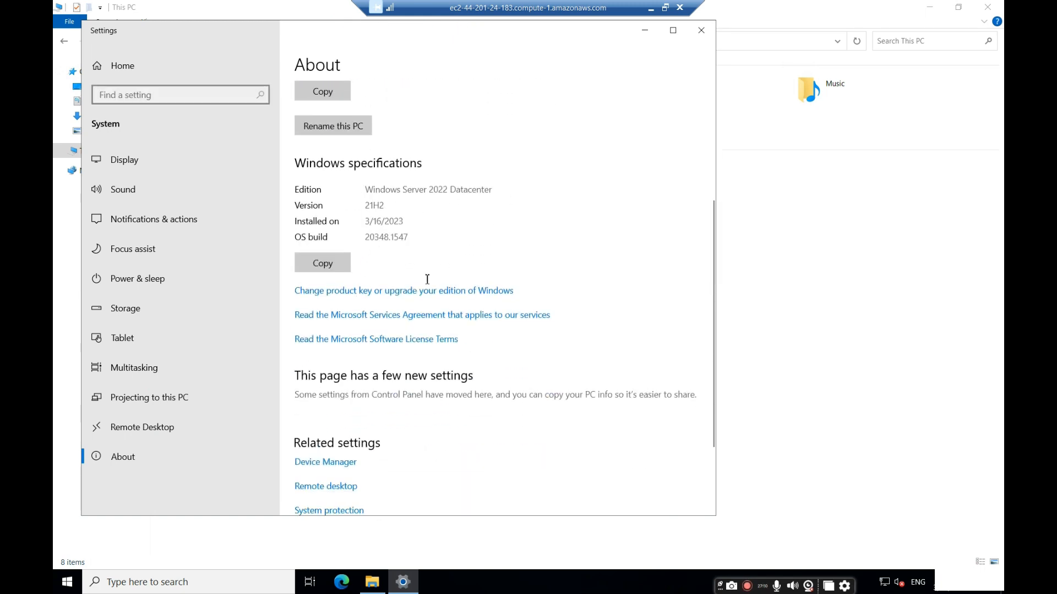
scroll(421, 285, down, 1)
scroll(421, 285, up, 4)
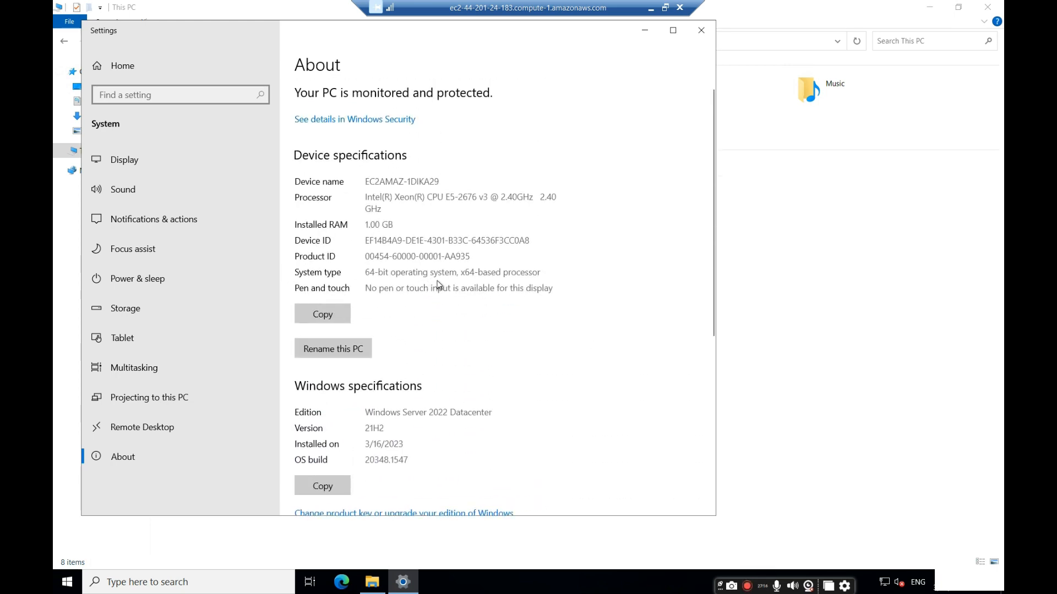
scroll(438, 284, down, 2)
scroll(440, 242, down, 5)
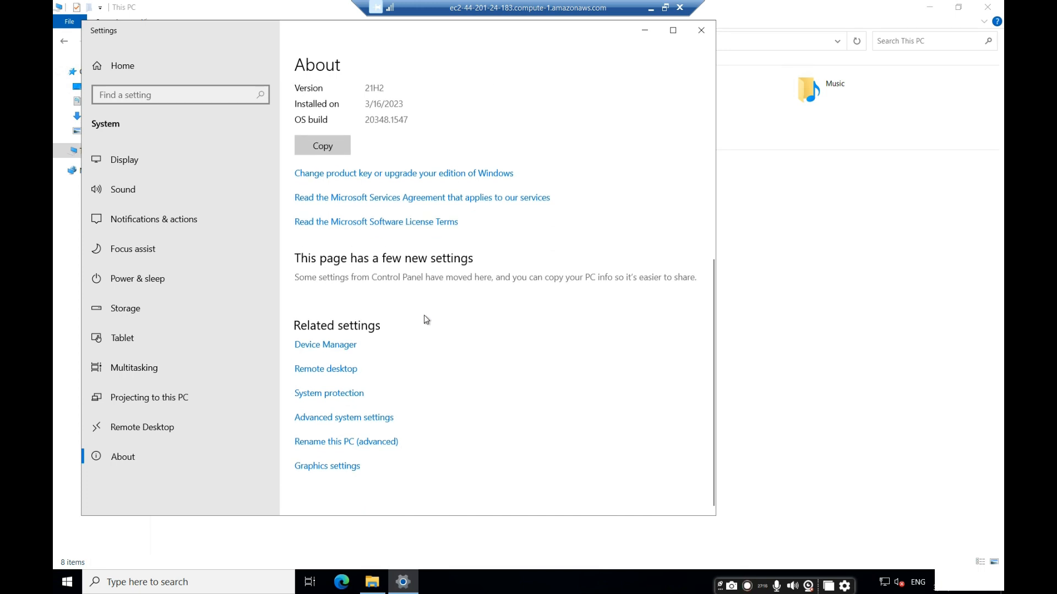
scroll(427, 320, up, 8)
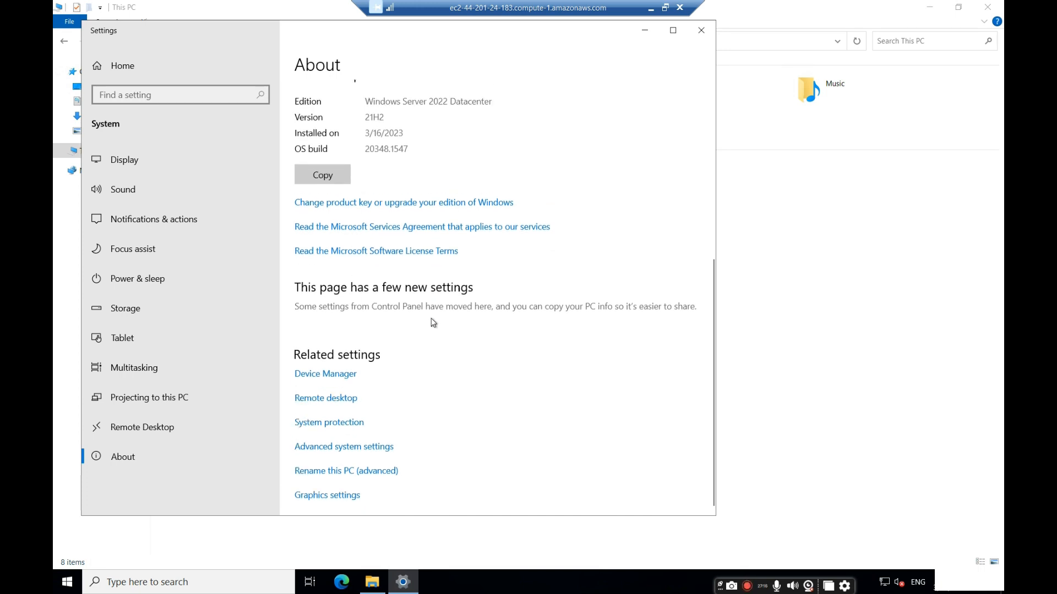
click(701, 31)
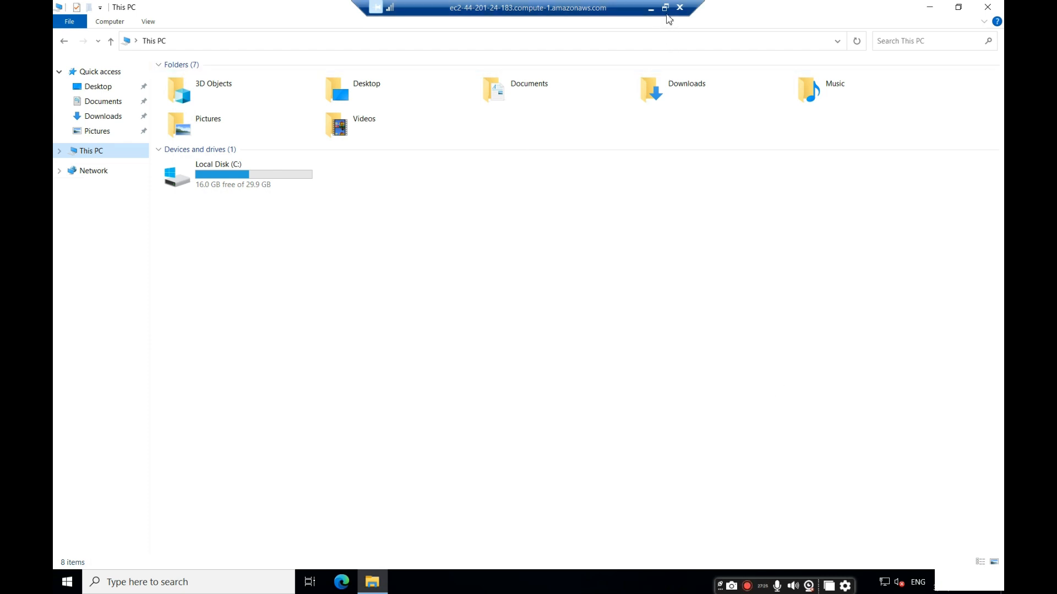
Step: Minimize the remote session, review the EC2 topics in the Batch1-AWSSAA-Mar23 workbook in Excel, and return to the browser
click(651, 9)
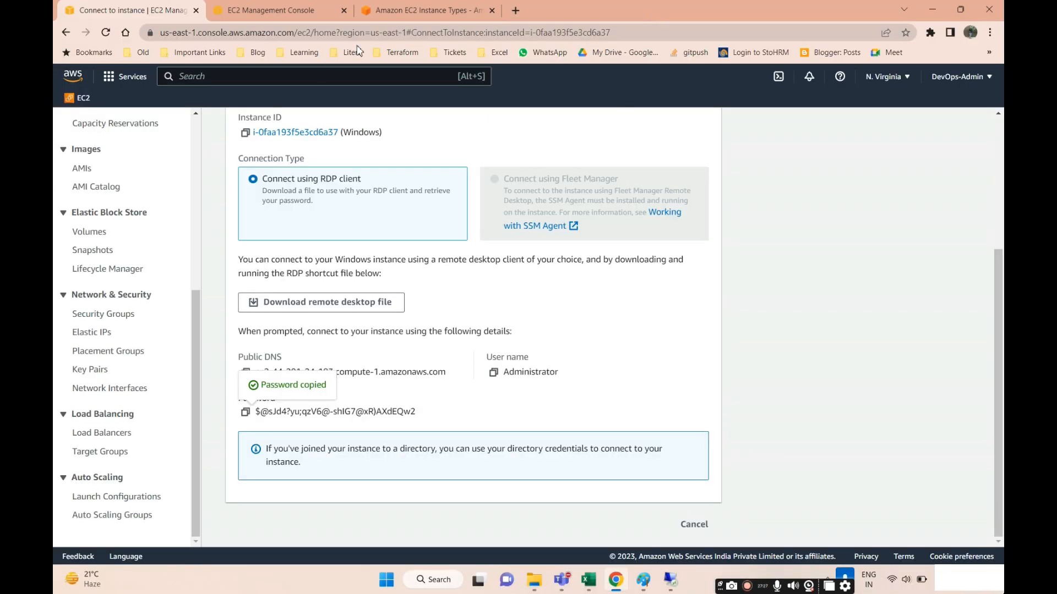
click(588, 572)
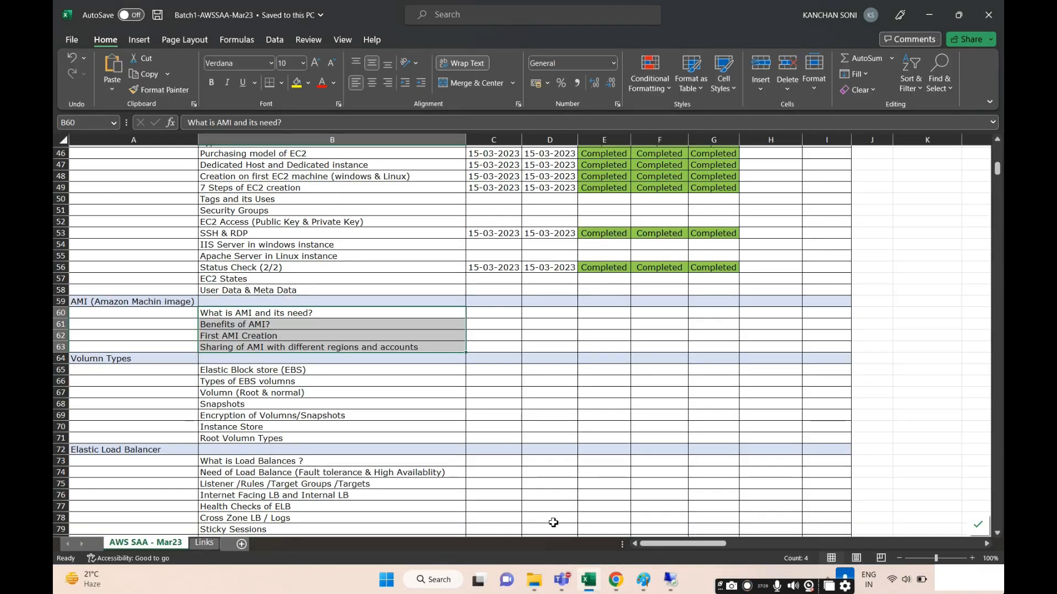
scroll(413, 407, up, 3)
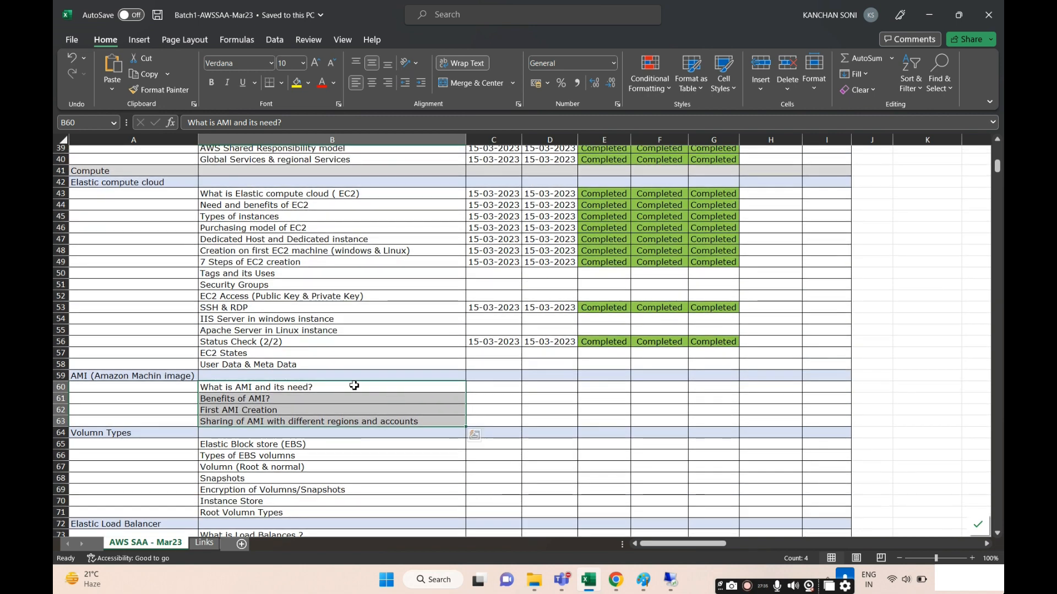
click(929, 22)
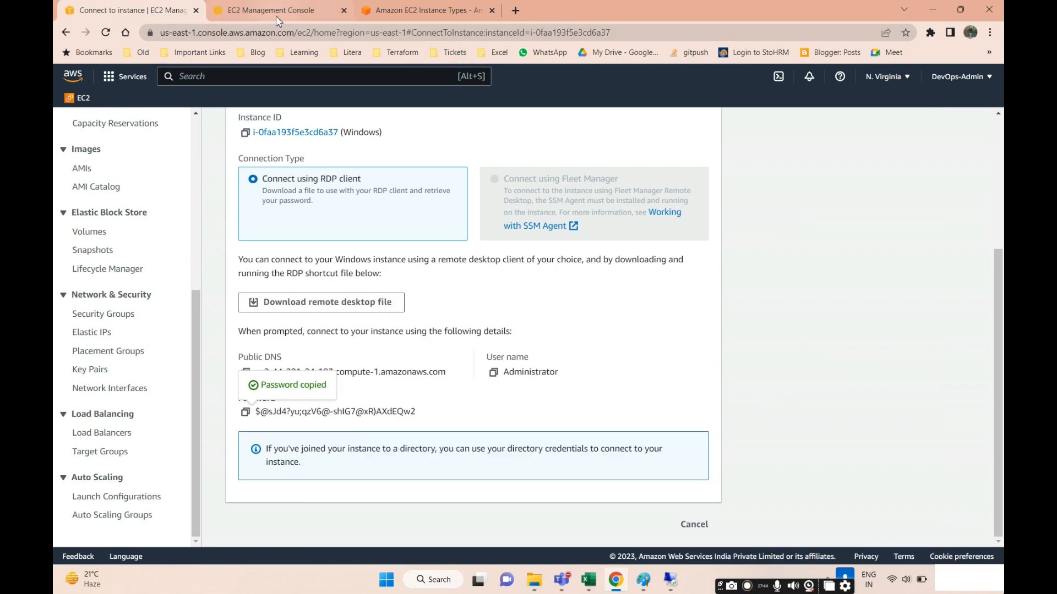
mouse_move(278, 21)
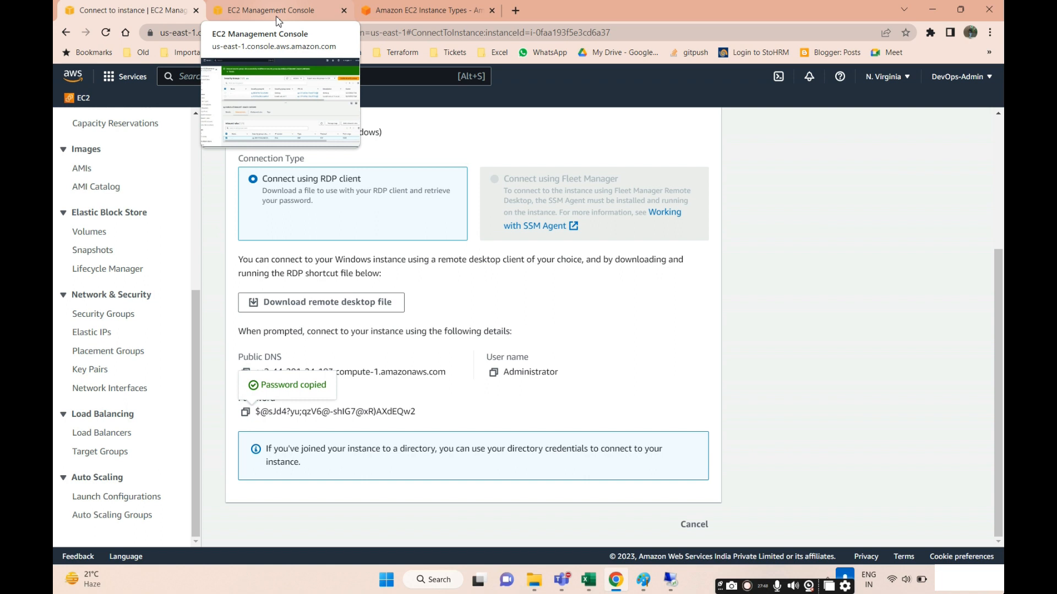
Step: Switch to the remote desktop session, close its File Explorer window, and minimize the session
click(670, 581)
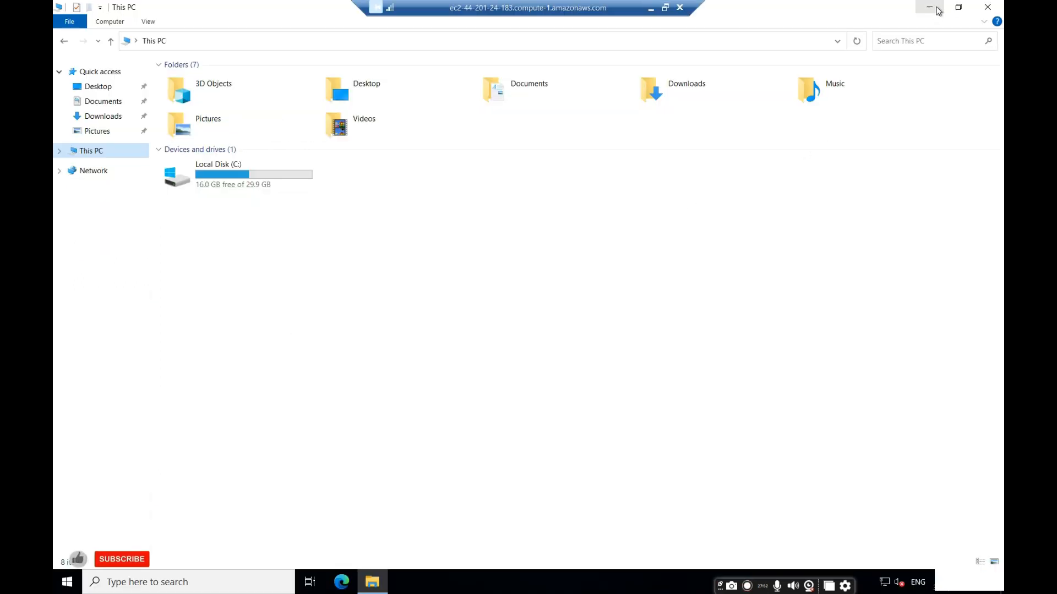
click(988, 9)
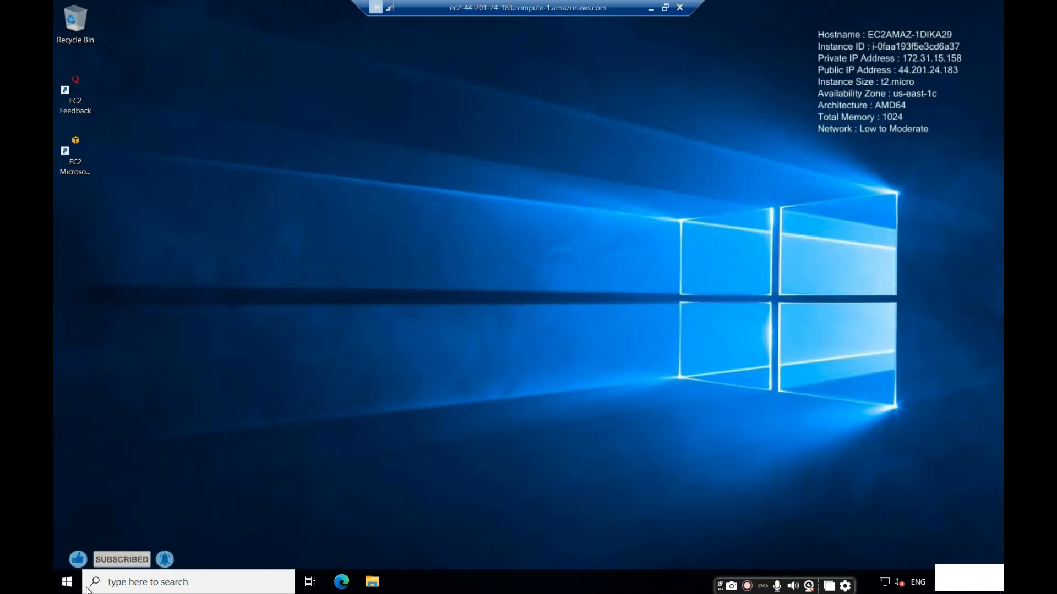
click(659, 9)
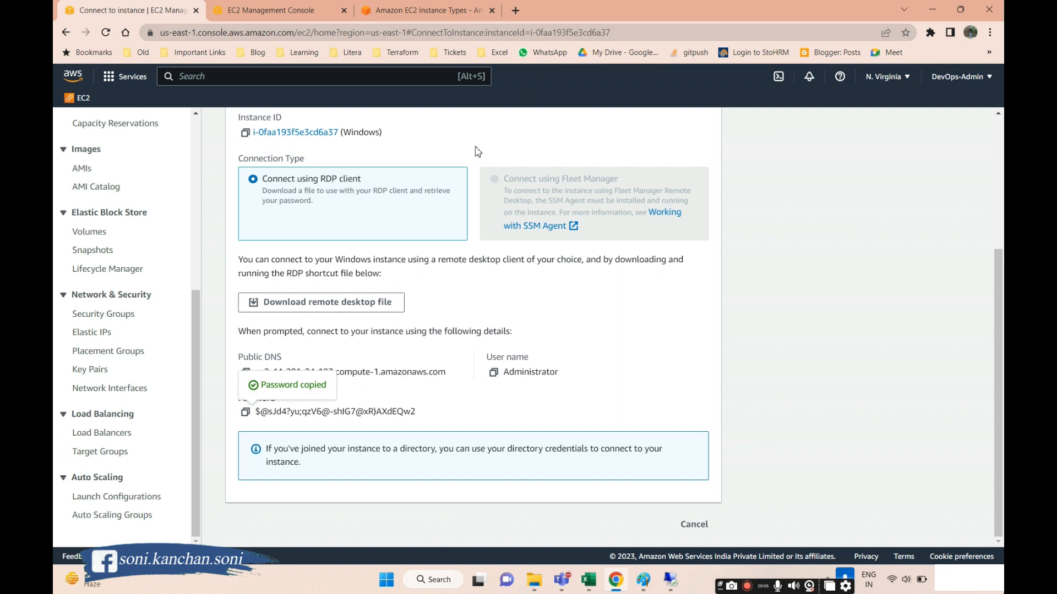
Step: Open a new browser tab and review the Batch1-AWSSAA security group's inbound rules before returning to the blank tab
click(516, 11)
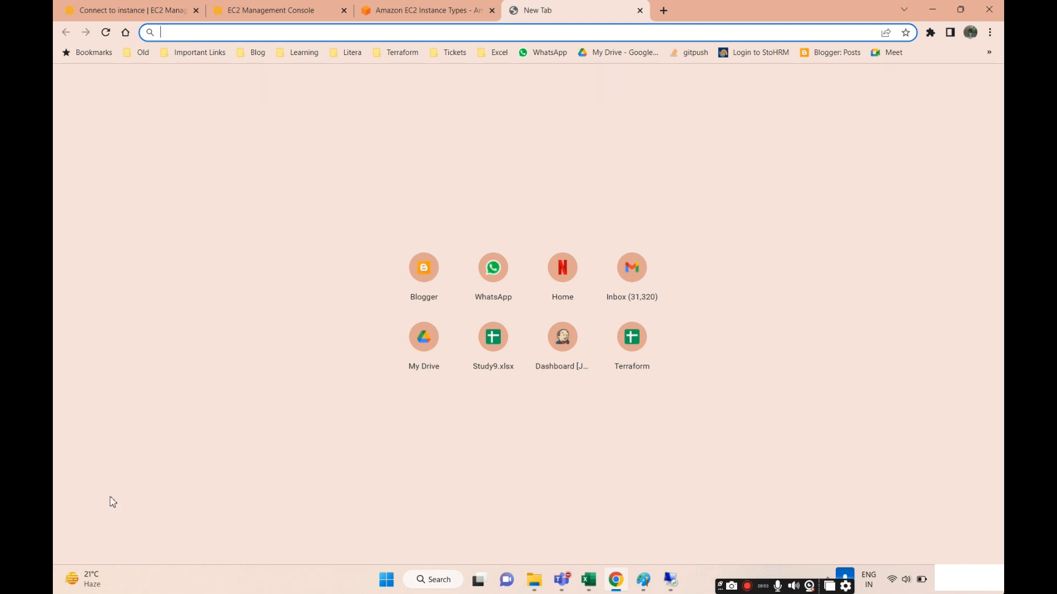
click(256, 8)
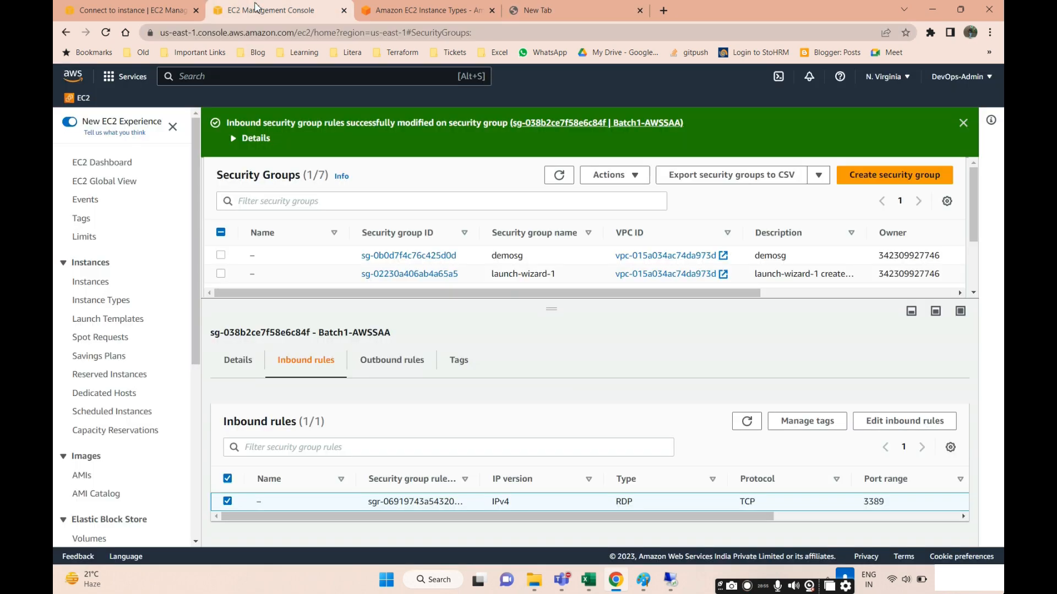
click(400, 15)
click(536, 10)
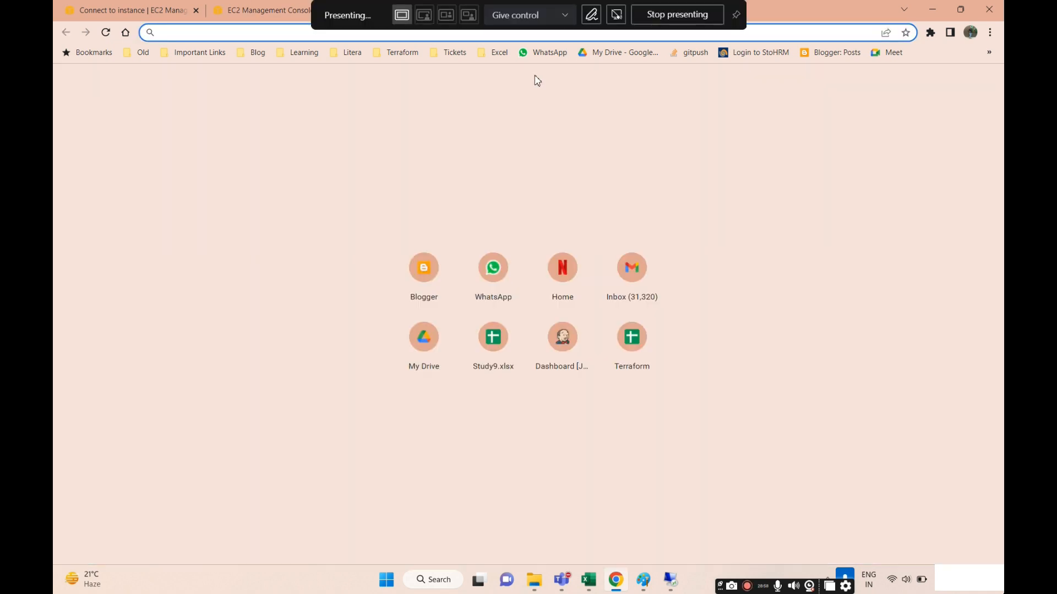
click(338, 10)
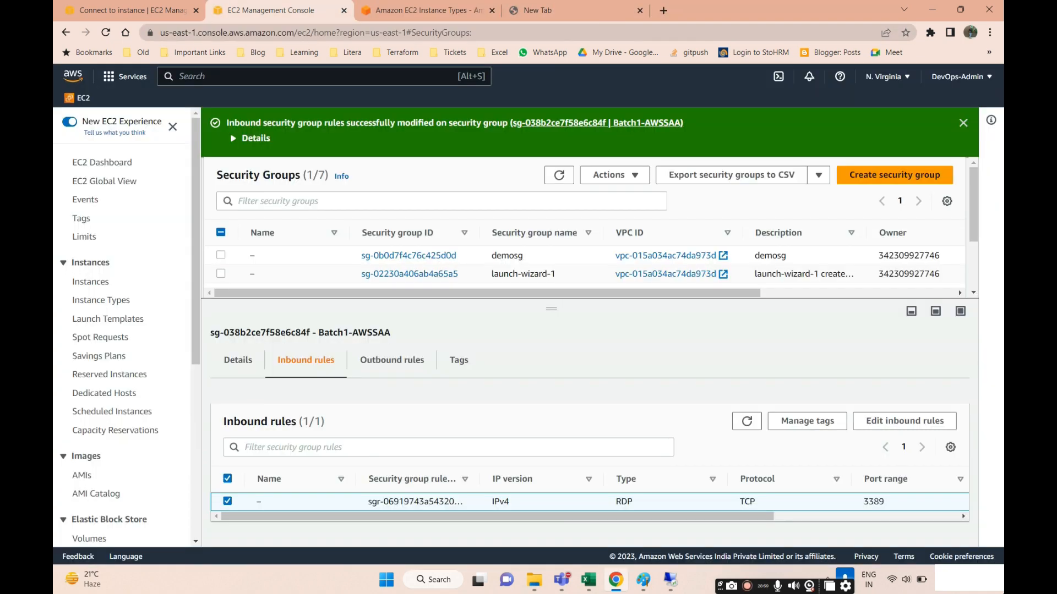
click(562, 12)
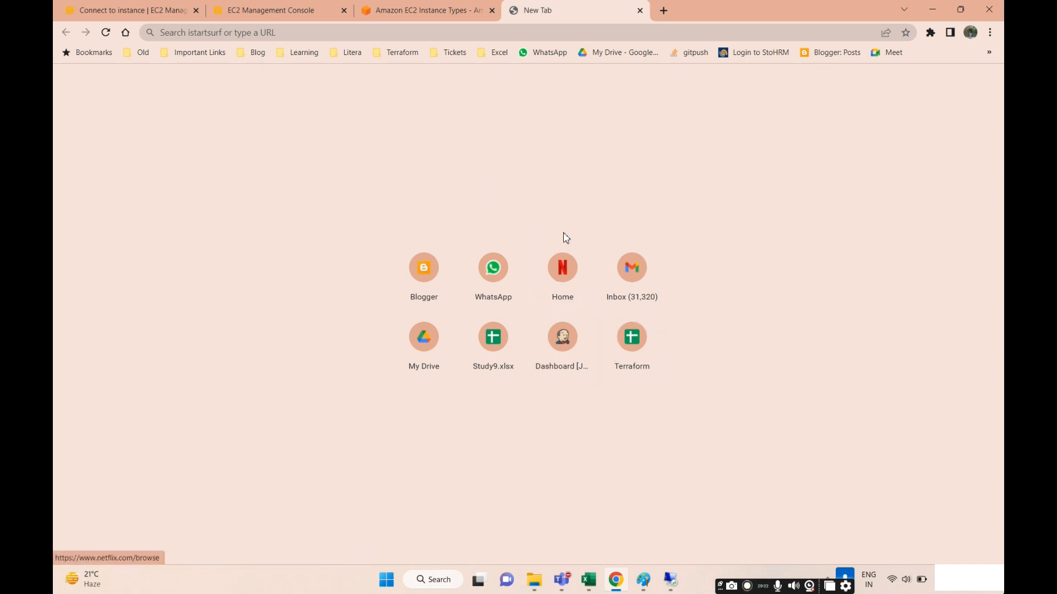
click(670, 582)
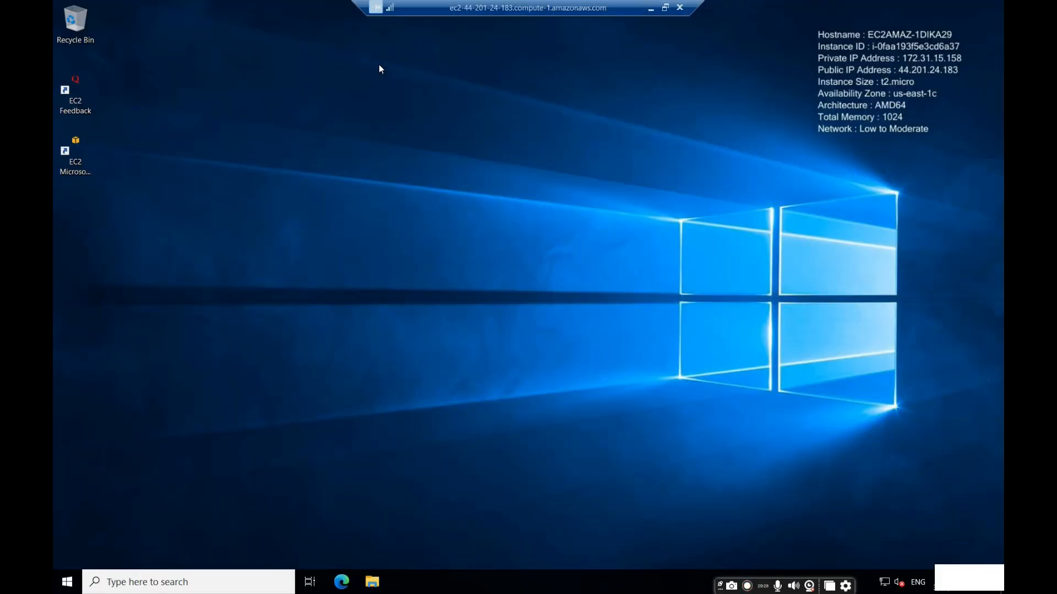
click(650, 8)
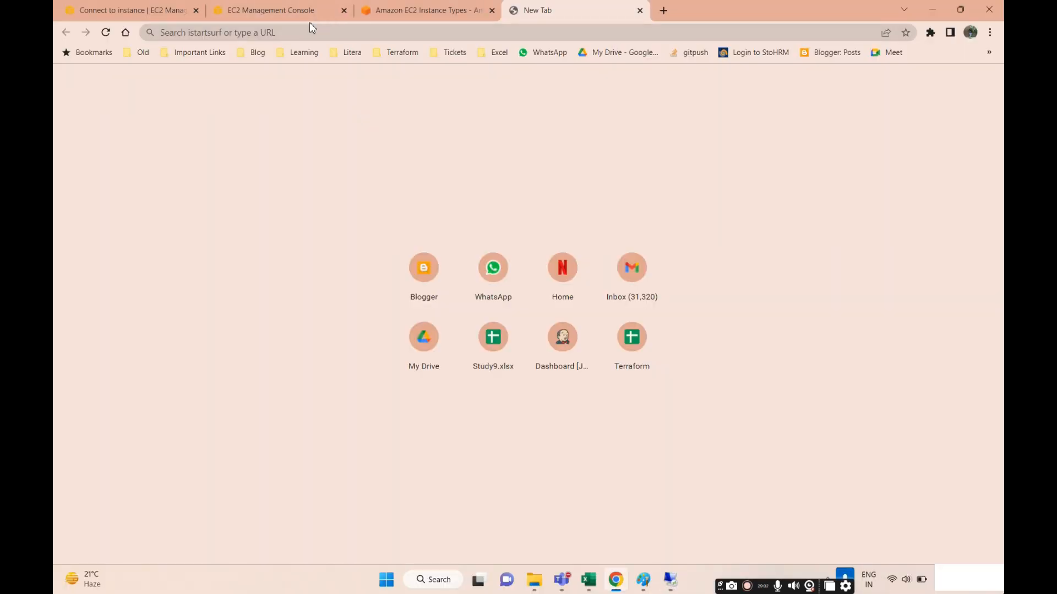
click(589, 580)
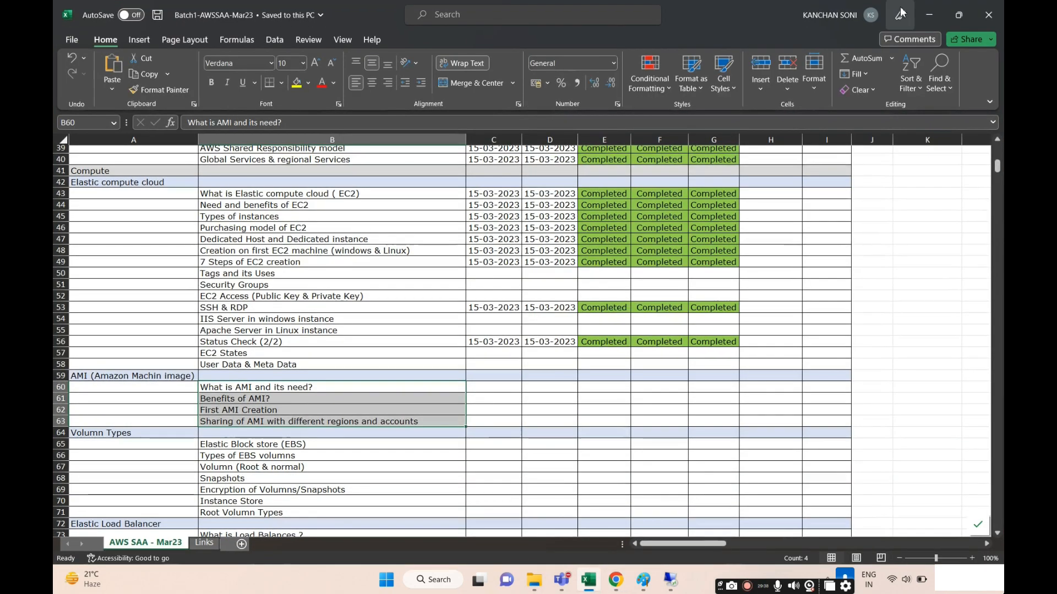
click(589, 580)
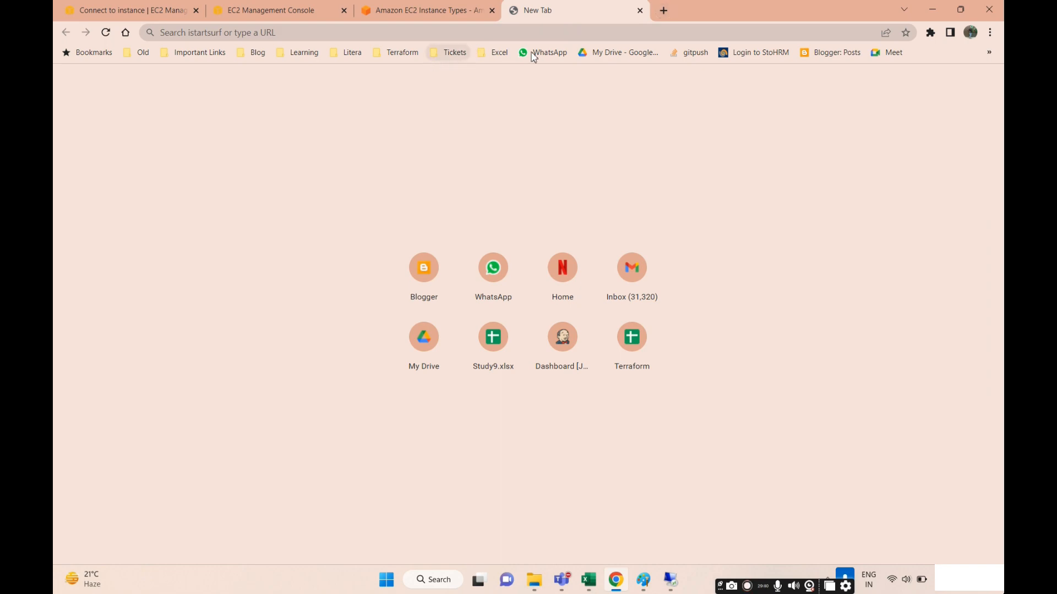
click(482, 53)
click(498, 102)
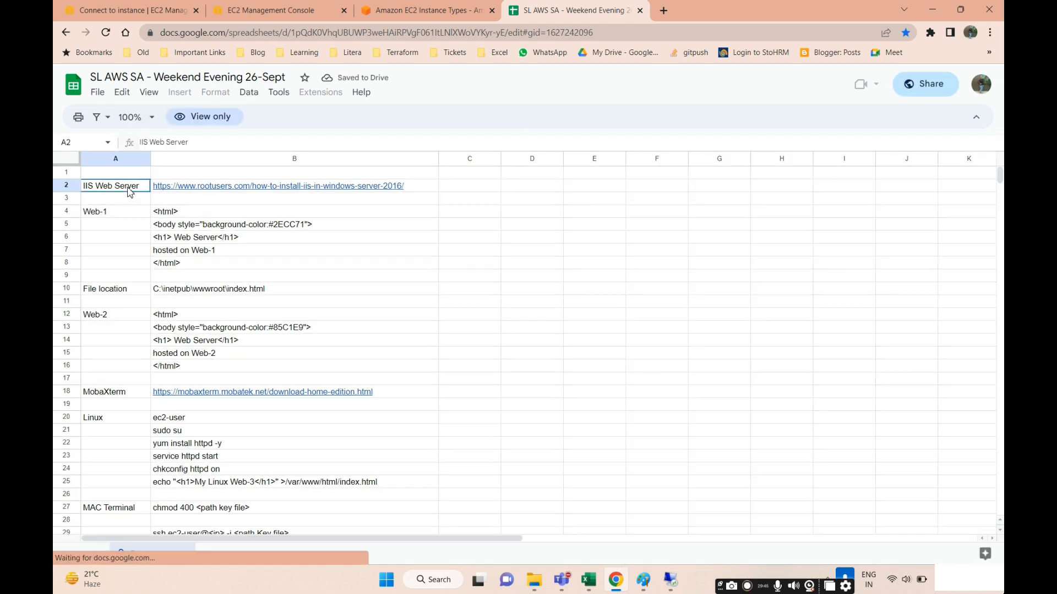
click(664, 10)
text(https://www.rootusers.com/how-to-install-iis-in-windows-server-2016/)
key(Return)
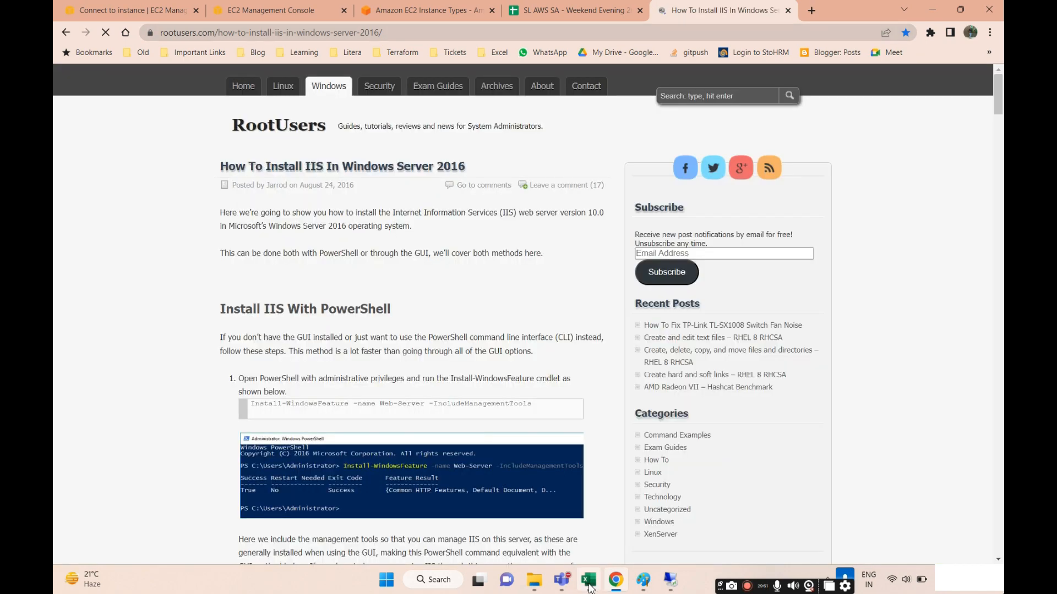
Step: Examine the RootUsers guide's instructions for installing IIS with PowerShell and through the GUI
click(588, 580)
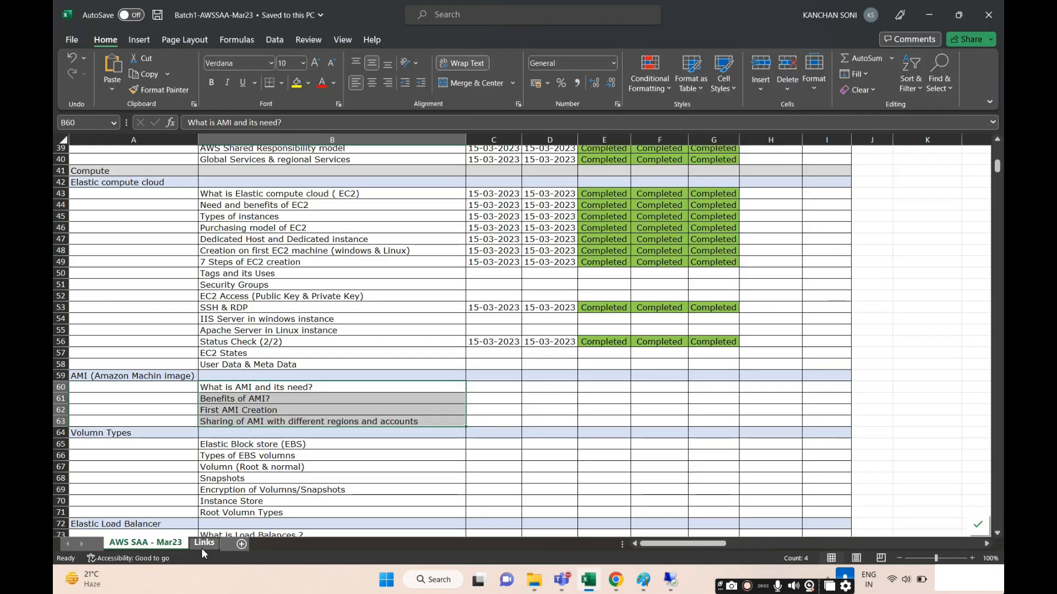
click(615, 580)
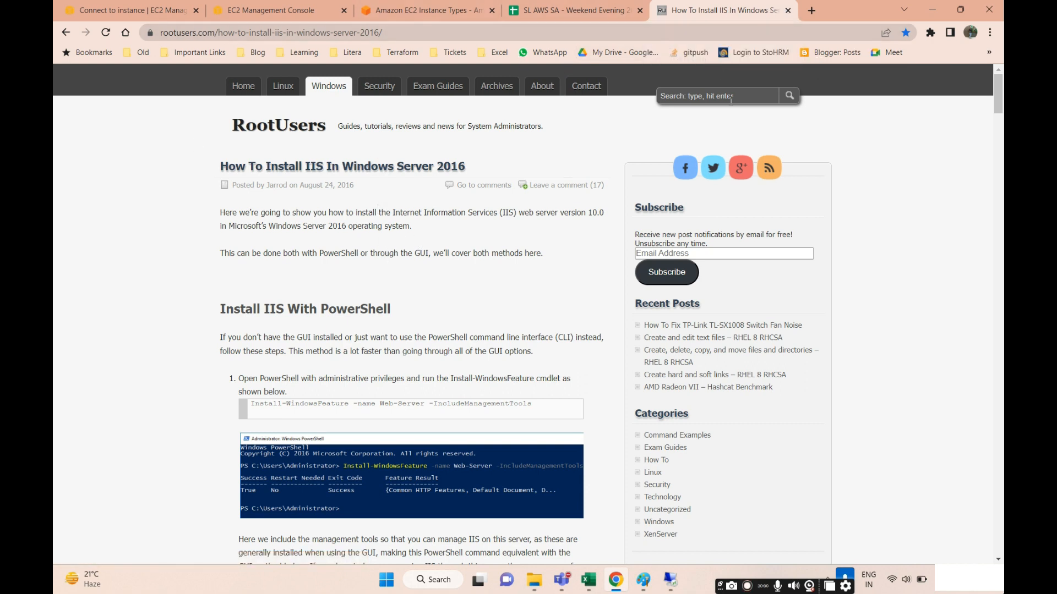
key(alt+Tab)
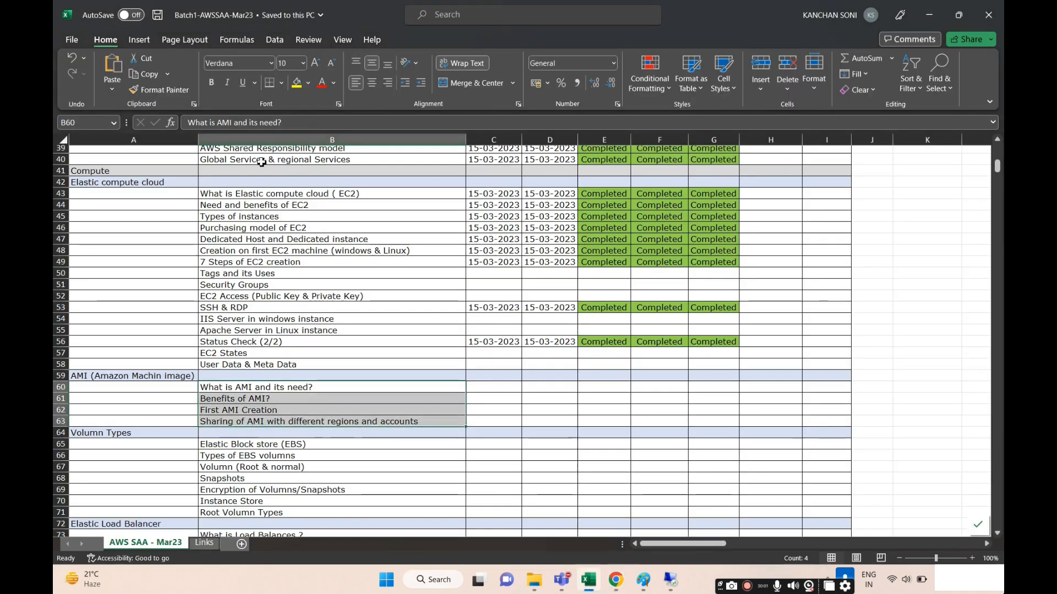
key(alt+Tab)
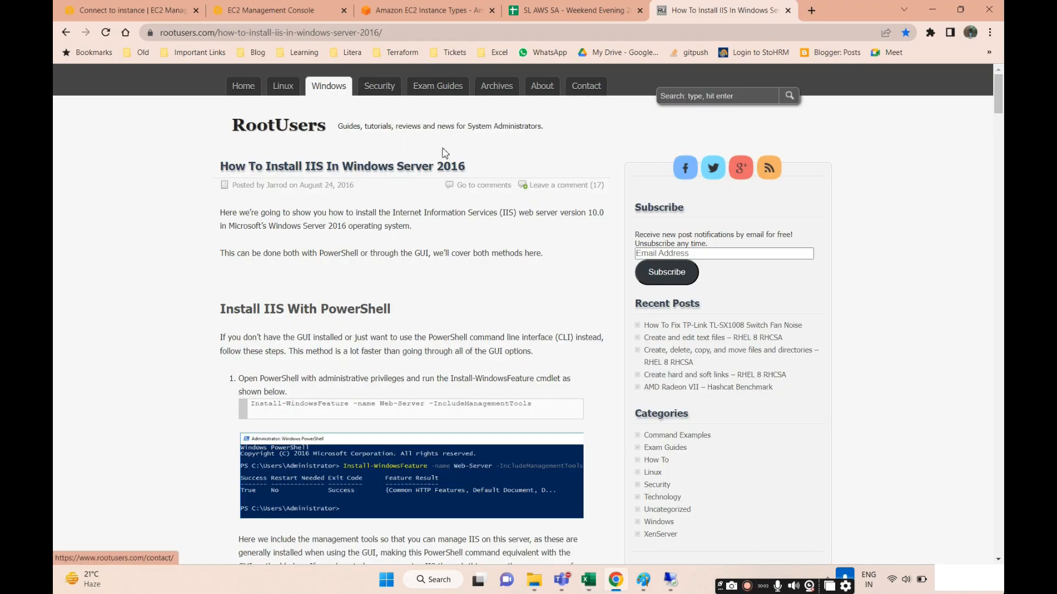
scroll(352, 236, down, 10)
scroll(414, 314, down, 7)
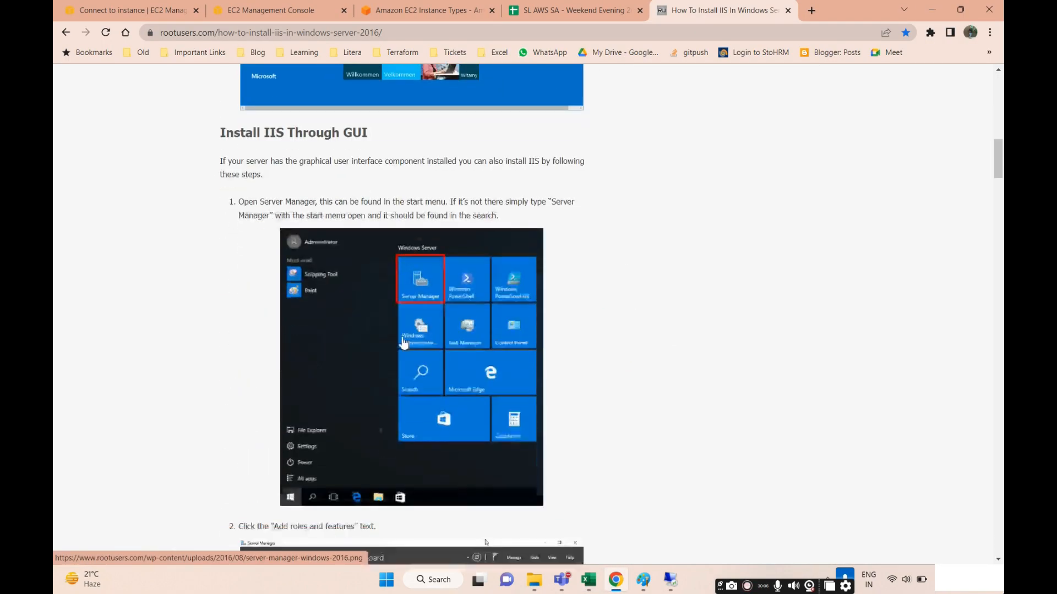
scroll(404, 285, up, 18)
scroll(403, 289, up, 2)
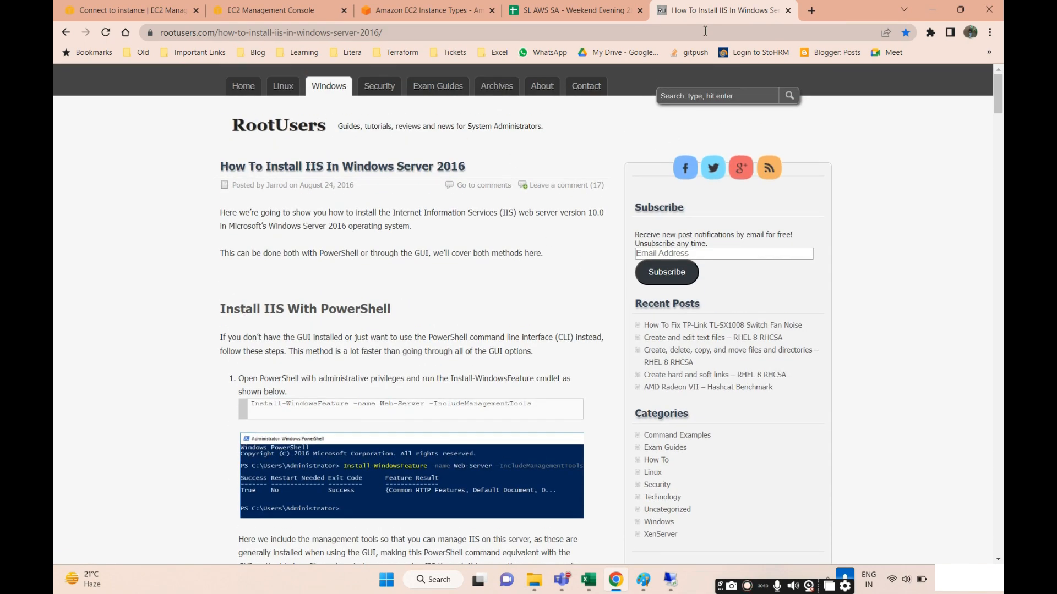
key(alt+Tab)
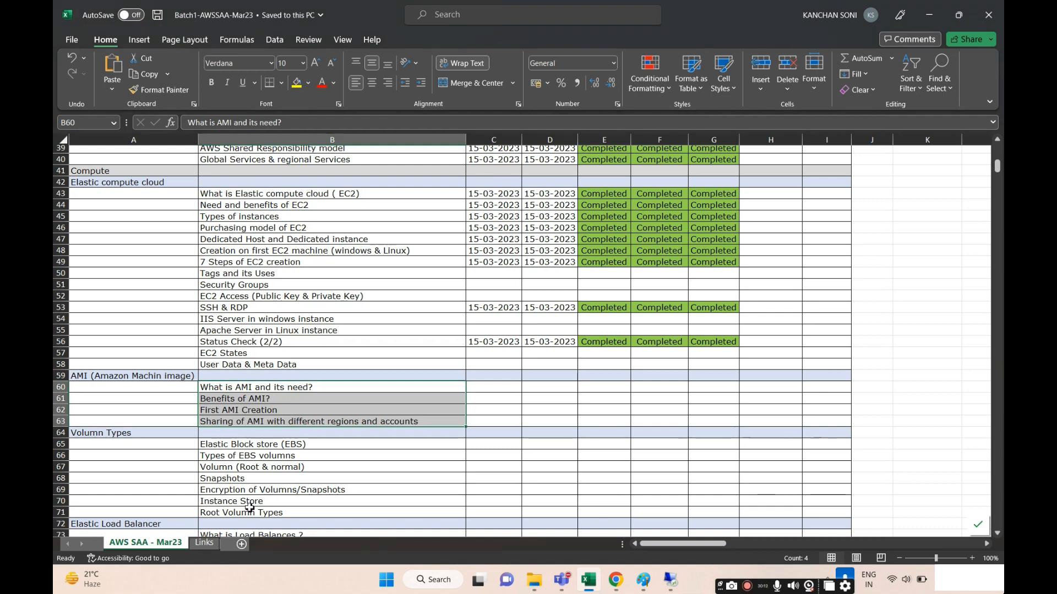
click(213, 546)
click(132, 207)
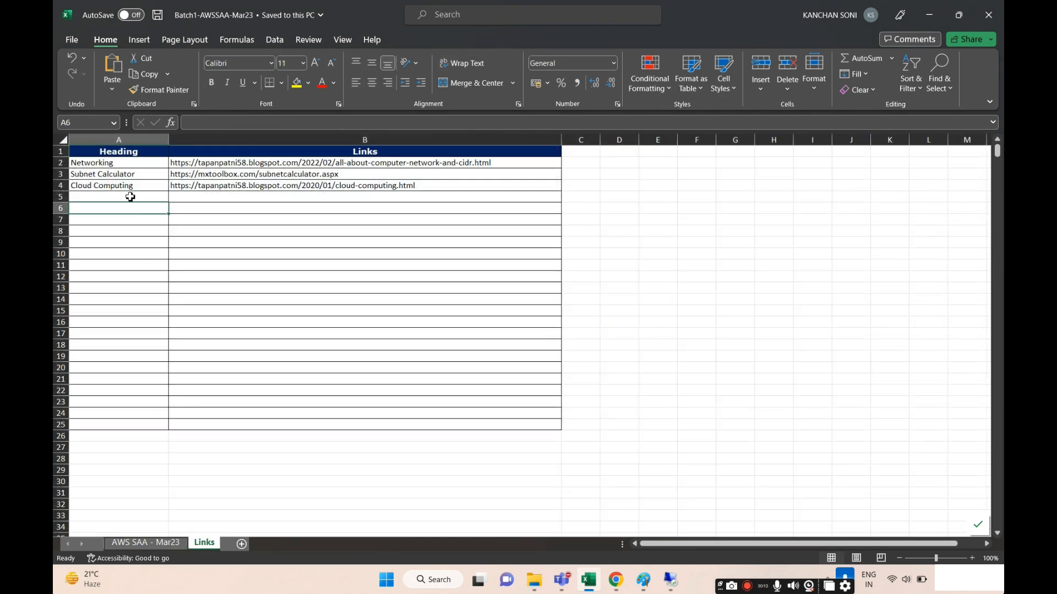
click(130, 197)
text(llation)
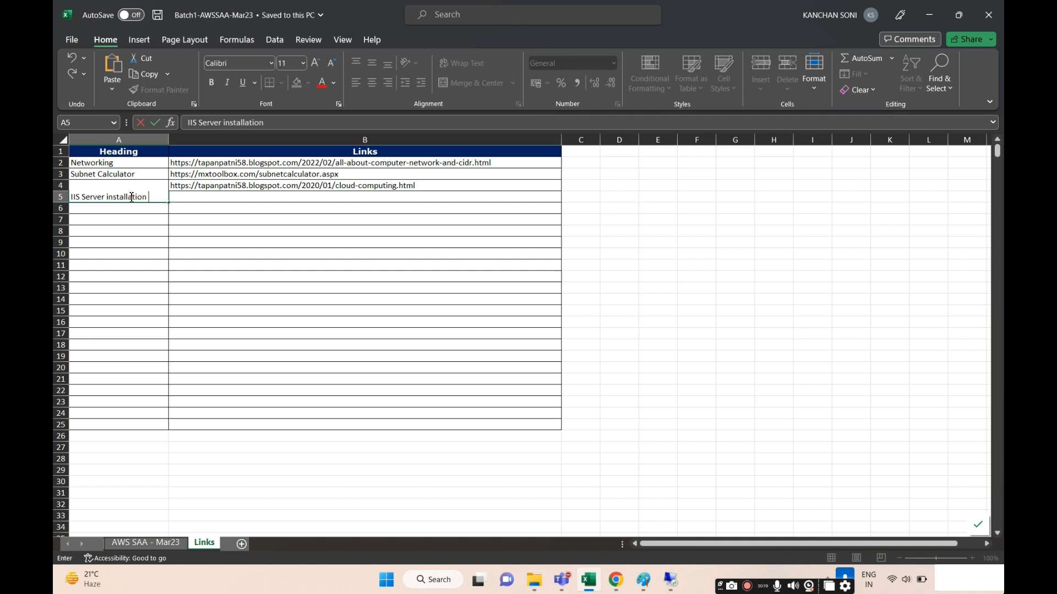
key(BackSpace)
key(BackSpace)
key(Tab)
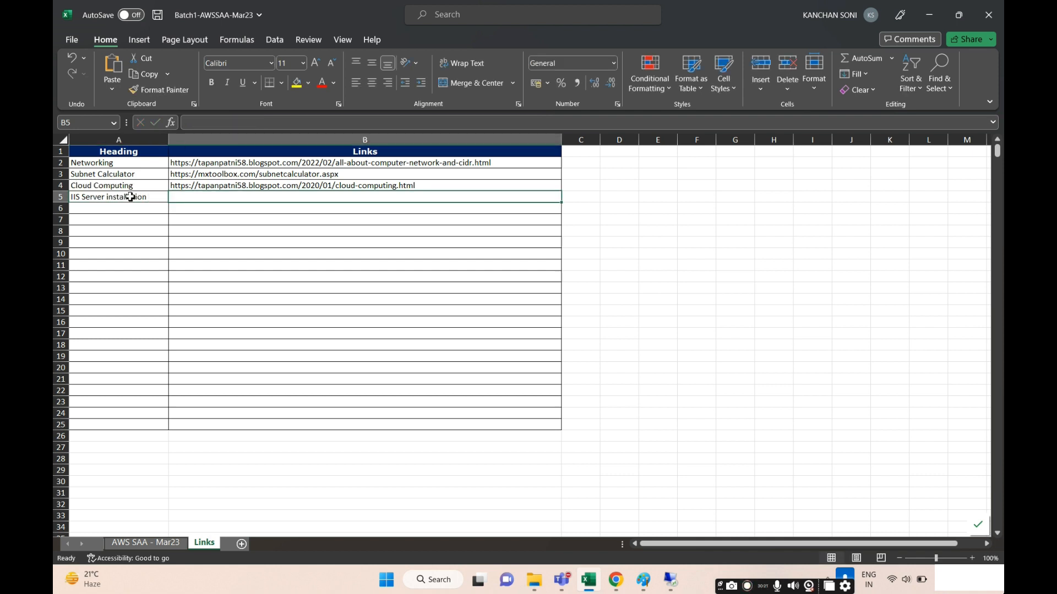
key(ctrl+s)
text(https://www.rootusers.com/how-to-install-iis-in-windows-server-2016/)
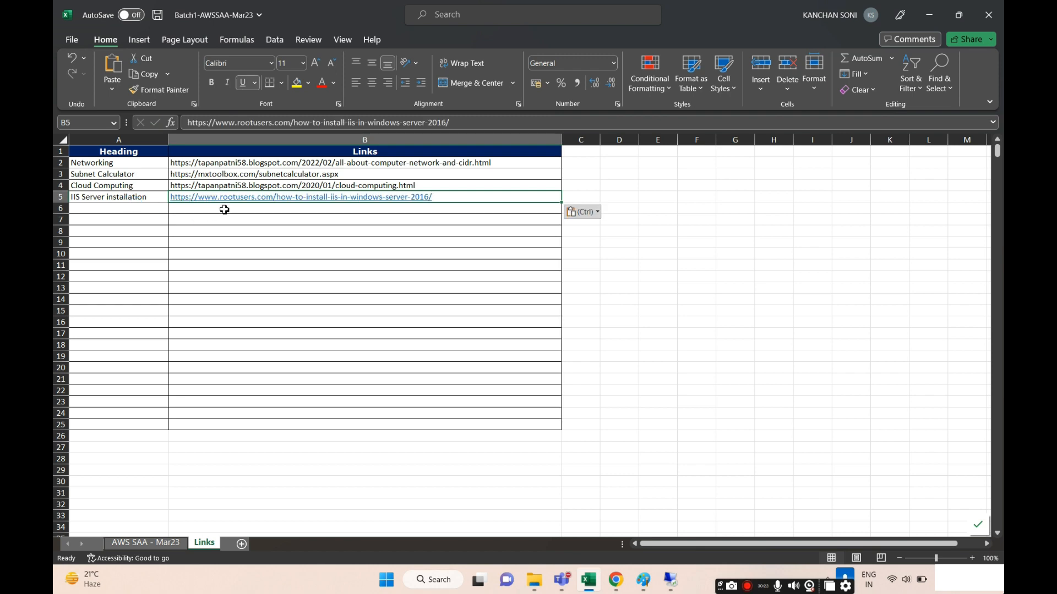
Step: Return to the RootUsers guide in the browser and read through its PowerShell method and all the GUI installation steps
click(295, 196)
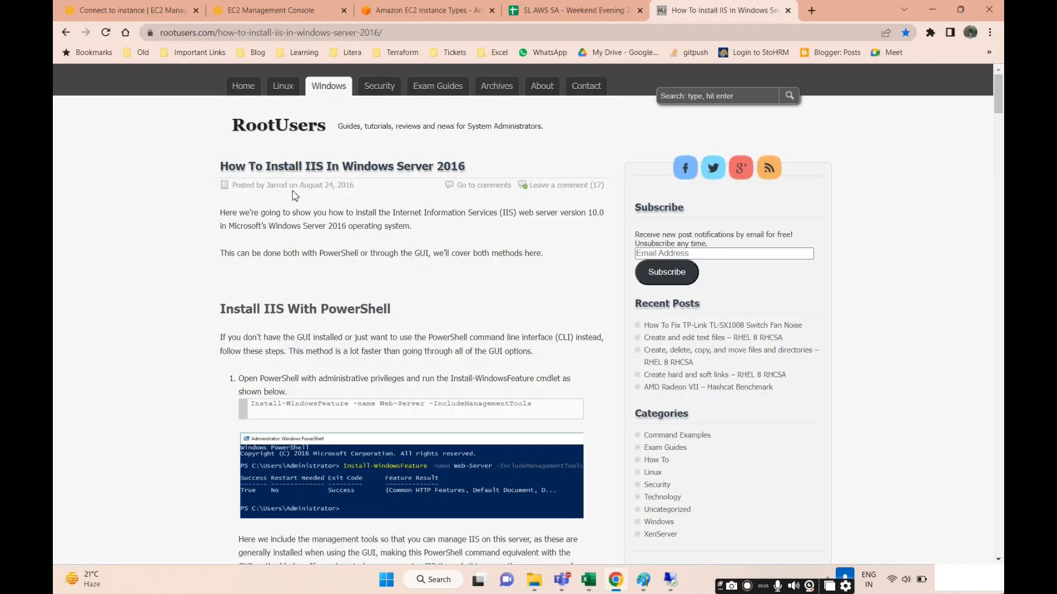
scroll(327, 181, down, 4)
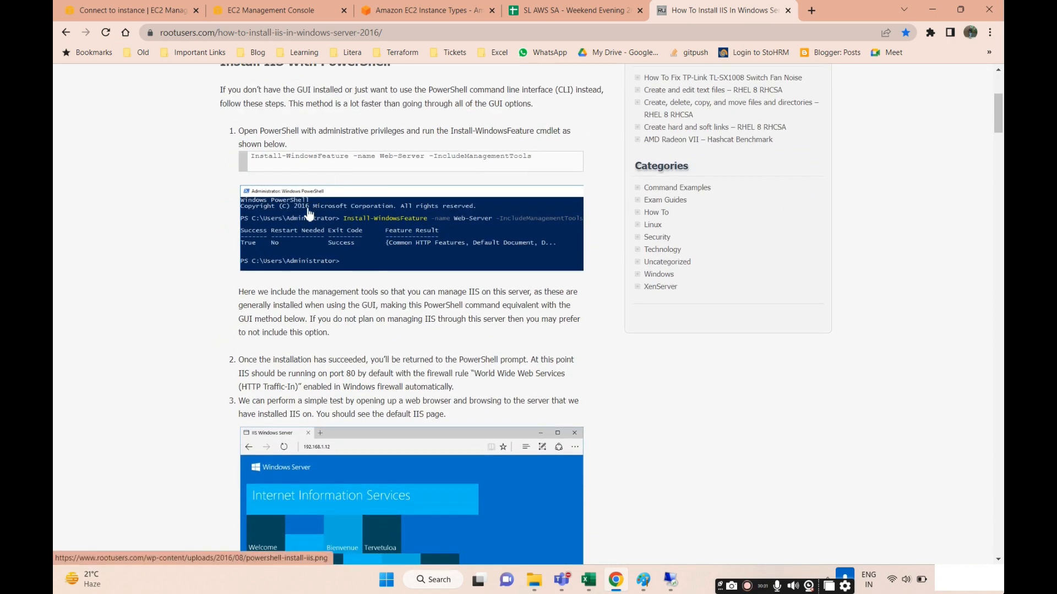
scroll(308, 213, up, 2)
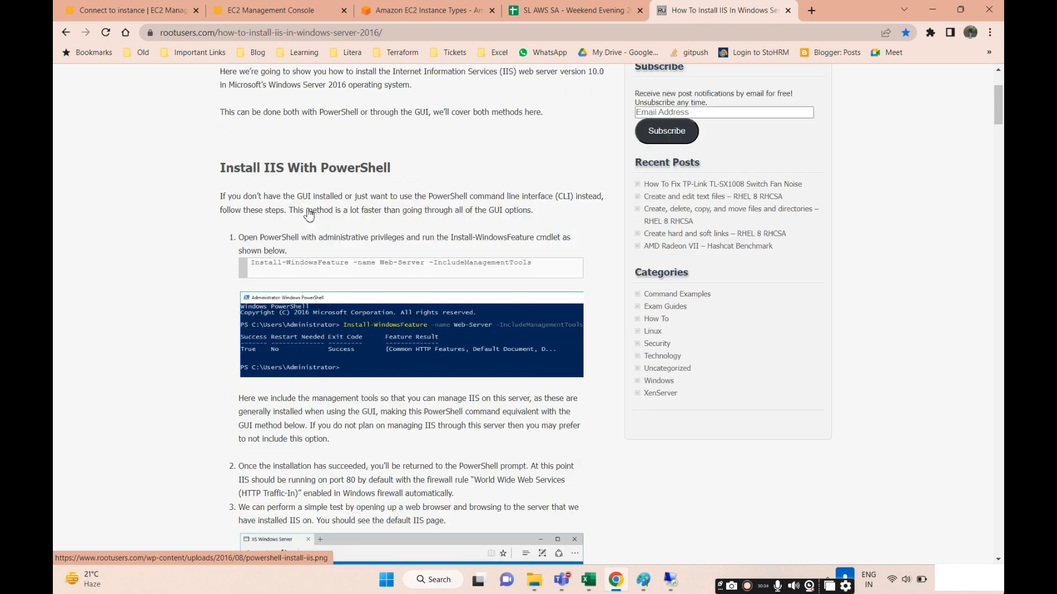
drag(553, 289, 245, 287)
scroll(280, 286, down, 5)
scroll(286, 136, down, 1)
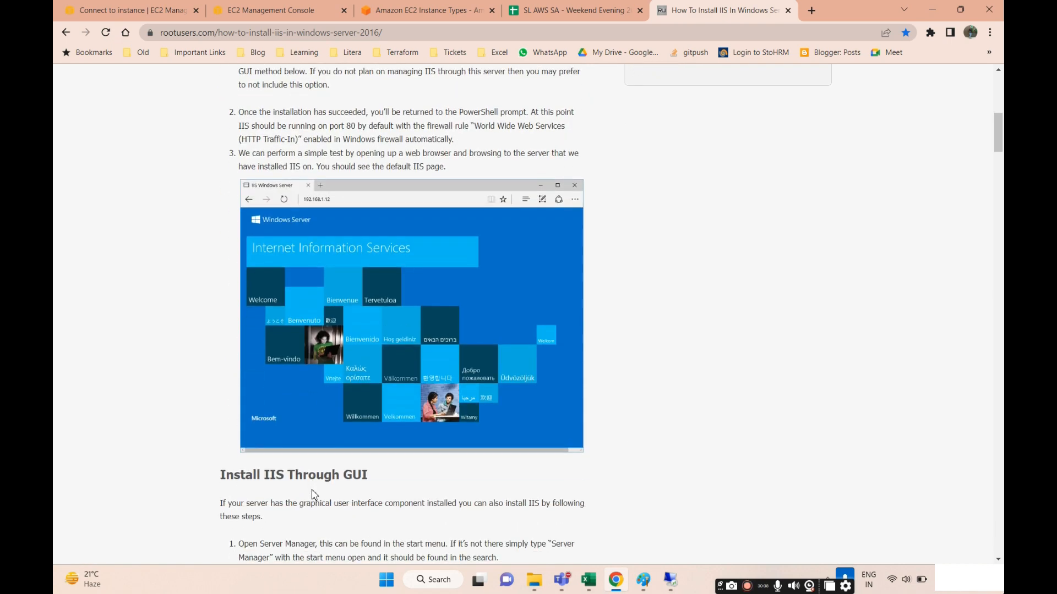
scroll(264, 187, up, 4)
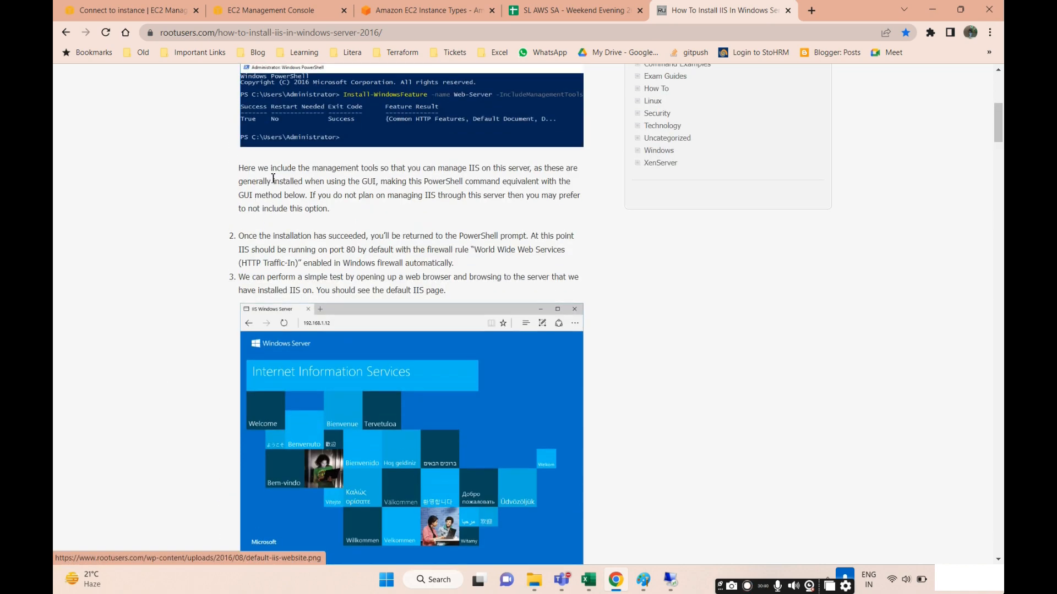
scroll(280, 297, down, 5)
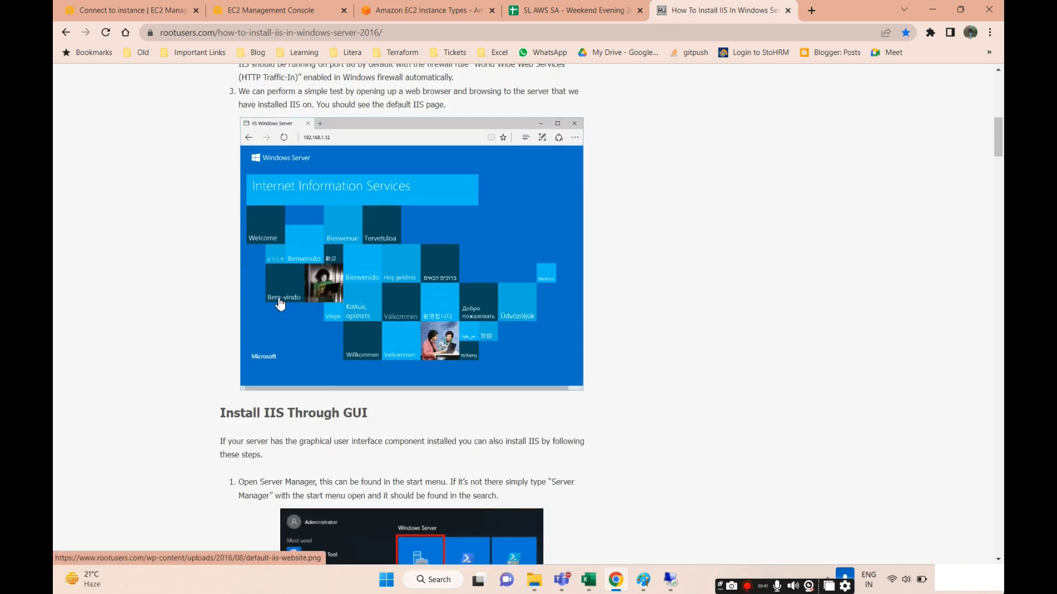
scroll(275, 294, up, 1)
scroll(286, 330, down, 7)
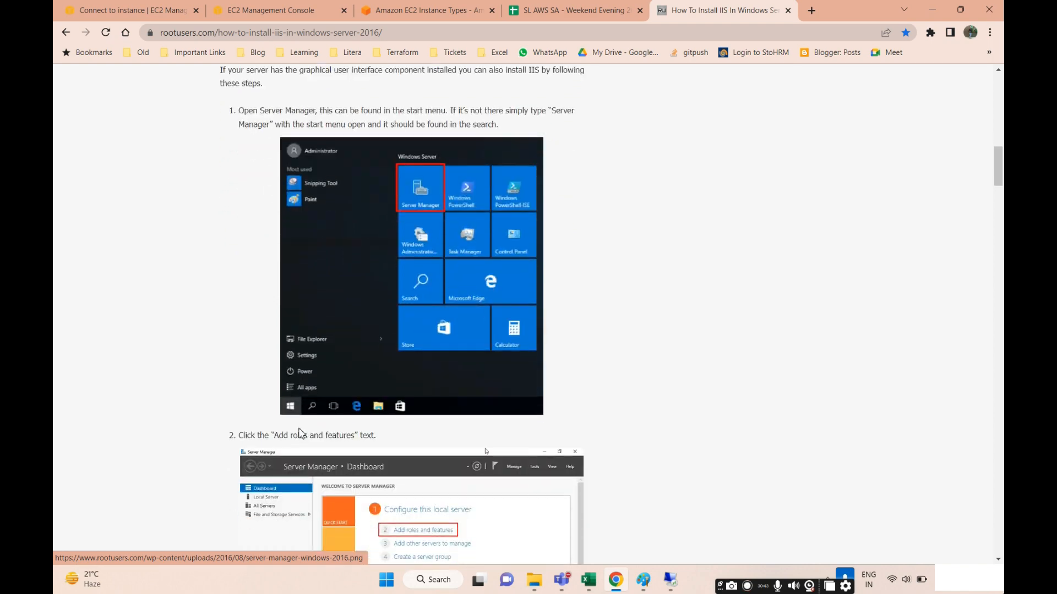
scroll(324, 385, down, 8)
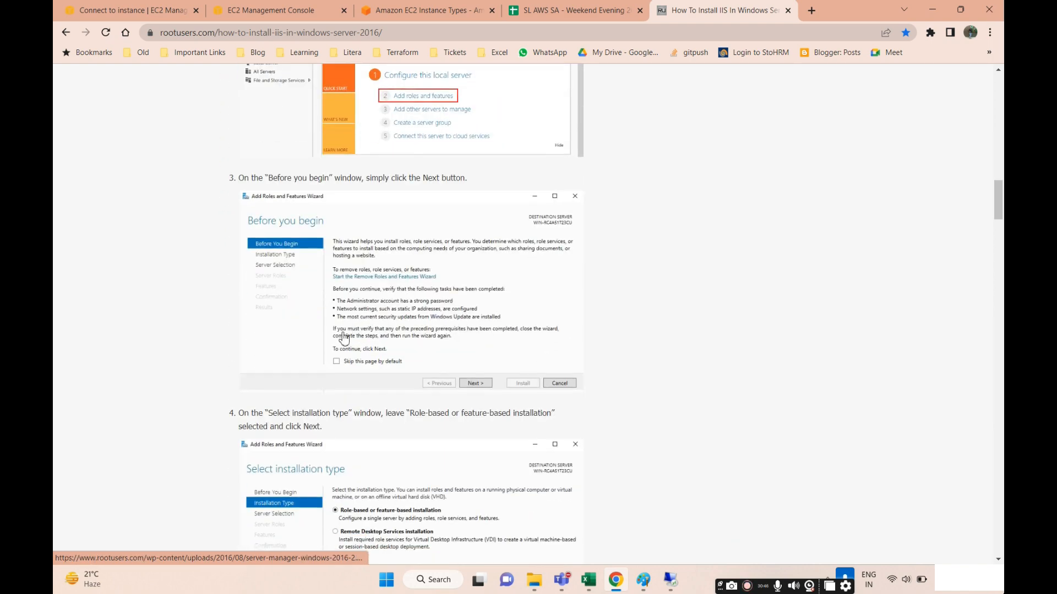
scroll(343, 337, down, 11)
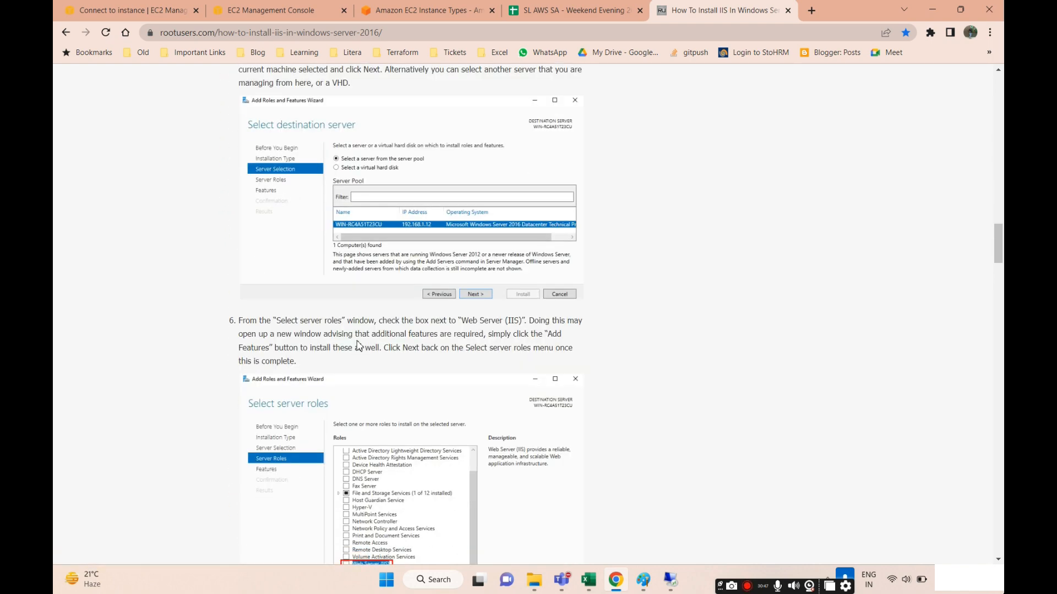
scroll(358, 345, down, 12)
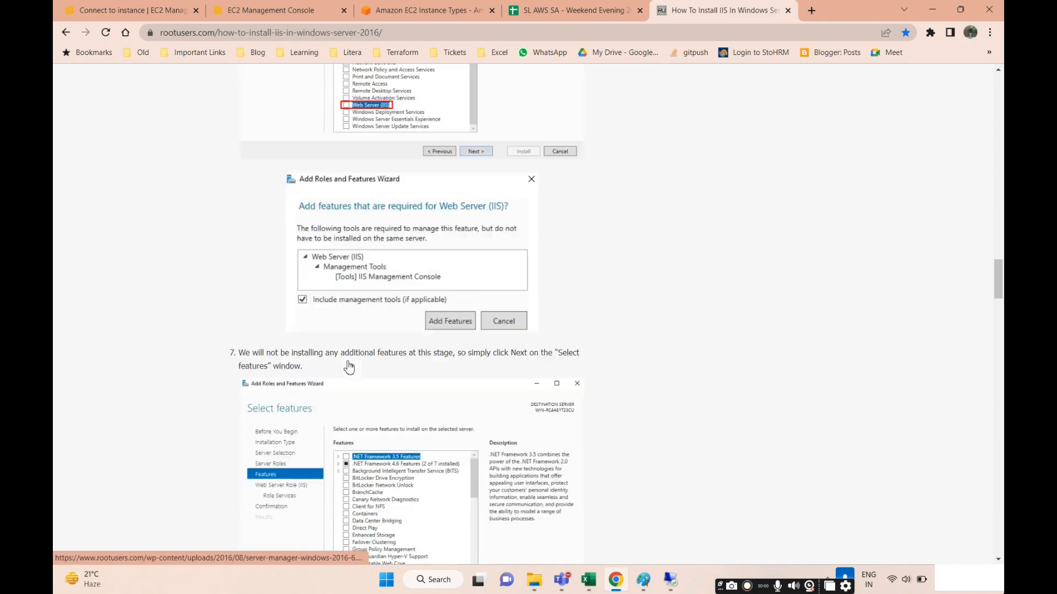
scroll(348, 366, down, 14)
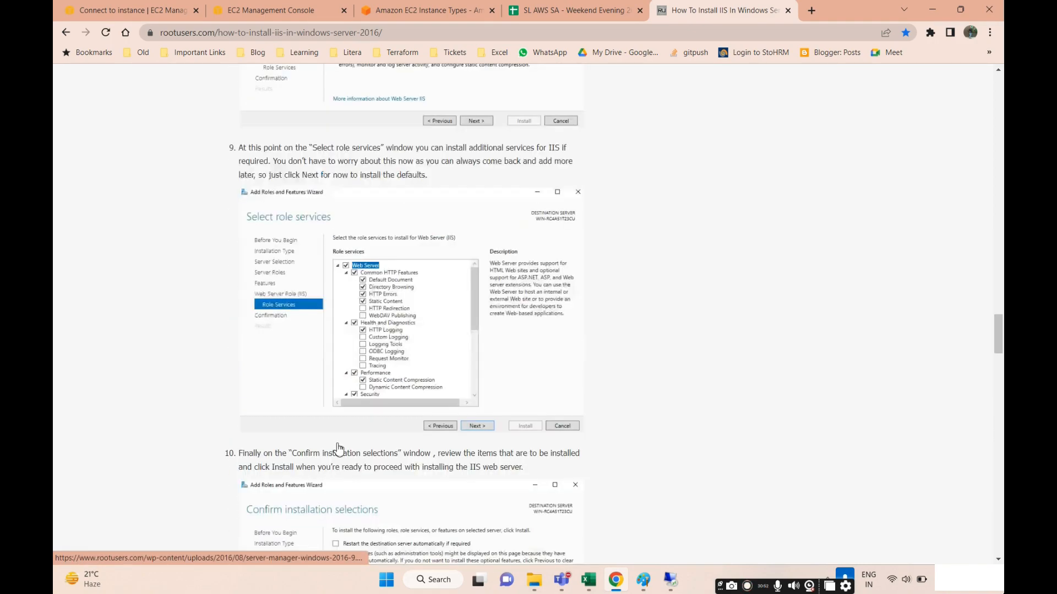
scroll(384, 329, down, 18)
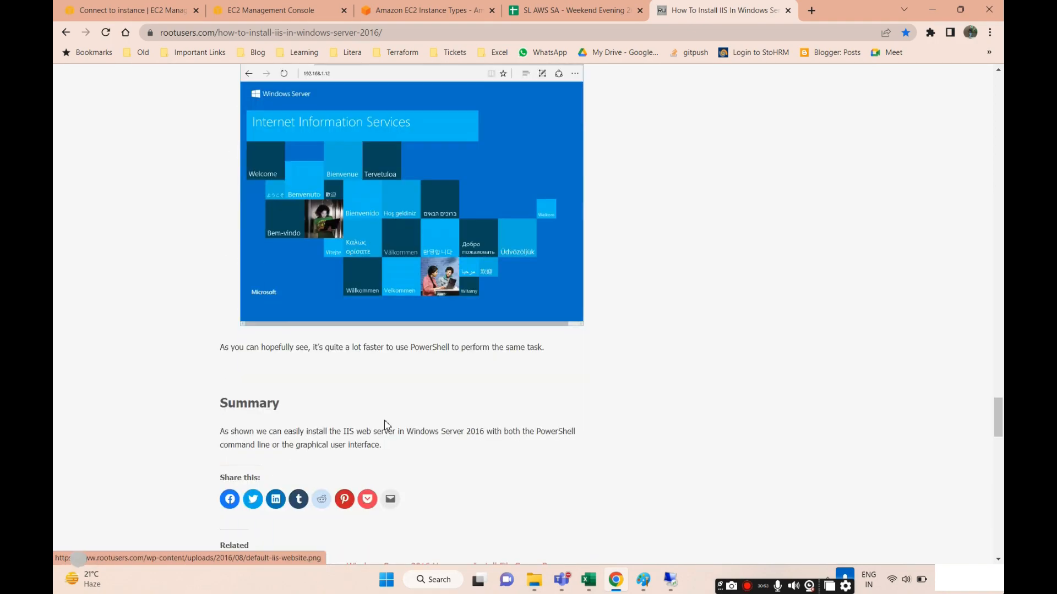
scroll(388, 421, up, 20)
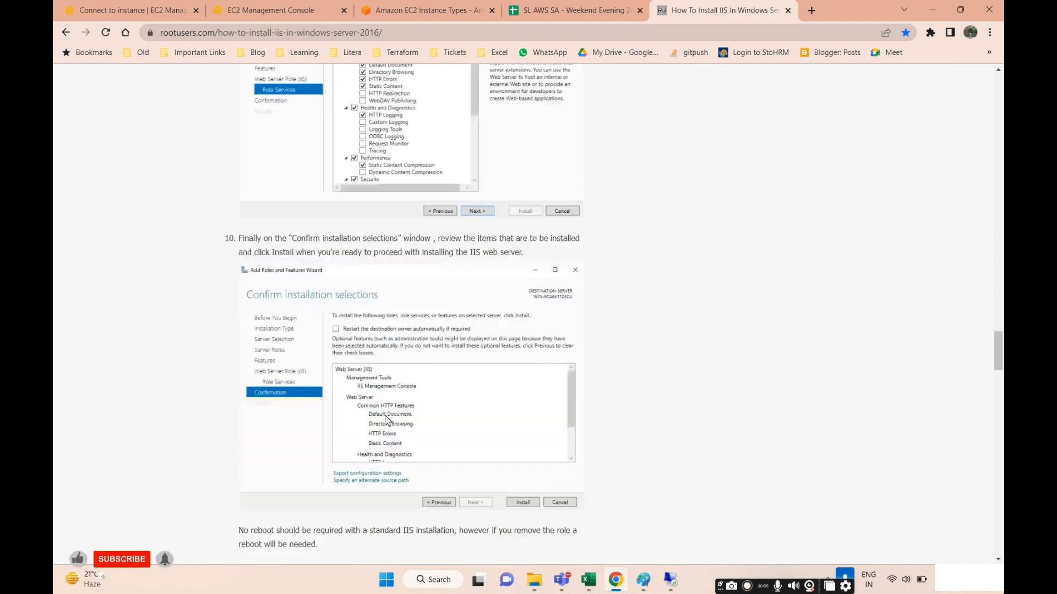
scroll(387, 421, up, 20)
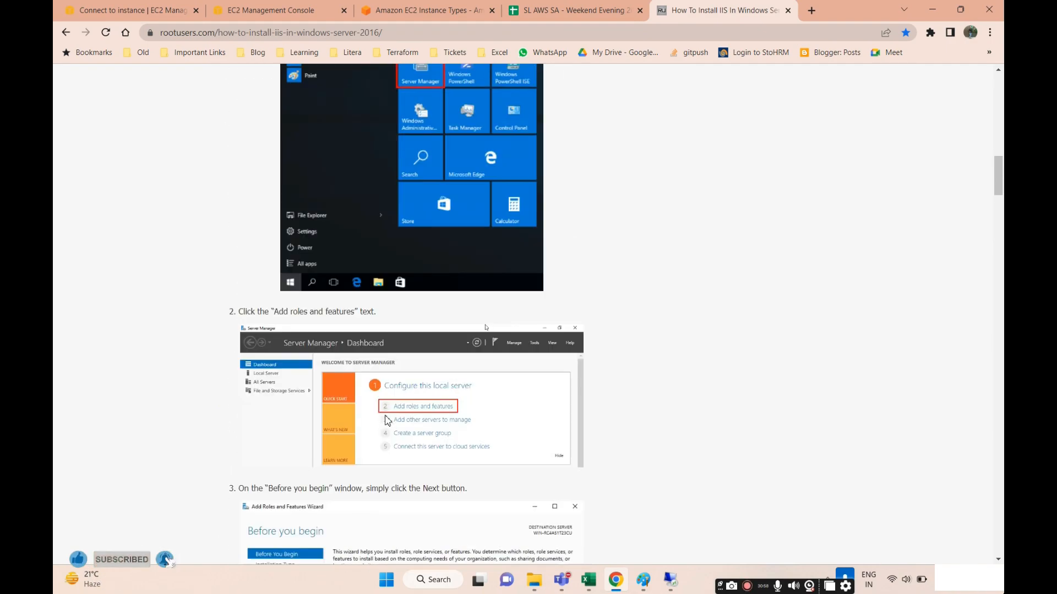
scroll(315, 442, up, 20)
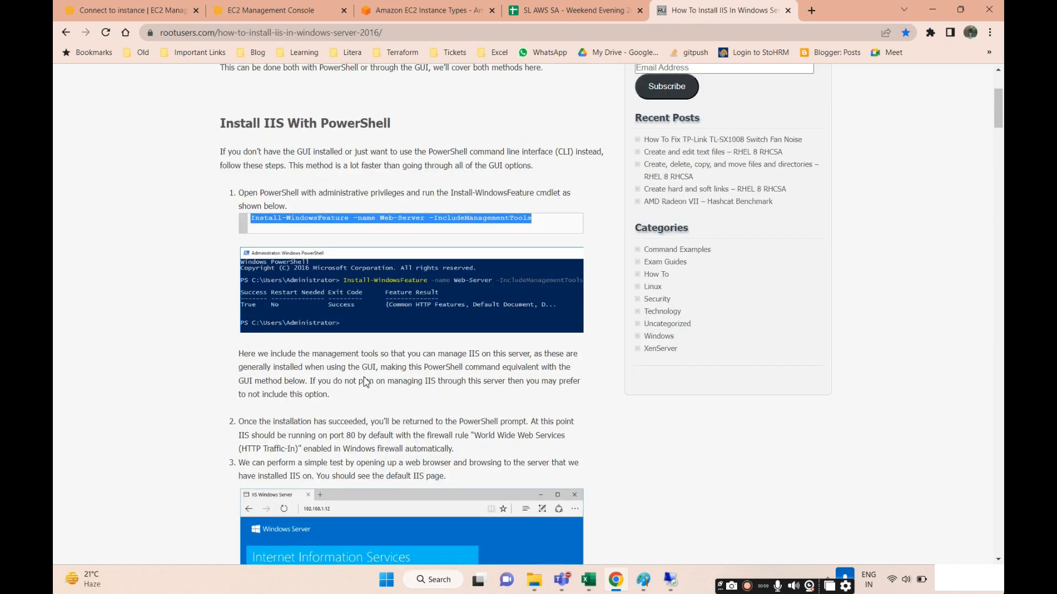
Step: Copy the command Install-WindowsFeature -name Web-Server -IncludeManagementTools from the guide's PowerShell section
click(333, 368)
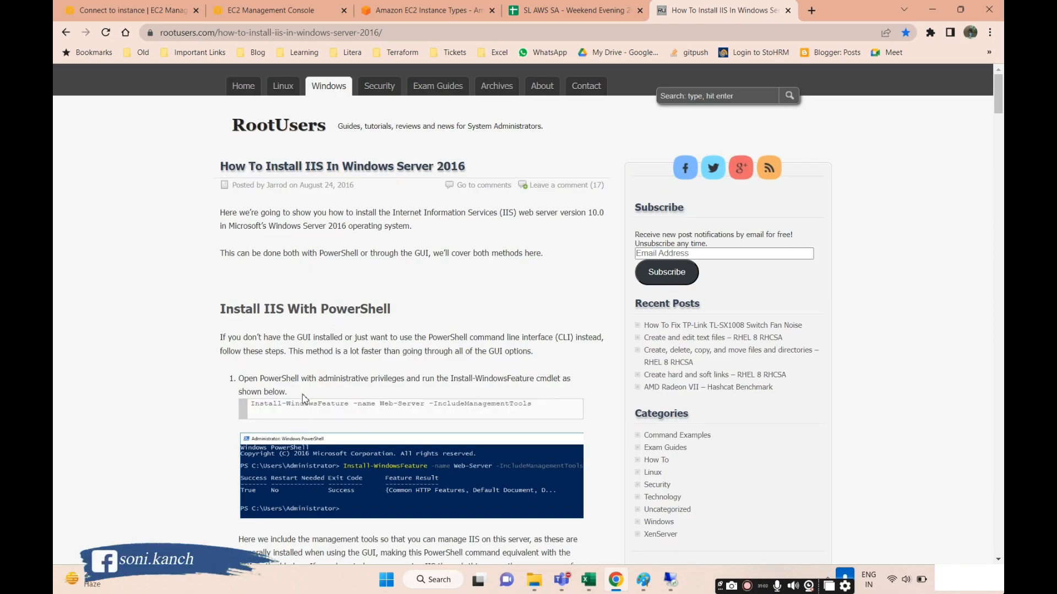
drag(528, 406, 246, 413)
key(ctrl+c)
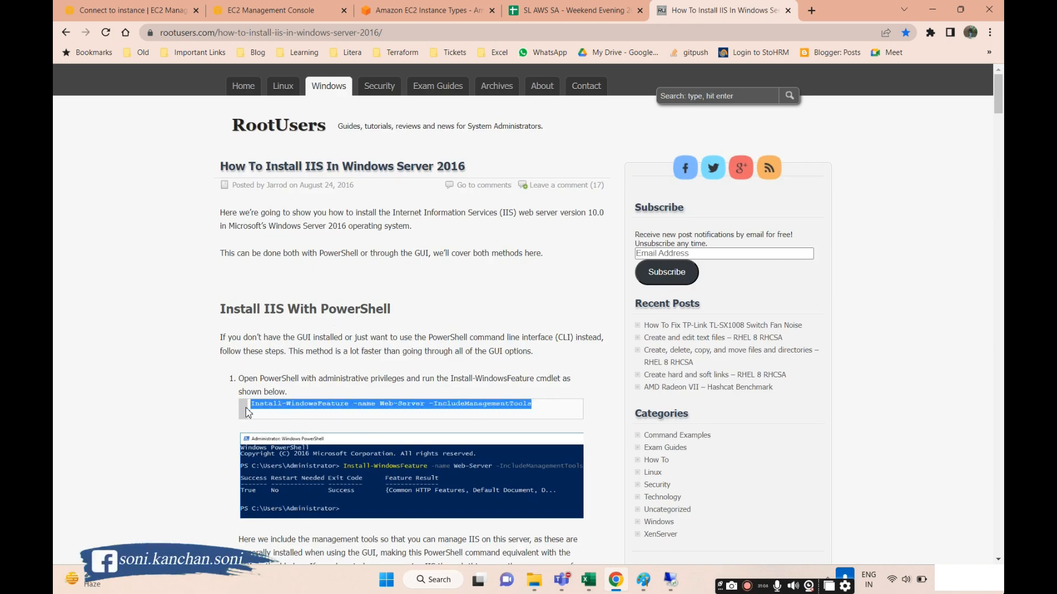
Step: Switch to the remote desktop session, open Windows PowerShell, and run the copied Install-WindowsFeature command for Web-Server
click(671, 581)
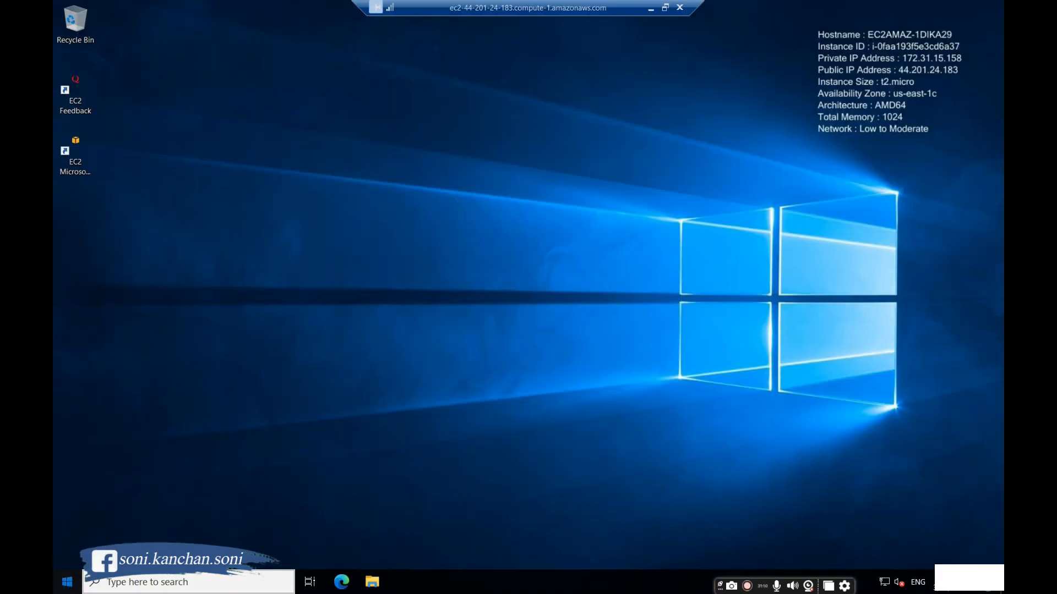
click(72, 583)
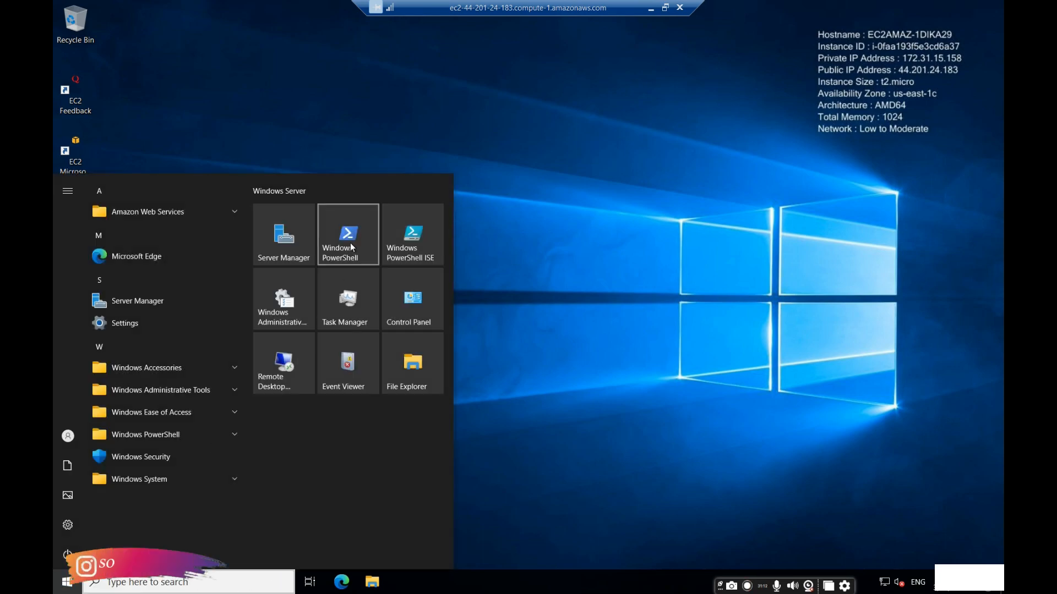
click(361, 232)
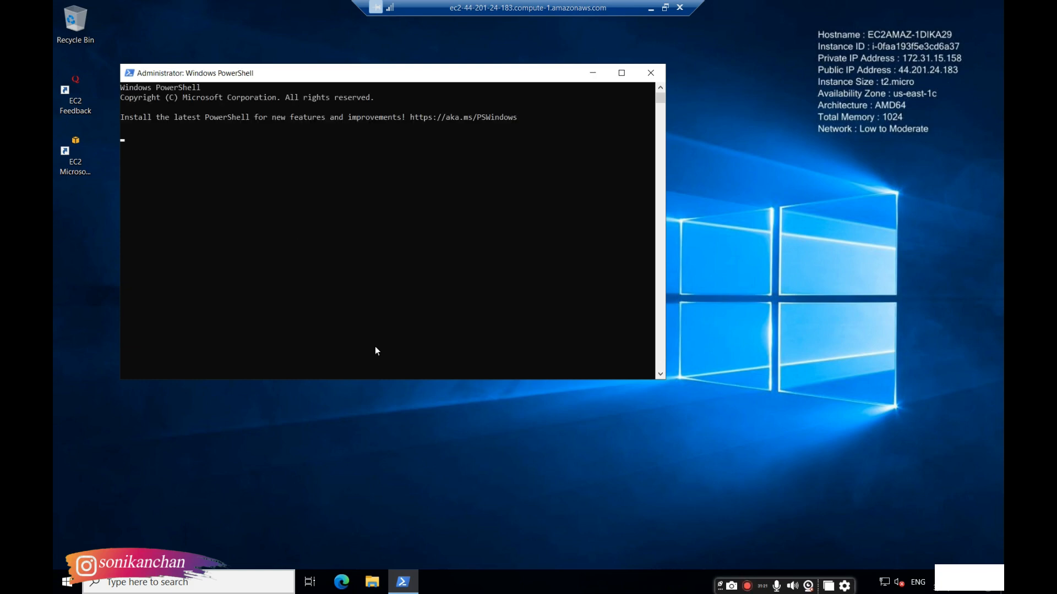
right_click(263, 169)
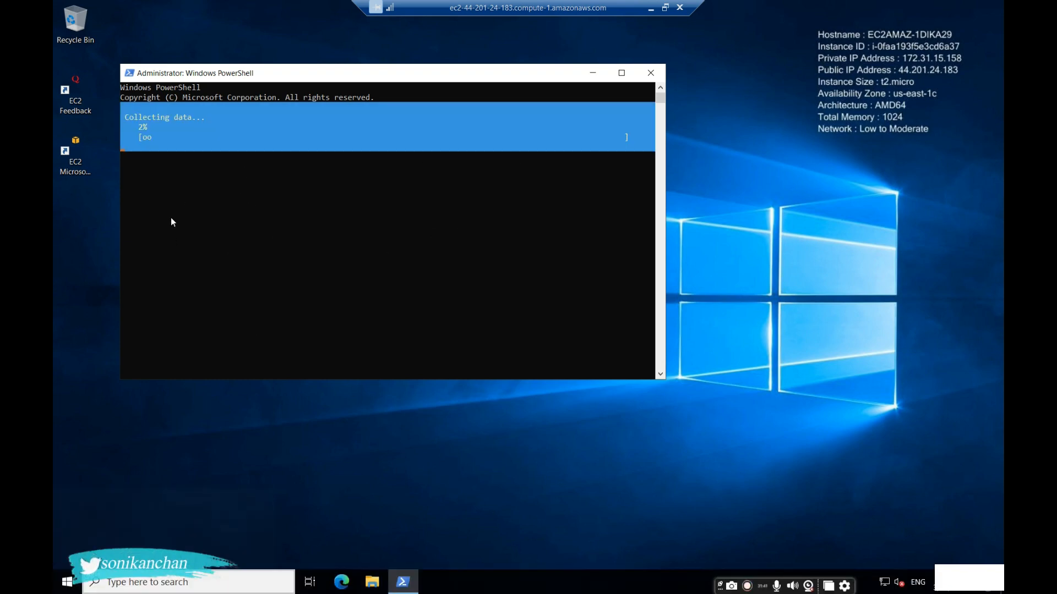
Step: Open File Explorer on the remote instance and view the folders on Local Disk (C:)
click(373, 585)
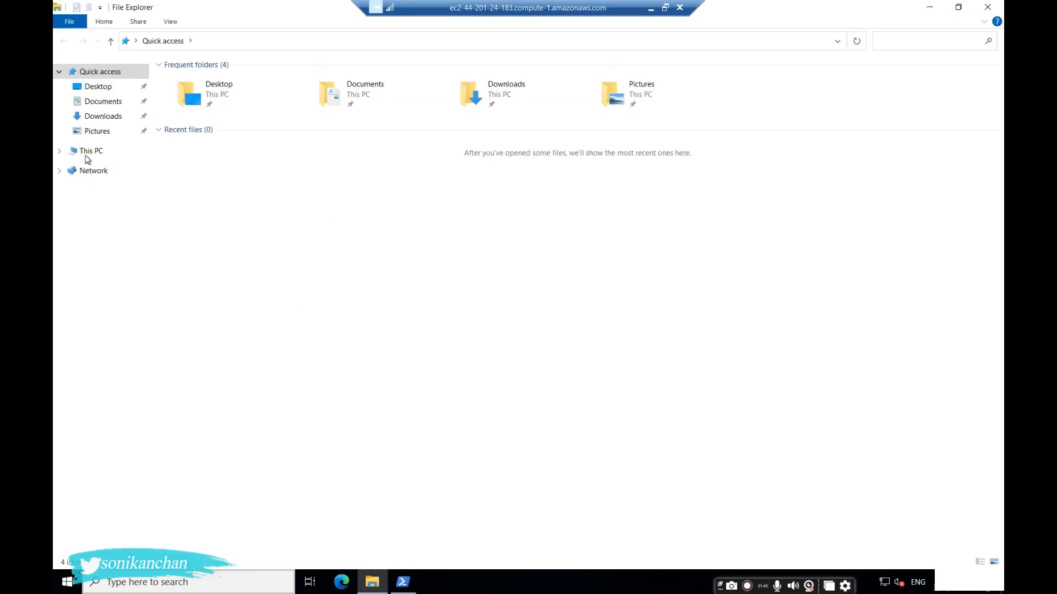
click(87, 155)
click(222, 180)
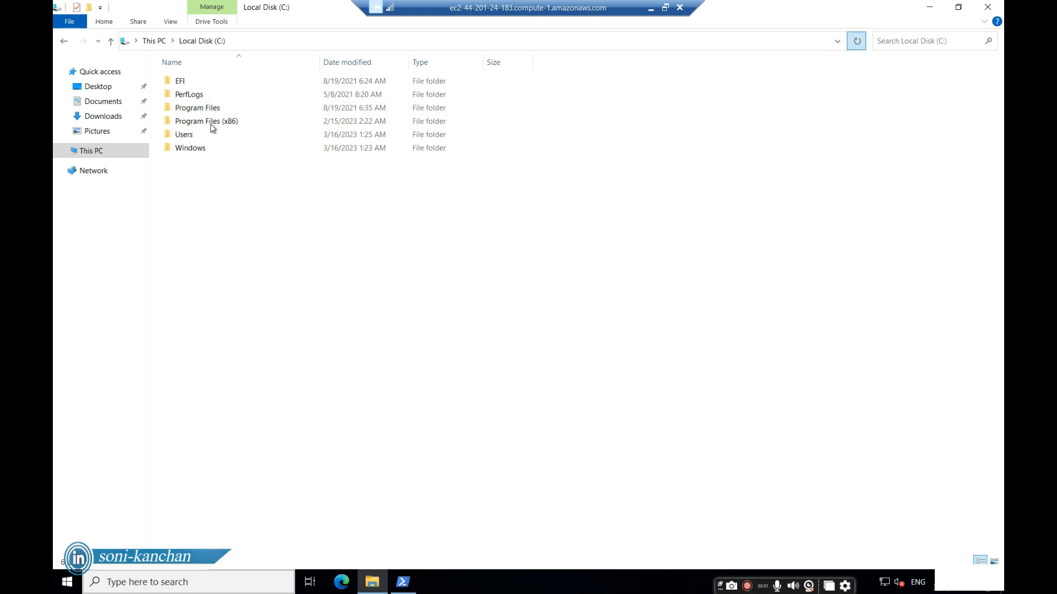
Step: Bring PowerShell in front of File Explorer, move its window aside, and check the installation's progress
click(403, 587)
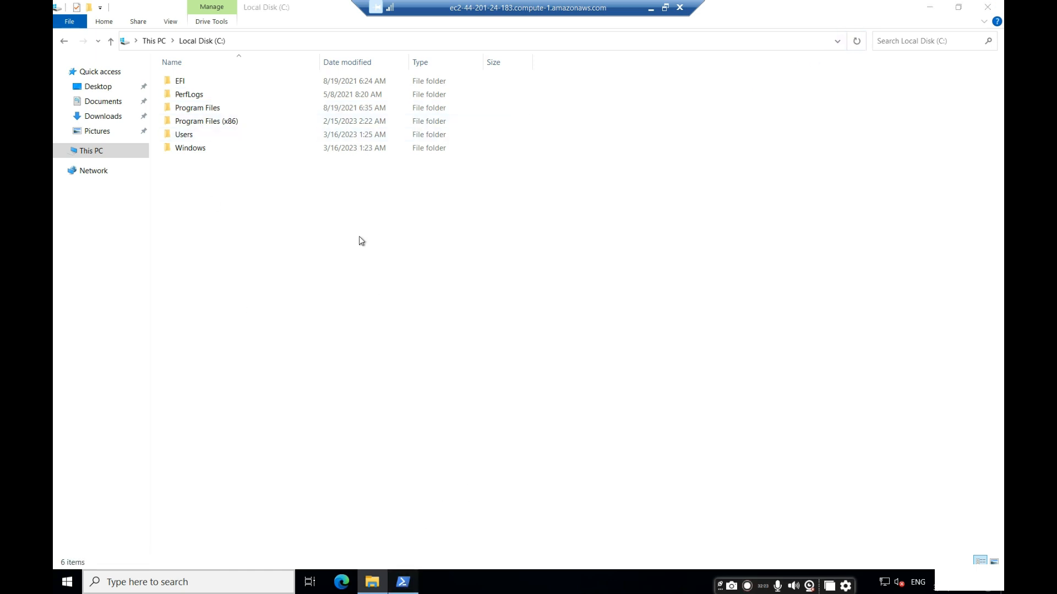
click(310, 87)
drag(310, 87, 478, 94)
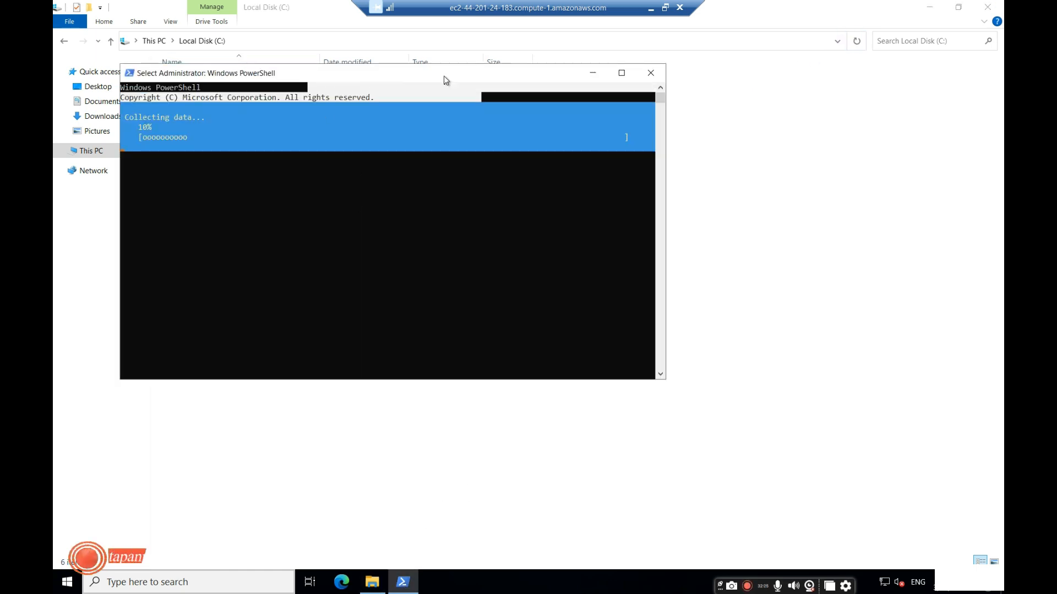
drag(348, 75, 648, 157)
click(191, 231)
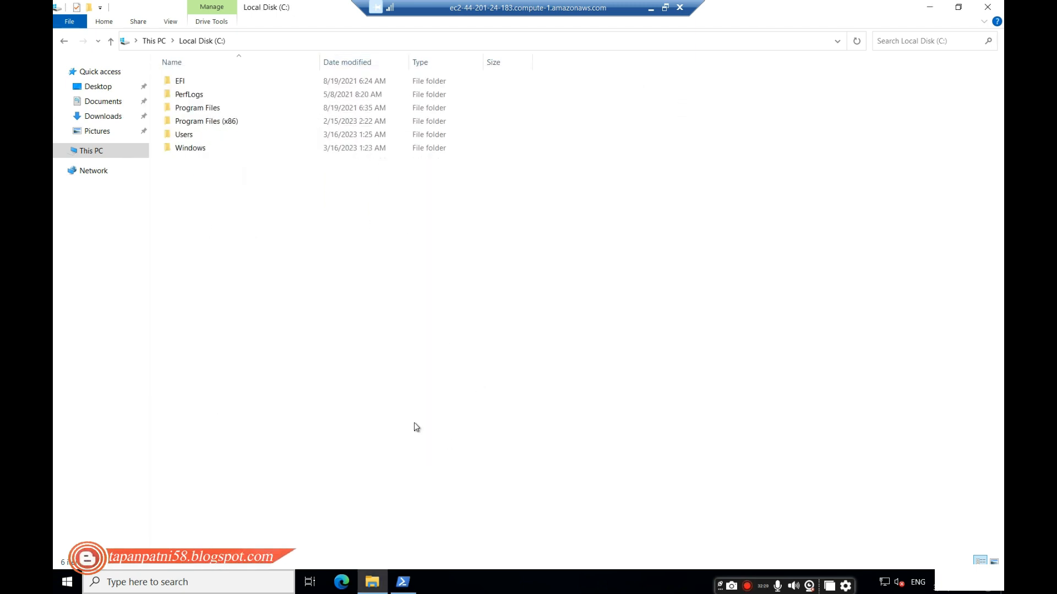
click(405, 582)
Step: Minimize the remote desktop session and review the guide's default IIS page test and the start of its GUI method
click(651, 8)
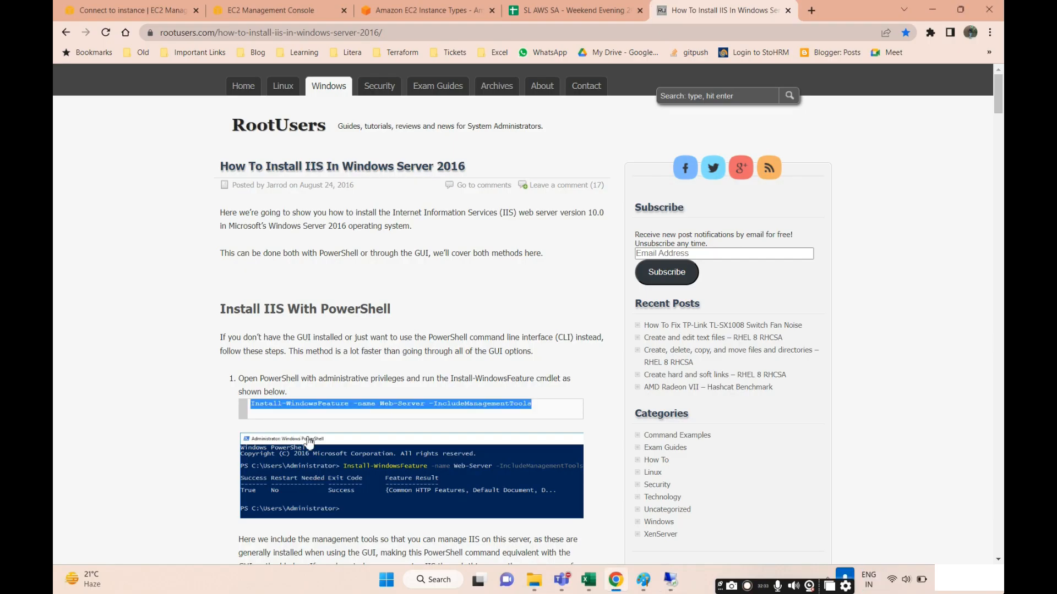
scroll(310, 442, down, 8)
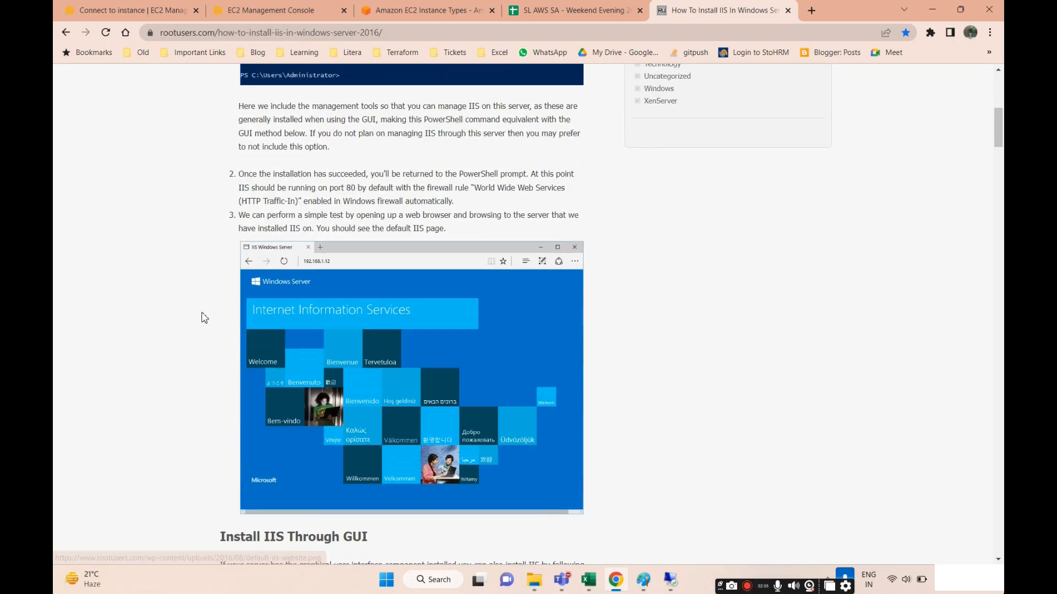
scroll(204, 318, down, 2)
scroll(297, 332, up, 1)
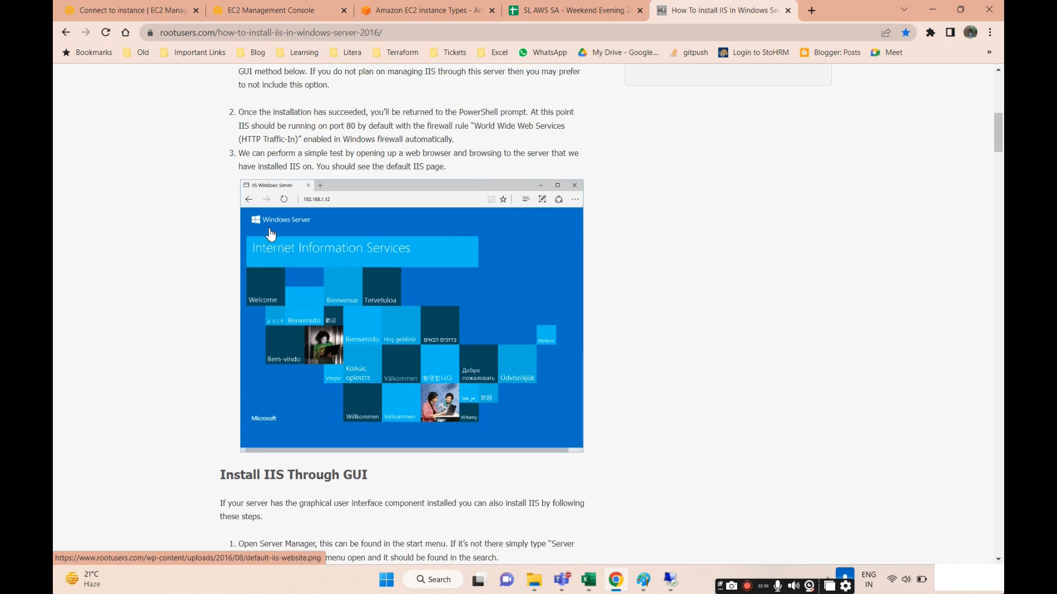
scroll(271, 234, down, 4)
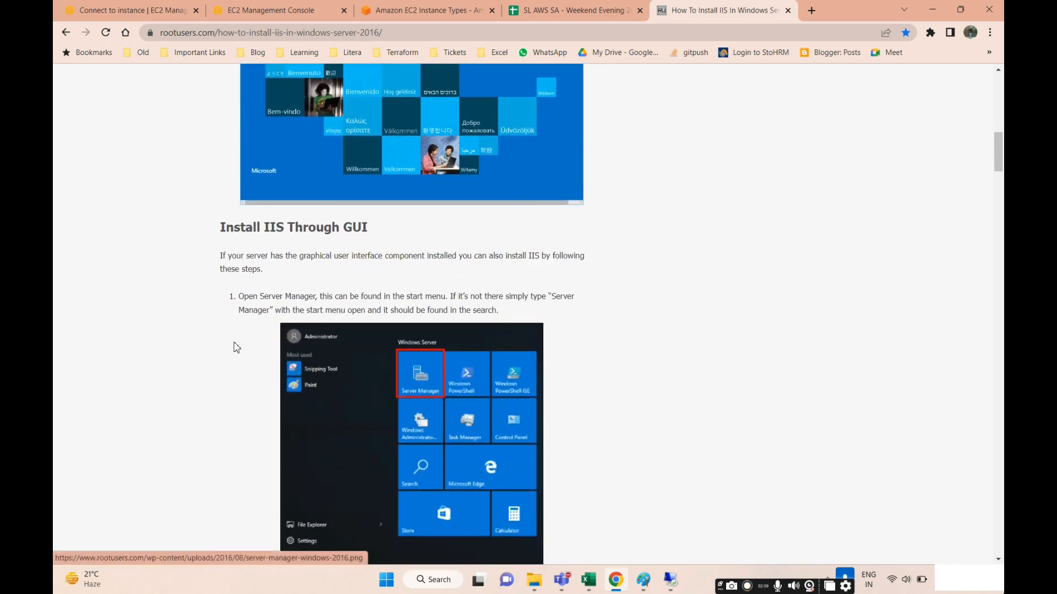
Step: Review the guide's GUI method from opening Server Manager through selecting the Web Server (IIS) role
scroll(432, 395, down, 3)
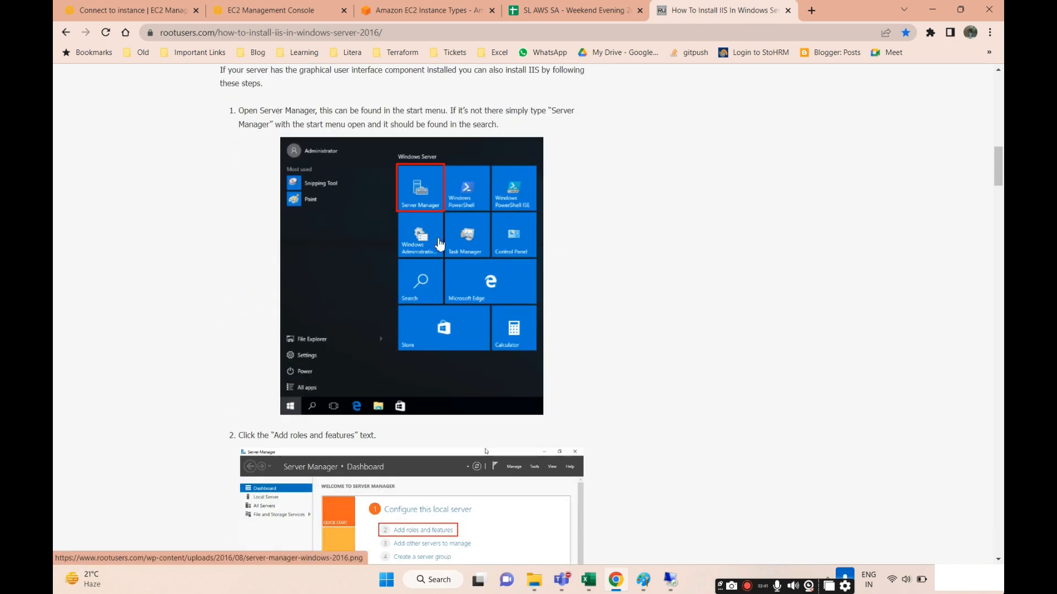
scroll(330, 330, down, 3)
scroll(468, 342, down, 1)
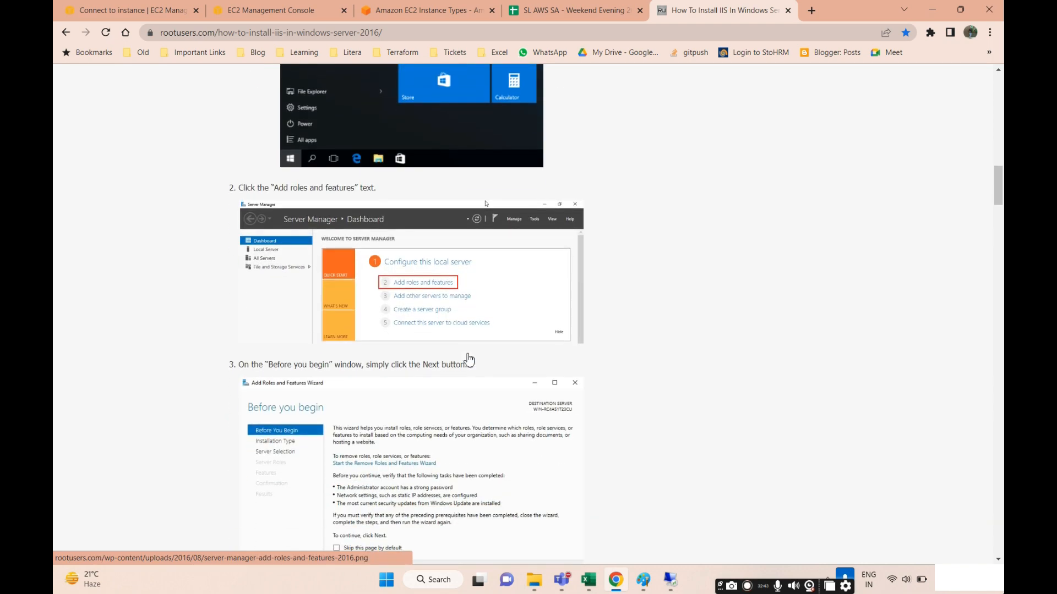
scroll(465, 302, down, 3)
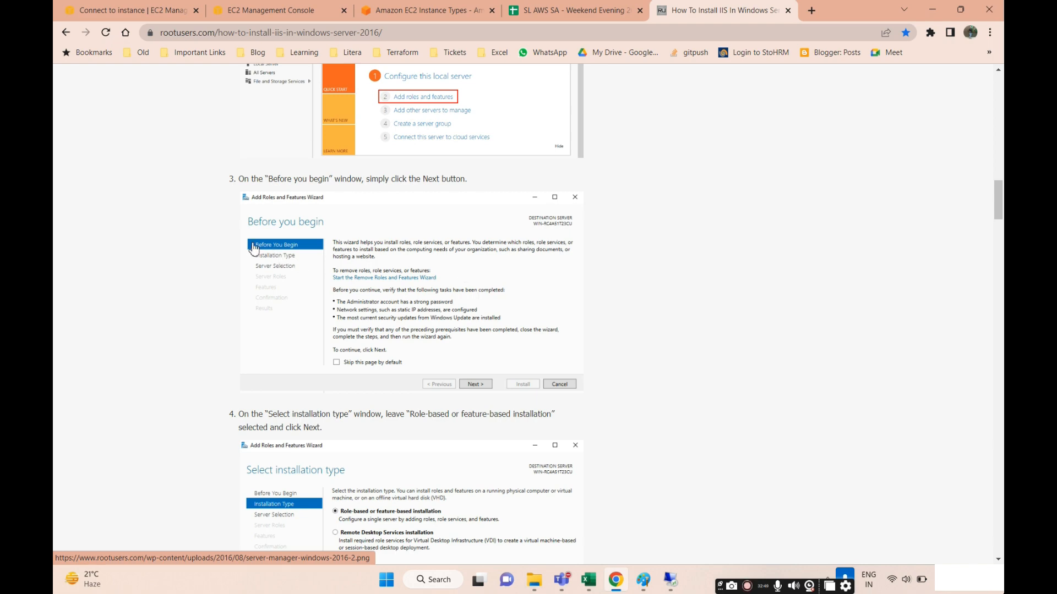
scroll(440, 231, down, 3)
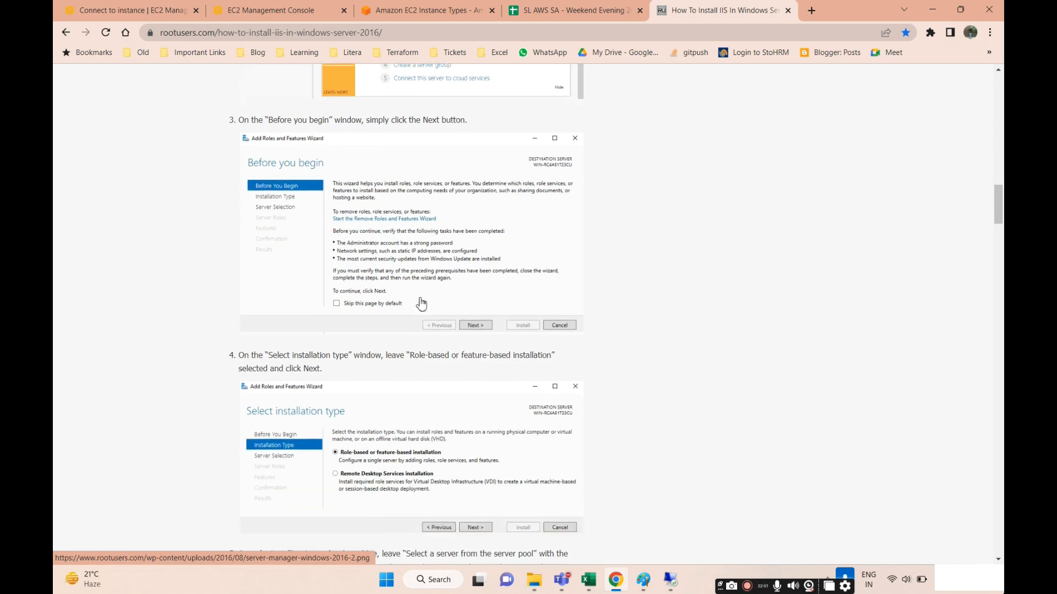
scroll(400, 342, down, 4)
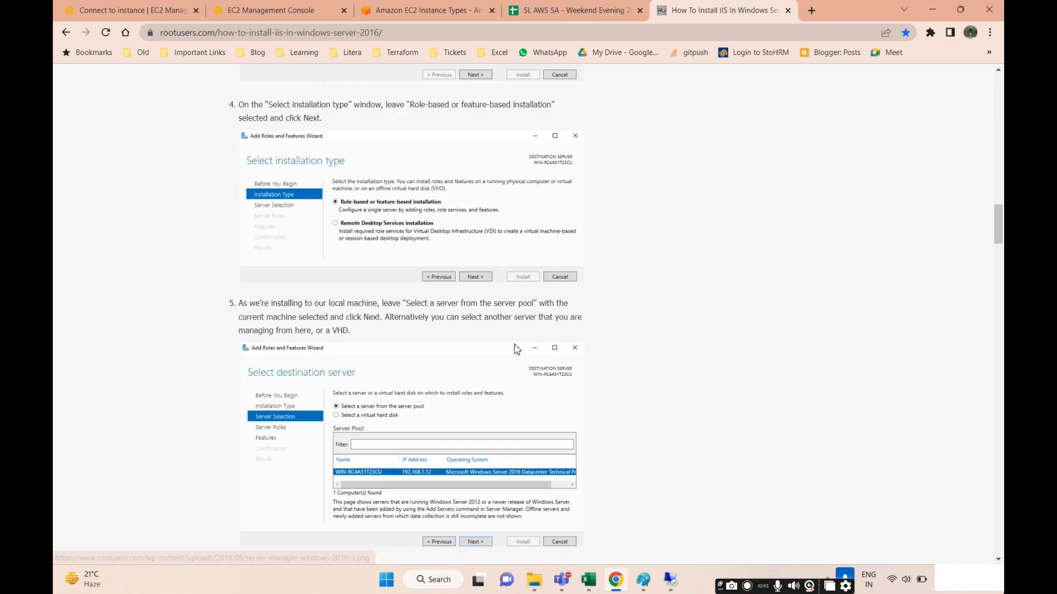
scroll(440, 363, down, 4)
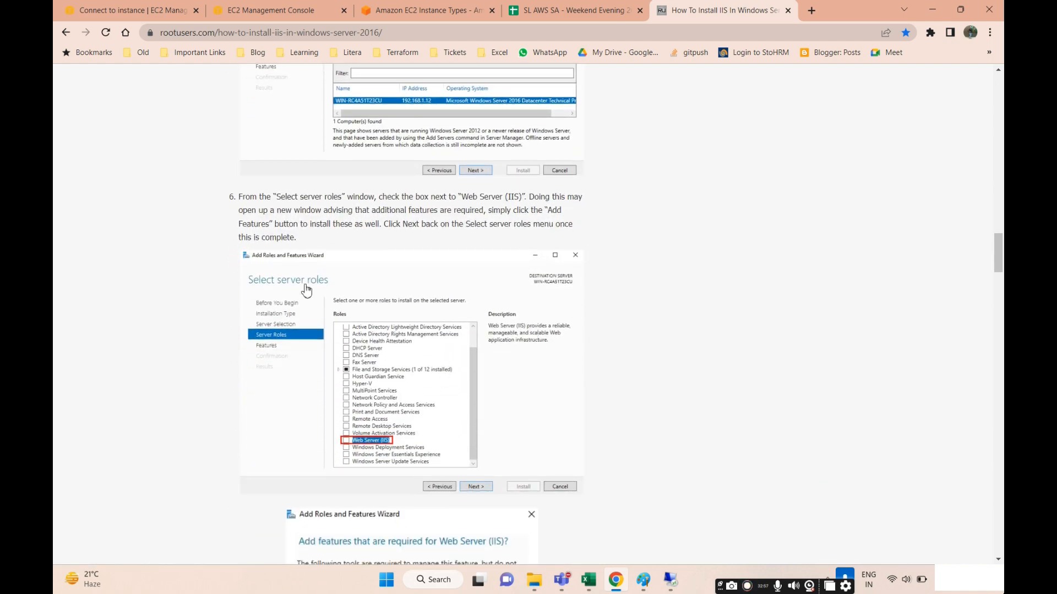
scroll(306, 290, down, 2)
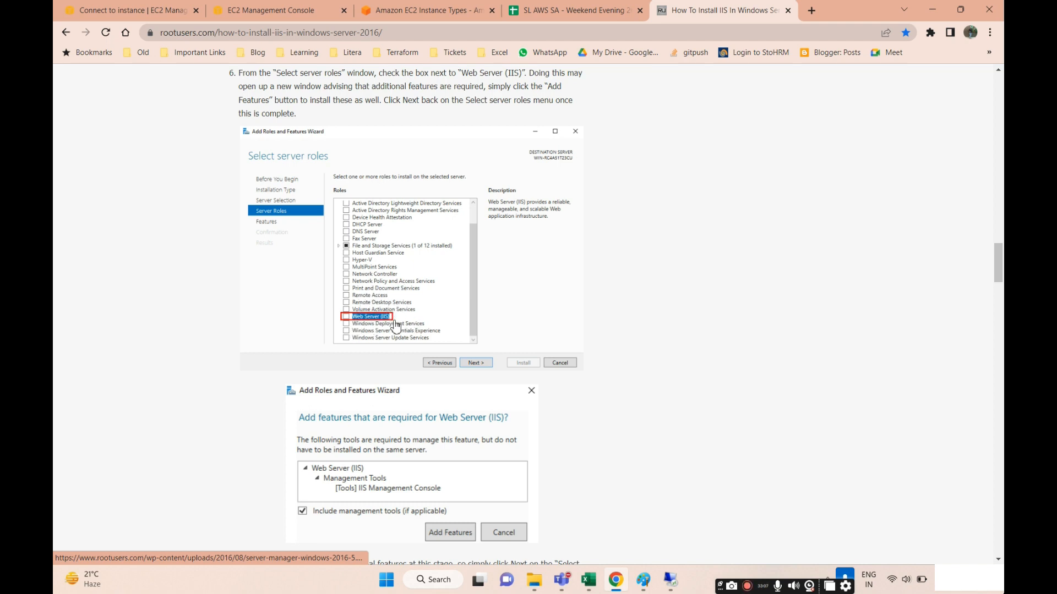
Step: Read the guide's remaining wizard pages, from adding the required features to the installation progress and default IIS page test
scroll(396, 324, down, 5)
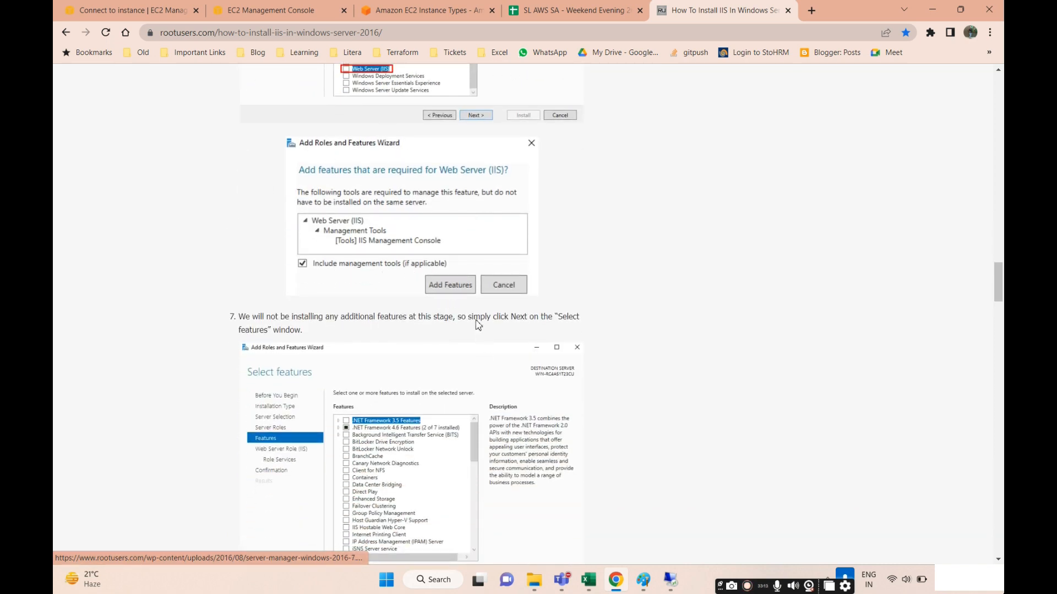
scroll(461, 288, down, 1)
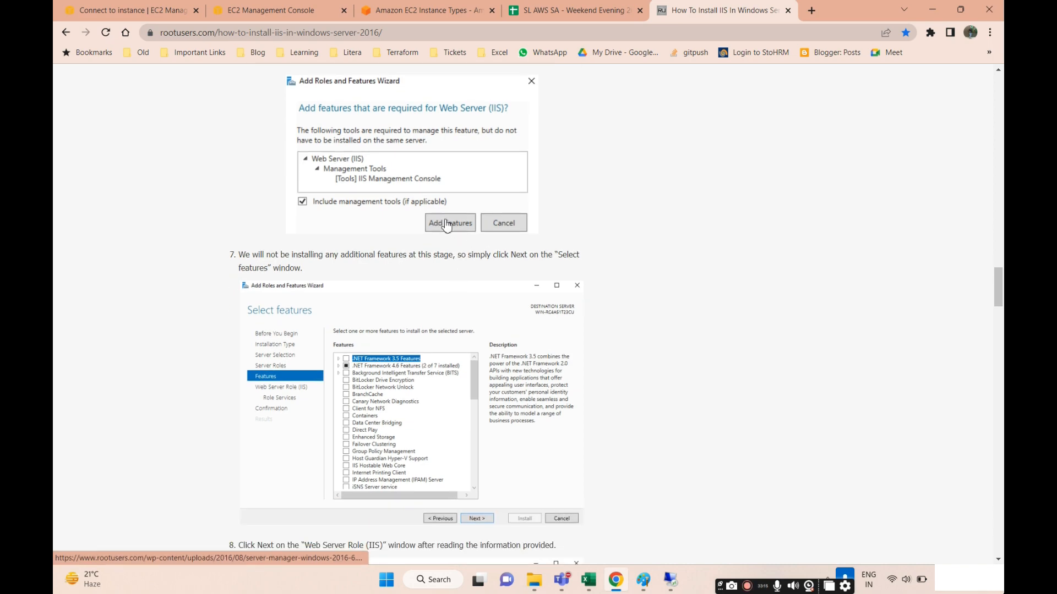
scroll(493, 385, down, 2)
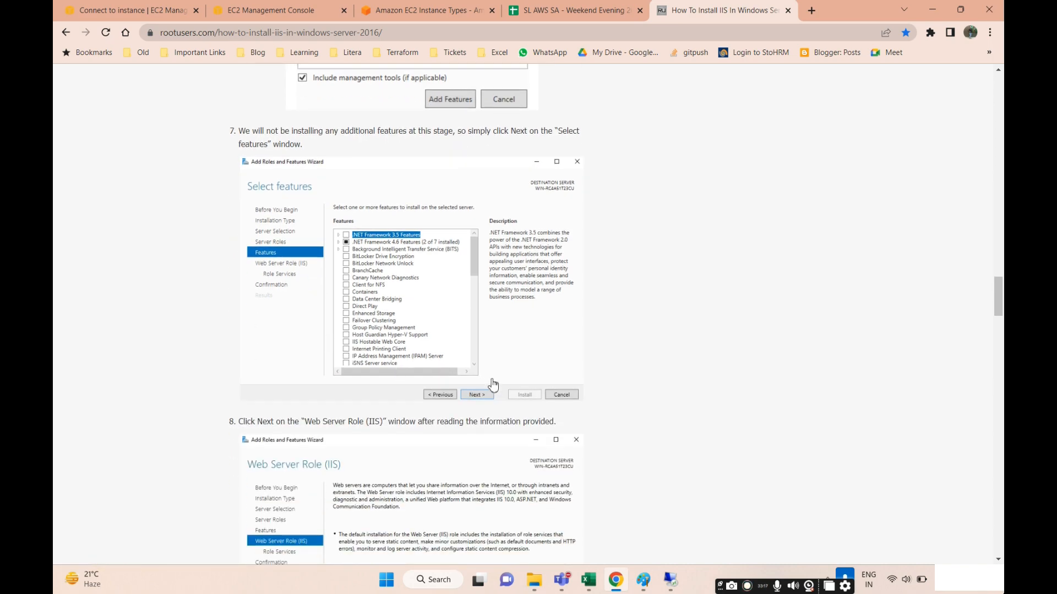
scroll(496, 403, down, 4)
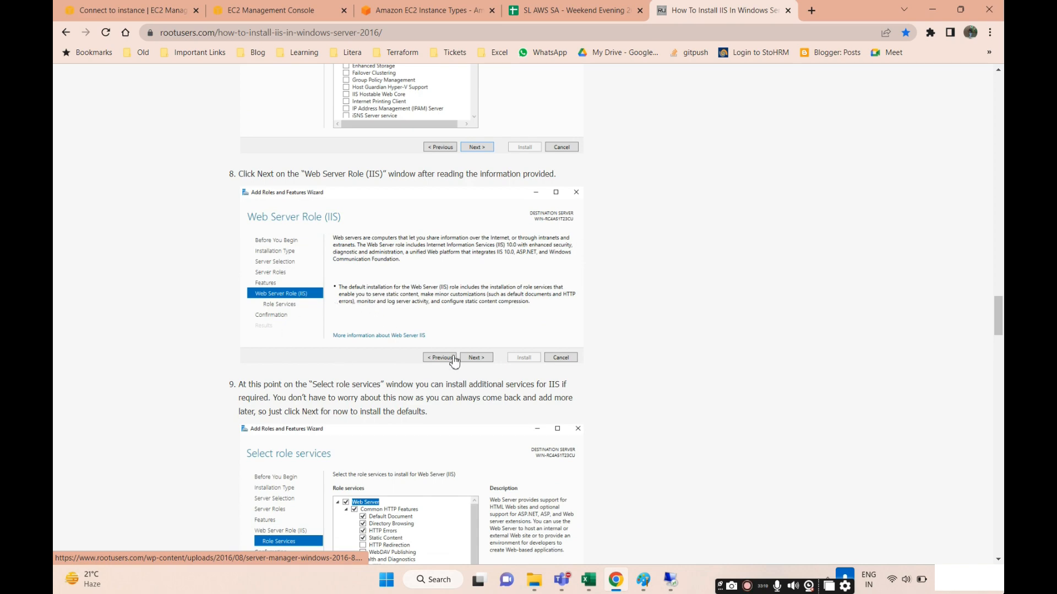
scroll(417, 372, down, 3)
scroll(416, 373, down, 1)
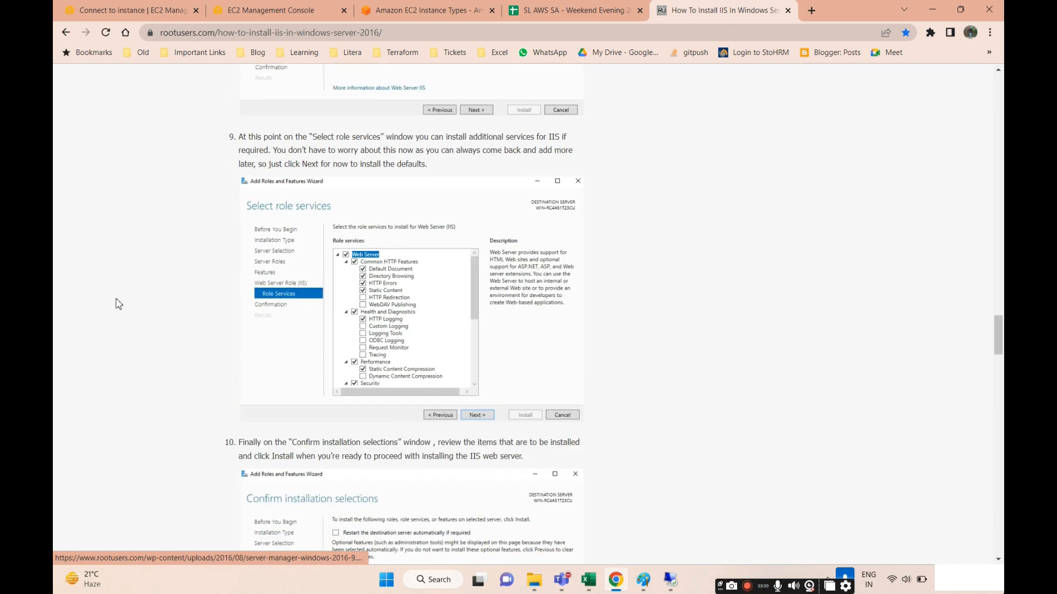
scroll(468, 339, down, 9)
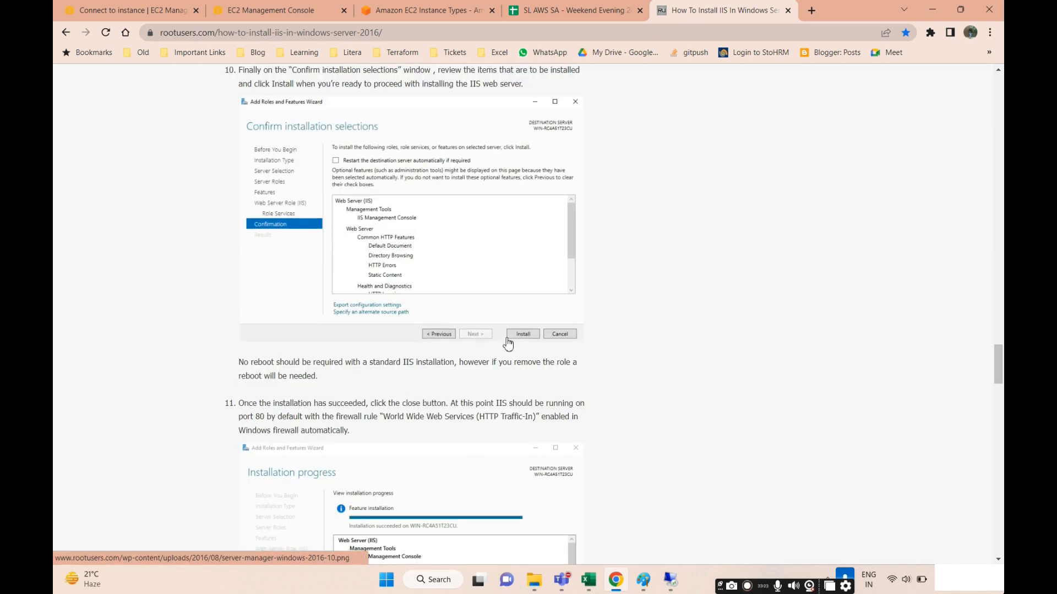
scroll(378, 362, down, 8)
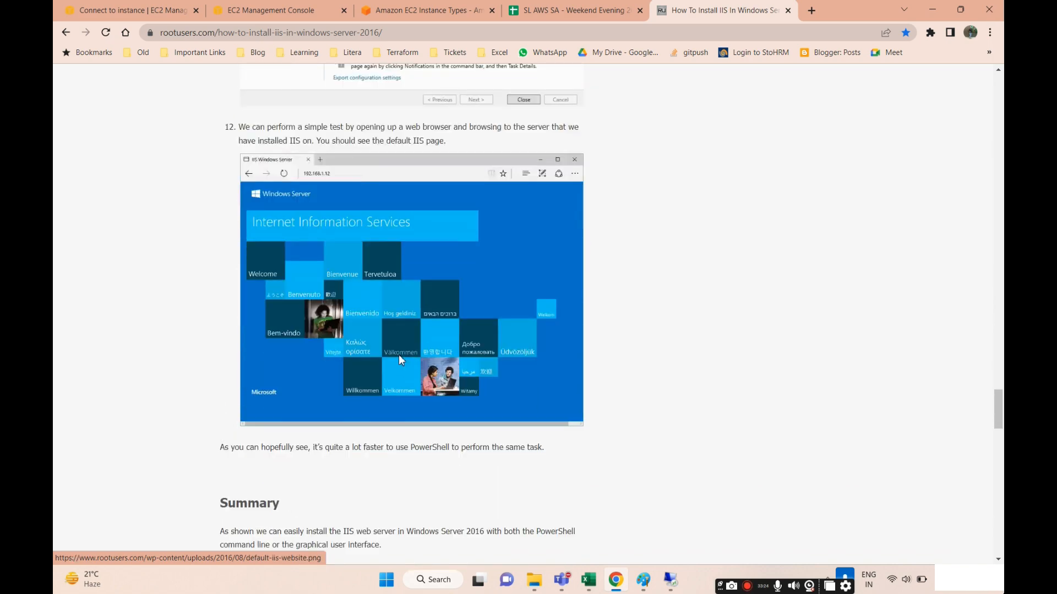
scroll(343, 287, up, 4)
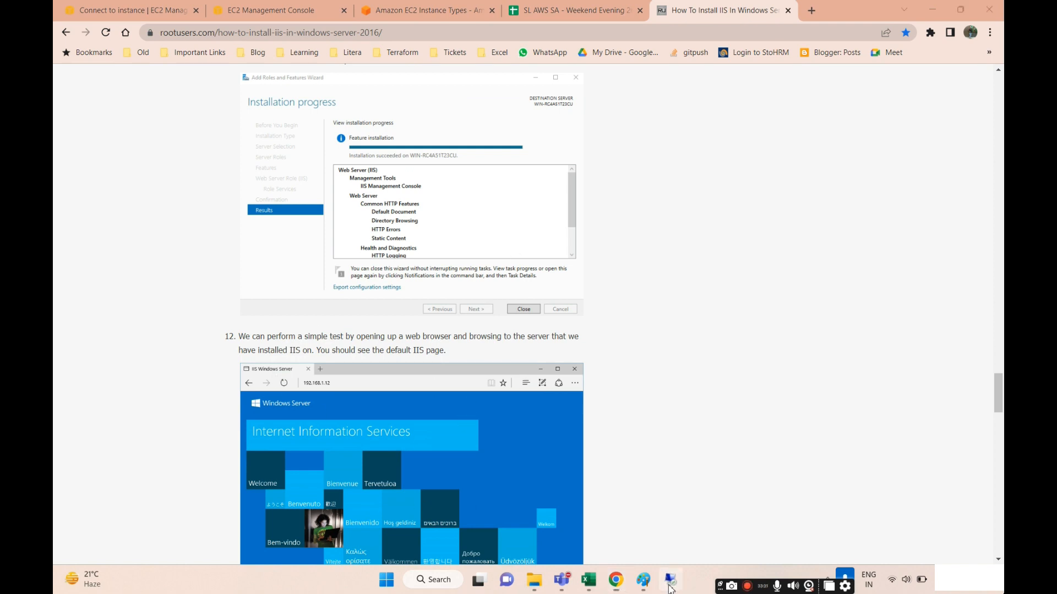
Step: Switch to the remote desktop session, select the inetpub folder on Local Disk (C:), and check the installation in PowerShell
click(672, 582)
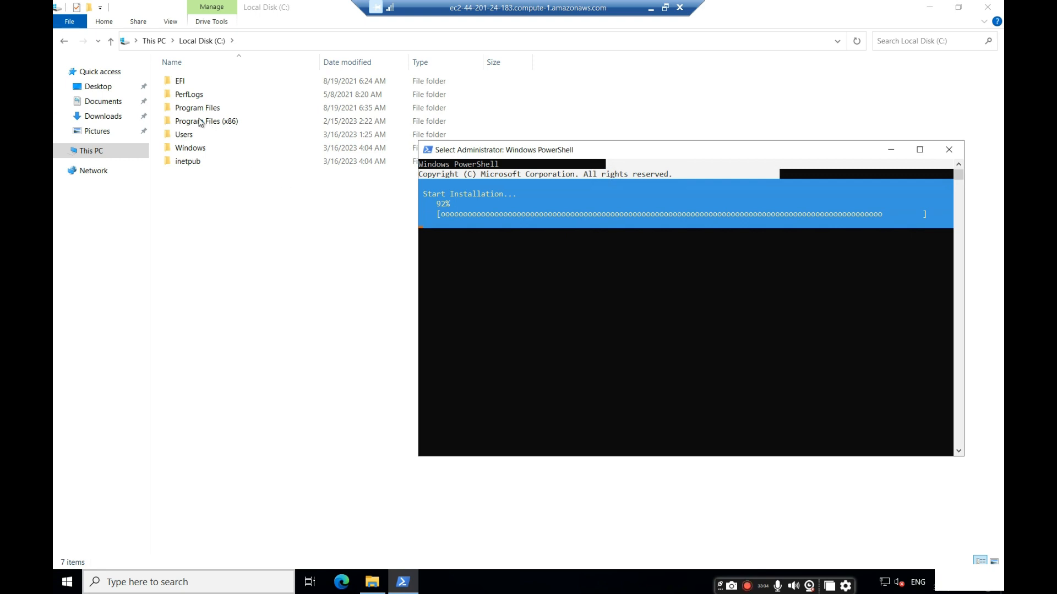
click(187, 164)
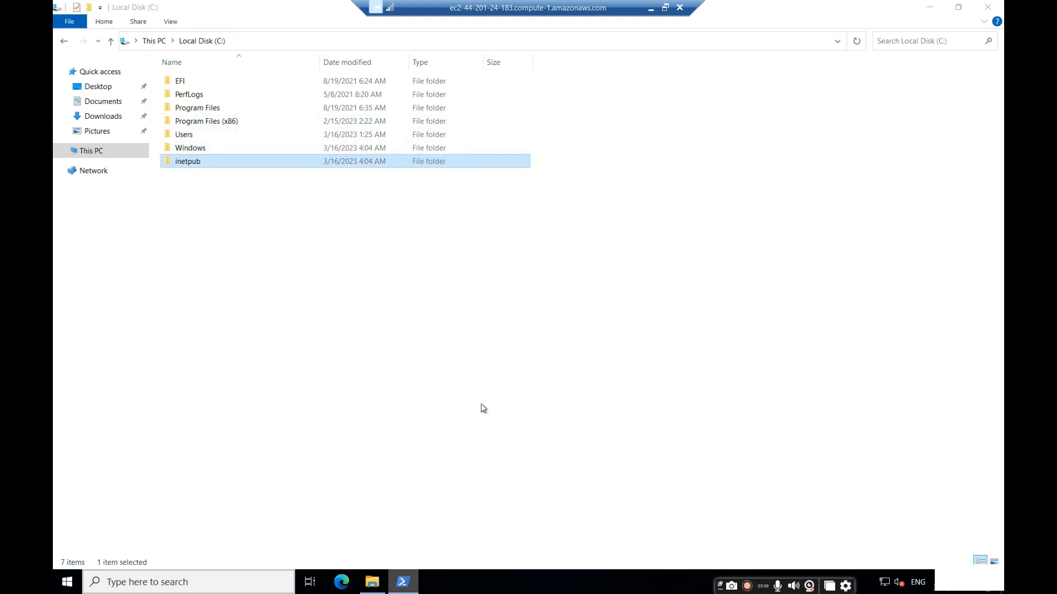
click(403, 582)
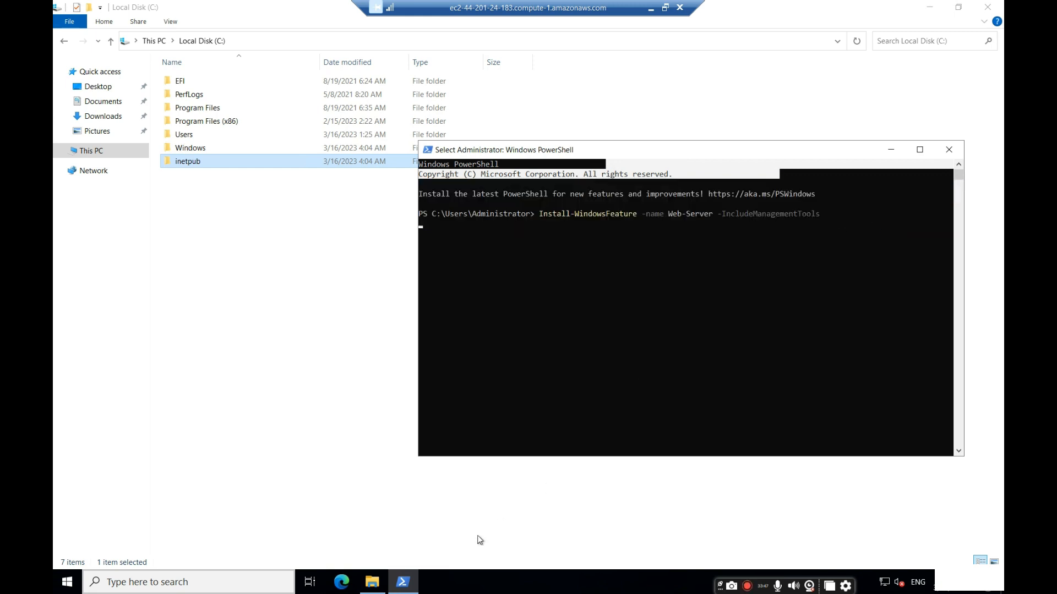
click(403, 581)
click(413, 578)
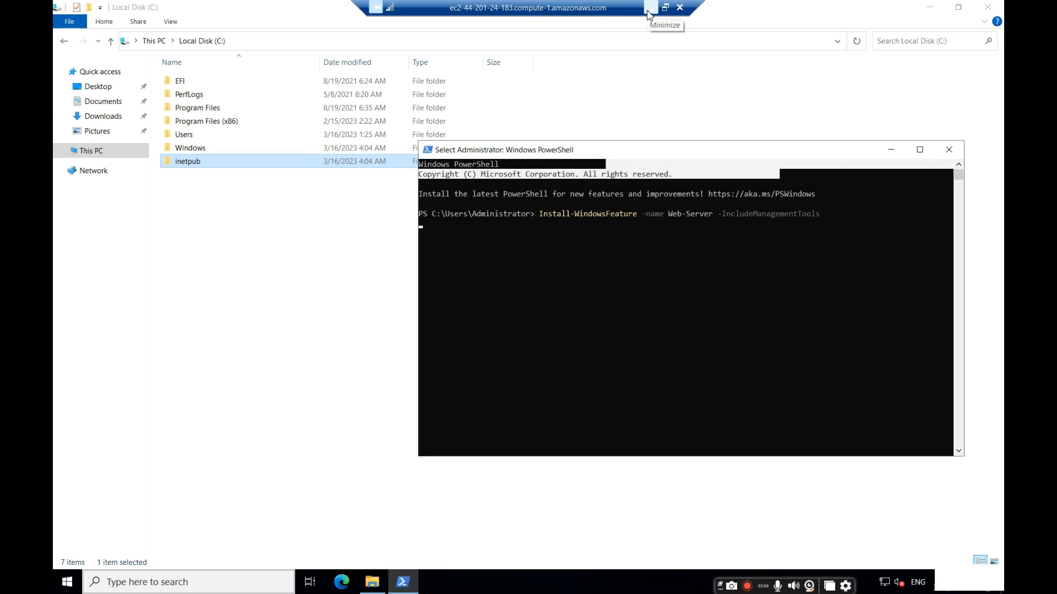
Step: Minimize the remote session and copy the Windows instance's public IPv4 address from the EC2 Instances list
click(648, 12)
click(88, 10)
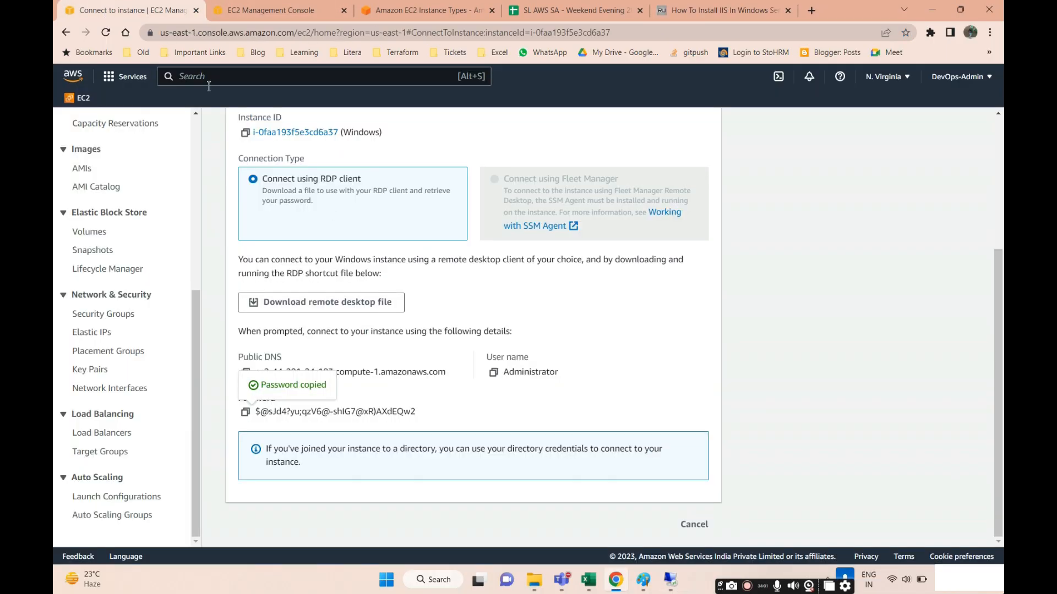
click(268, 11)
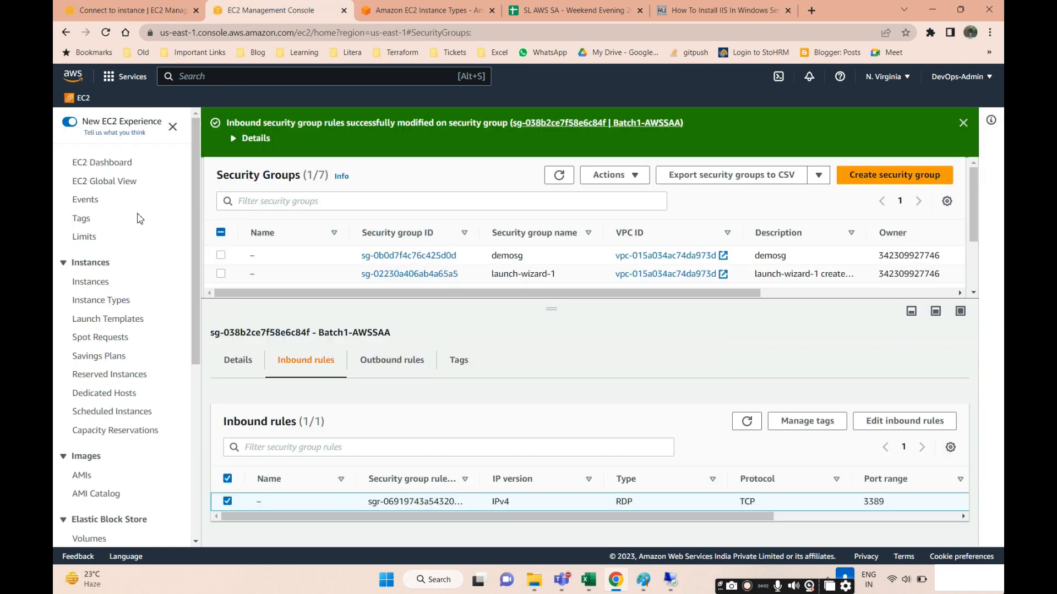
click(90, 282)
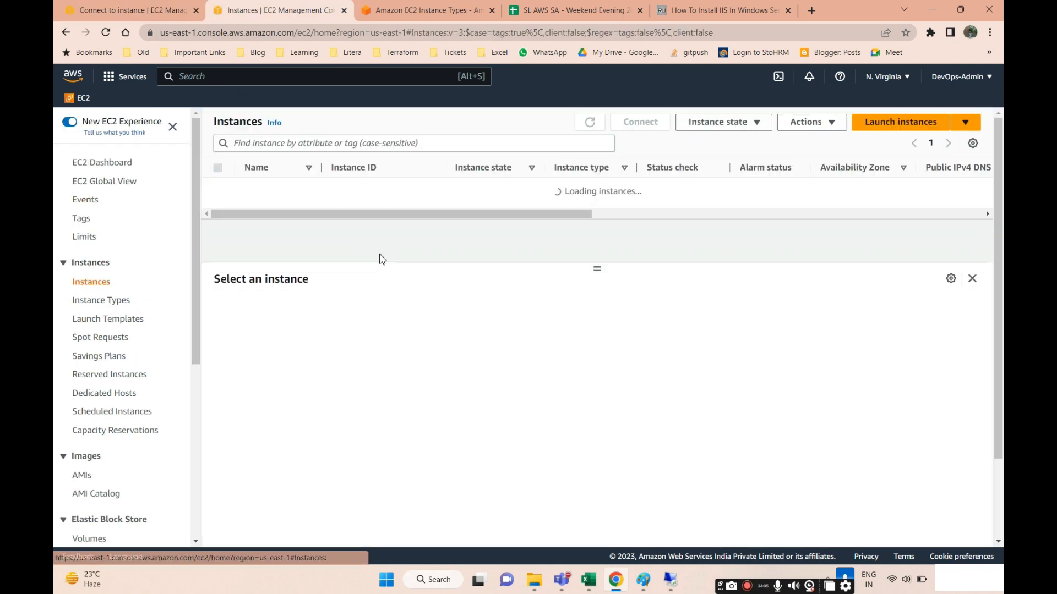
click(217, 207)
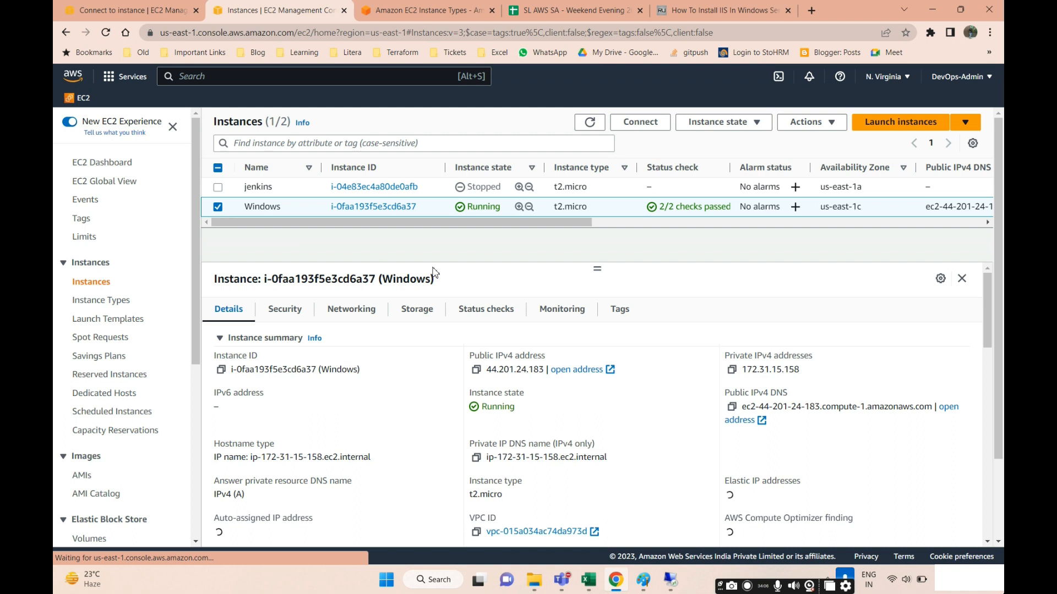
click(476, 370)
Step: Load the copied address 44.201.24.183 in a new browser tab to test the IIS site
click(812, 12)
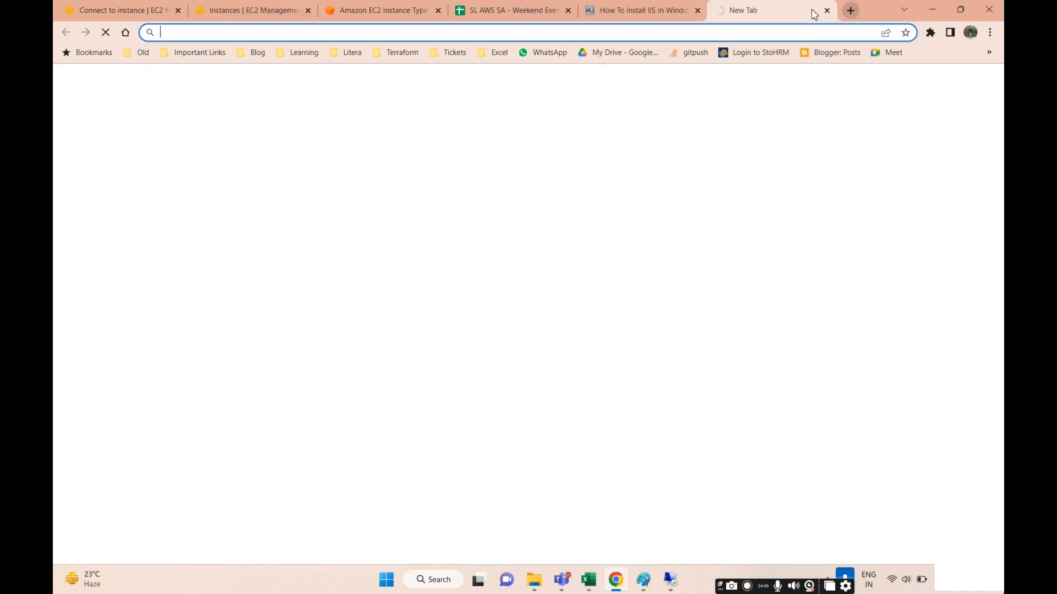
key(ctrl+v)
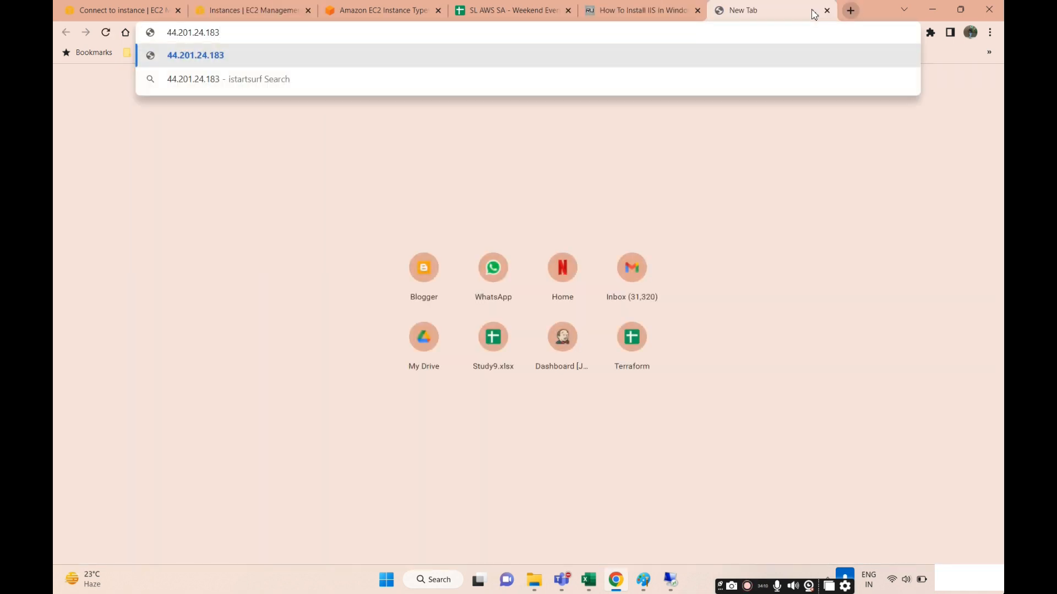
key(Return)
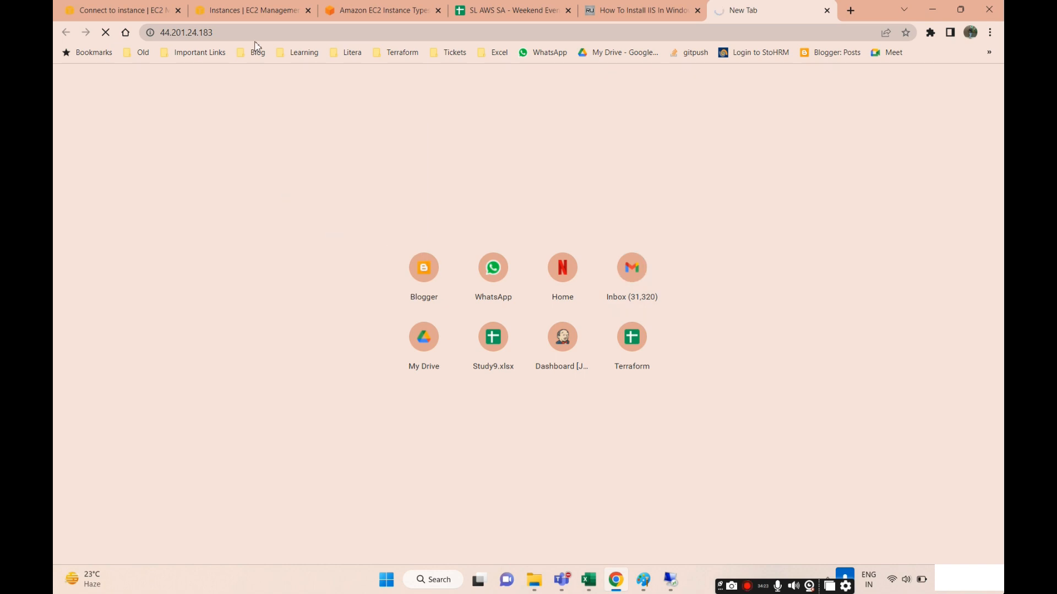
Step: Return to the EC2 Instances page and examine the Windows instance's security details and inbound rules
mouse_move(257, 17)
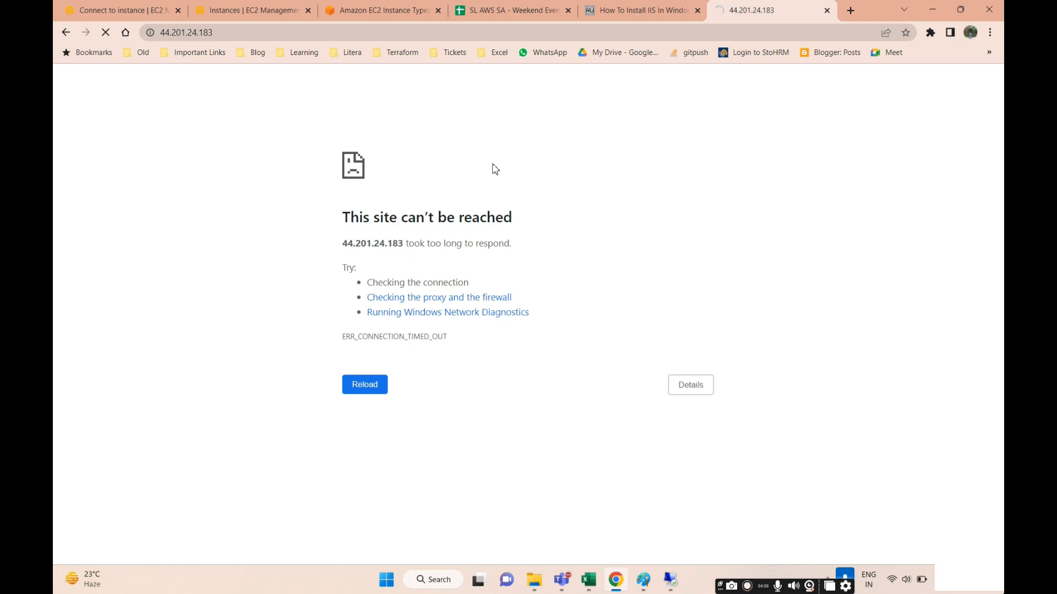
click(233, 11)
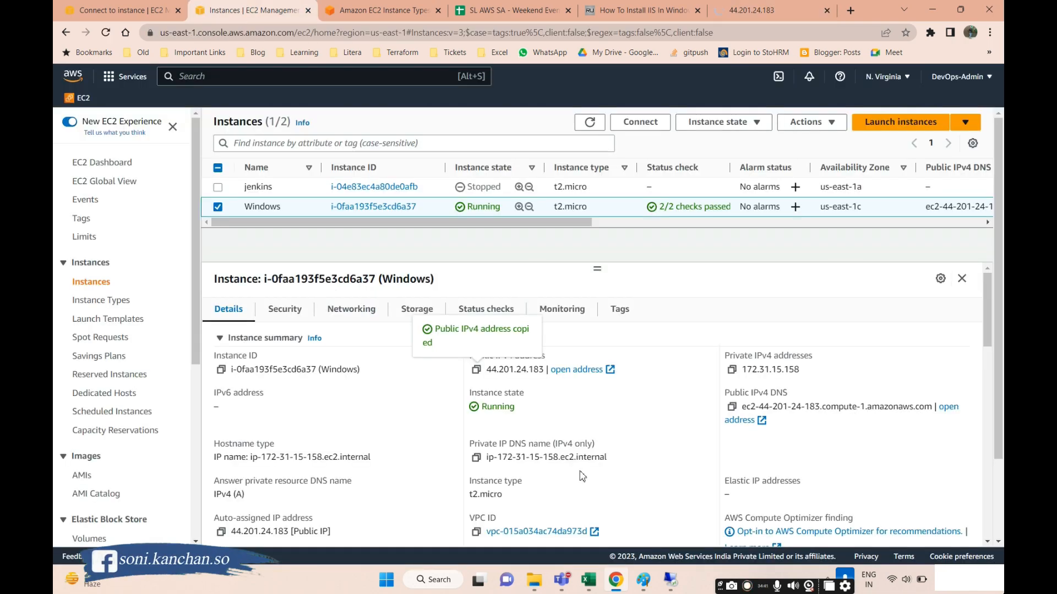
click(283, 309)
scroll(486, 419, down, 3)
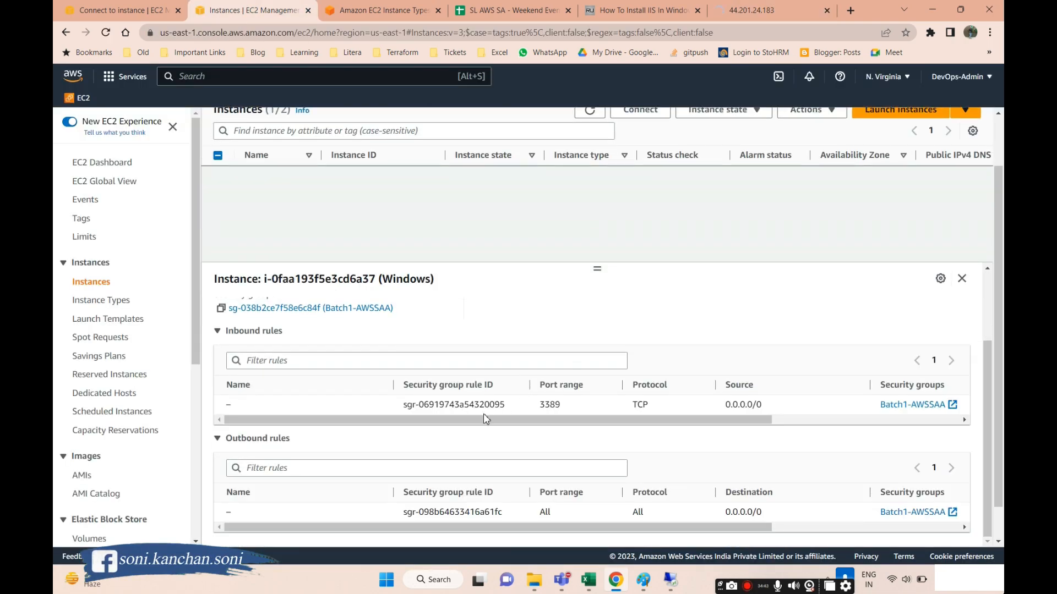
scroll(278, 431, up, 1)
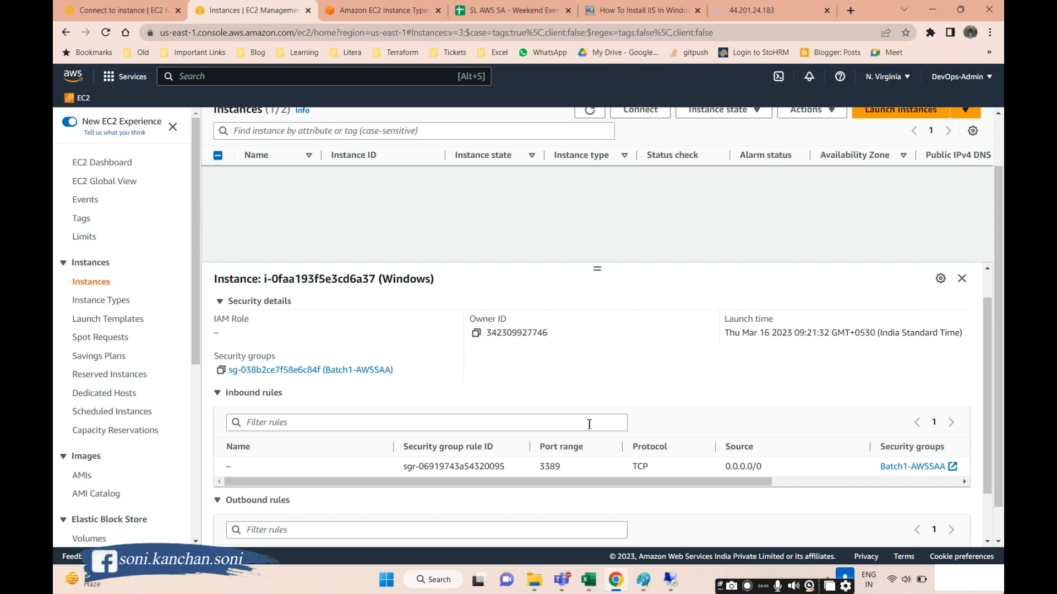
scroll(589, 425, up, 2)
scroll(636, 405, down, 4)
drag(715, 421, 271, 429)
scroll(233, 362, up, 2)
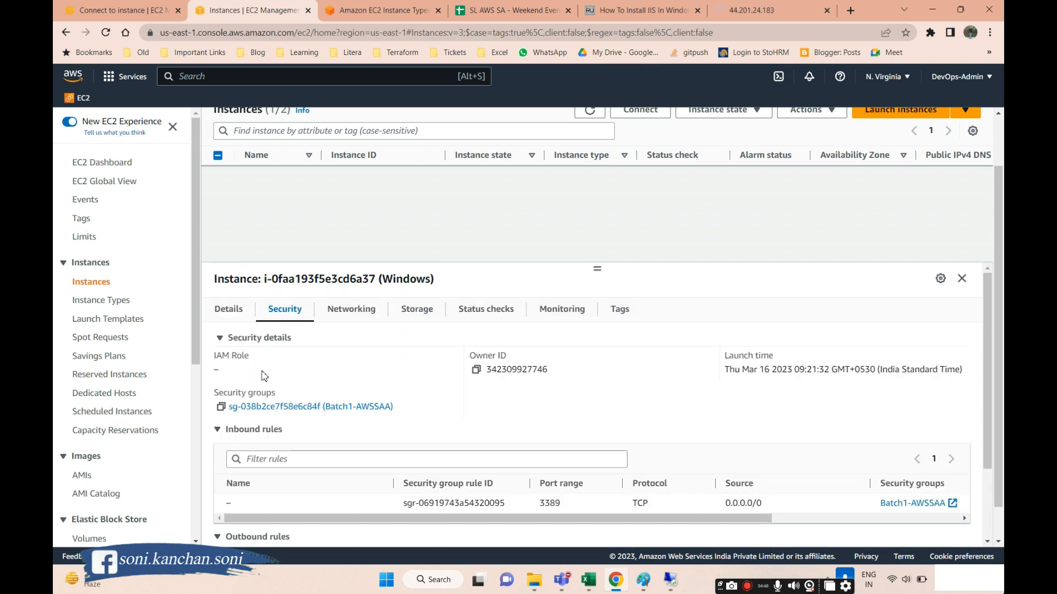
Step: Add an inbound HTTP rule with source 0.0.0.0/0 to the instance's Batch1-AWSSAA security group and save the rules
click(241, 410)
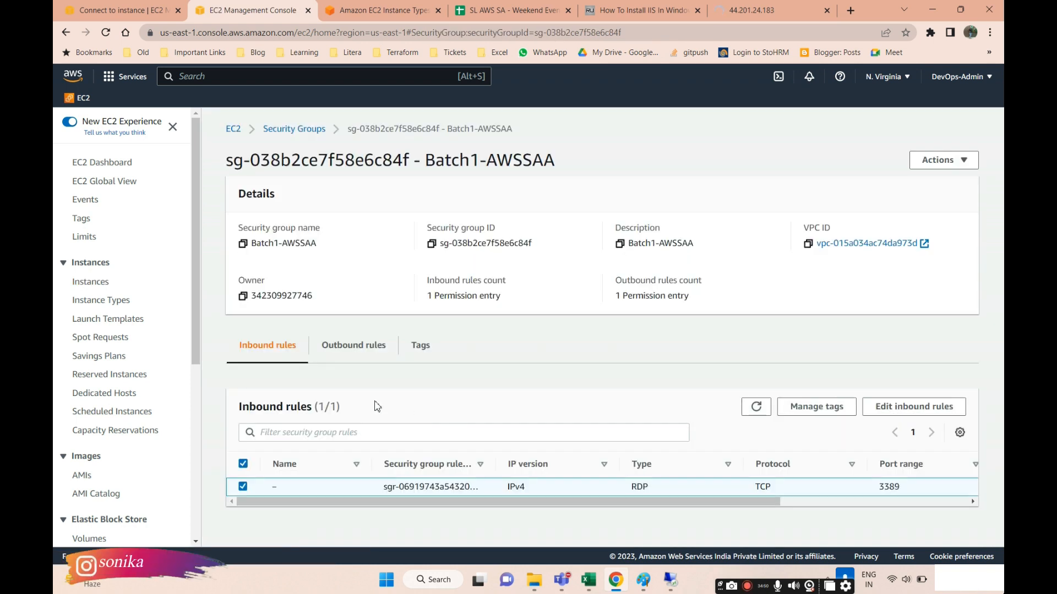
click(913, 407)
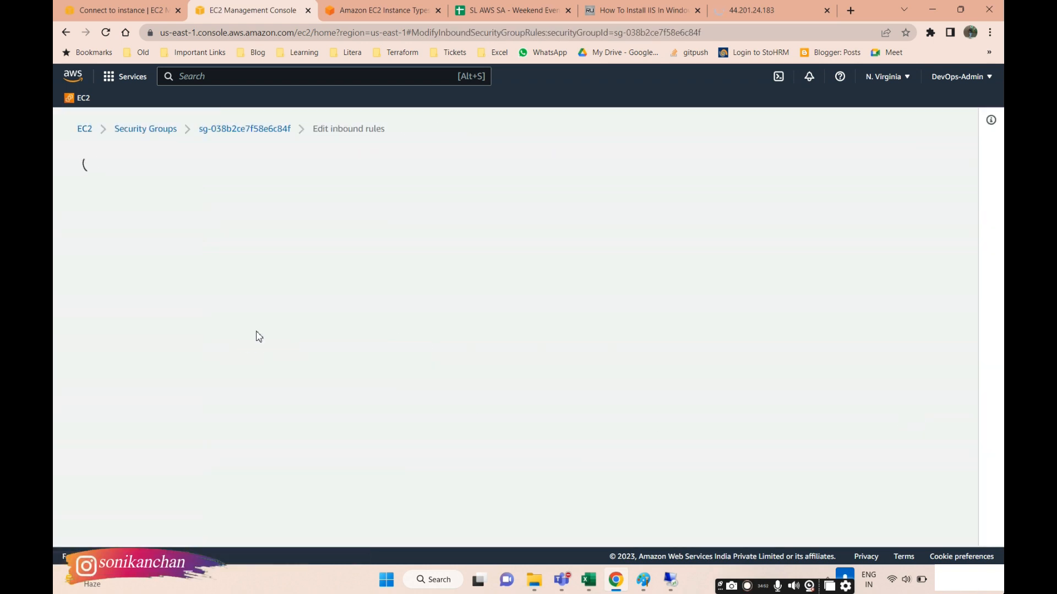
click(147, 351)
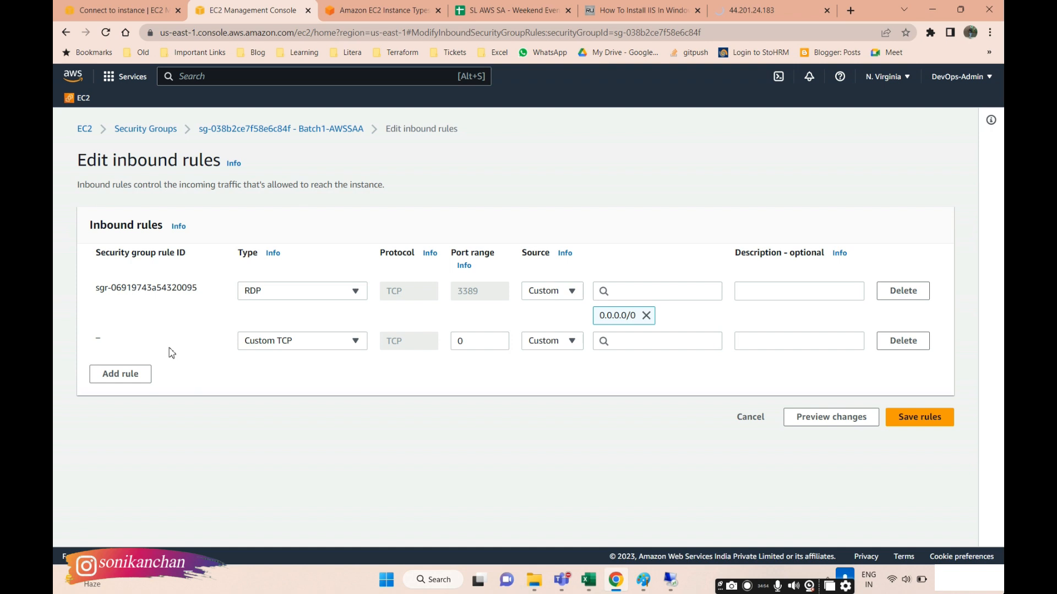
click(307, 348)
text(htt)
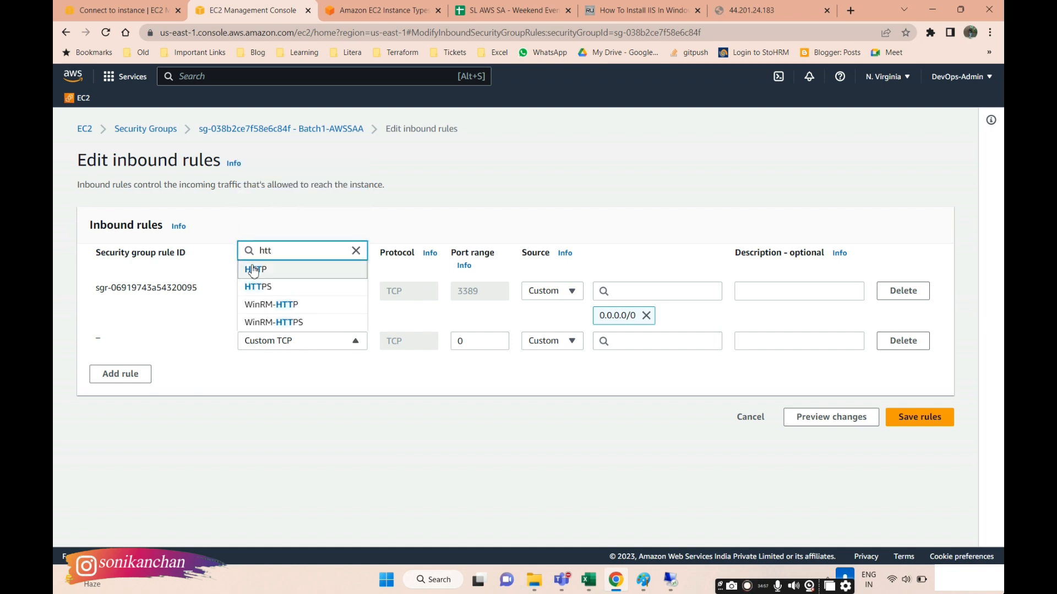
click(253, 271)
click(665, 347)
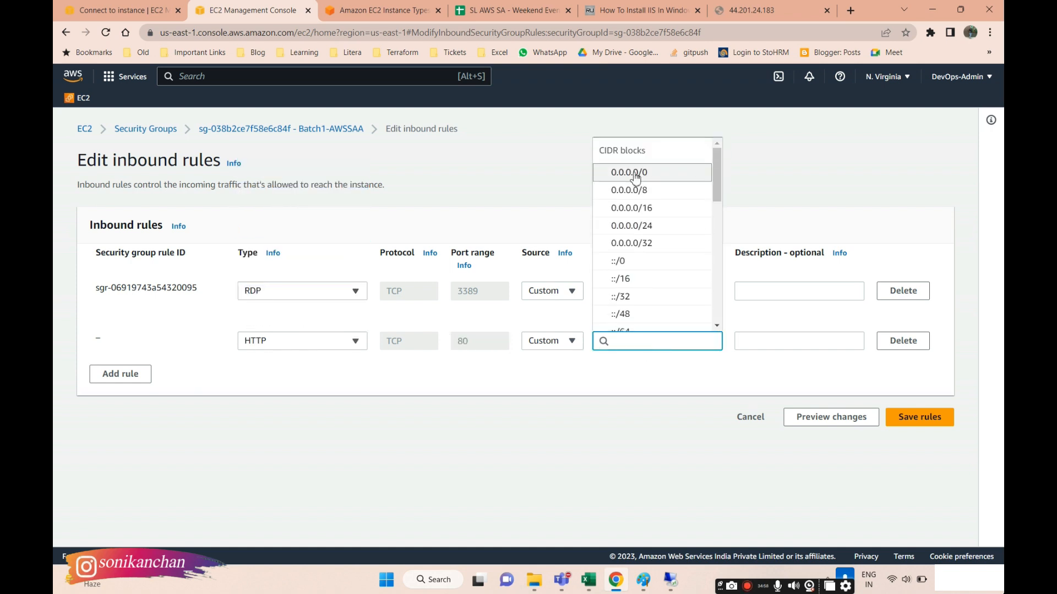
click(632, 175)
click(920, 442)
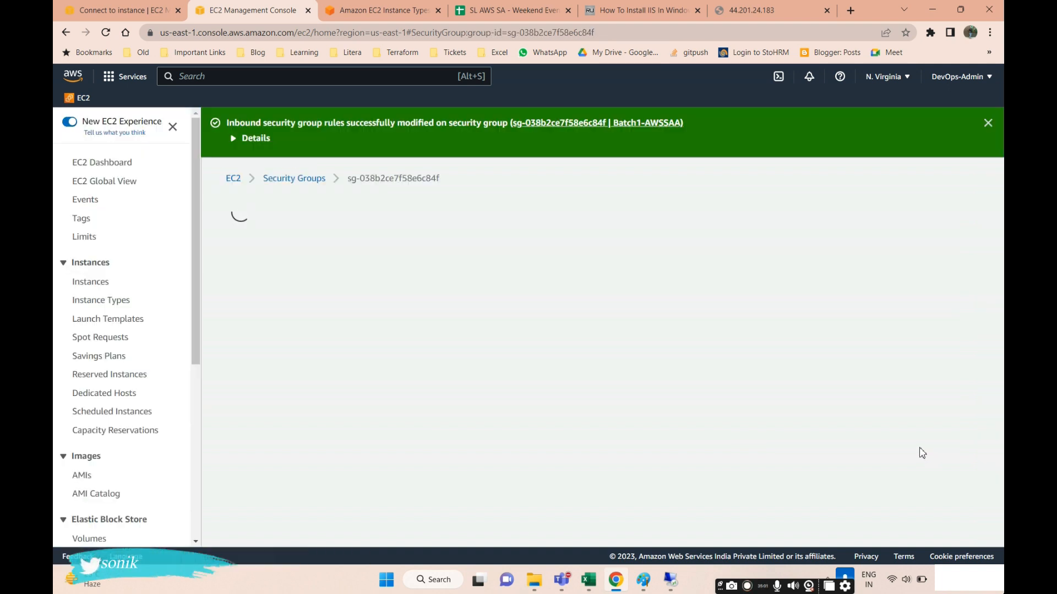
Step: Reload the page at 44.201.24.183 to test the IIS site again
click(750, 14)
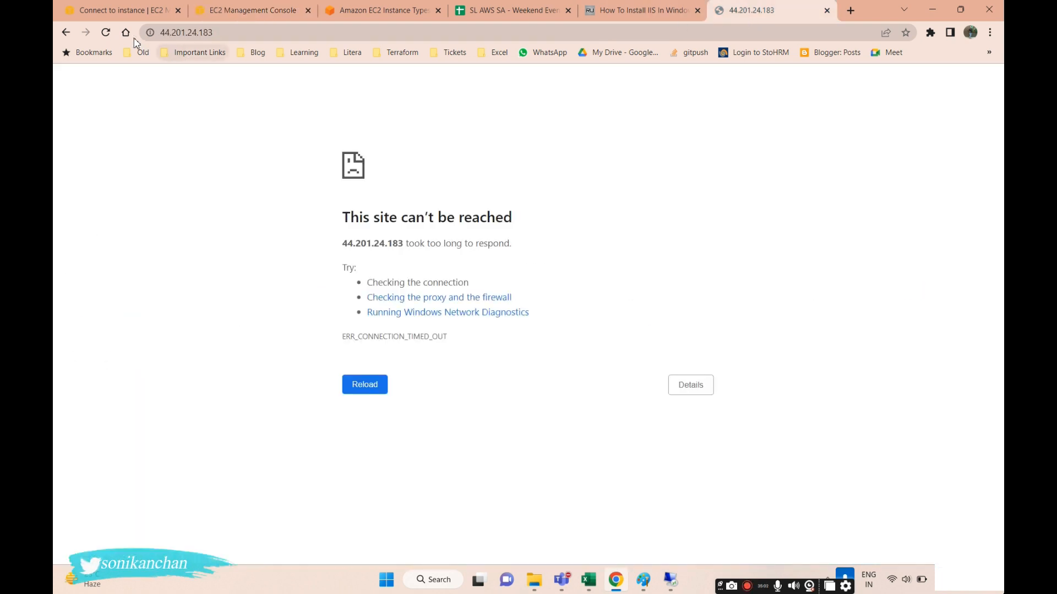
click(106, 33)
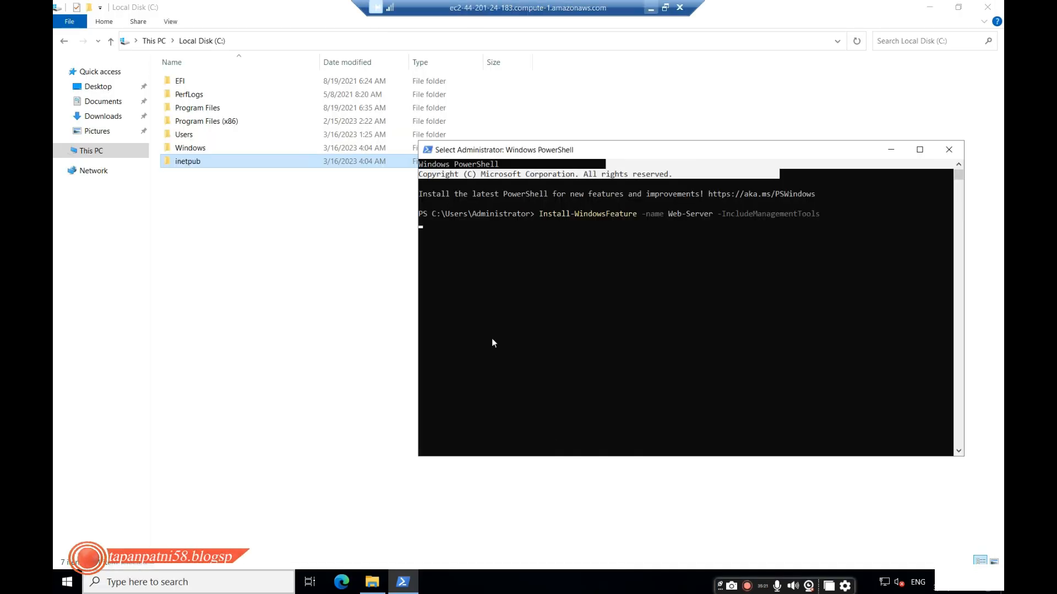
Step: In the remote session, close PowerShell, open the wwwroot folder inside inetpub, and compare its files with the IIS page in the local browser
click(949, 149)
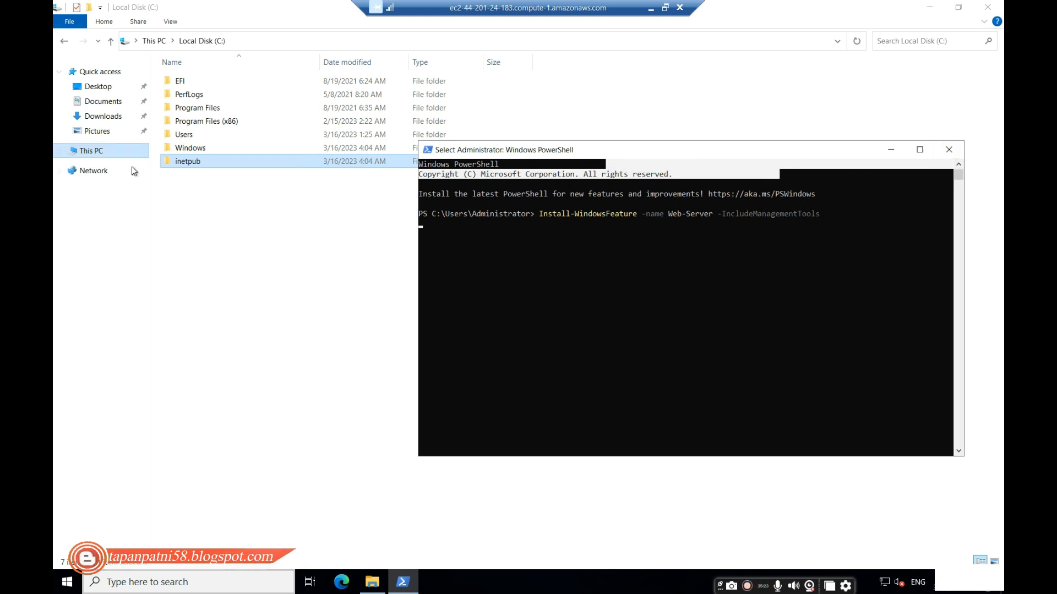
double_click(177, 164)
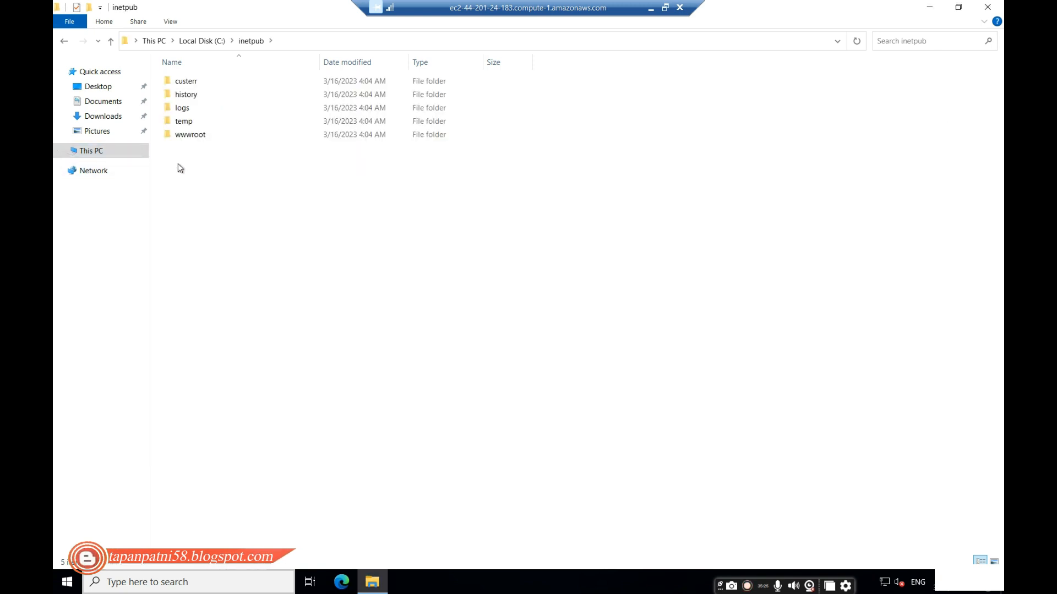
double_click(193, 137)
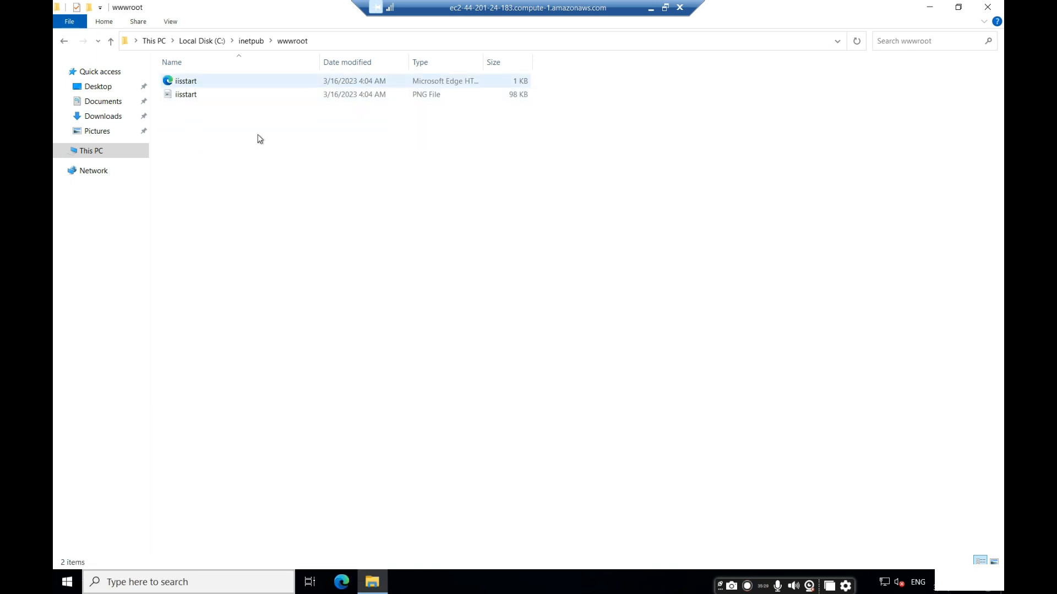
drag(258, 134, 152, 77)
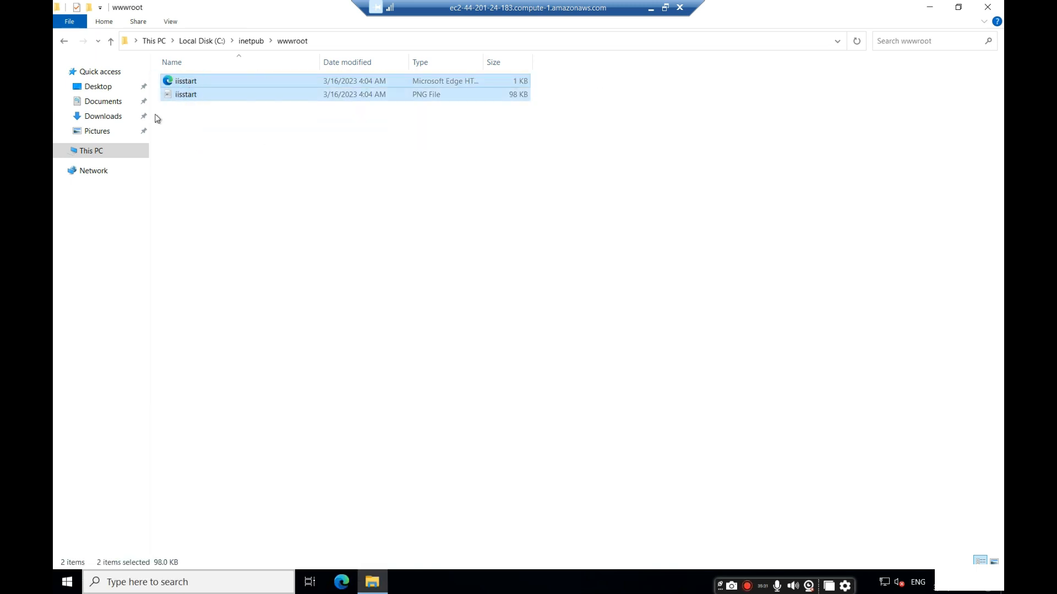
click(651, 8)
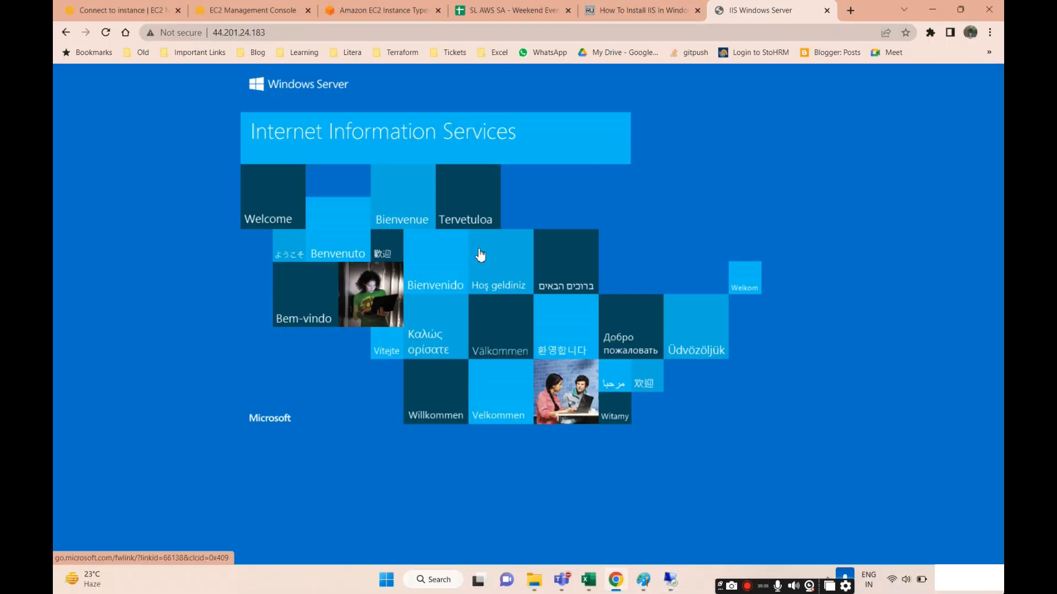
key(alt+Tab)
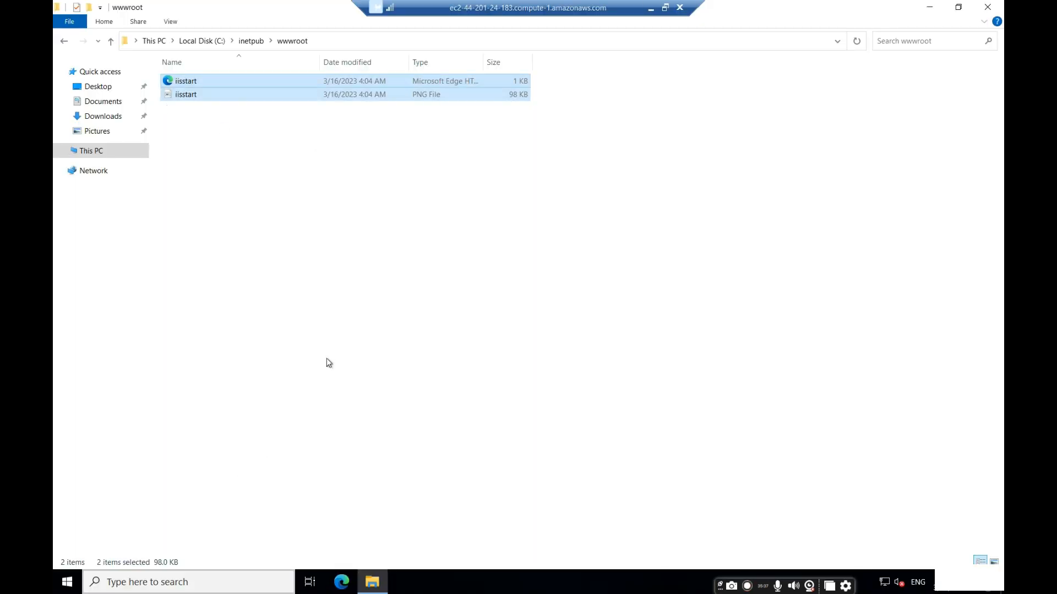
Step: Create a new text document named index.html in the wwwroot folder
right_click(340, 431)
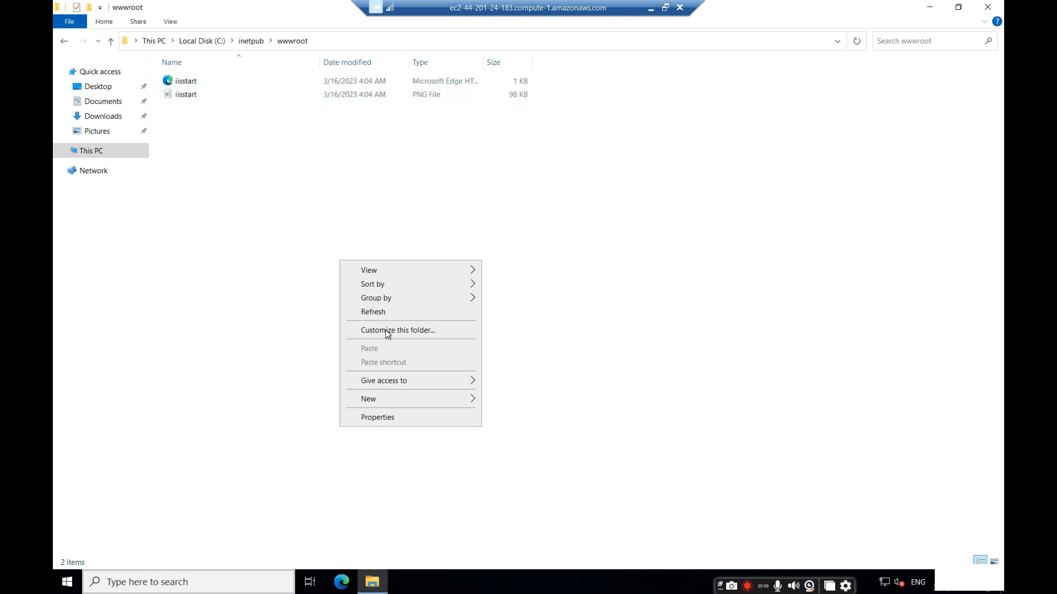
mouse_move(405, 400)
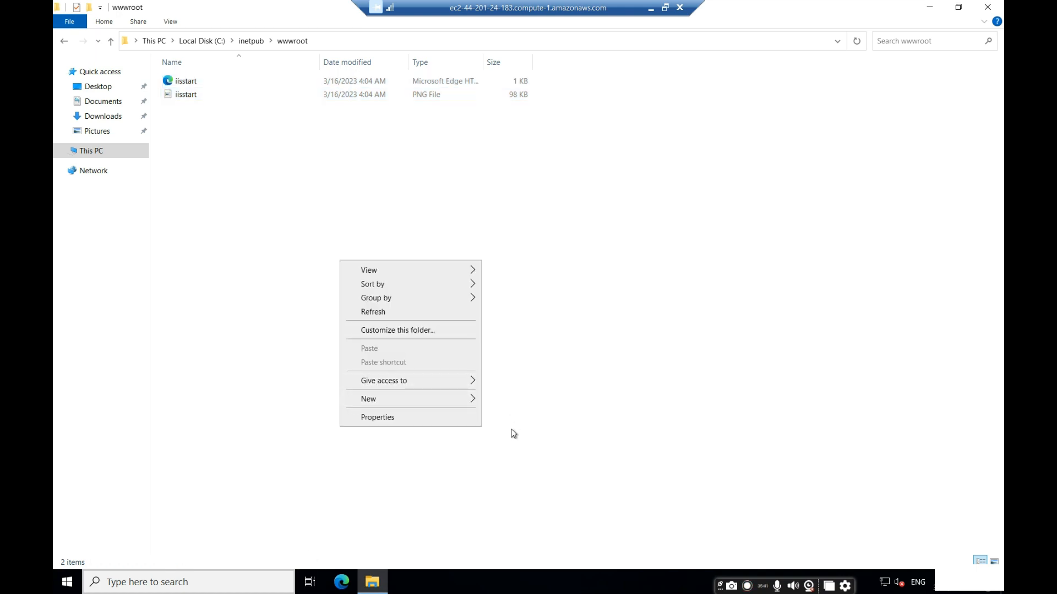
mouse_move(486, 403)
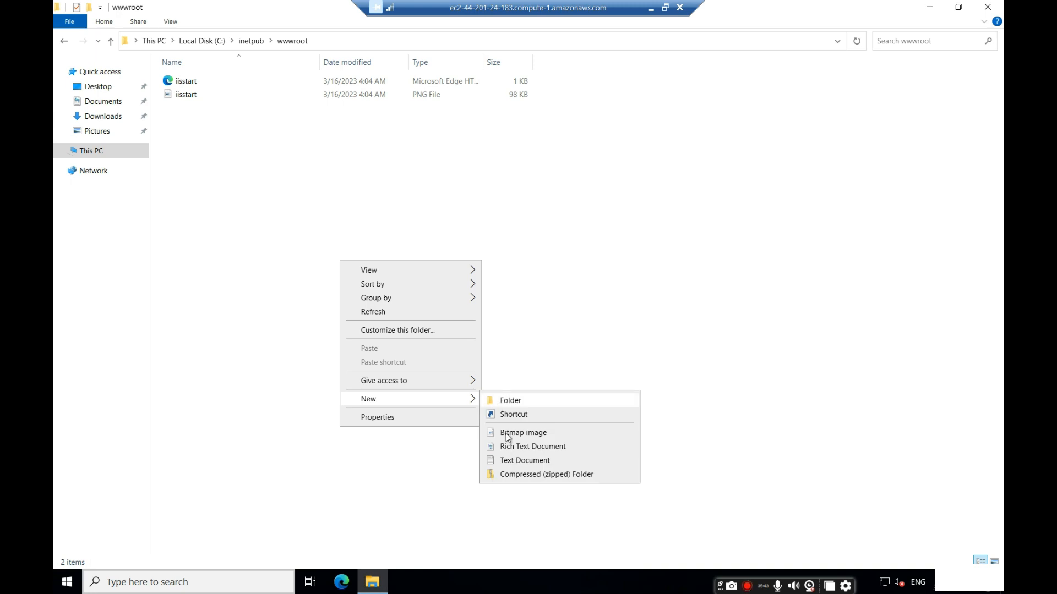
click(515, 460)
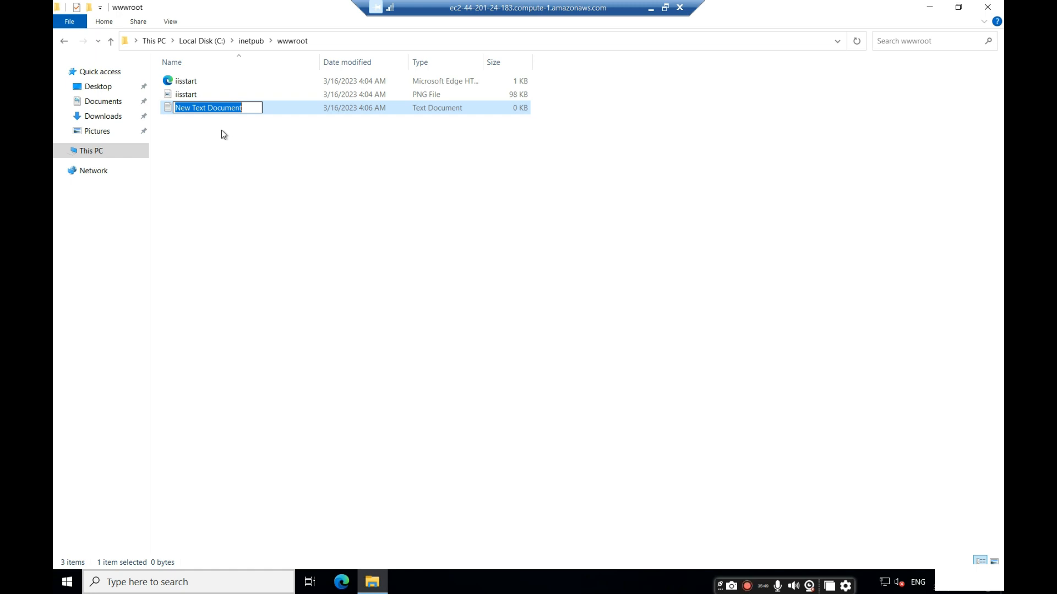
text(inde)
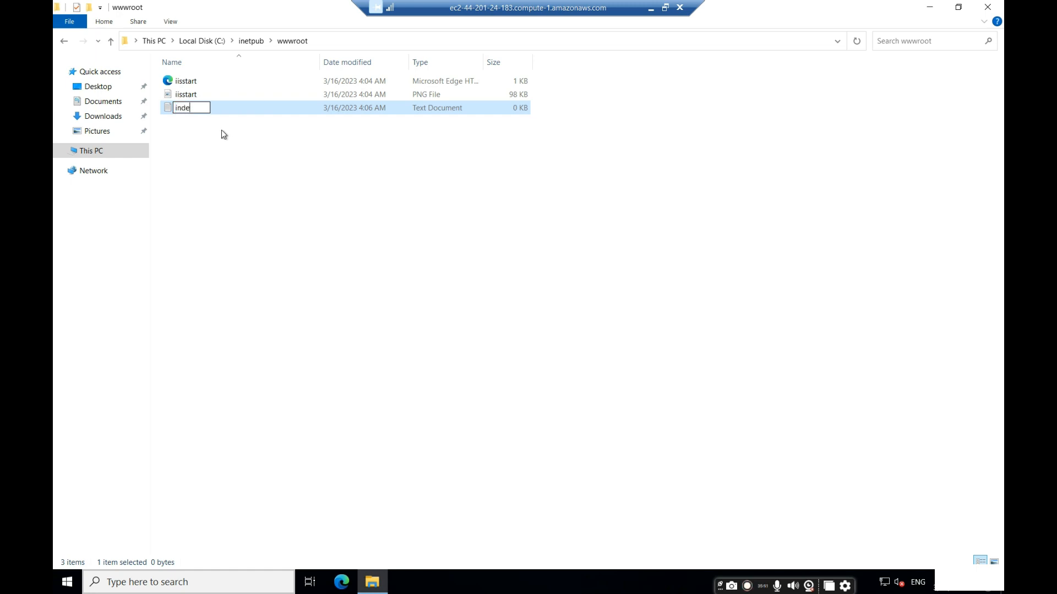
text(x.html)
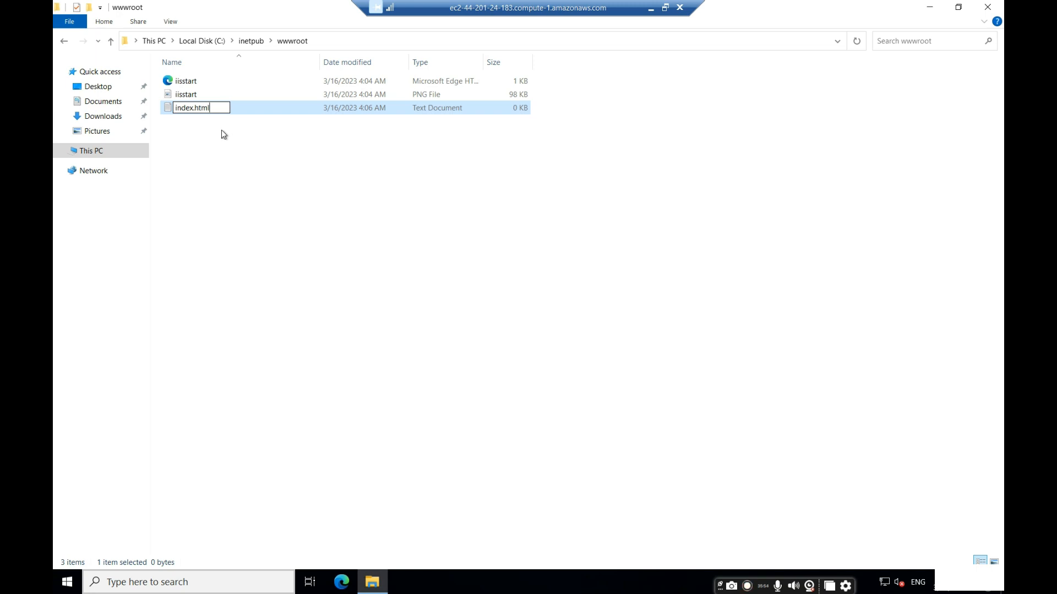
key(Return)
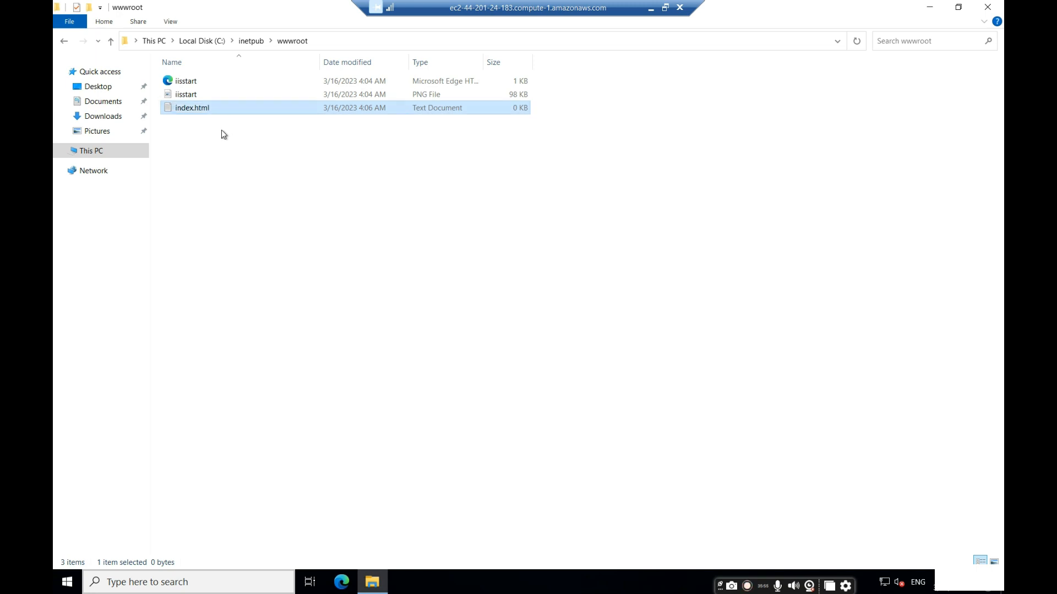
Step: Write "This is my first website for demo." in index.html, save it as All Files over the existing file, and close Notepad
key(Return)
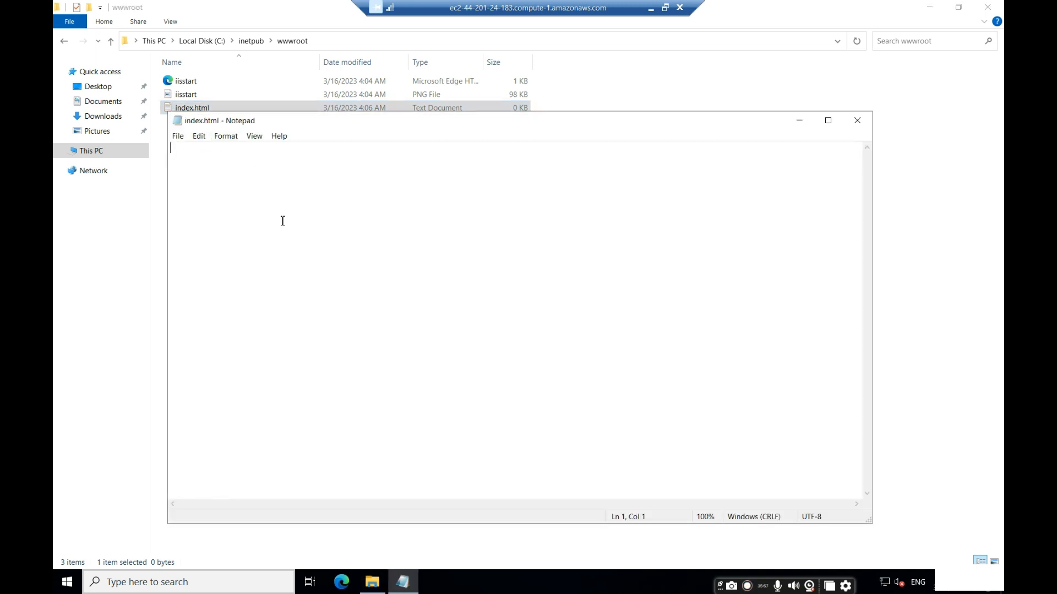
text(This is my first website for demo.)
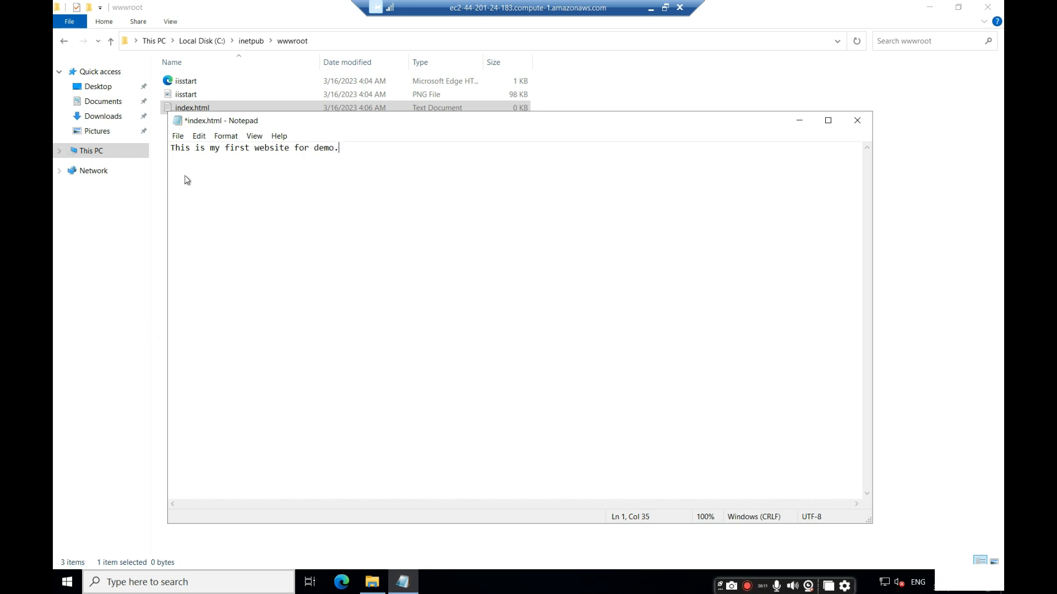
click(178, 136)
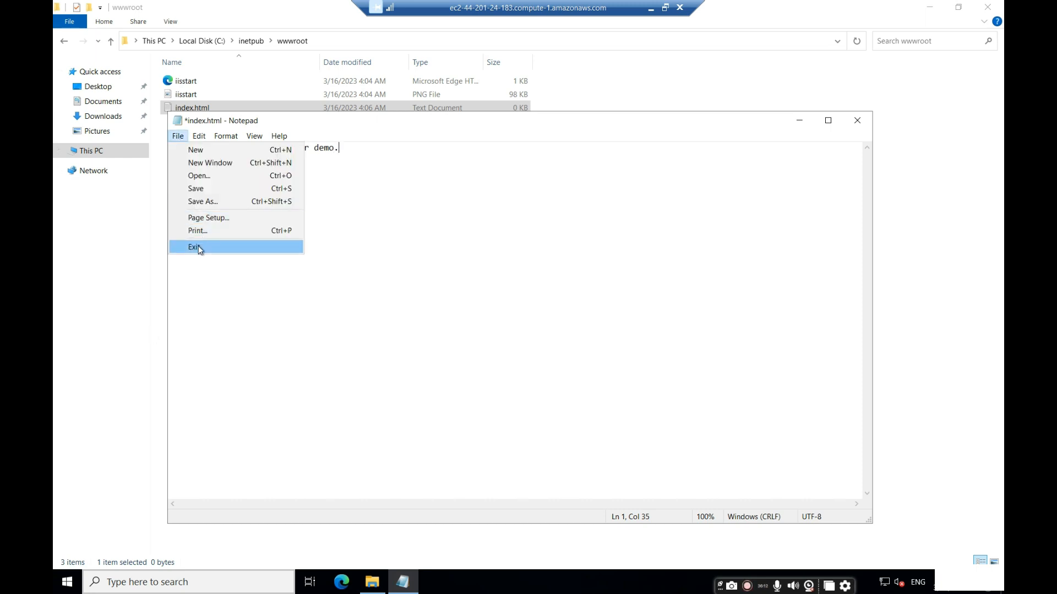
click(204, 202)
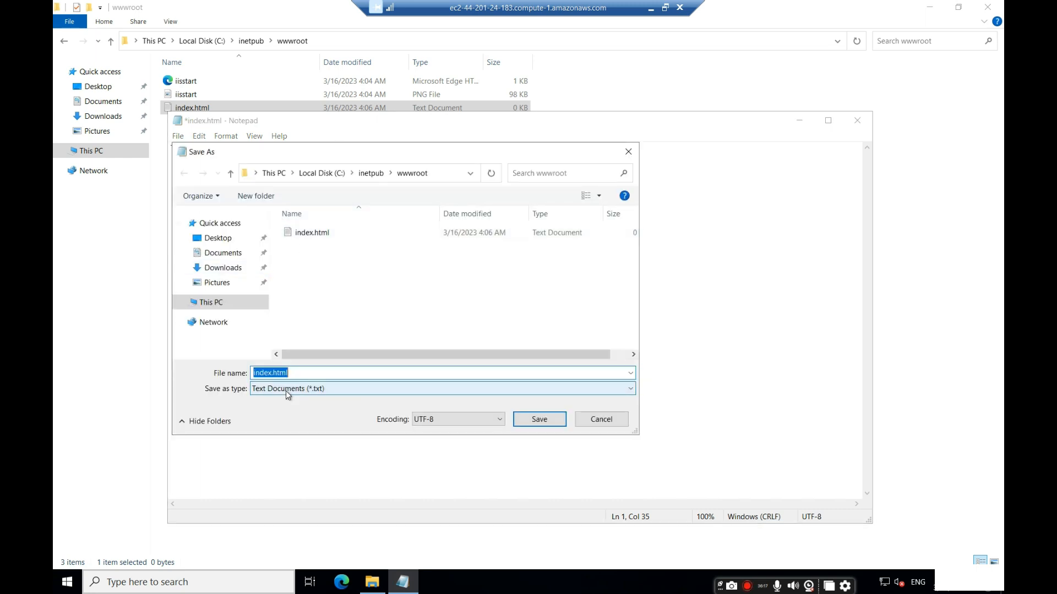
click(286, 390)
click(282, 411)
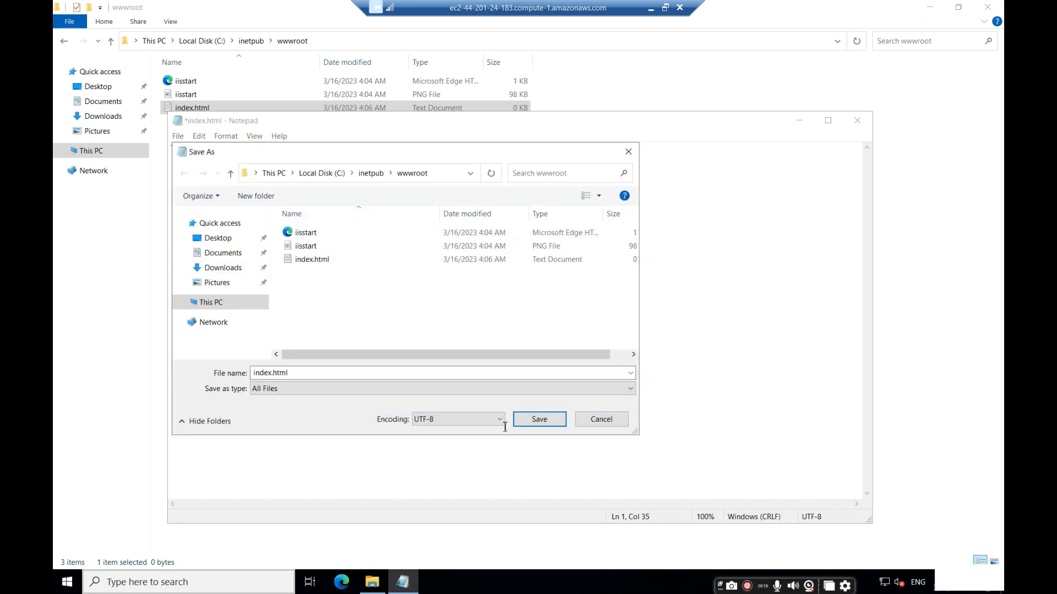
click(537, 419)
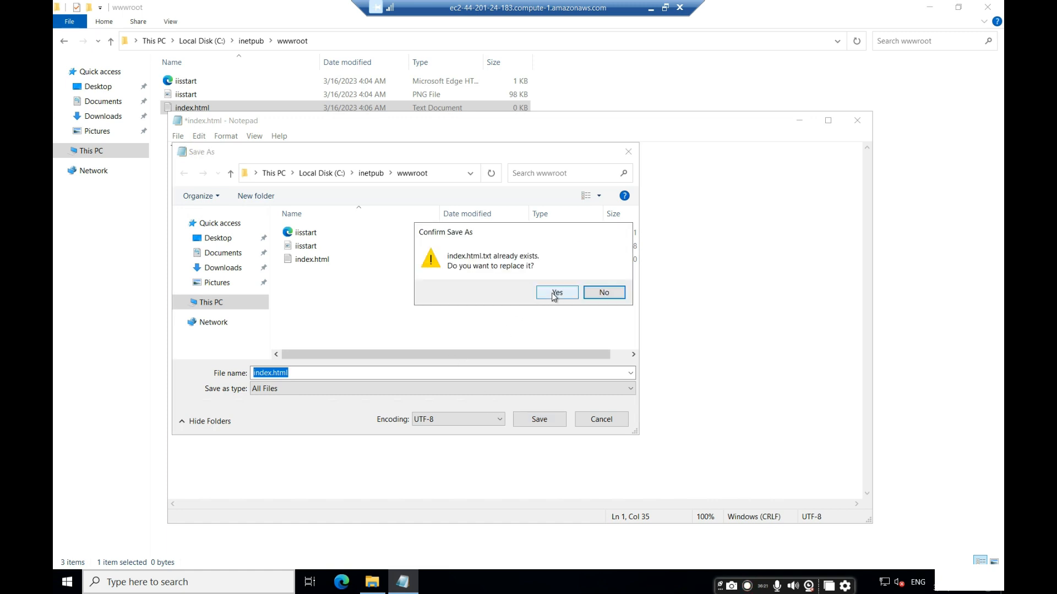
click(555, 295)
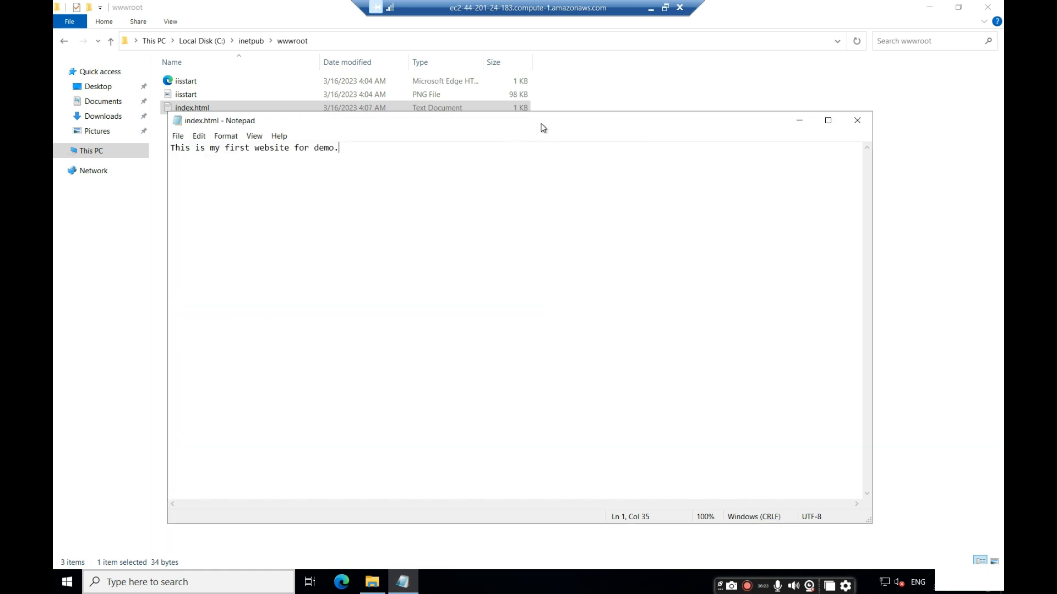
click(857, 120)
Step: Refresh the wwwroot folder and check the file type and available actions of the saved index.html
click(368, 203)
right_click(298, 177)
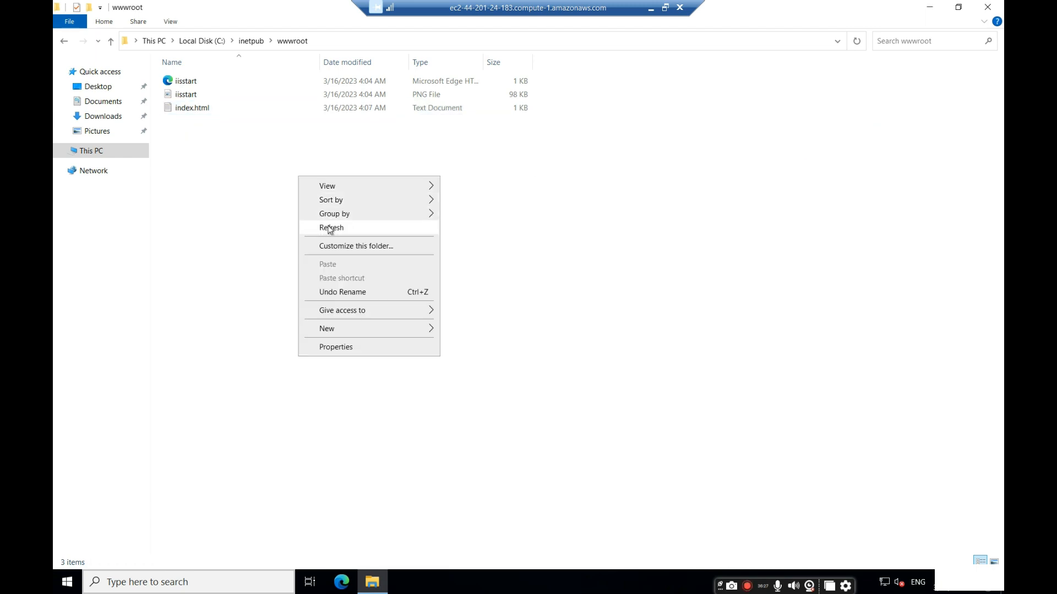
click(328, 225)
right_click(218, 164)
click(206, 134)
click(183, 110)
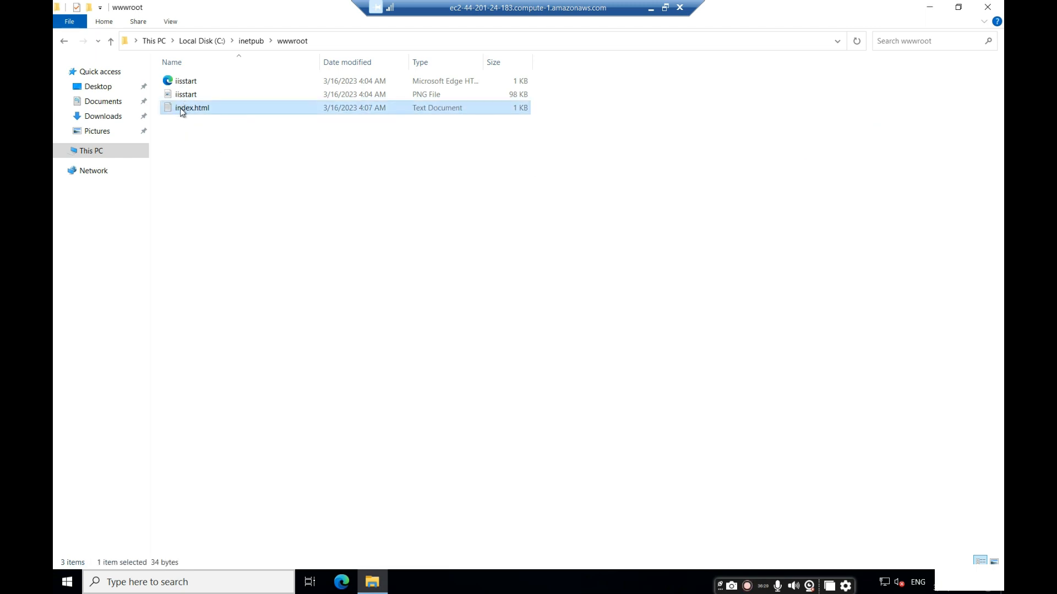
right_click(181, 108)
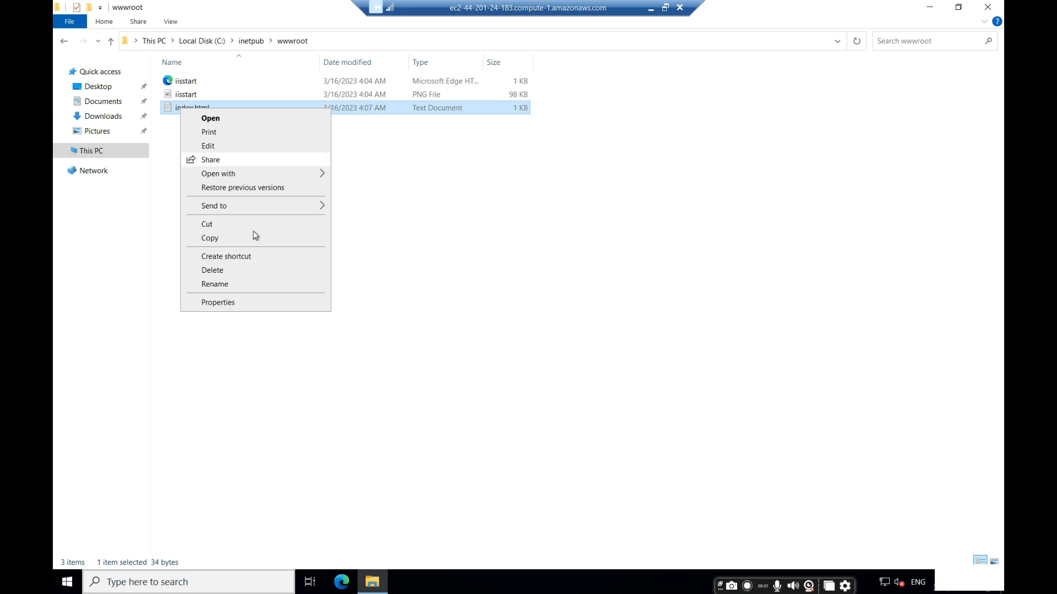
click(435, 162)
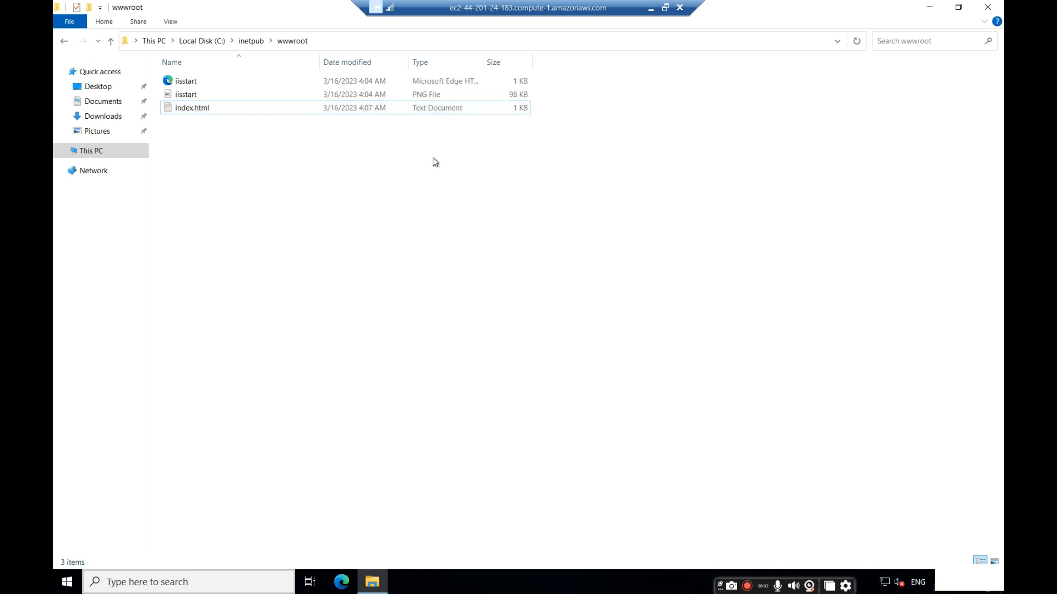
Step: Delete all files in the wwwroot folder, including both iisstart files and index.html
drag(459, 163, 126, 72)
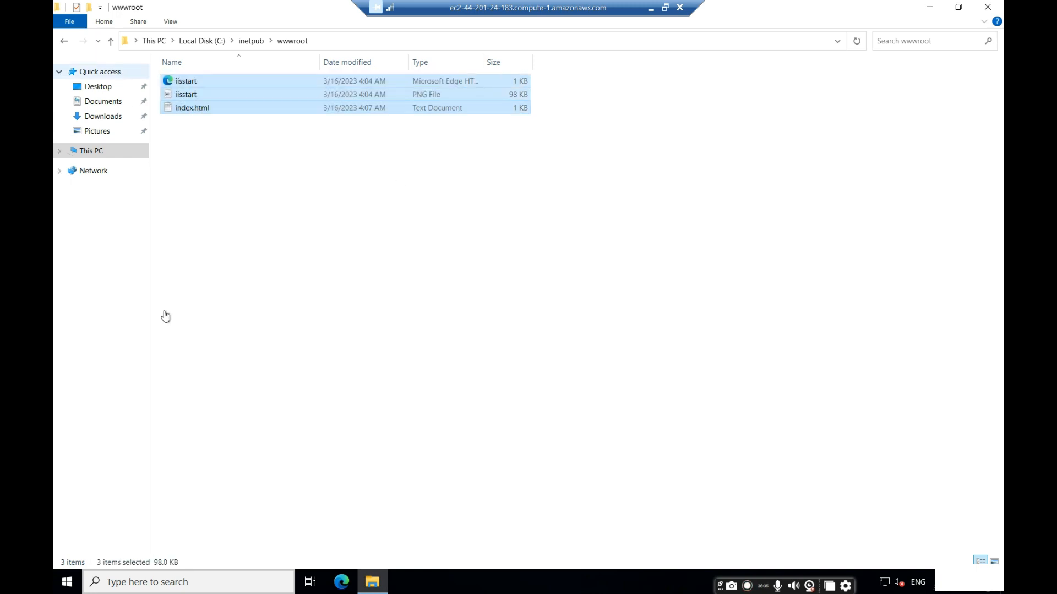
key(Delete)
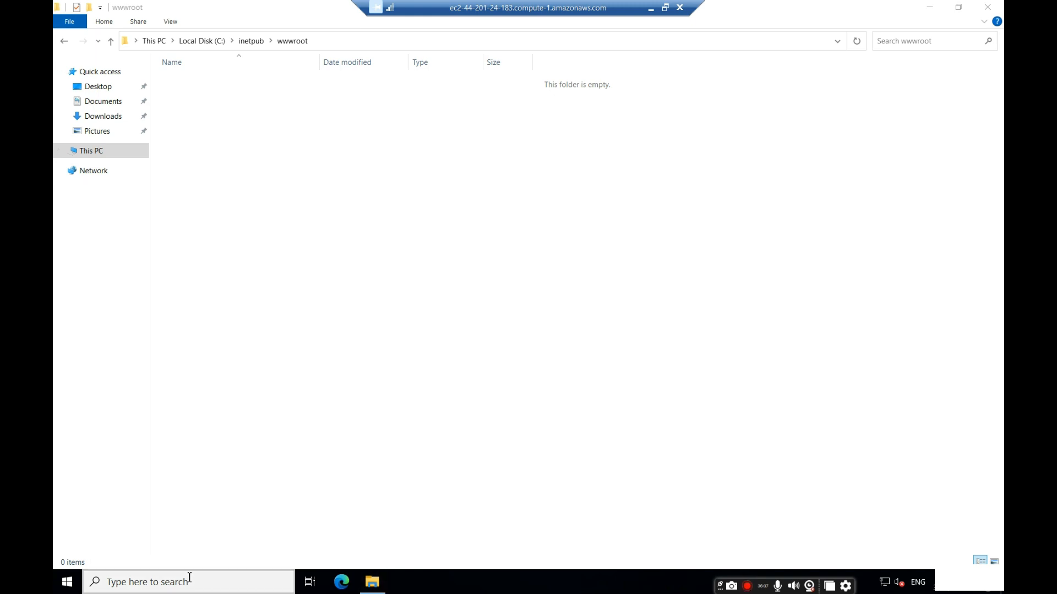
Step: Open a new Notepad document on the remote server and write "This is my first website" in it
click(189, 581)
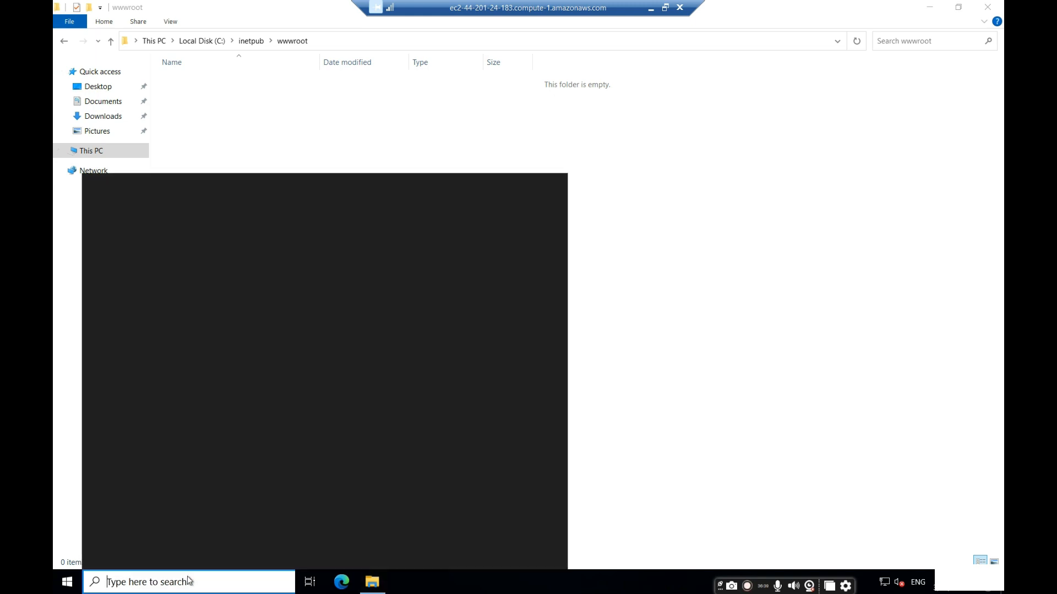
text(note)
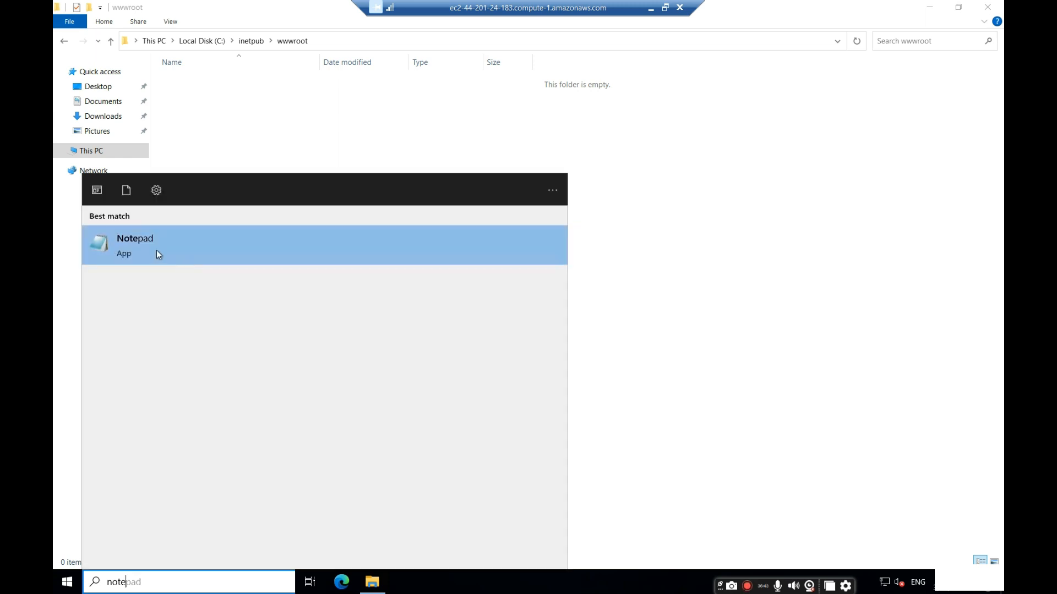
click(158, 254)
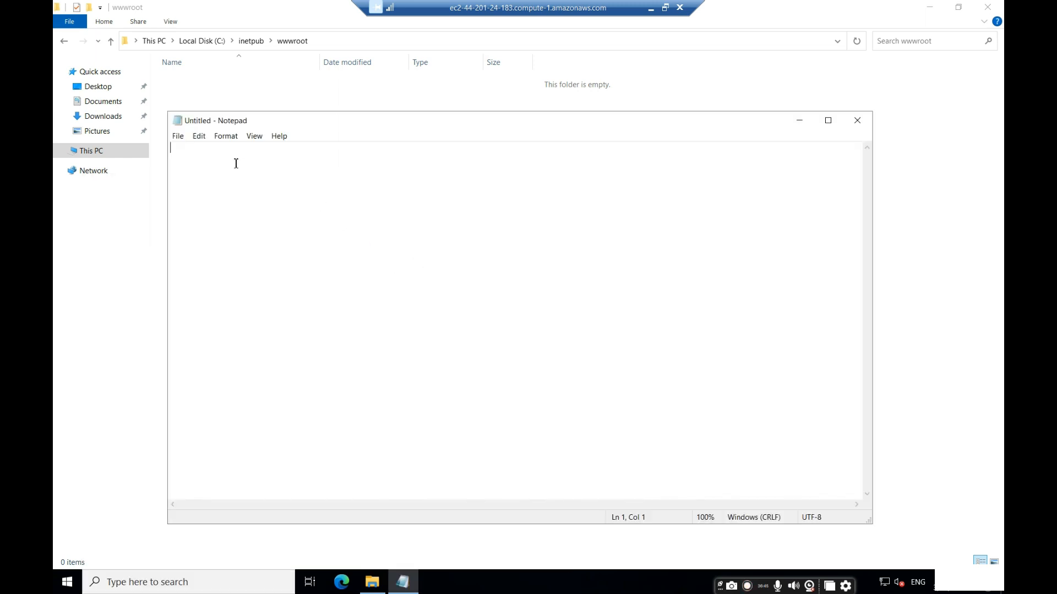
text(This is my first website)
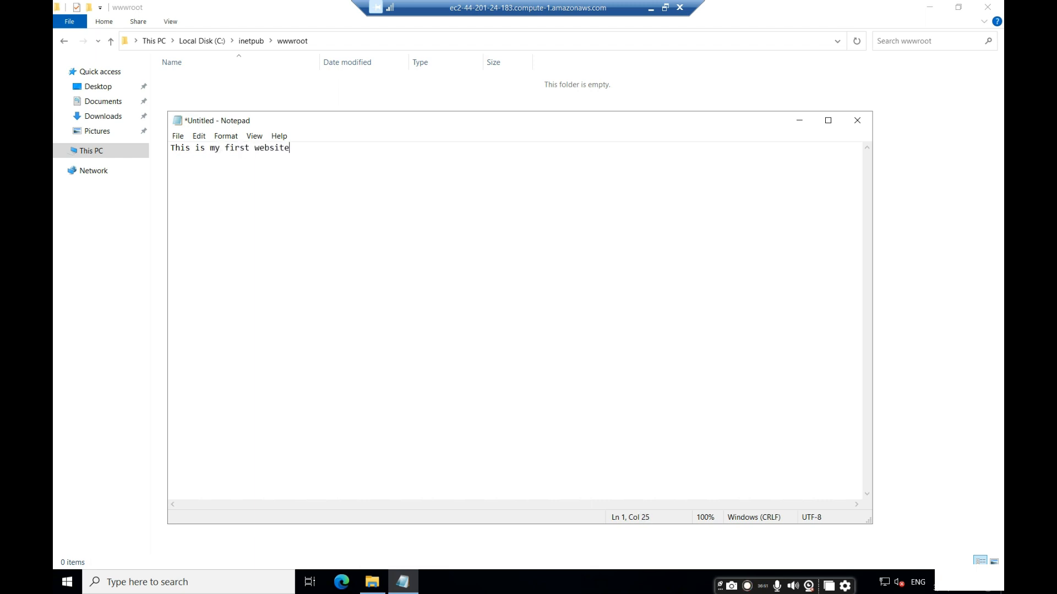
Step: Save the note in the wwwroot folder as index.html with the All Files type and close Notepad
click(178, 136)
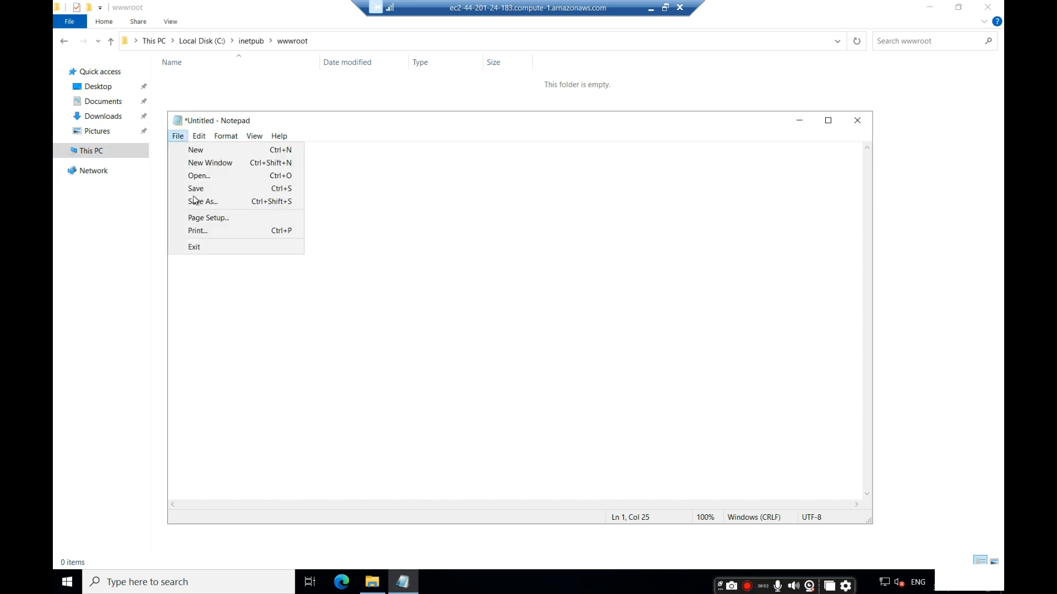
click(198, 202)
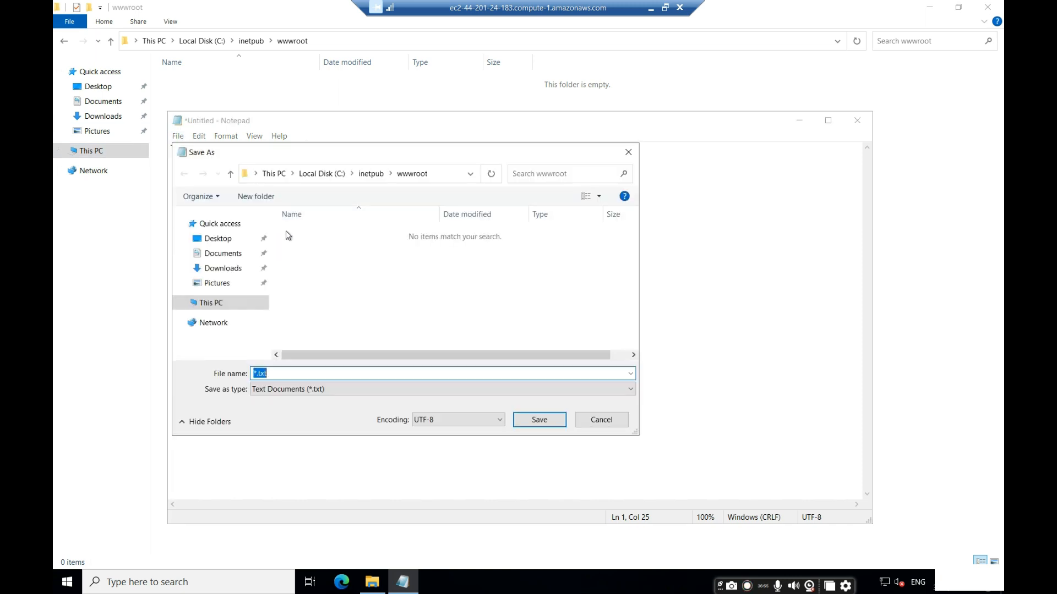
click(268, 390)
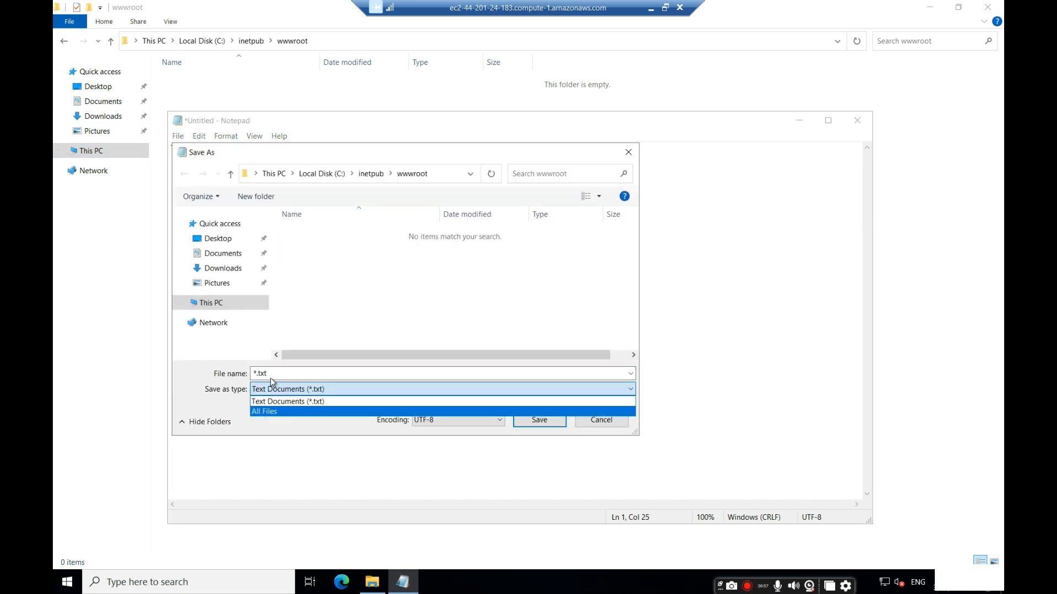
click(268, 412)
click(254, 376)
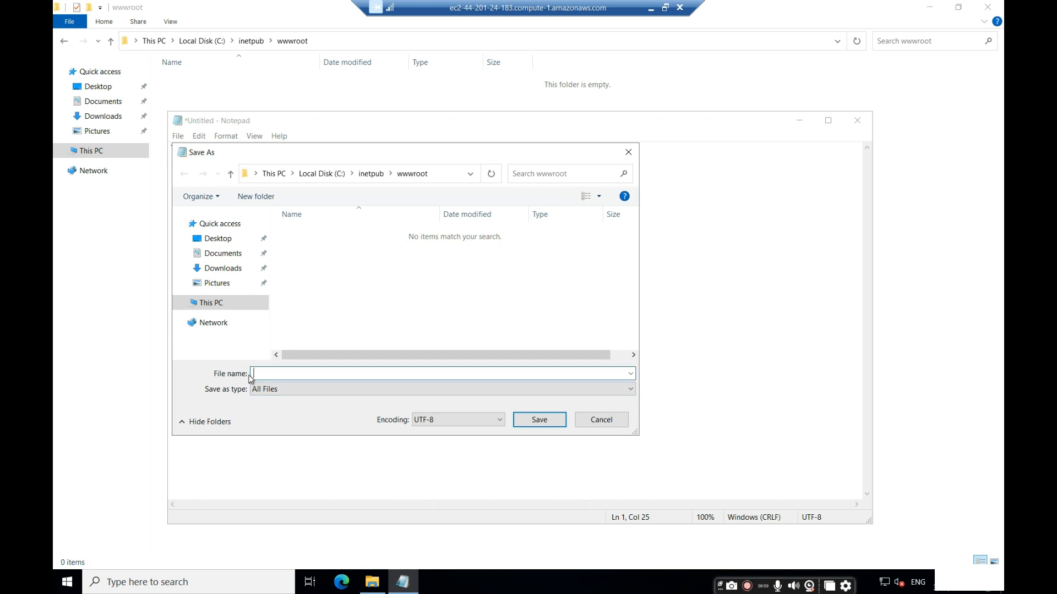
text(index)
key(BackSpace)
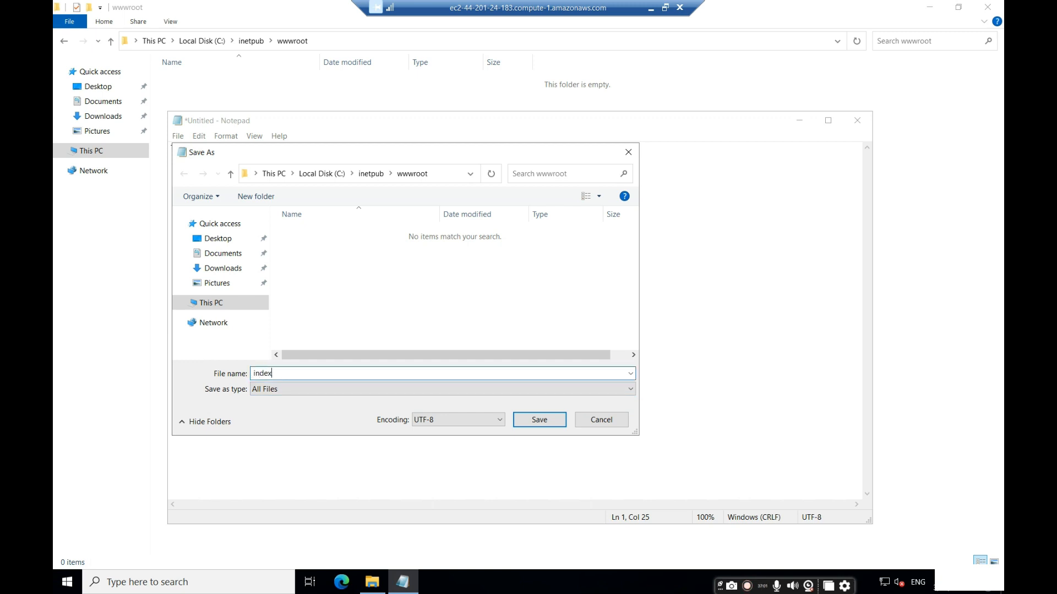
text(.html)
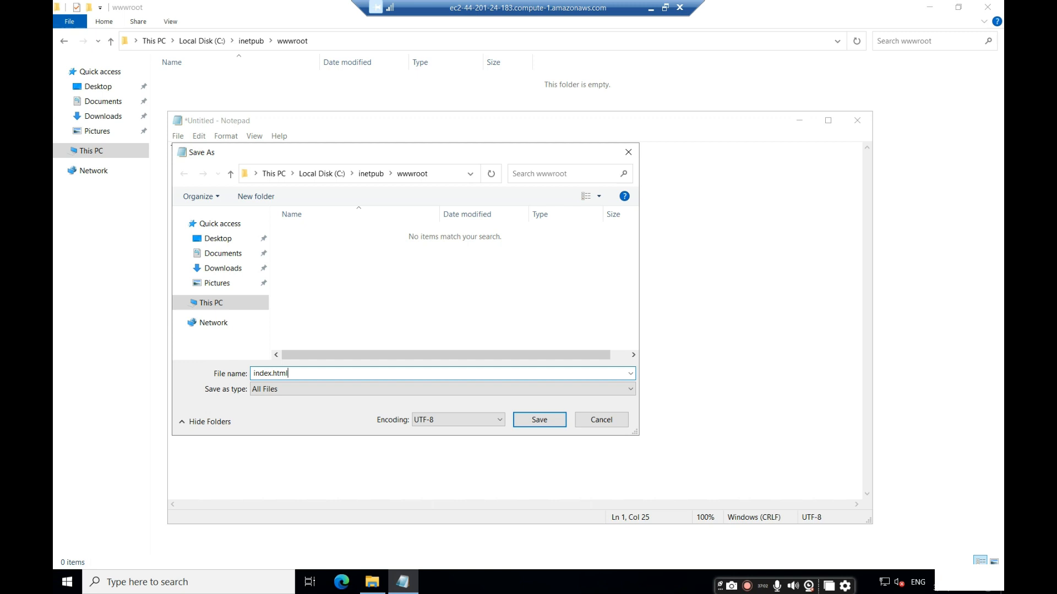
click(541, 420)
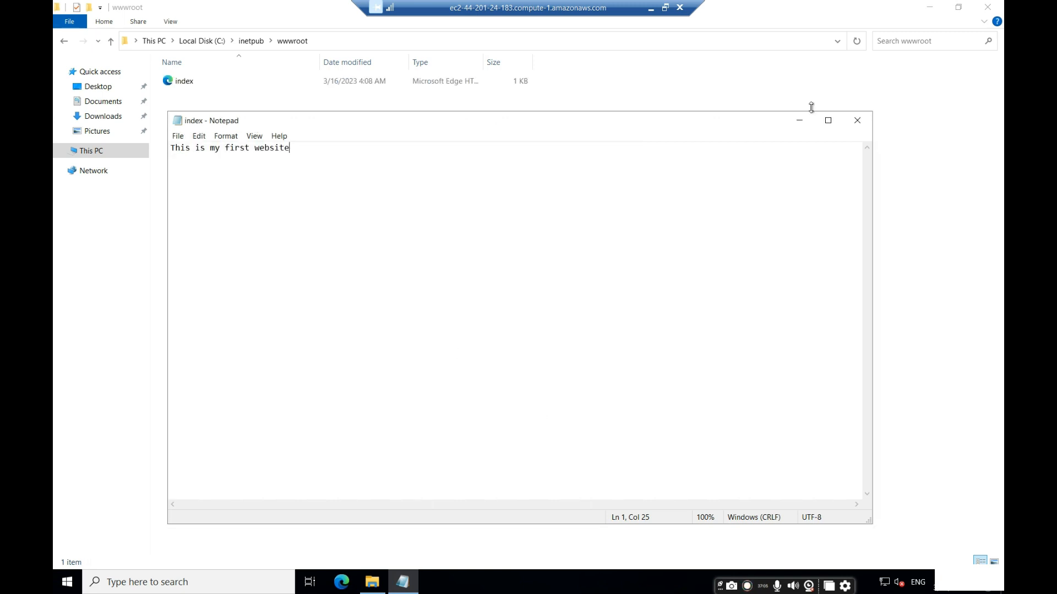
click(857, 120)
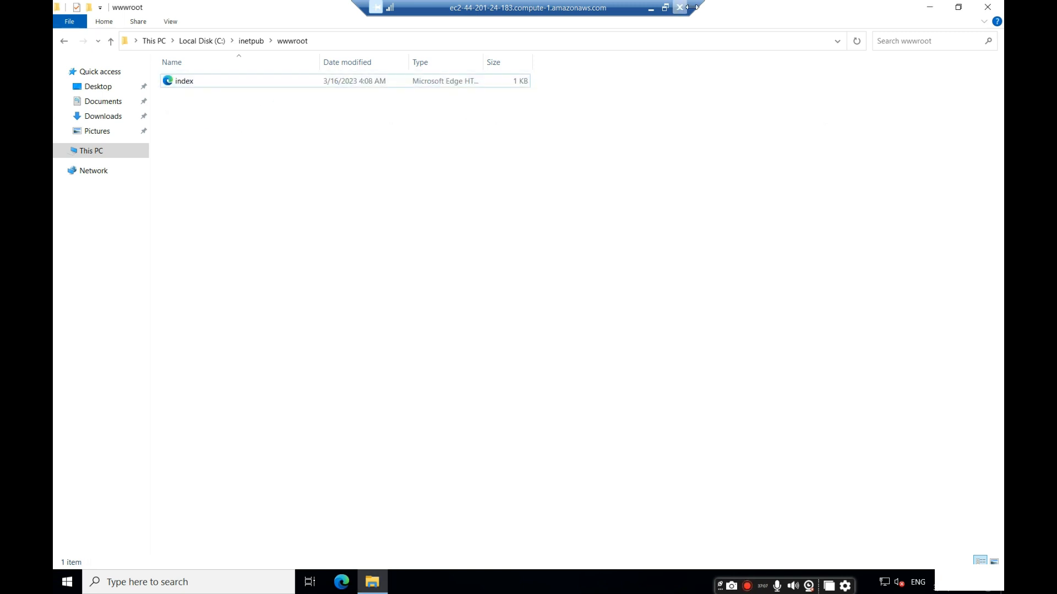
Step: Switch to the local browser and reload the server's site to check the page text
click(650, 7)
click(106, 33)
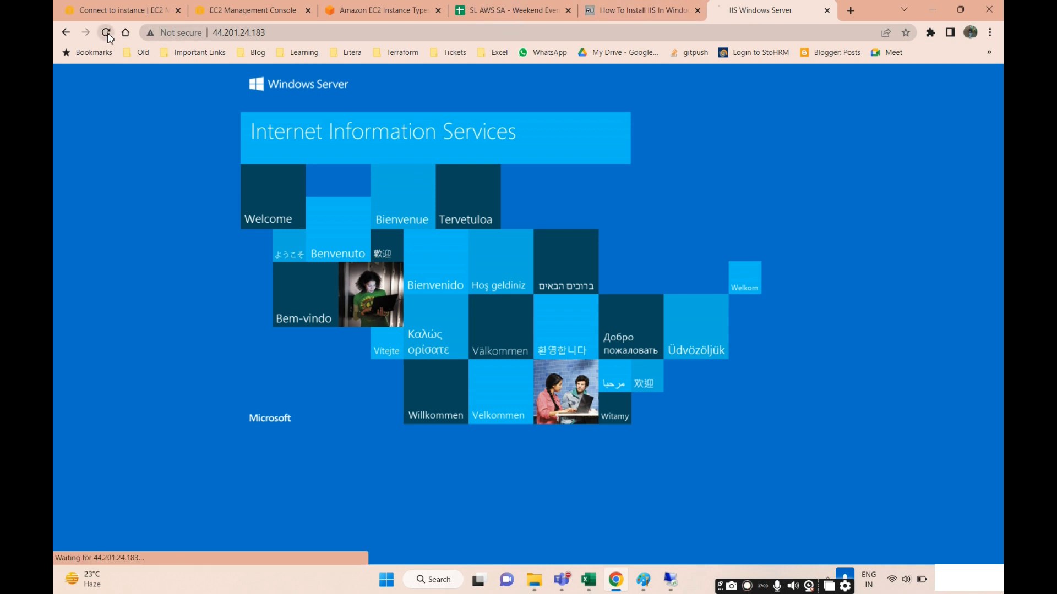
triple_click(92, 75)
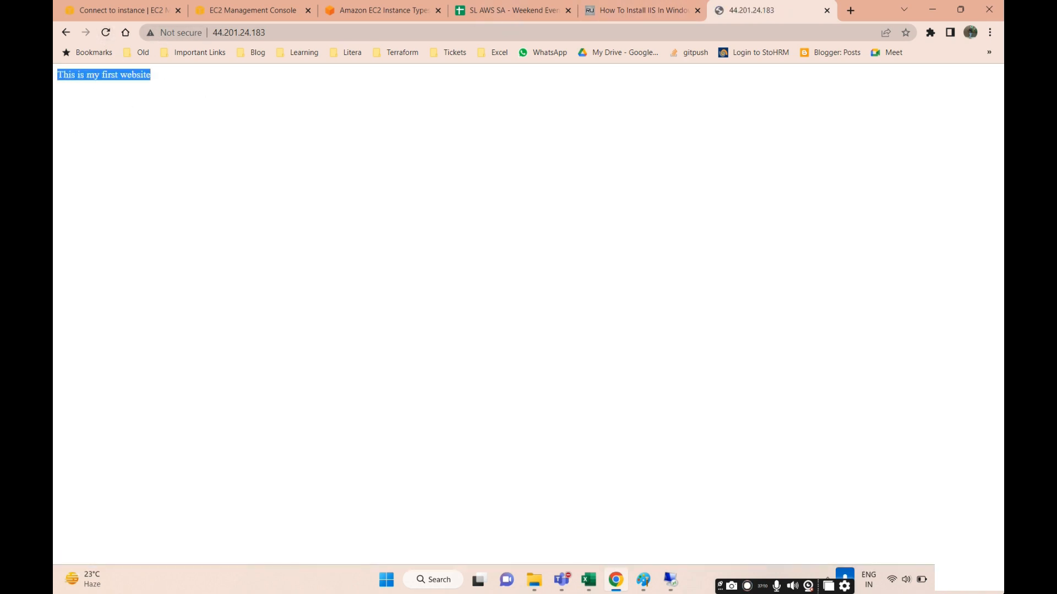
Step: Return to the remote server and open the index file from wwwroot in Notepad
key(alt+Tab)
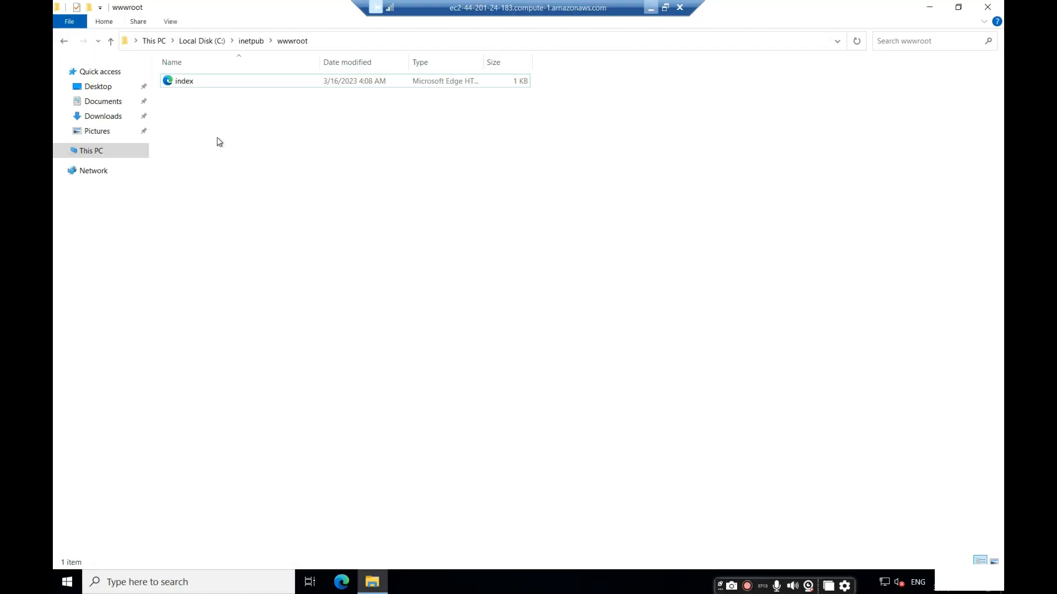
click(190, 81)
right_click(189, 82)
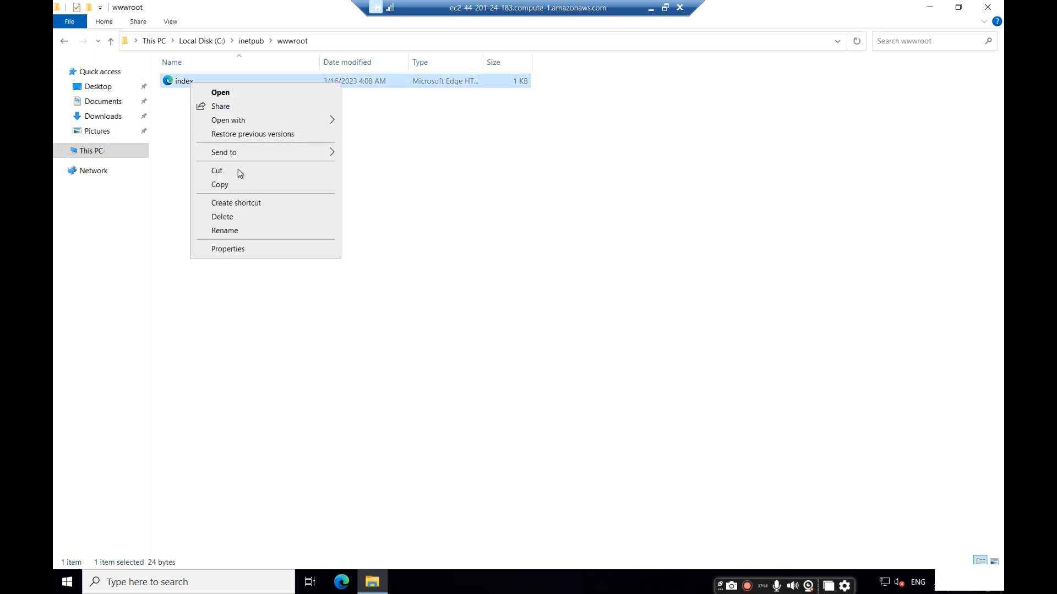
mouse_move(240, 126)
click(201, 583)
text(note)
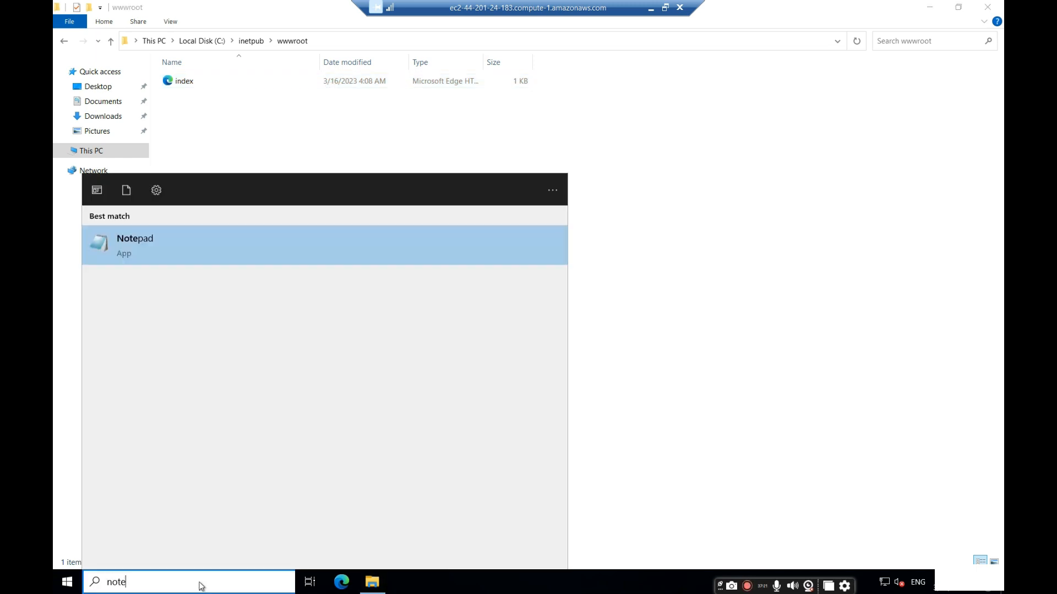
key(Return)
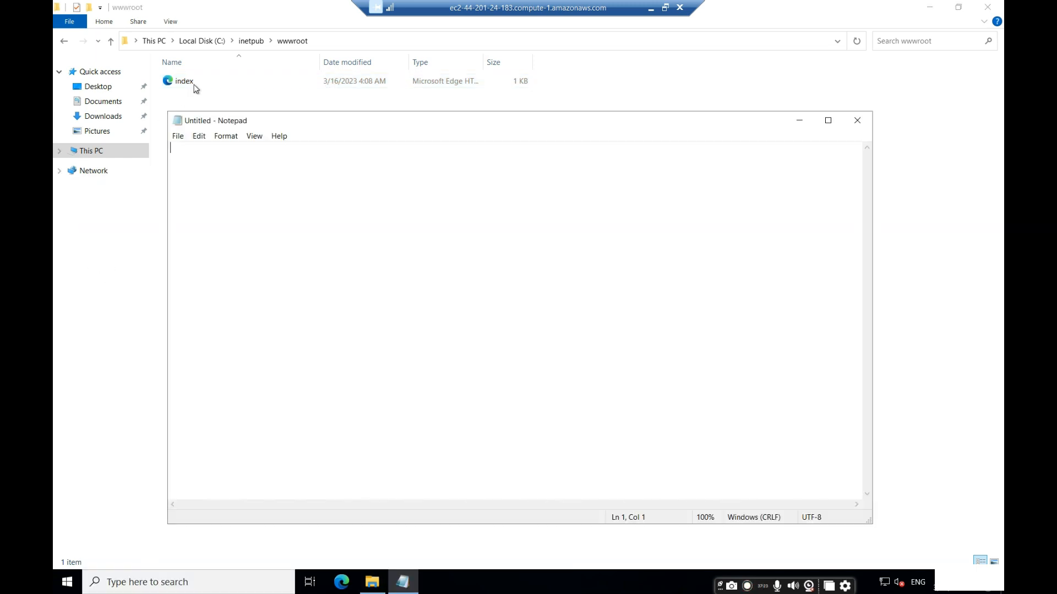
drag(193, 81, 256, 198)
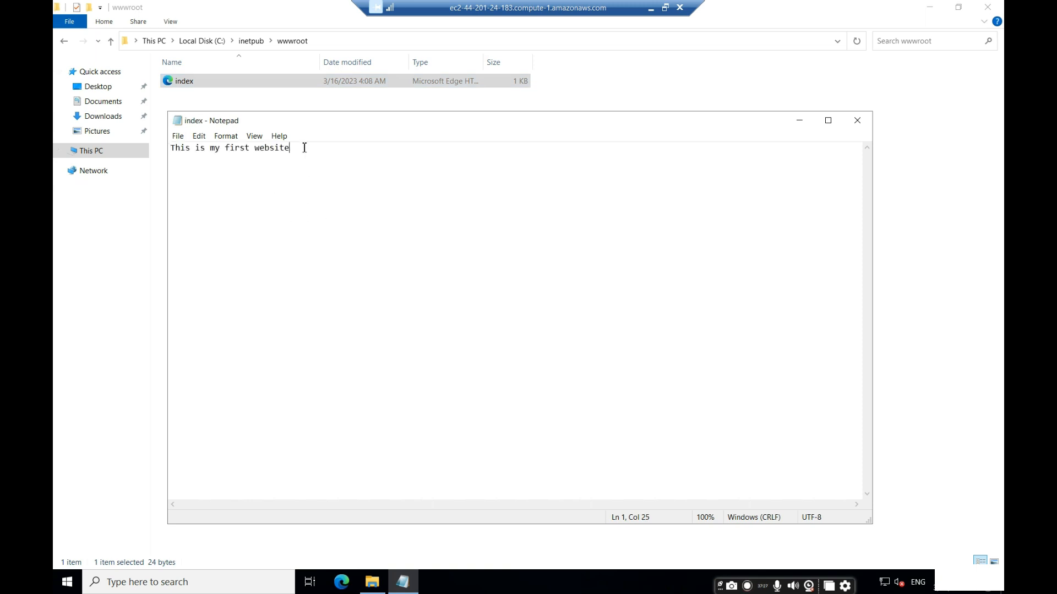
Step: Wrap the sentence in index.html in <h1> and </h1> tags, save the file, and close Notepad
text(<)
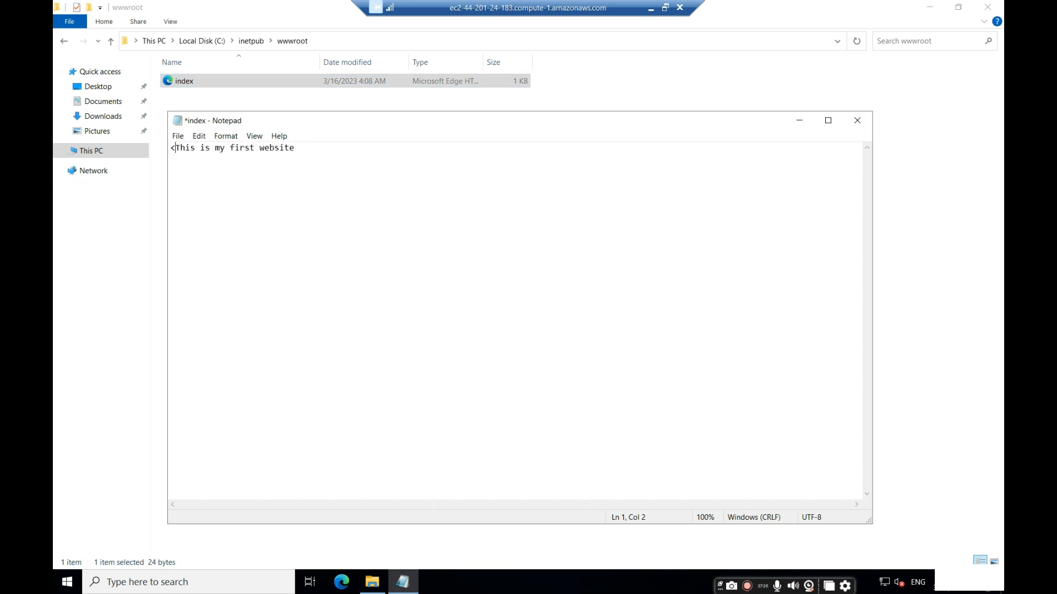
text(H1>)
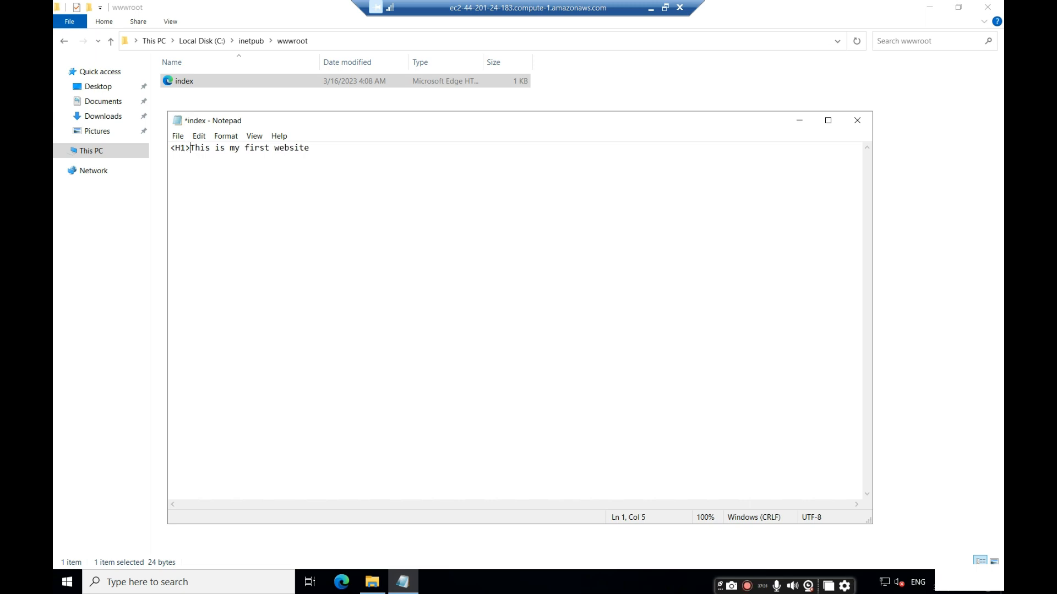
key(BackSpace)
key(BackSpace)
key(BackSpace)
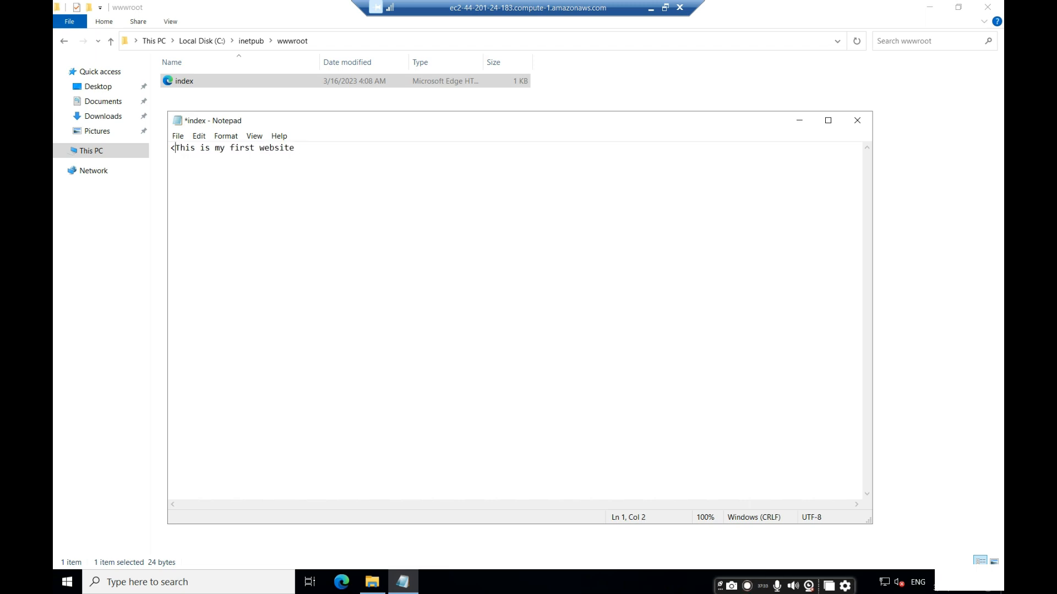
text(h1>)
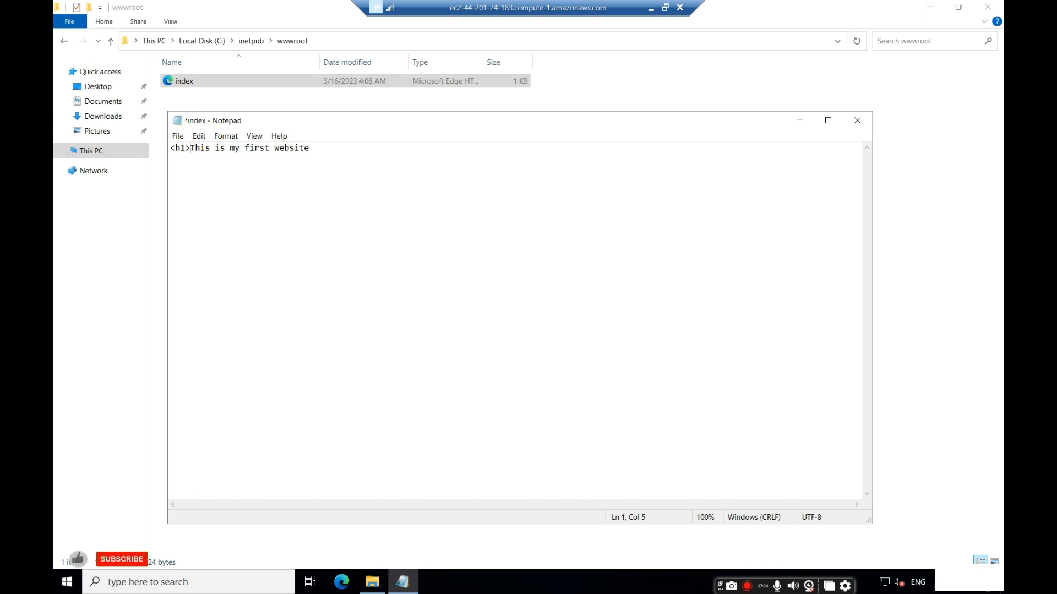
text(</h1>)
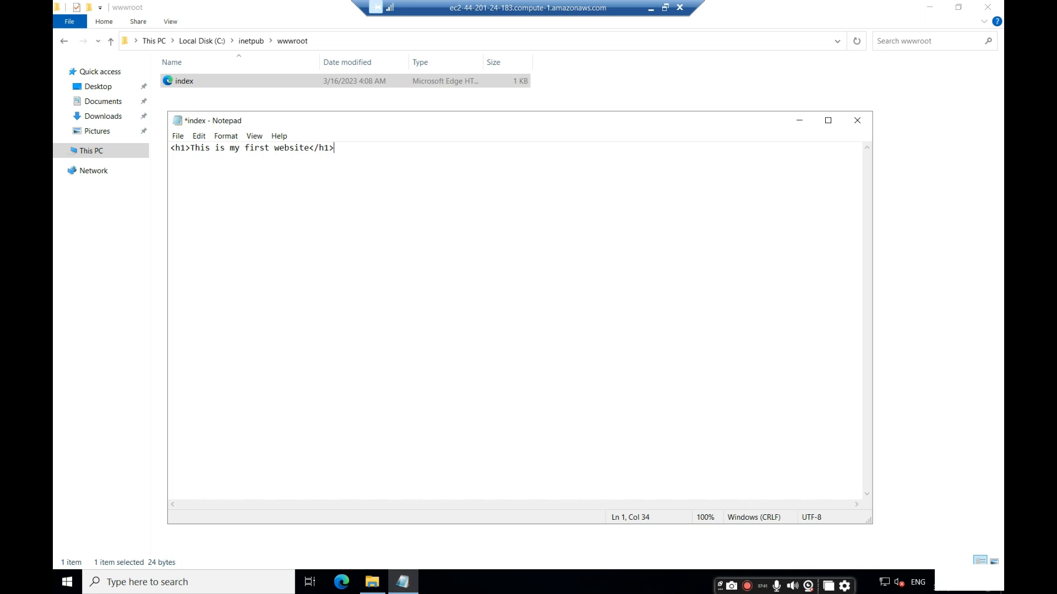
key(ctrl+s)
click(857, 122)
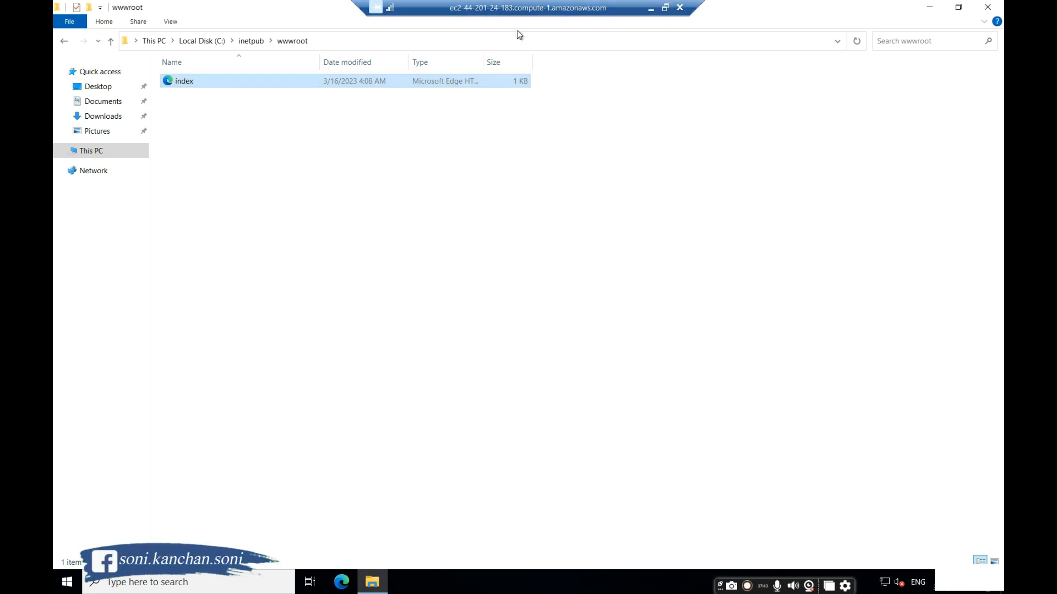
Step: Reload the site in the local browser and examine its address and heading text
click(651, 8)
click(105, 32)
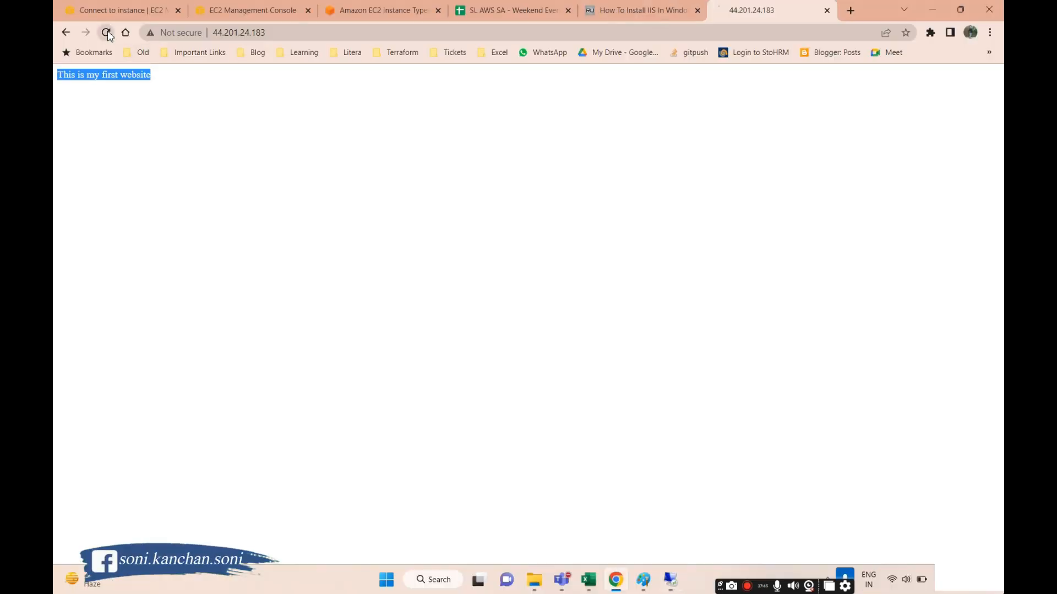
drag(283, 90, 58, 80)
click(542, 143)
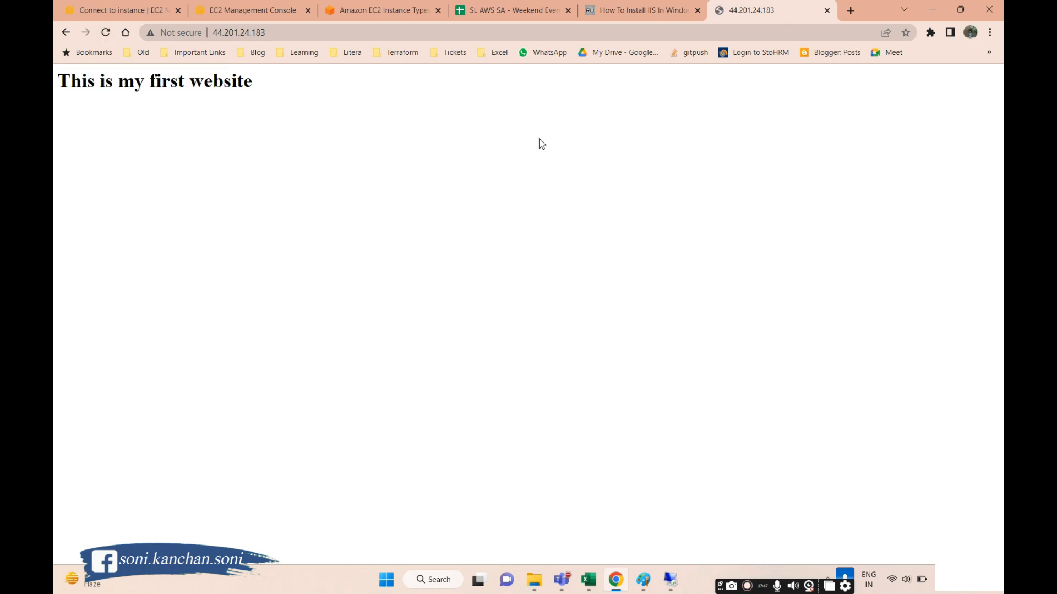
drag(286, 88, 56, 88)
click(256, 30)
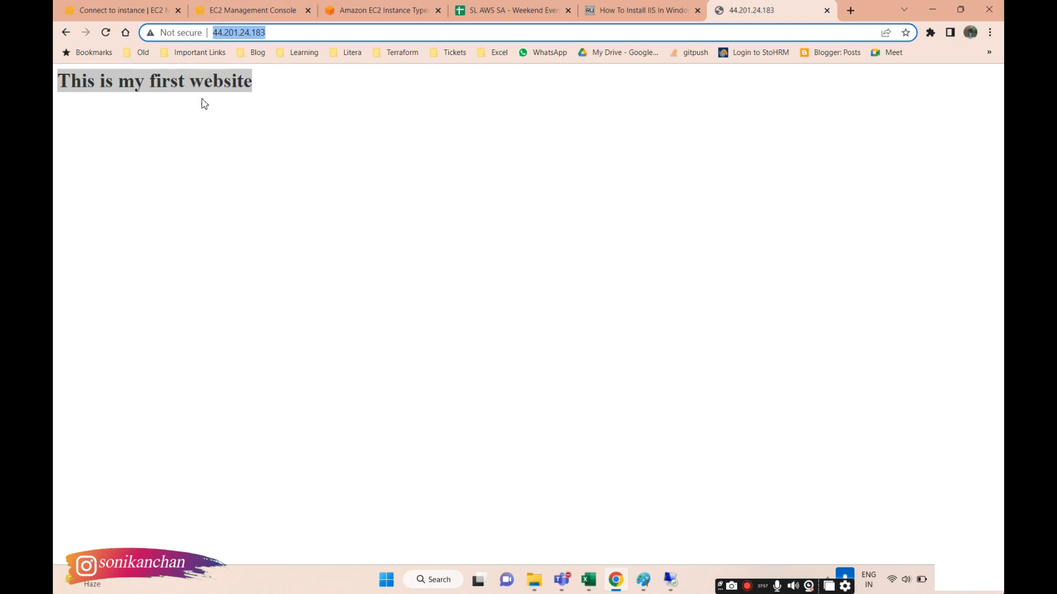
click(231, 91)
drag(301, 80, 59, 82)
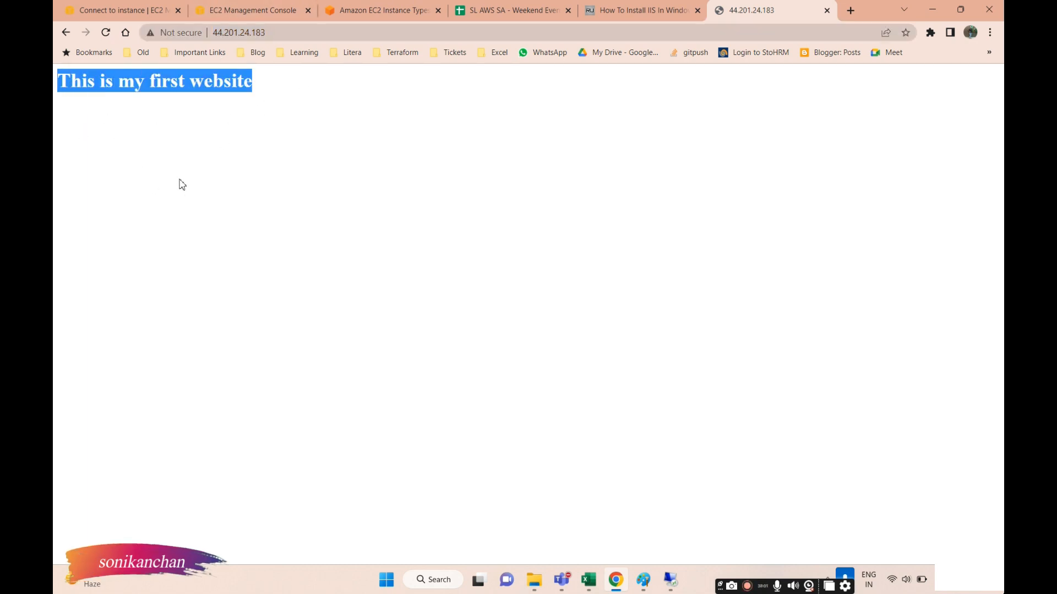
click(153, 149)
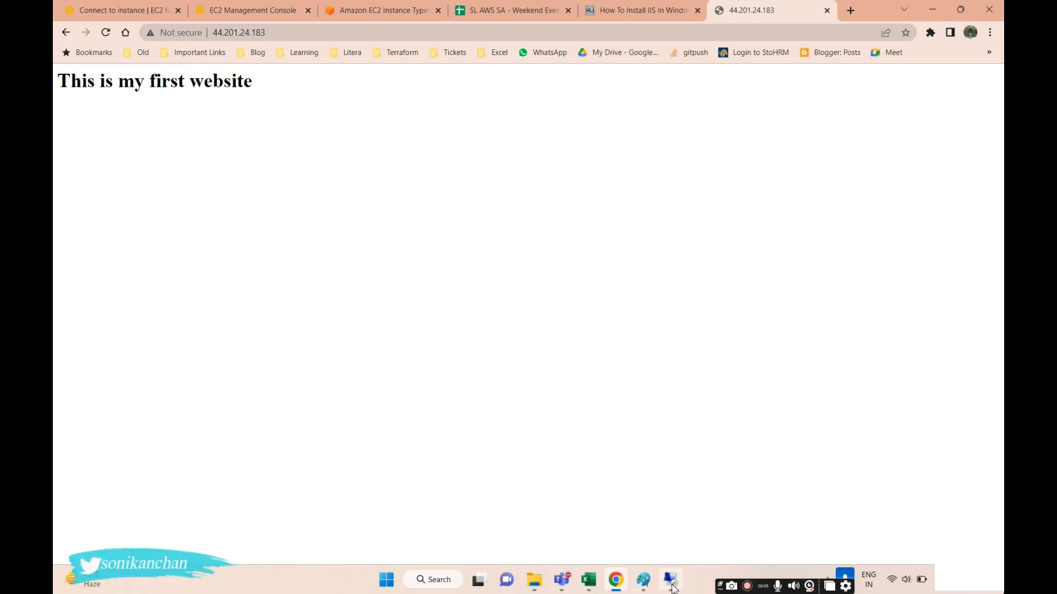
Step: Go back to the remote server and review the inetpub folder and its wwwroot subfolder
mouse_move(671, 587)
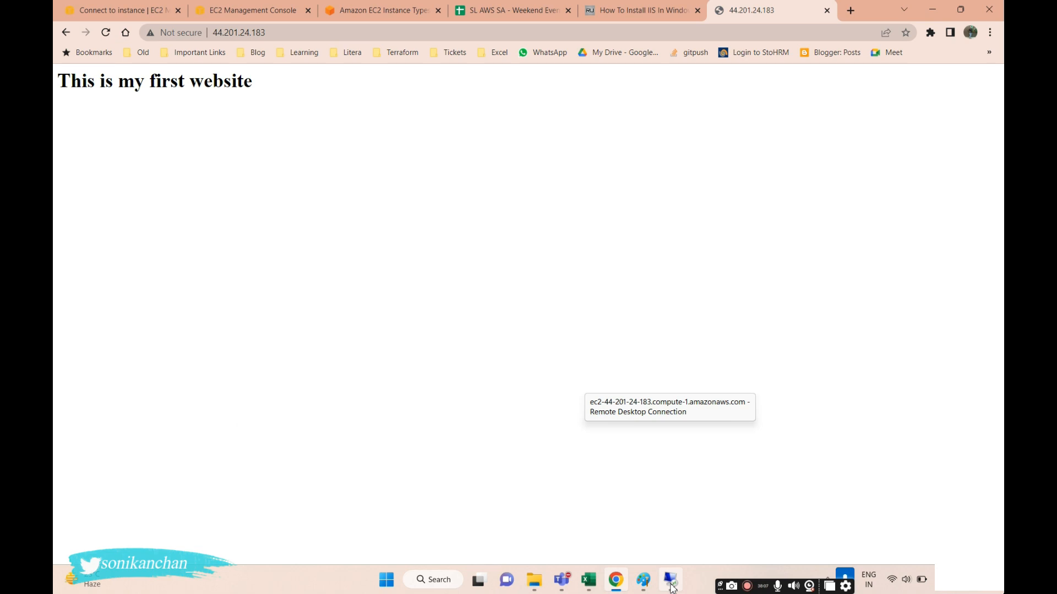
click(671, 587)
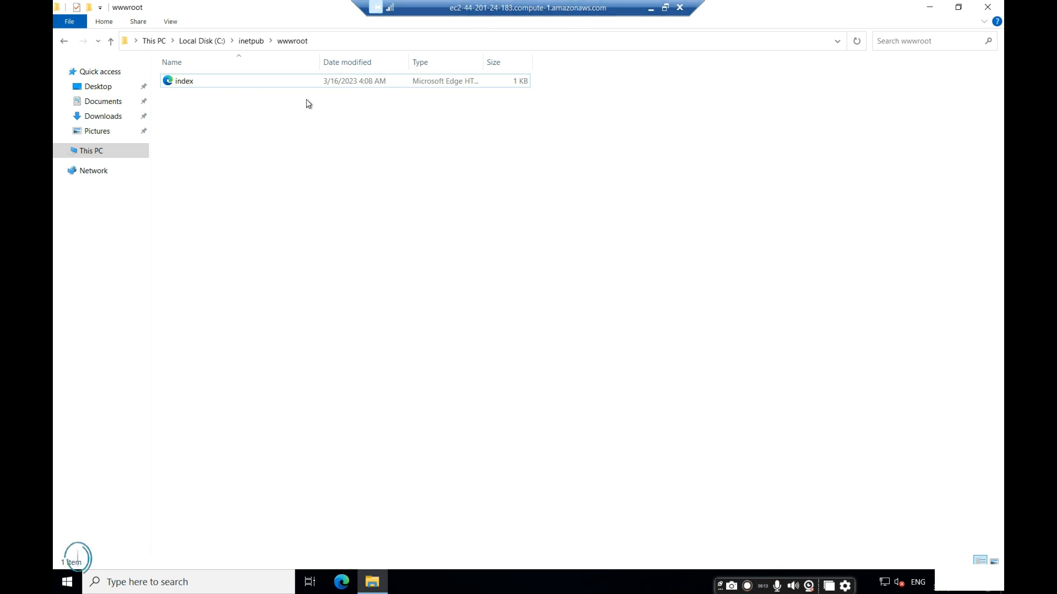
click(251, 42)
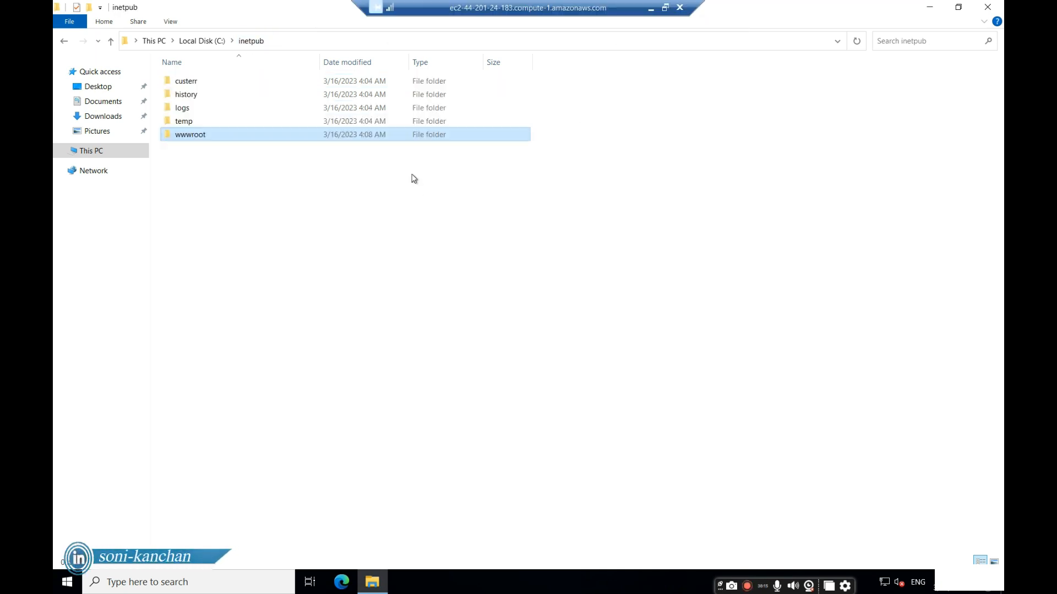
double_click(203, 138)
Step: Switch to the Excel workbook and review the EC2 topics on the AWS SAA - Mar23 sheet, including IIS and Apache server
click(650, 8)
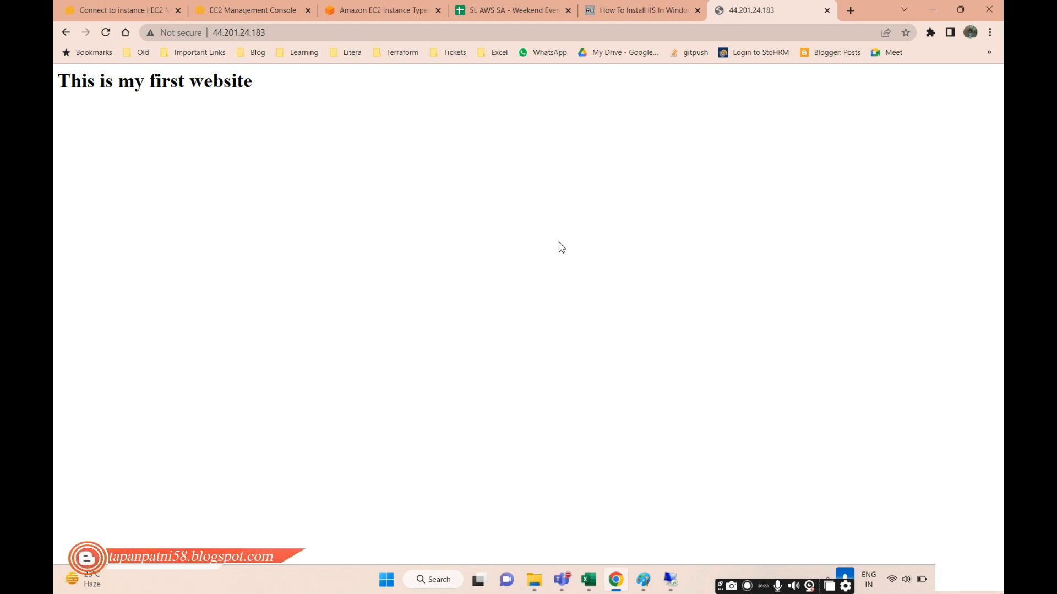
click(598, 585)
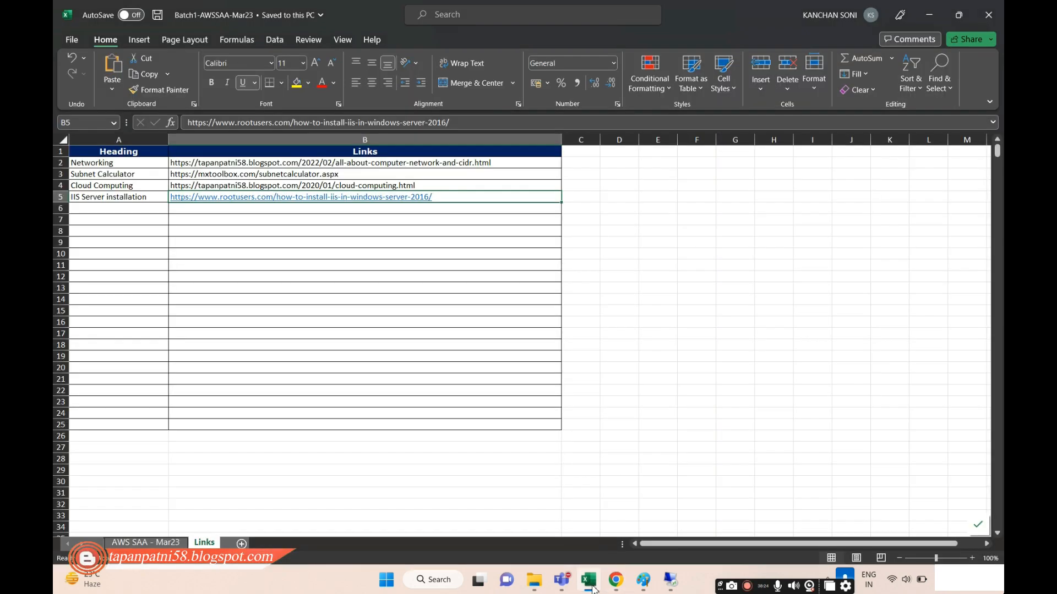
click(145, 542)
scroll(231, 485, down, 1)
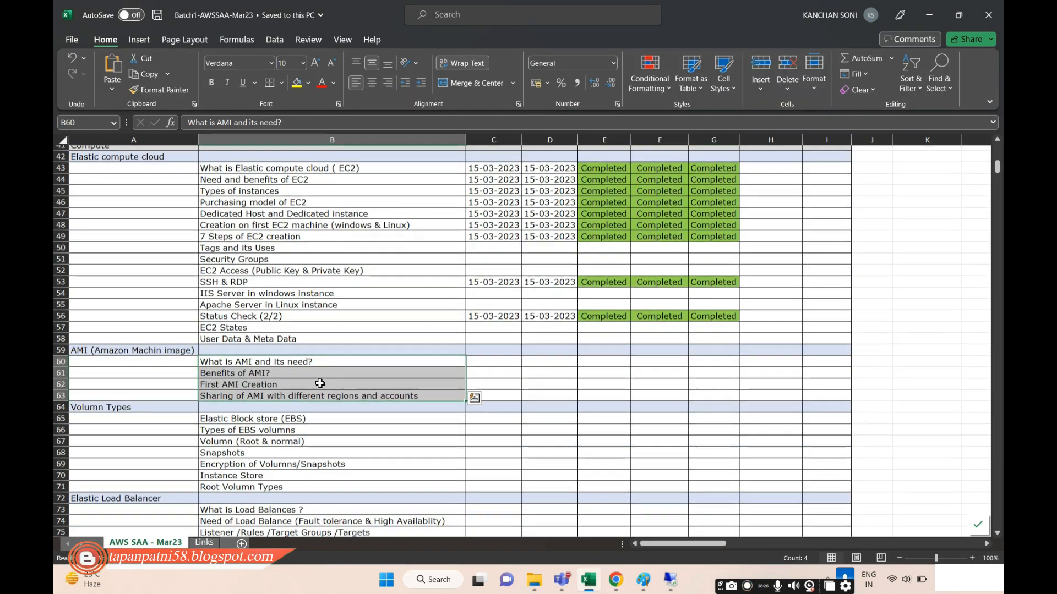
click(318, 441)
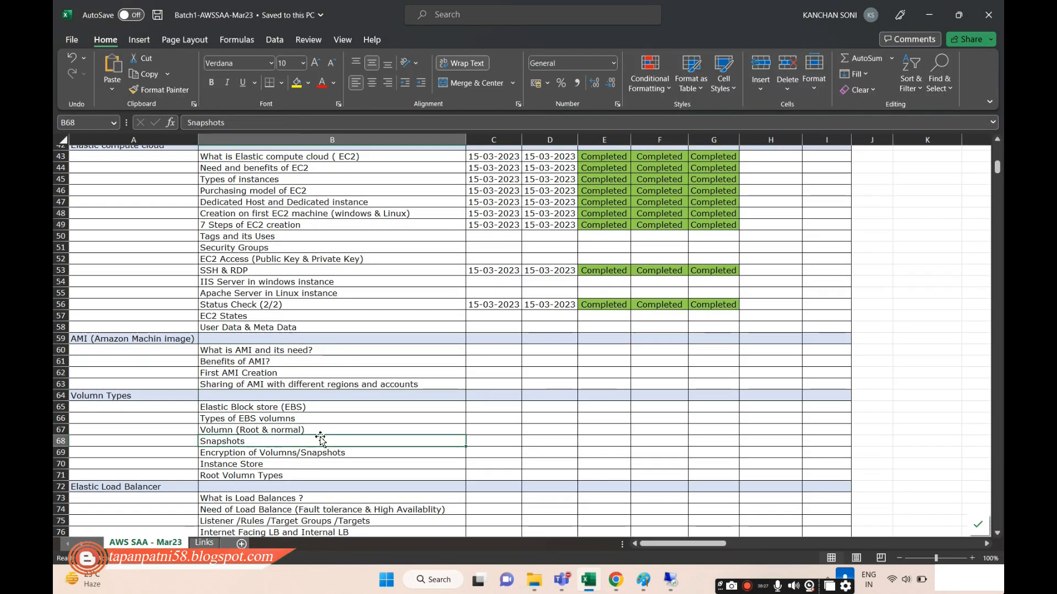
click(290, 282)
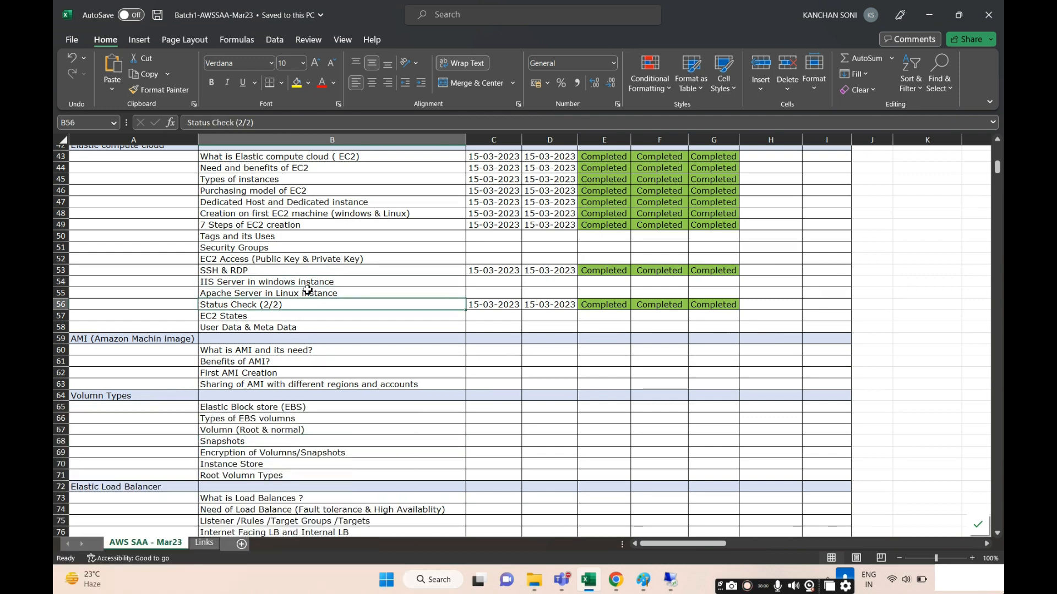
click(309, 294)
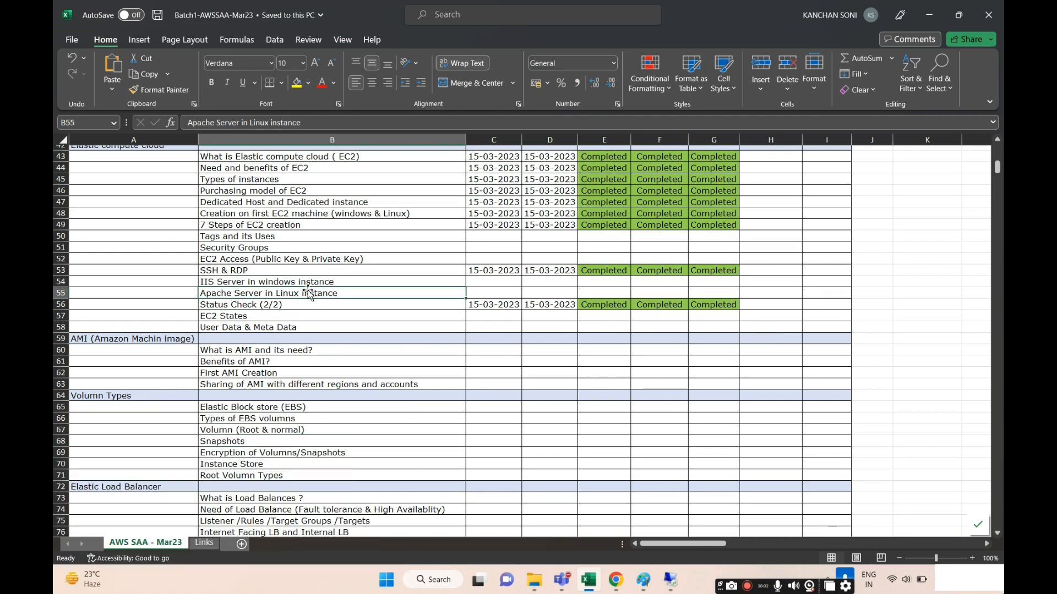
Step: Return to the browser and look through the Connect to instance page and the Linux commands in the shared Resources sheet
key(alt+Tab)
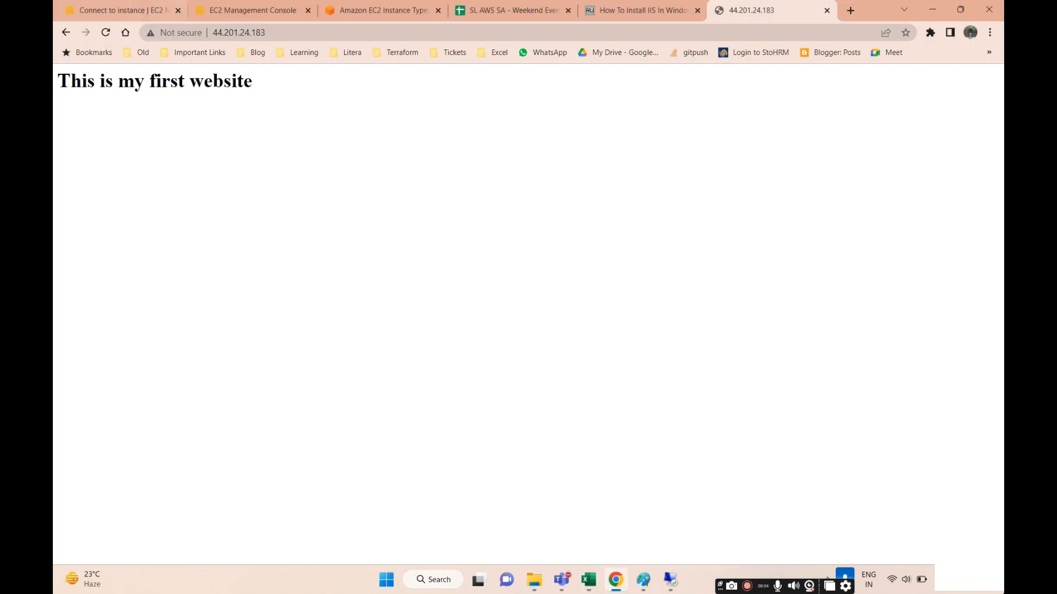
click(120, 10)
scroll(692, 181, up, 2)
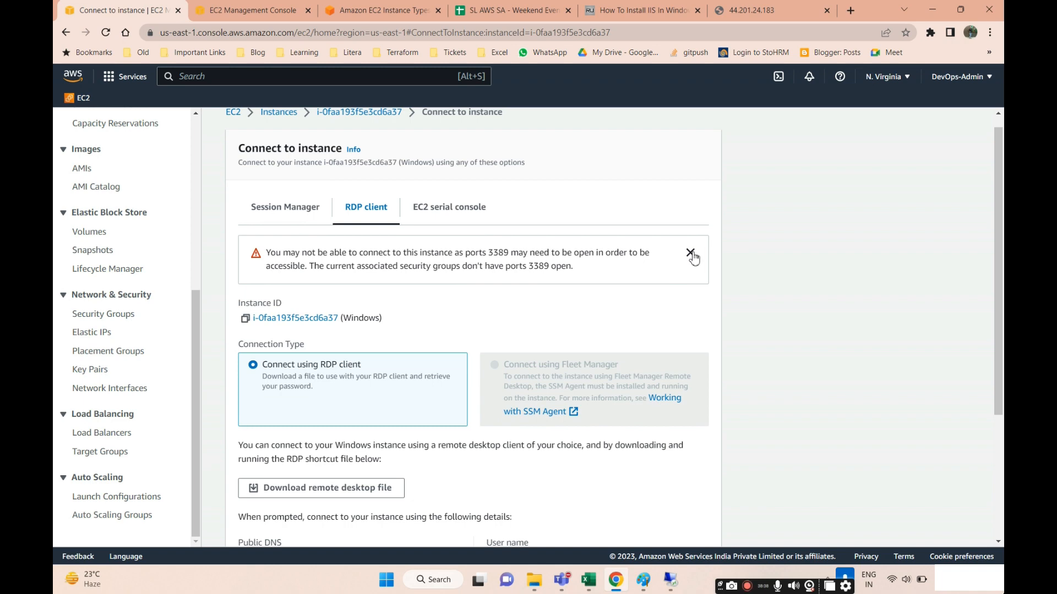
scroll(508, 279, up, 1)
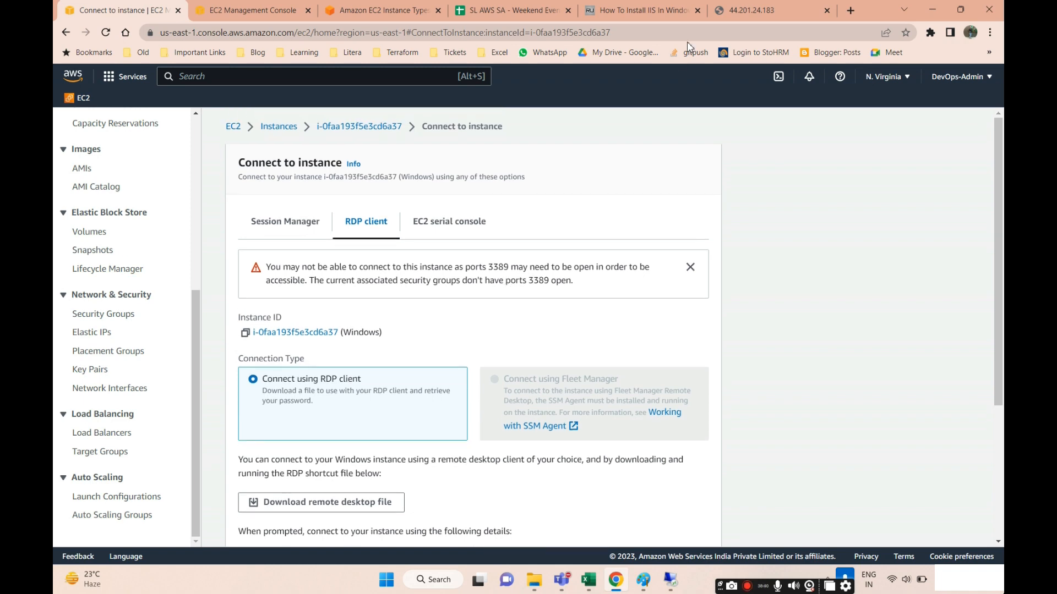
click(551, 10)
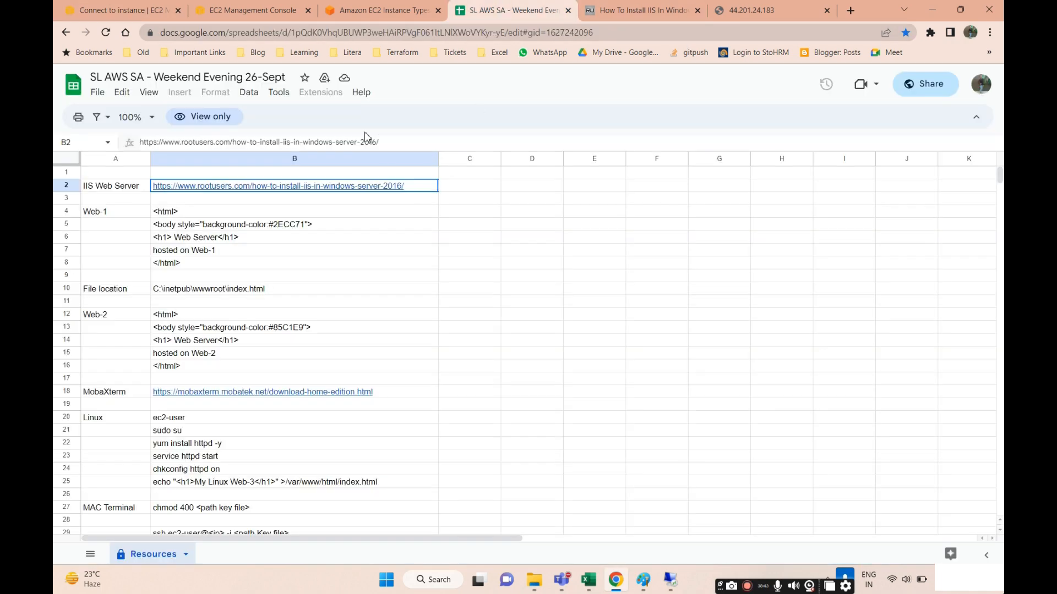
scroll(362, 246, down, 2)
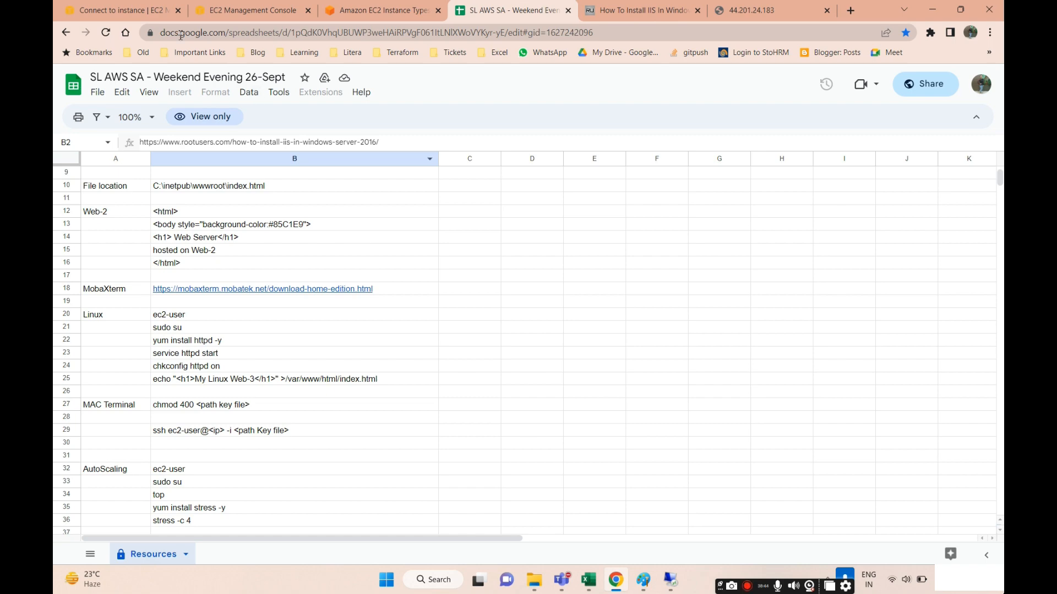
Step: Open the EC2 instances list, begin launching a new instance, and name it Linux
click(133, 13)
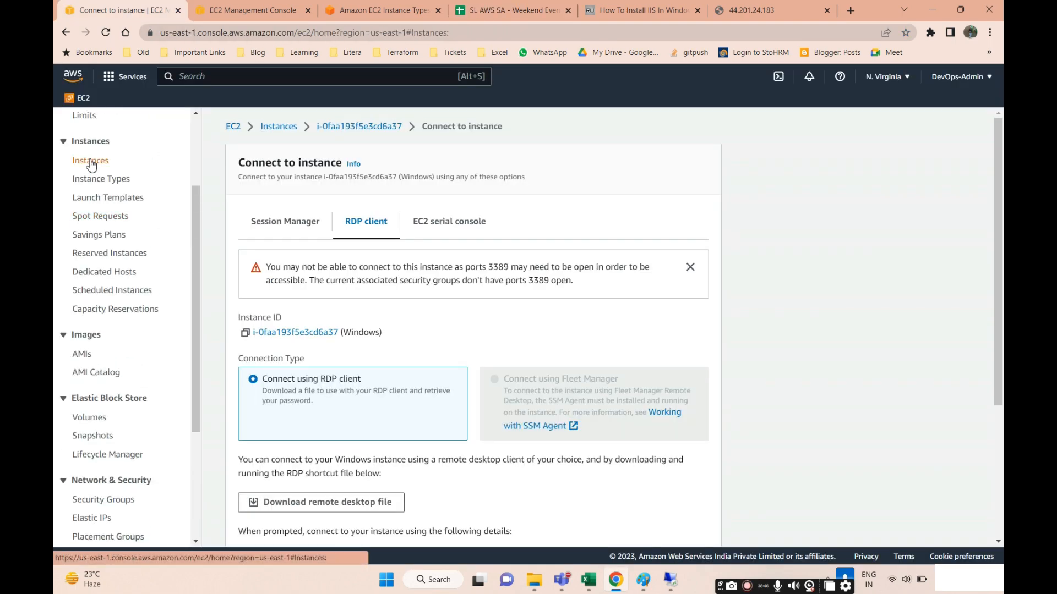
click(98, 161)
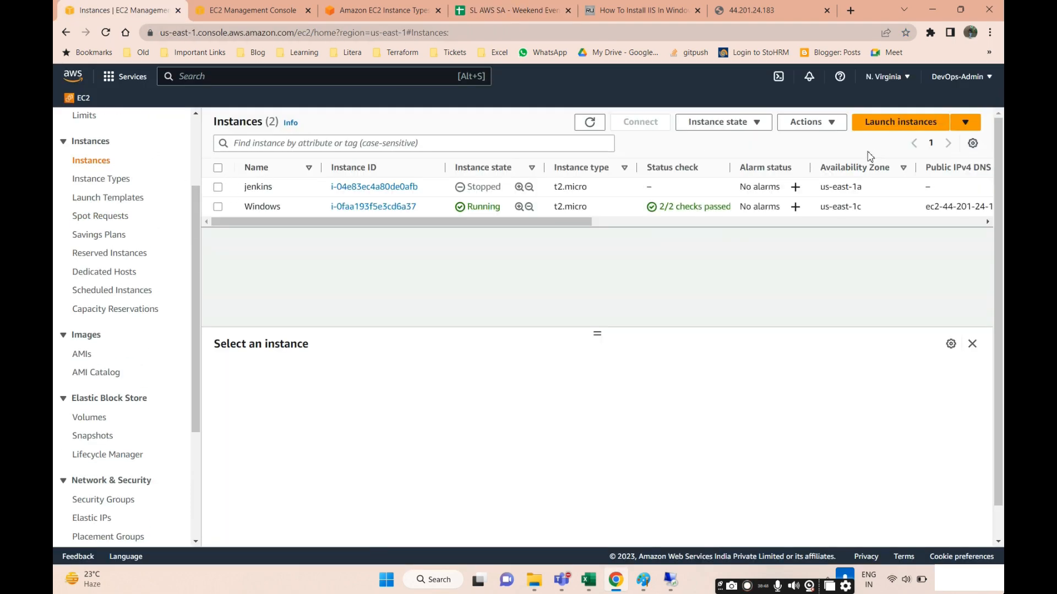
click(875, 123)
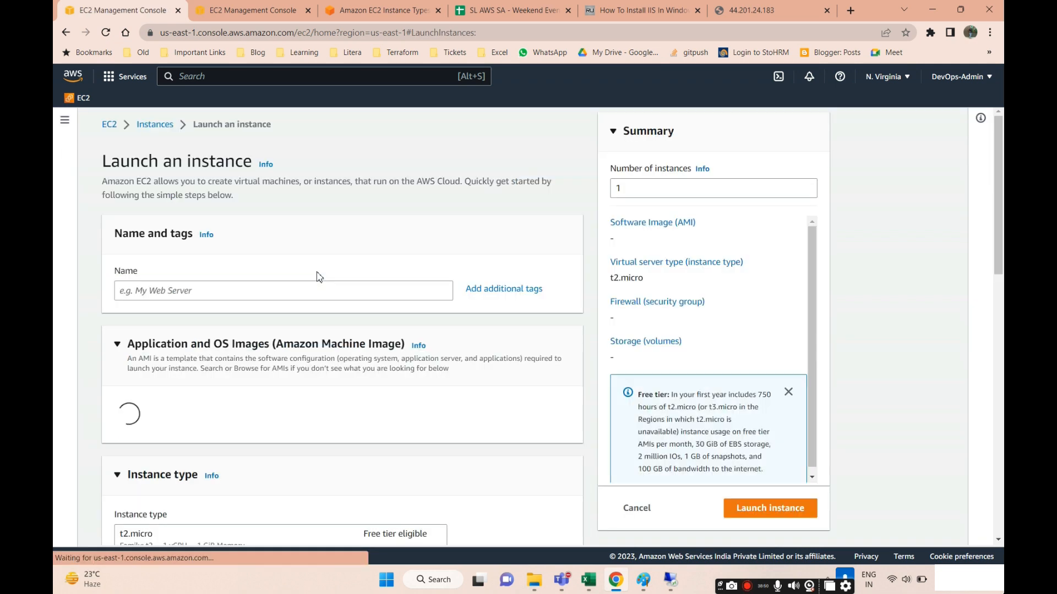
click(257, 292)
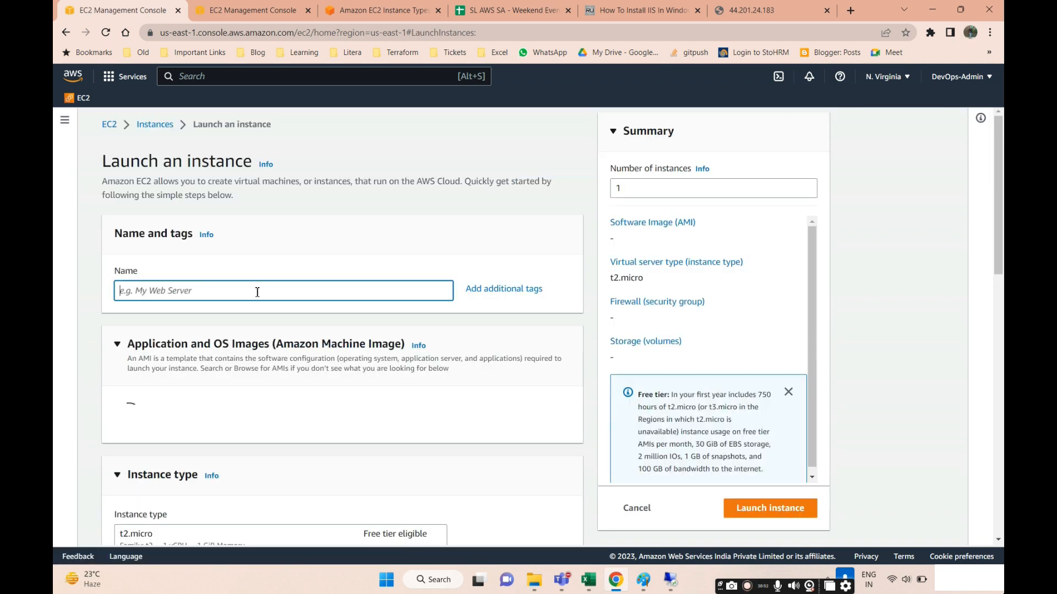
text(Linux)
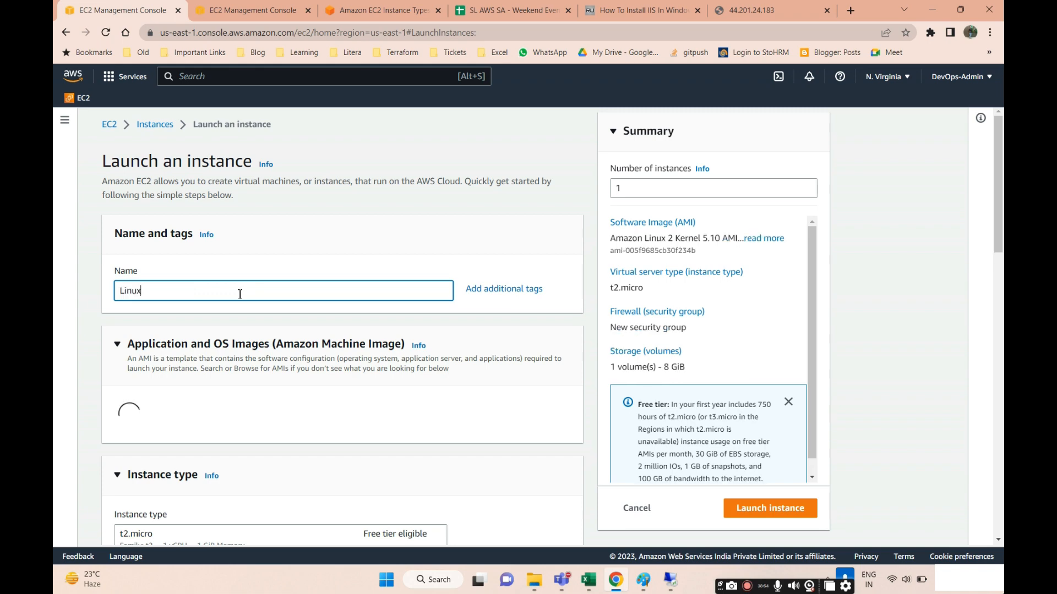
Step: Keep the Amazon Linux 2 image and t2.micro type, and choose the AWSSAA-Batch key pair for login
scroll(255, 342, down, 8)
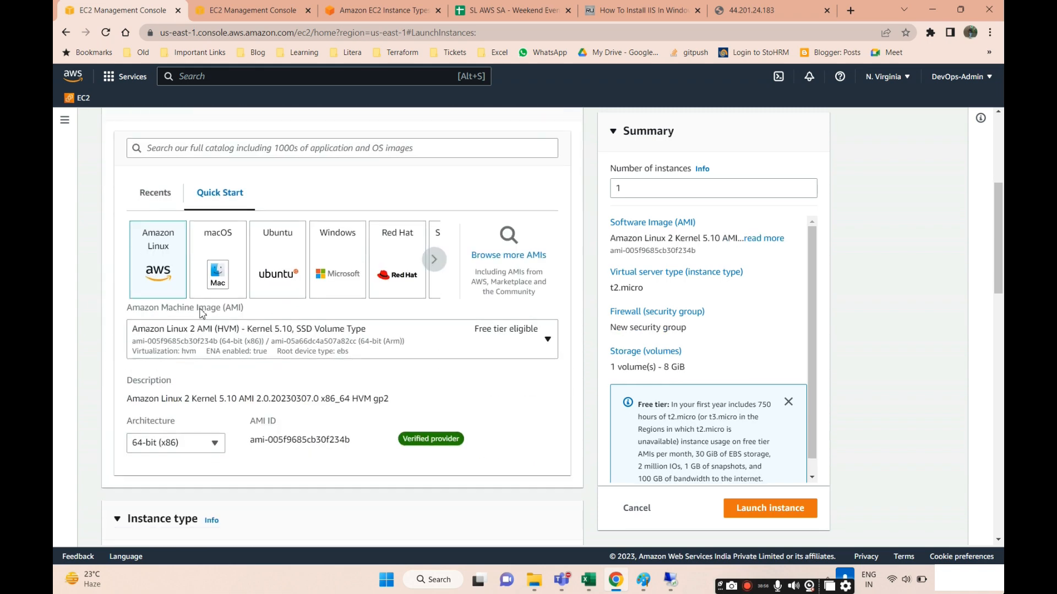
scroll(426, 280, down, 5)
click(187, 282)
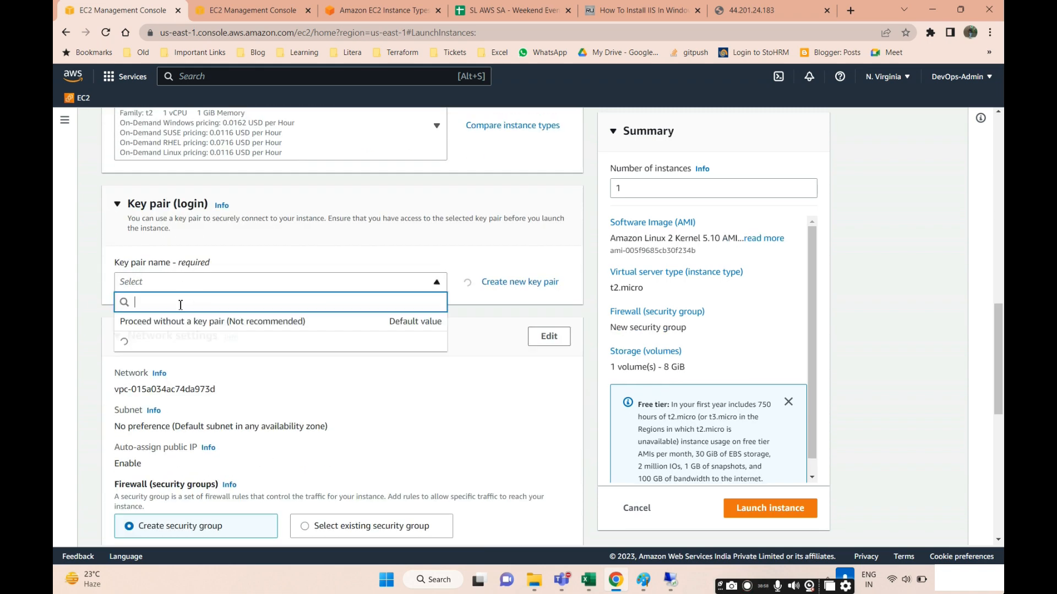
click(173, 459)
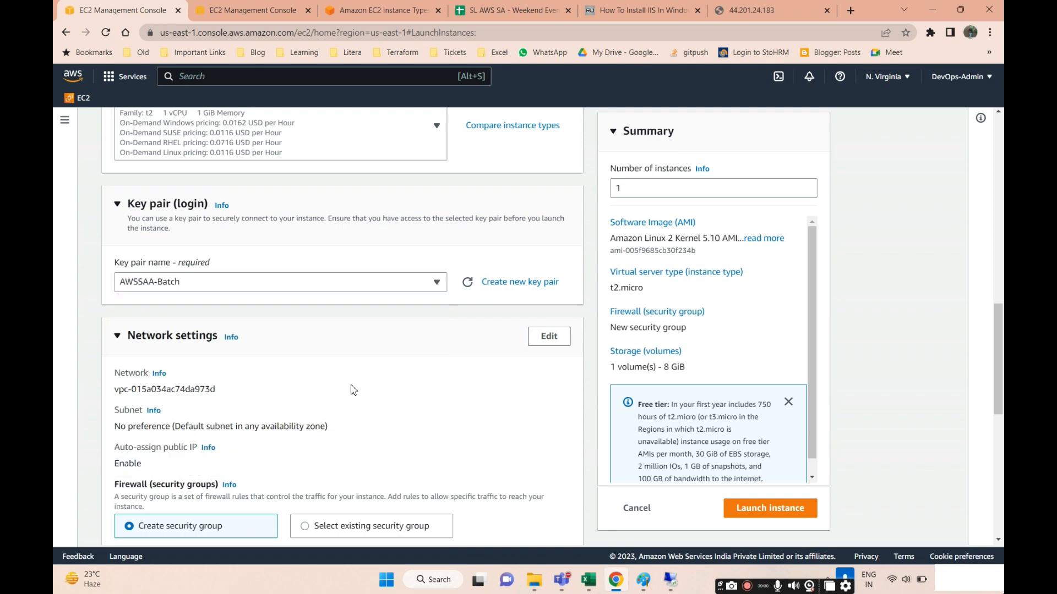
Step: Assign the existing security group Batch1-AWSSAA to the new instance in the network settings
scroll(179, 397, down, 5)
scroll(179, 397, down, 1)
click(307, 217)
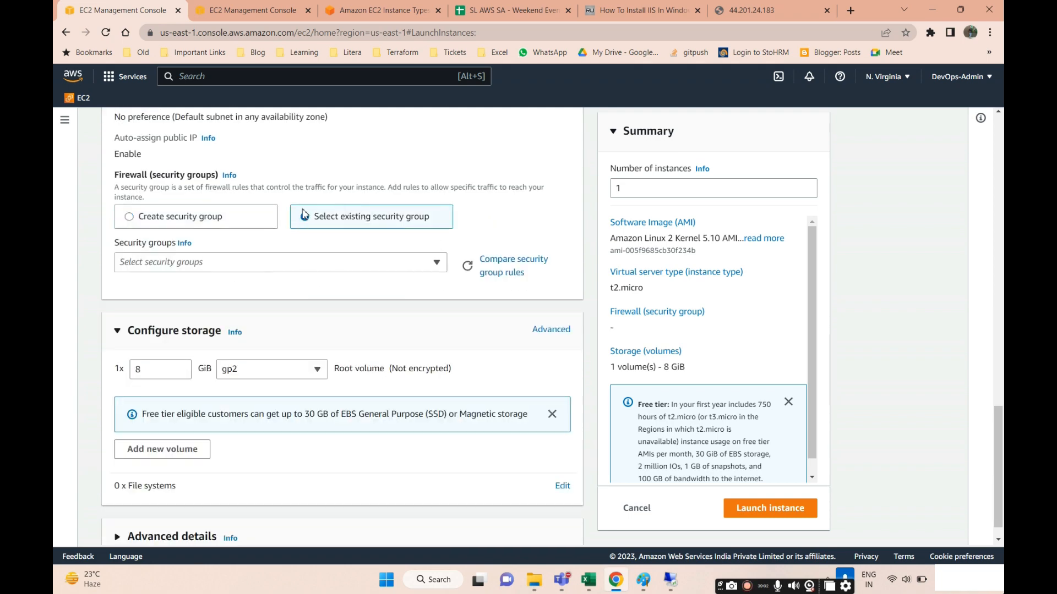
click(259, 263)
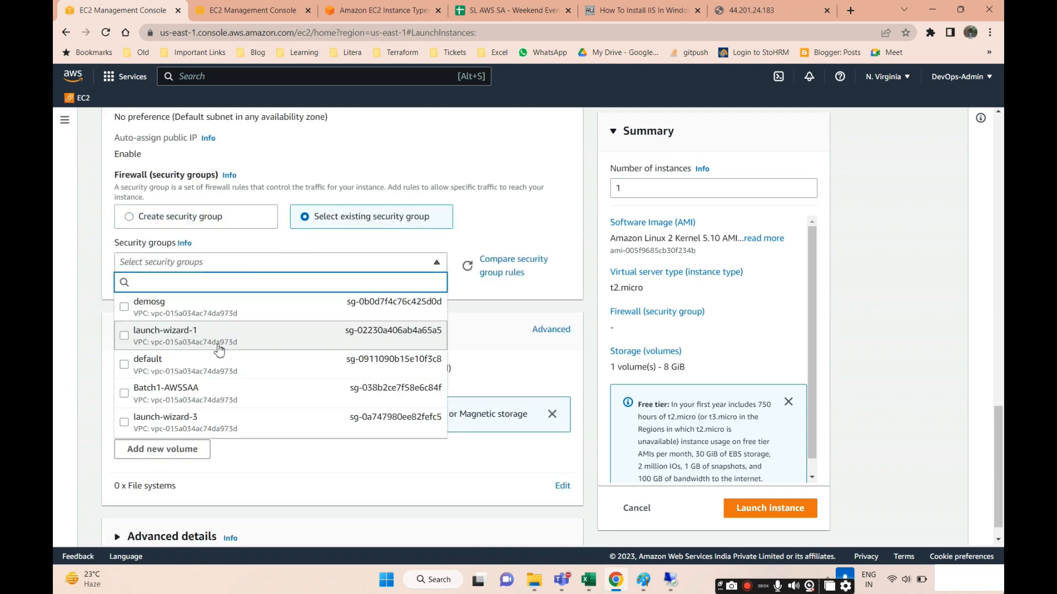
click(190, 400)
scroll(356, 370, down, 1)
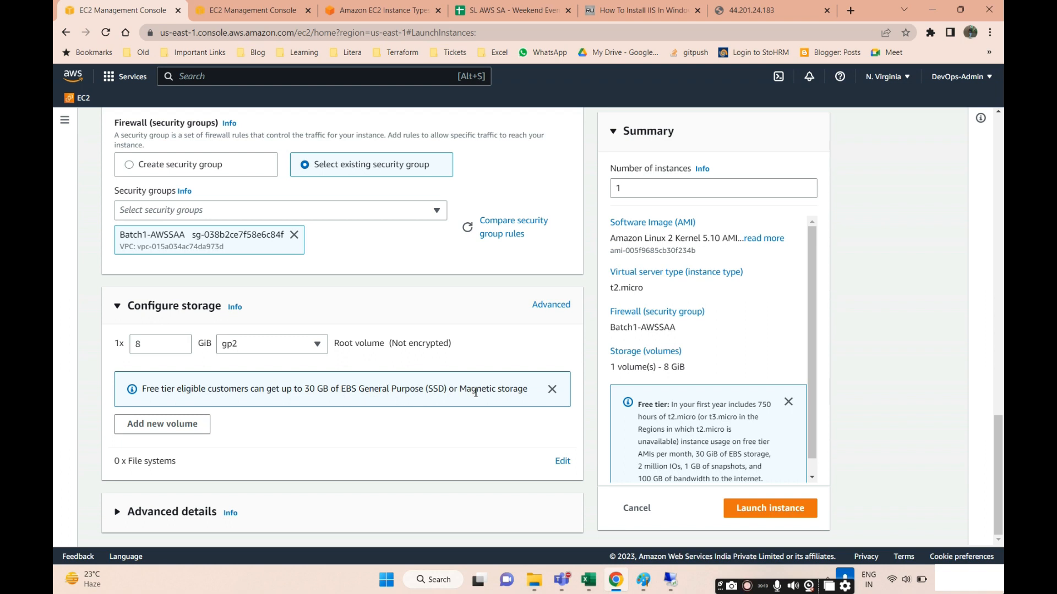
Step: Read the free tier storage note, launch the instance with the default 8 GiB gp2 volume, and refresh the instances list
drag(359, 389, 530, 395)
drag(357, 389, 131, 395)
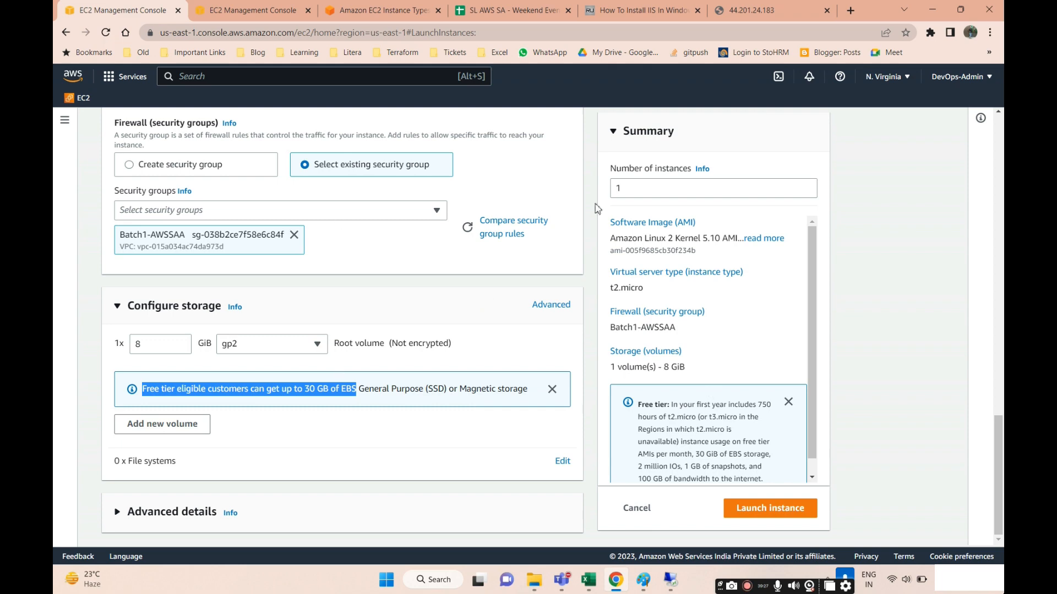
click(787, 510)
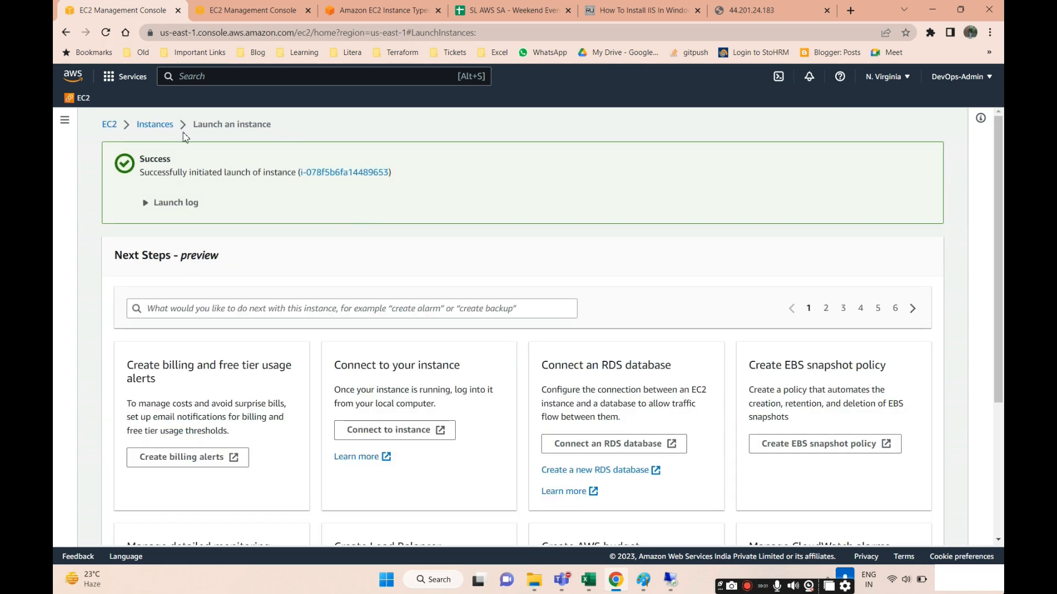
click(160, 125)
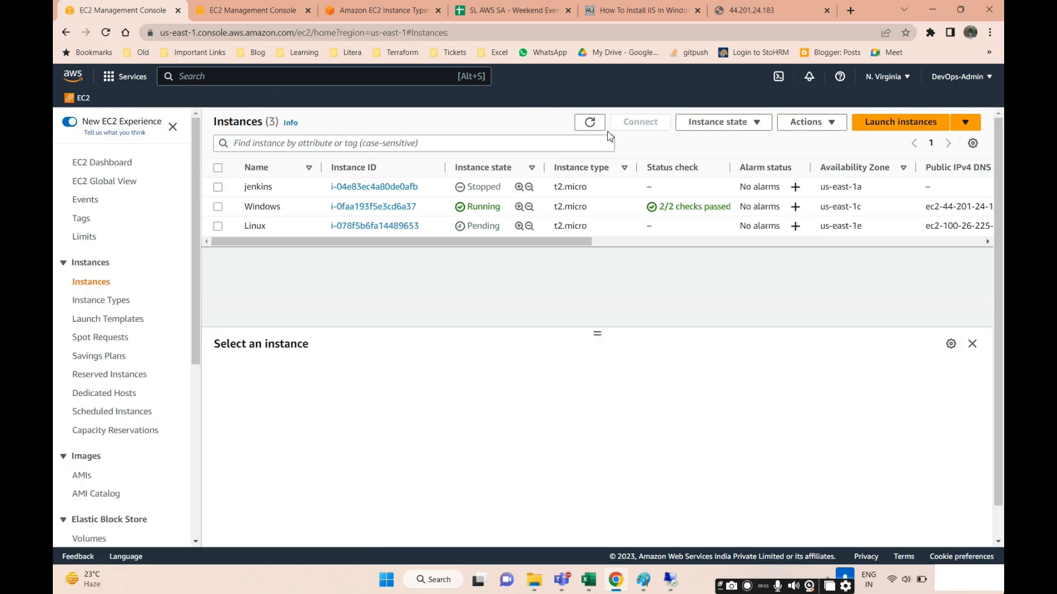
click(589, 123)
Step: Enlarge the details pane, select the Linux instance, and examine its IP addresses, platform, launch time, and key pair
drag(597, 332, 597, 264)
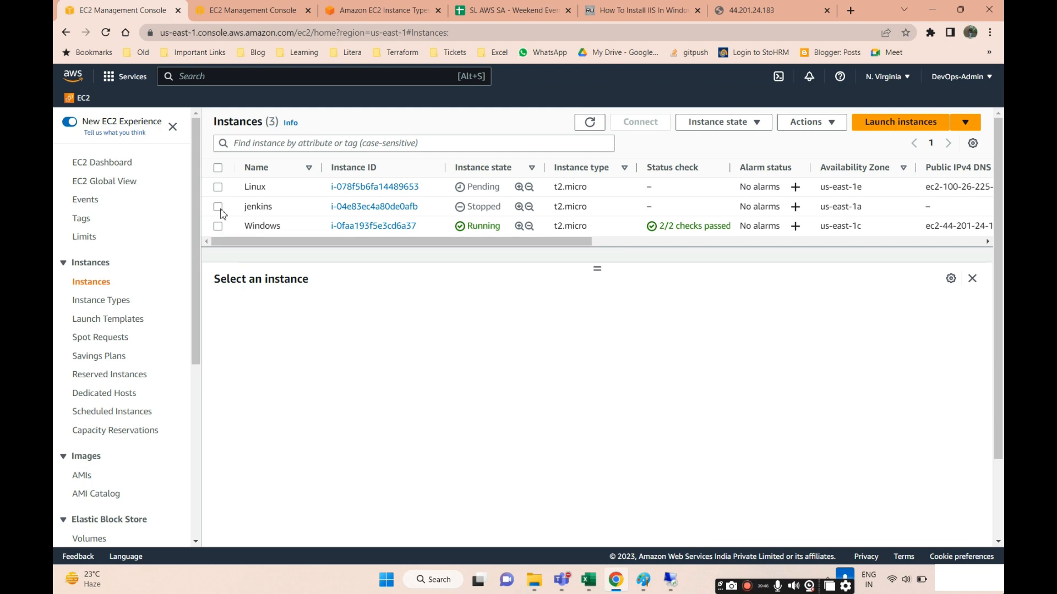
click(218, 187)
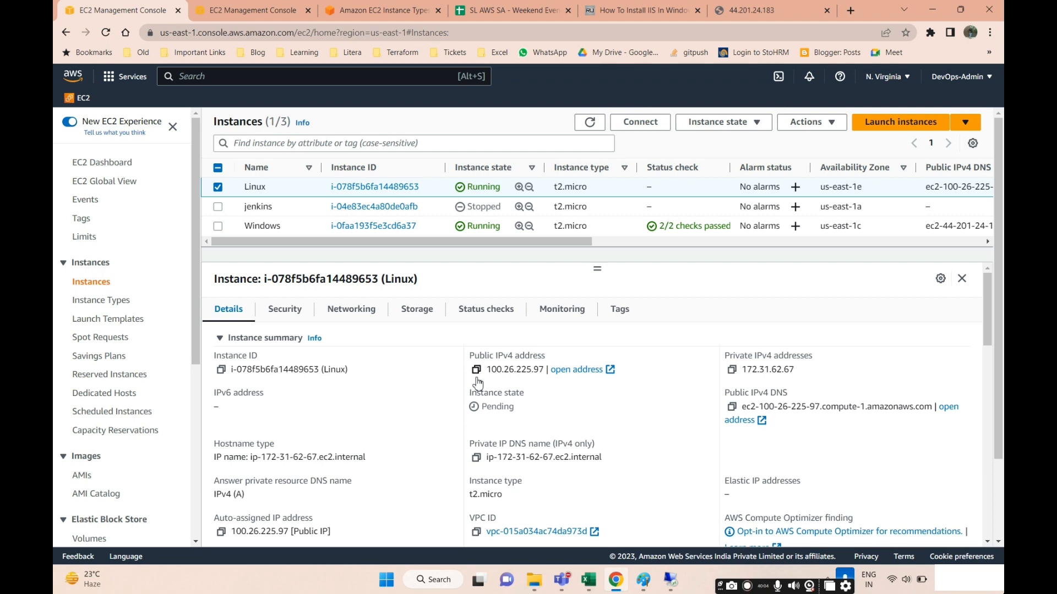
scroll(477, 383, down, 8)
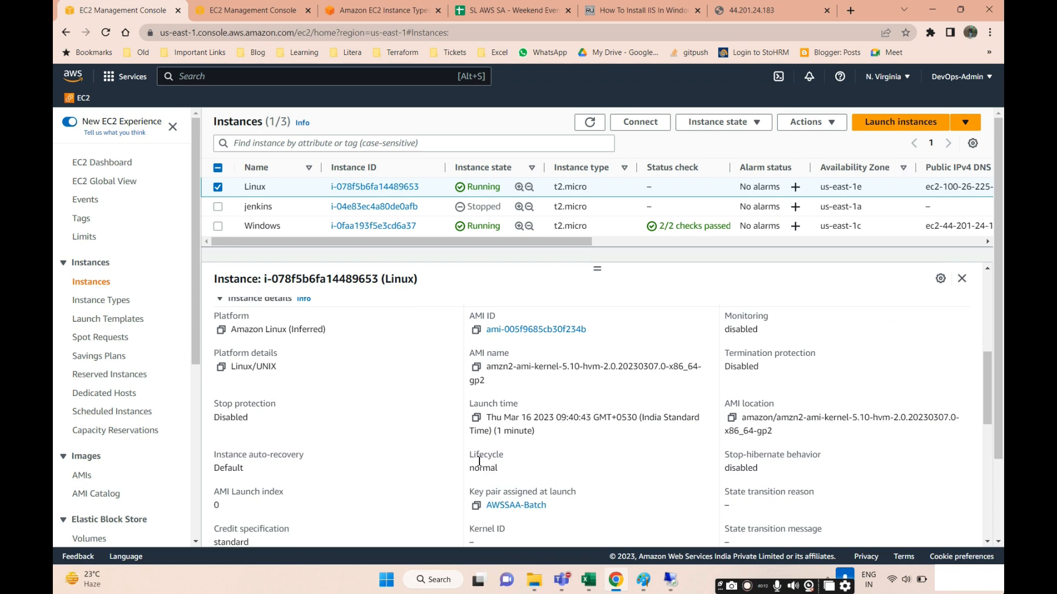
scroll(682, 432, up, 8)
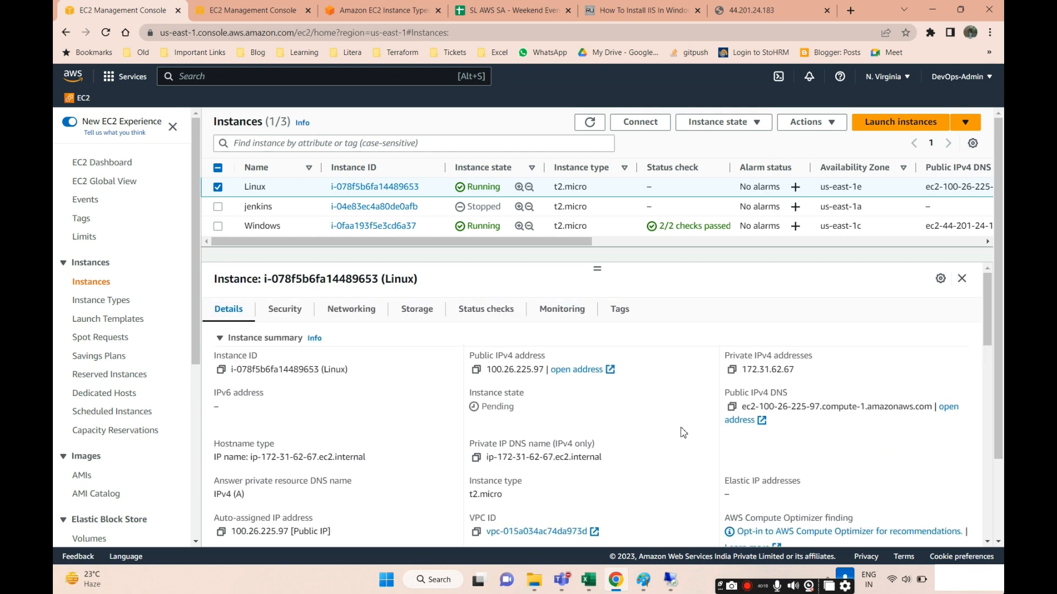
scroll(683, 432, down, 4)
scroll(682, 428, up, 1)
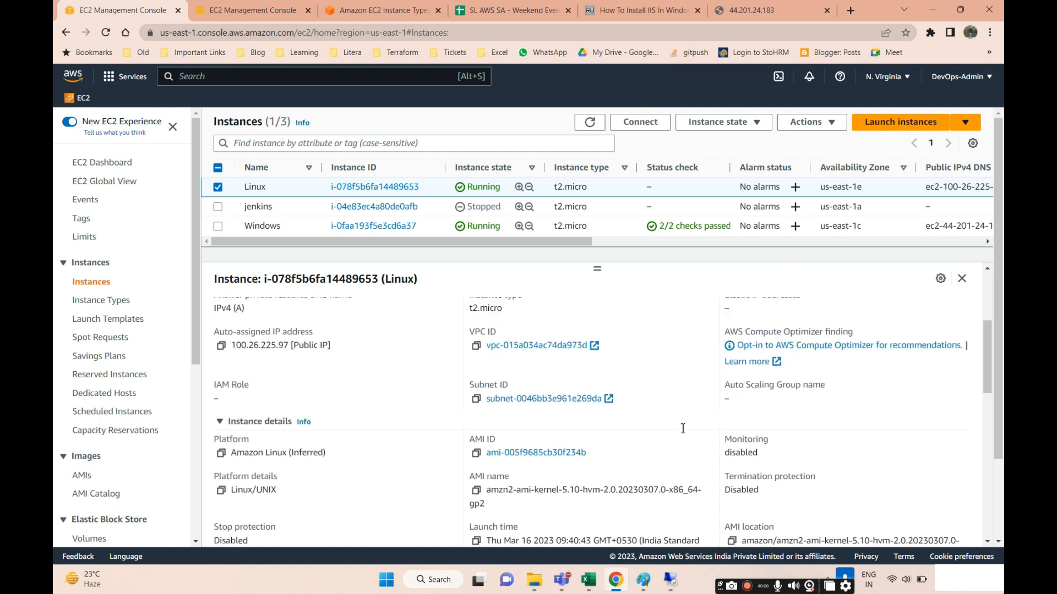
scroll(683, 429, down, 3)
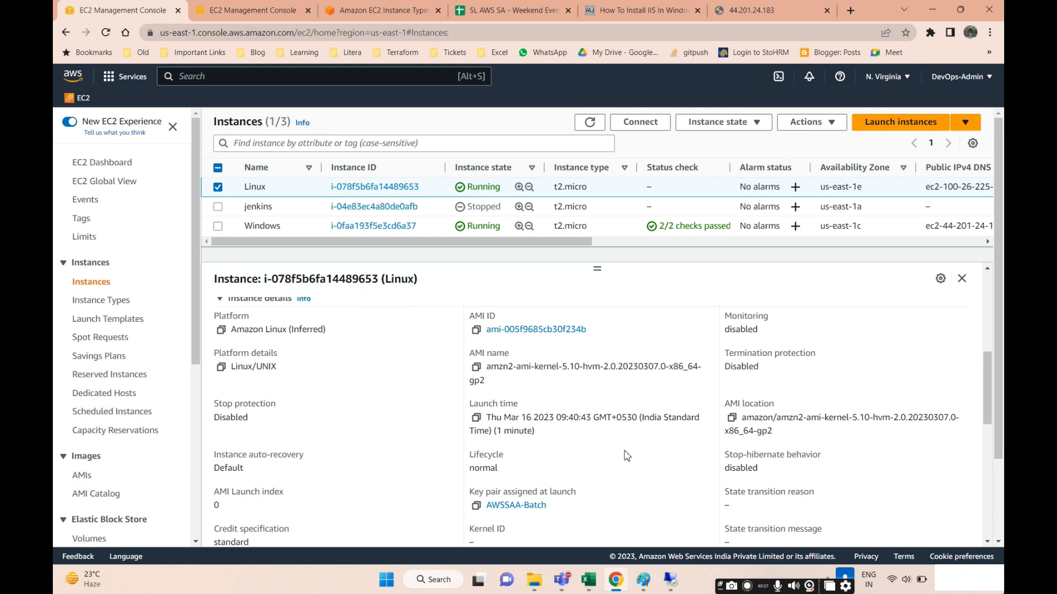
drag(574, 449, 442, 406)
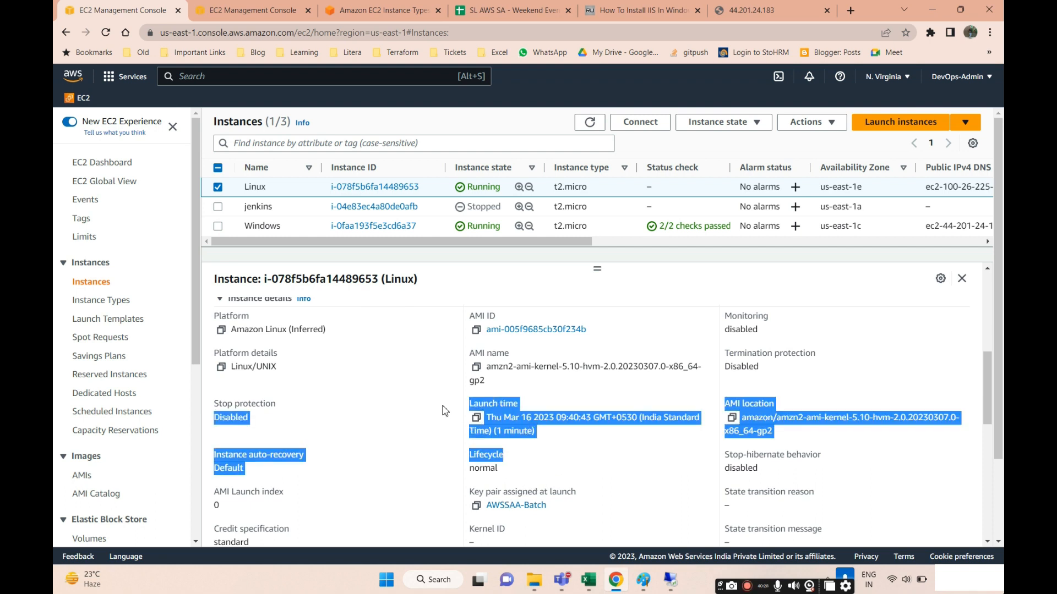
click(458, 405)
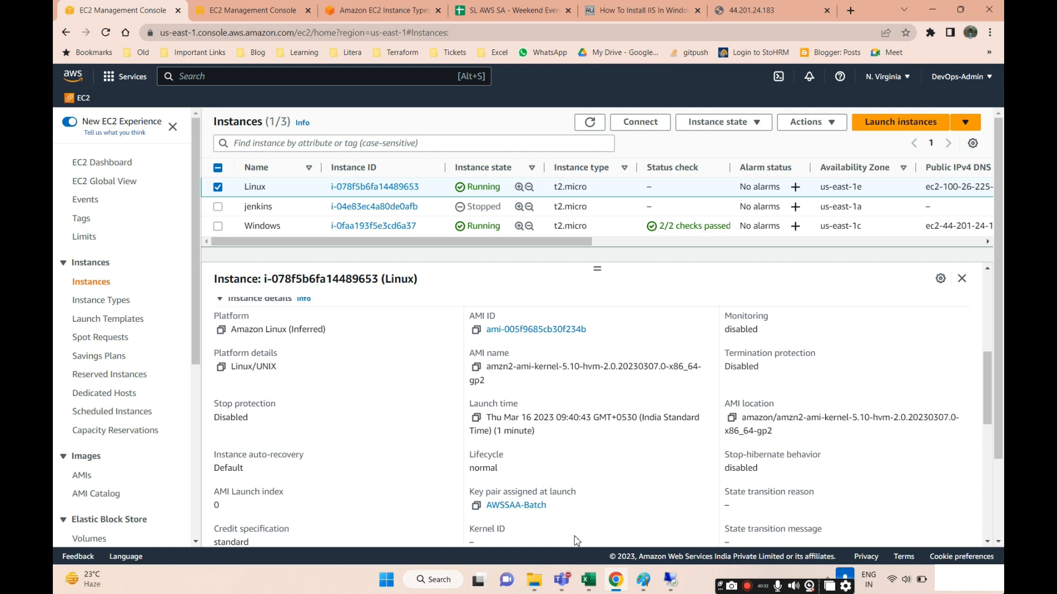
click(445, 586)
click(546, 91)
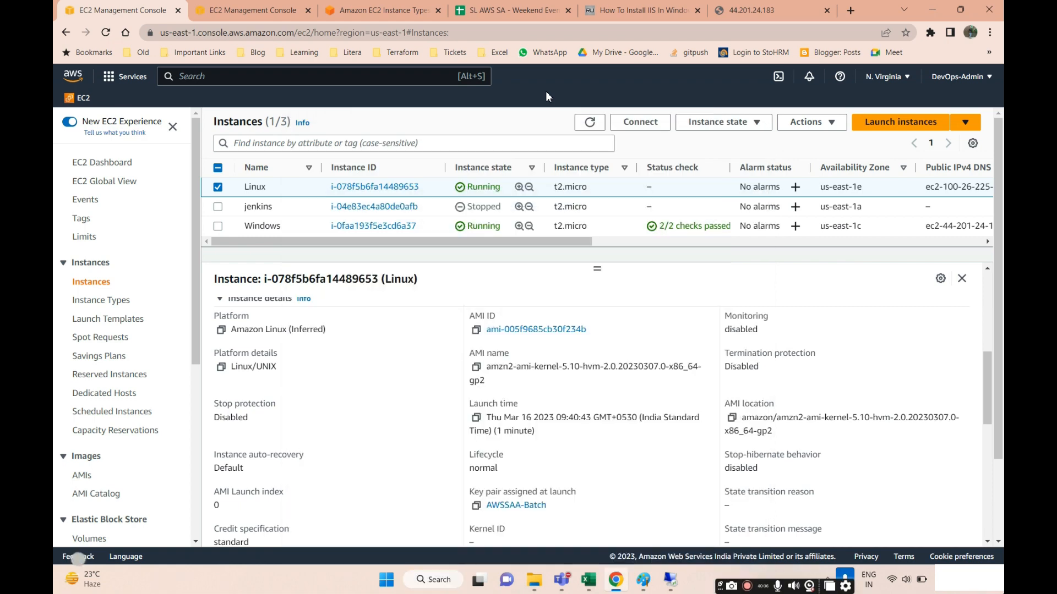
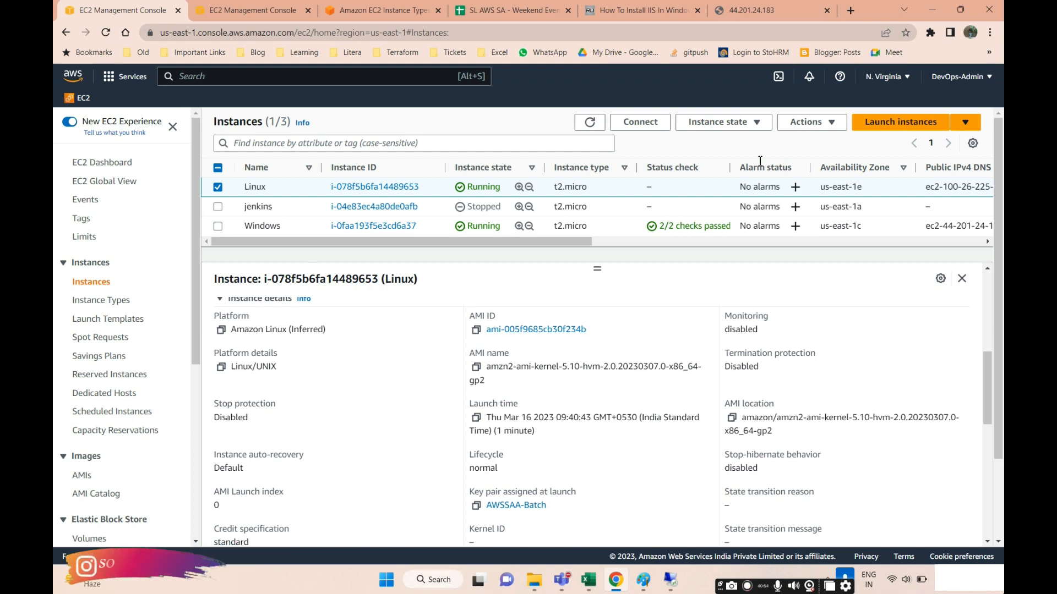
Step: Refresh the instances list, reselect the Linux instance to check its status, and minimize the remote desktop session of the Windows instance
click(589, 122)
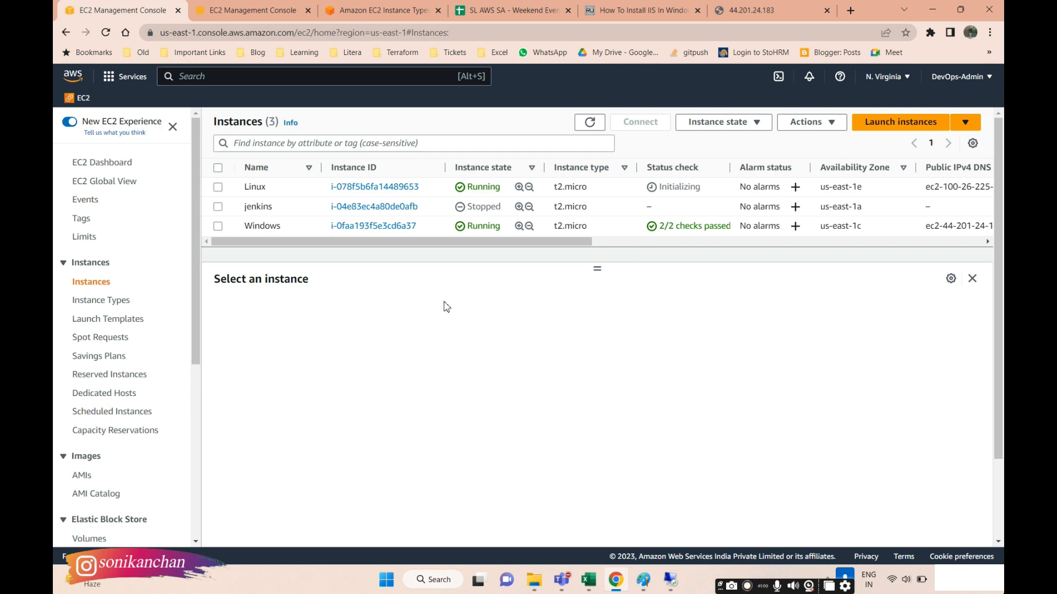
click(218, 187)
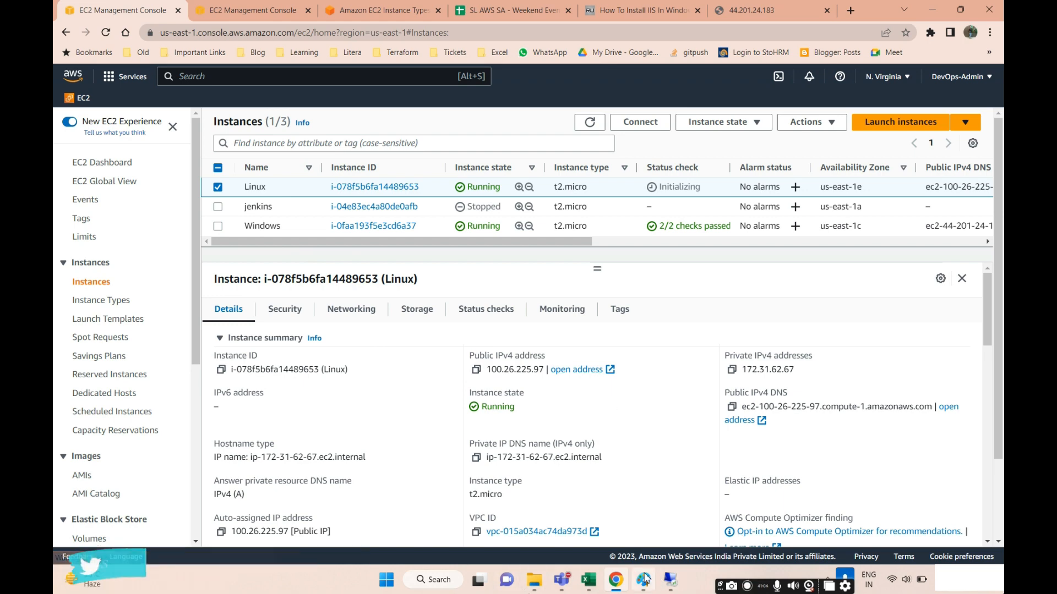
click(670, 580)
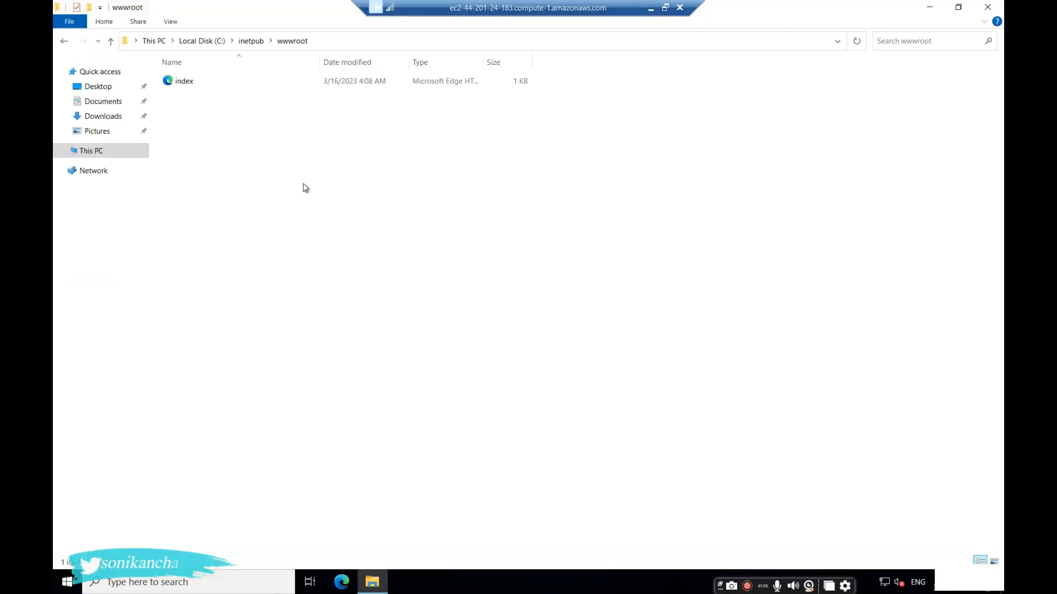
click(650, 7)
Step: Search the local computer for putty, and search the web for "putty download" in a new browser tab
click(425, 582)
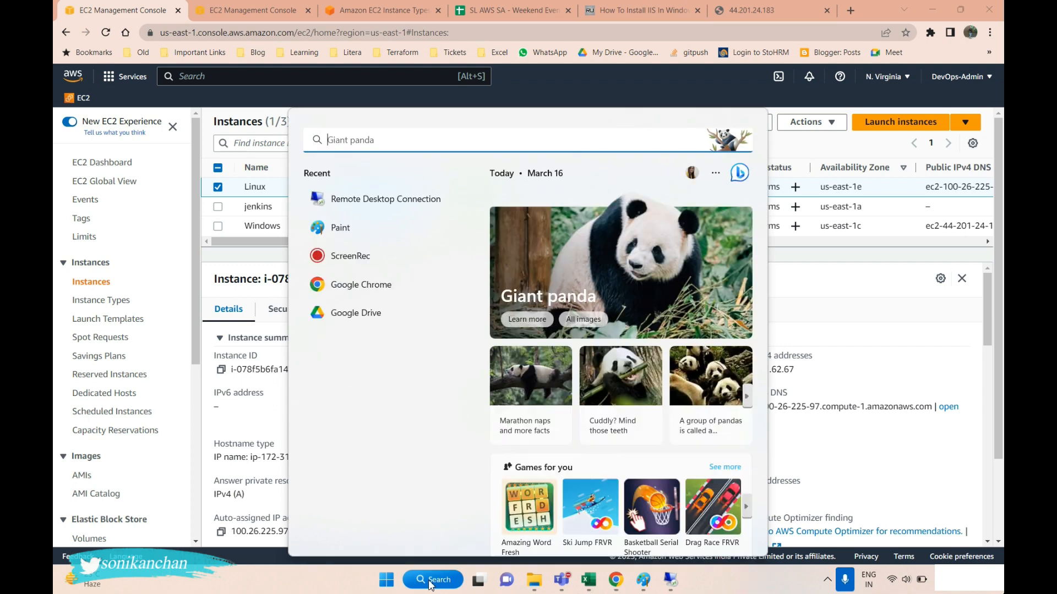
text(putty)
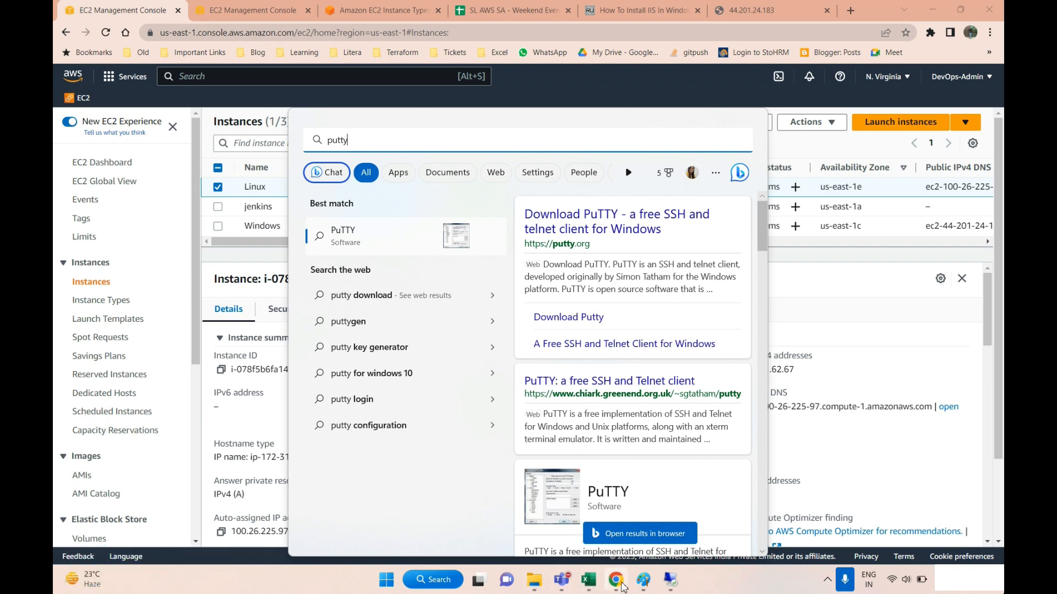
click(615, 581)
click(850, 10)
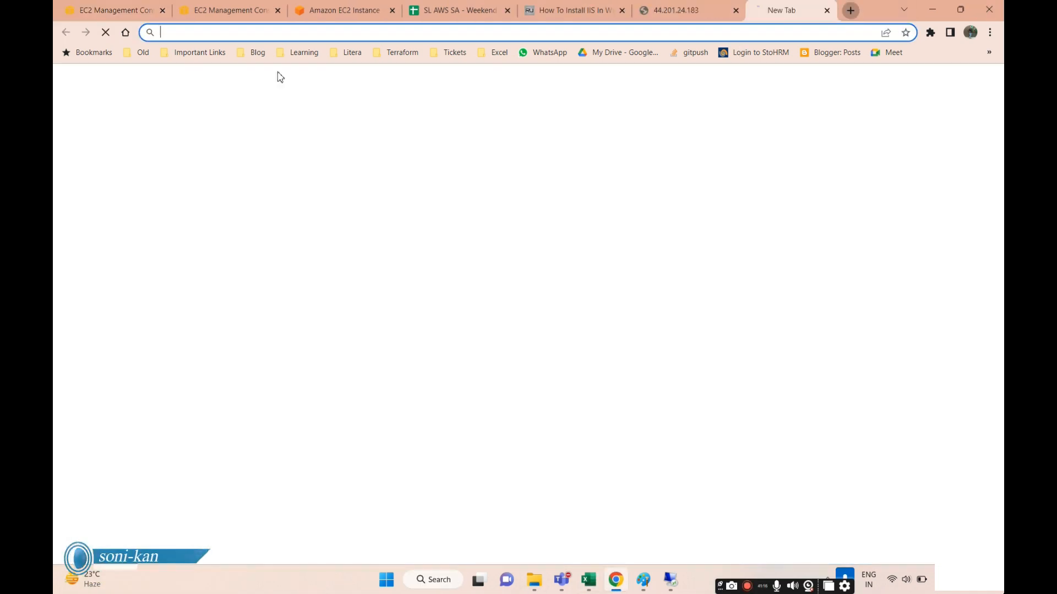
text(pu)
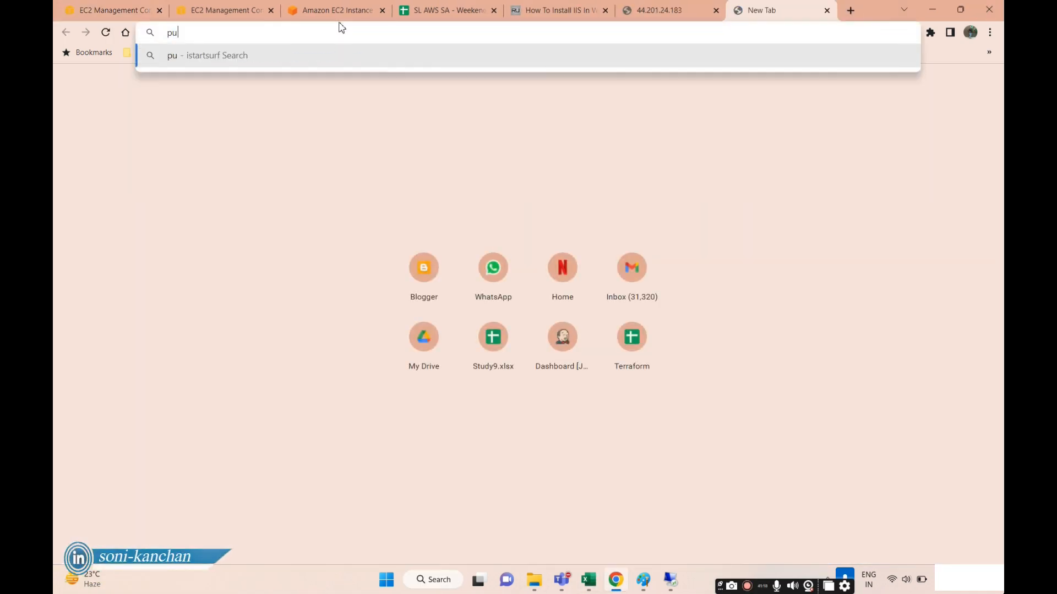
text(tty download)
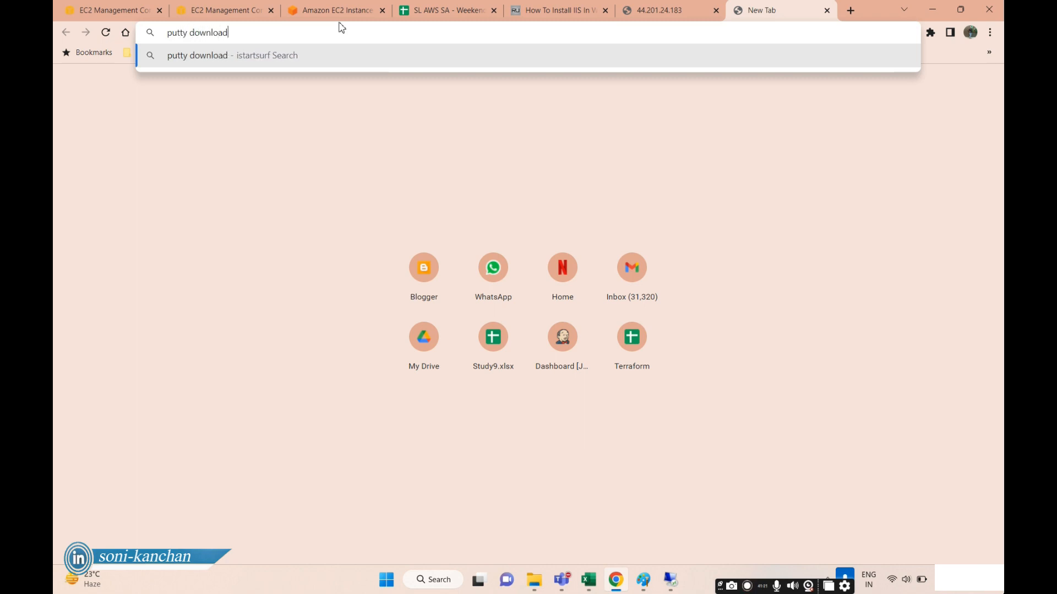
key(Return)
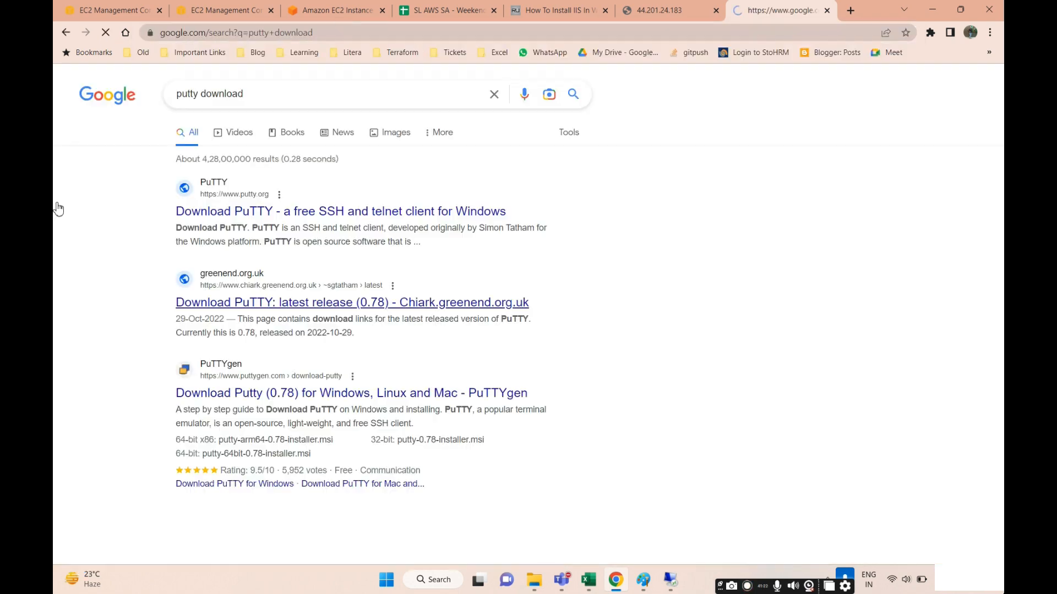
Step: Open the puttygen.com download page for PuTTY 0.78 from the results and review the Windows installers and alternative binaries
scroll(230, 299, down, 1)
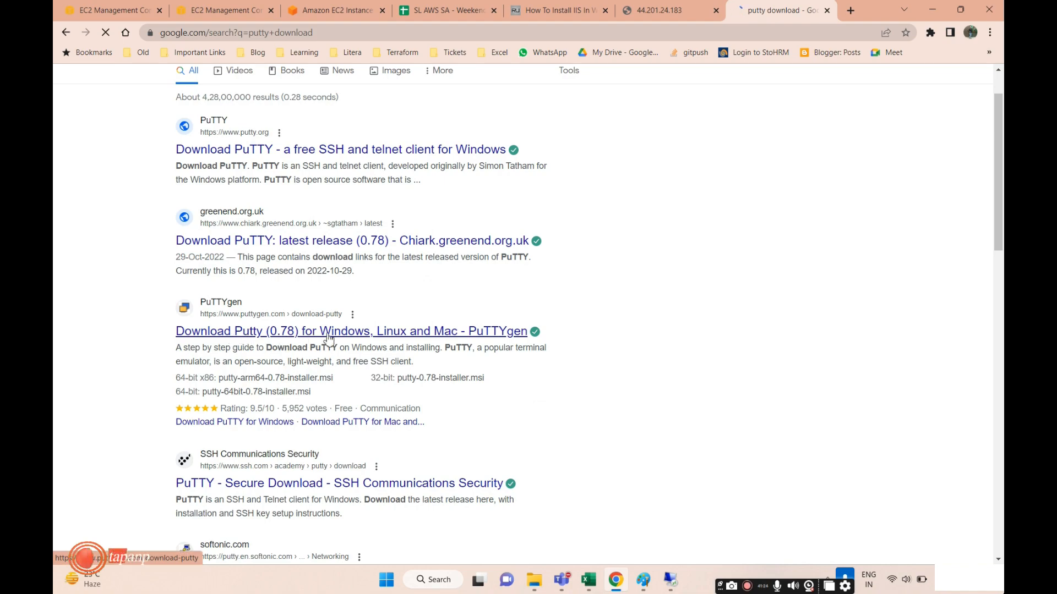
click(417, 330)
scroll(580, 318, down, 20)
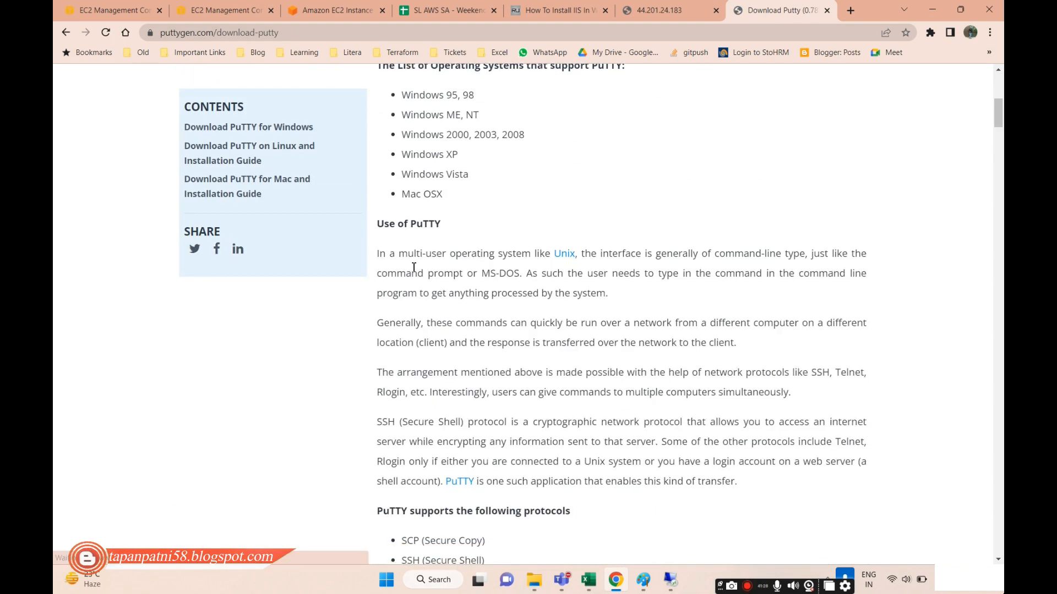
scroll(562, 285, down, 4)
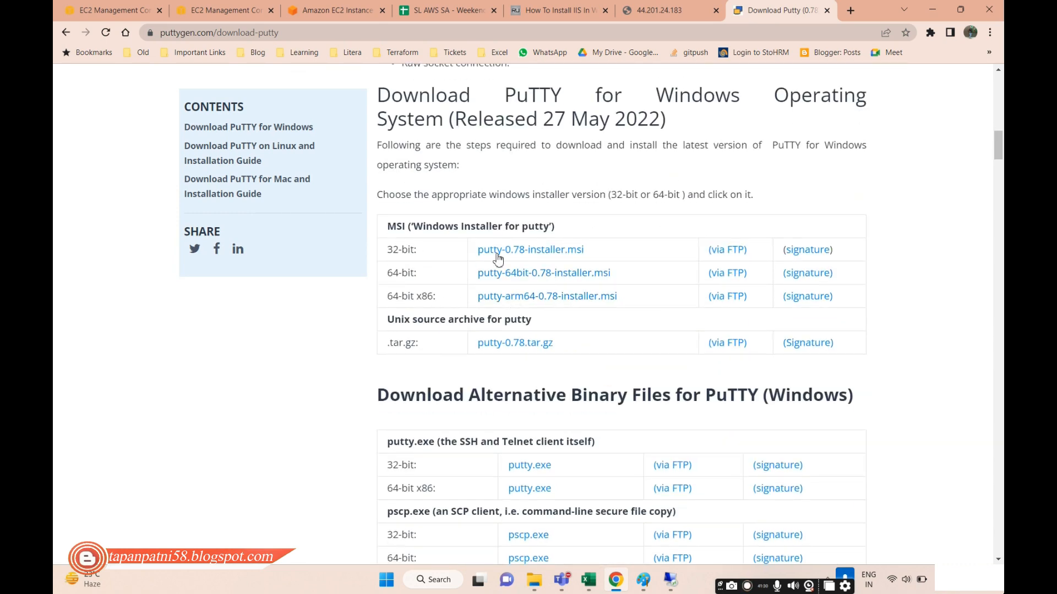
scroll(440, 297, down, 1)
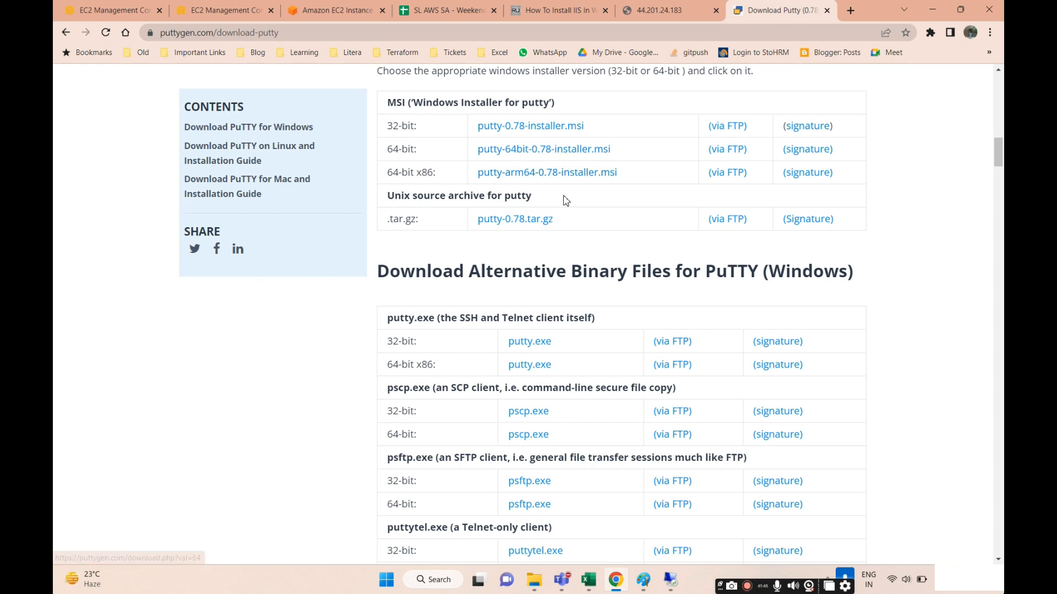
scroll(567, 204, down, 1)
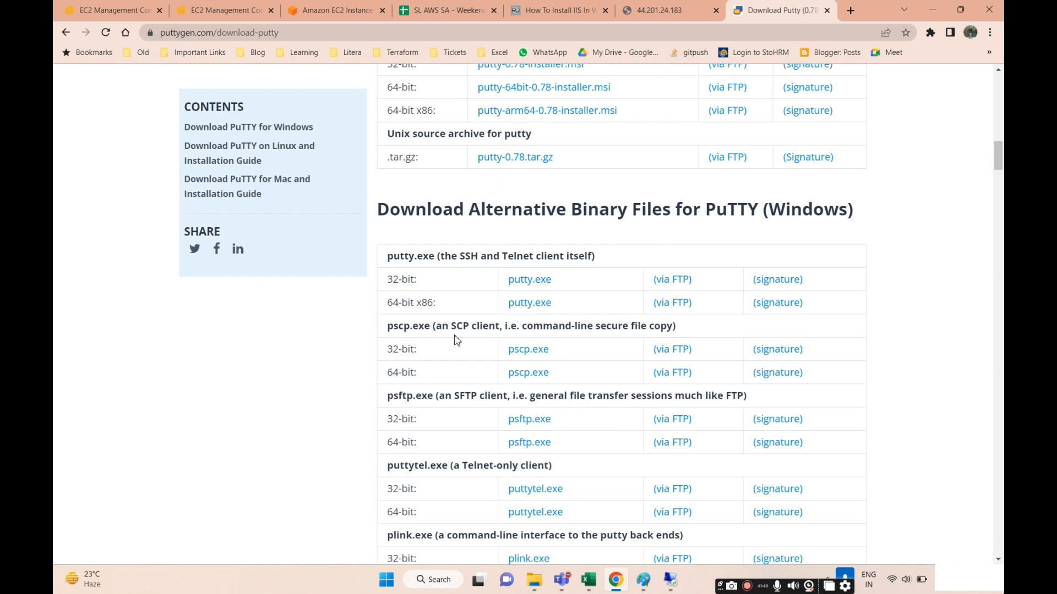
scroll(509, 329, down, 4)
scroll(509, 330, up, 9)
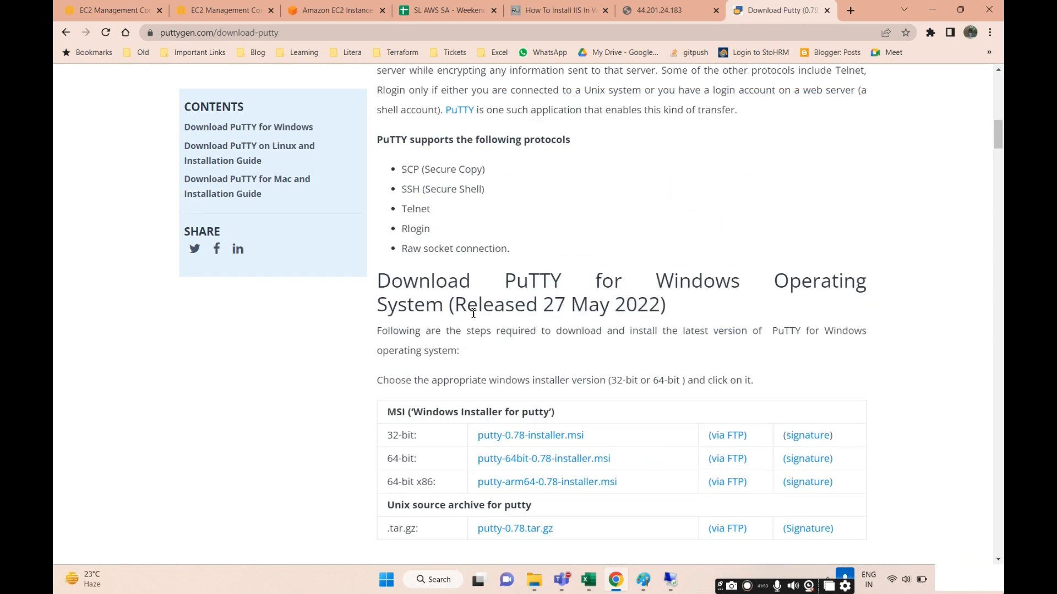
Step: Download the 64-bit PuTTY 0.78 installer manually and save putty-64bit-0.78-installer in the Downloads folder
click(531, 398)
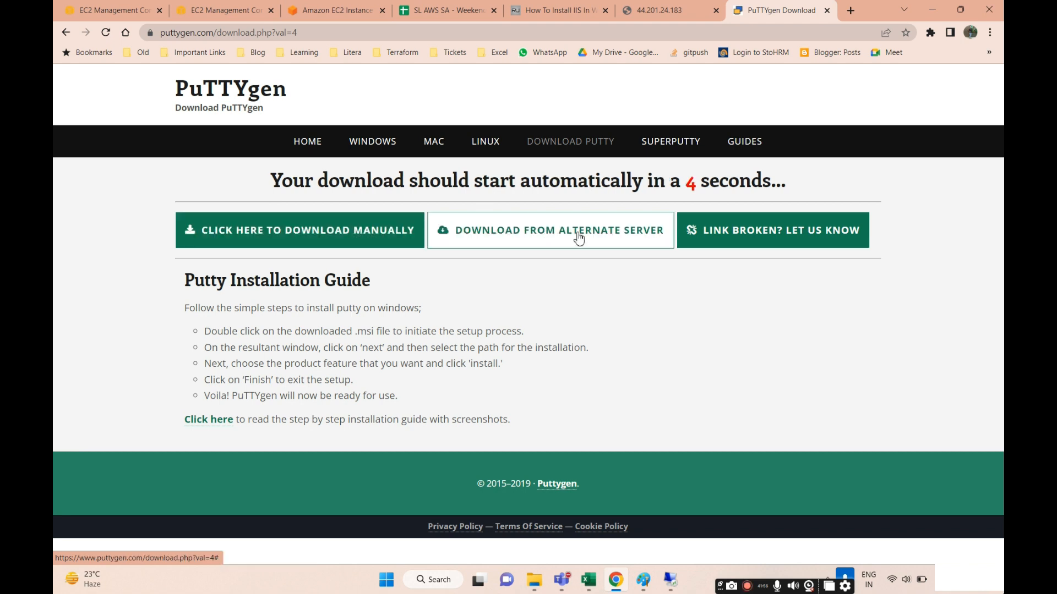
click(277, 240)
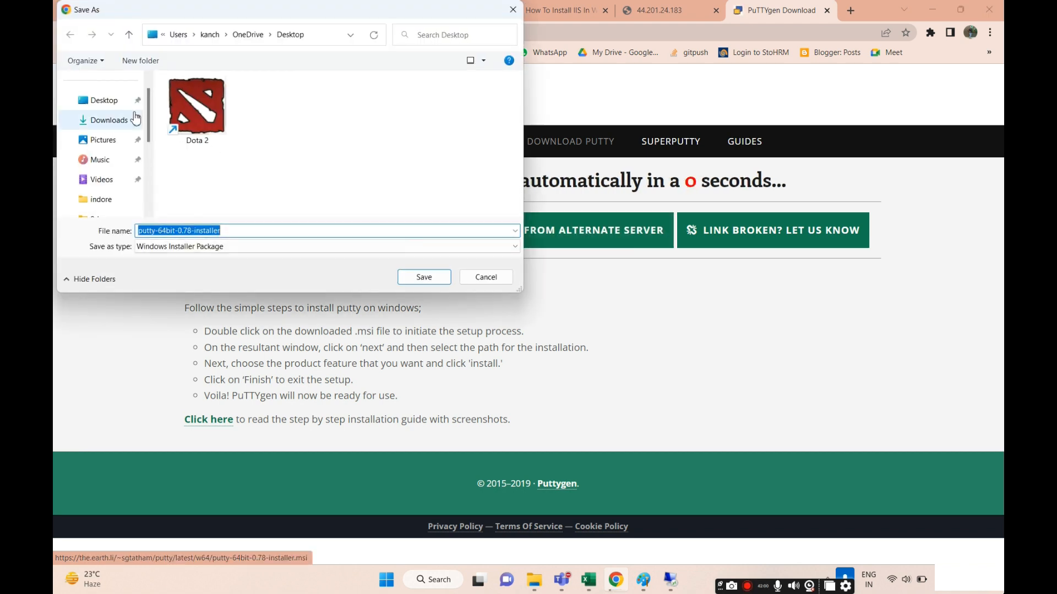
click(118, 121)
click(421, 278)
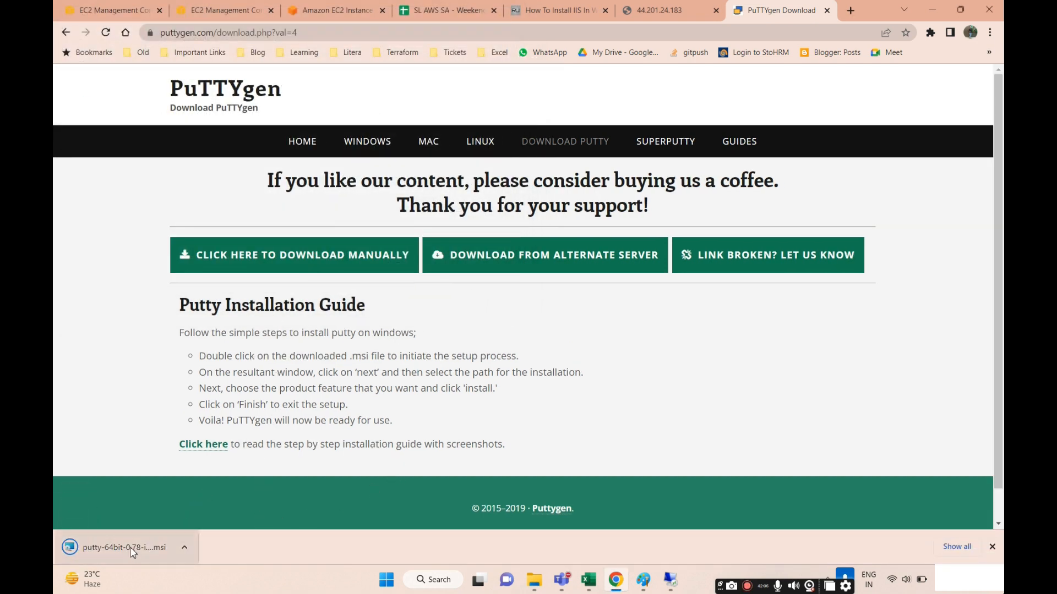
Step: Run the downloaded installer, install PuTTY 0.78 (64-bit) to the default C:\Program Files\PuTTY\ folder, and approve the elevation request
click(131, 549)
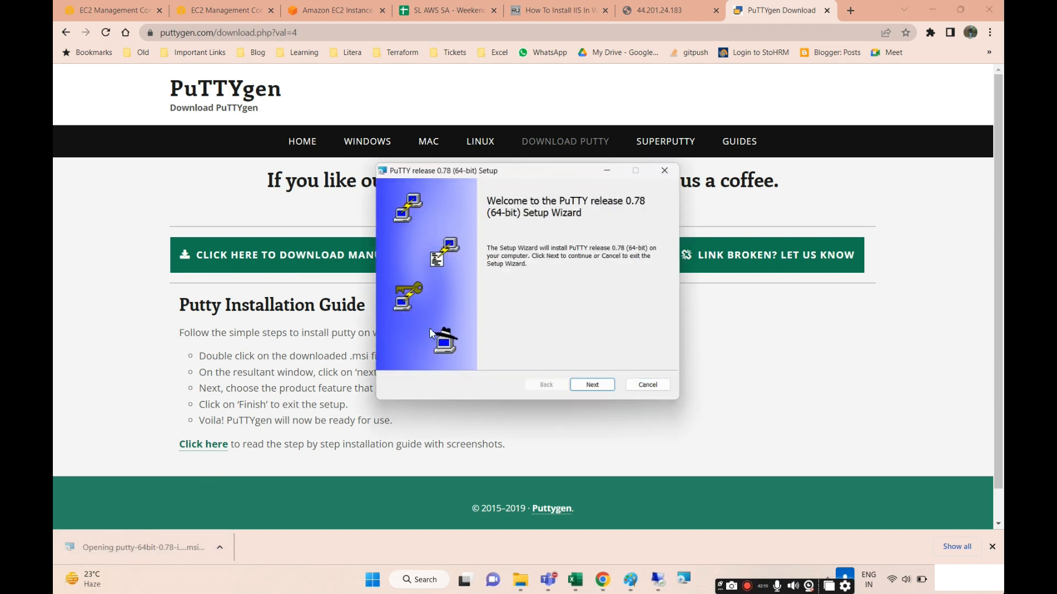
click(592, 385)
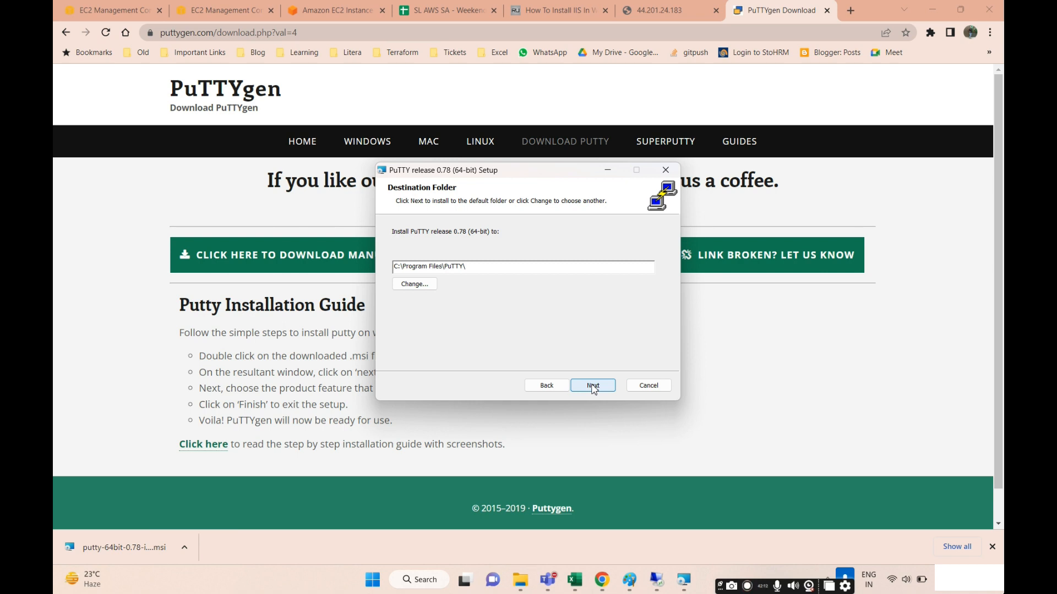
click(592, 385)
click(587, 384)
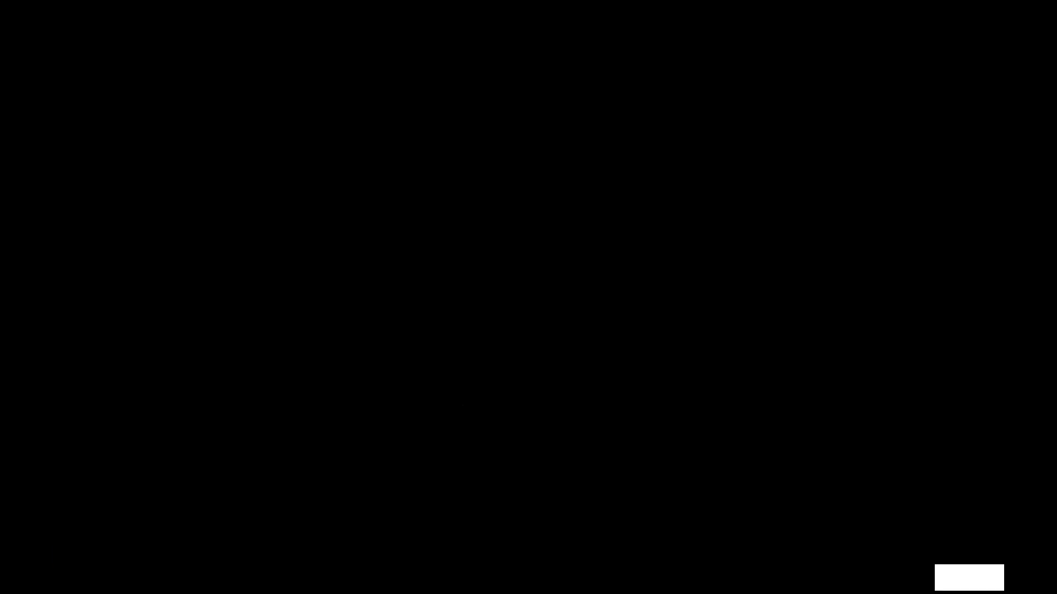
click(457, 395)
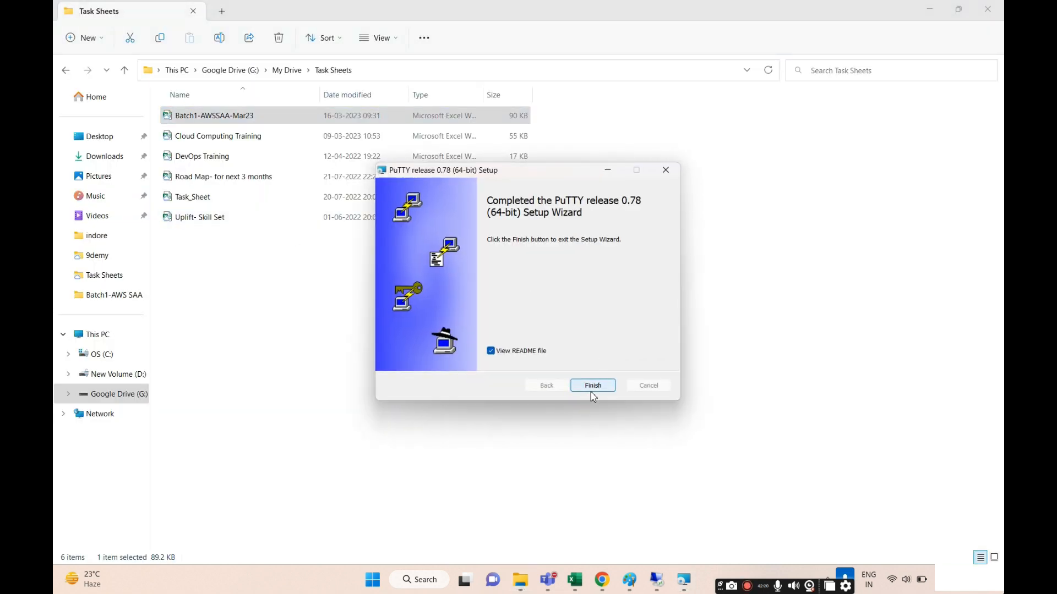
Step: Finish the PuTTY setup wizard, open its README file just once in Notepad, and close it
click(593, 386)
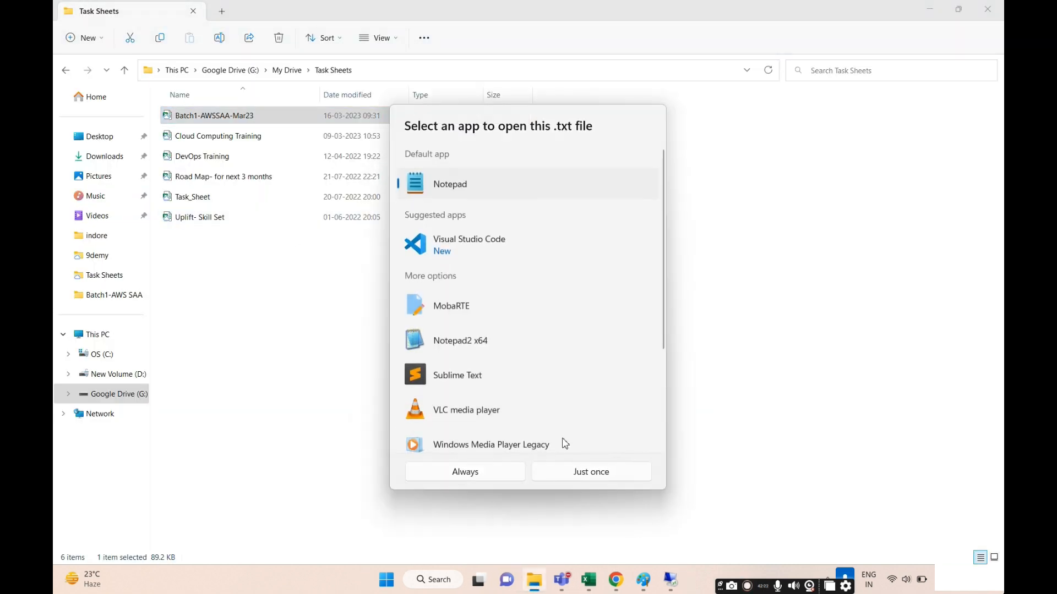
click(563, 477)
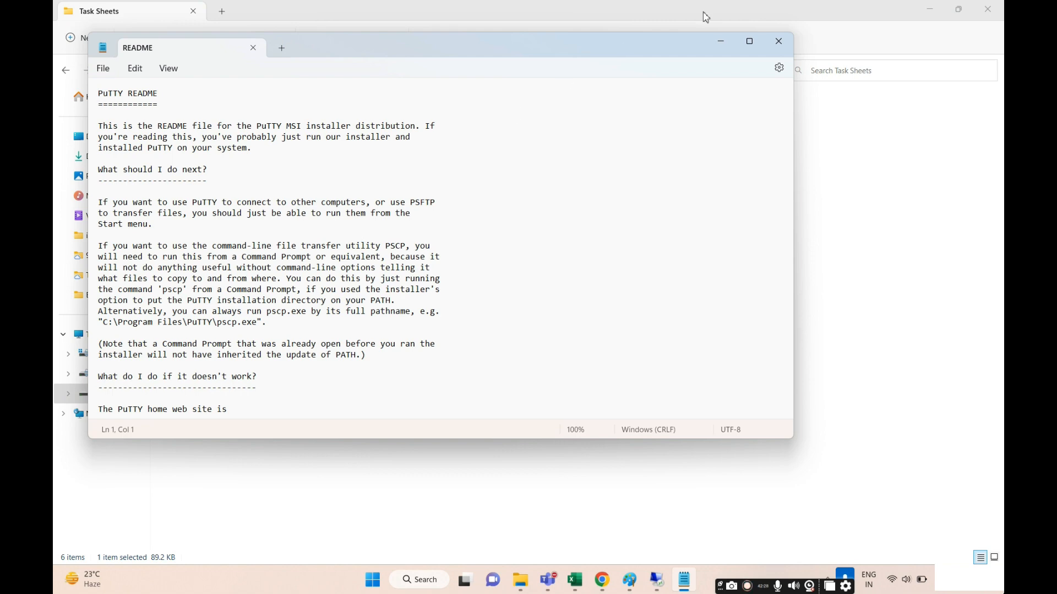
click(778, 42)
Step: Launch the newly installed PuTTY from a computer search, and cancel its configuration window
click(425, 580)
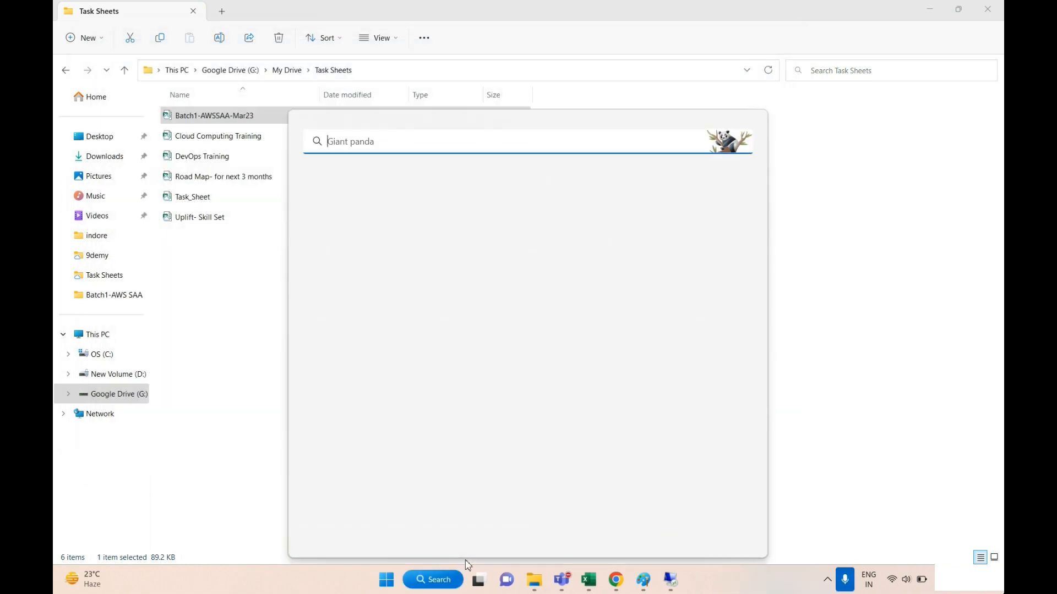
text(putty)
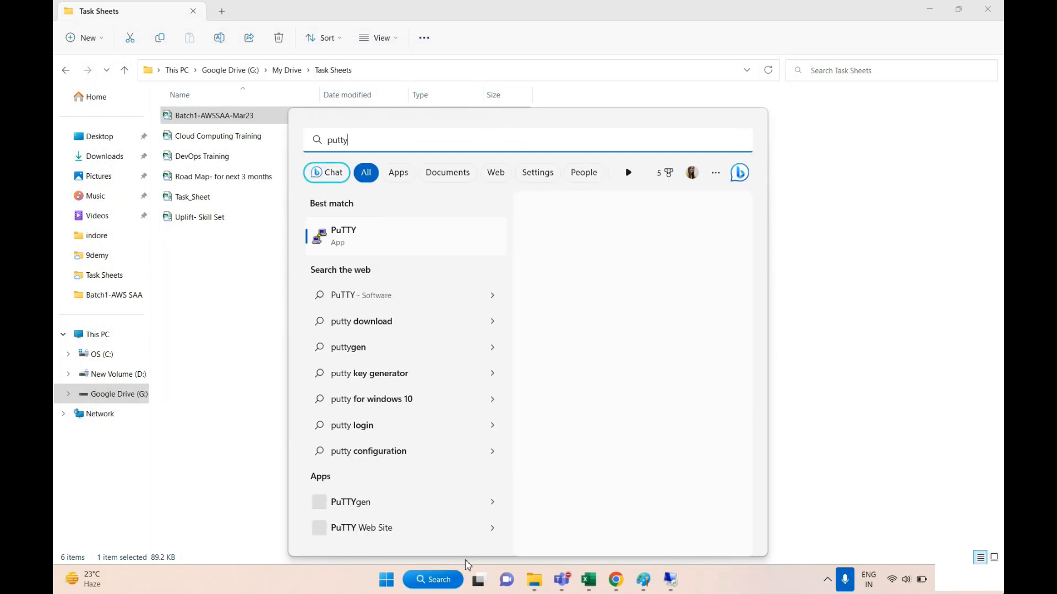
click(622, 258)
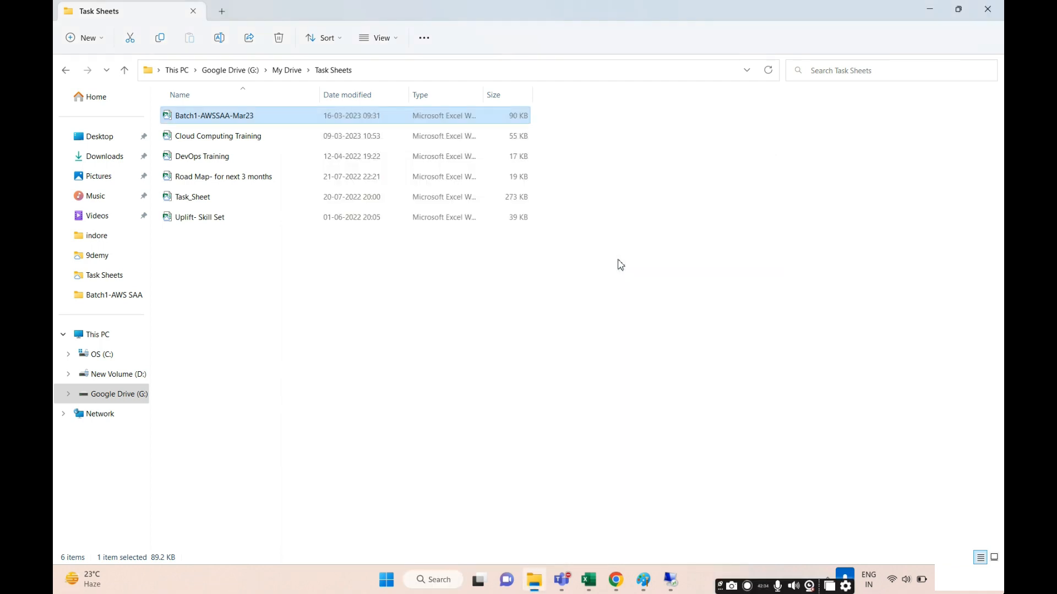
click(643, 419)
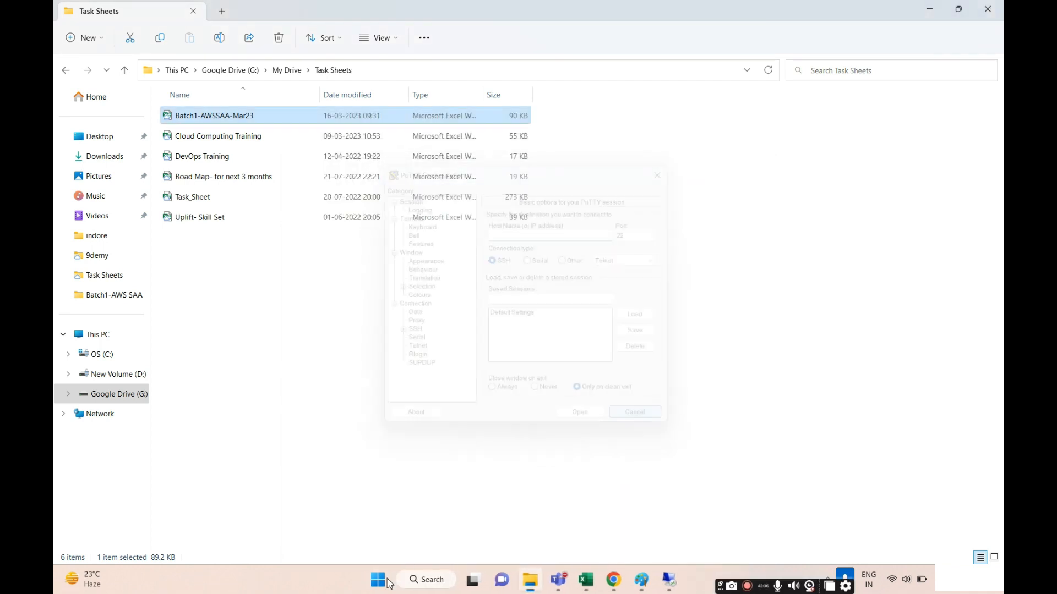
Step: Search the computer for putty again, look at PuTTYgen among the apps, and open the PuTTY session configuration
click(422, 587)
text(p)
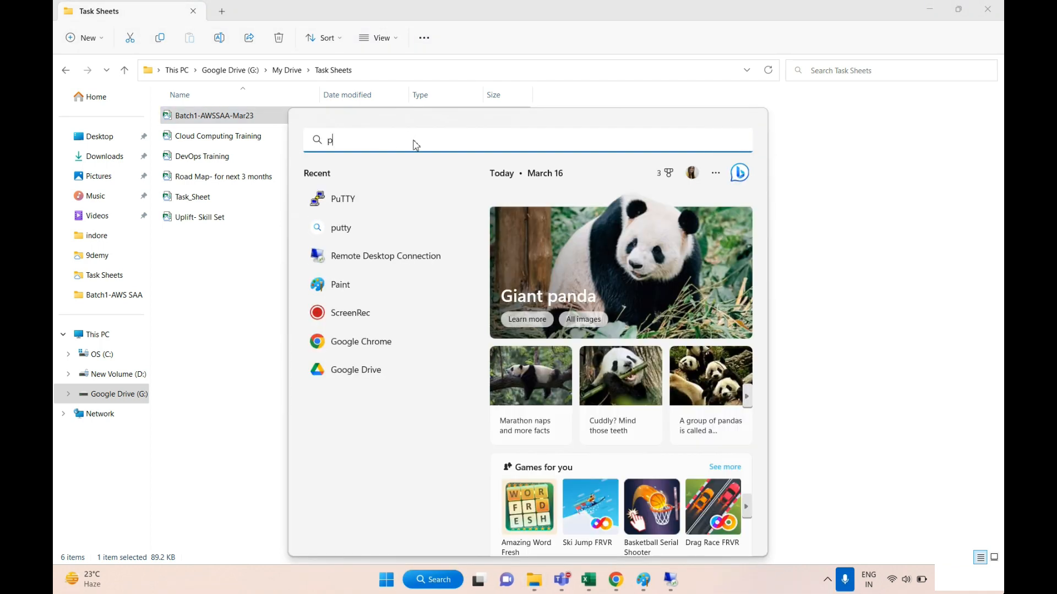
text(utty)
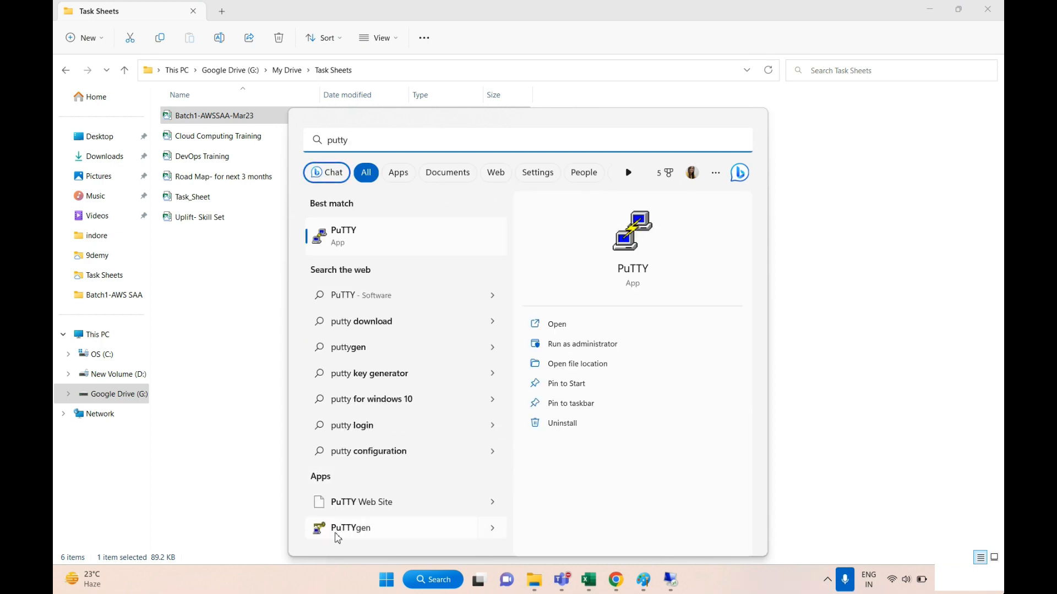
click(640, 267)
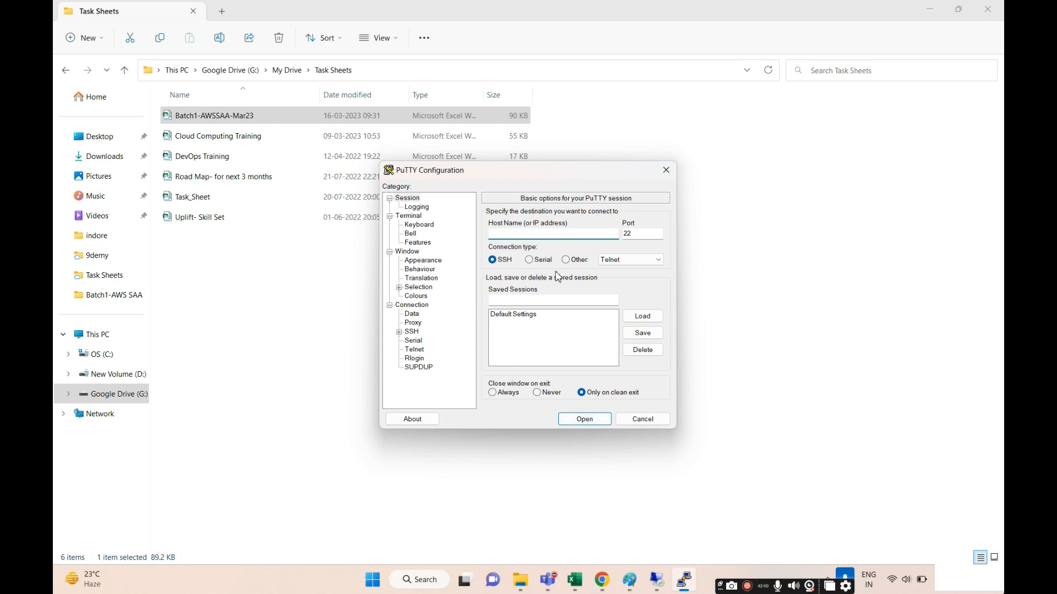
Step: Search the computer for putty to locate the PuTTYgen app
click(424, 579)
text(putty)
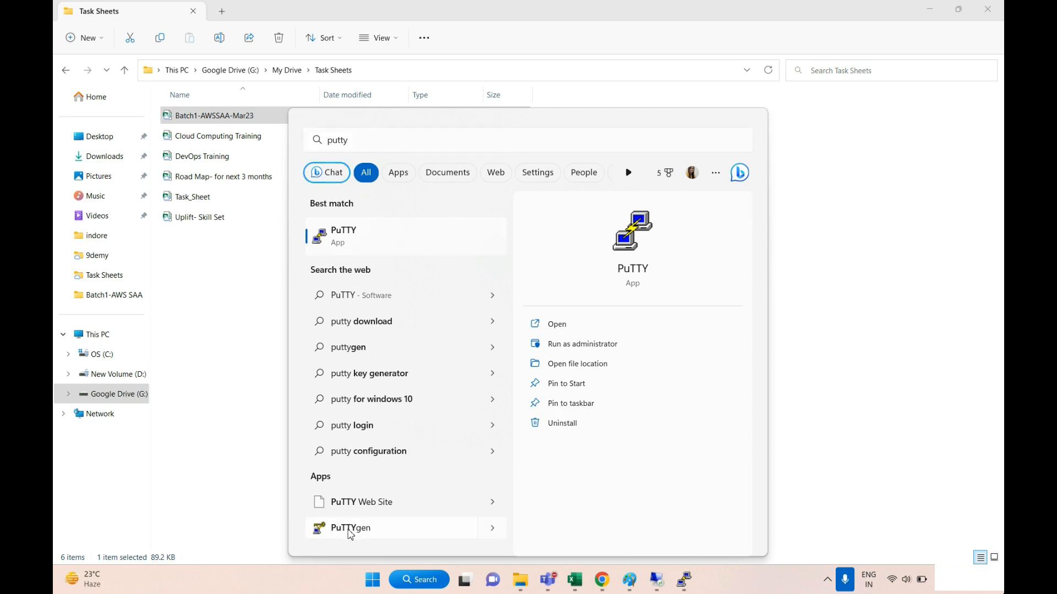
Step: Load the existing key AWSSAA-Batch.pem from the Desktop into PuTTYgen, showing all file types, and acknowledge the import notice
click(350, 530)
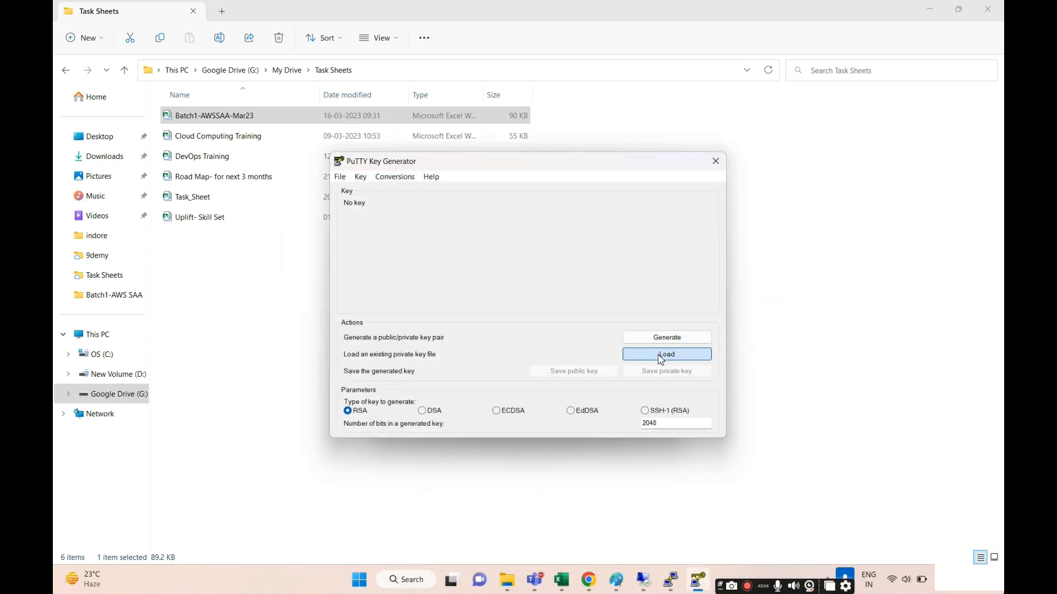
click(665, 354)
scroll(384, 292, up, 3)
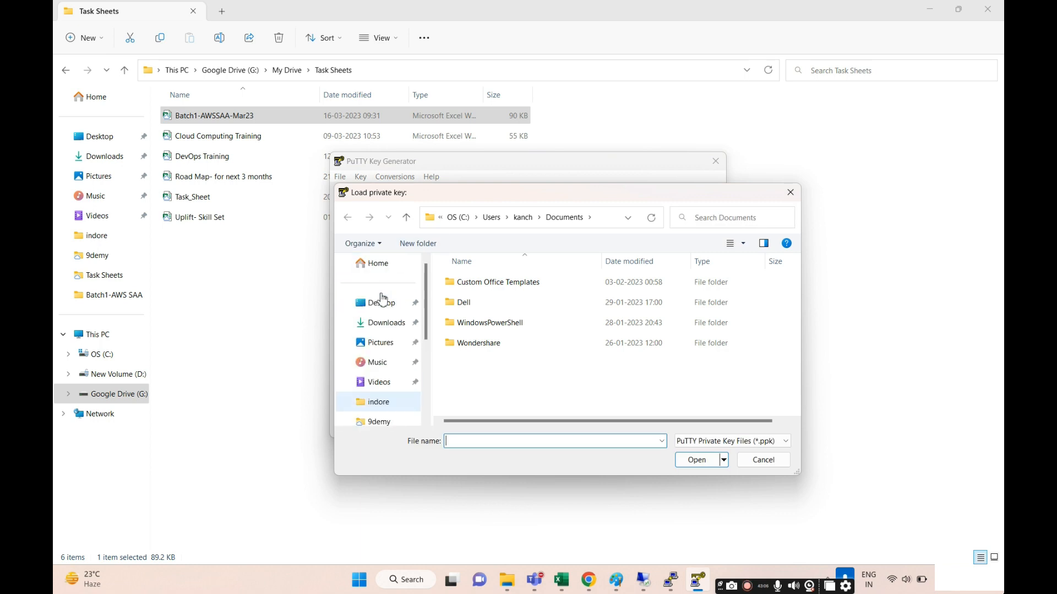
click(379, 303)
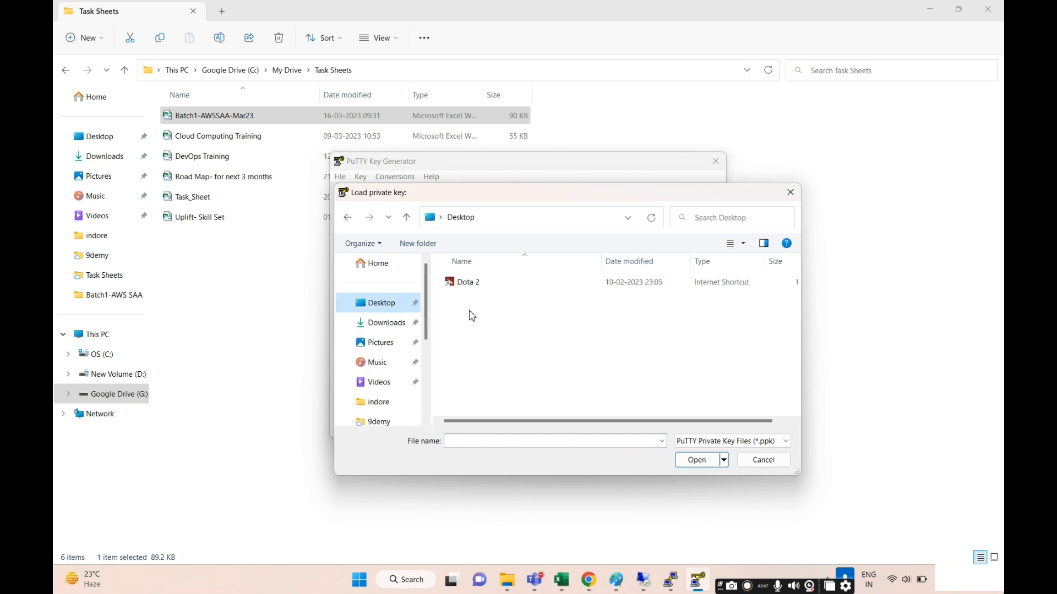
click(716, 441)
click(694, 462)
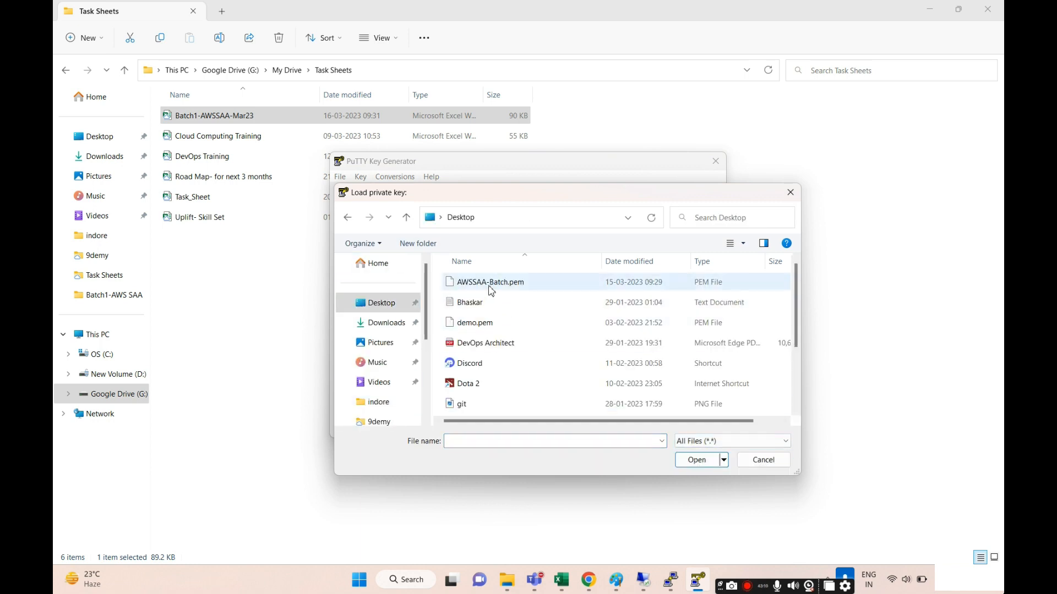
double_click(491, 284)
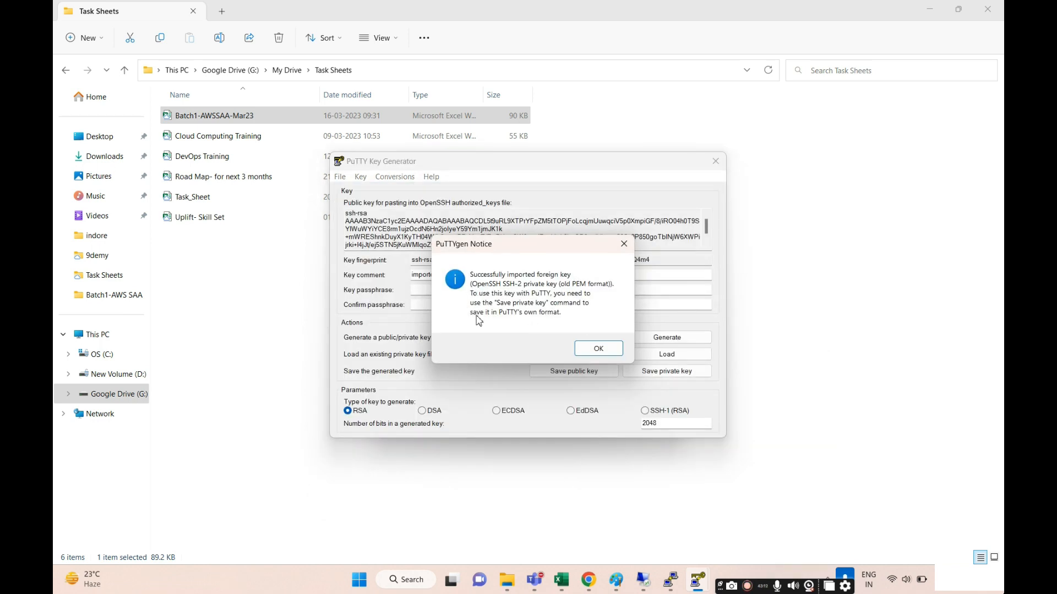
click(587, 351)
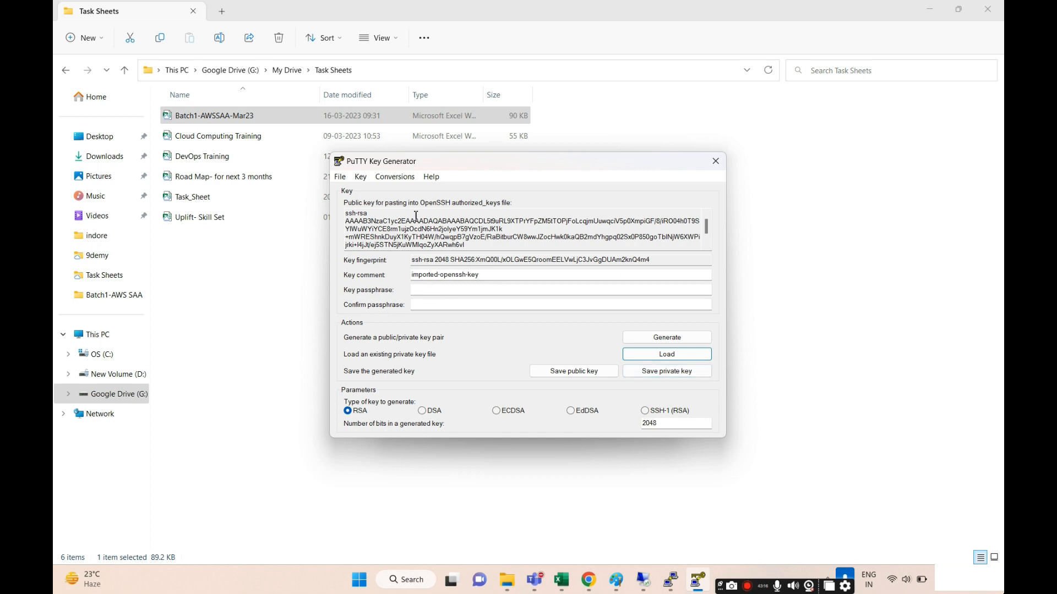
Step: Save the private key without a passphrase as a PPK file named AWS Batch on the Desktop, then close PuTTYgen
click(651, 373)
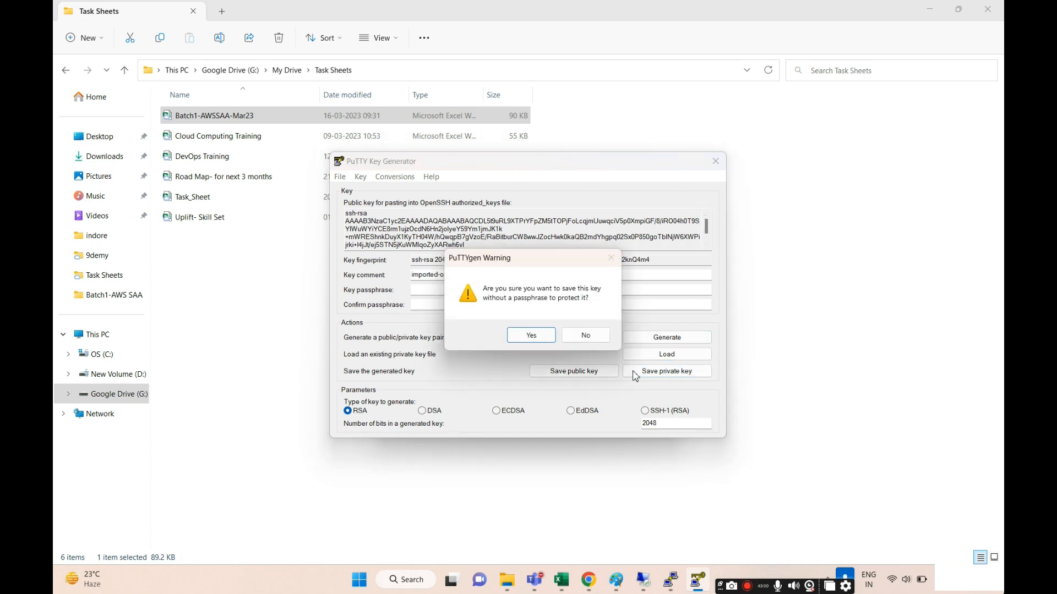
click(531, 336)
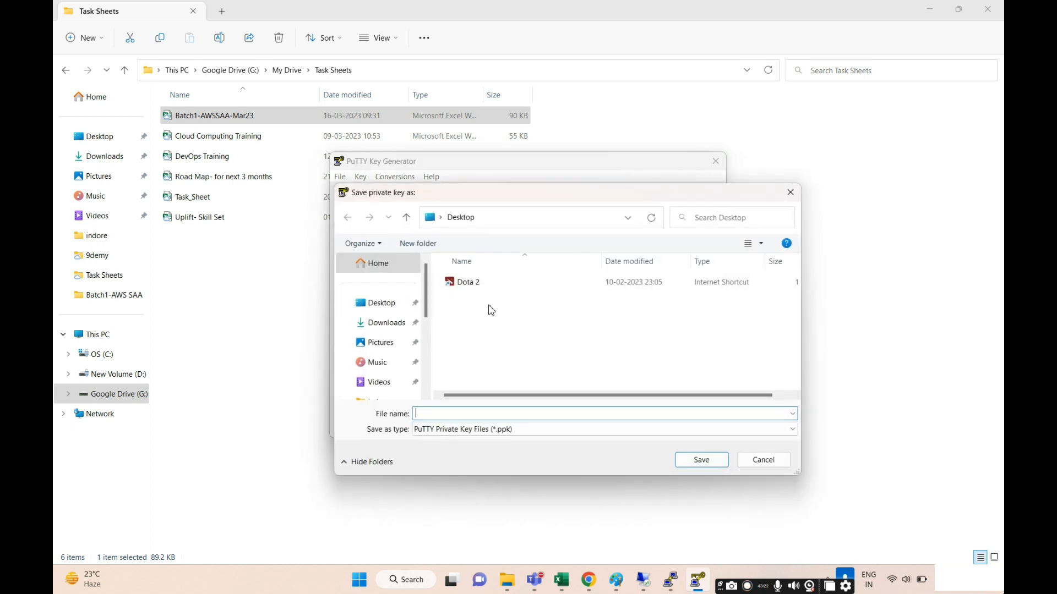
click(393, 311)
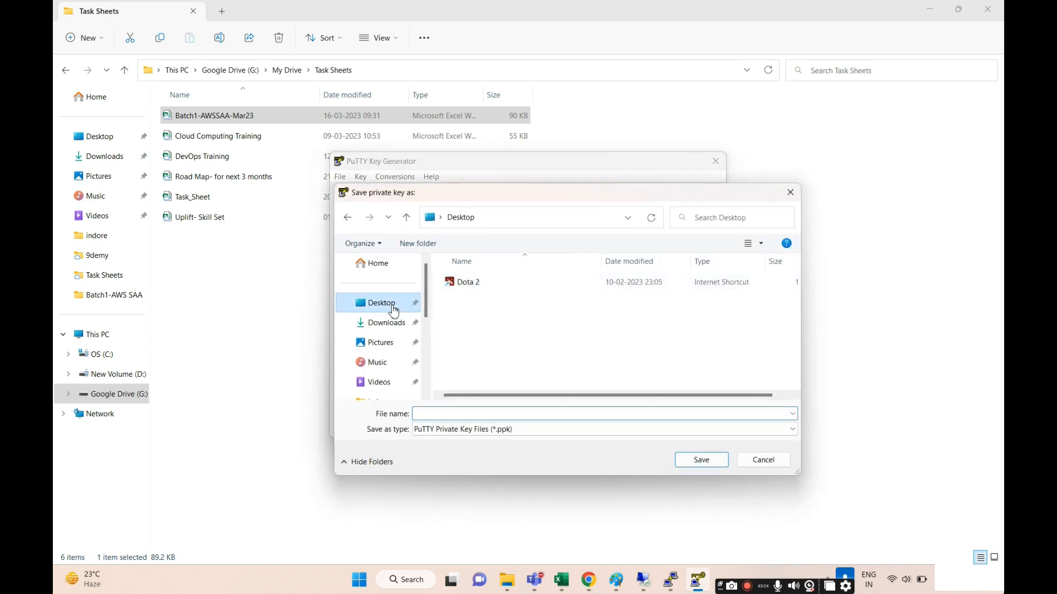
click(424, 414)
text(AWS)
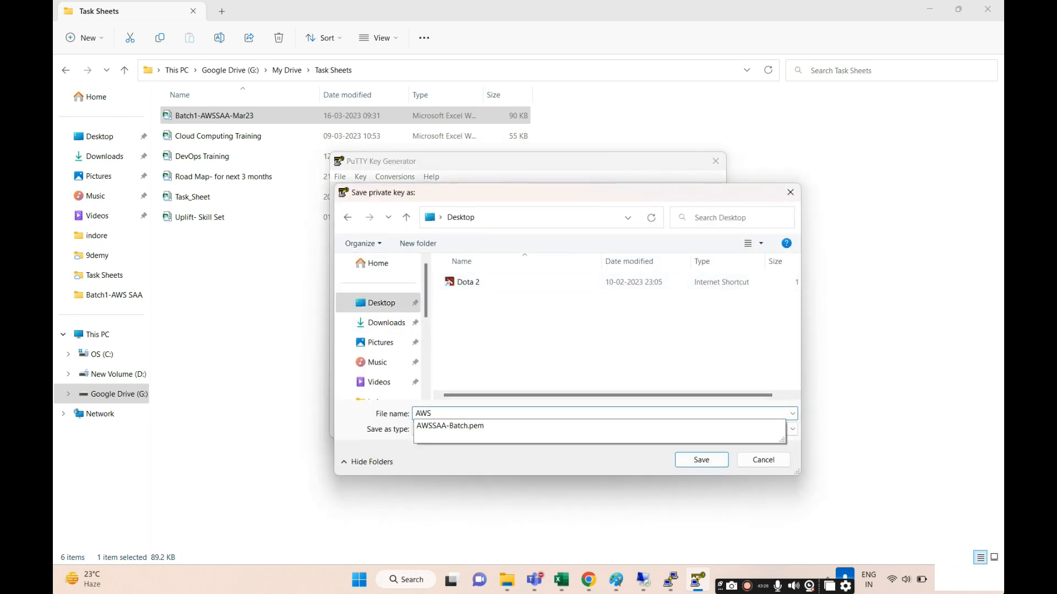
text( Batch)
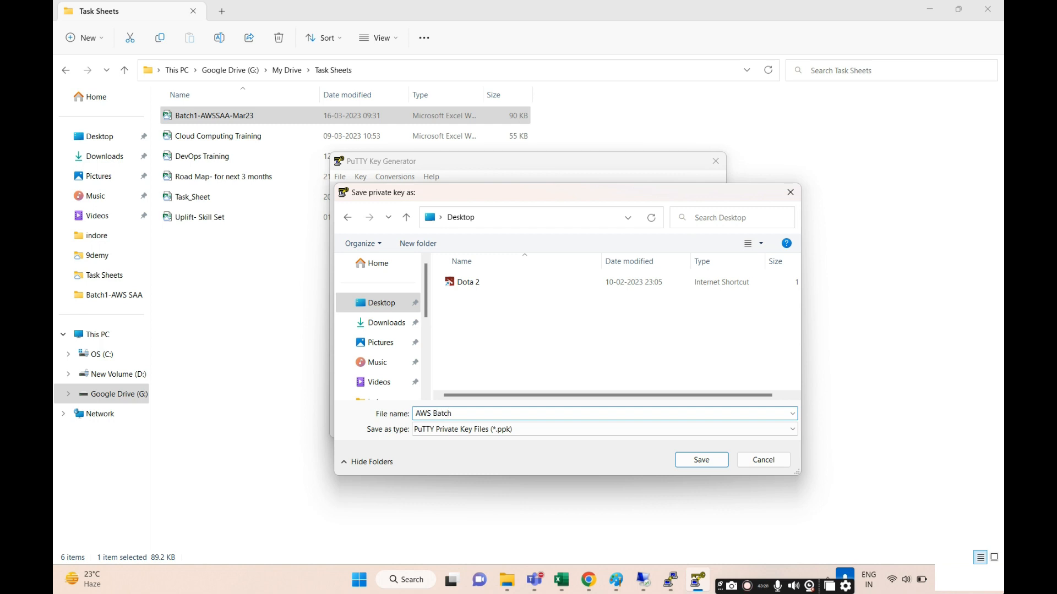
text(.)
key(BackSpace)
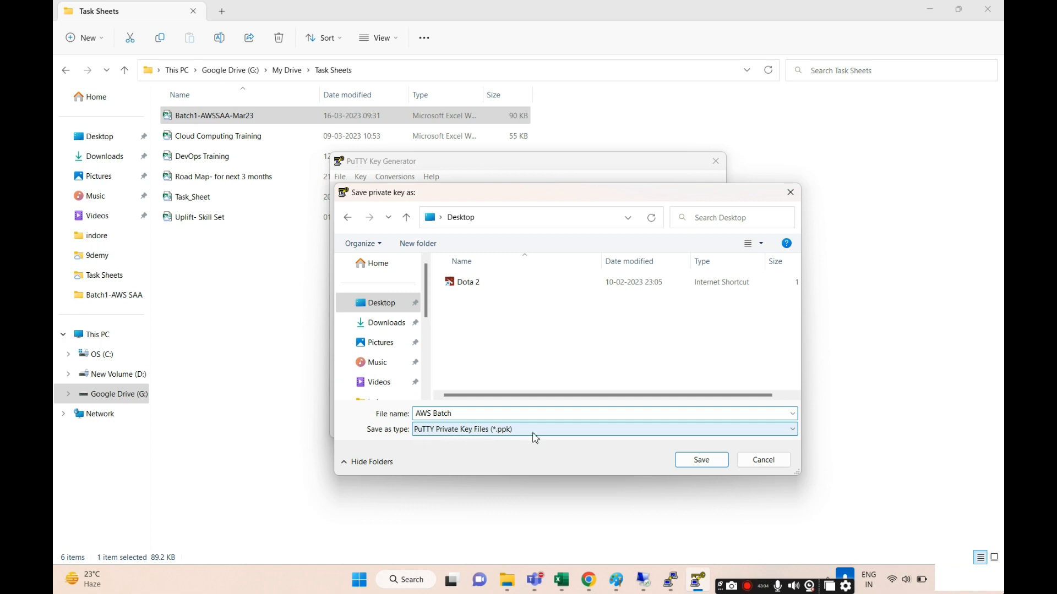
click(700, 460)
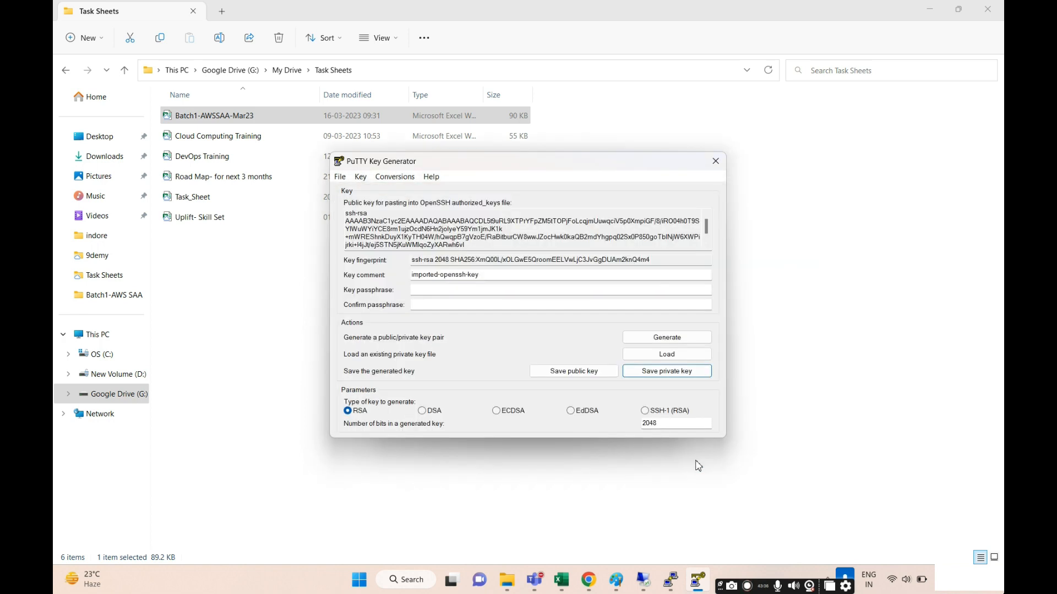
click(716, 160)
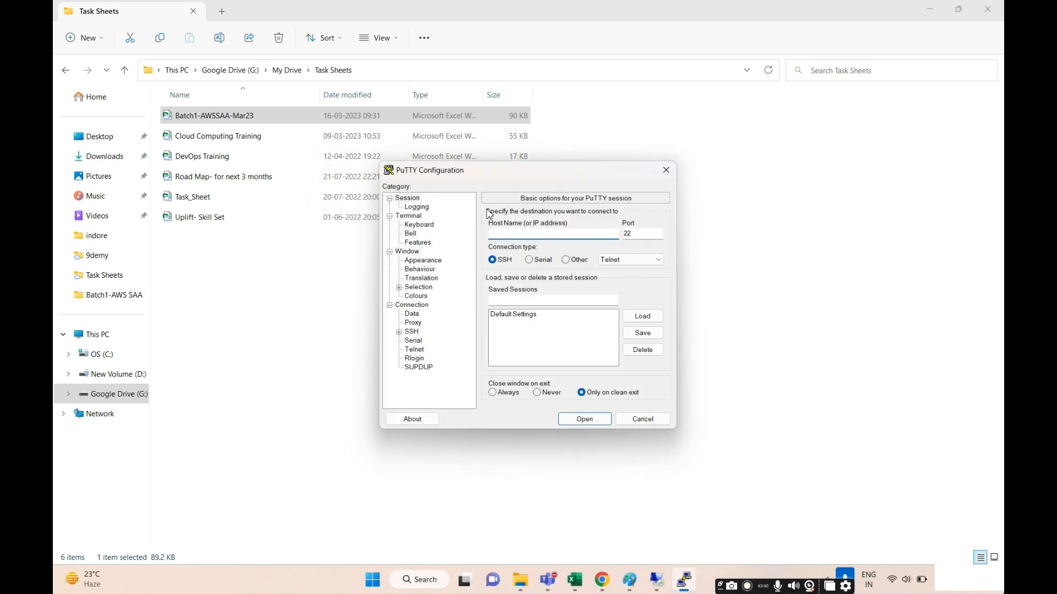
Step: Copy the Linux instance's public IPv4 address from the EC2 console and enter 100.26.225.97 as the PuTTY host name
click(605, 579)
click(132, 10)
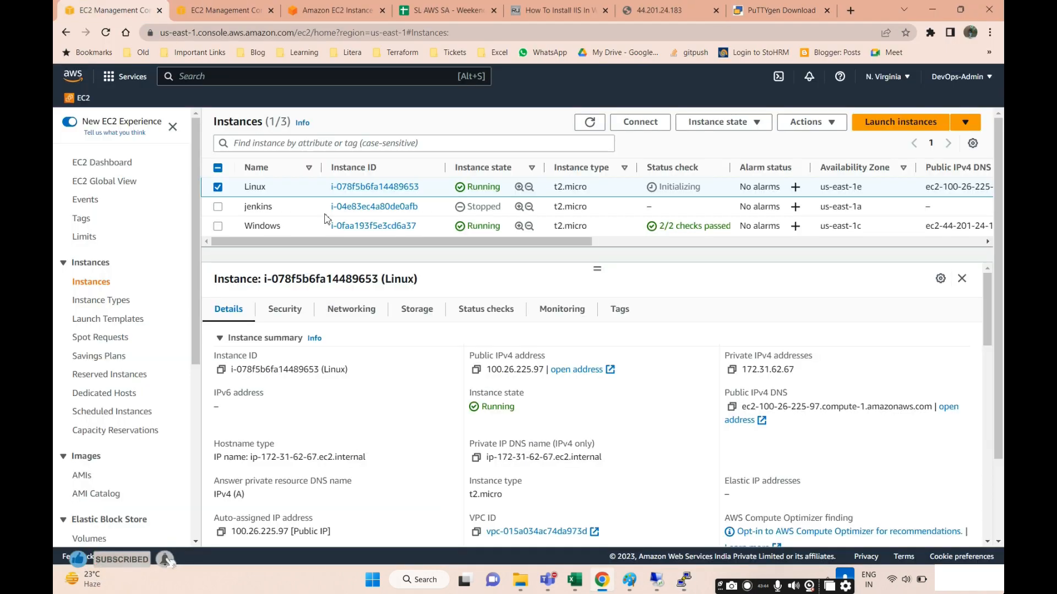
click(477, 371)
key(alt+Tab)
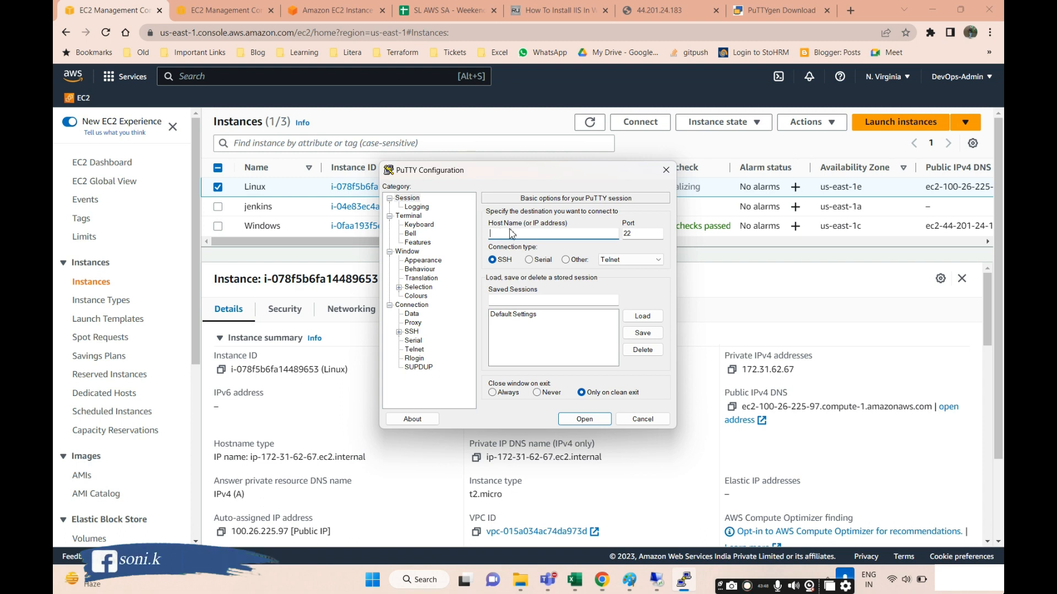
key(ctrl+v)
Step: Set the Desktop file AWS Batch as the private key for SSH authentication and try to open the connection
click(399, 332)
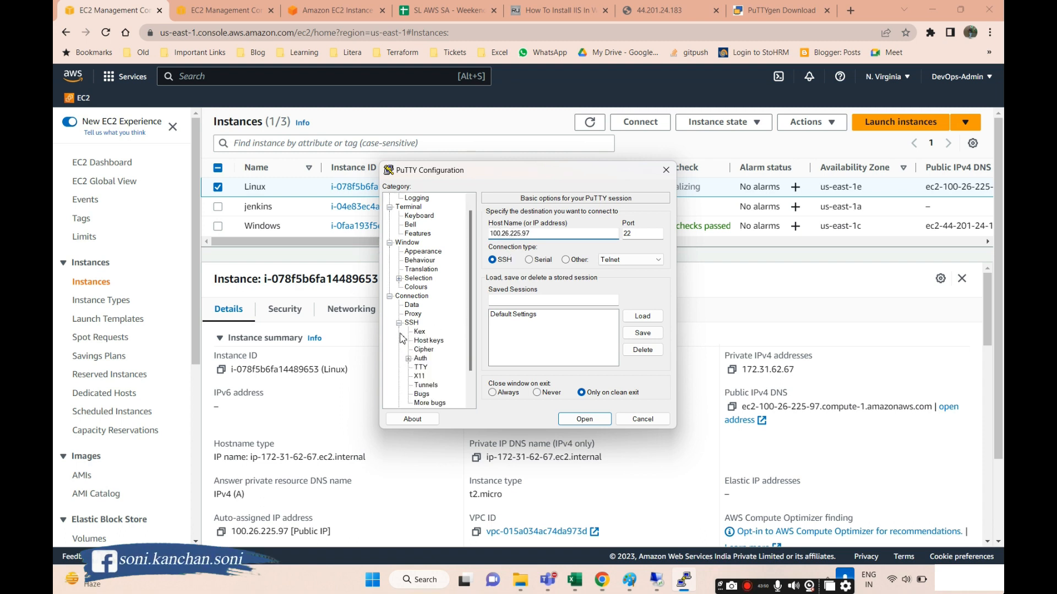
scroll(419, 331, down, 2)
double_click(422, 324)
scroll(430, 327, down, 1)
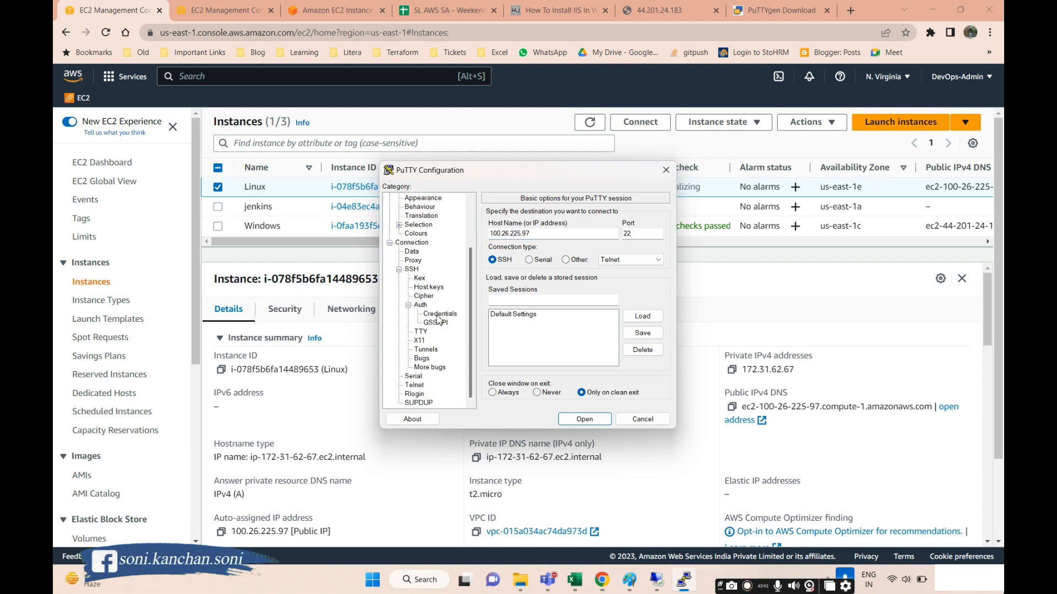
click(439, 318)
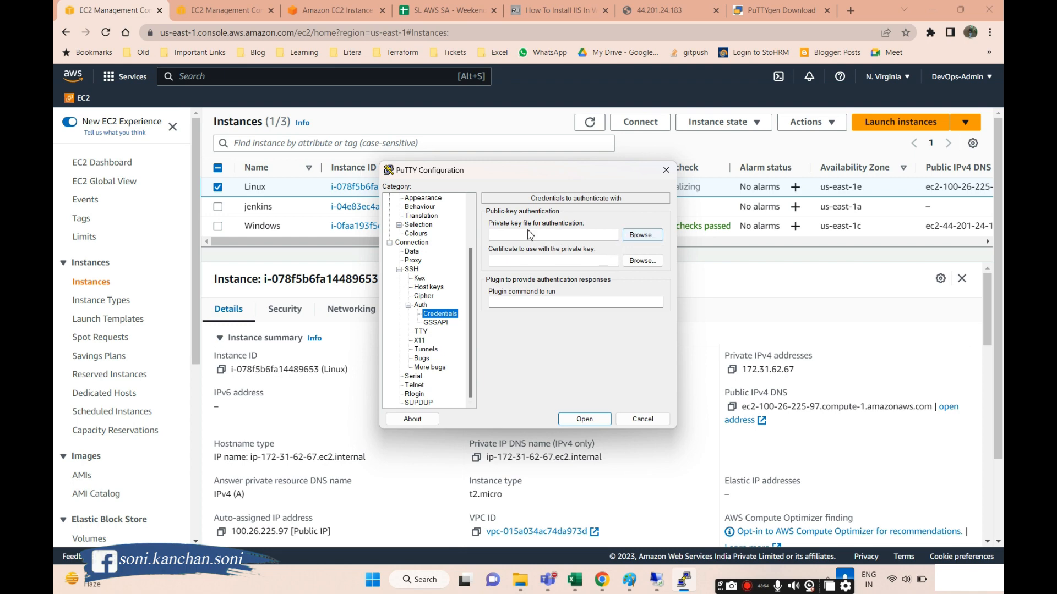
click(627, 236)
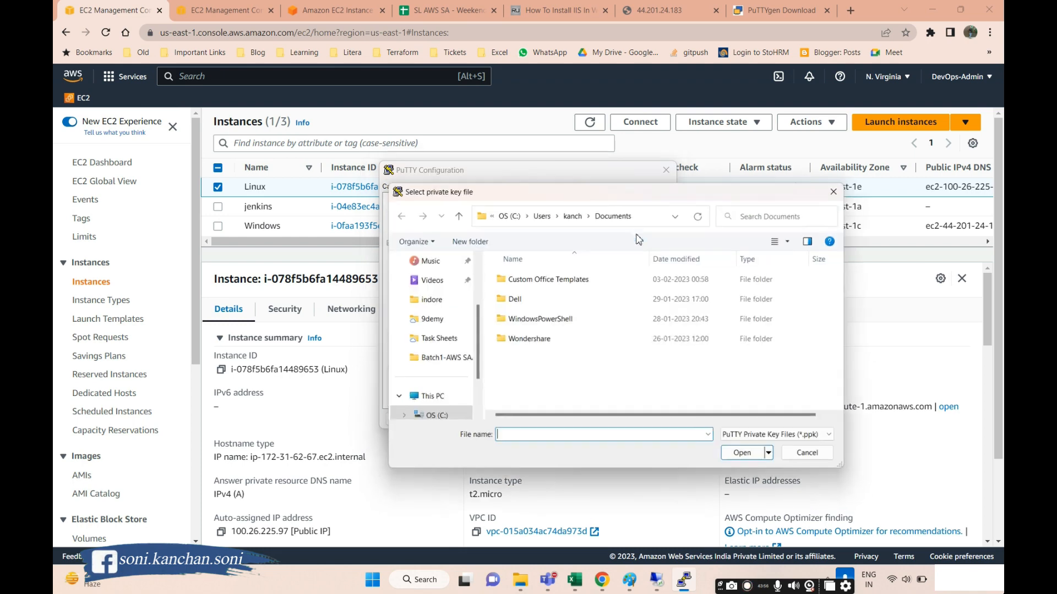
scroll(441, 295, up, 1)
click(440, 298)
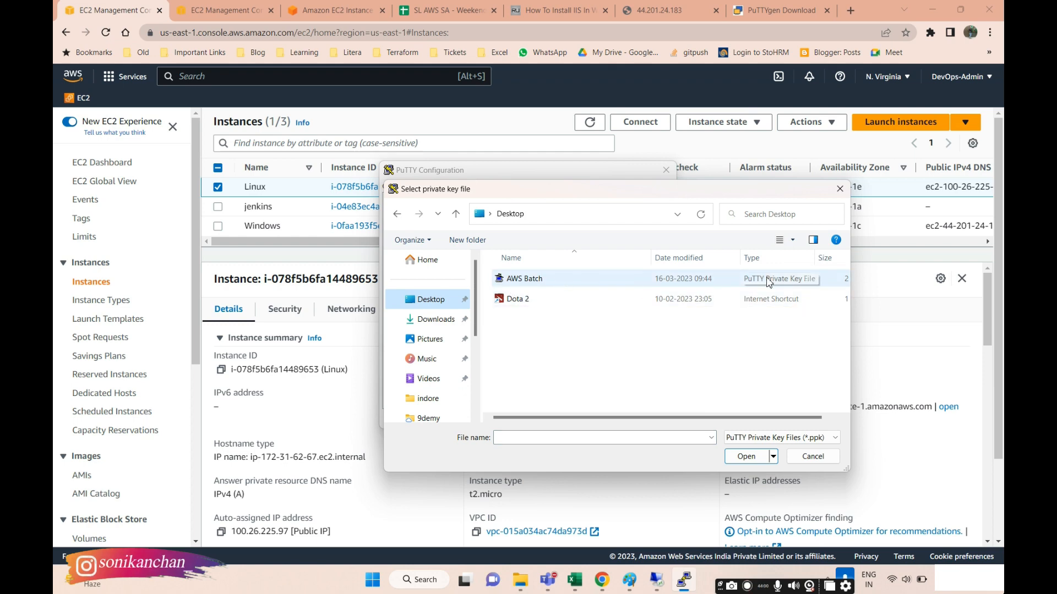
click(524, 286)
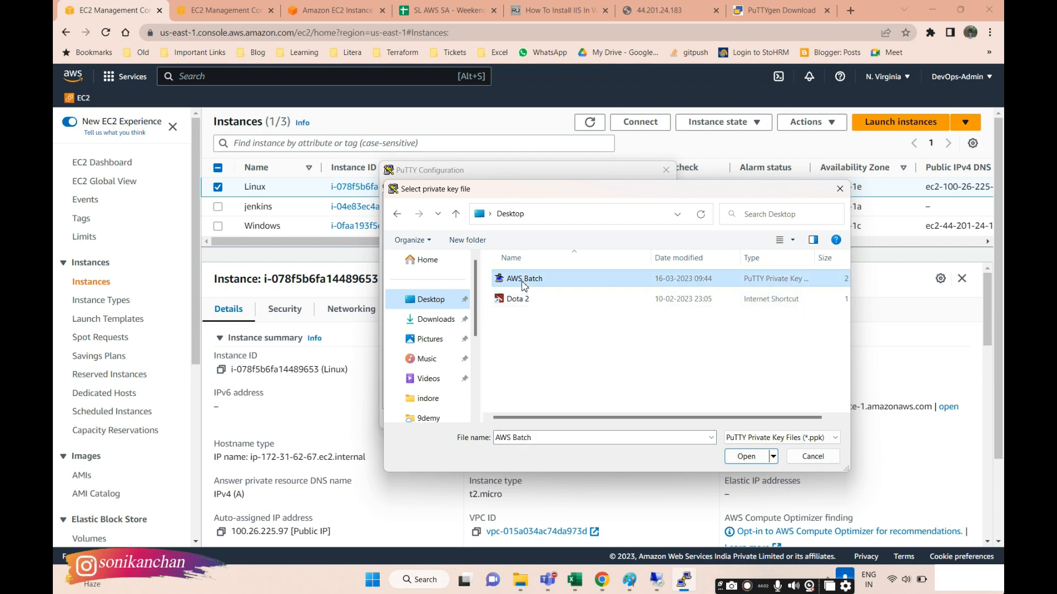
click(747, 457)
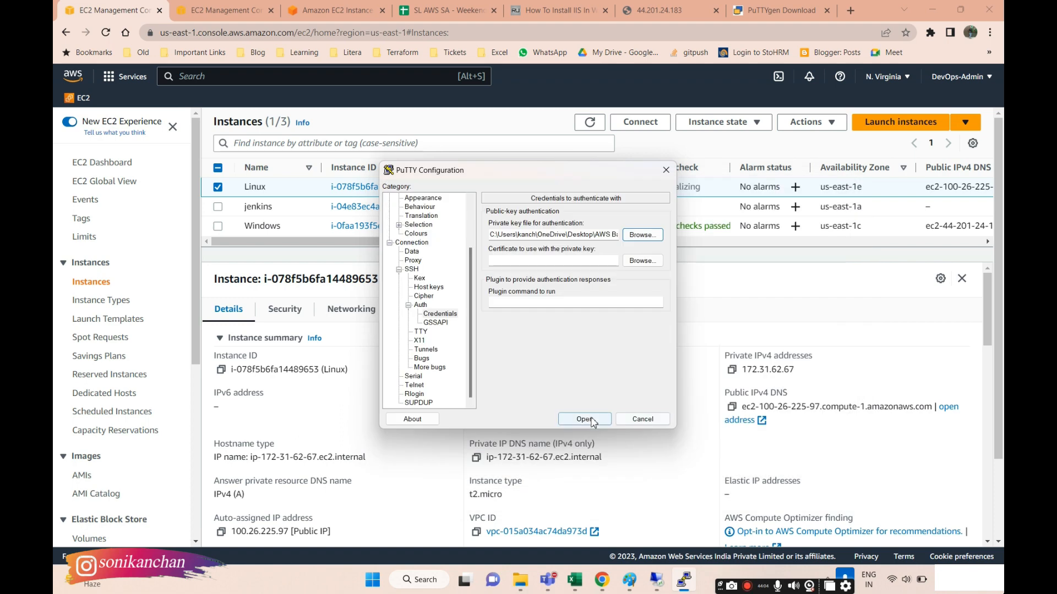
click(586, 422)
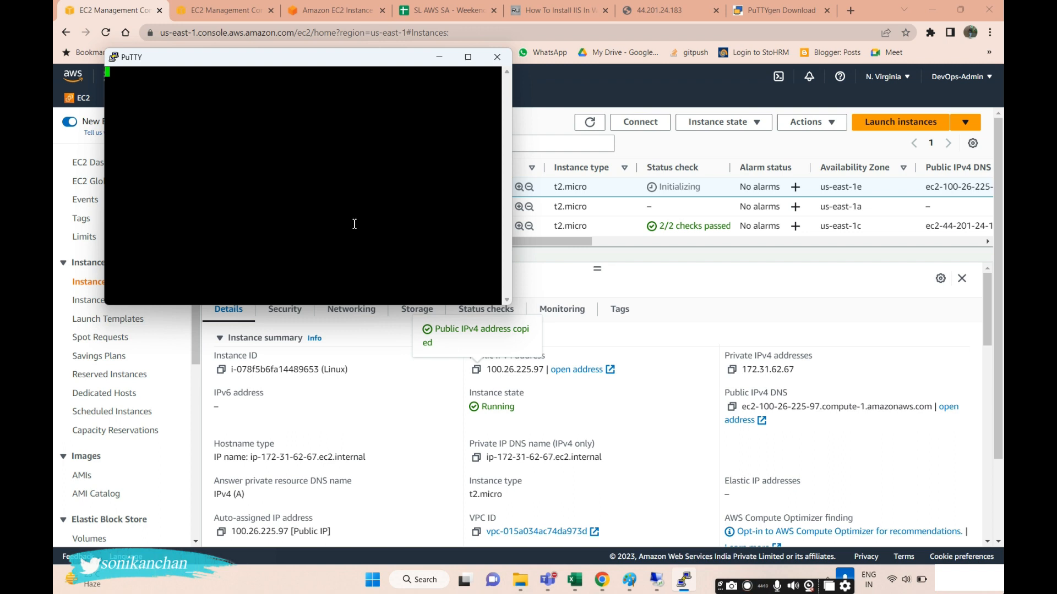
Step: Check the Linux instance's inbound port ranges and open the inbound rules of security group Batch1-AWSSAA for editing
click(282, 318)
scroll(582, 463, down, 3)
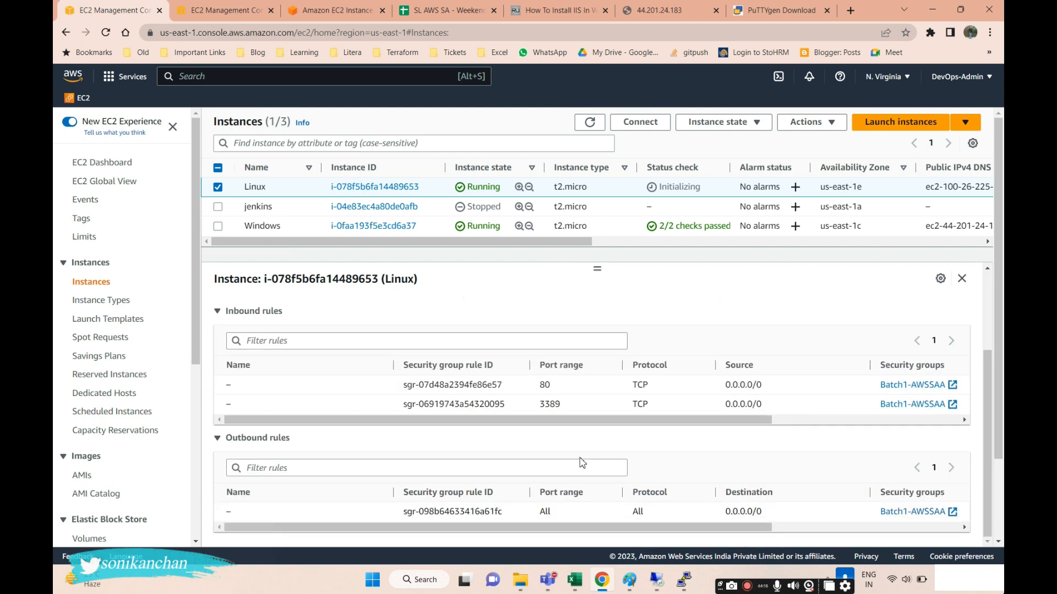
scroll(347, 397, up, 3)
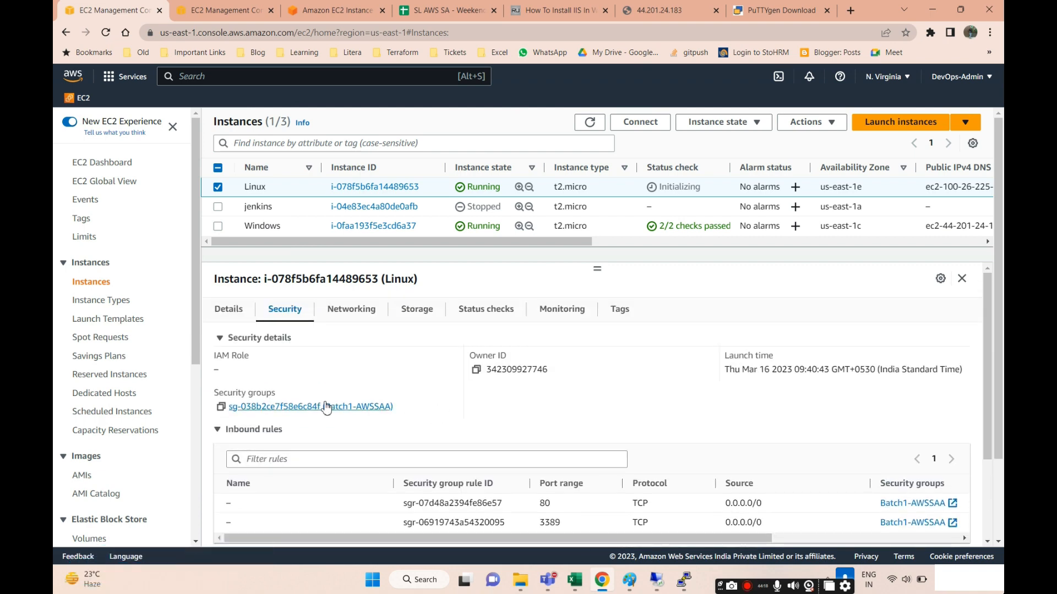
scroll(553, 479, down, 1)
double_click(544, 441)
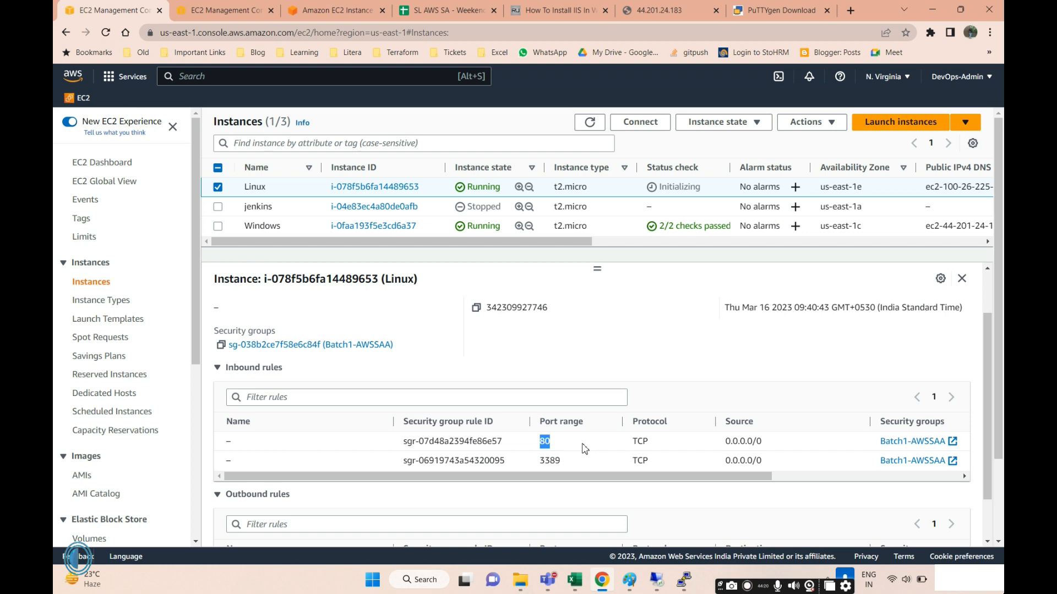
double_click(545, 461)
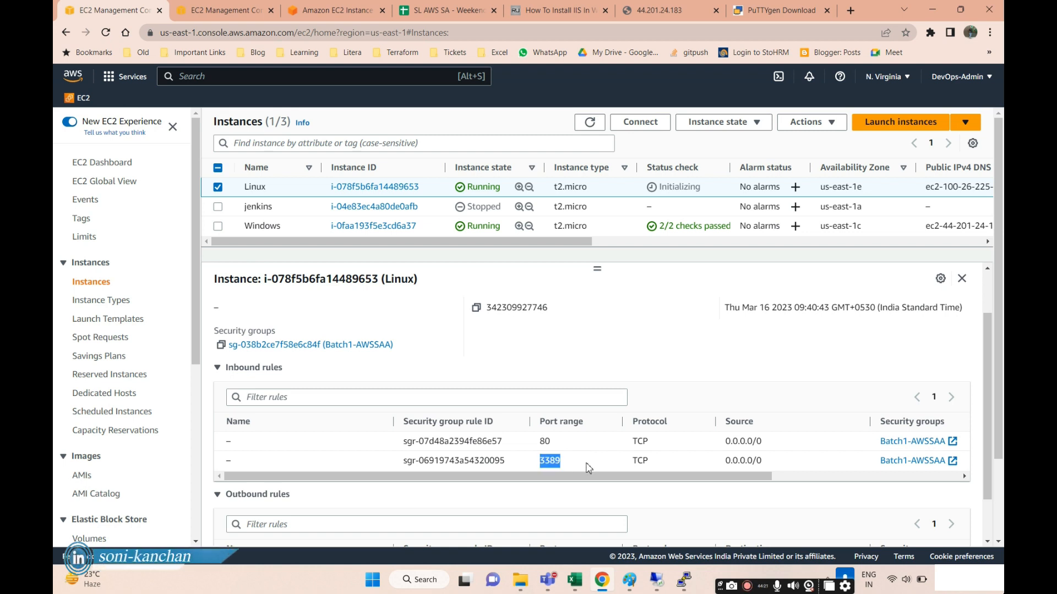
click(256, 347)
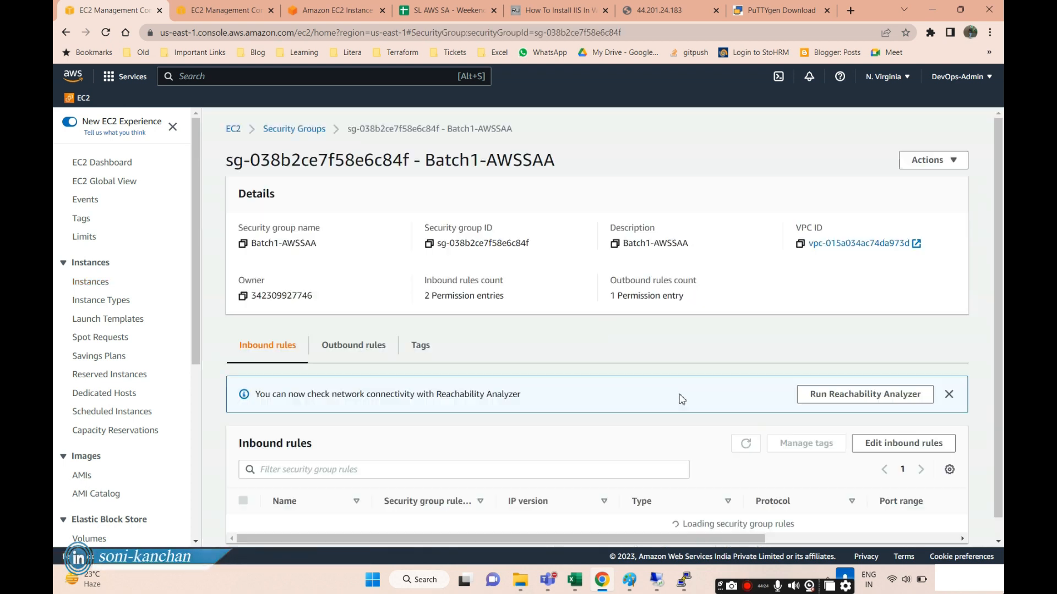
click(873, 408)
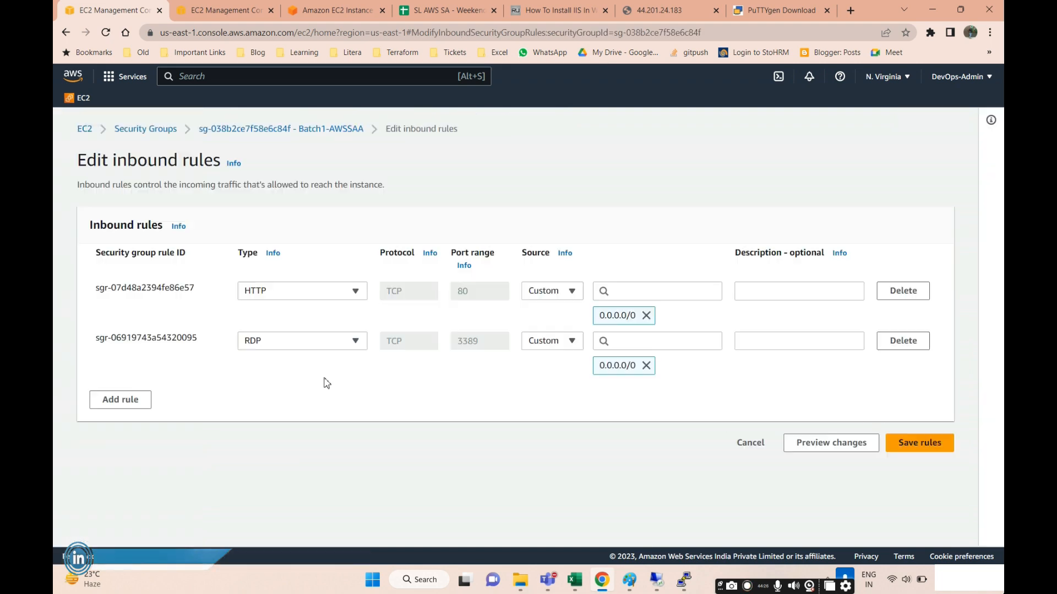
Step: Add an inbound rule of type SSH to the security group, closing the failed PuTTY session in between
click(117, 400)
click(276, 397)
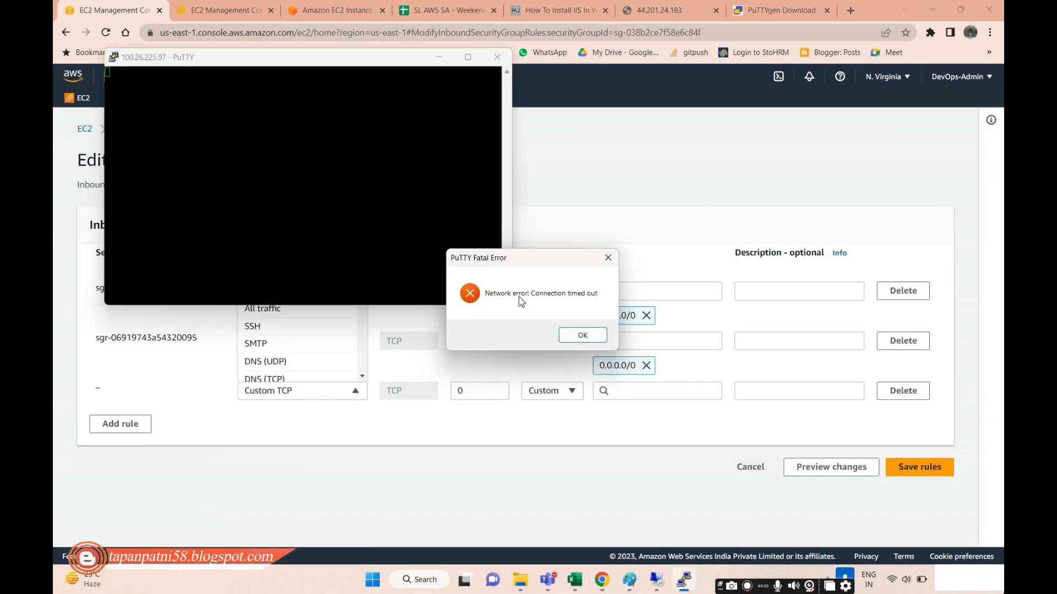
click(582, 335)
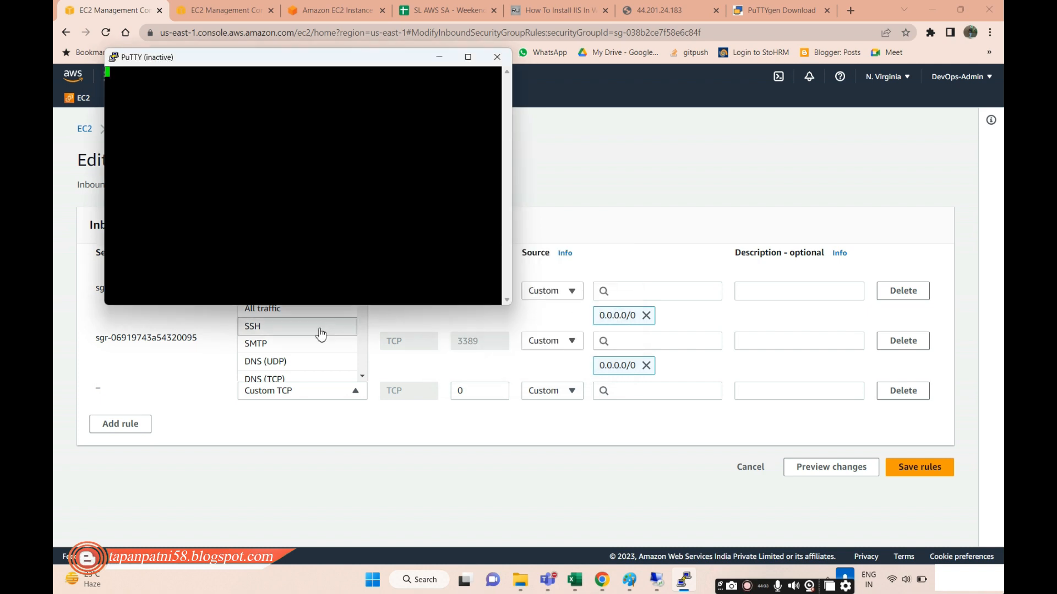
click(497, 57)
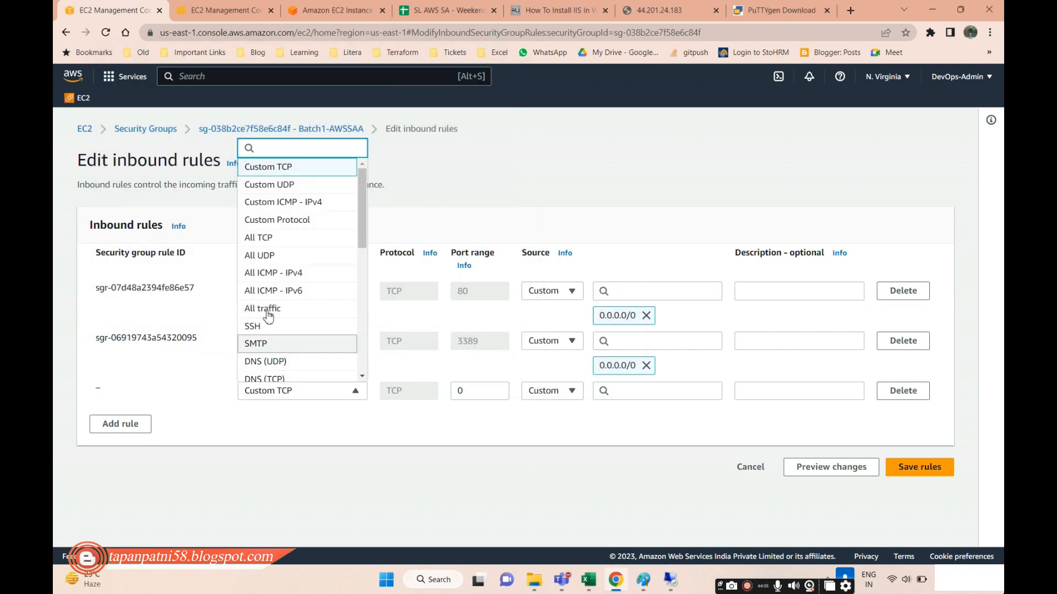
scroll(272, 275, down, 3)
scroll(275, 242, up, 3)
text(ss)
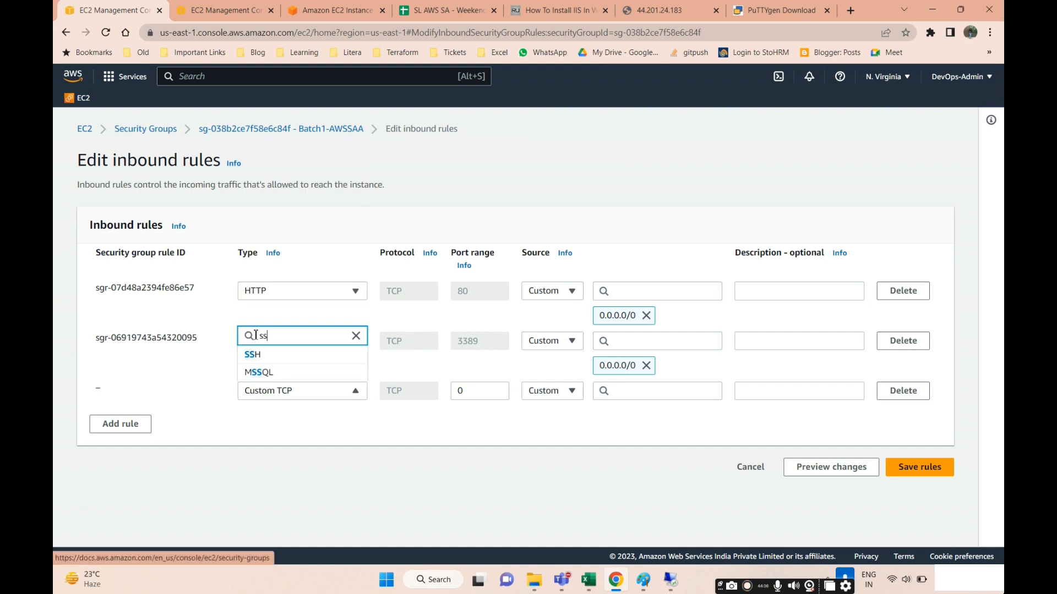
click(275, 355)
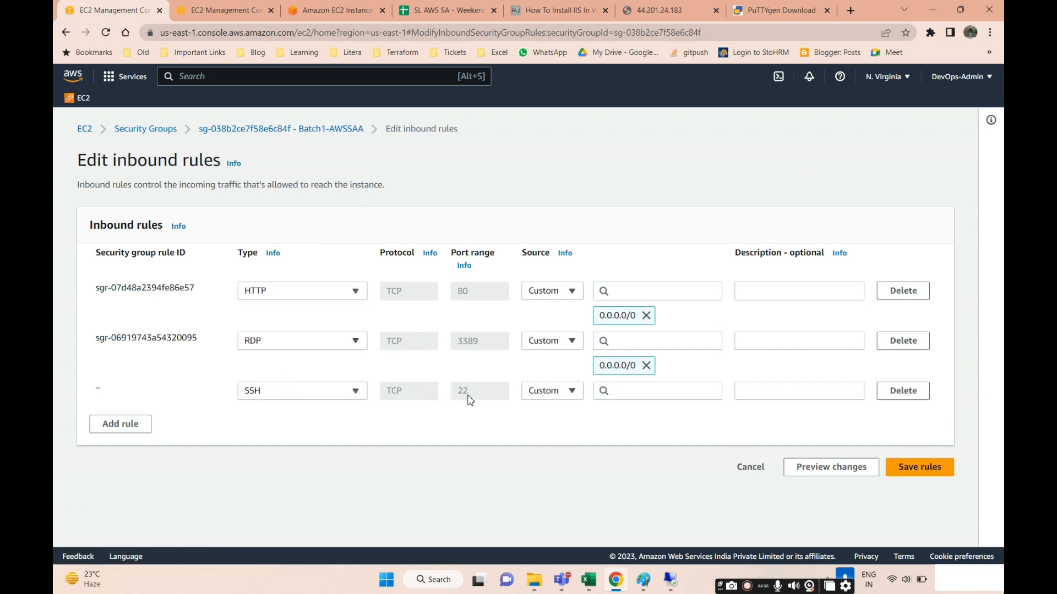
Step: Set the new SSH rule's source to Anywhere, 0.0.0.0/0, and save the inbound rules
click(624, 392)
click(619, 168)
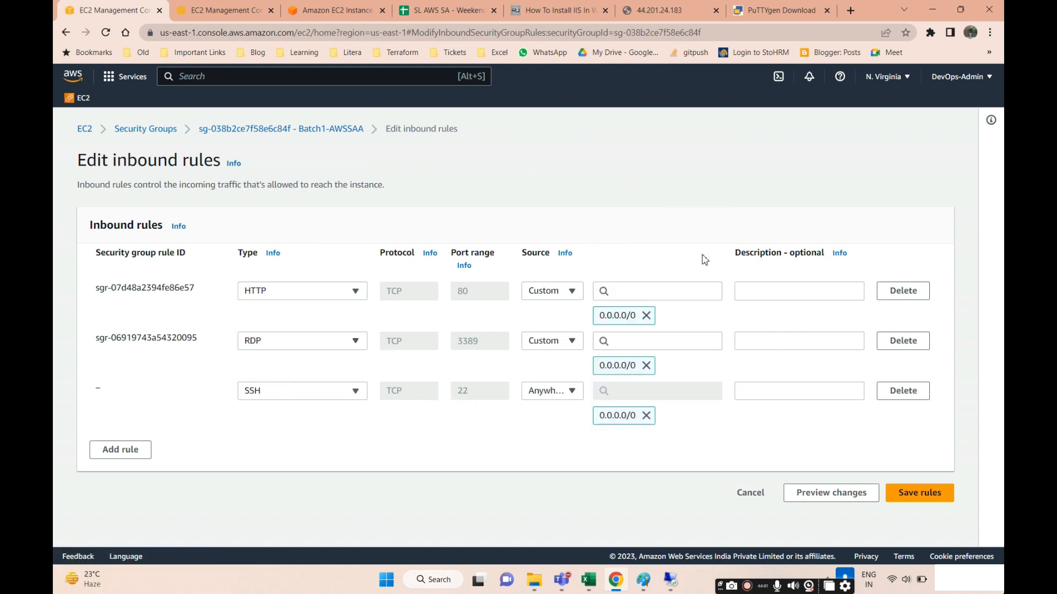
click(920, 495)
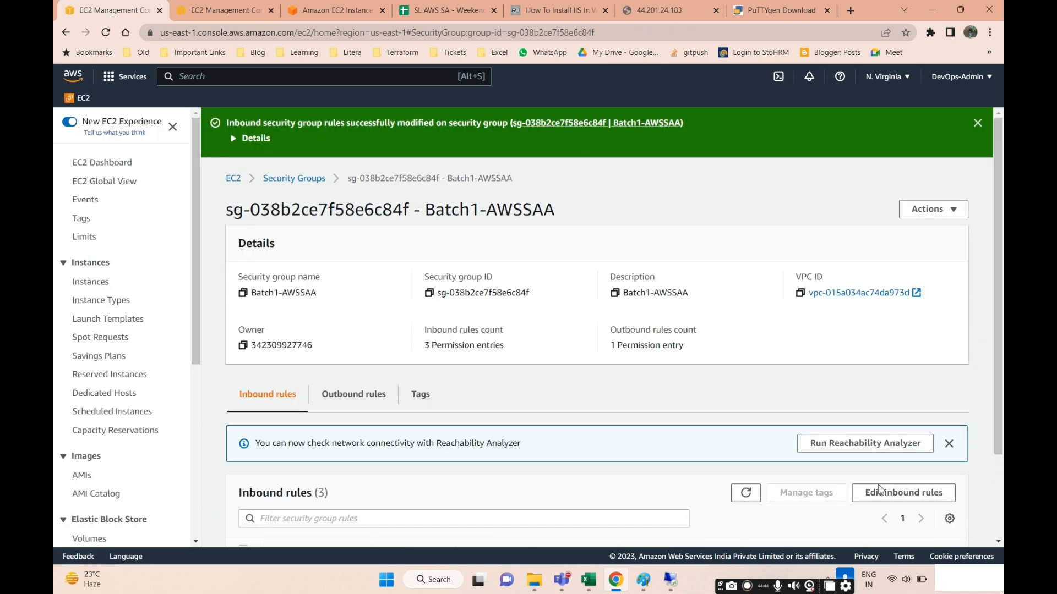
Step: Start a new PuTTY session configuration with the host name 100.26.225.97
click(433, 580)
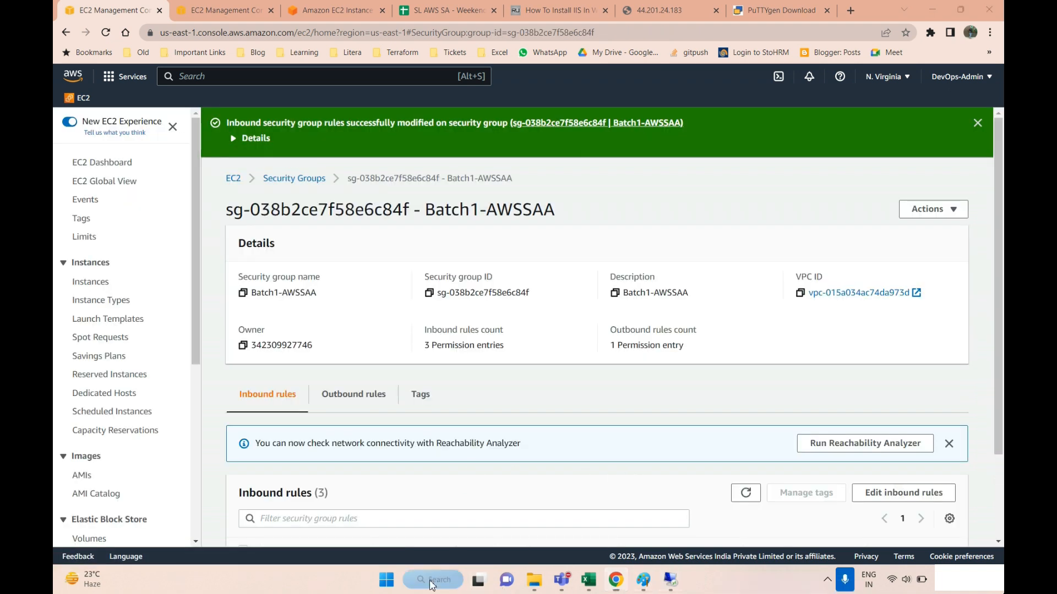
text(putty)
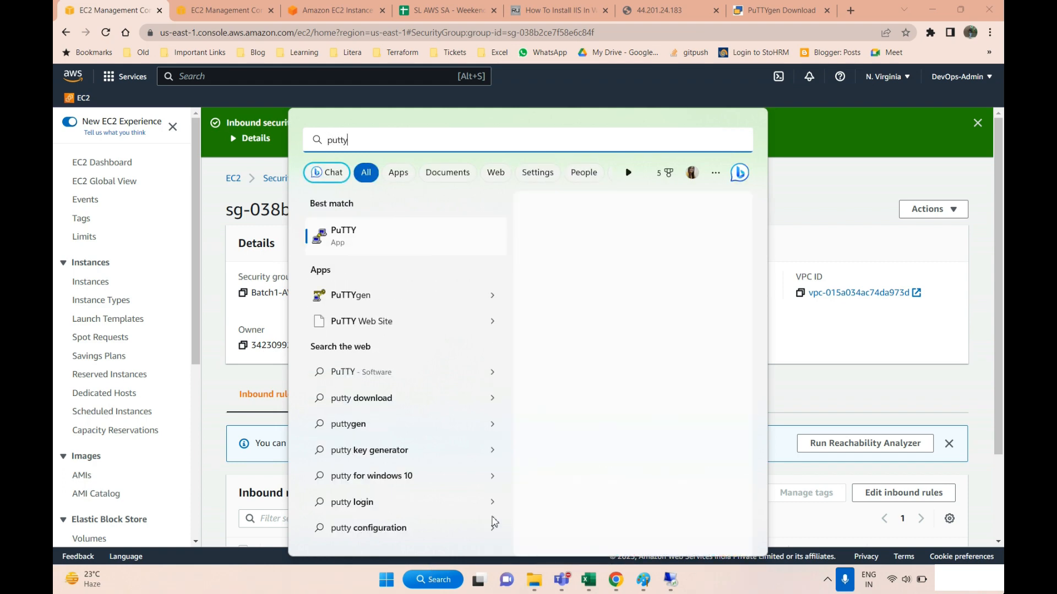
click(619, 270)
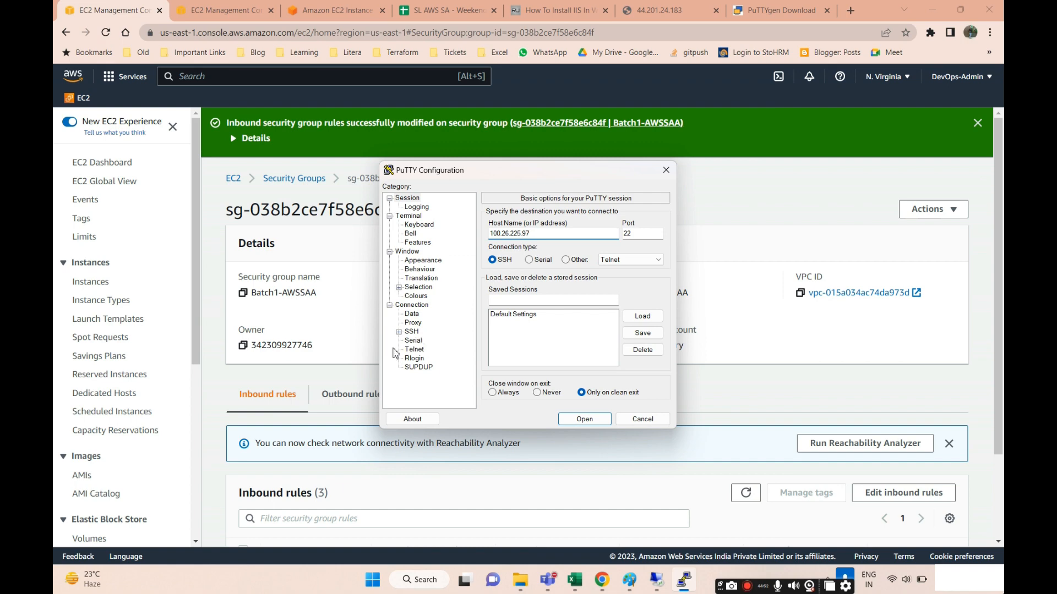
Step: Set the Desktop file AWS Batch as the private key in the SSH credentials and open the connection
click(398, 332)
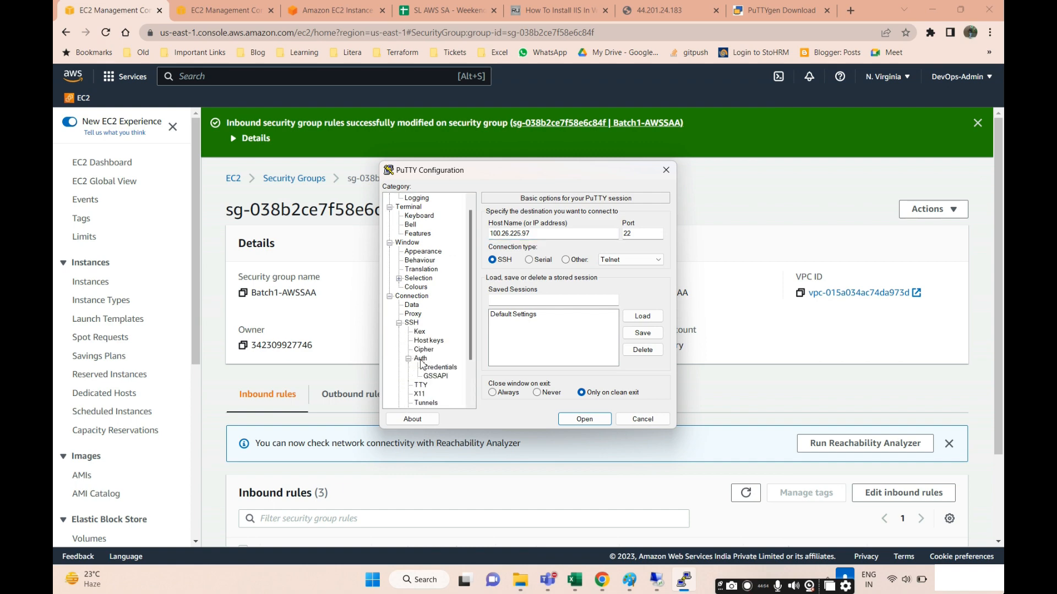
click(409, 359)
click(438, 341)
click(639, 235)
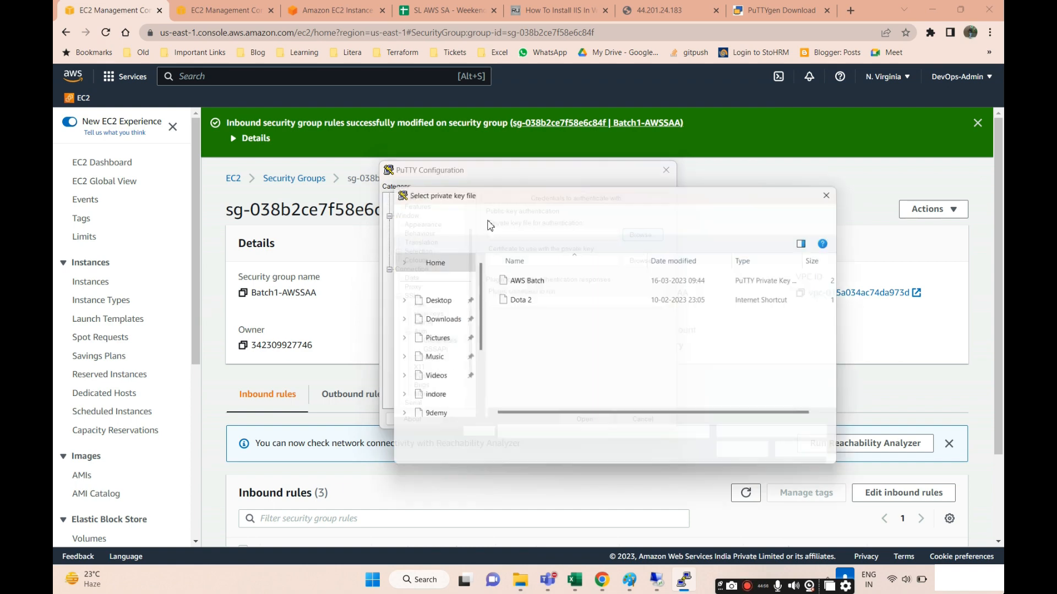
double_click(514, 347)
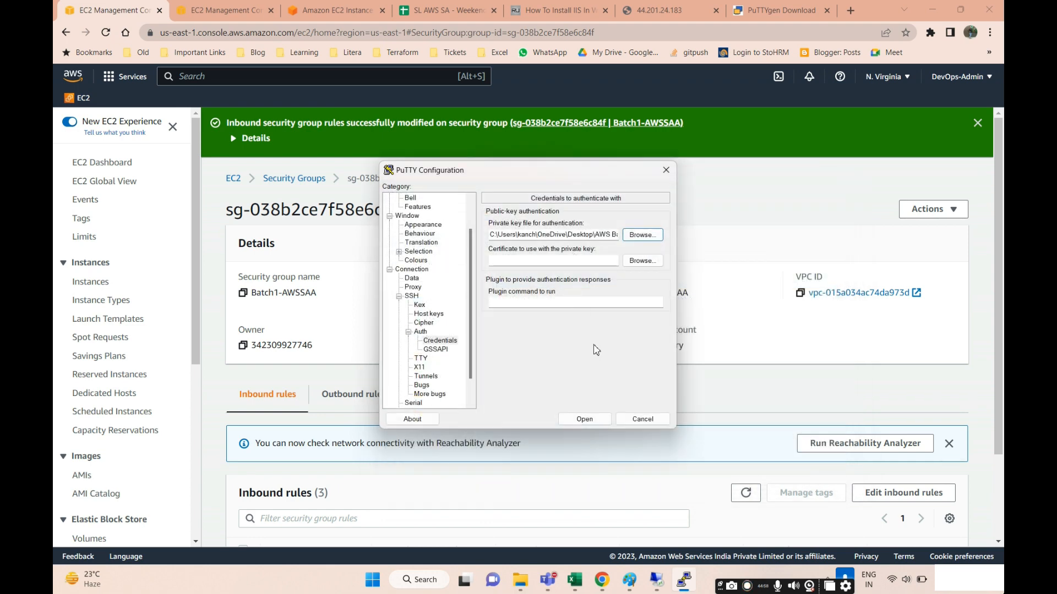
click(585, 419)
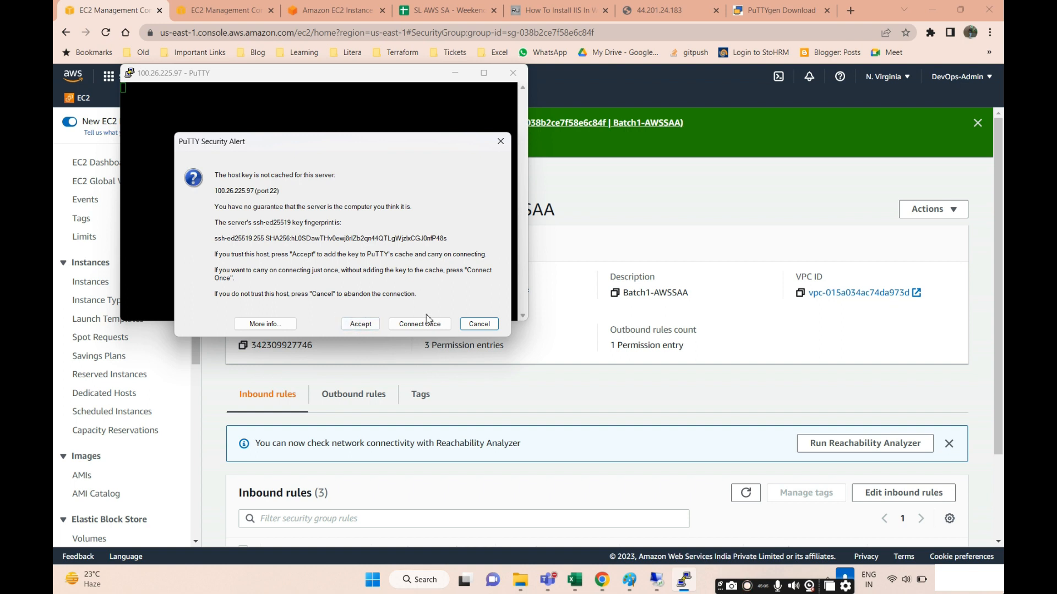
Step: Accept the server's host key, log in as ec2-user and maximize the terminal window
click(360, 325)
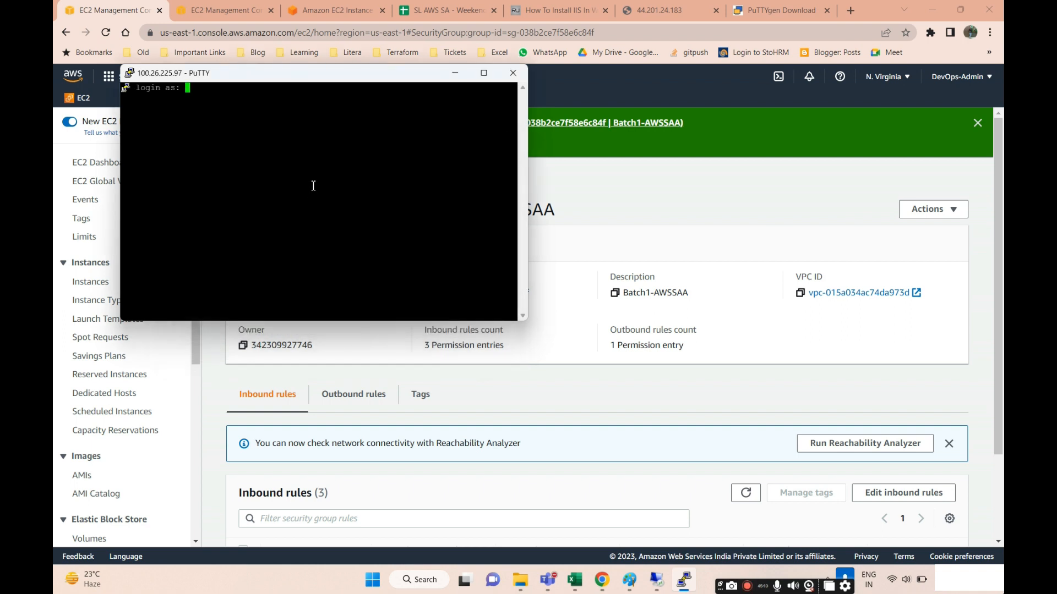
text(ec2-user)
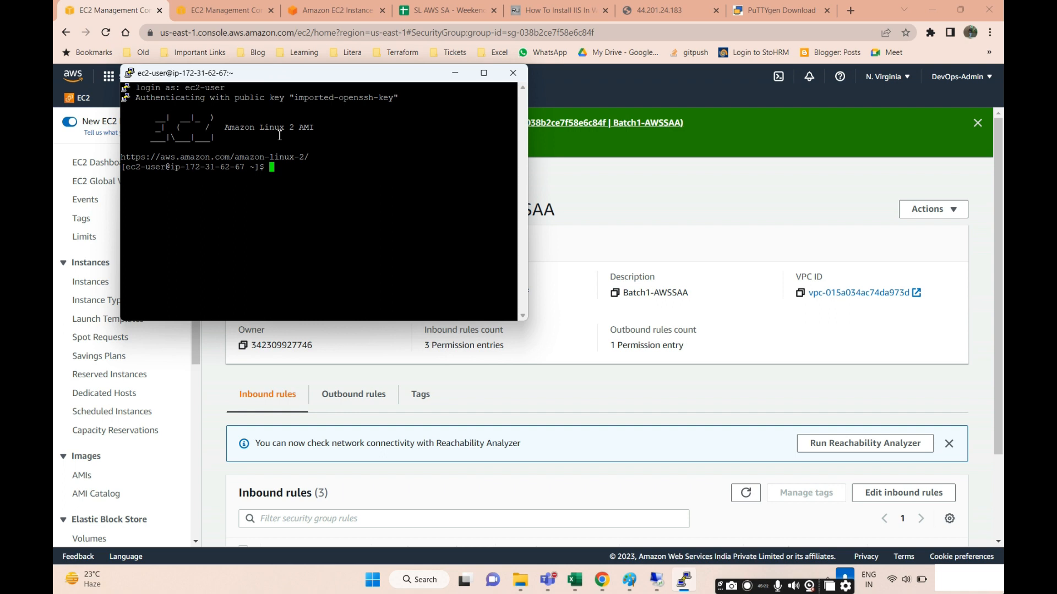
click(484, 73)
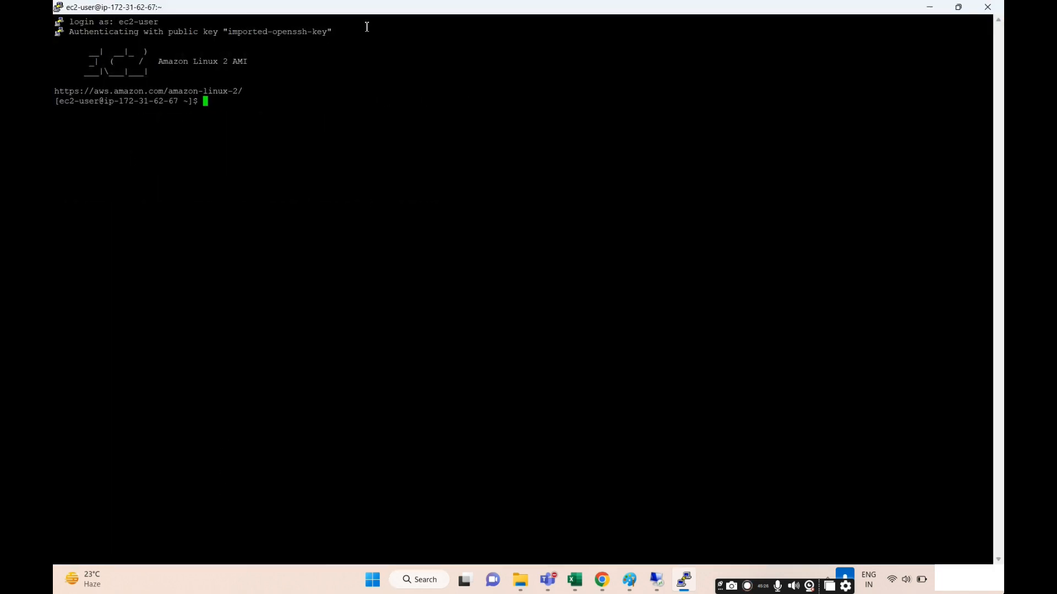
Step: Review the Linux web server commands in the Resources sheet and the website at 44.201.24.183 in the browser
key(alt+Tab)
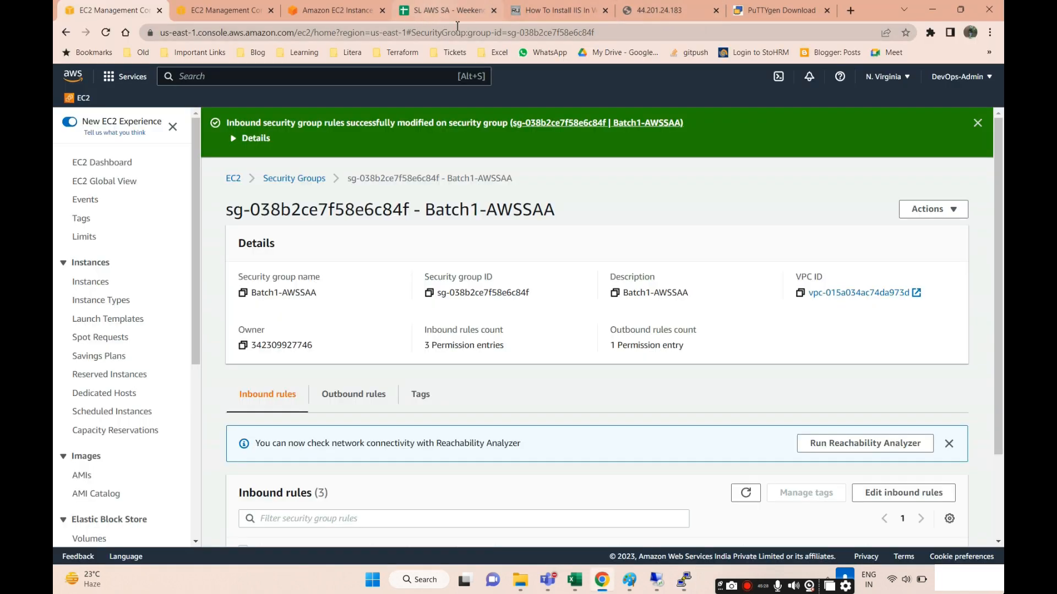
key(alt+Tab)
key(alt+Tab)
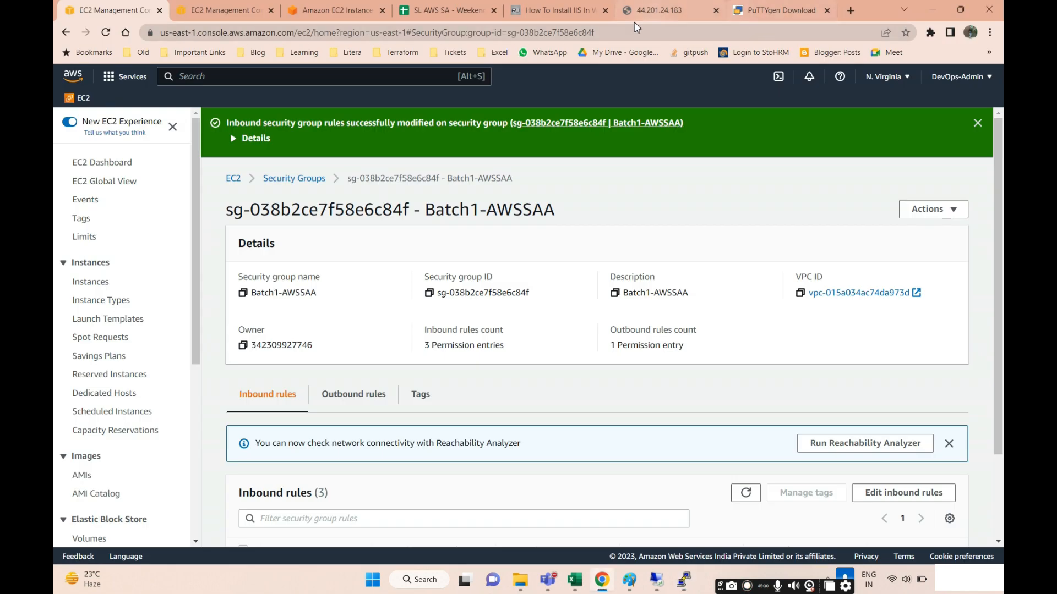
click(442, 12)
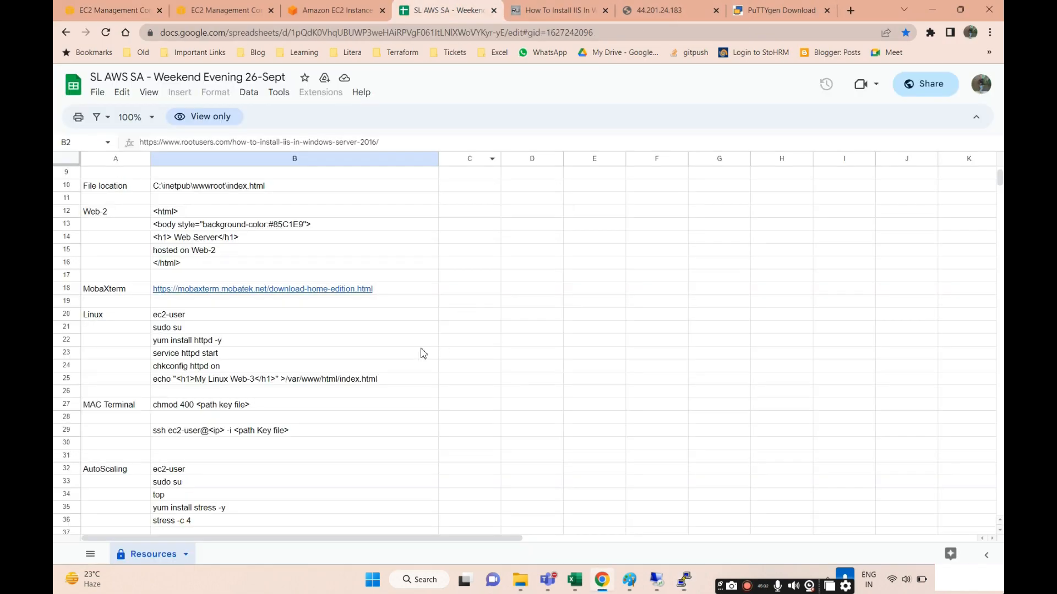
scroll(385, 353, down, 1)
scroll(363, 358, up, 1)
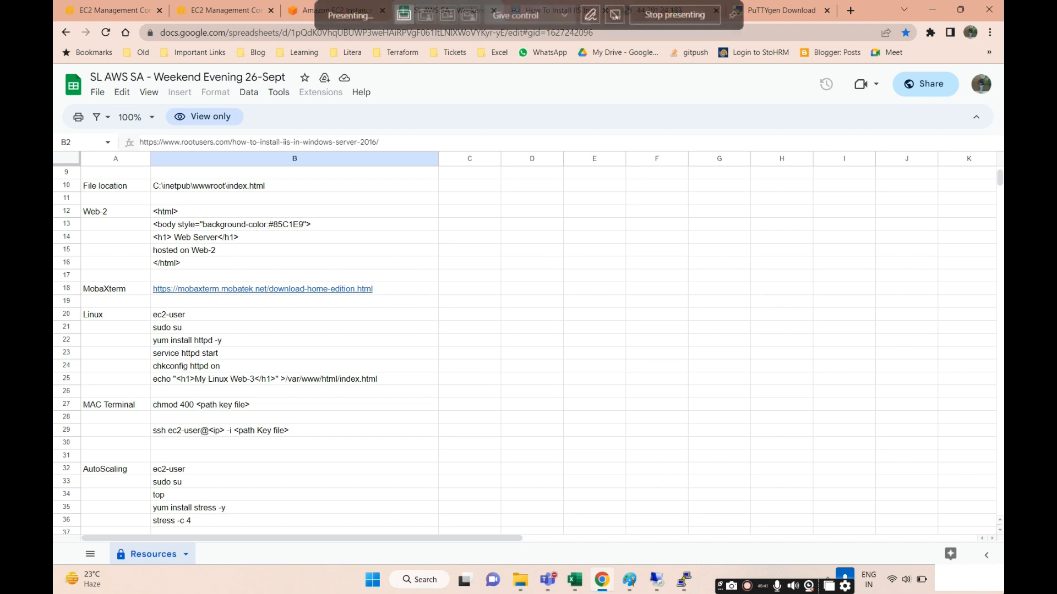
click(547, 276)
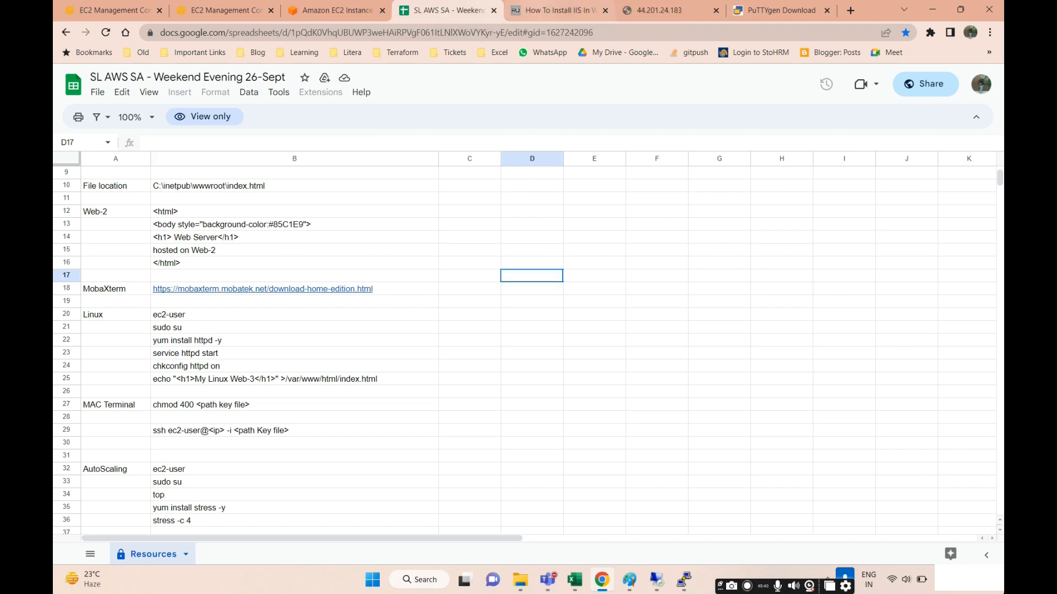
click(658, 10)
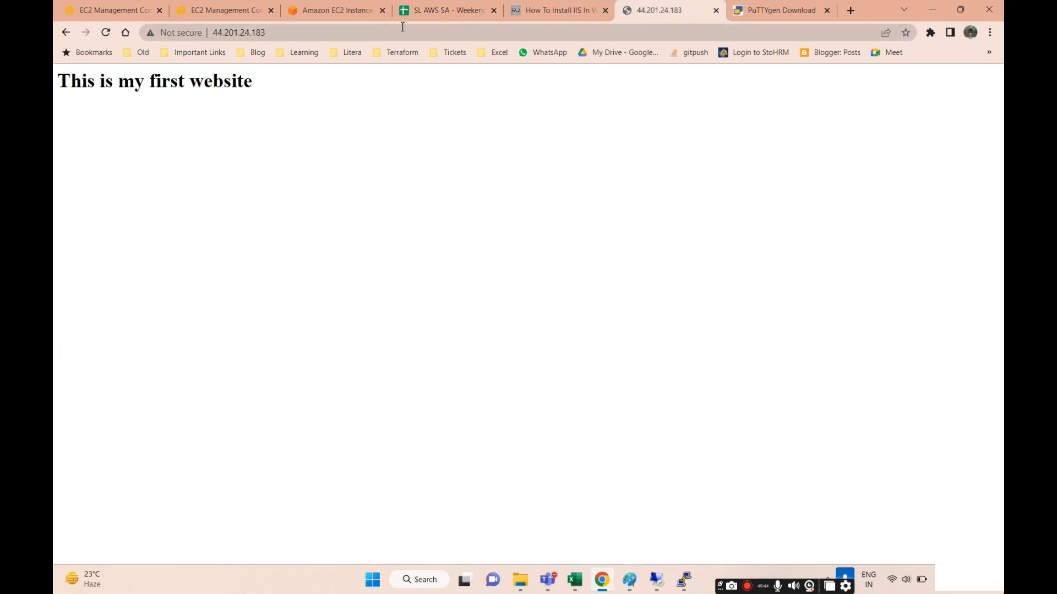
click(435, 10)
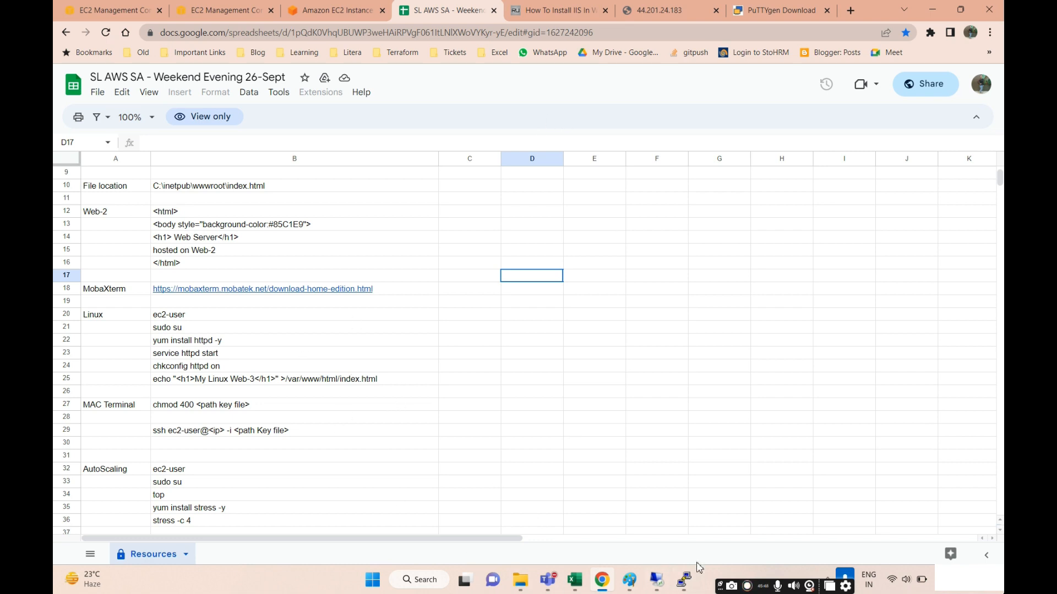
Step: Switch to the PuTTY session and update the instance's packages with sudo yum update -y
click(686, 589)
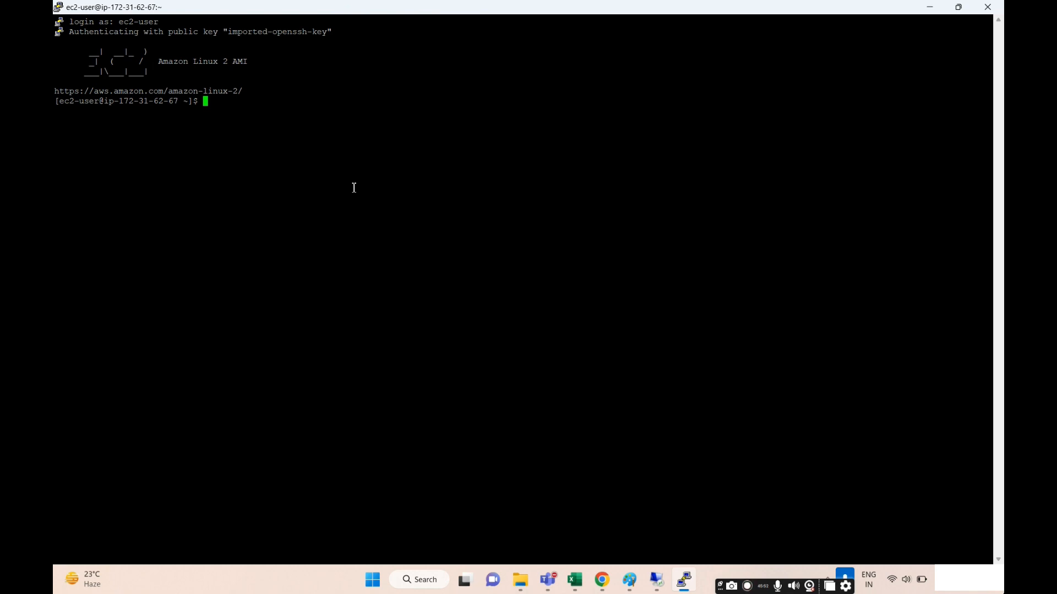
text(sudo yum,)
key(BackSpace)
text(update -y)
key(Return)
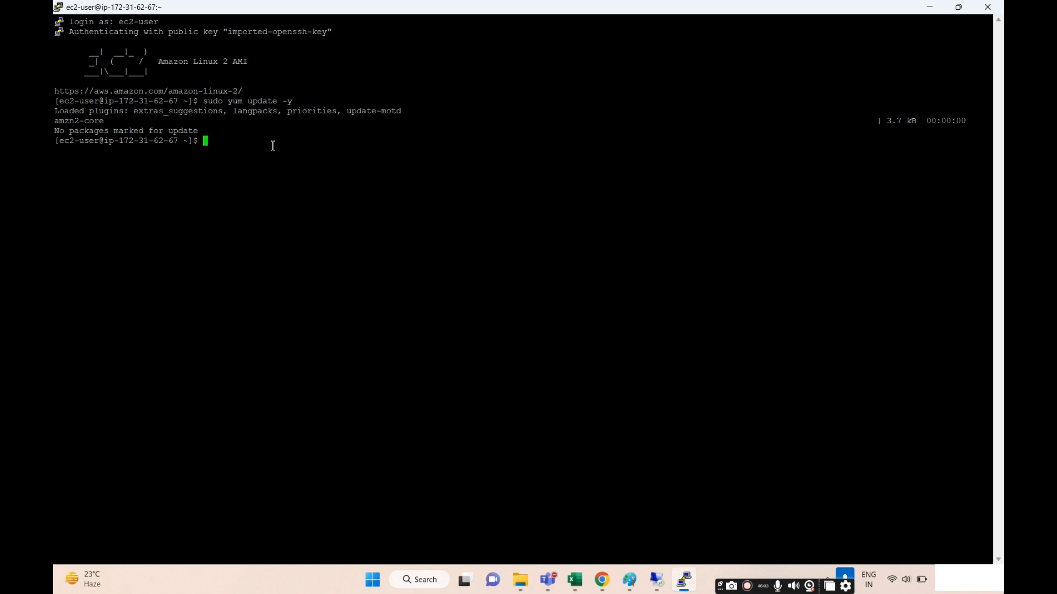
Step: Install the Apache web server with sudo yum install httpd and confirm the installation with y
text(sudo install httpd)
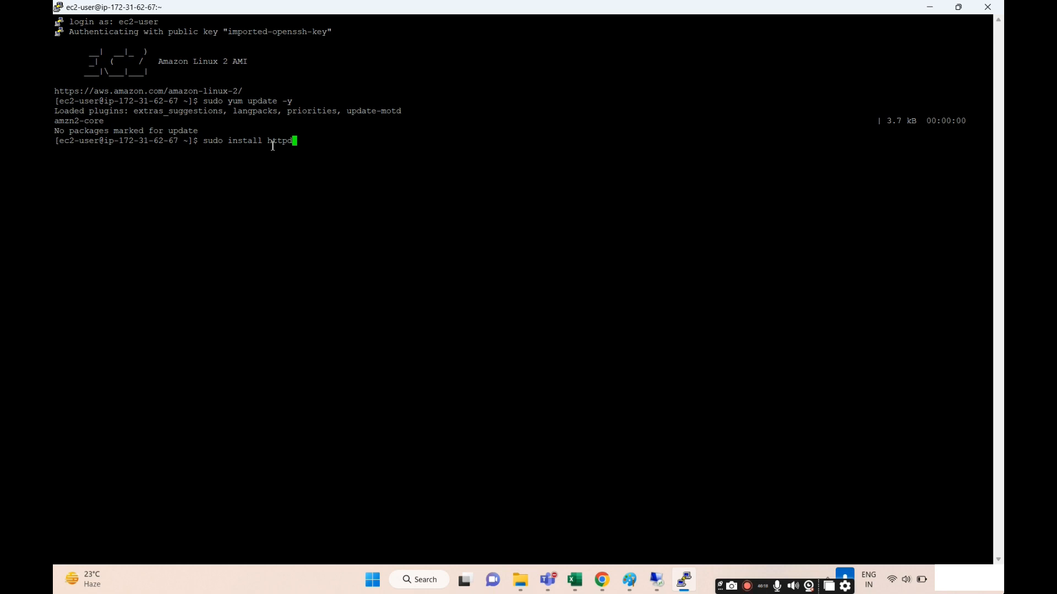
key(Left)
key(Left)
key(Left)
key(Left)
key(Left)
key(Left)
key(Left)
key(Left)
key(Left)
key(Left)
key(Left)
key(Left)
key(Left)
key(Left)
key(Left)
key(Left)
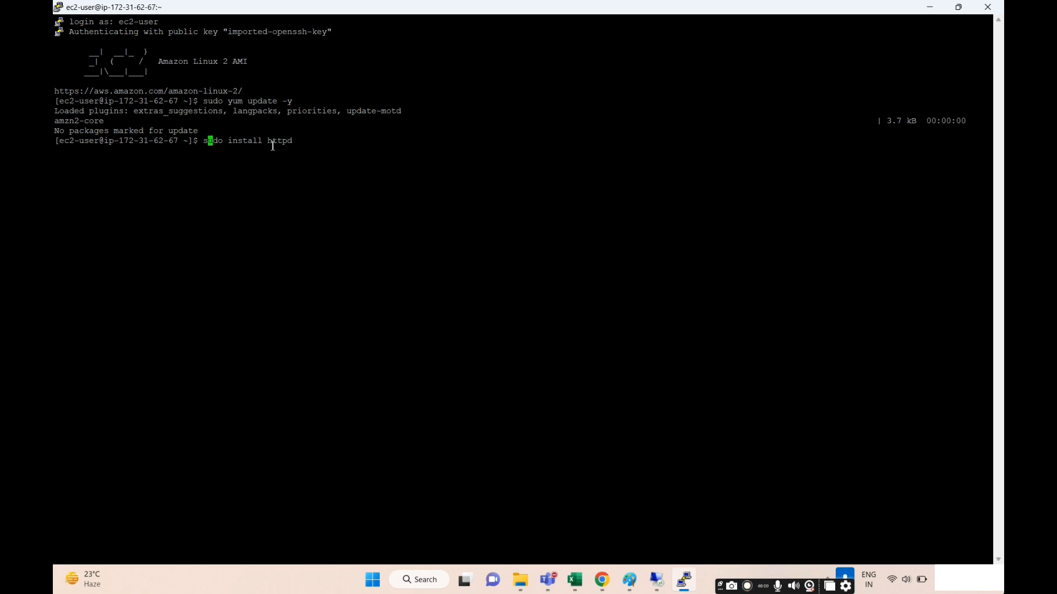
key(Right)
key(Right)
key(Right)
text(yum)
key(Right)
key(Right)
key(Right)
key(Right)
key(Right)
key(Right)
key(Right)
key(Right)
key(Right)
key(Right)
key(Right)
key(Right)
key(Right)
key(Right)
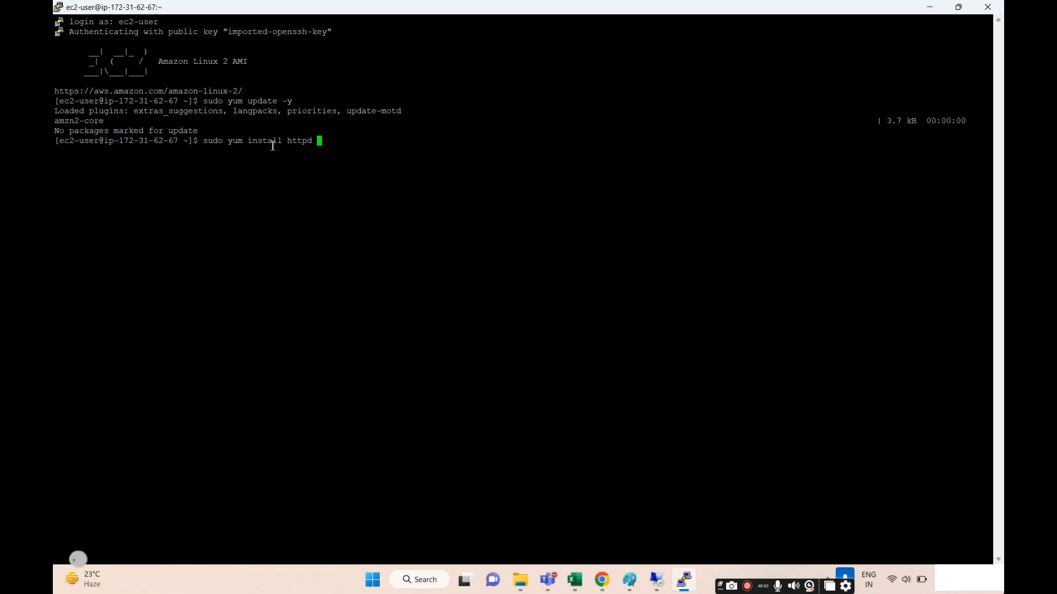
key(Return)
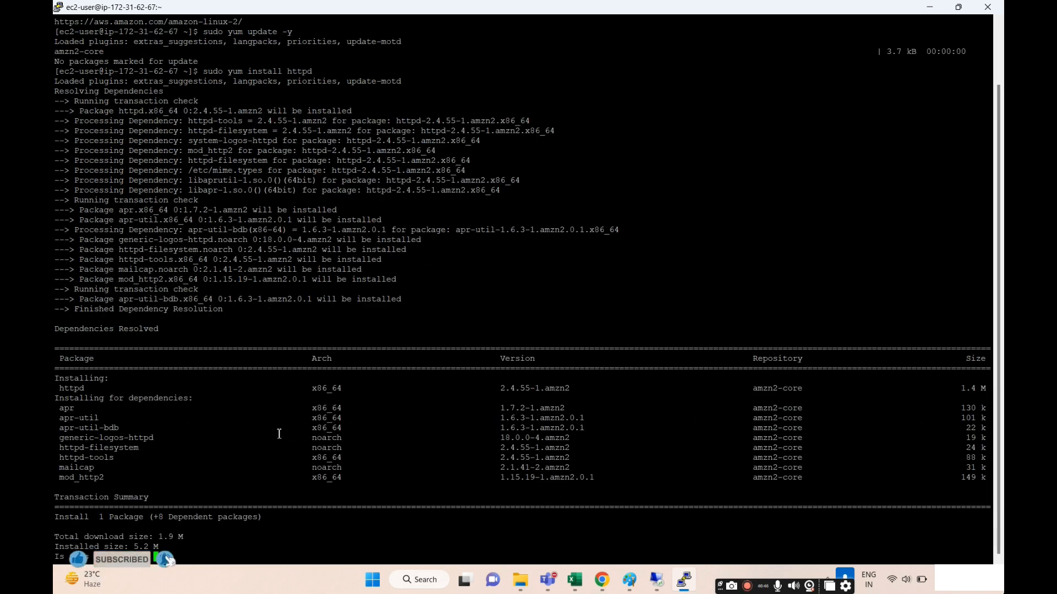
text(y)
key(Return)
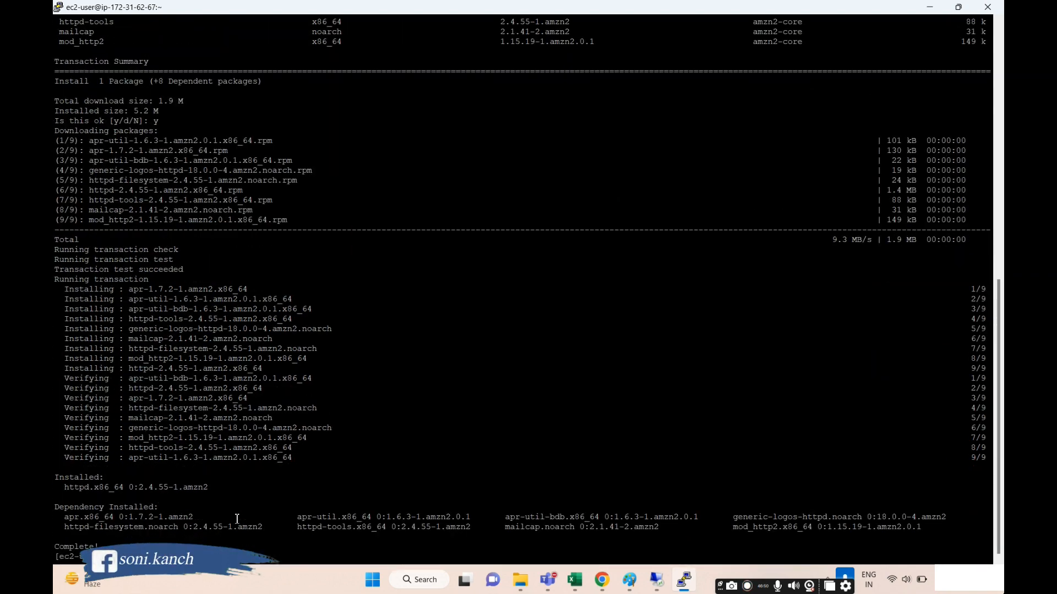
drag(205, 557, 66, 18)
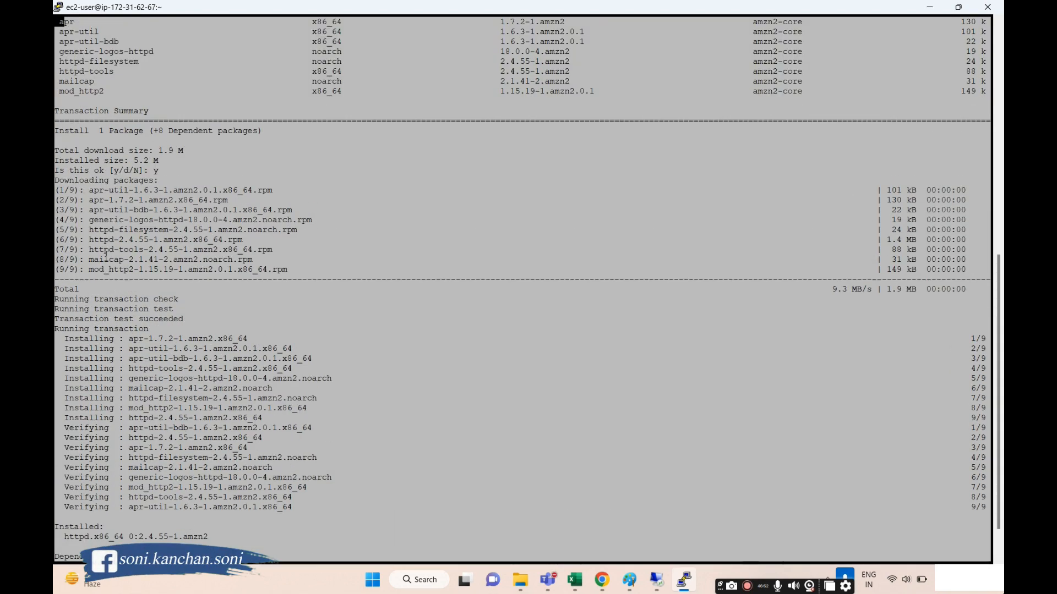
click(262, 440)
scroll(511, 440, down, 1)
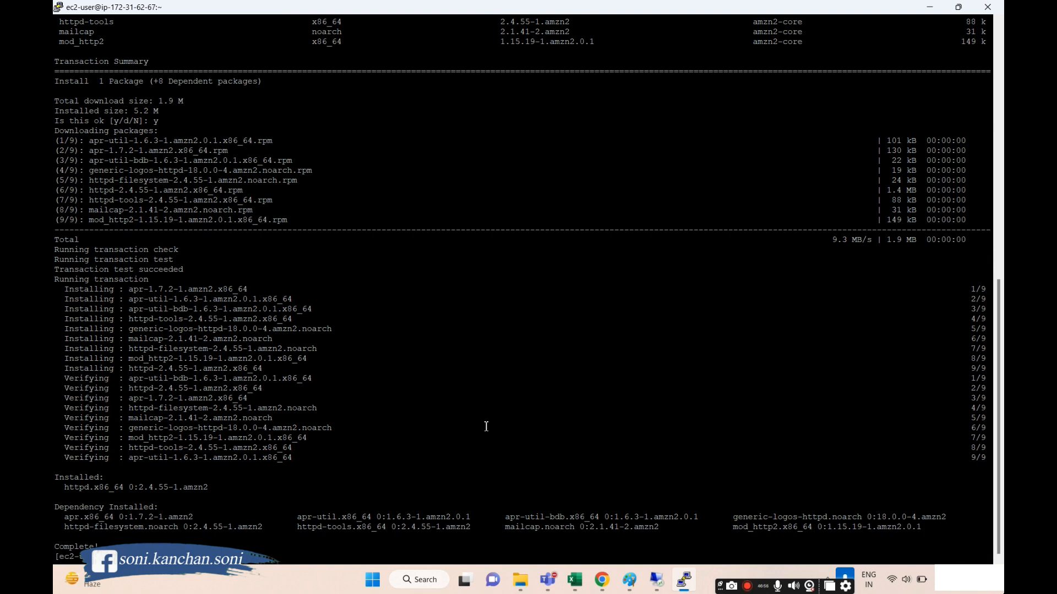
Step: Begin a service command at the prompt with sudo systemctl
text(sudo systemc)
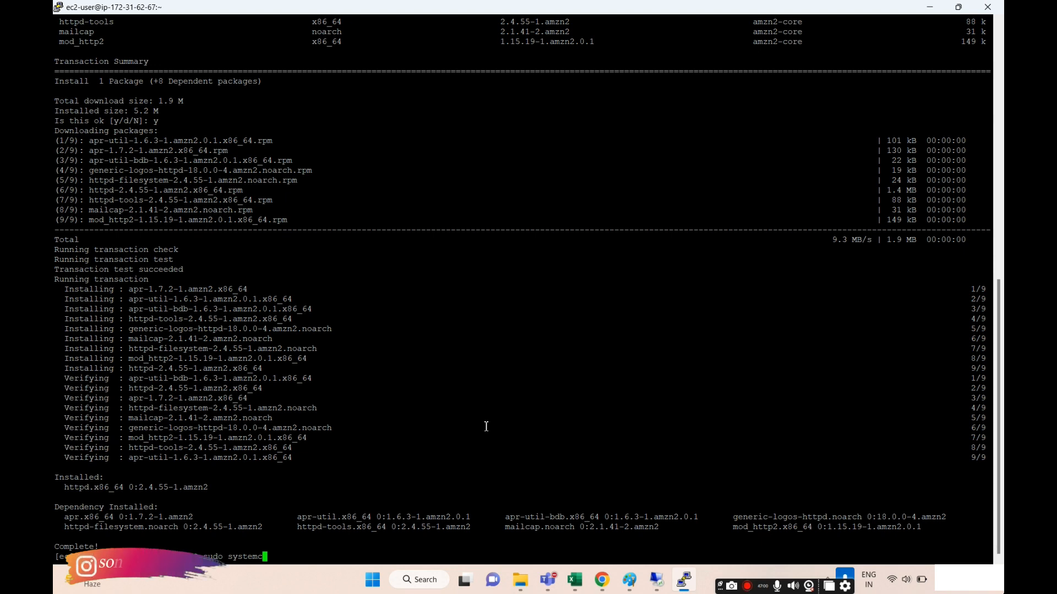
text(tl)
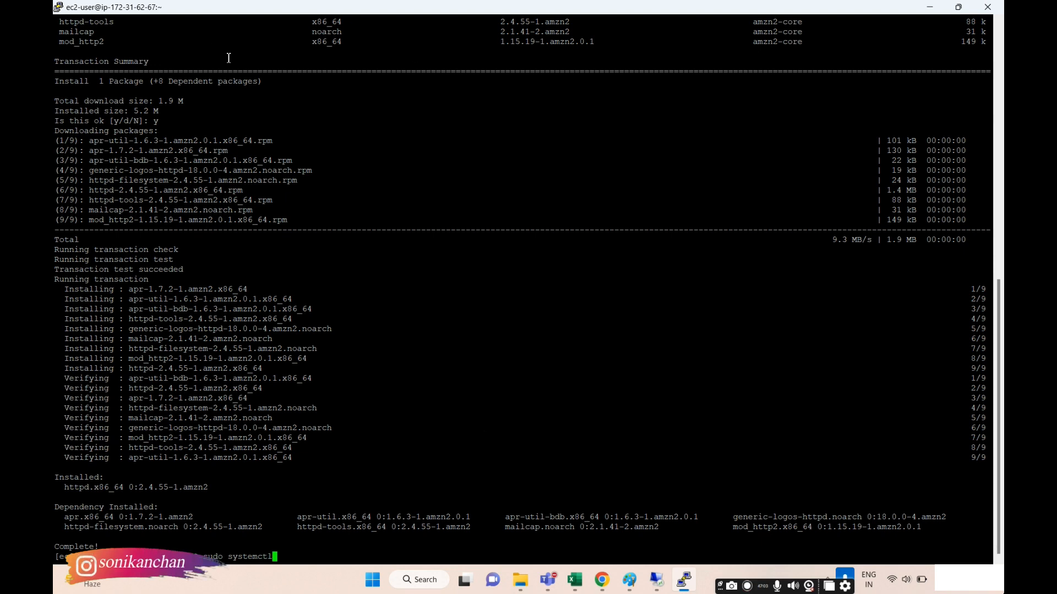
Step: Change the PuTTY session's terminal font size to 16 in the Appearance settings and apply it
right_click(216, 15)
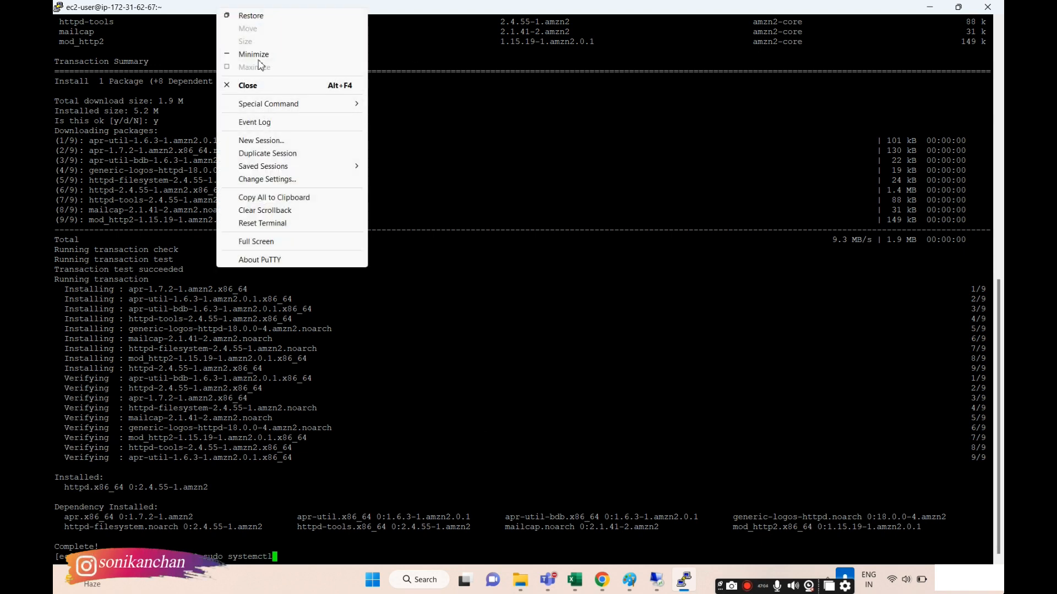
click(267, 180)
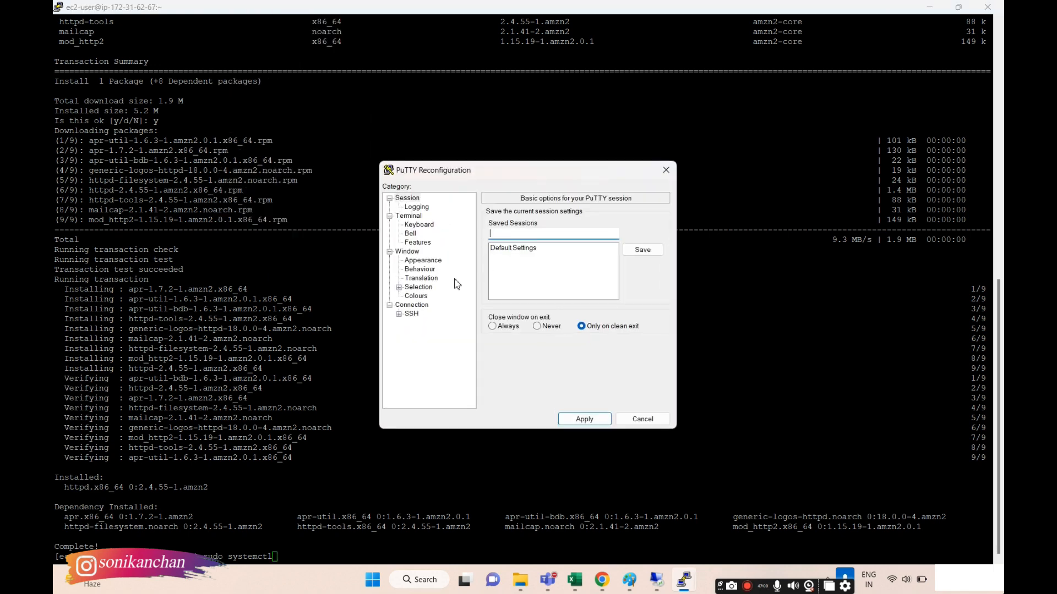
click(425, 260)
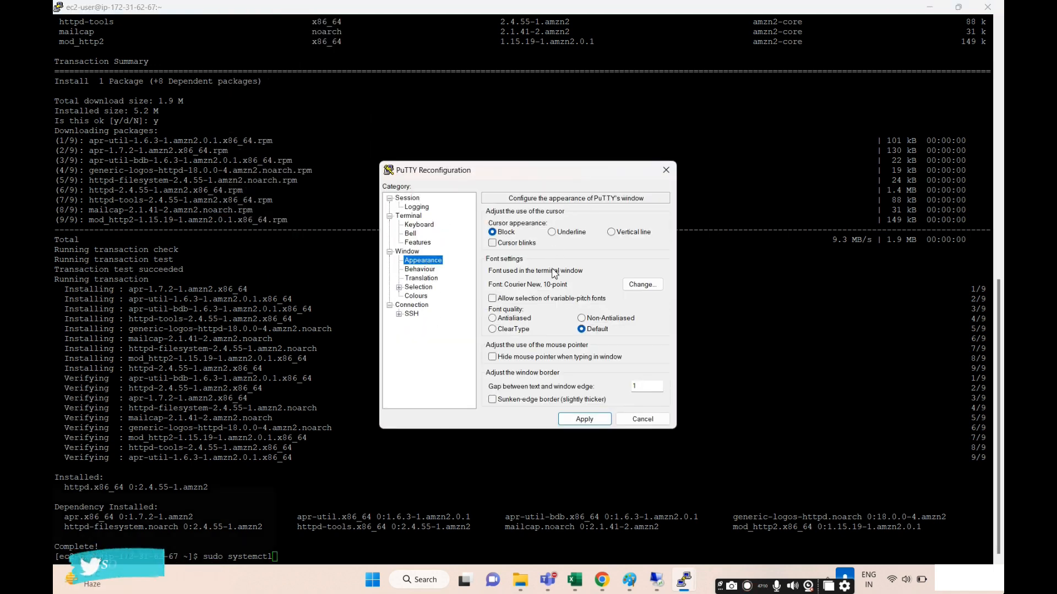
click(418, 269)
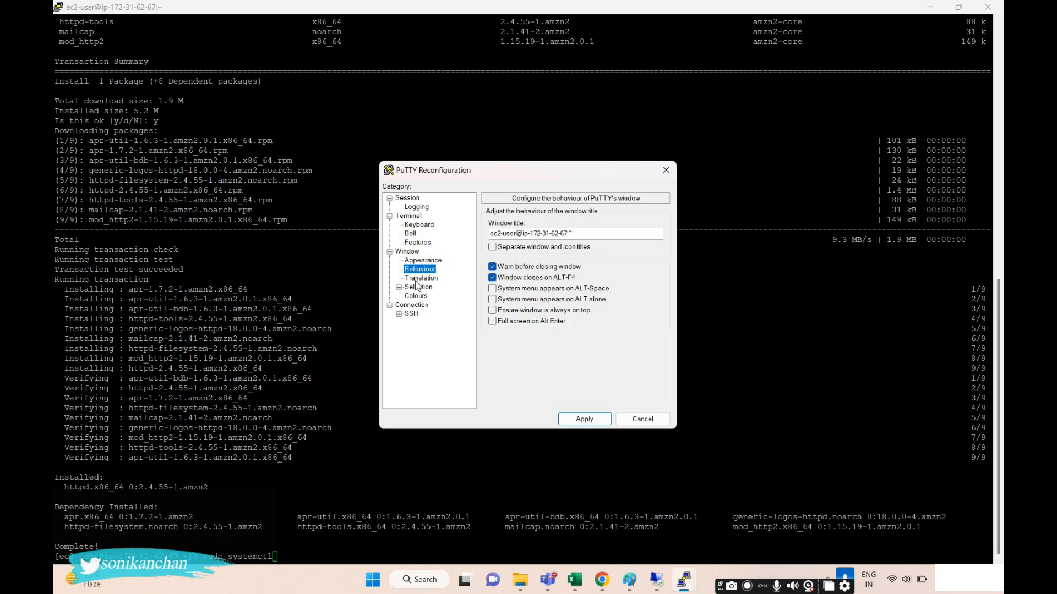
click(419, 278)
click(421, 260)
click(641, 288)
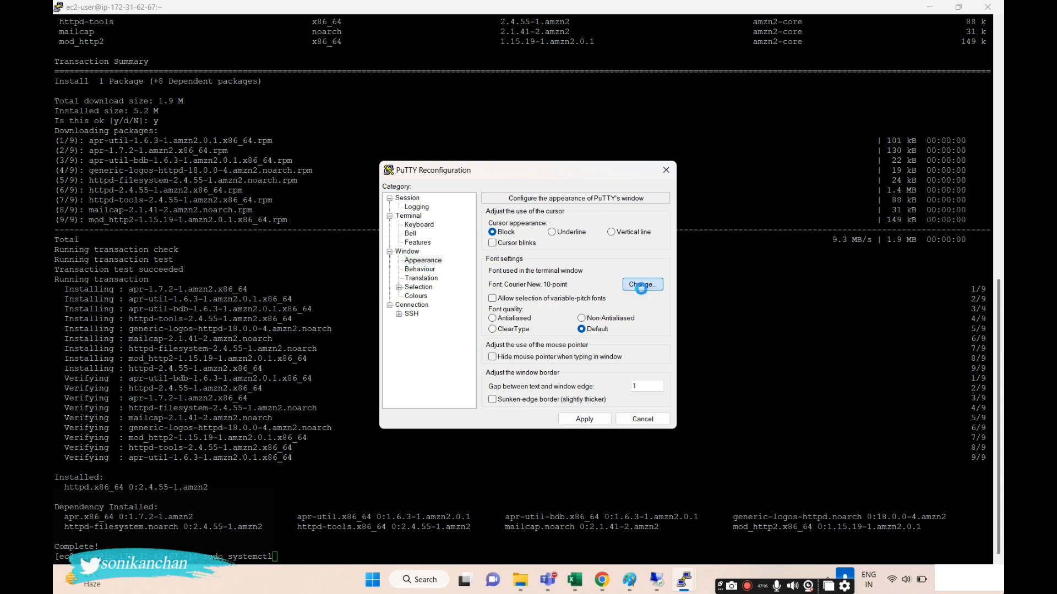
click(602, 344)
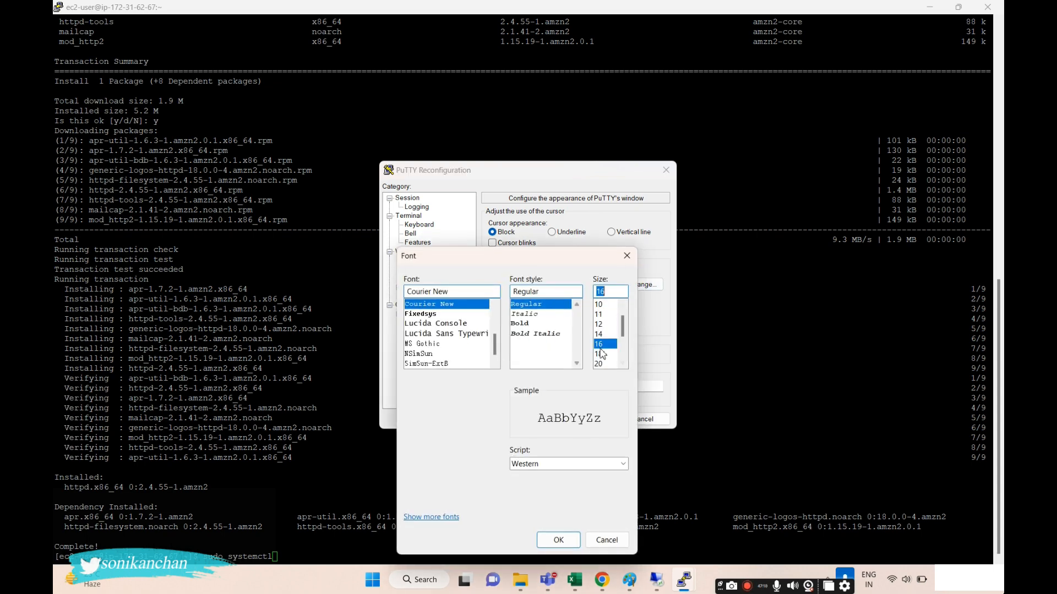
click(559, 539)
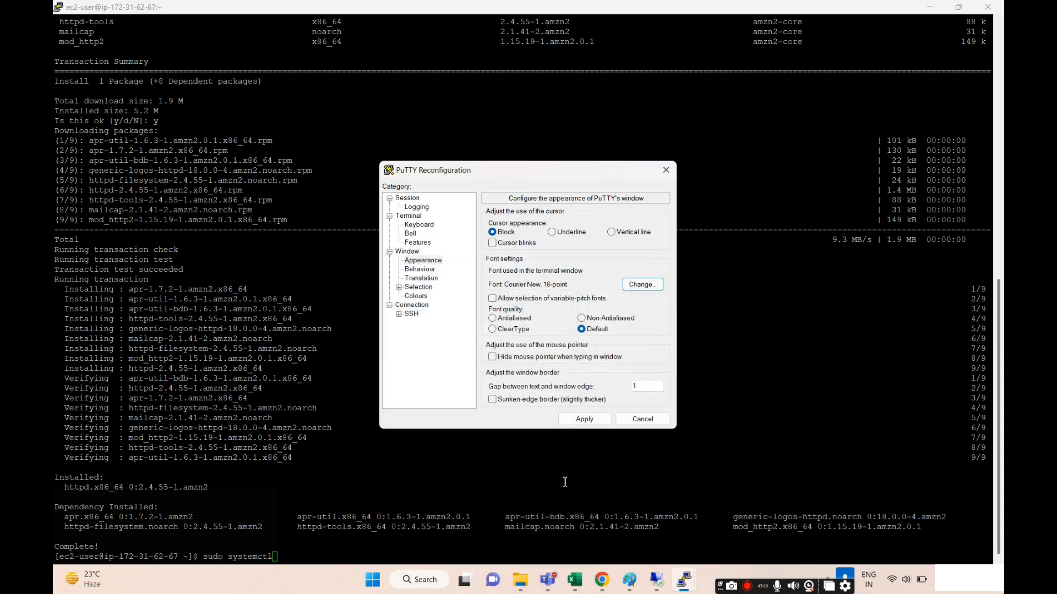
click(579, 420)
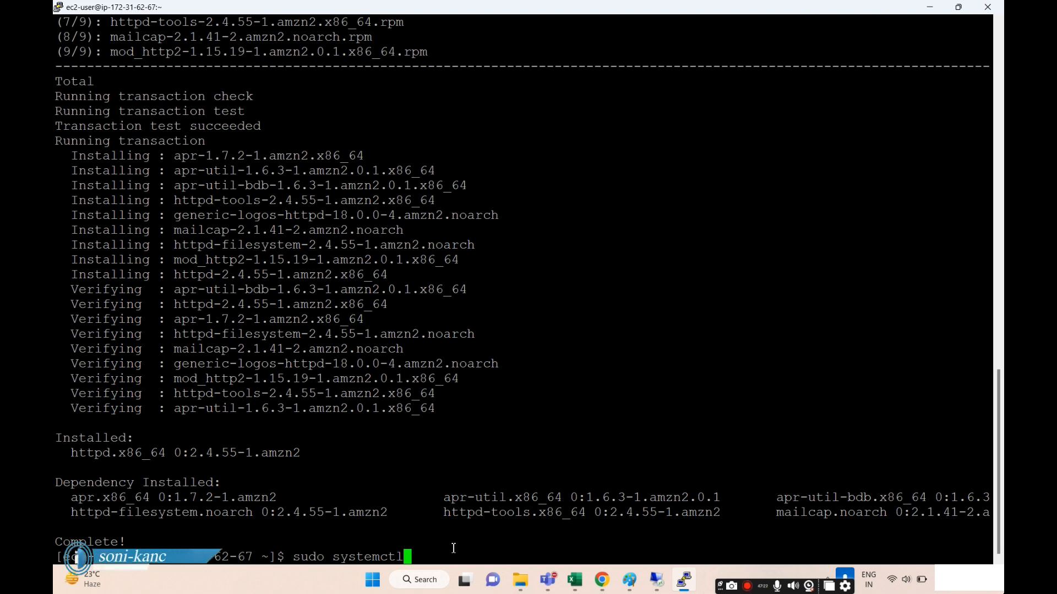
Step: Try to check the web server's status by completing the command as sudo systemctl status httpd.s
text(st)
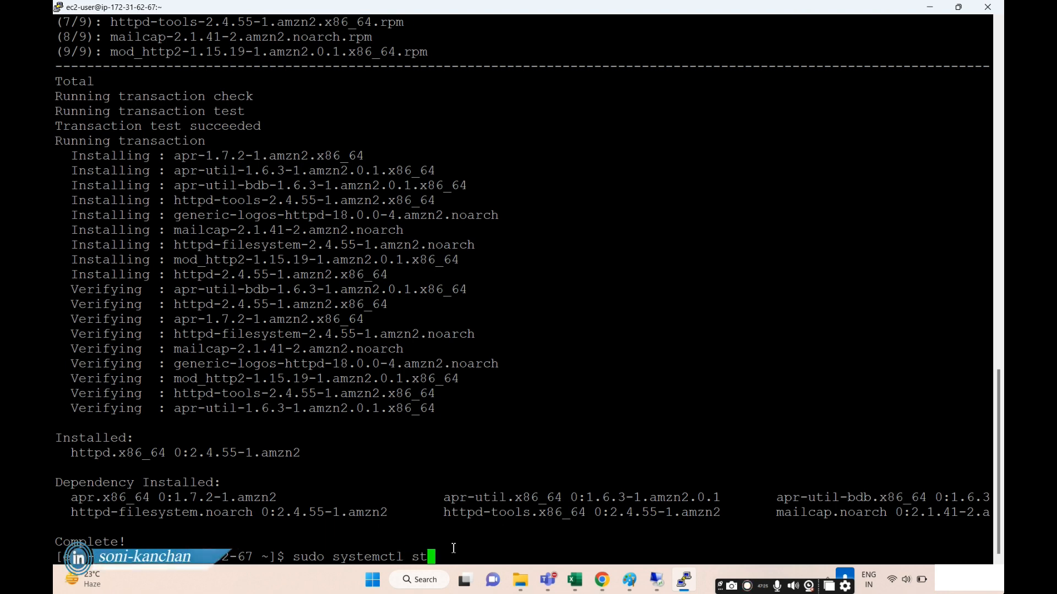
text(atus httpd.s)
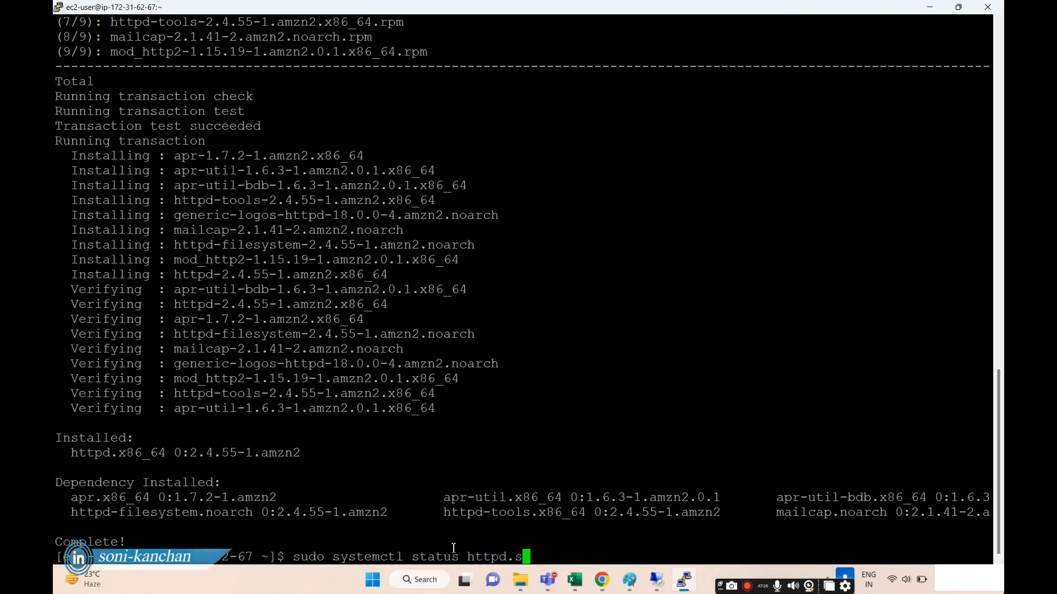
key(Return)
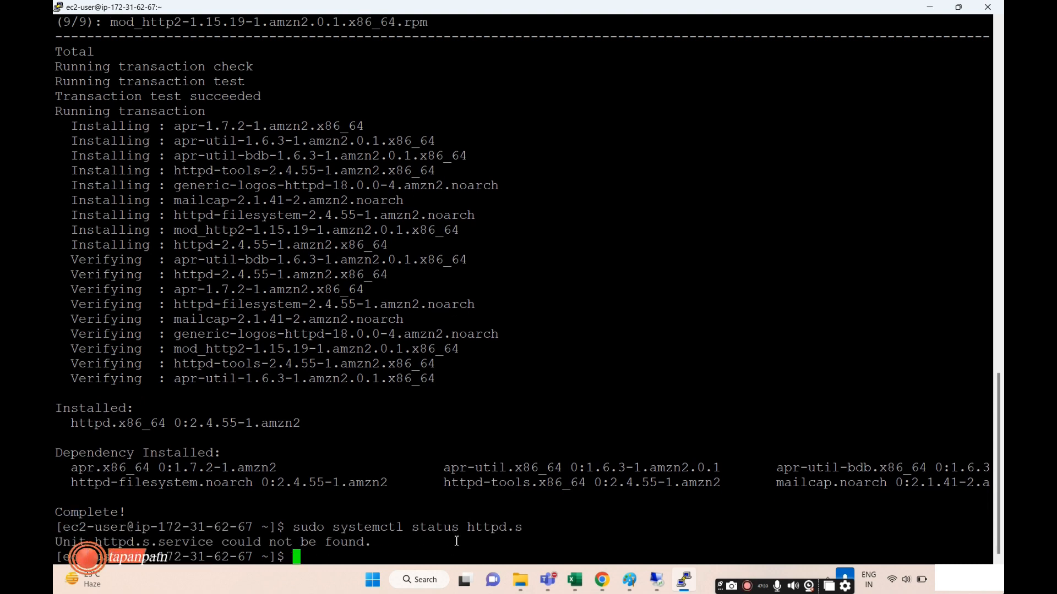
Step: Correct the recalled command to sudo systemctl status httpd, run it and examine the service's active state
key(Up)
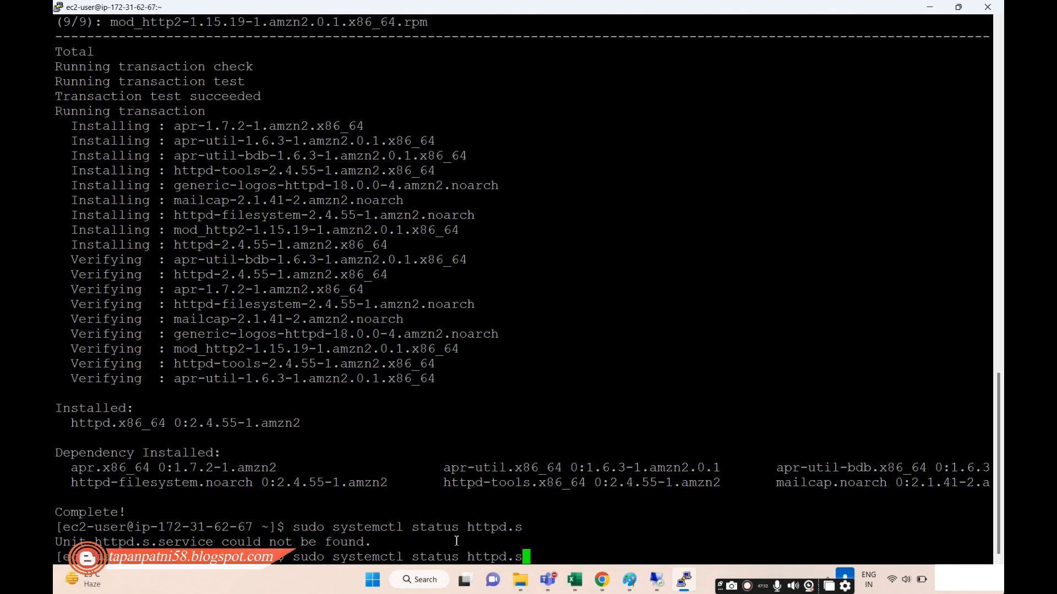
key(BackSpace)
key(BackSpace)
key(Return)
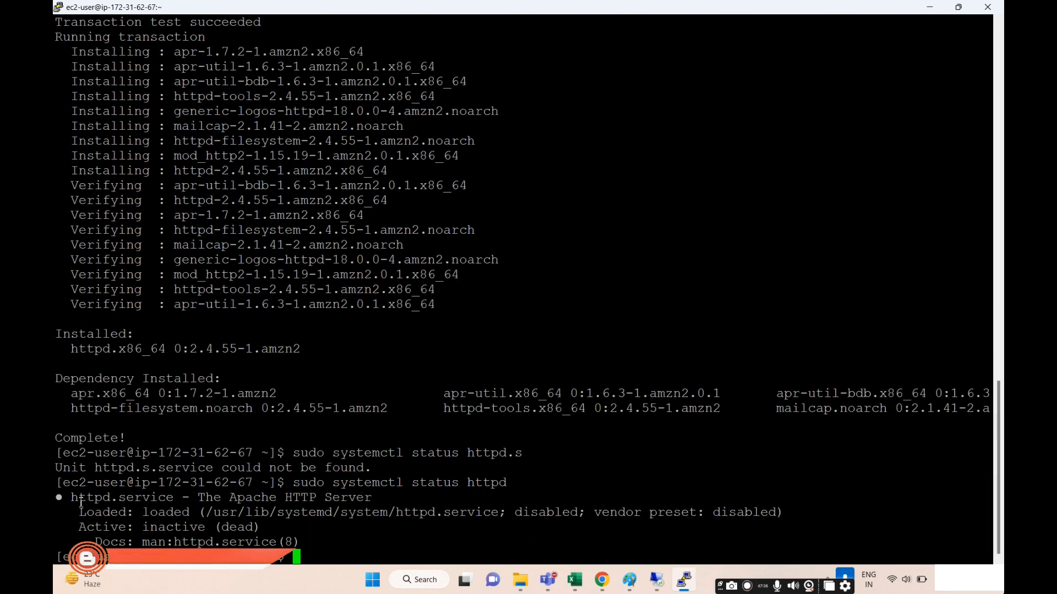
drag(140, 531, 371, 524)
click(371, 525)
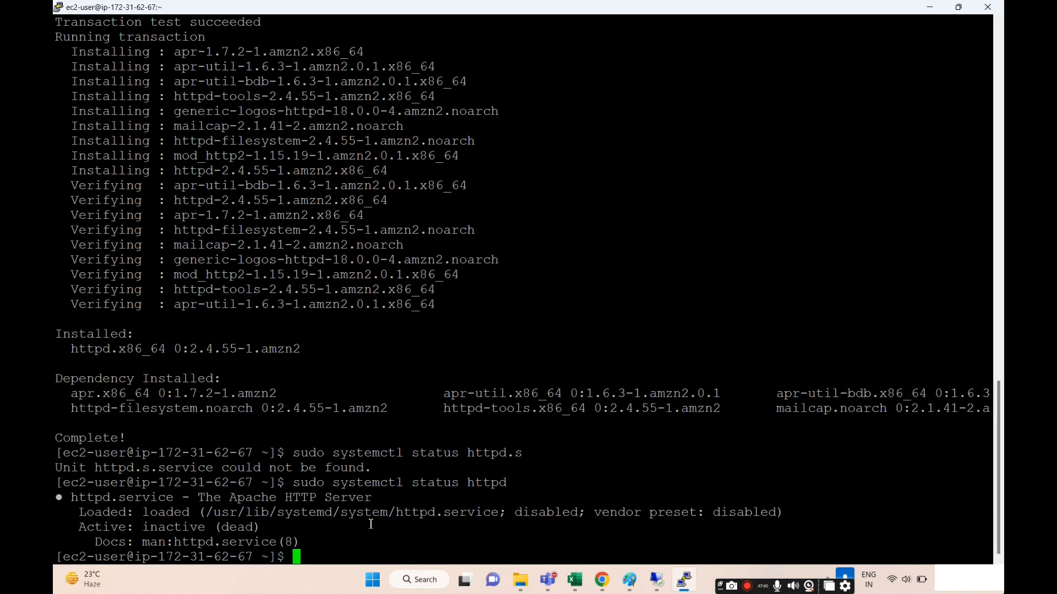
Step: Edit the recalled status command and start the Apache service with sudo systemctl start httpd
key(Up)
key(Left)
key(Left)
key(Left)
key(Left)
key(Left)
key(Left)
key(Left)
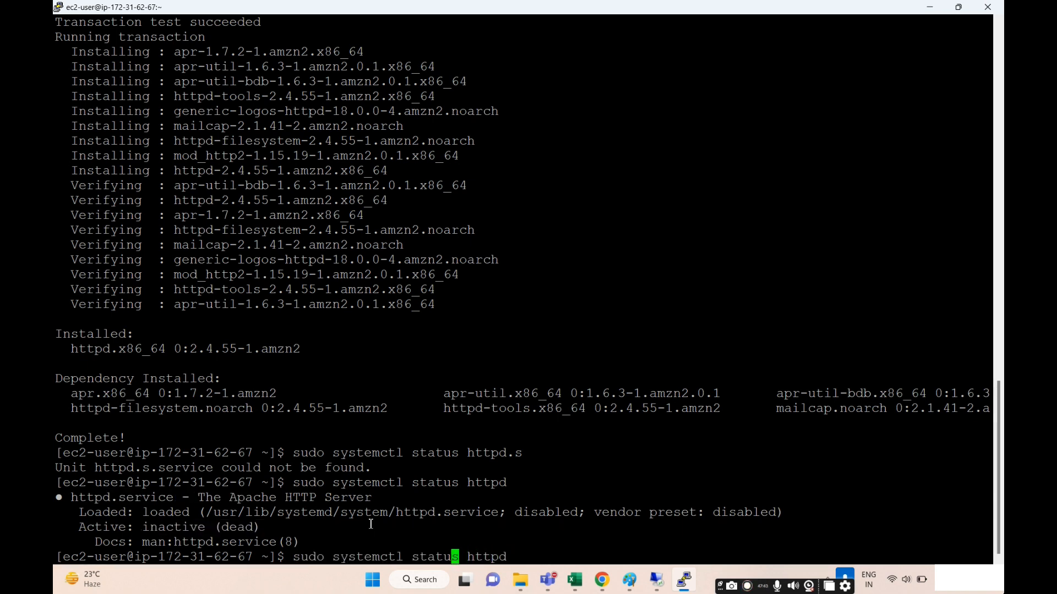
key(BackSpace)
key(BackSpace)
key(Delete)
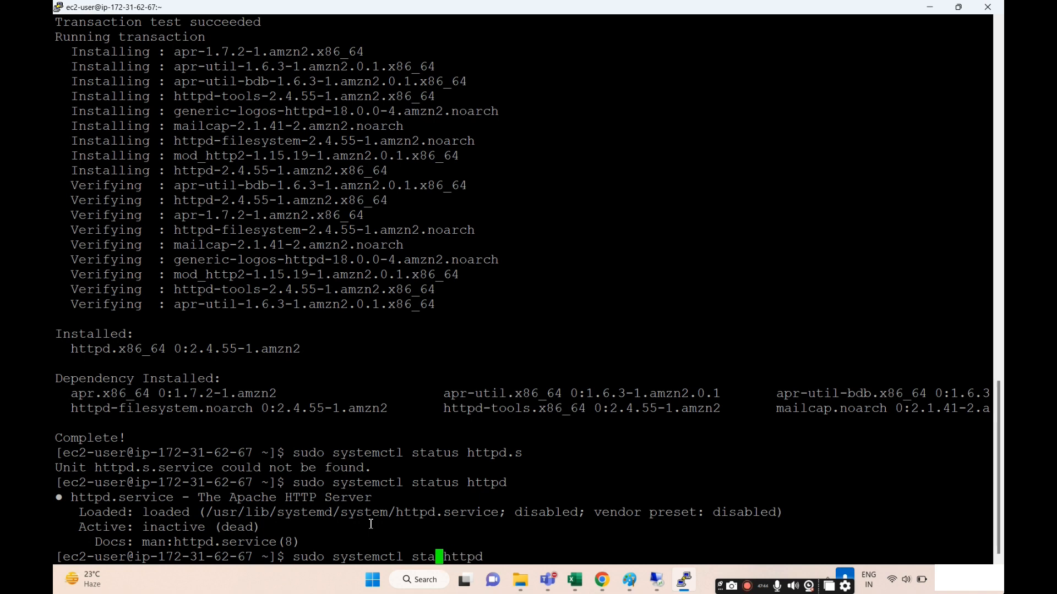
text(rt)
key(Return)
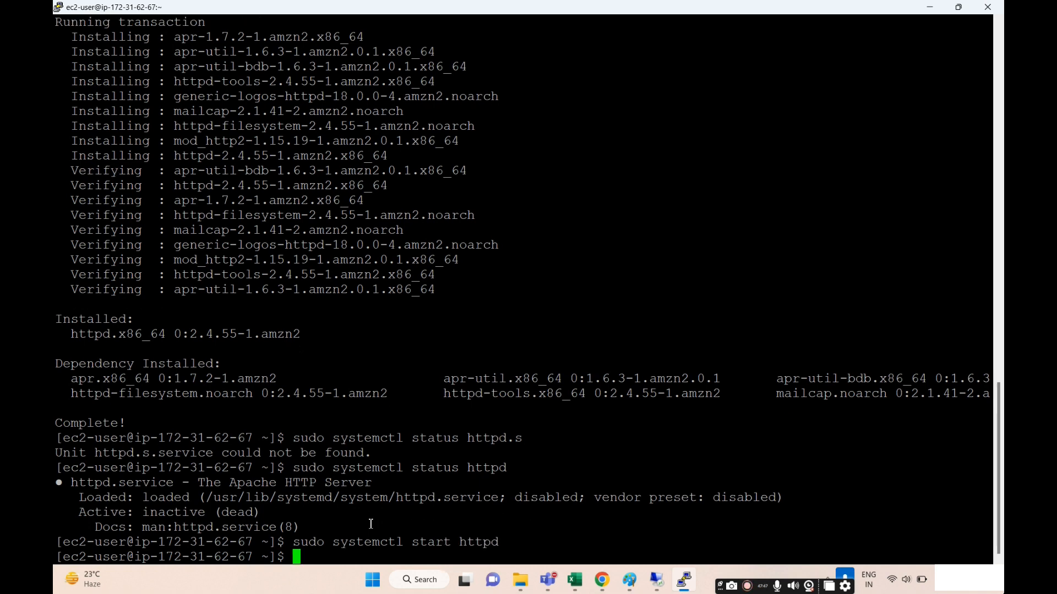
Step: Run sudo systemctl status httpd again and examine the service's details
key(Up)
key(Up)
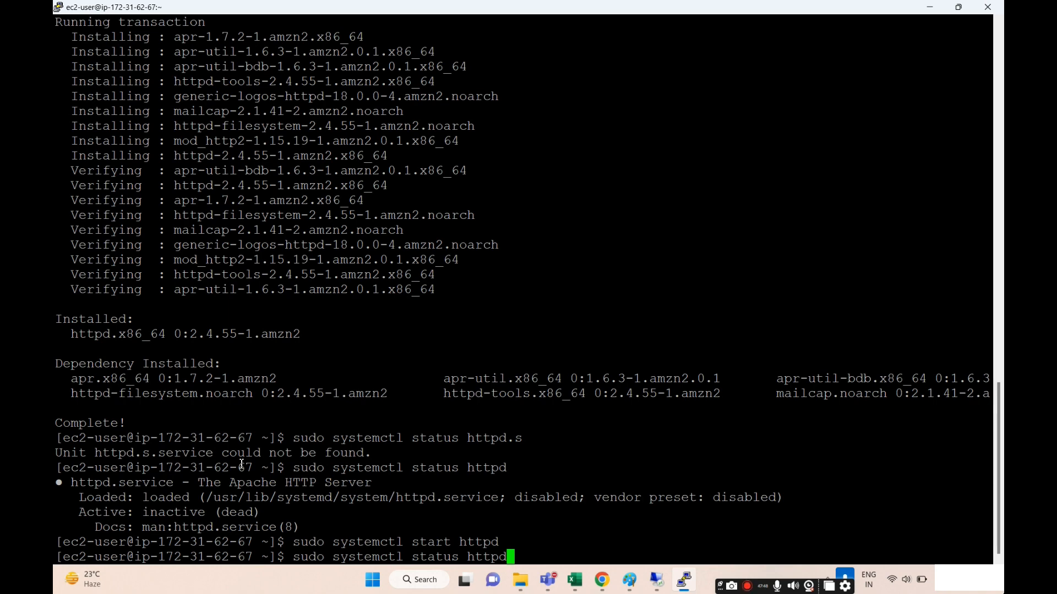
key(Return)
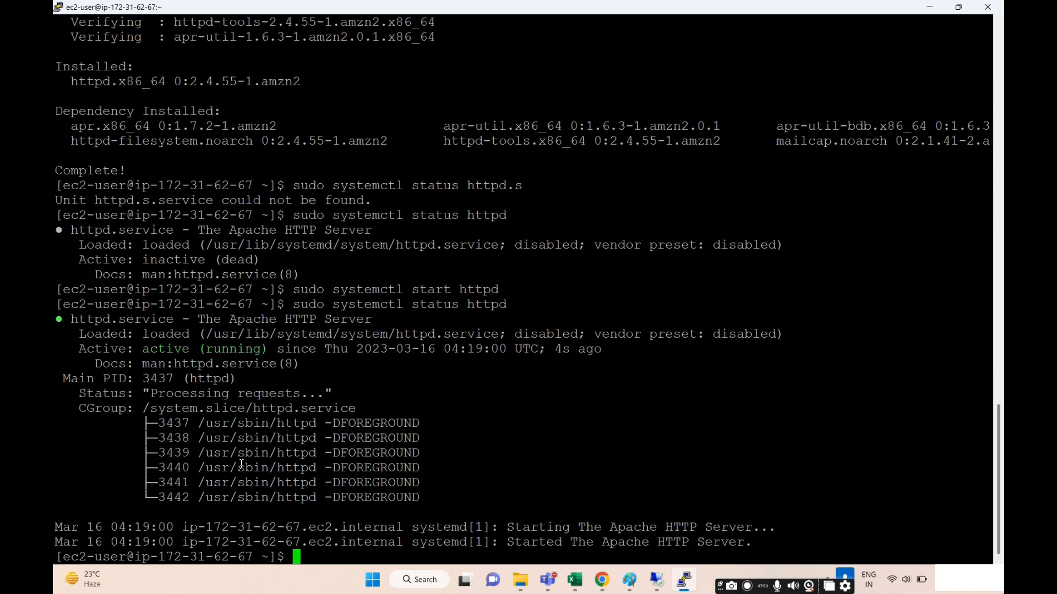
drag(82, 335, 347, 489)
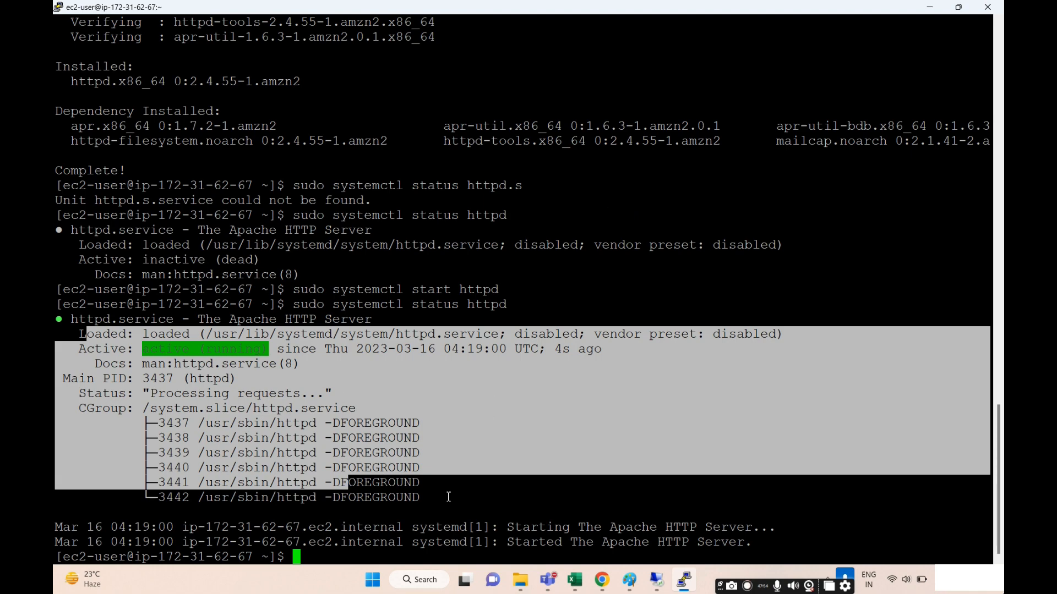
Step: Switch to the EC2 console in Chrome, list the running instances and copy the Linux instance's public IPv4 address
click(929, 9)
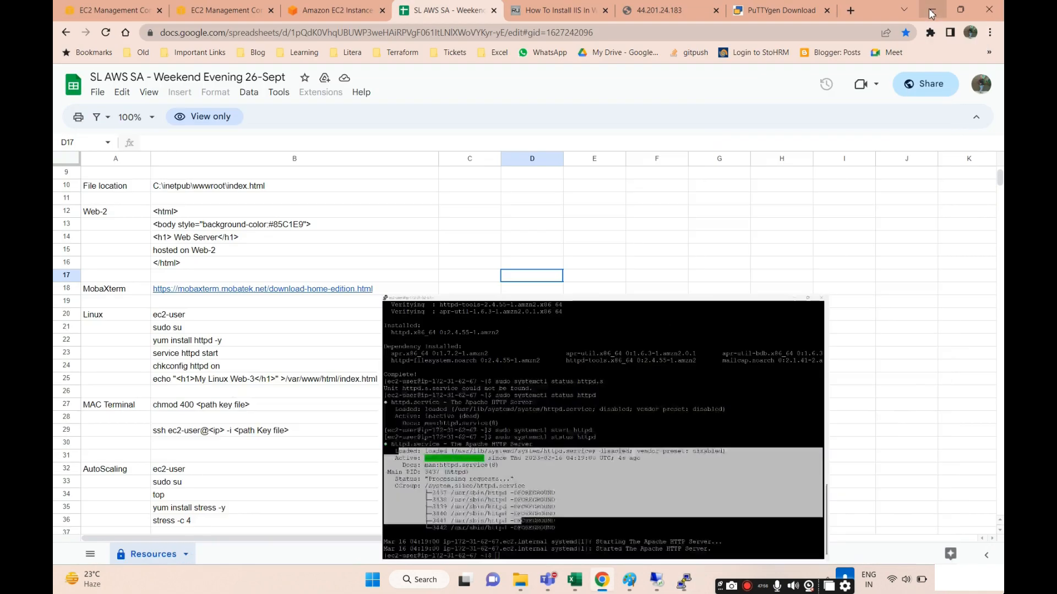
click(187, 12)
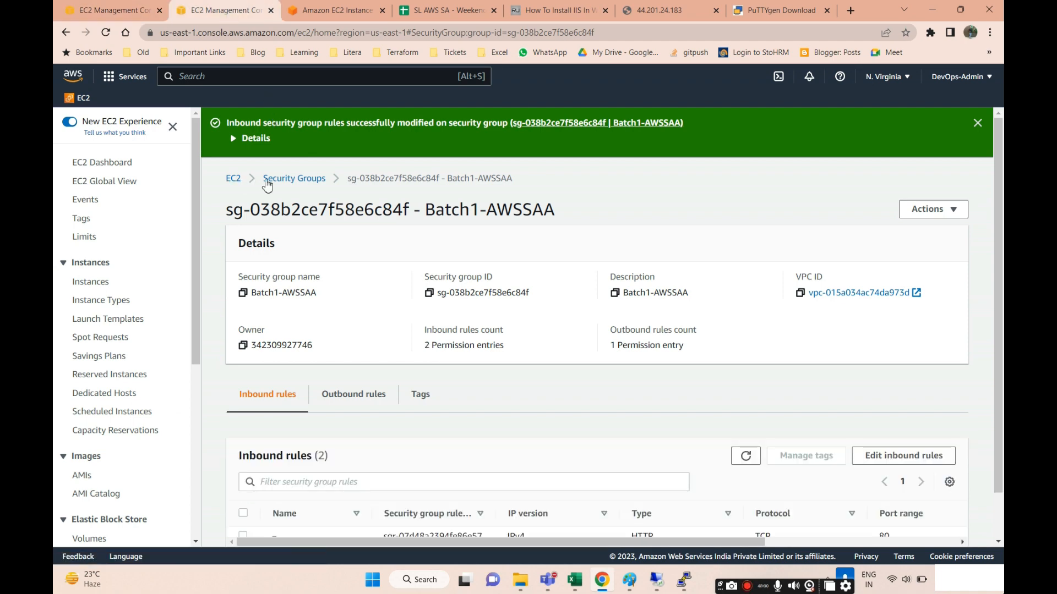
click(233, 179)
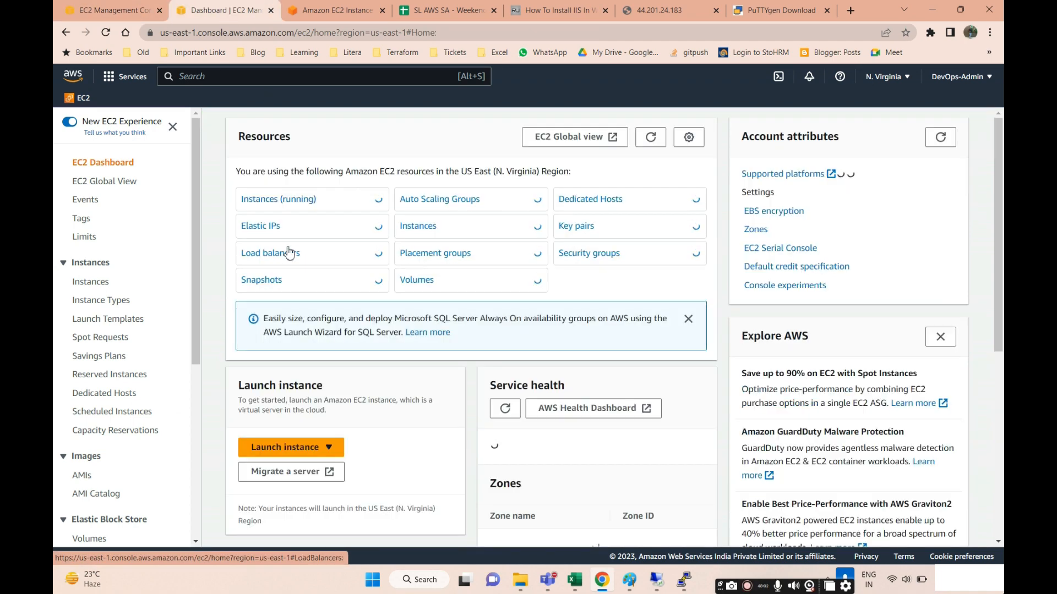
click(281, 201)
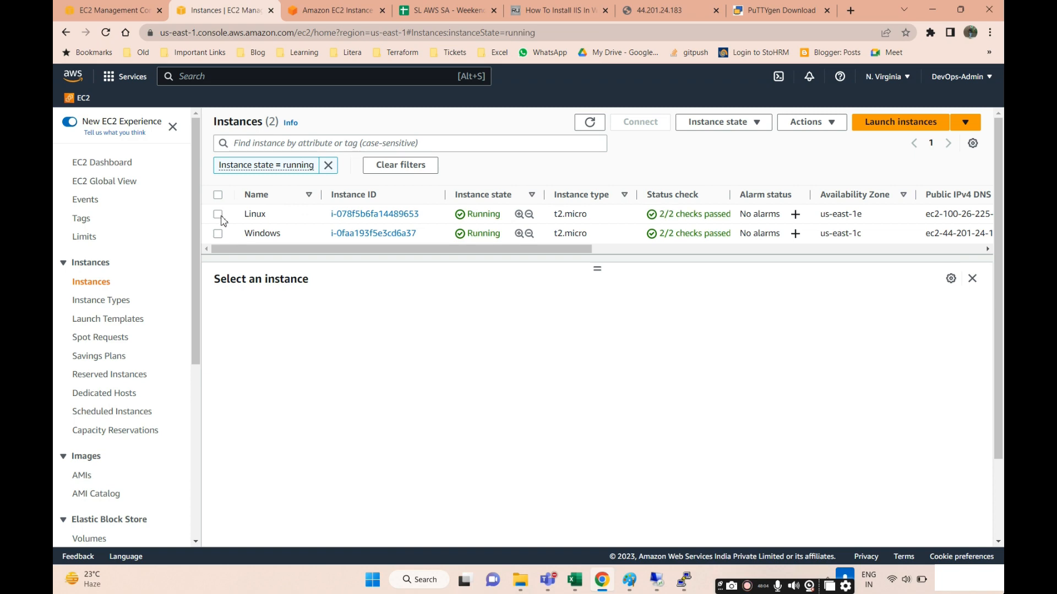
click(218, 214)
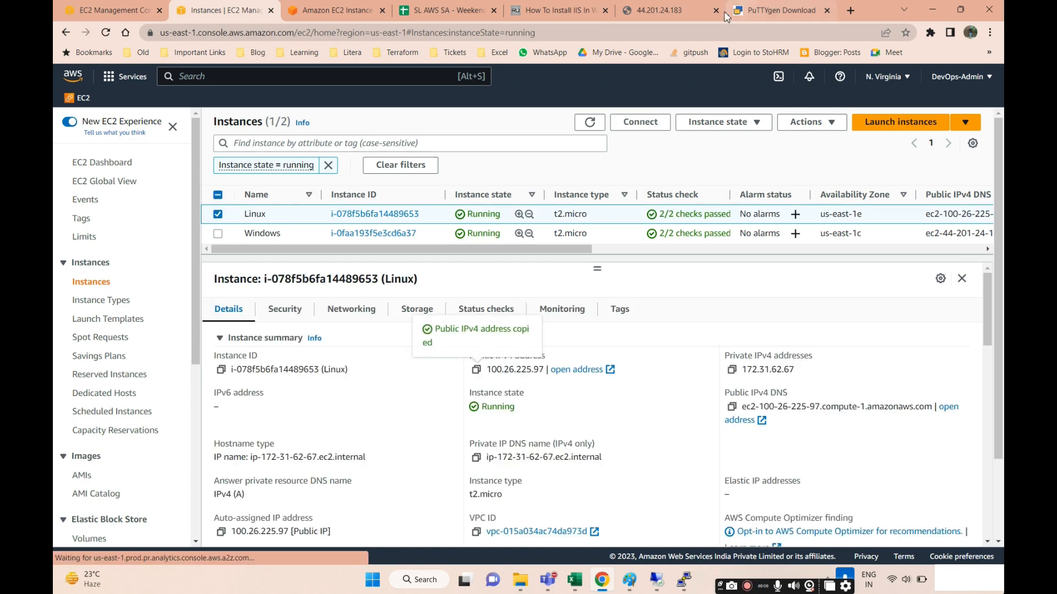
Step: Close the PuTTYgen download and IIS installation pages and load 100.26.225.97 in a new browser tab
click(661, 10)
click(812, 14)
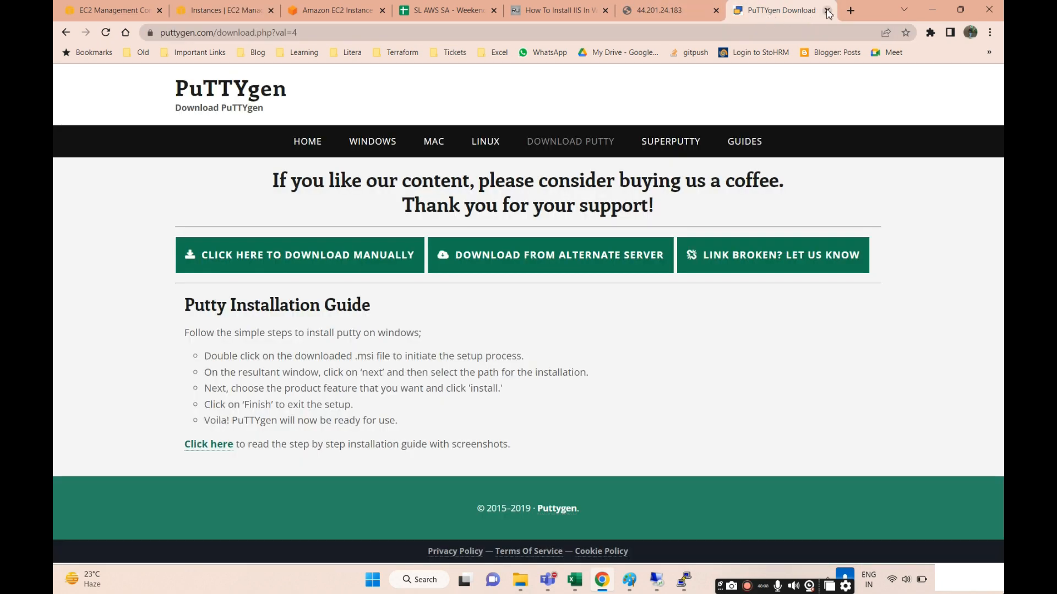
click(827, 9)
click(848, 12)
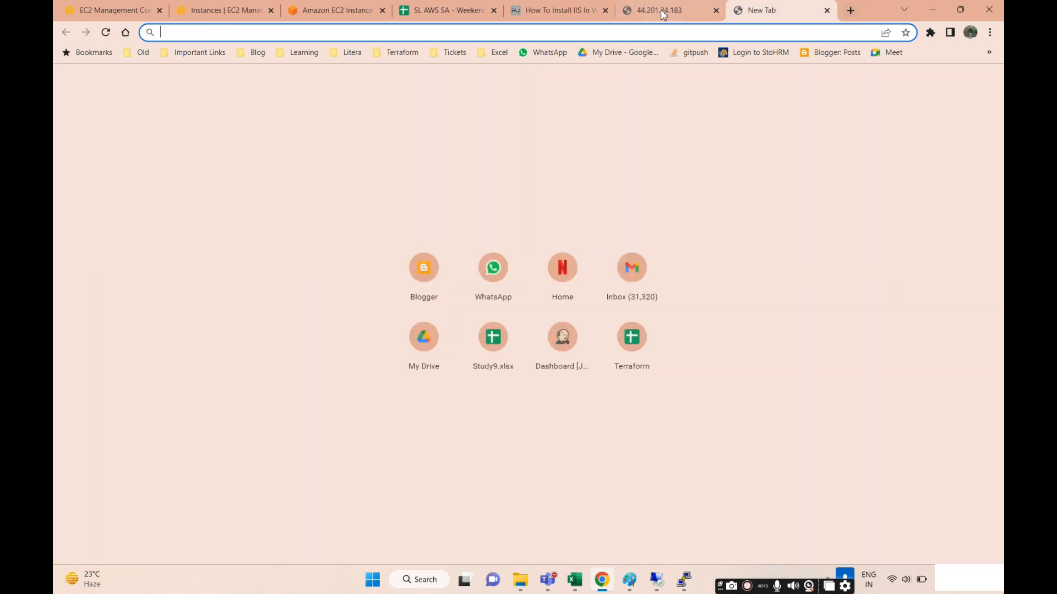
click(605, 10)
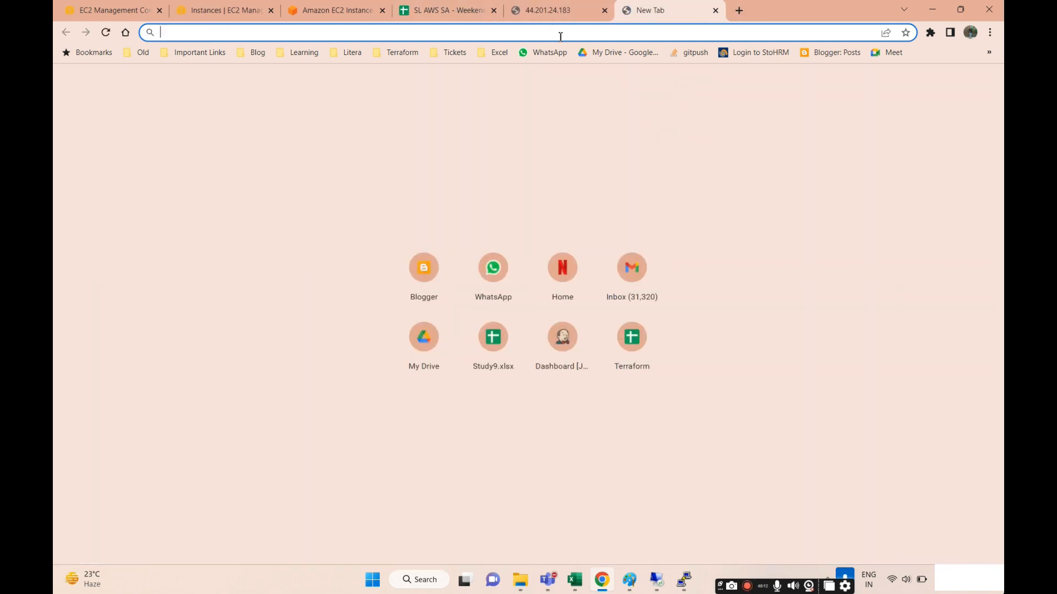
text(100.26.225.97)
key(Return)
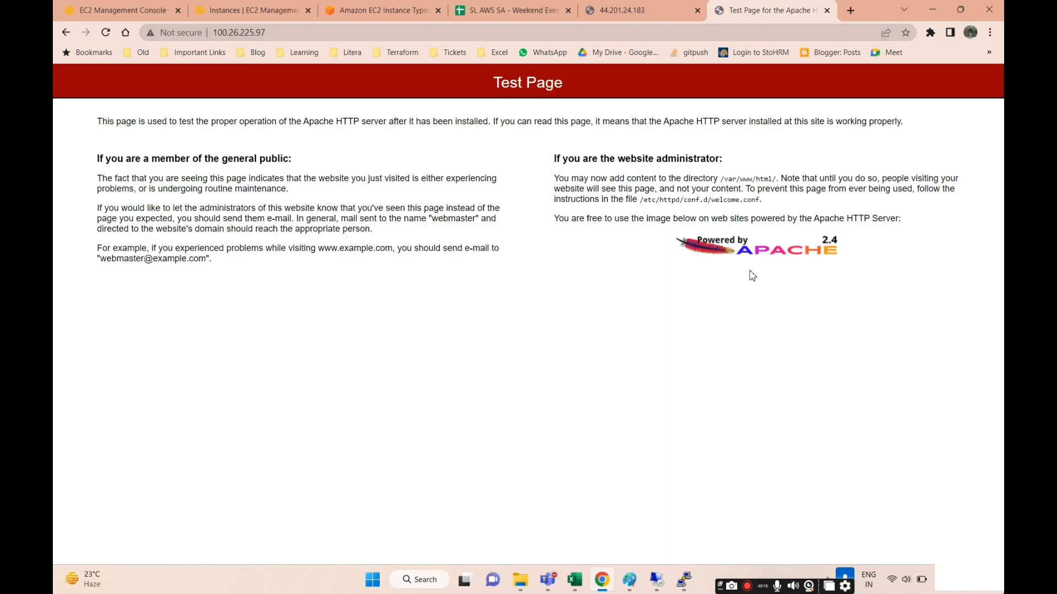
Step: Compare the Apache test page with the website at 44.201.24.183 and check the Linux commands in the Resources sheet
click(618, 11)
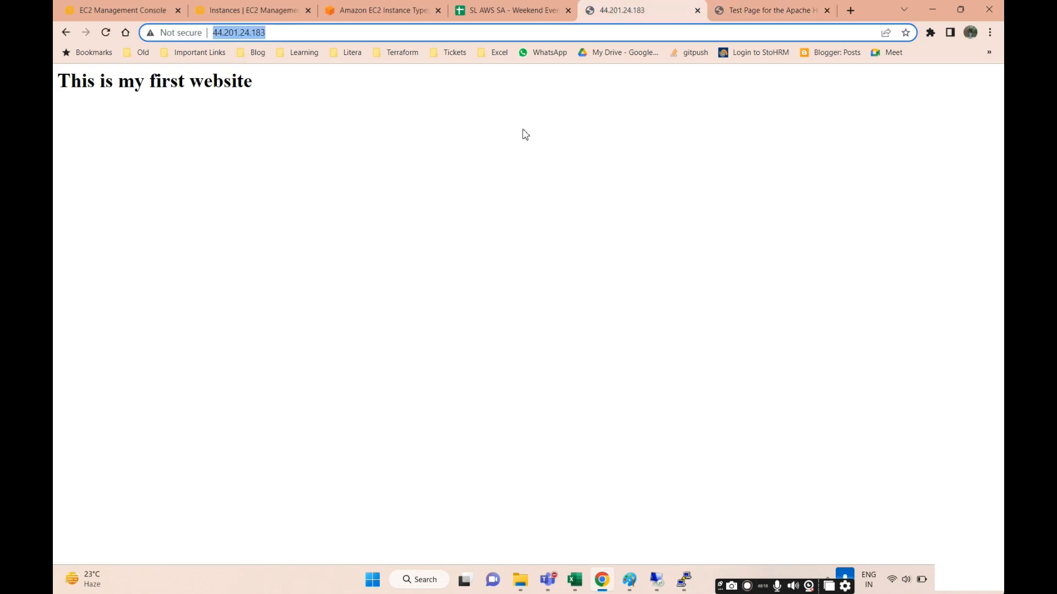
click(713, 13)
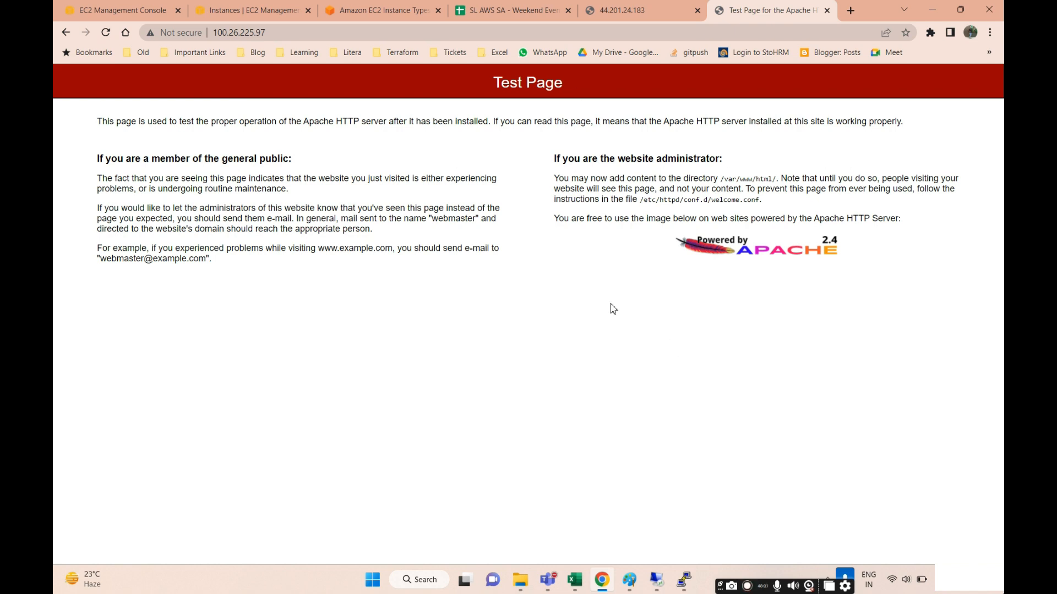
click(633, 10)
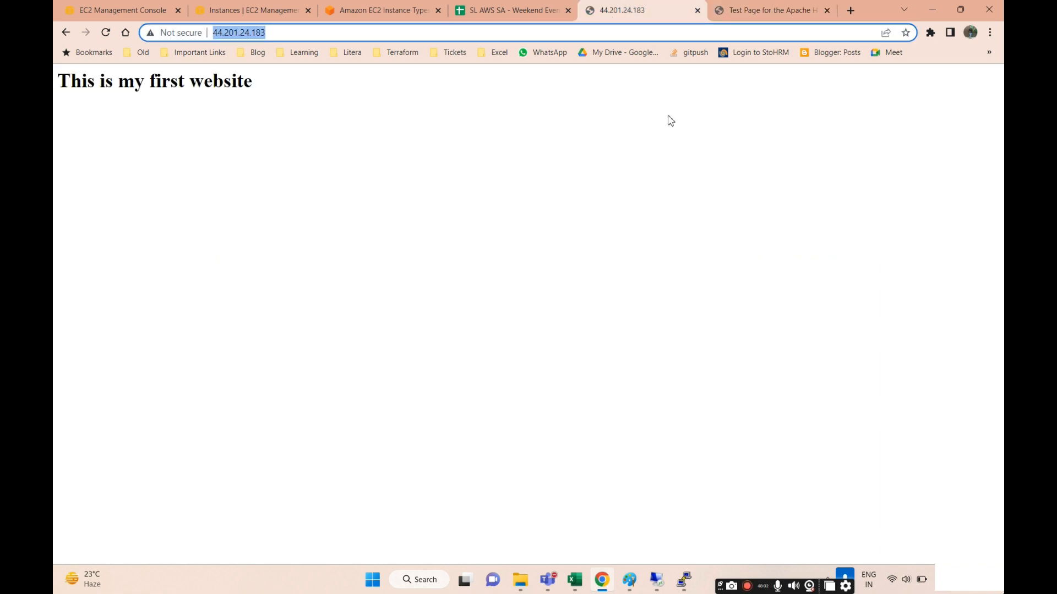
click(776, 10)
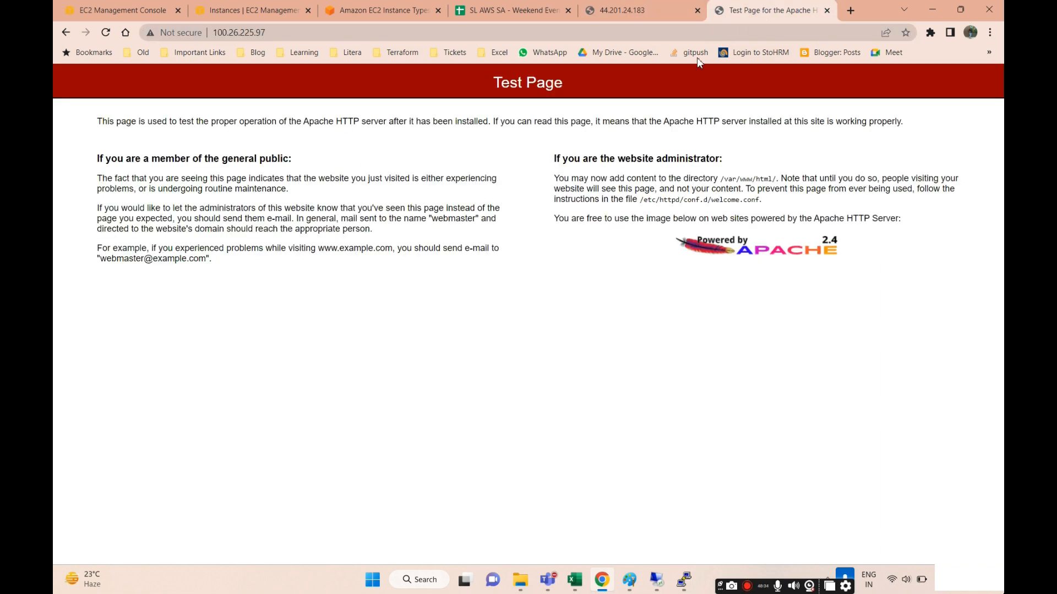
click(485, 10)
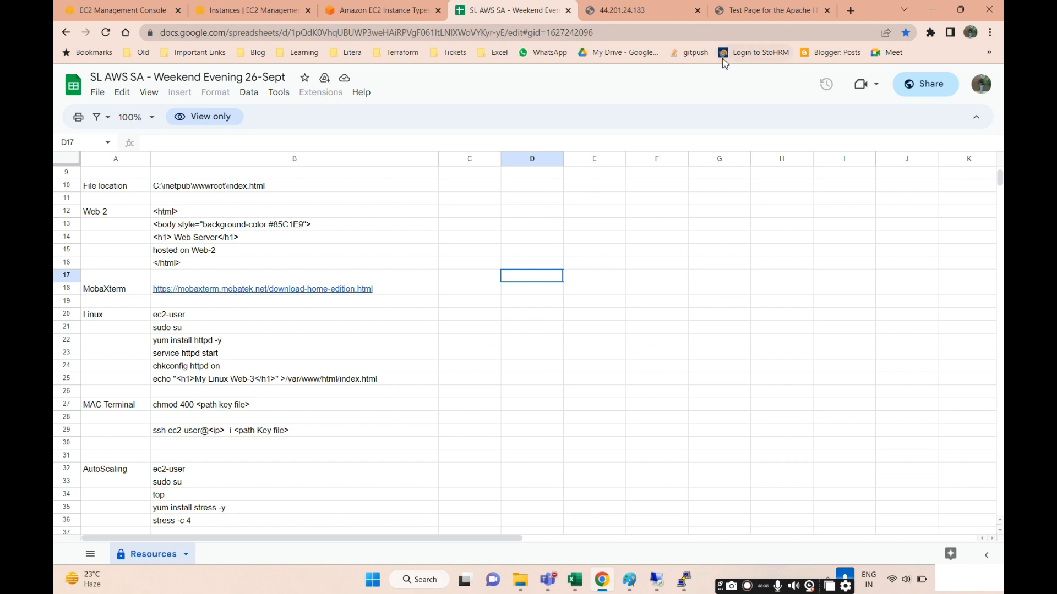
click(770, 10)
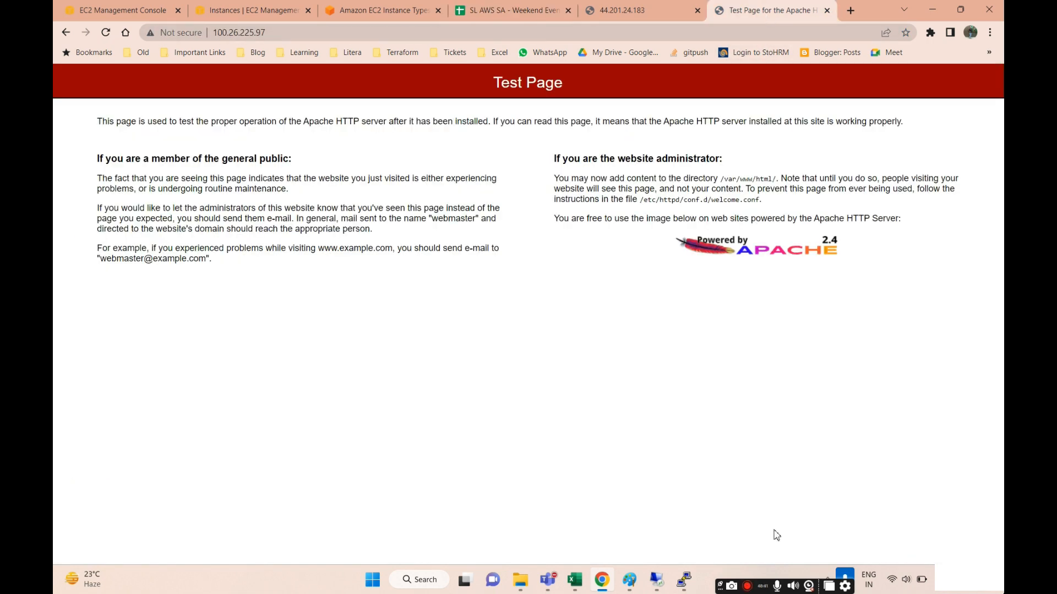
click(656, 579)
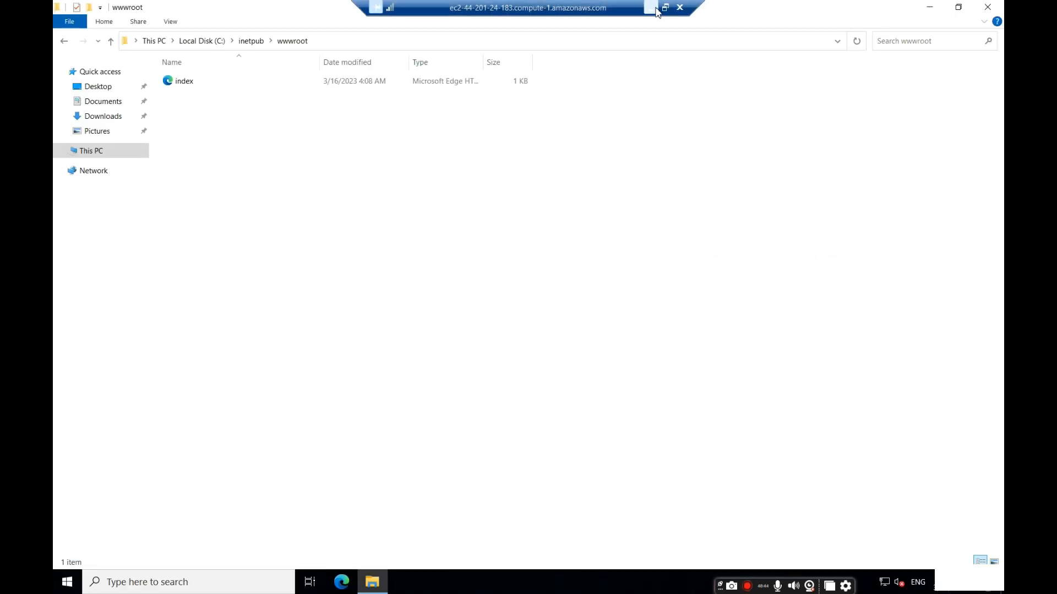
click(651, 8)
click(686, 583)
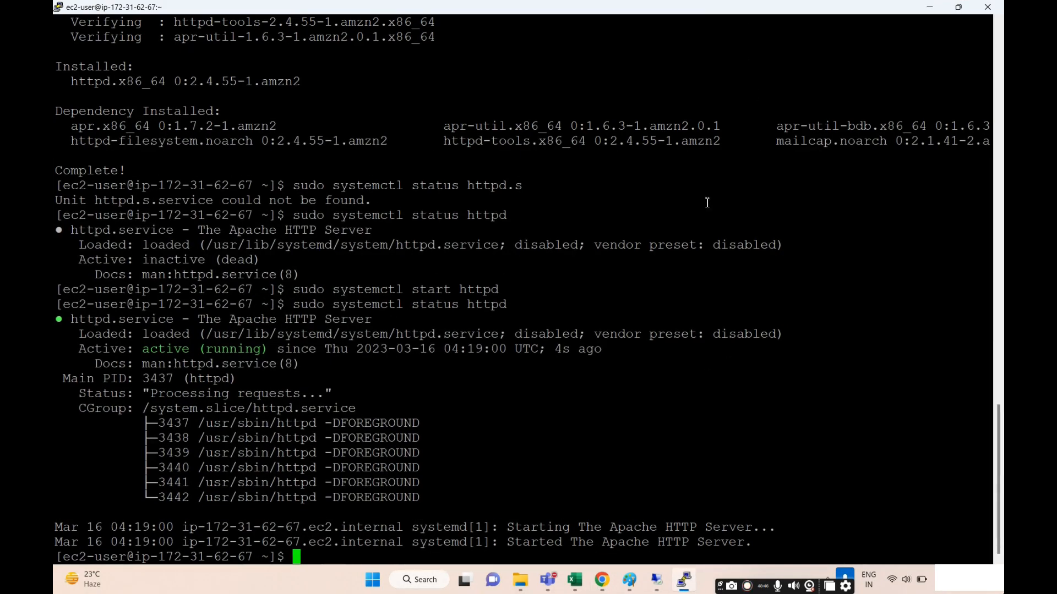
click(683, 582)
click(665, 583)
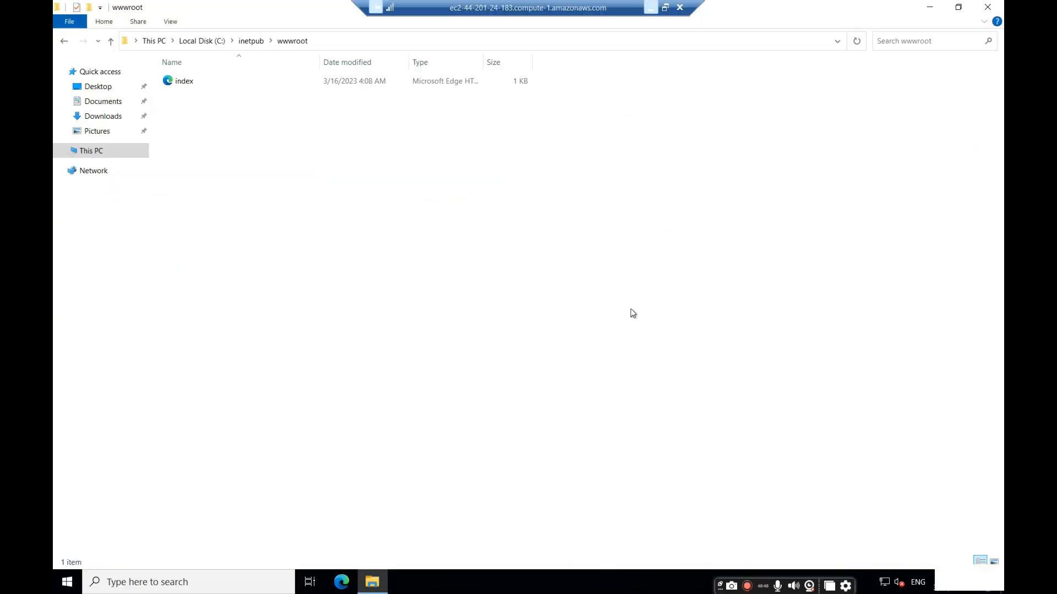
click(680, 8)
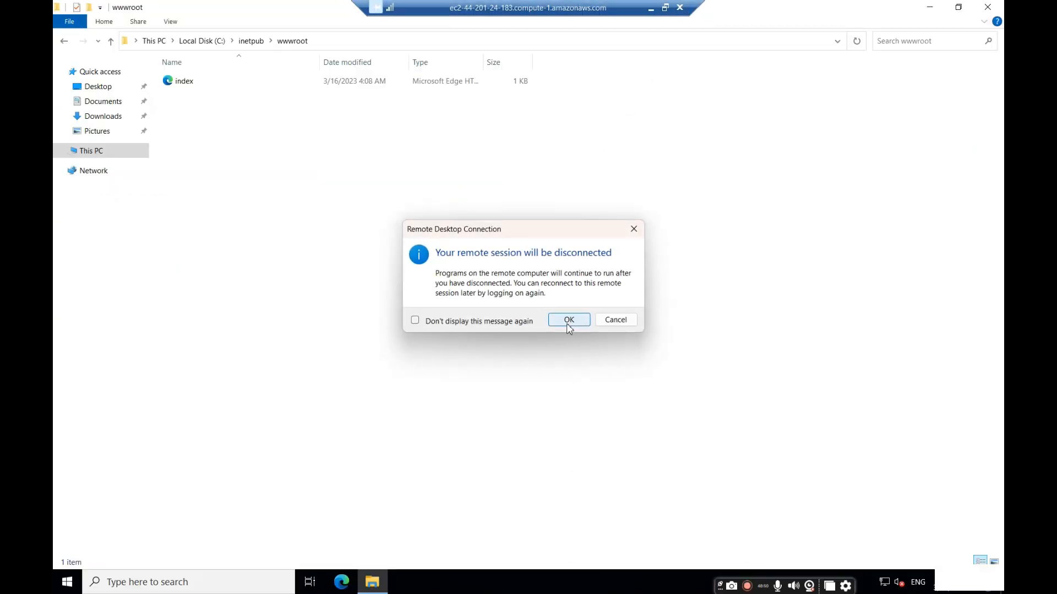
click(567, 323)
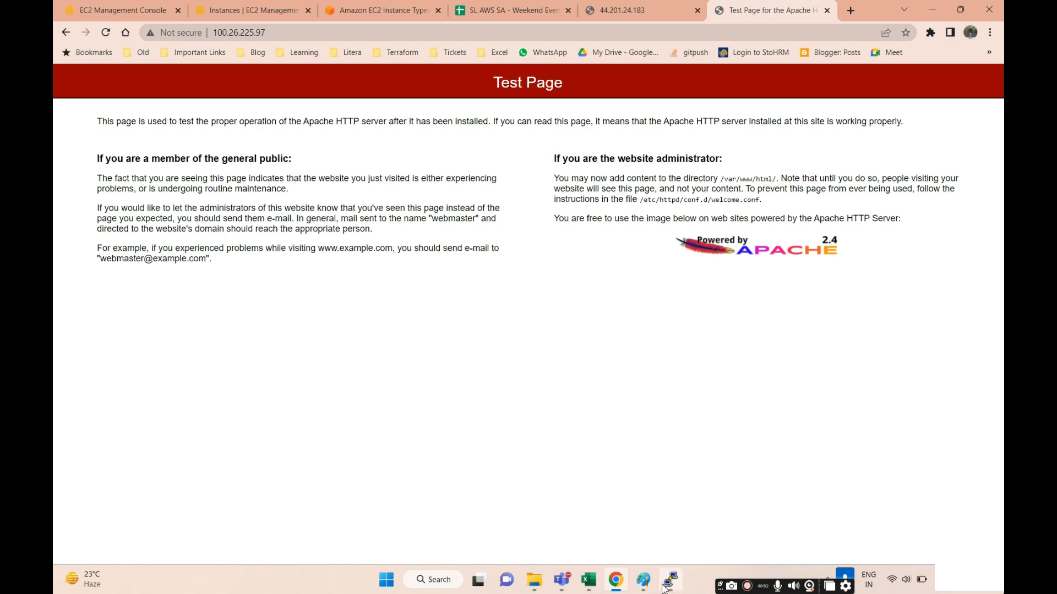
Step: Switch to the PuTTY session and change to the /var/www/html/ directory
click(668, 585)
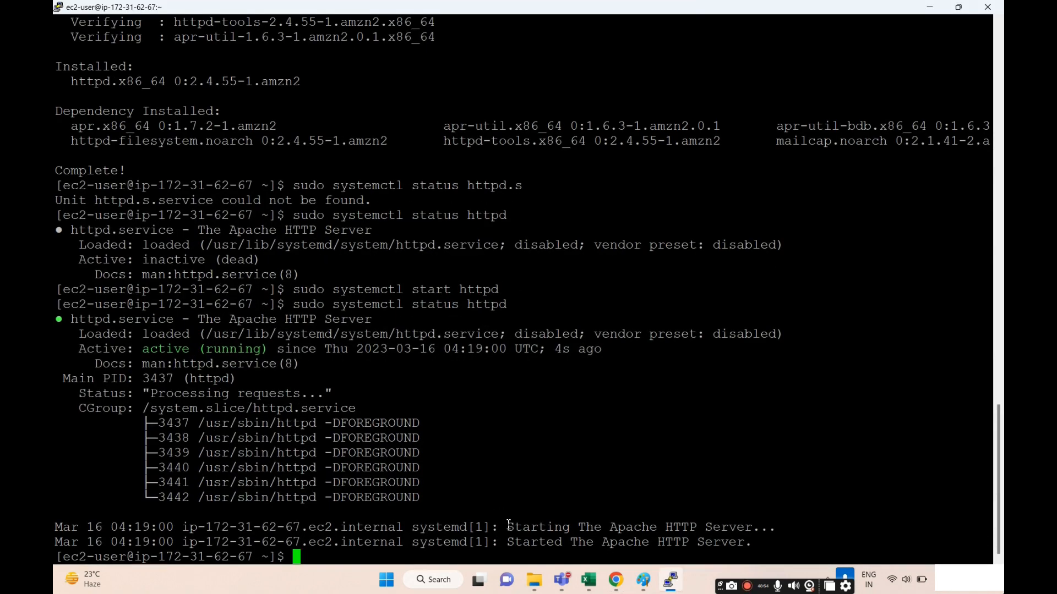
text(cd /var/www/)
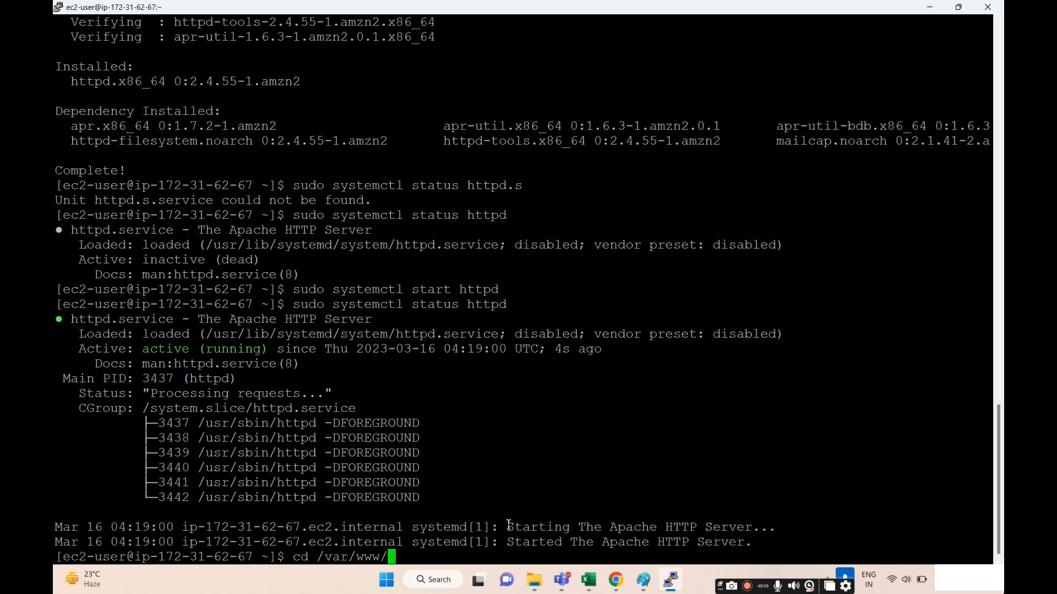
text(html/)
key(Return)
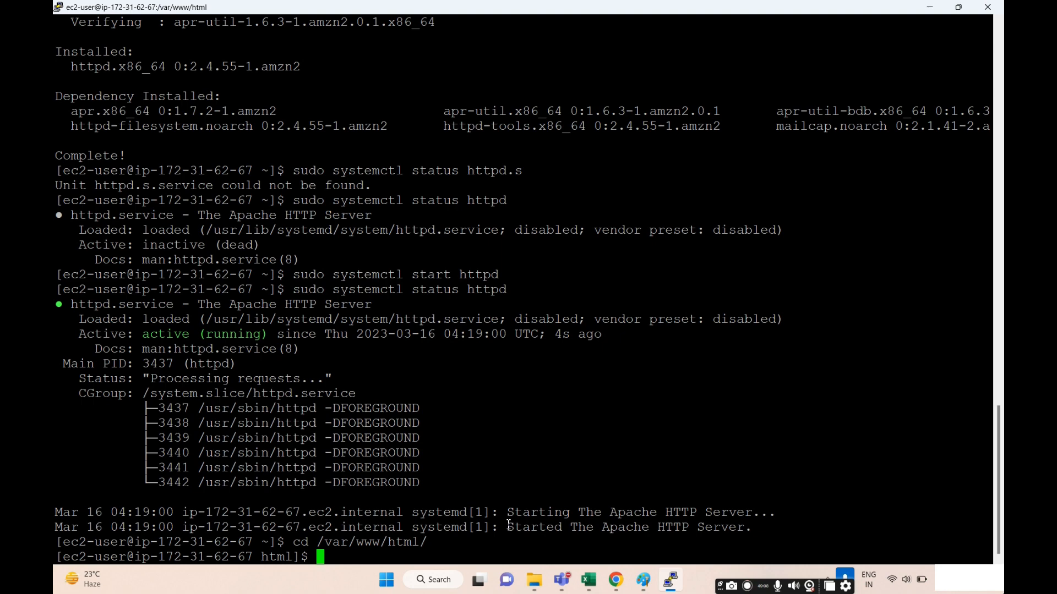
Step: List the contents of the html directory with ls and with ls -la
text(ls)
key(Return)
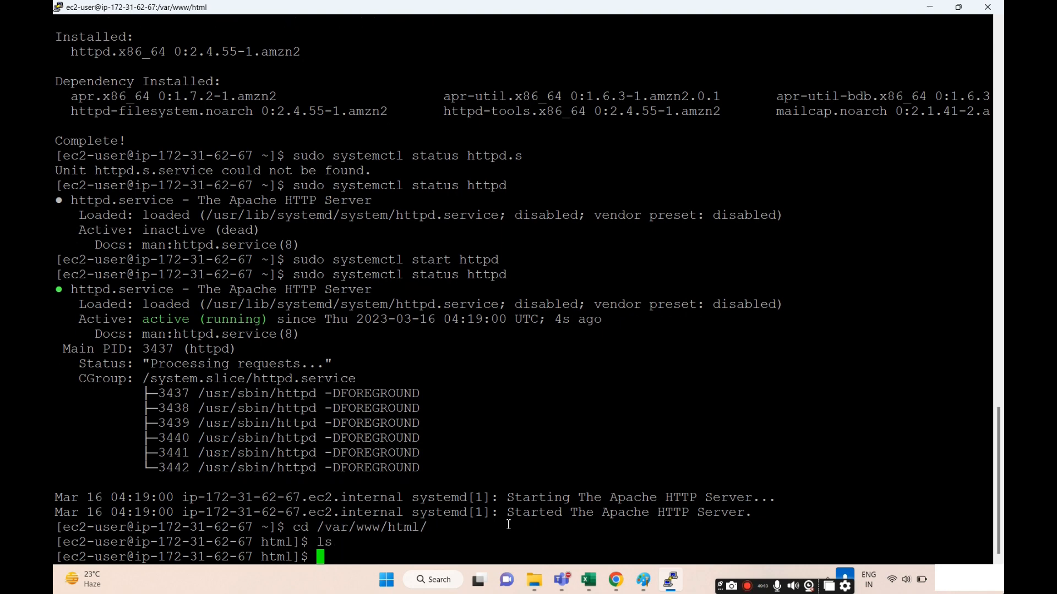
text(ls -la)
key(Return)
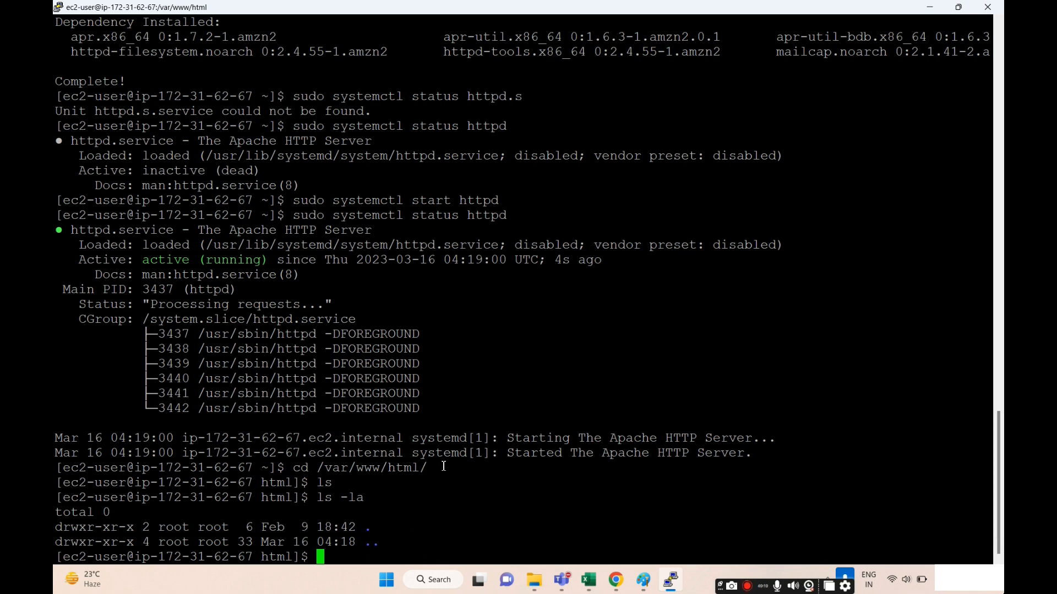
Step: Switch to Chrome and check the Linux echo command for index.html in the Resources sheet and the Apache test page
click(929, 7)
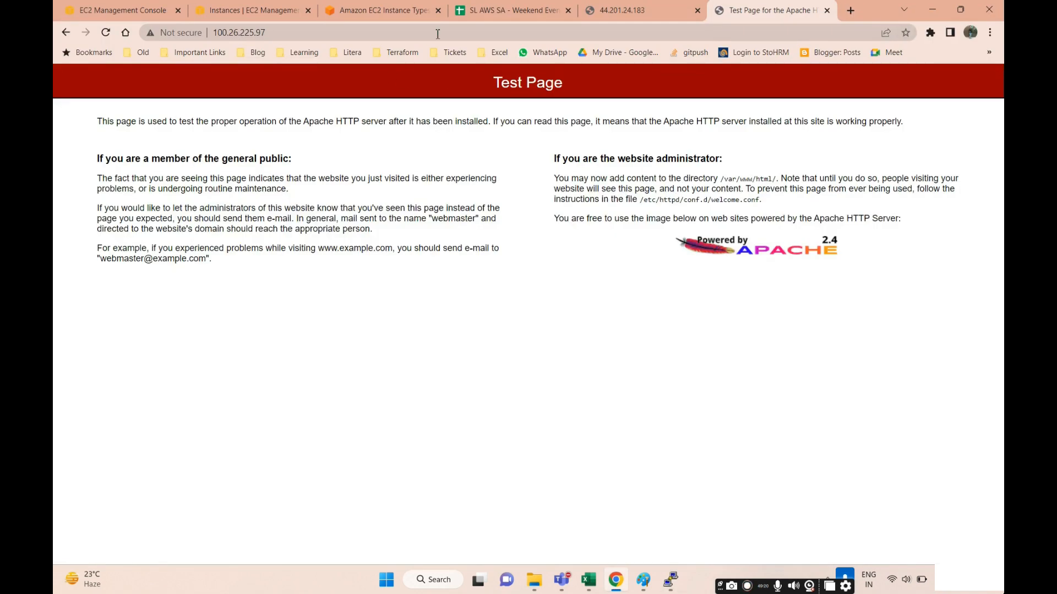
click(515, 10)
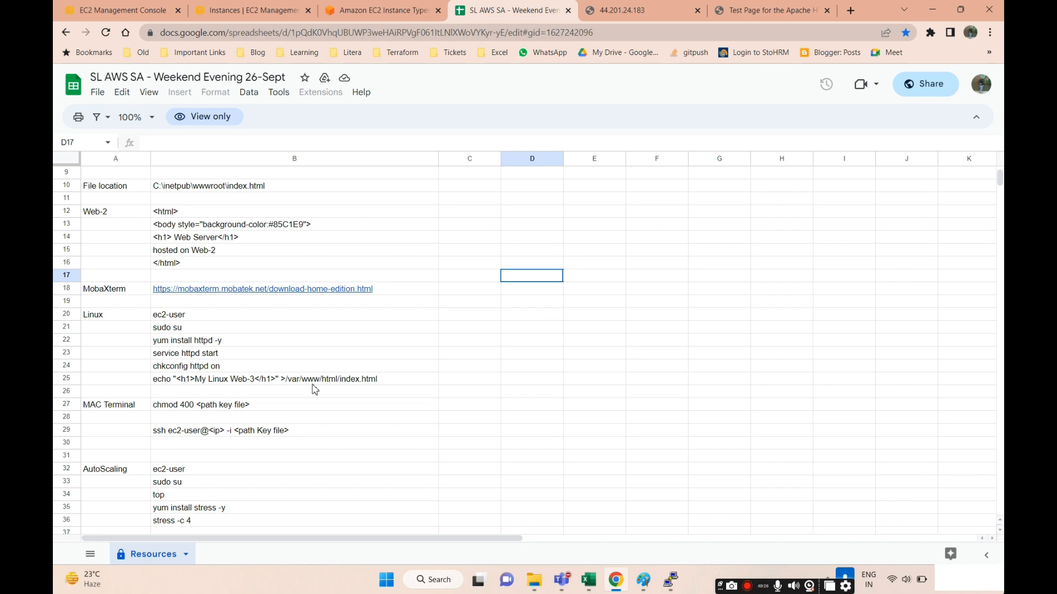
click(773, 11)
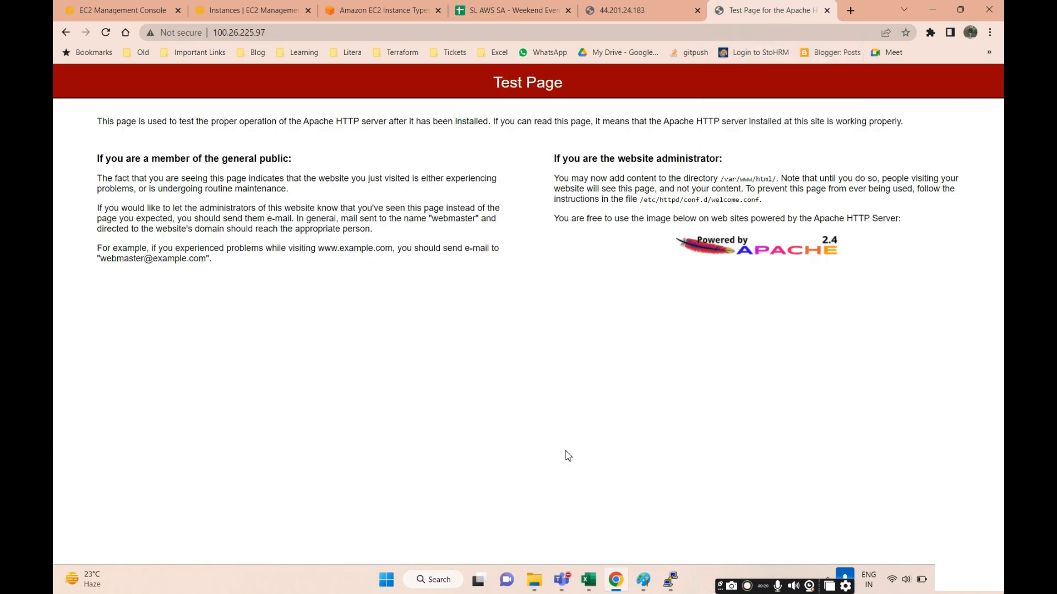
Step: Return to PuTTY, open index.html with nano and enter the text "This is sample webpage for linux machine"
click(665, 576)
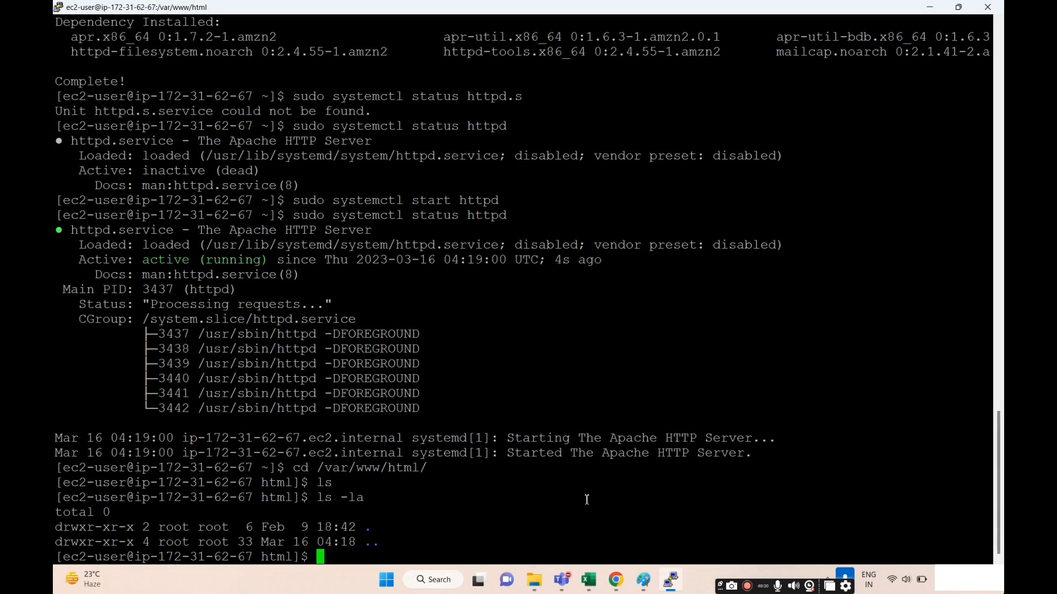
text(nano ind)
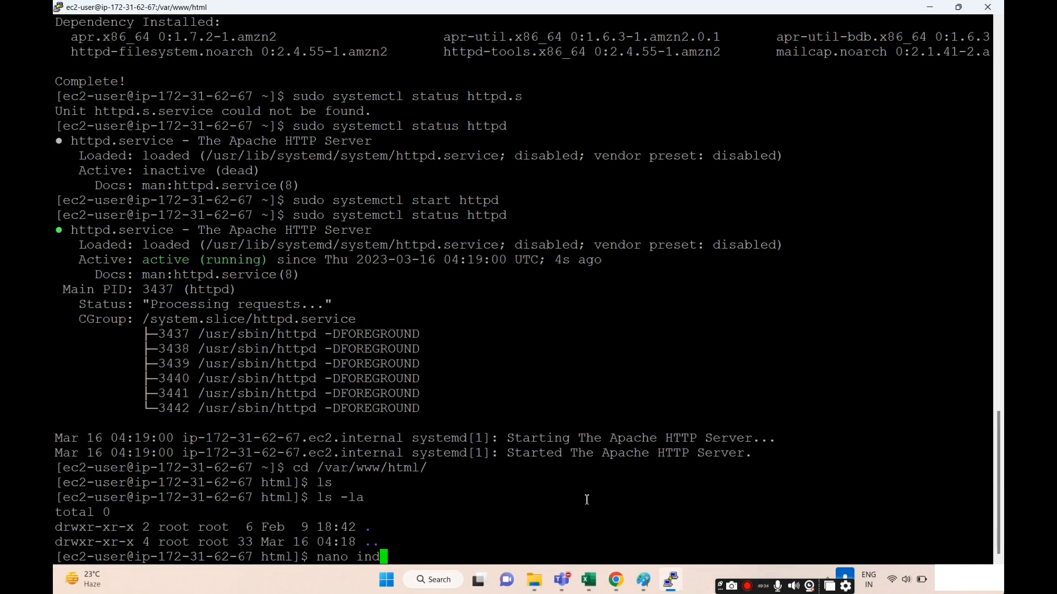
text(ex.html)
key(Return)
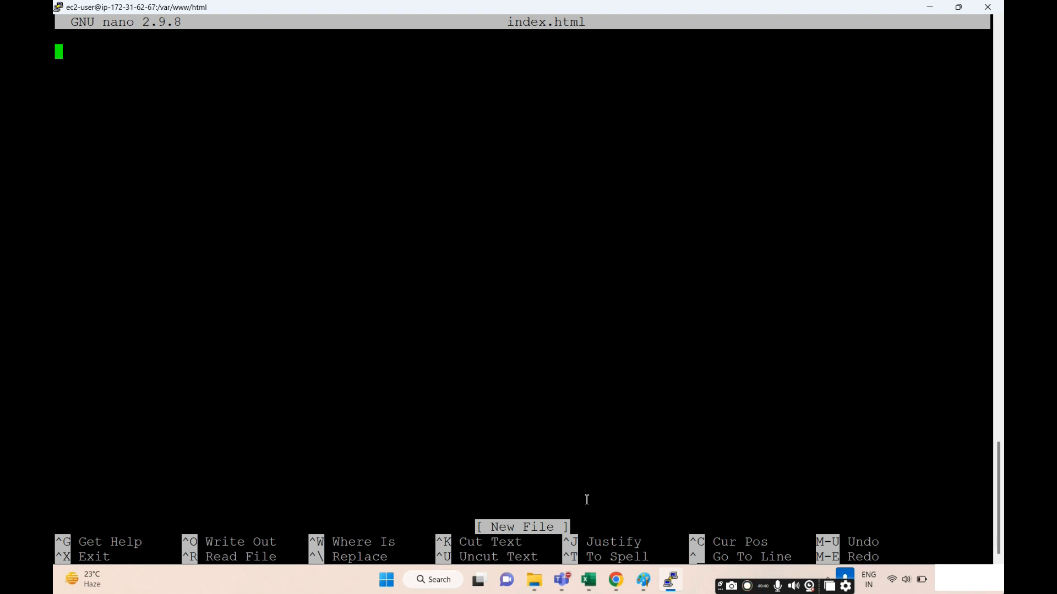
text(This is)
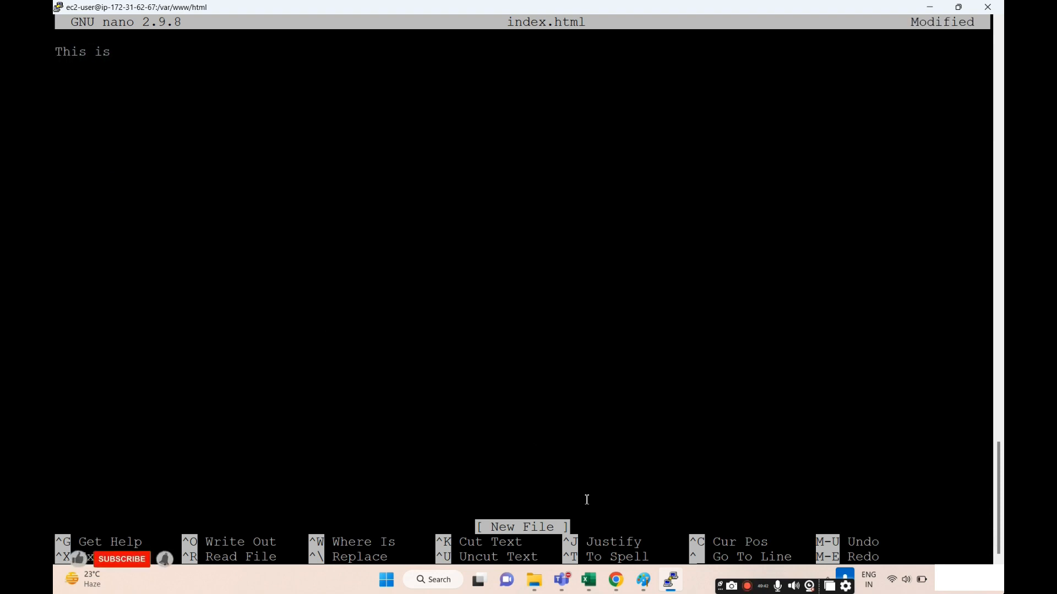
text( sample )
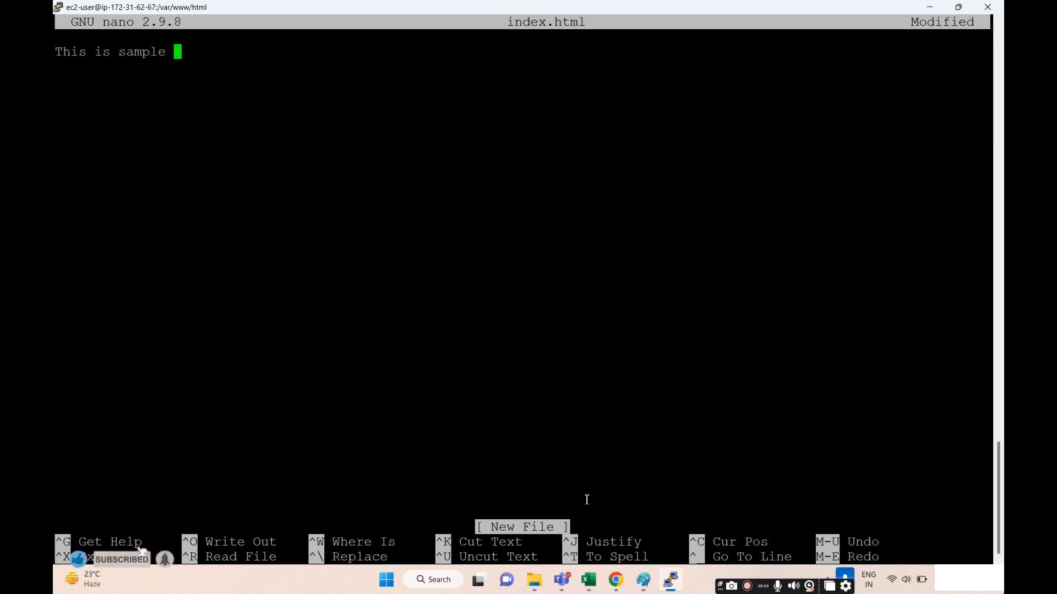
text(we)
key(BackSpace)
key(BackSpace)
text(am)
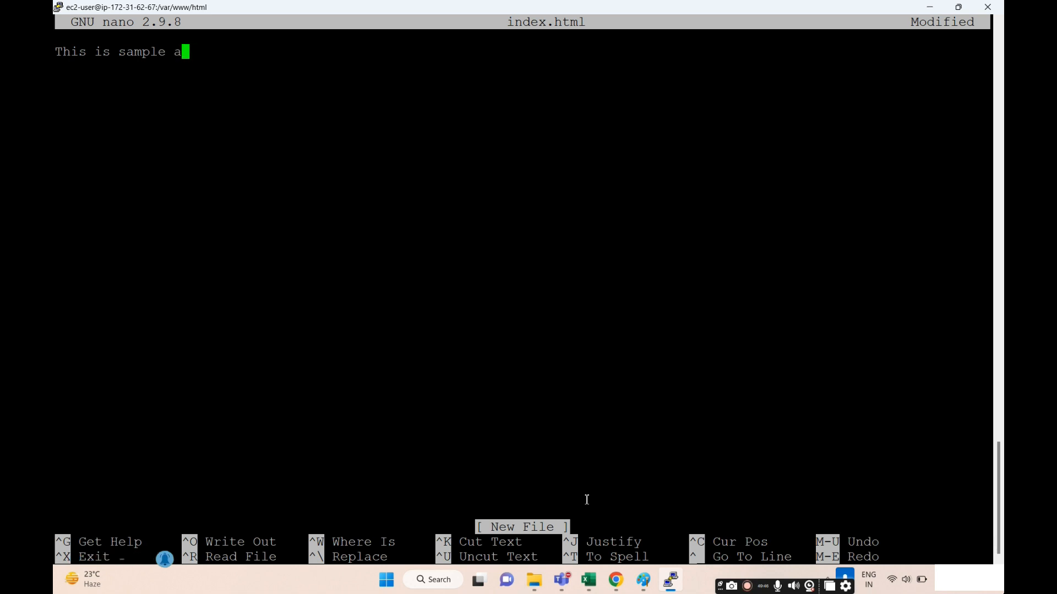
text(p)
key(BackSpace)
key(BackSpace)
text(web)
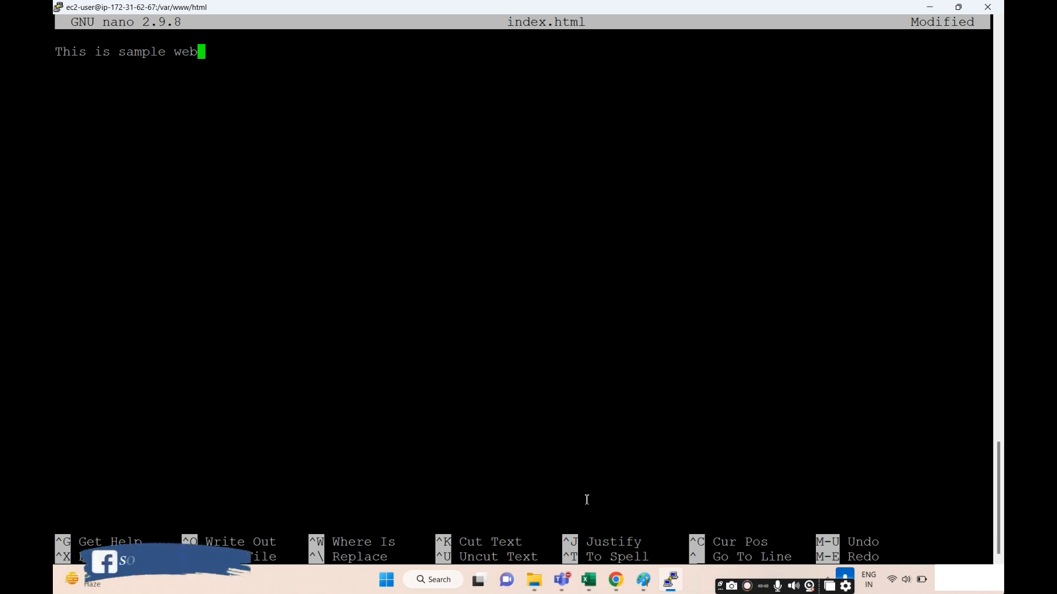
text(page for )
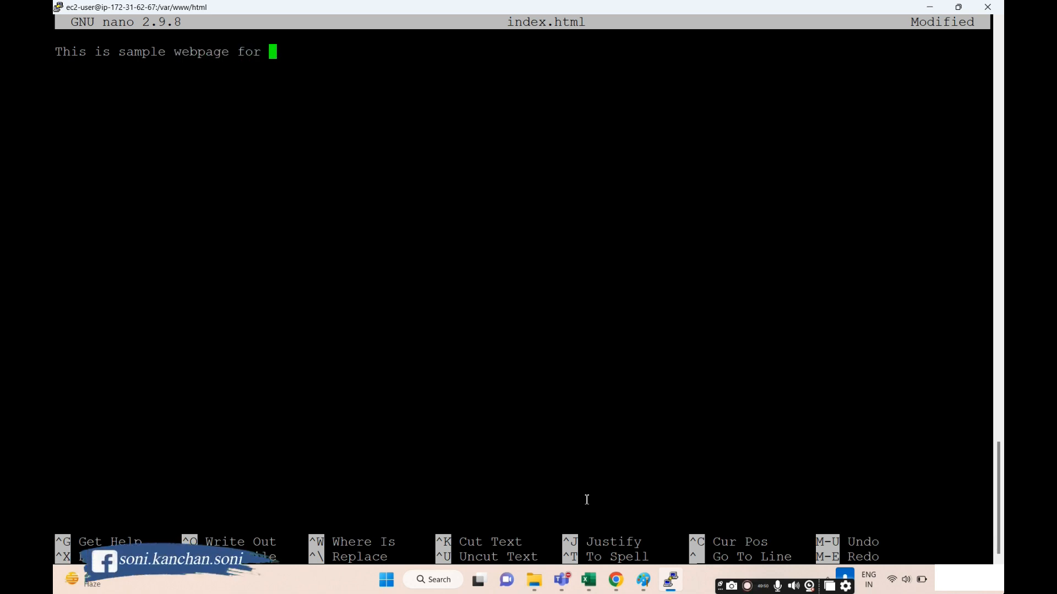
text(linux machine)
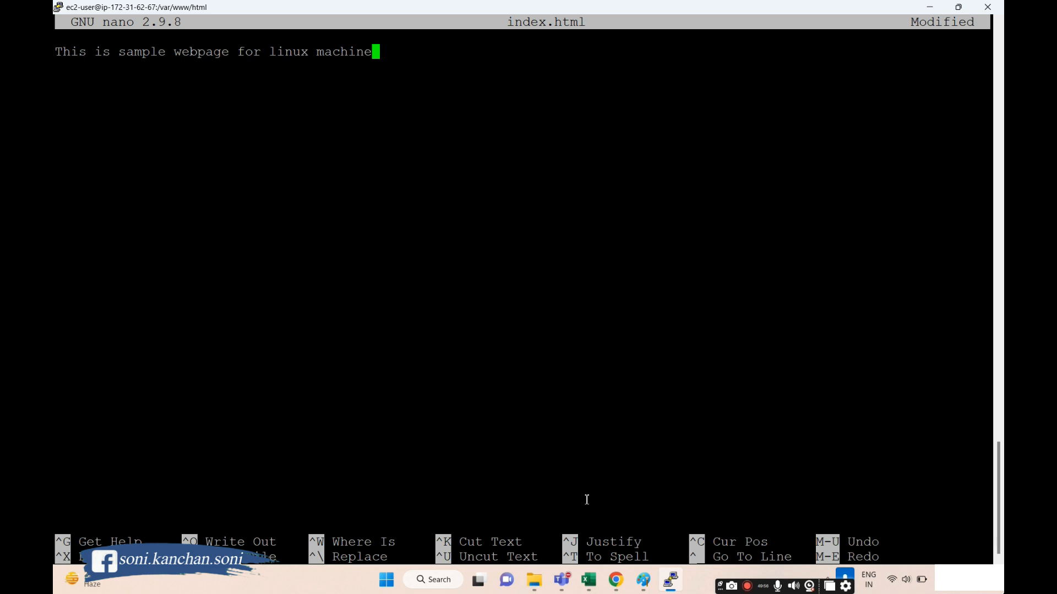
Step: Try to save index.html, and exit nano discarding the entered text
key(ctrl+x)
key(y)
key(Return)
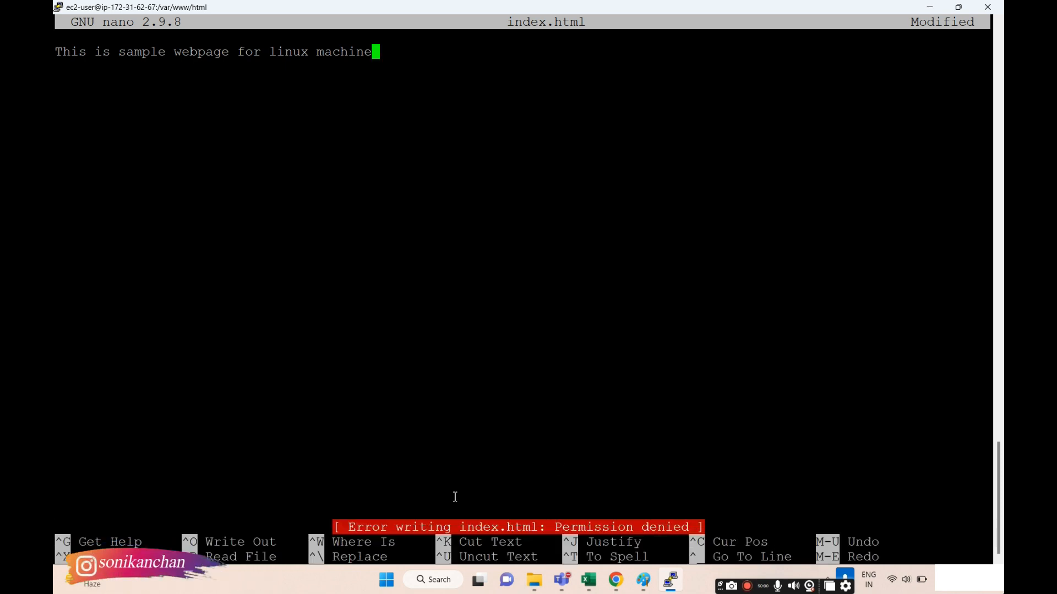
key(ctrl+x)
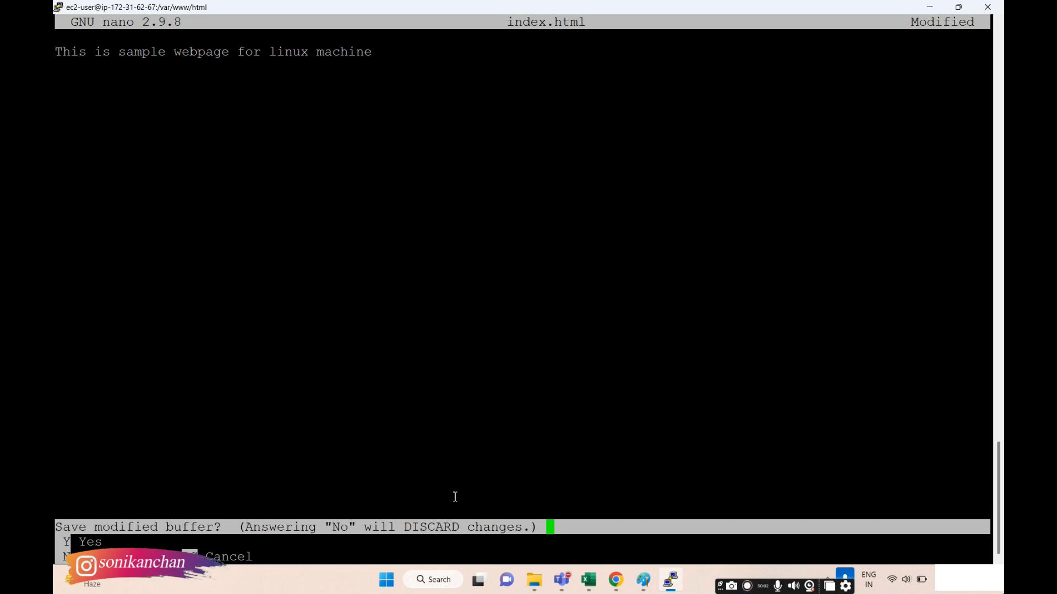
key(n)
Step: Recall the nano index.html command, prefix it with sudo and open the file with root rights
key(Up)
key(Left)
key(Left)
key(Left)
key(Left)
key(Left)
key(Left)
key(Left)
key(Left)
key(Left)
key(Left)
key(Left)
key(Left)
key(Left)
key(Left)
key(Left)
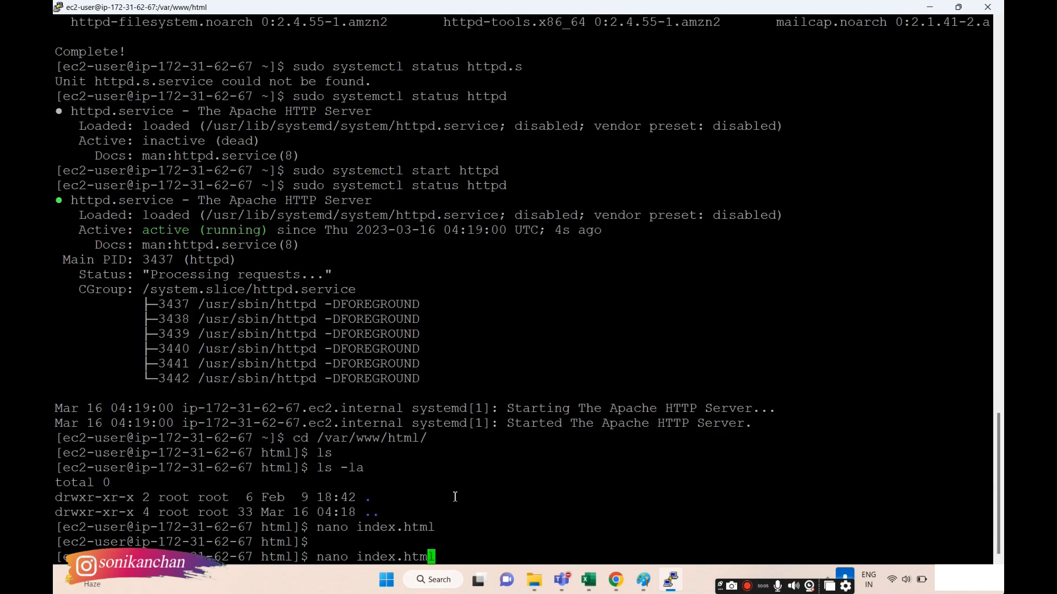
text(sudo)
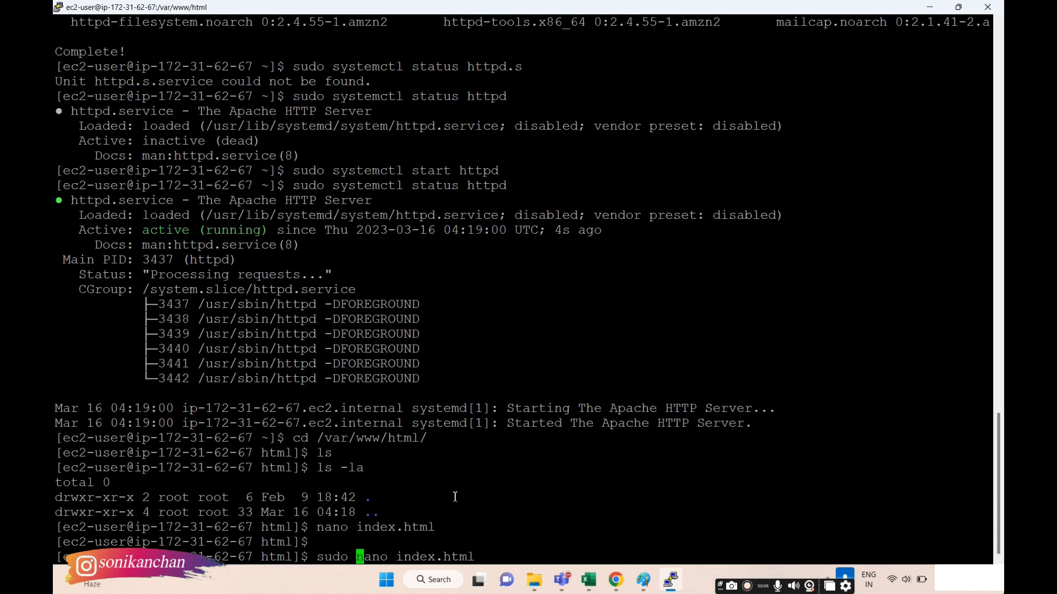
key(Return)
Step: Enter "This is sample webpage in apache" as the page content, save the file and exit nano
text(This is pe)
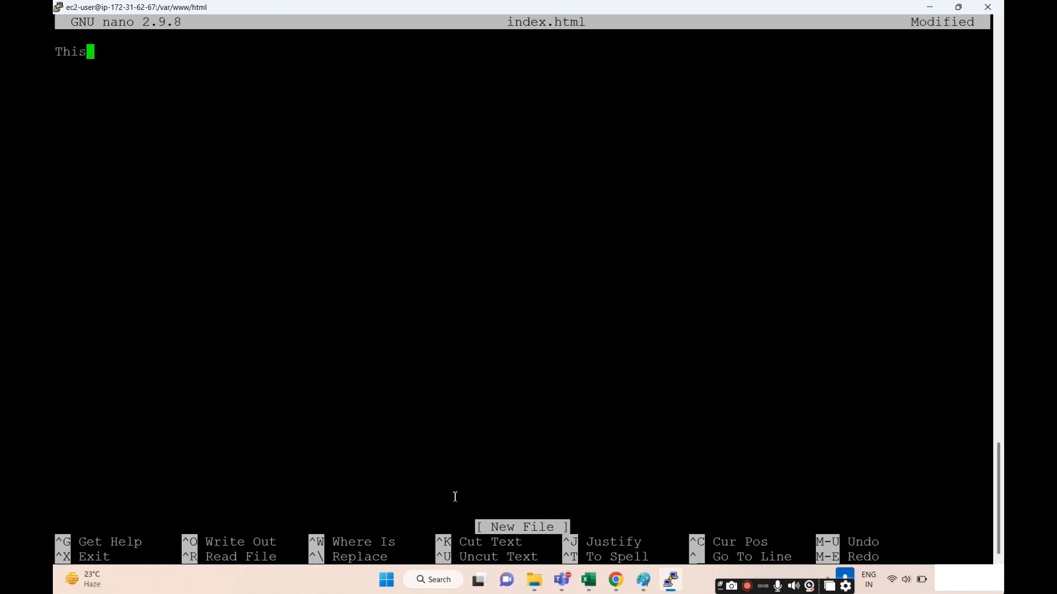
key(BackSpace)
key(BackSpace)
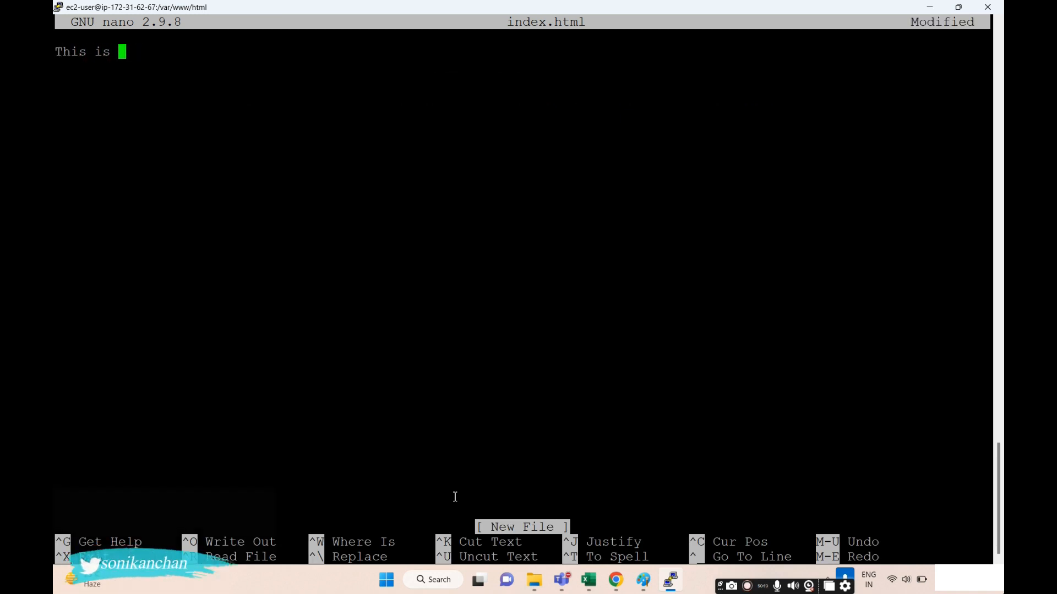
text(sample webpag)
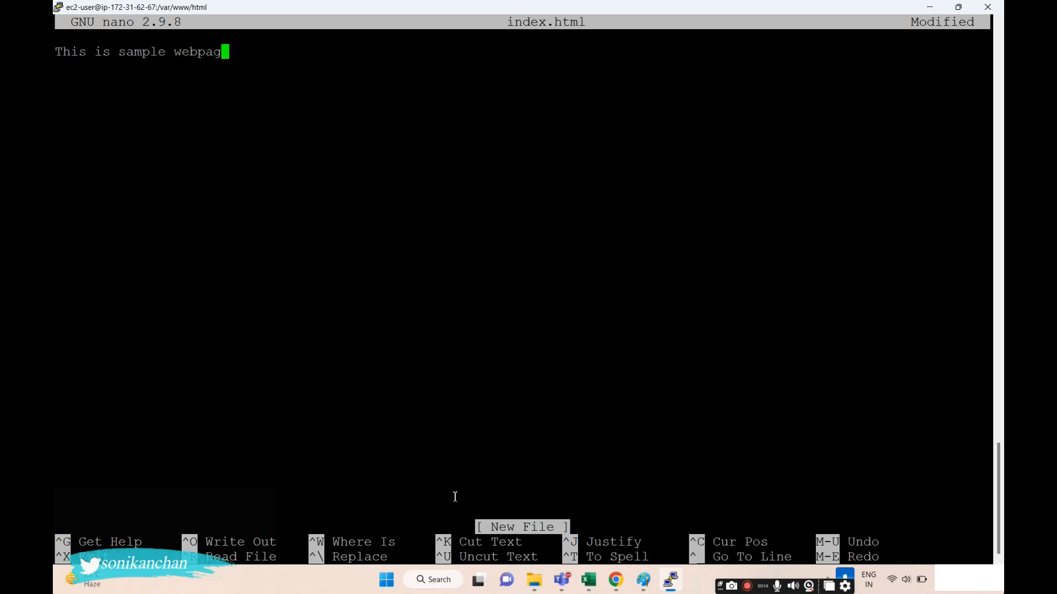
text(e in apache)
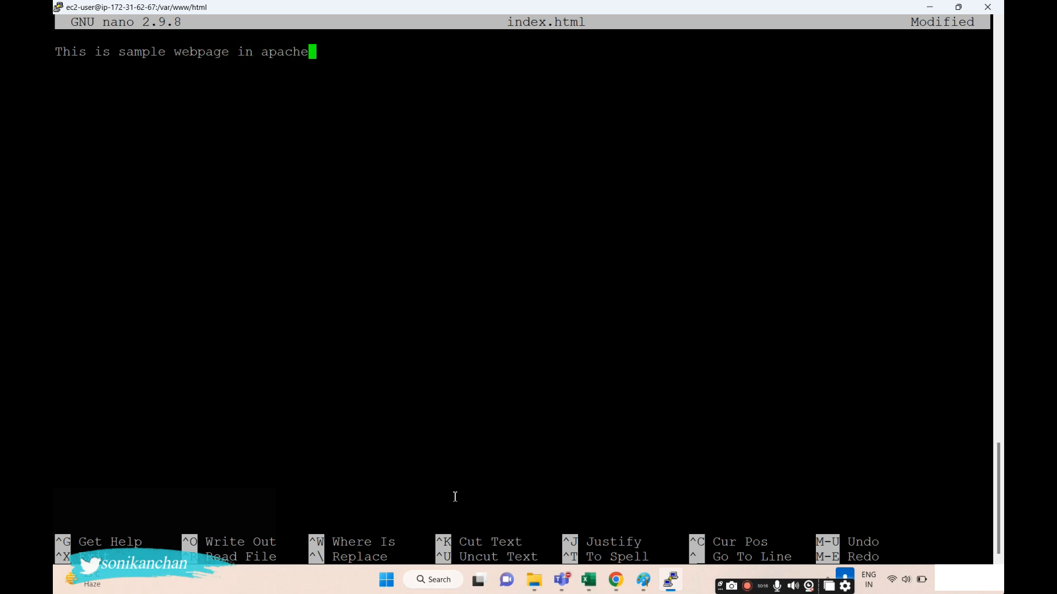
key(ctrl+x)
key(y)
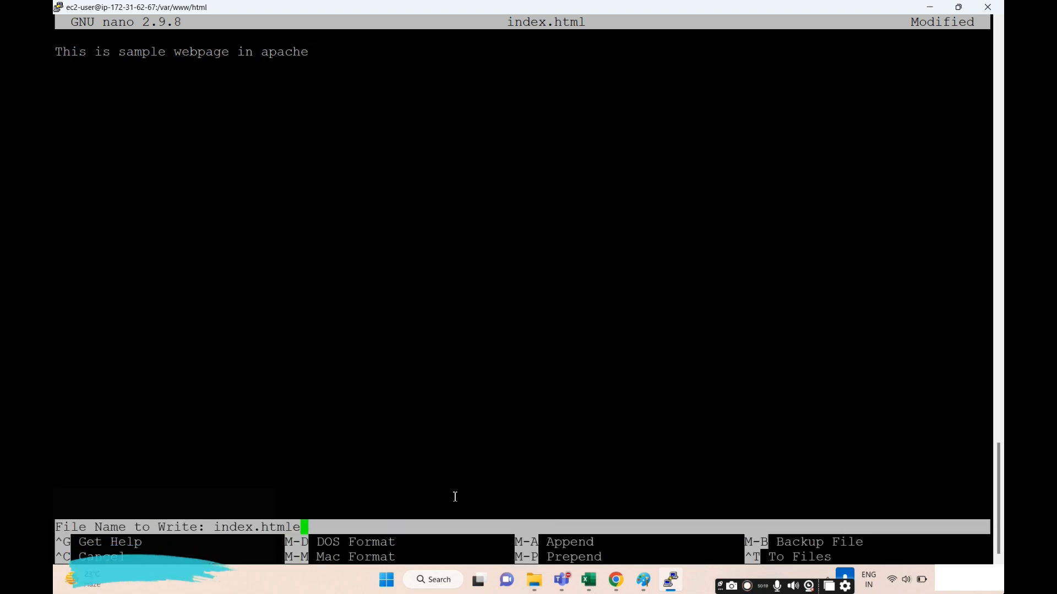
key(Return)
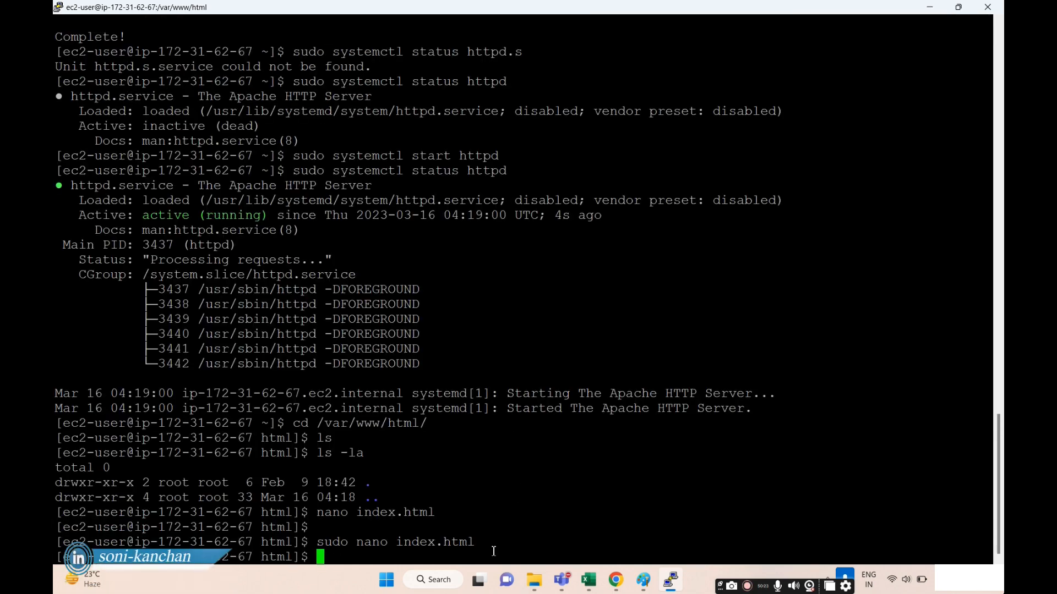
key(Up)
key(Up)
key(Up)
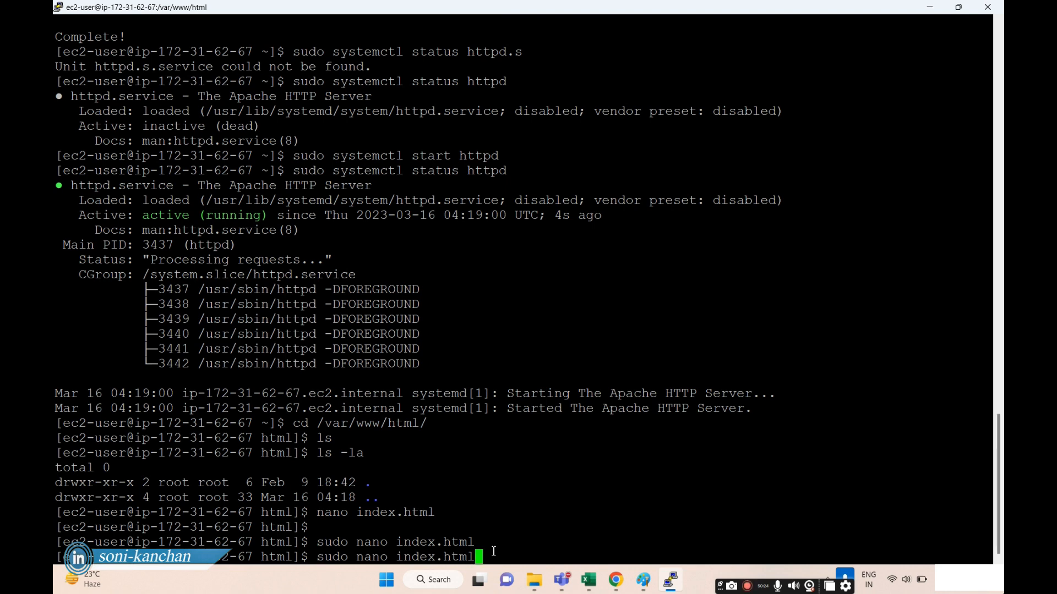
key(Down)
key(Down)
key(Down)
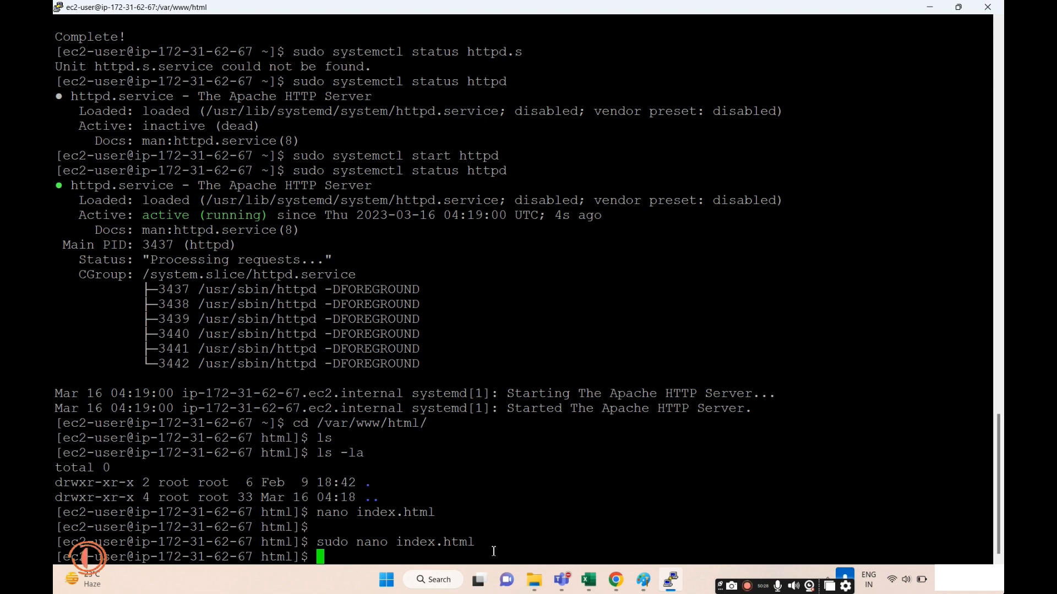
Step: Recall the httpd status command, change its action to restart and run "sudo systemctl restart httpd"
key(Up)
key(Up)
key(Up)
key(Up)
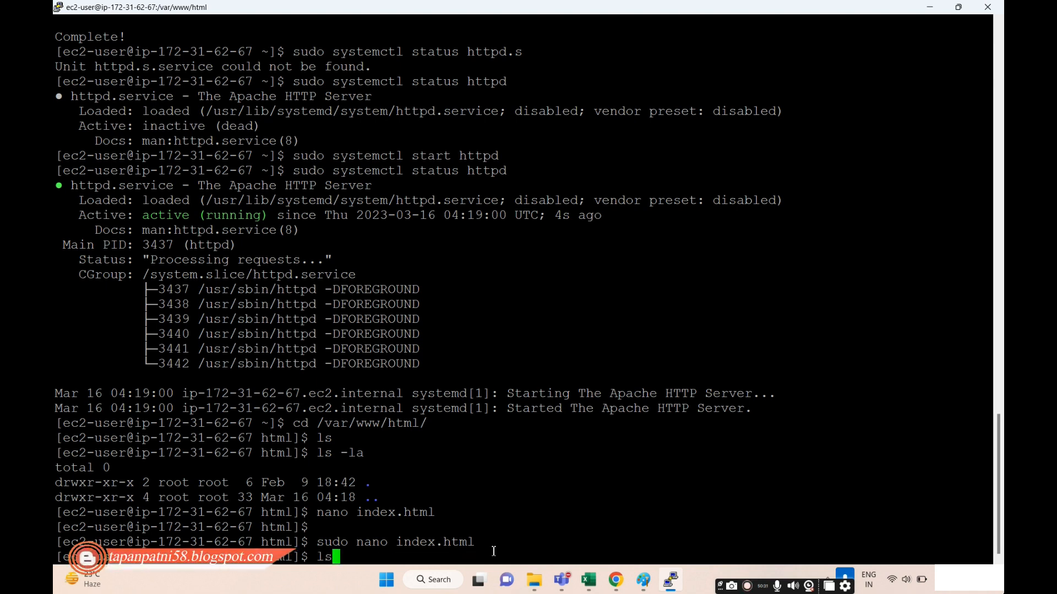
key(Up)
key(Up)
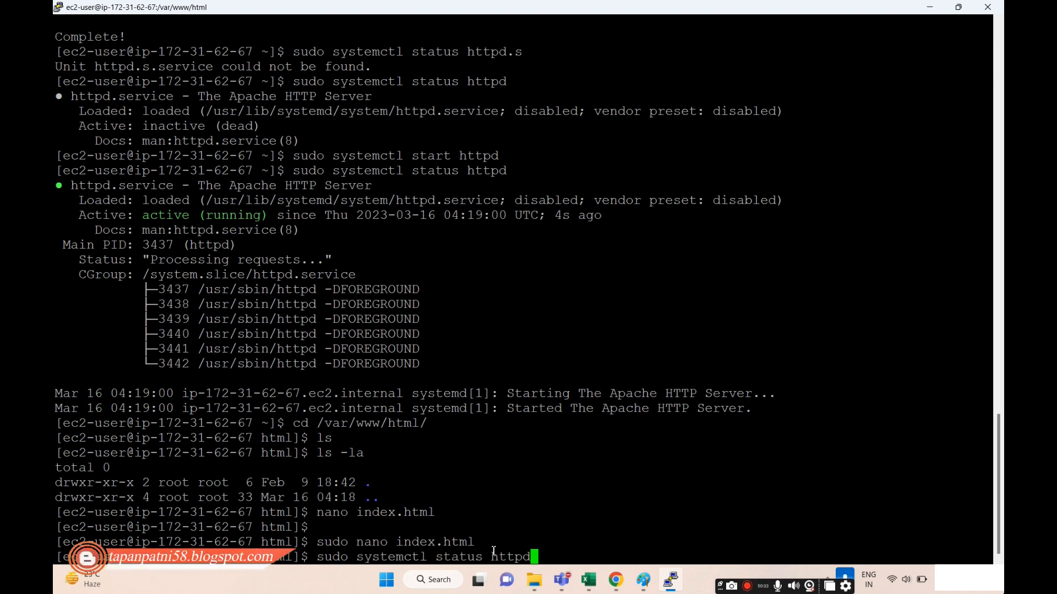
key(Left)
key(Left)
key(Left)
key(Left)
key(Left)
key(Left)
key(BackSpace)
key(BackSpace)
key(BackSpace)
key(BackSpace)
key(BackSpace)
key(BackSpace)
text(re)
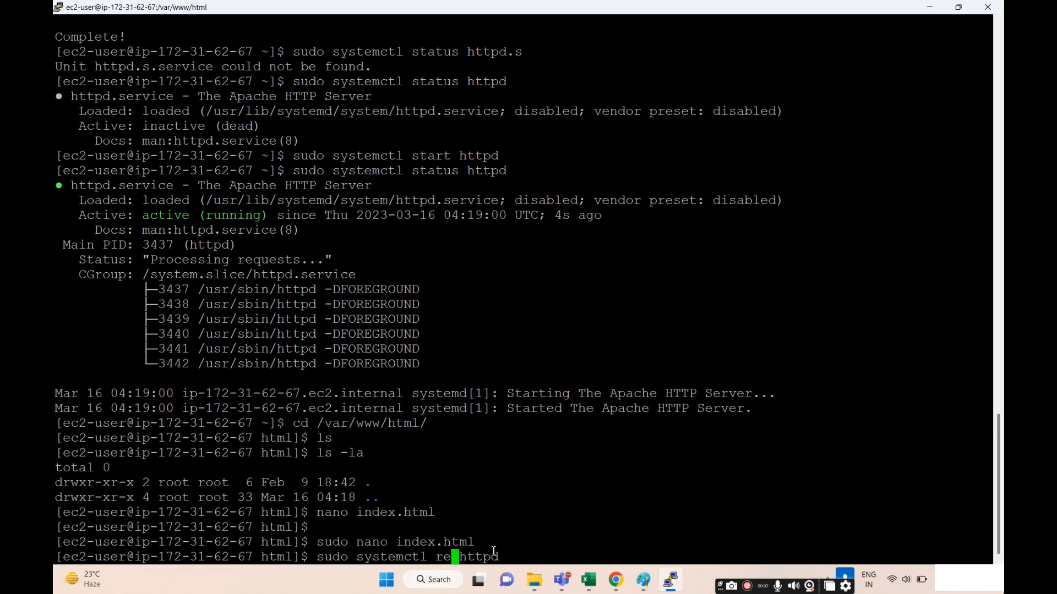
text(start)
key(Return)
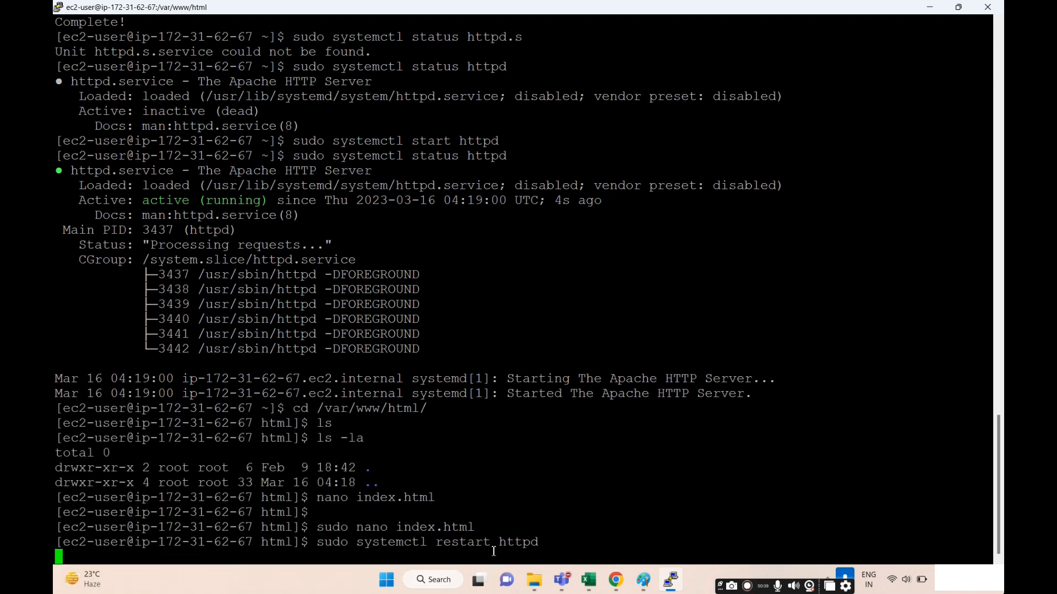
Step: Switch to the browser, reload the page at 100.26.225.97 and examine its text, glancing back at the PuTTY session
key(alt+Tab)
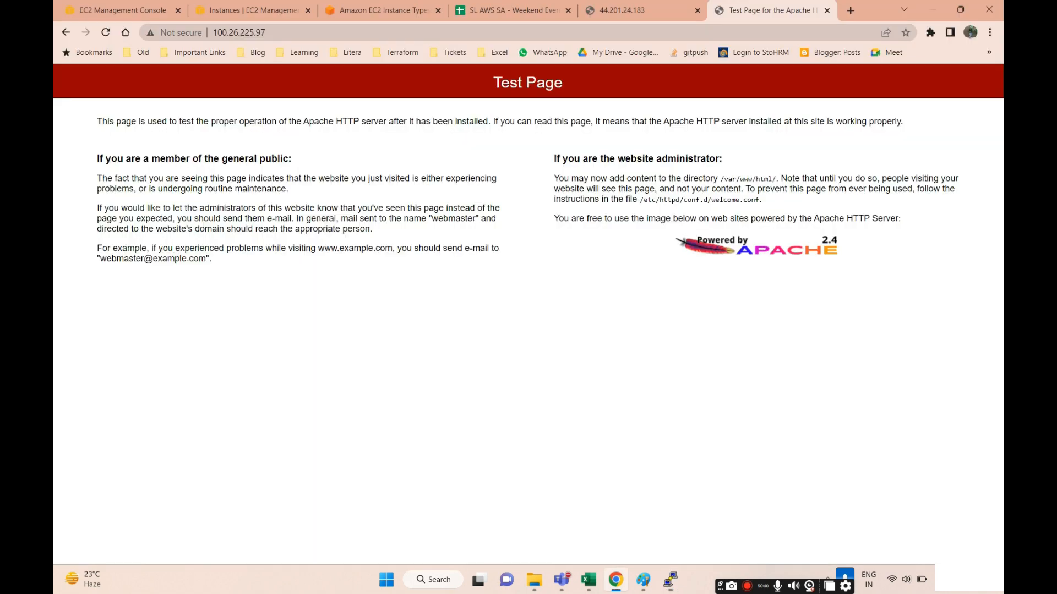
click(105, 31)
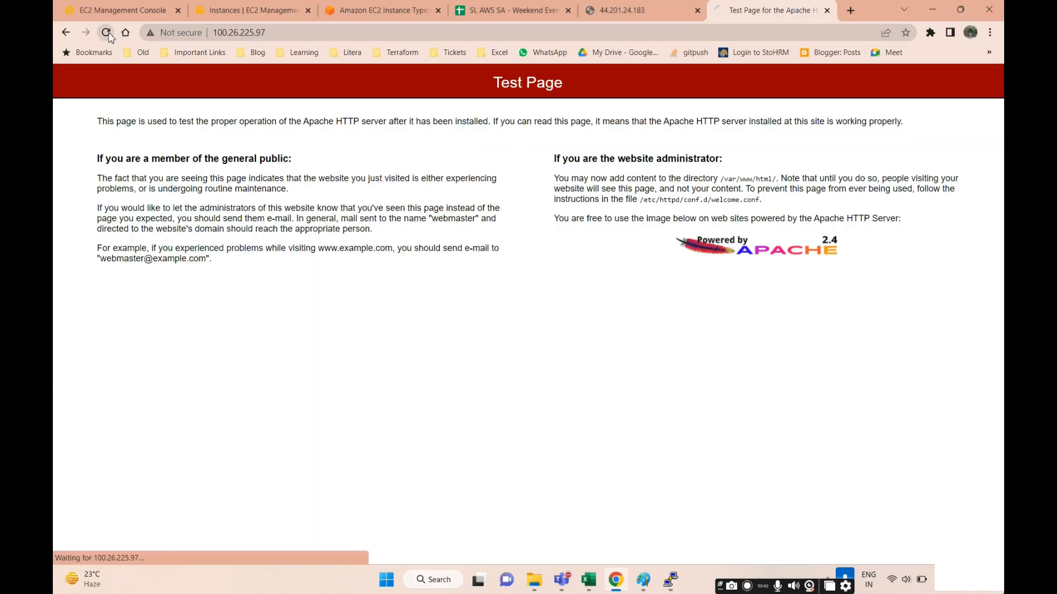
drag(61, 73, 216, 84)
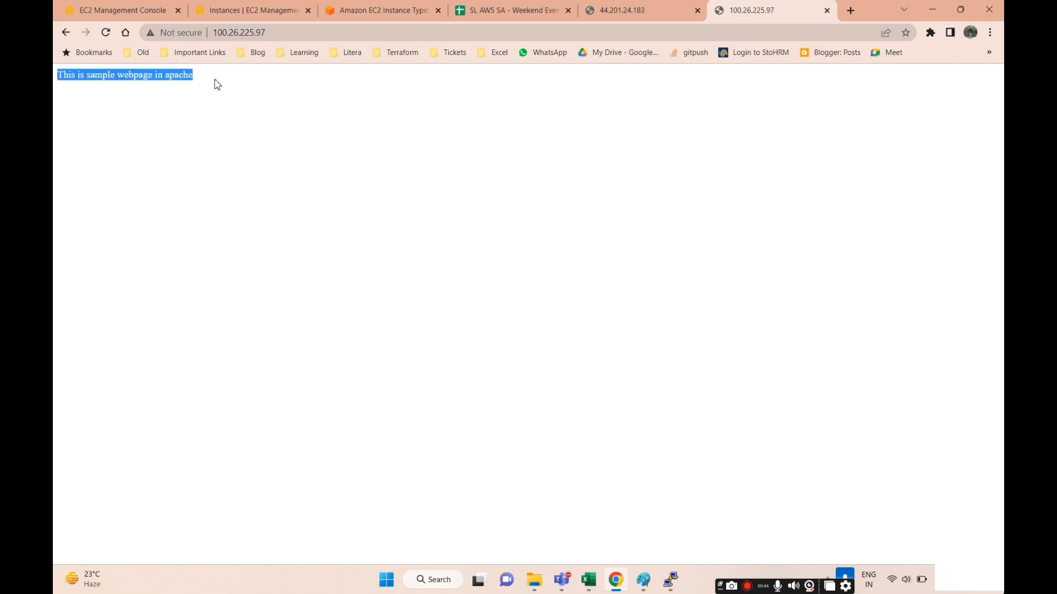
click(333, 221)
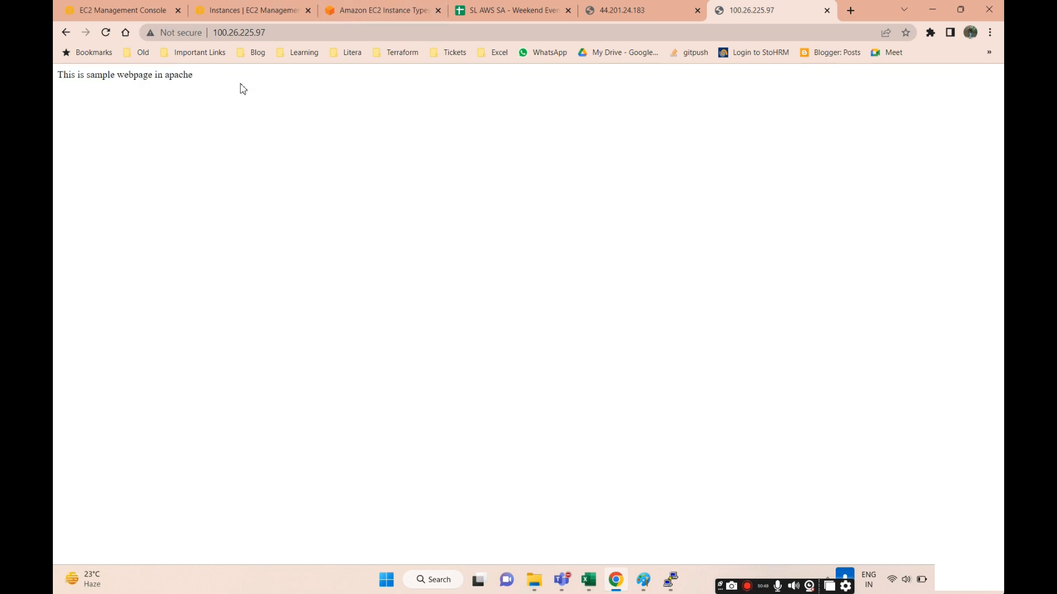
drag(242, 89, 56, 73)
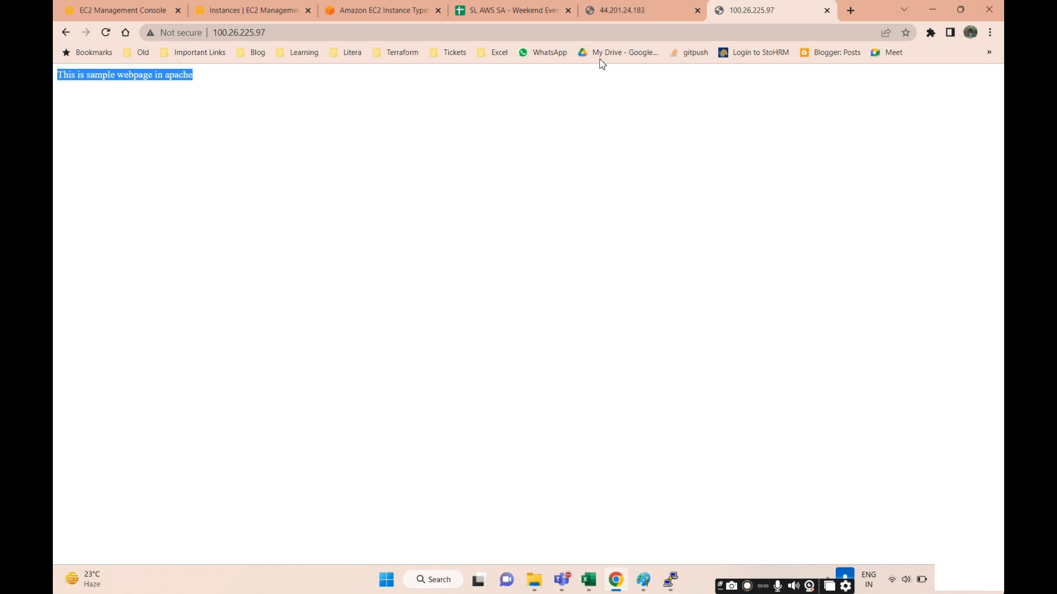
click(667, 588)
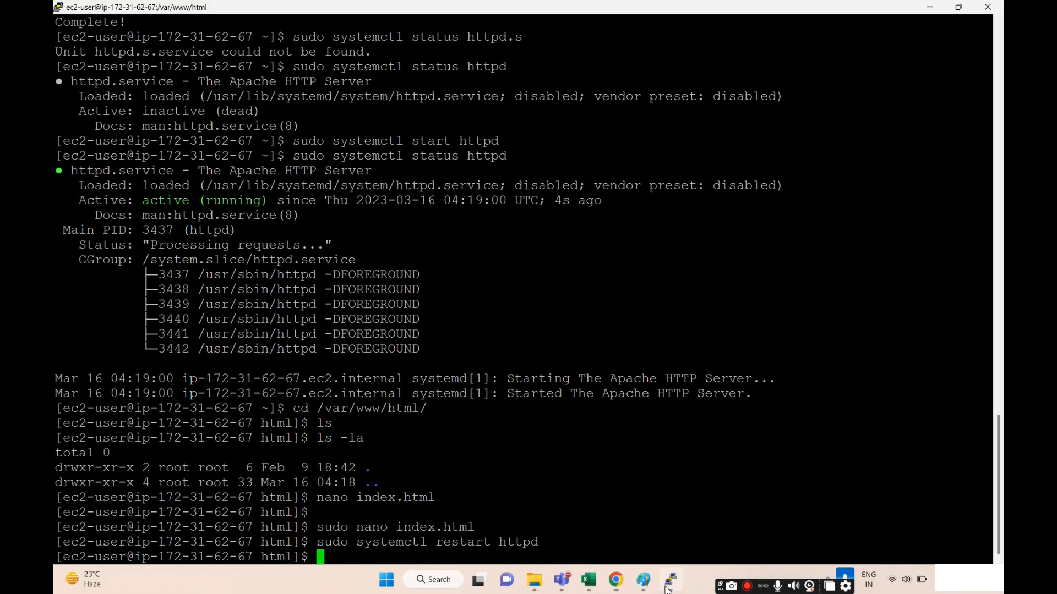
click(928, 9)
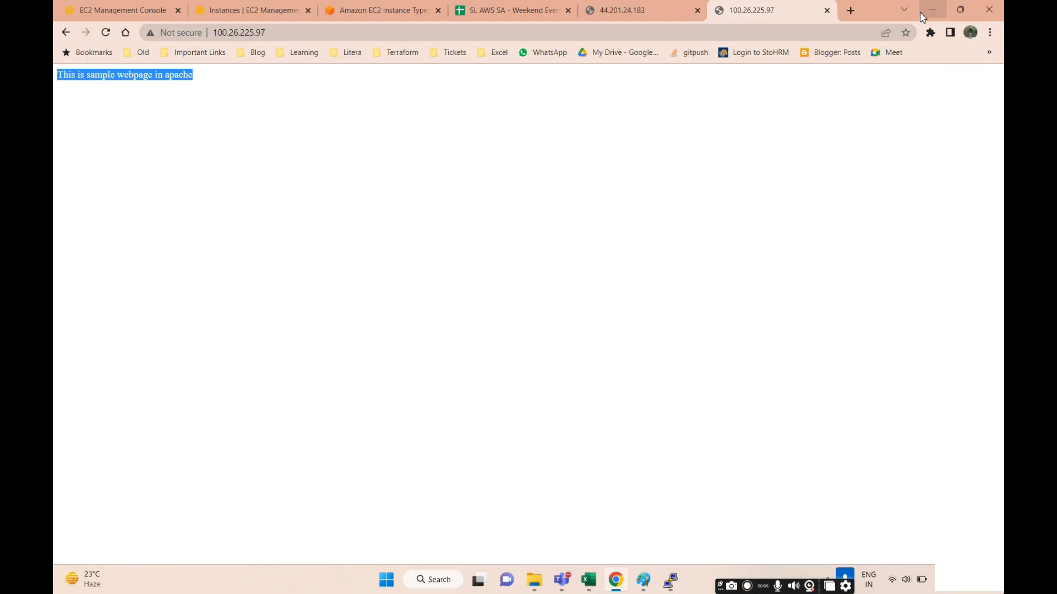
Step: Compare the web pages served from 44.201.24.183 and 100.26.225.97, and glance at the course topic list in Excel
click(621, 18)
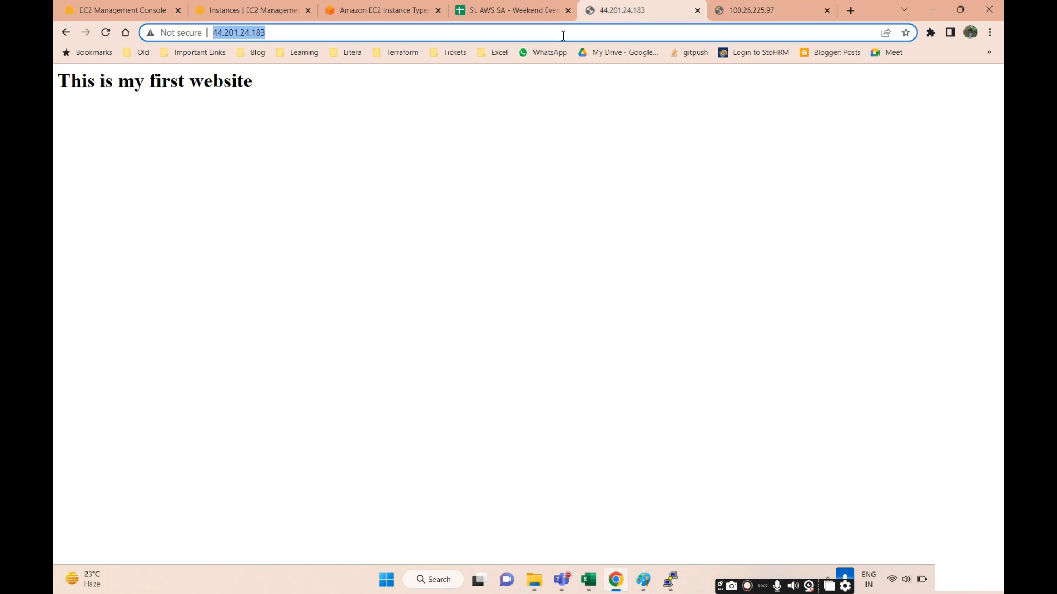
click(753, 10)
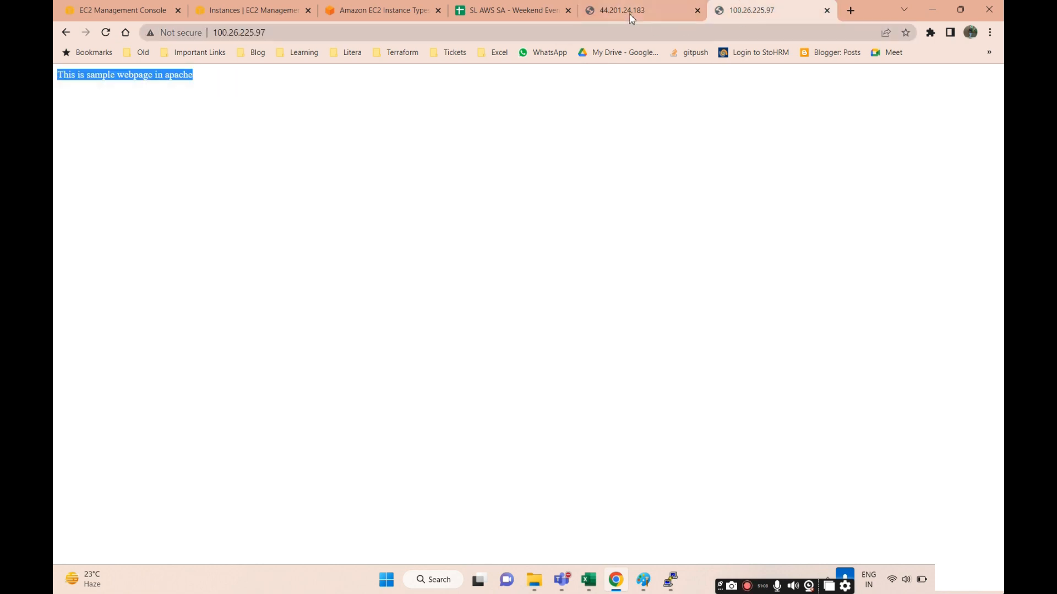
click(632, 16)
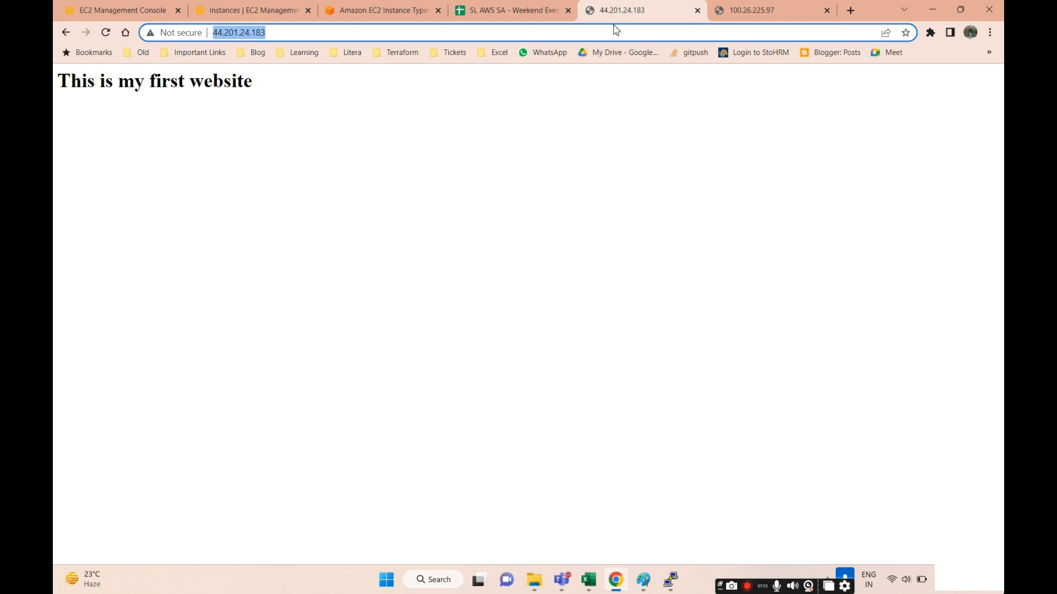
click(733, 15)
click(624, 13)
click(574, 348)
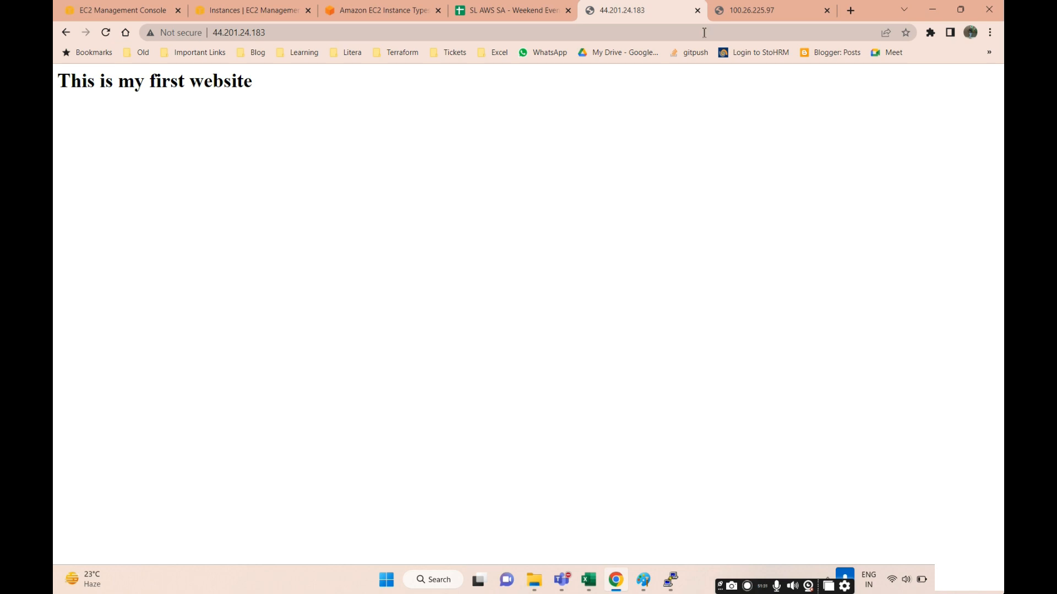
click(771, 18)
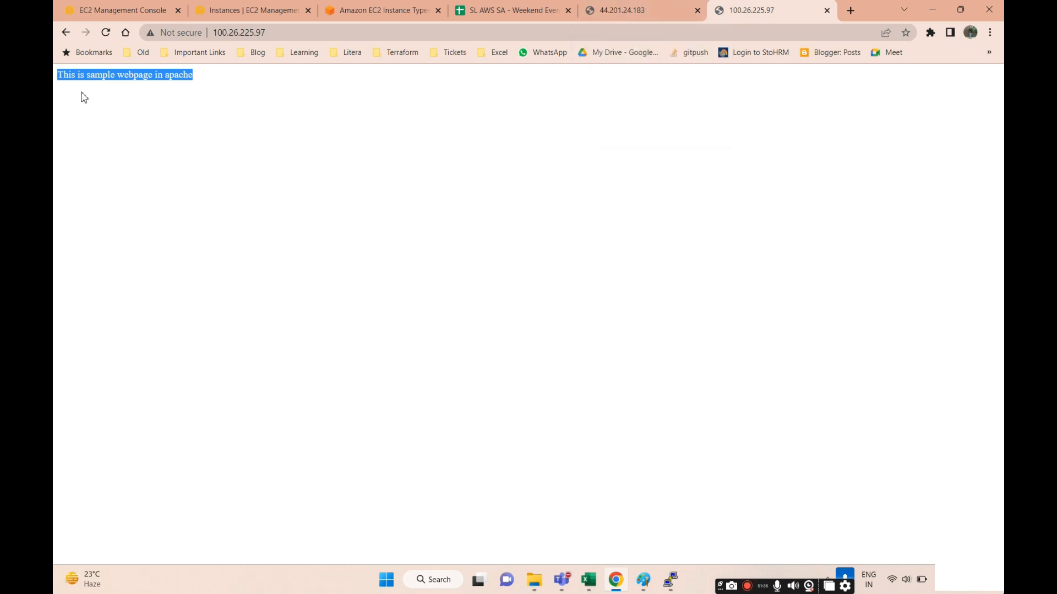
click(617, 17)
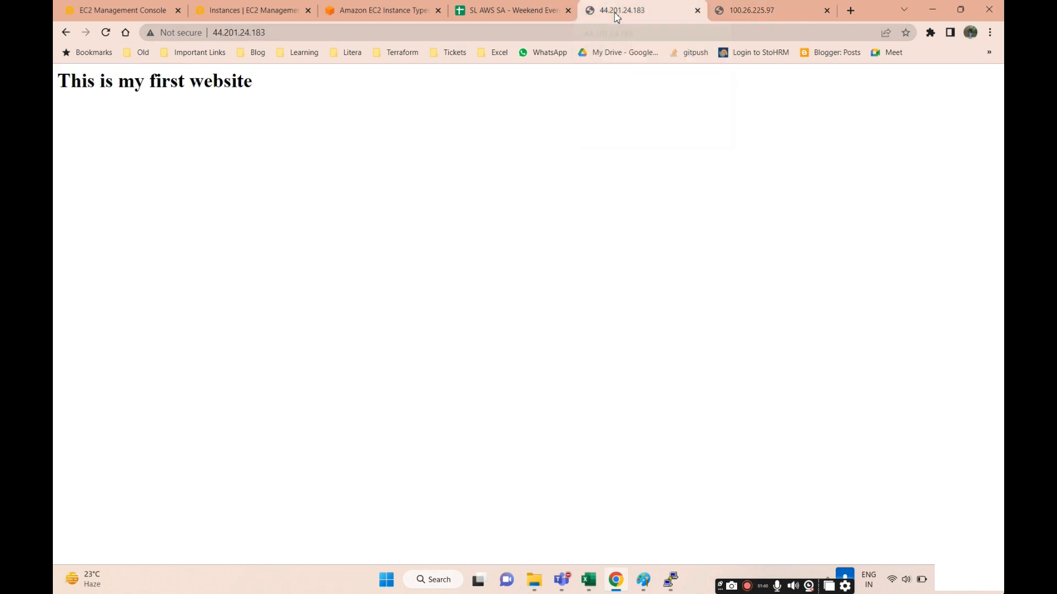
click(733, 12)
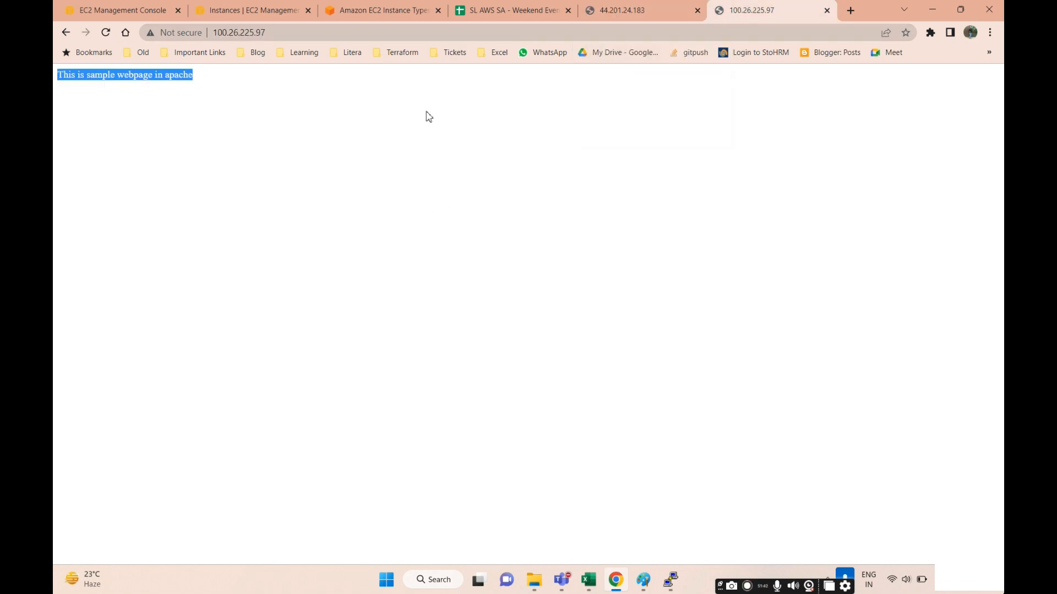
click(588, 583)
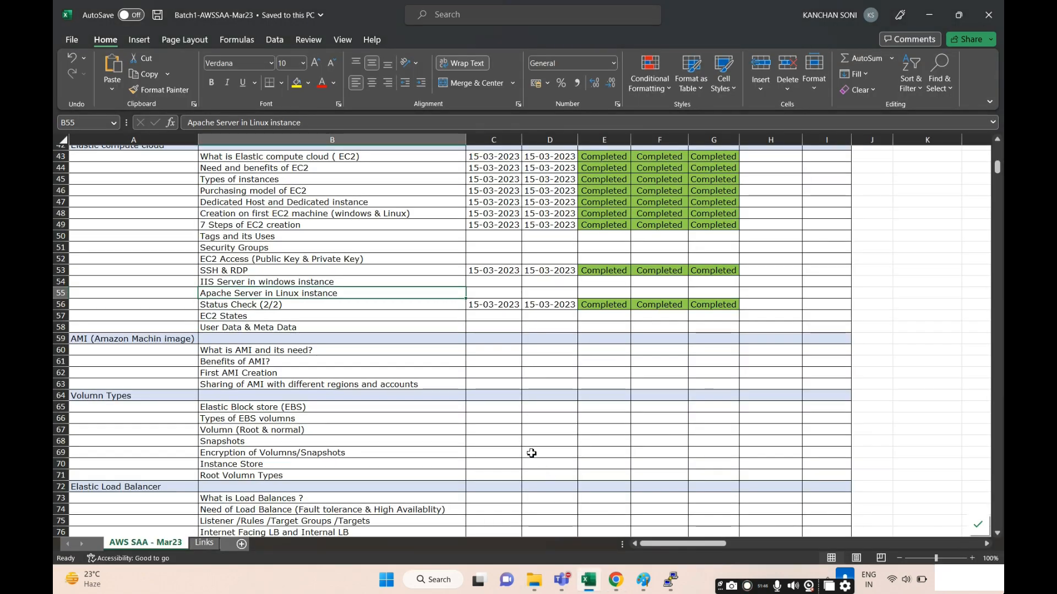
key(alt+Tab)
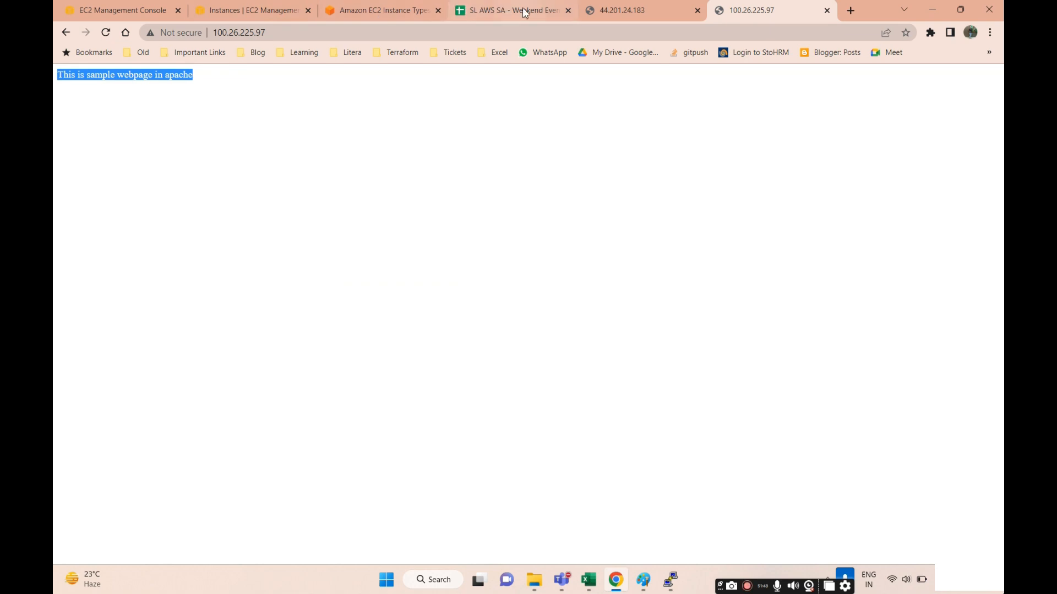
Step: Review the two server web pages once more in the browser and close both of their tabs
click(147, 11)
click(662, 17)
click(776, 13)
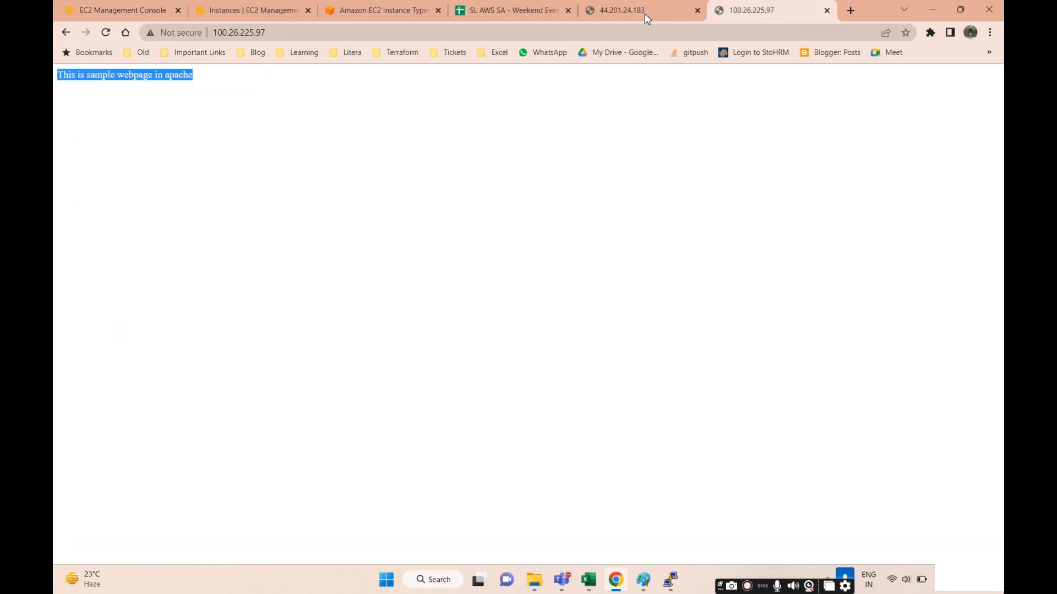
click(626, 12)
click(732, 15)
click(652, 16)
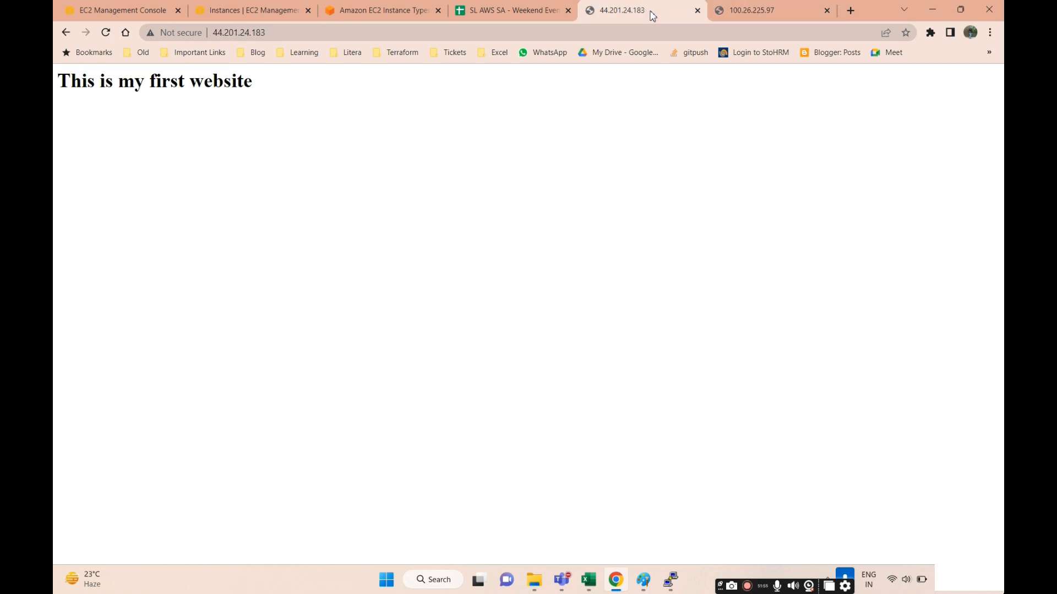
click(698, 11)
click(698, 11)
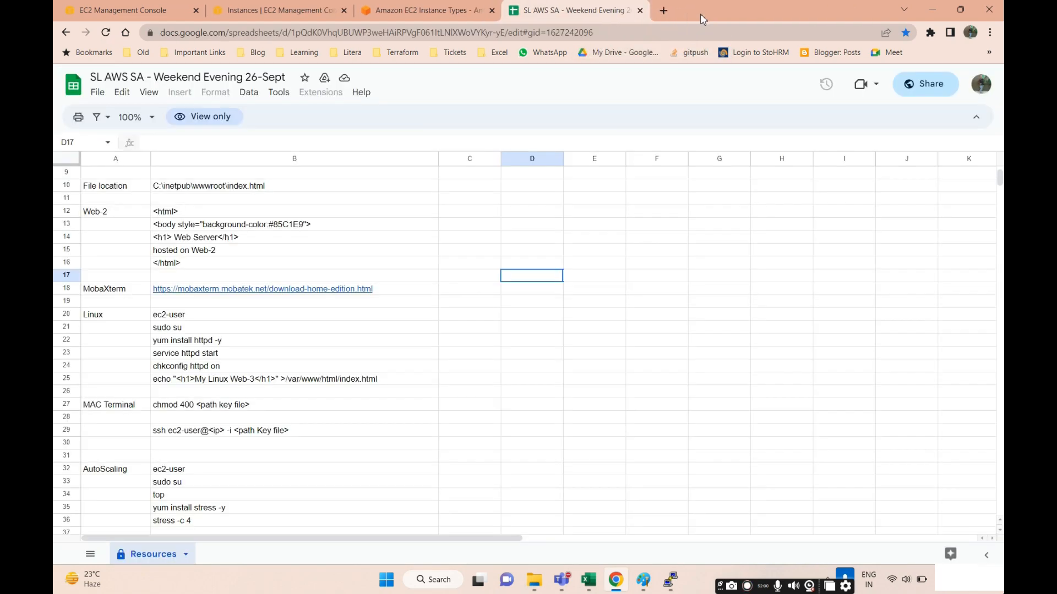
Step: Switch to Paint and draw a rectangle about 484 × 552 px on the empty lower part of the canvas
click(670, 580)
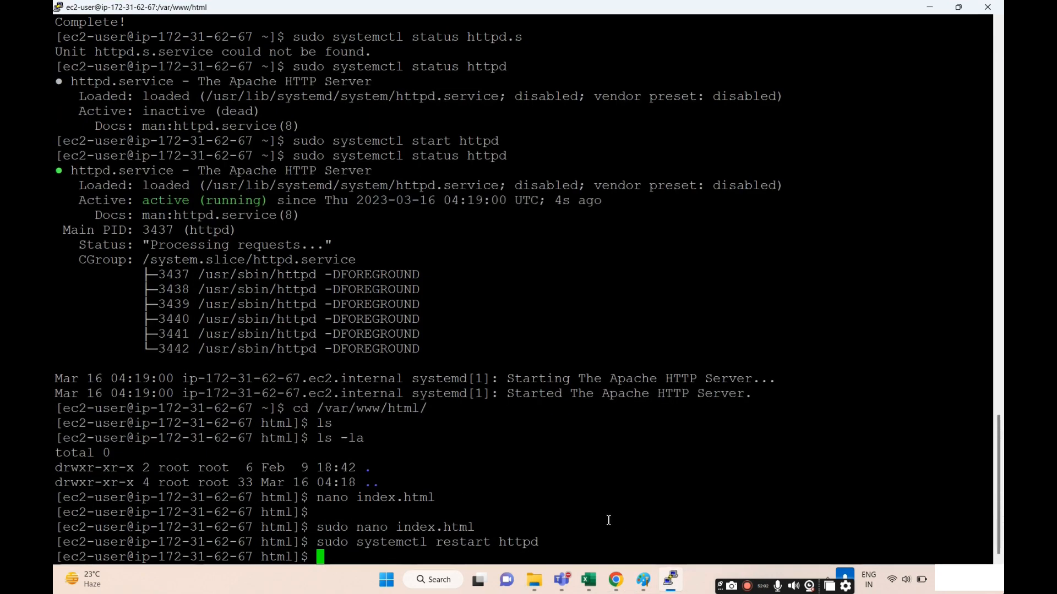
click(643, 580)
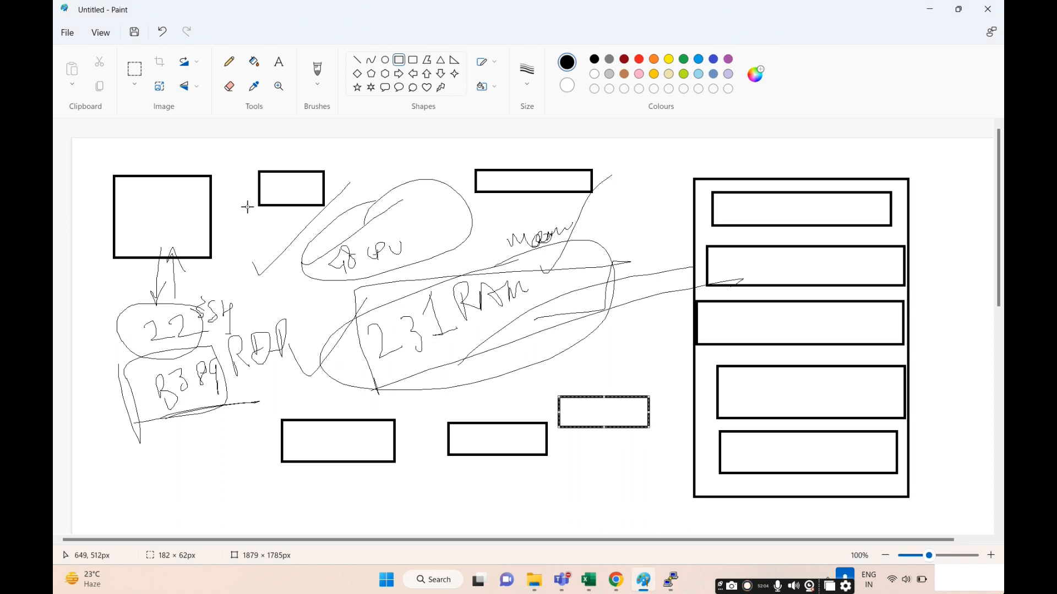
scroll(441, 318, down, 10)
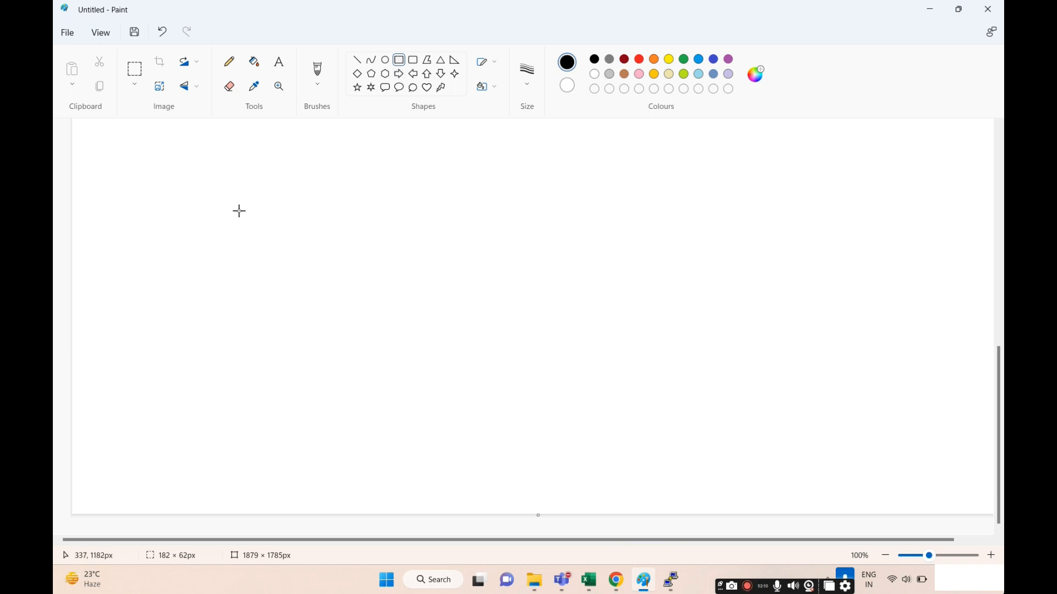
mouse_move(217, 191)
mouse_down()
mouse_move(454, 426)
mouse_move(457, 466)
mouse_up()
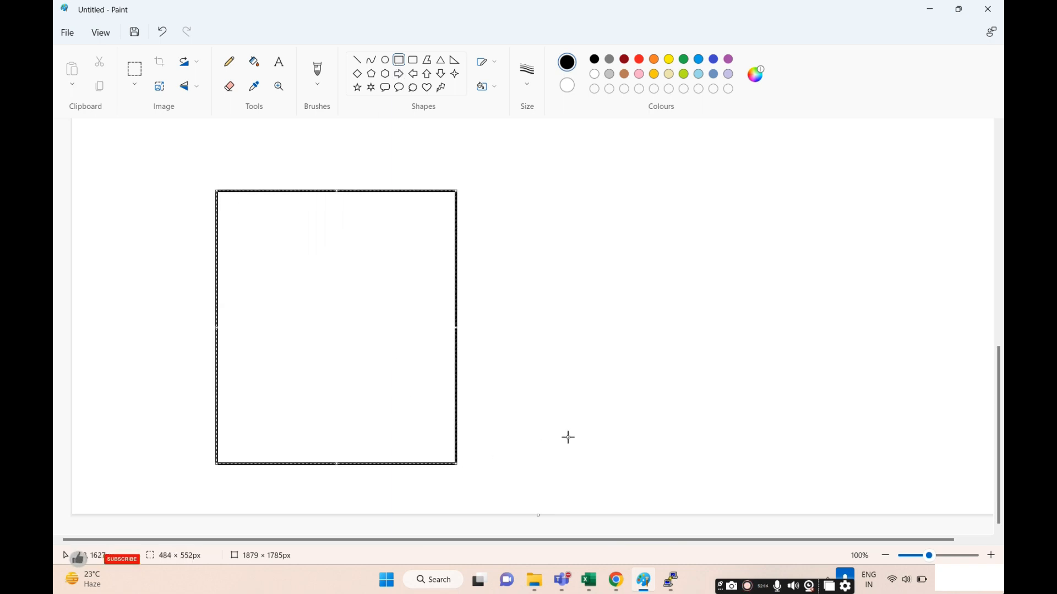
click(566, 436)
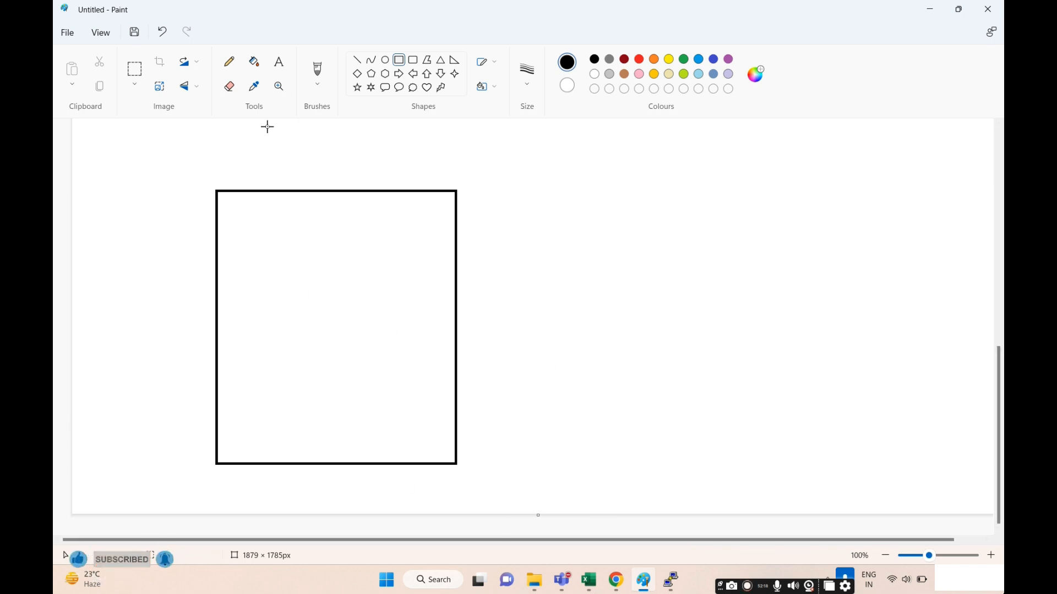
Step: With the Pencil, sketch an arrow onto the rectangle's top edge and handwrite "Team" and "PPT" inside the rectangle
click(280, 69)
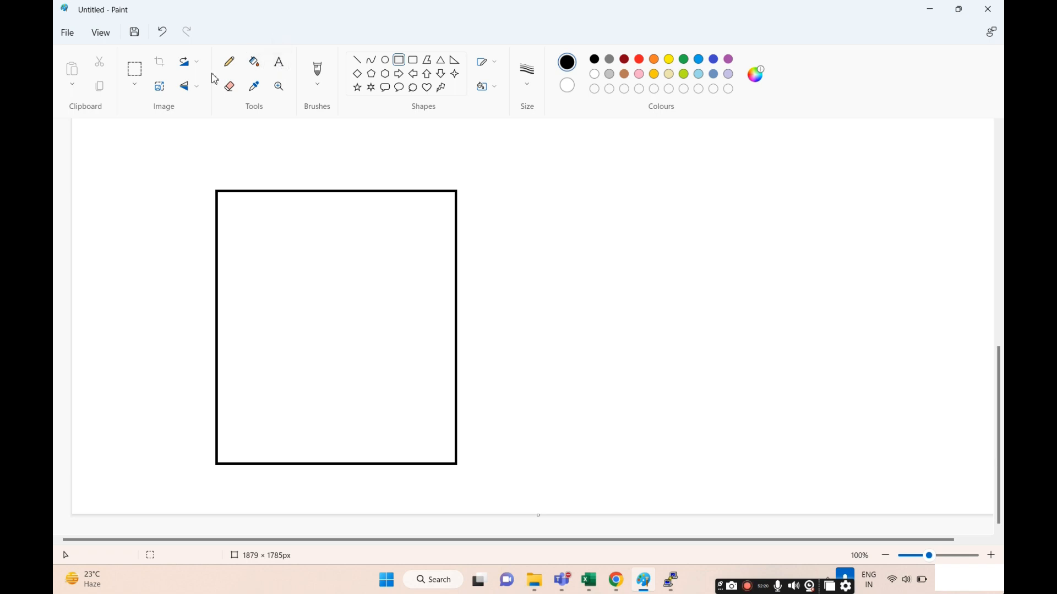
click(229, 62)
mouse_move(204, 166)
mouse_down()
mouse_move(246, 186)
mouse_move(254, 150)
mouse_up()
drag(248, 218, 256, 245)
mouse_move(225, 222)
mouse_down()
mouse_move(273, 217)
mouse_move(265, 223)
mouse_move(317, 203)
mouse_up()
mouse_move(264, 249)
mouse_down()
mouse_move(272, 300)
mouse_move(275, 264)
mouse_move(294, 259)
mouse_up()
drag(325, 241, 323, 295)
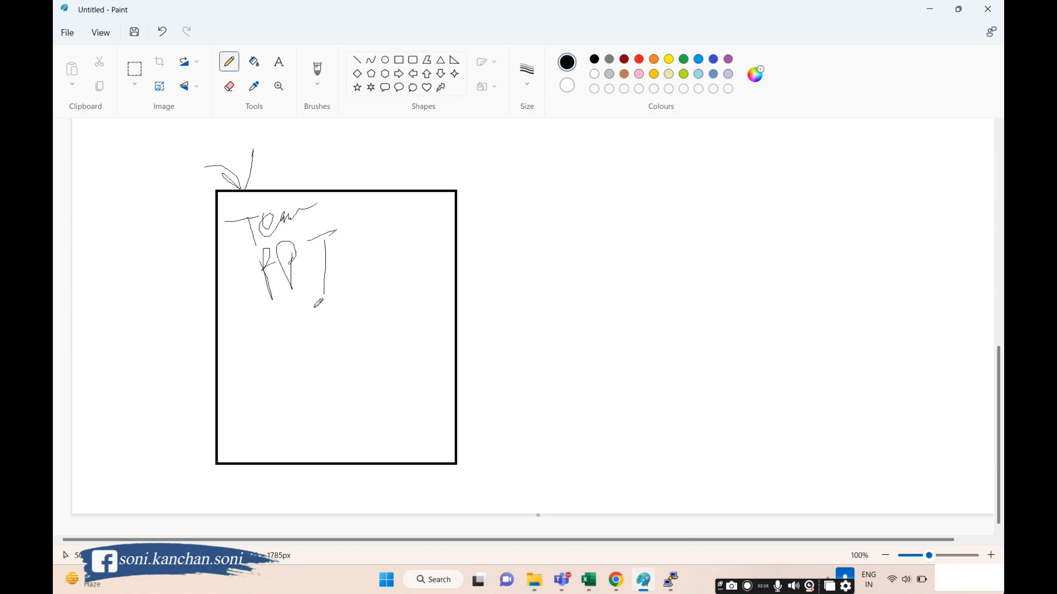
Step: Handwrite a third underlined label below "PPT" and draw a freehand outline around the handwritten labels
mouse_move(287, 367)
mouse_down()
mouse_move(332, 325)
mouse_move(337, 361)
mouse_up()
drag(270, 401, 370, 379)
mouse_move(205, 206)
mouse_down()
mouse_move(244, 364)
mouse_move(383, 176)
mouse_move(209, 371)
mouse_up()
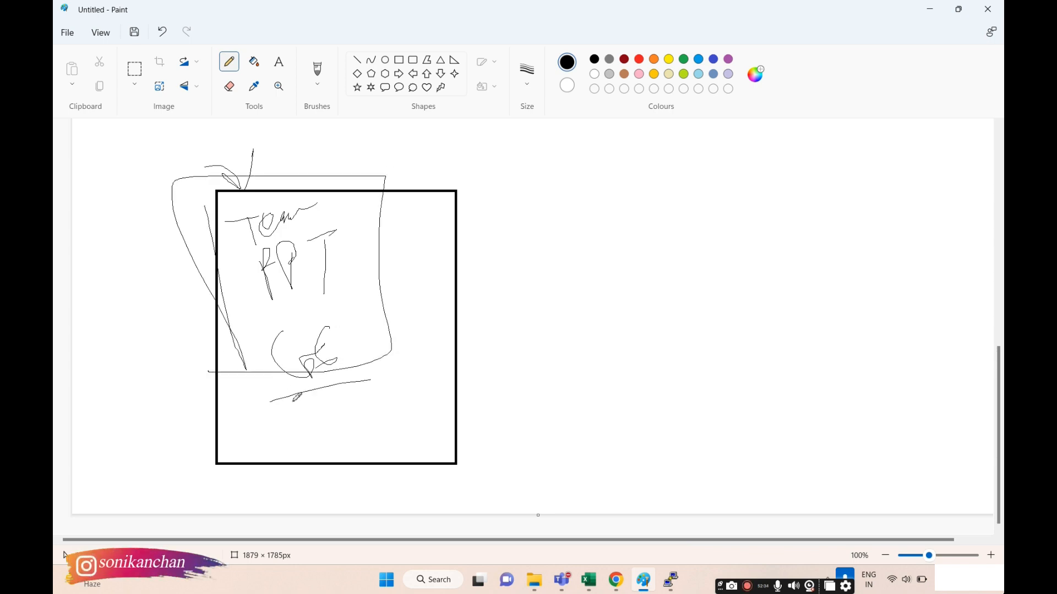
Step: Open Task Manager and view its performance and app history pages
right_click(698, 583)
click(665, 521)
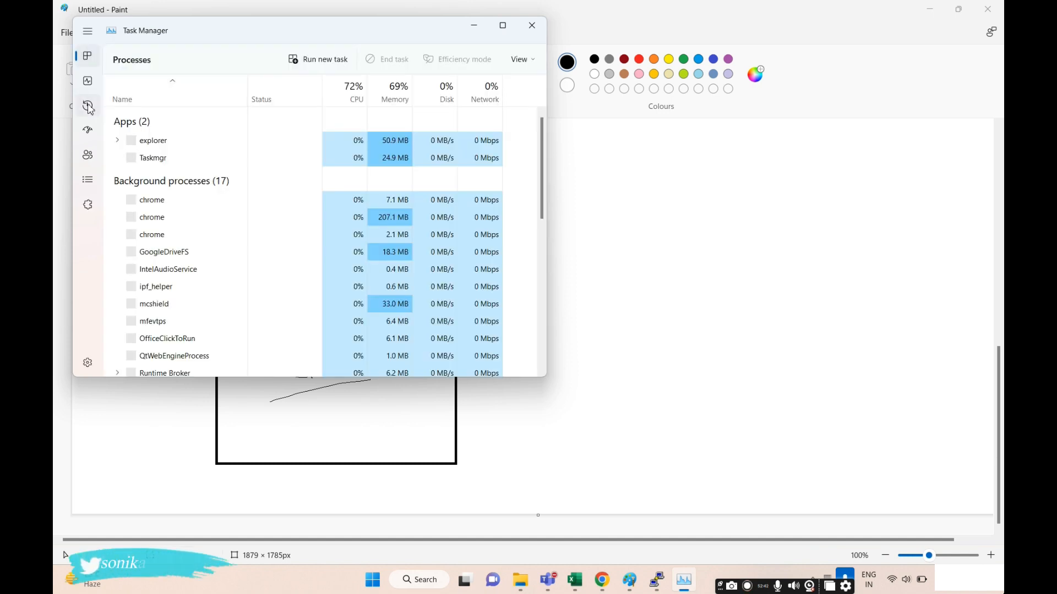
click(88, 81)
click(87, 105)
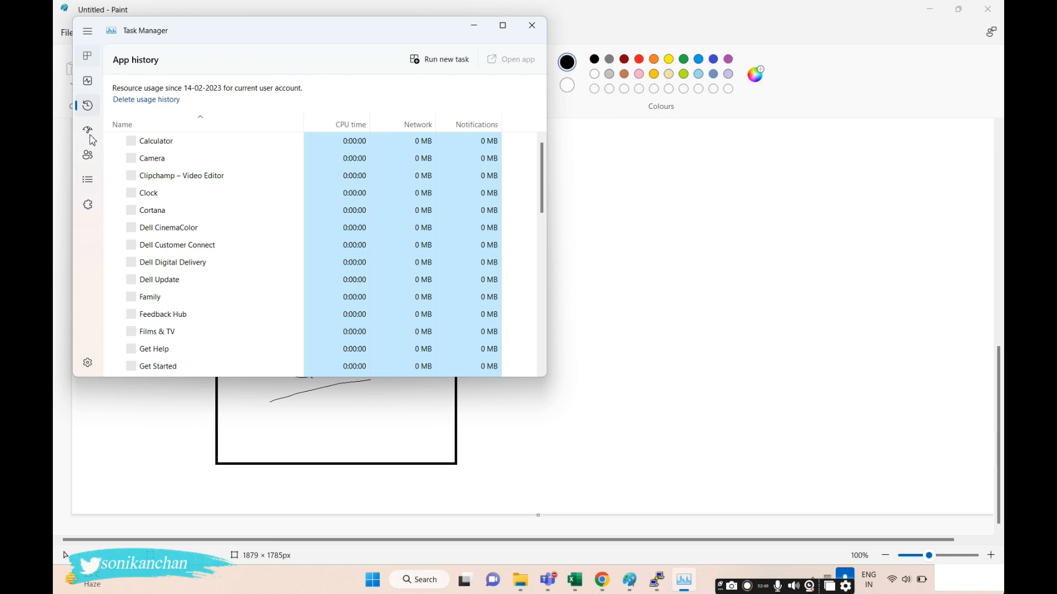
Step: Look through Task Manager's startup apps, app history, performance, users and processes pages, and expand the page names
click(90, 133)
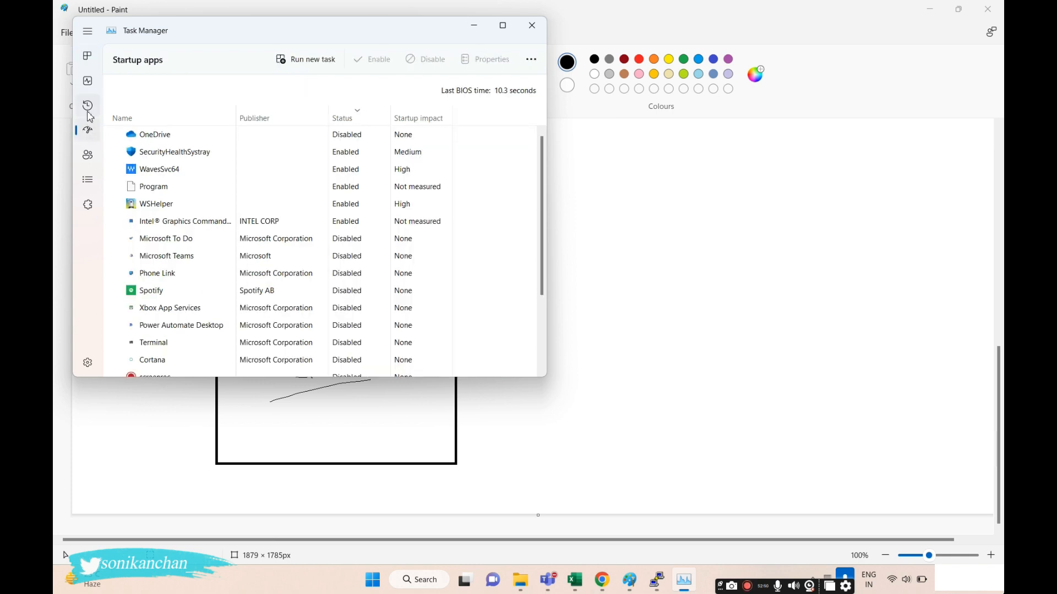
click(88, 105)
click(88, 83)
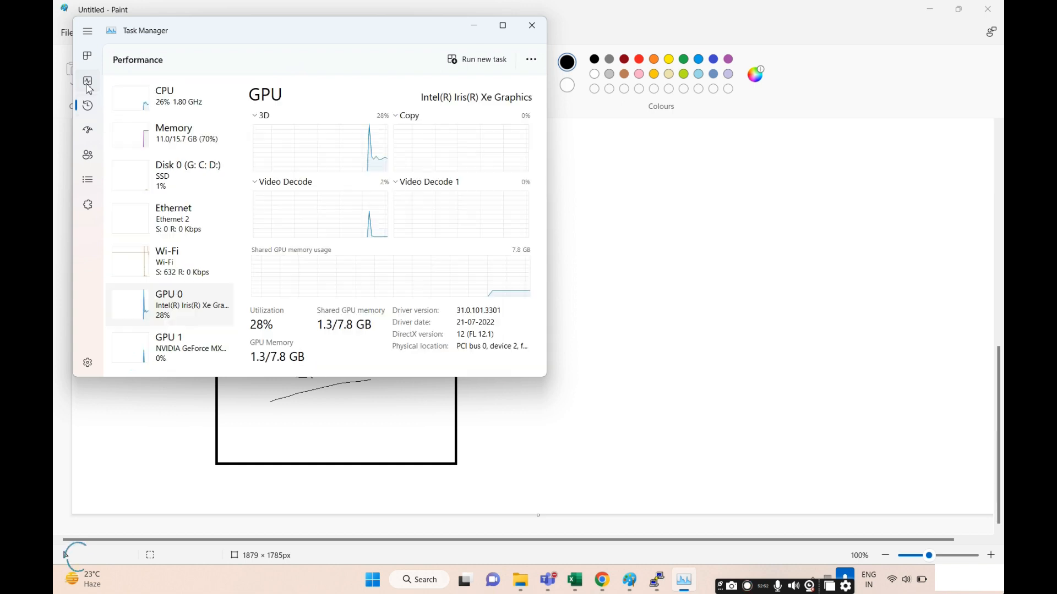
click(92, 157)
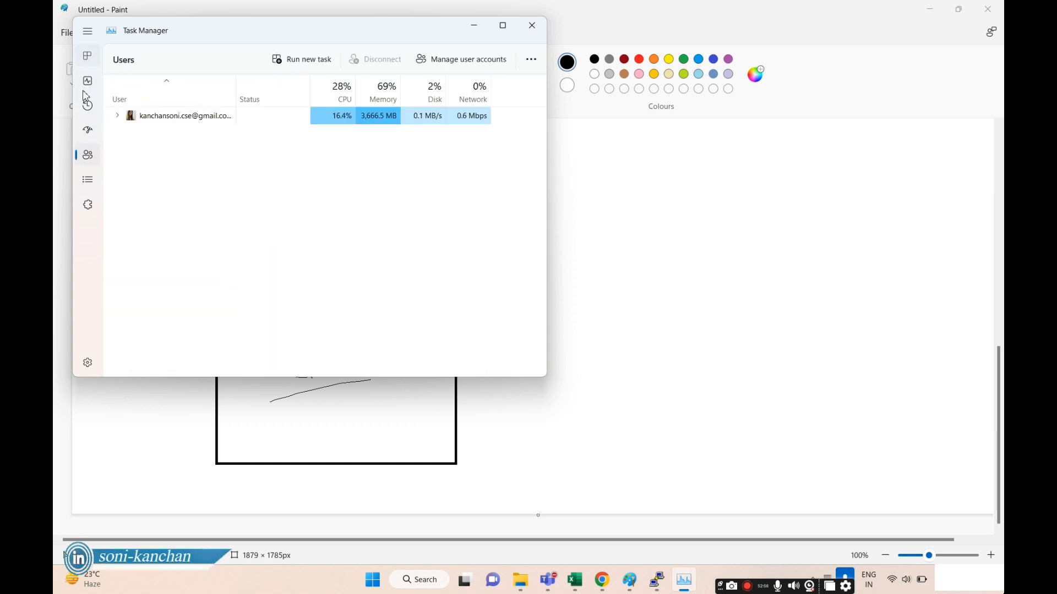
click(87, 55)
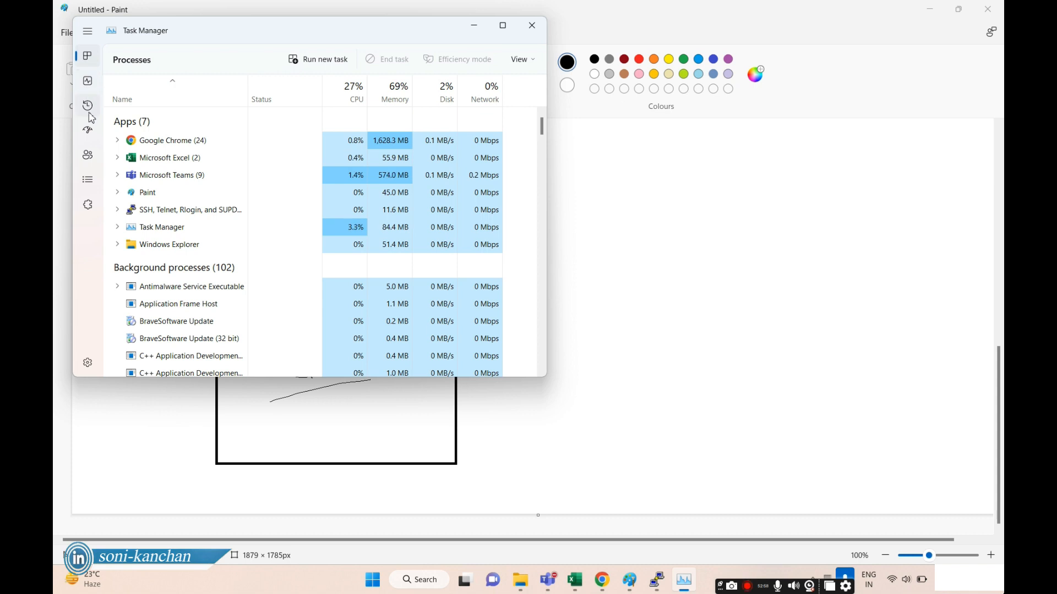
click(88, 81)
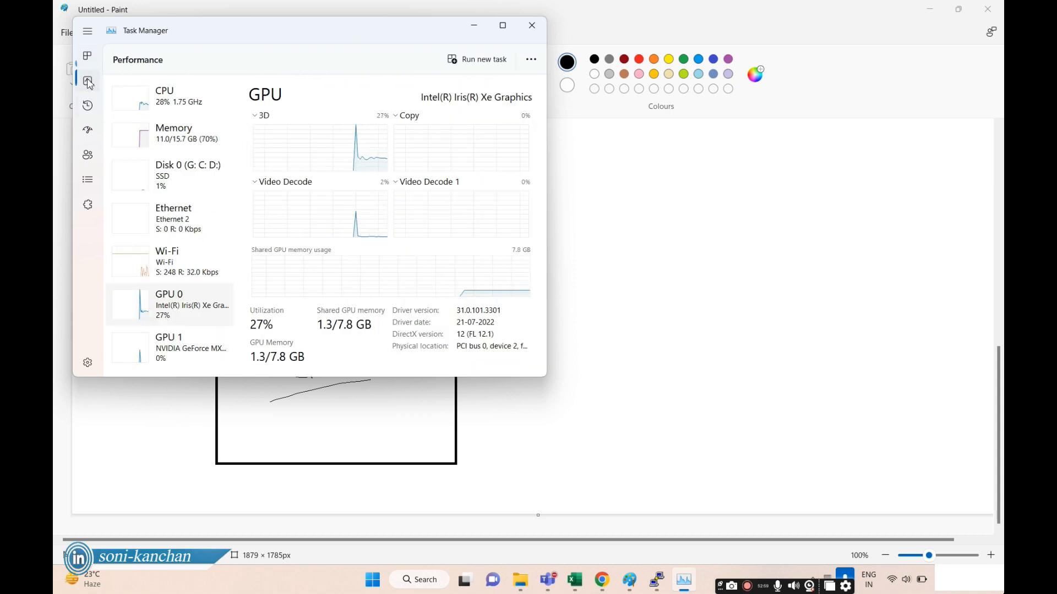
click(87, 32)
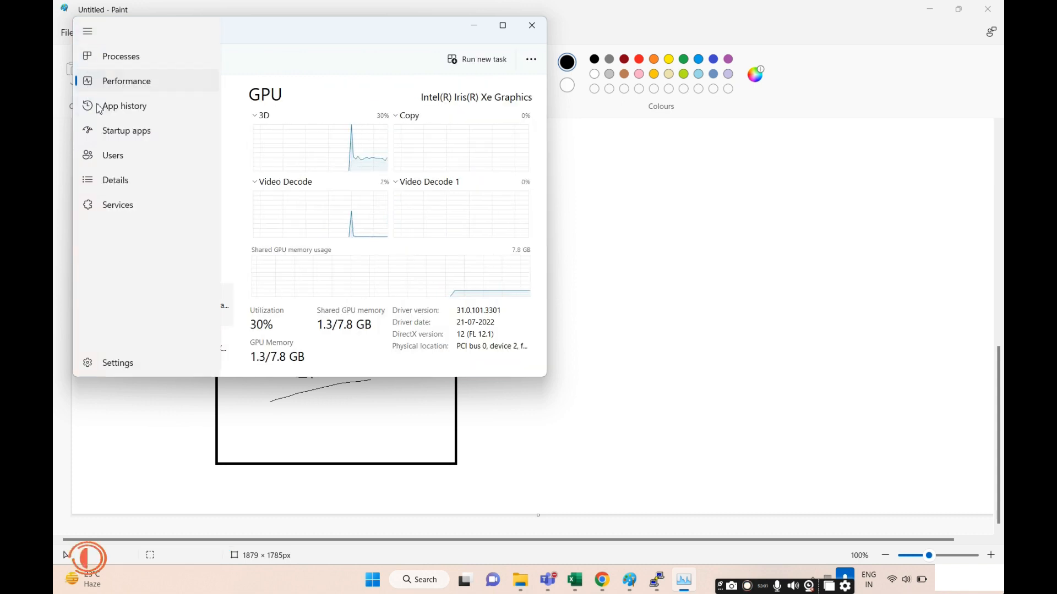
Step: Examine the startup apps list sorted by status, checking which entries start with Windows, and close Task Manager
click(122, 130)
scroll(337, 196, down, 3)
scroll(352, 165, up, 2)
scroll(355, 127, down, 3)
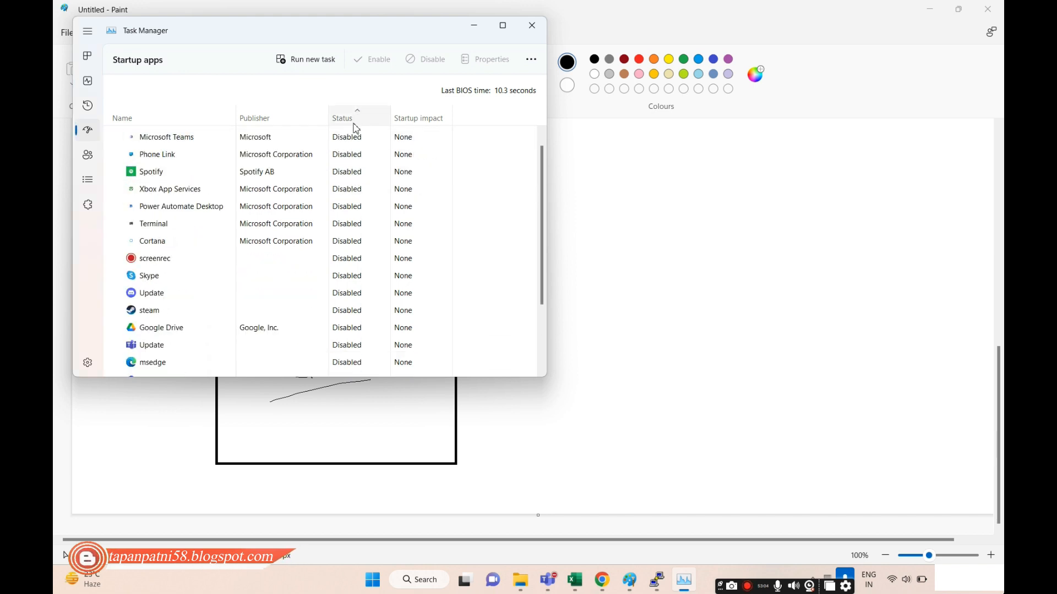
scroll(341, 154, up, 3)
scroll(339, 220, down, 2)
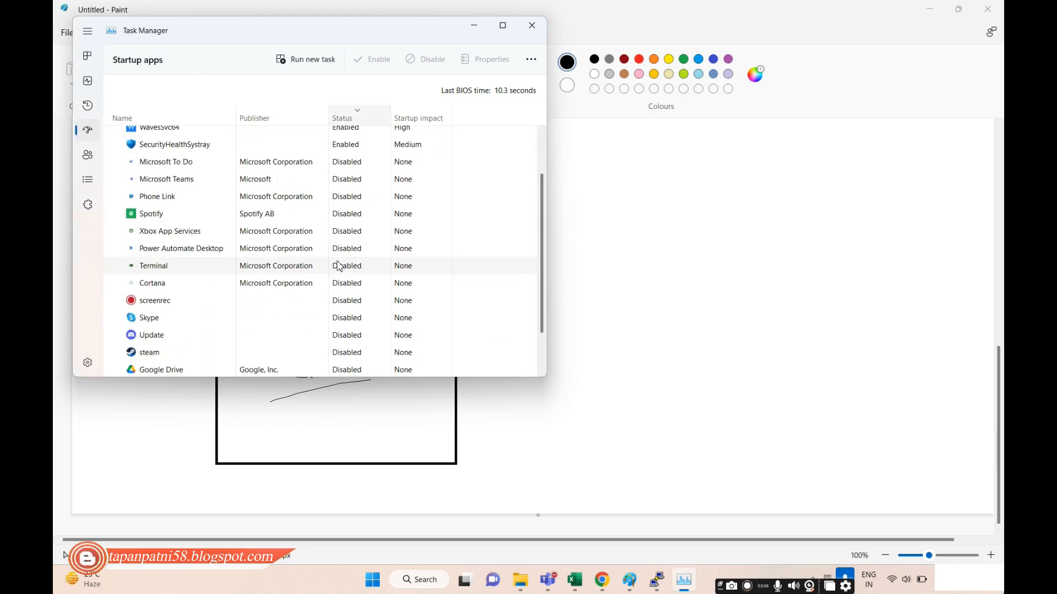
scroll(319, 231, up, 3)
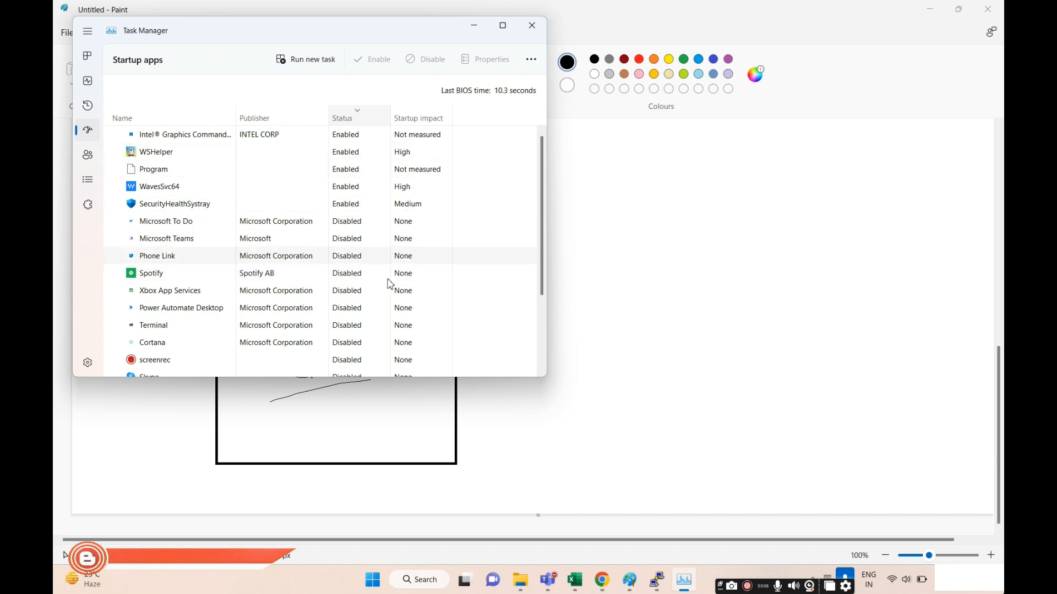
scroll(341, 286, down, 2)
scroll(341, 286, up, 2)
scroll(163, 318, down, 4)
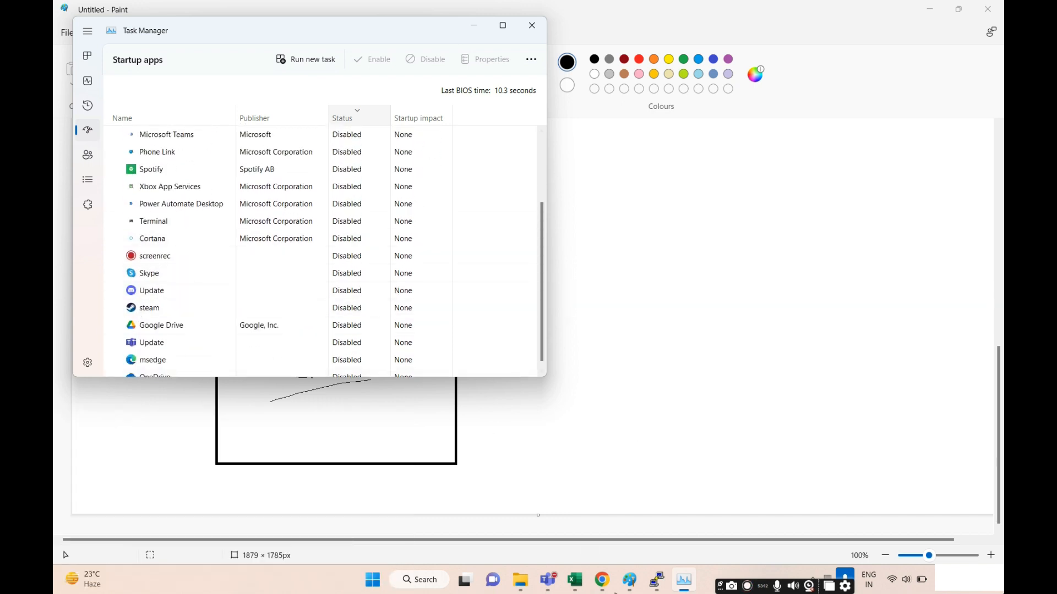
click(531, 26)
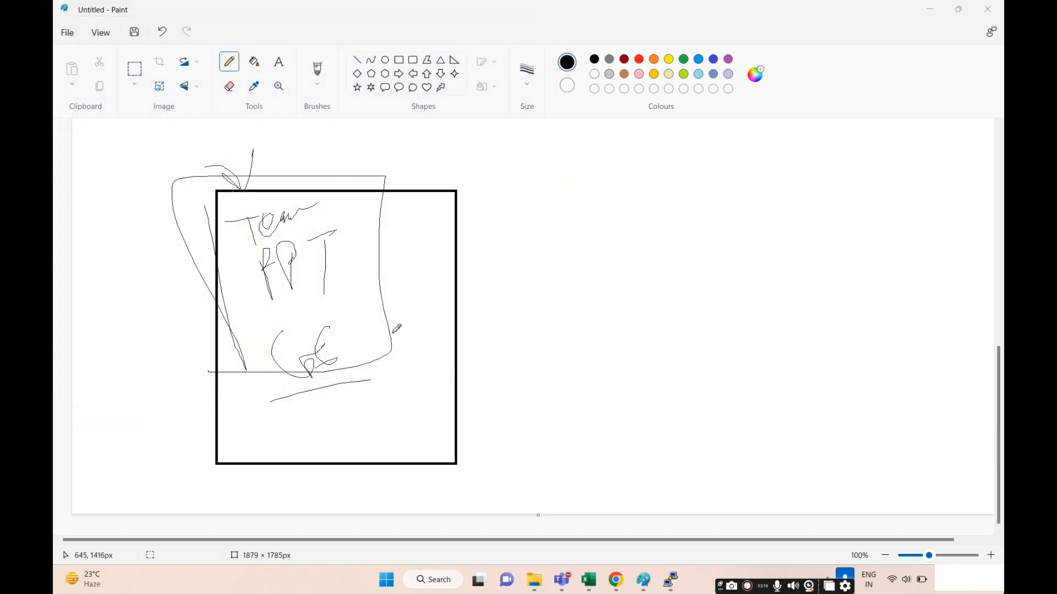
Step: Switch to the EC2 console in Chrome, begin launching a new instance and enter "Linux-User" as its name
mouse_move(643, 581)
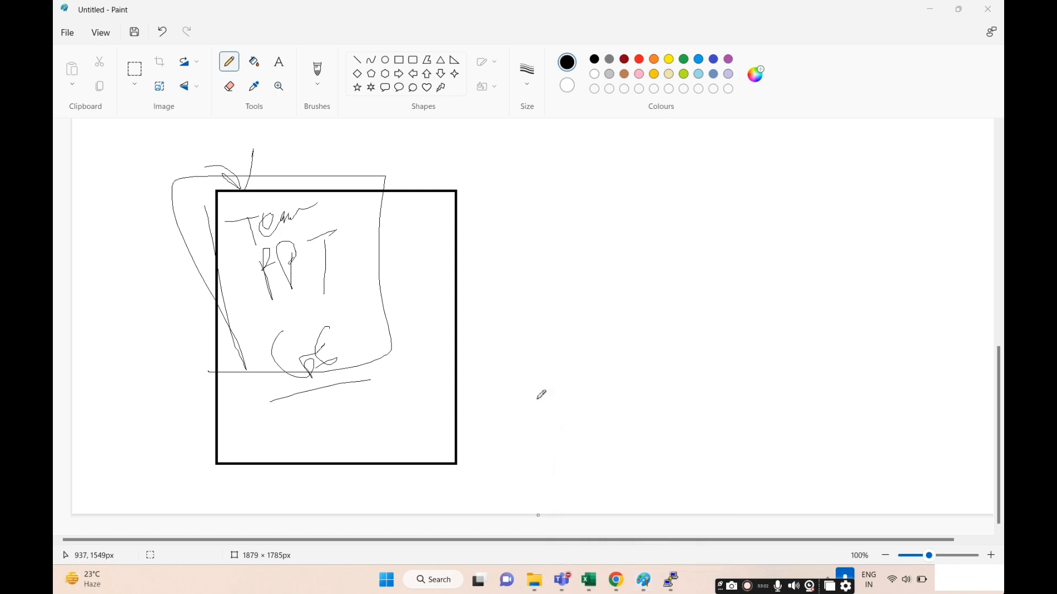
click(617, 581)
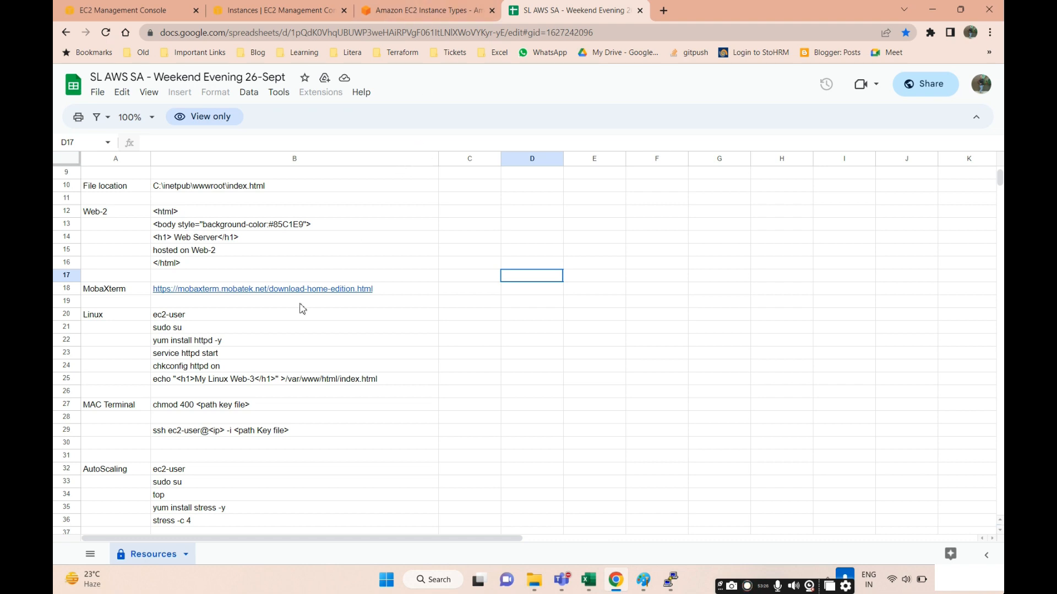
click(92, 11)
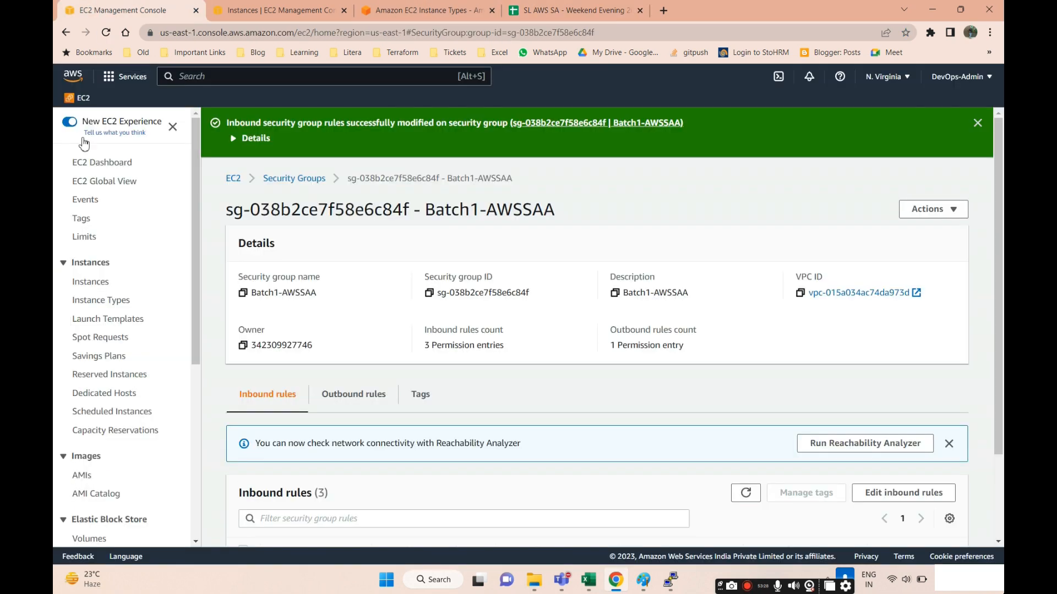
click(90, 282)
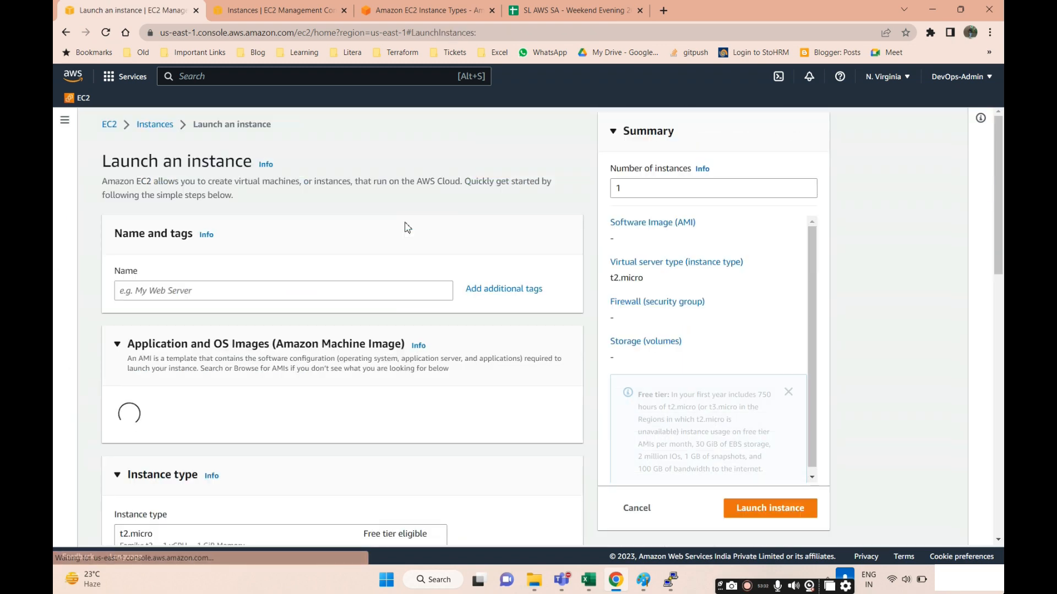
click(210, 294)
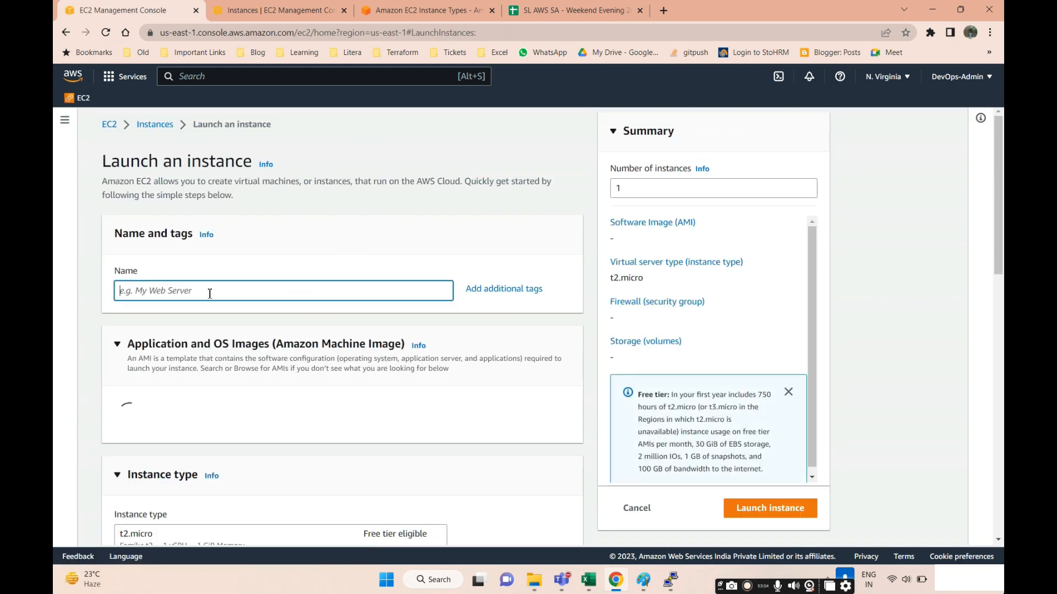
text(Linux-User d)
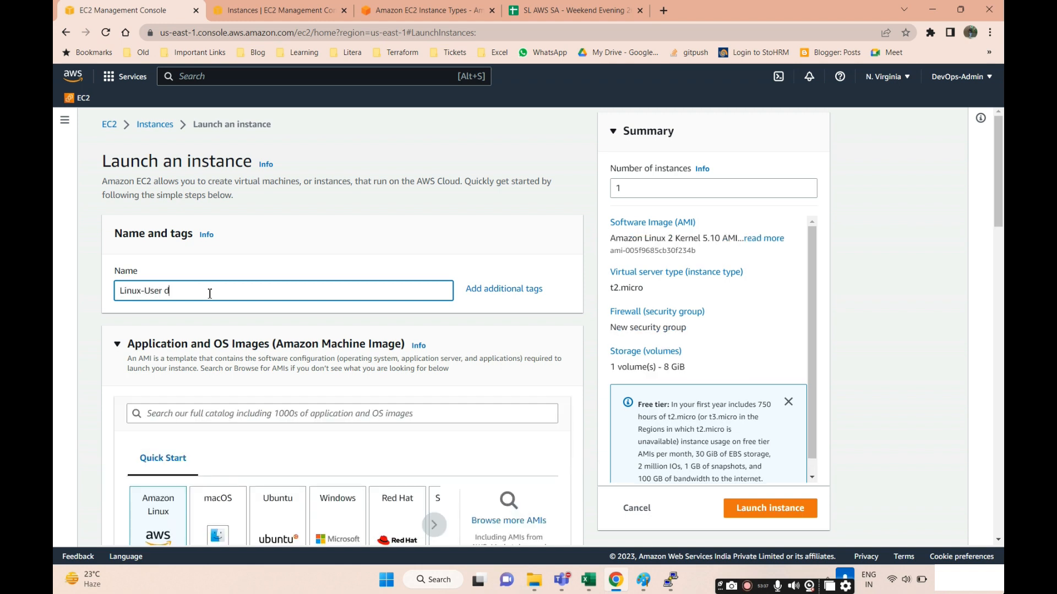
key(BackSpace)
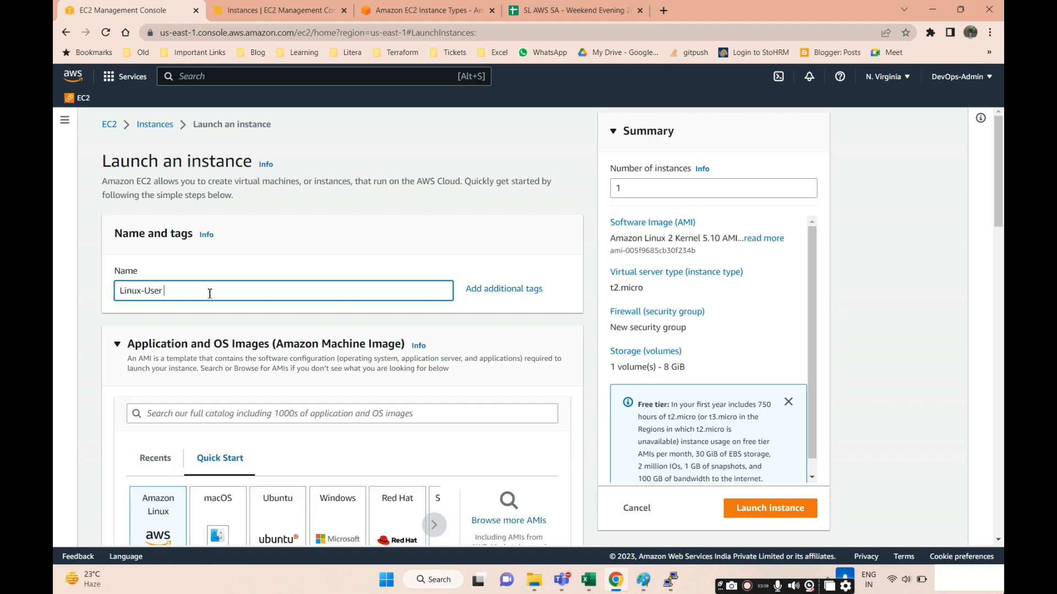
Step: Choose the existing AWSSAA-Batch key pair for logging in to the new instance
scroll(299, 187, down, 13)
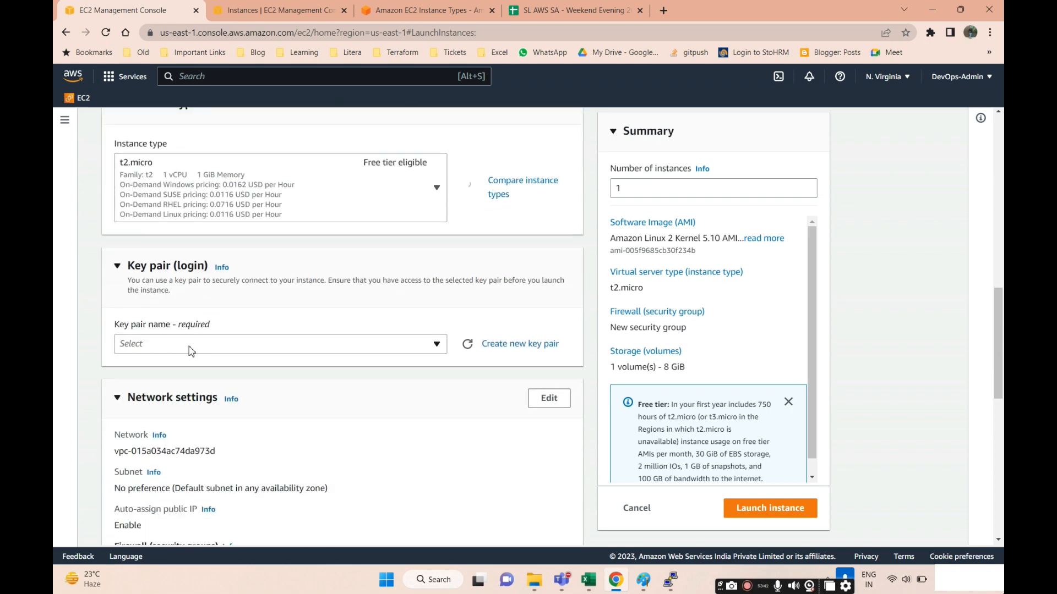
click(193, 350)
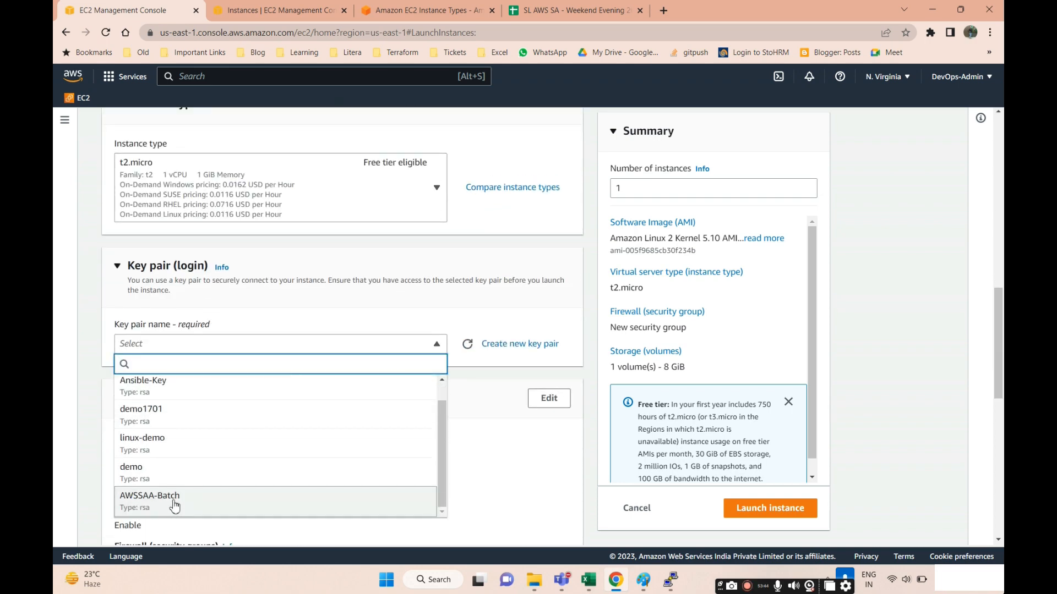
click(175, 509)
Step: Assign the existing Batch1-AWSSAA security group to the instance instead of creating a new one
scroll(366, 380, down, 7)
scroll(209, 267, down, 3)
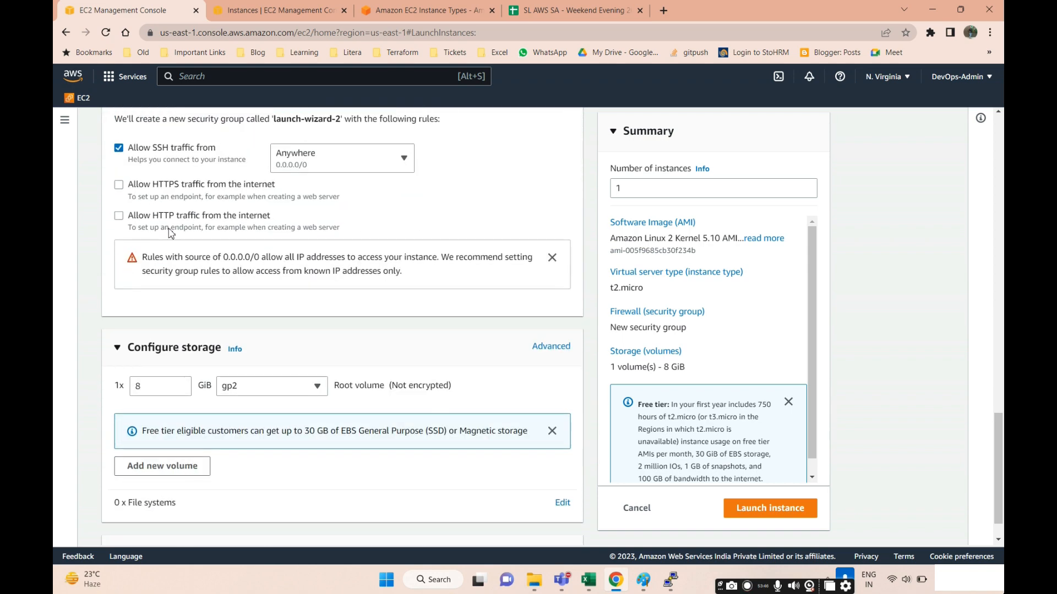
scroll(274, 232, up, 3)
click(308, 220)
click(275, 263)
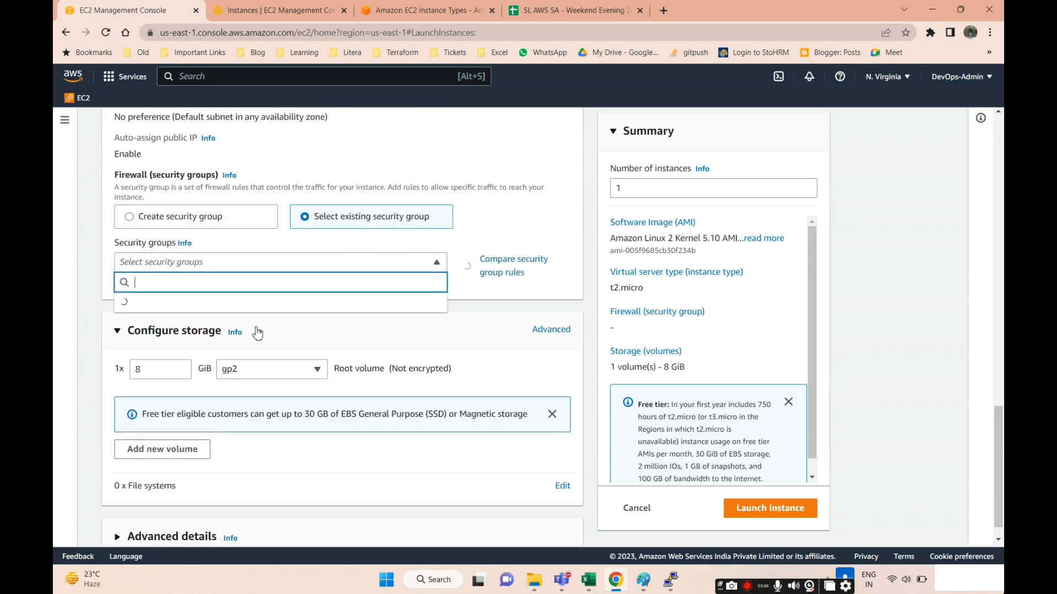
click(175, 435)
Step: Expand the instance's advanced details and place the cursor in the empty user data field
scroll(358, 366, down, 1)
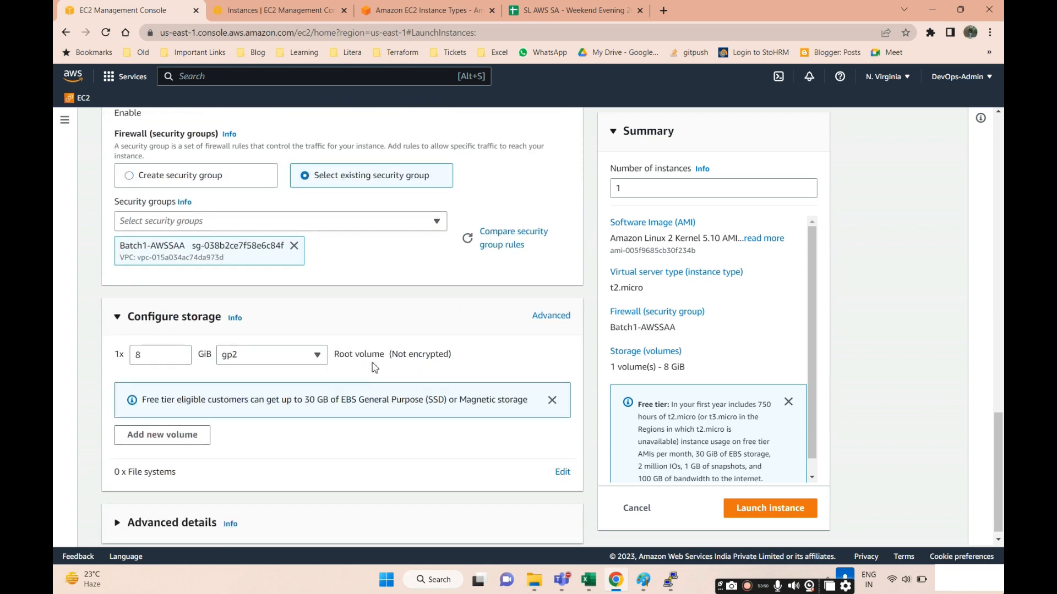
click(119, 514)
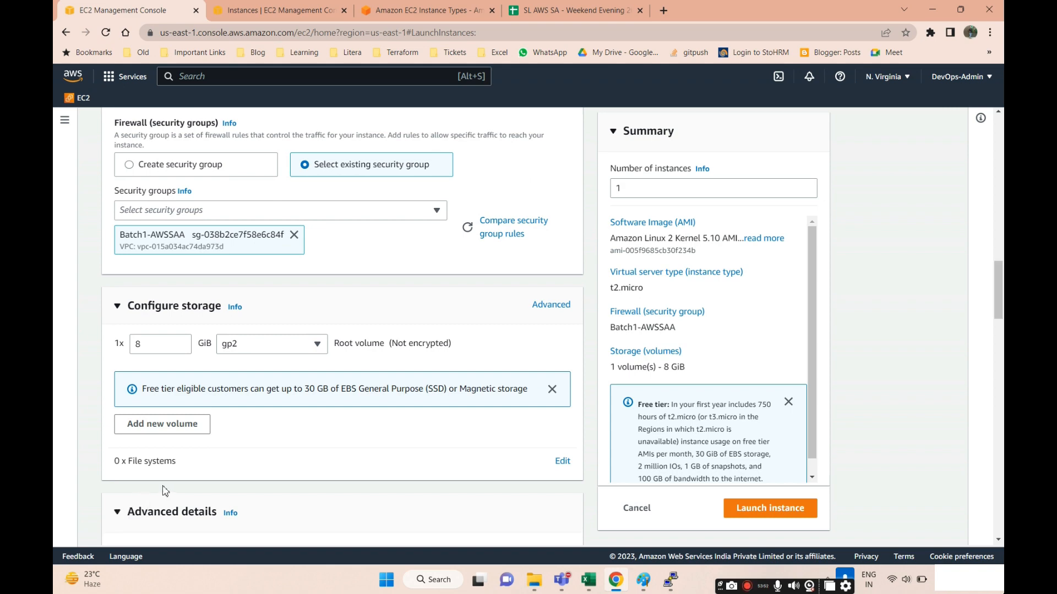
scroll(271, 478, down, 8)
scroll(271, 477, down, 10)
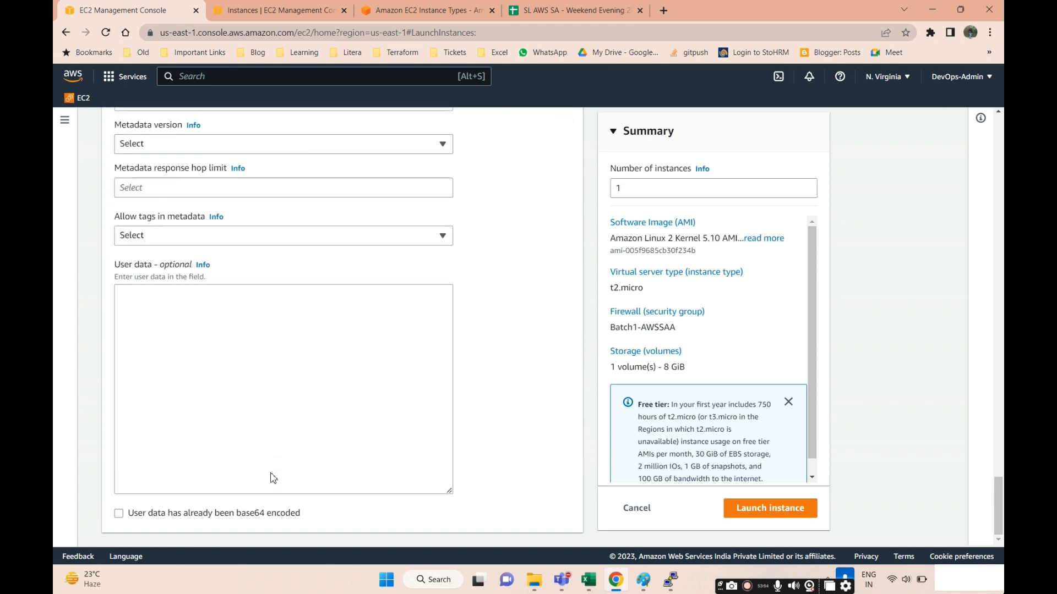
click(204, 347)
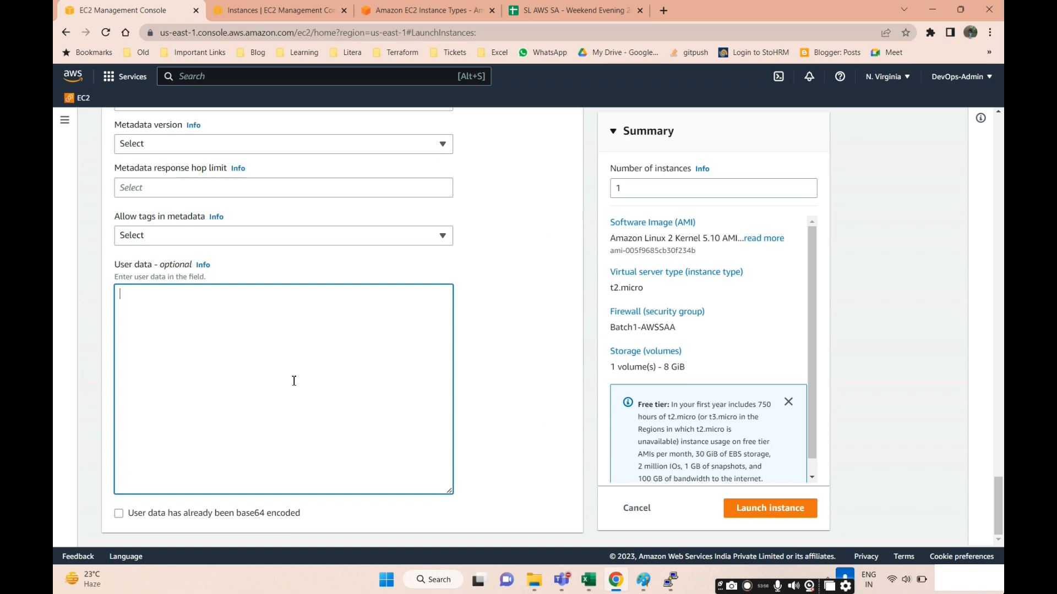
Step: Copy the Linux commands in B21:B25 of the SL AWS SA sheet into the instance's user data field
click(579, 10)
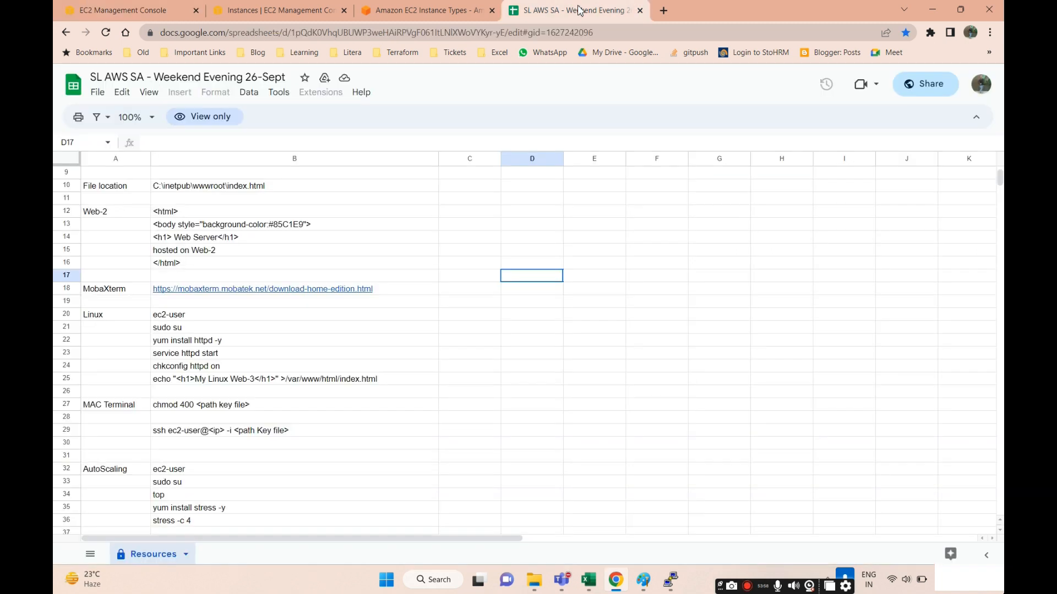
click(186, 318)
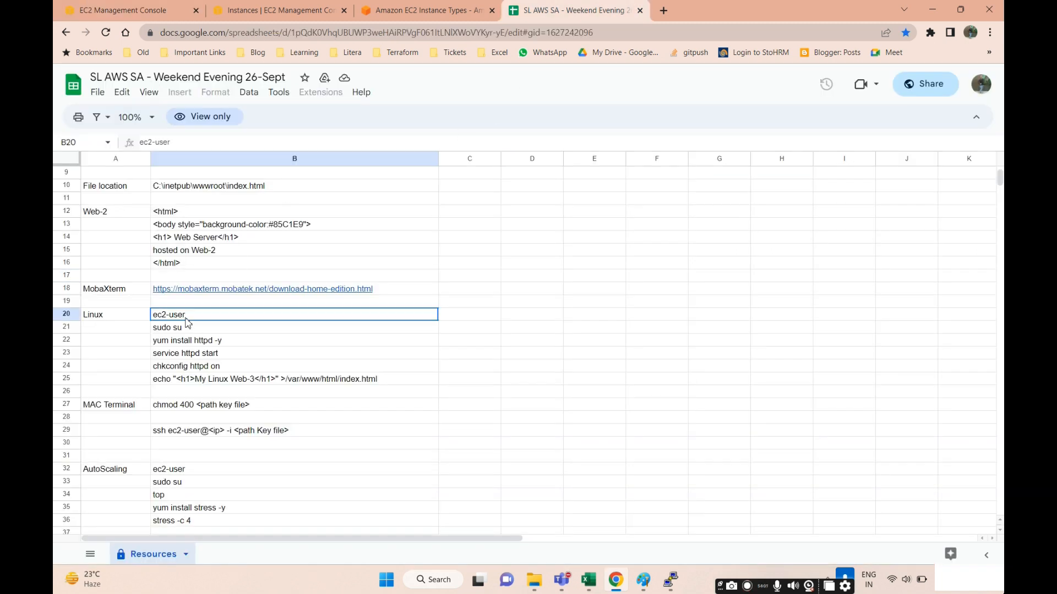
click(183, 345)
drag(178, 330, 183, 385)
key(ctrl+c)
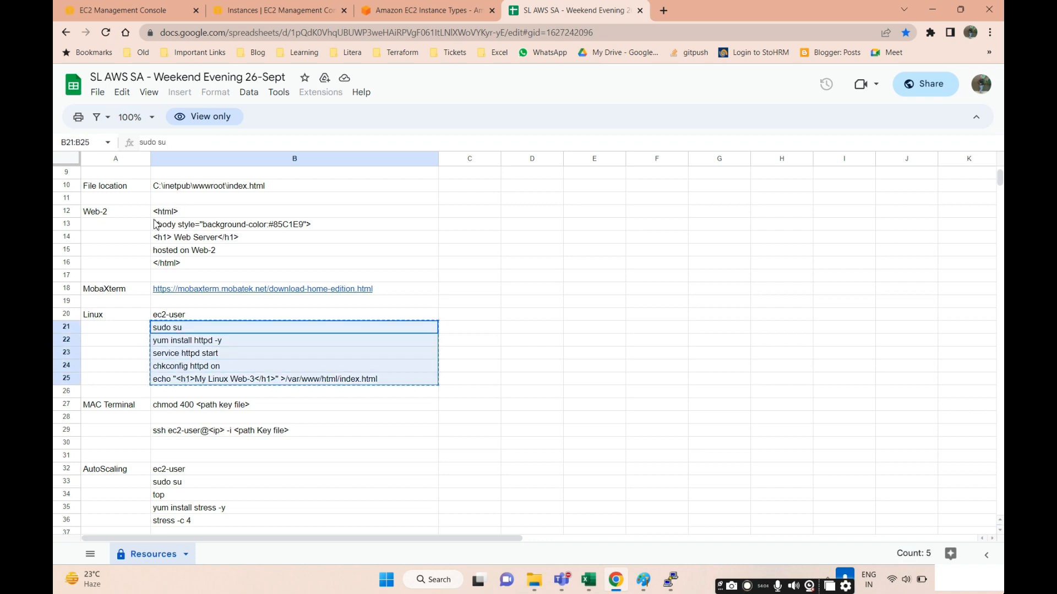
click(98, 14)
key(ctrl+v)
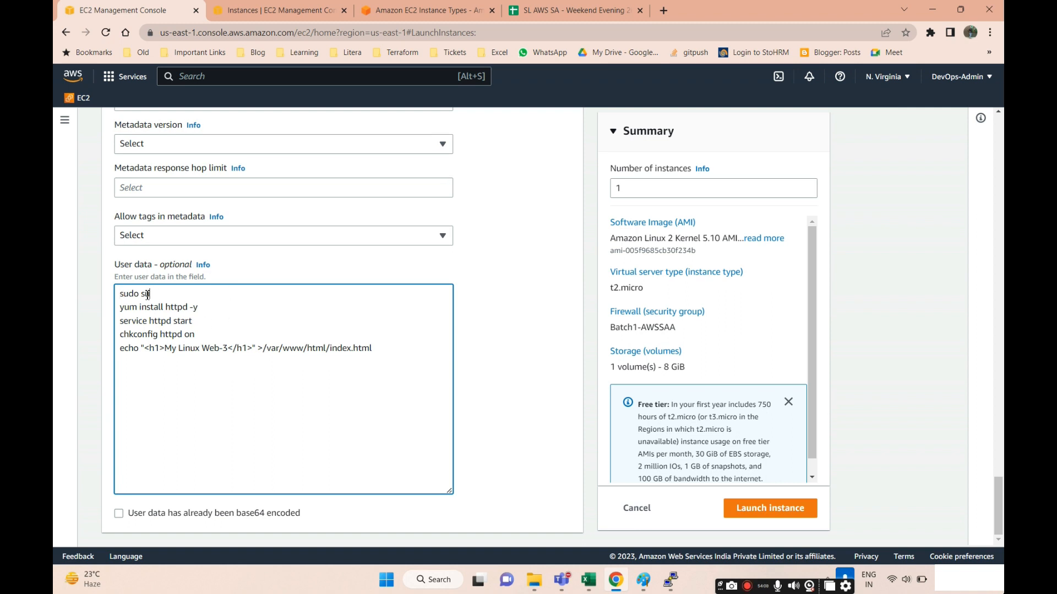
Step: Review the user data commands line by line, highlighting sudo su, yum install httpd -y, service httpd start and chkconfig httpd on
drag(148, 294, 117, 296)
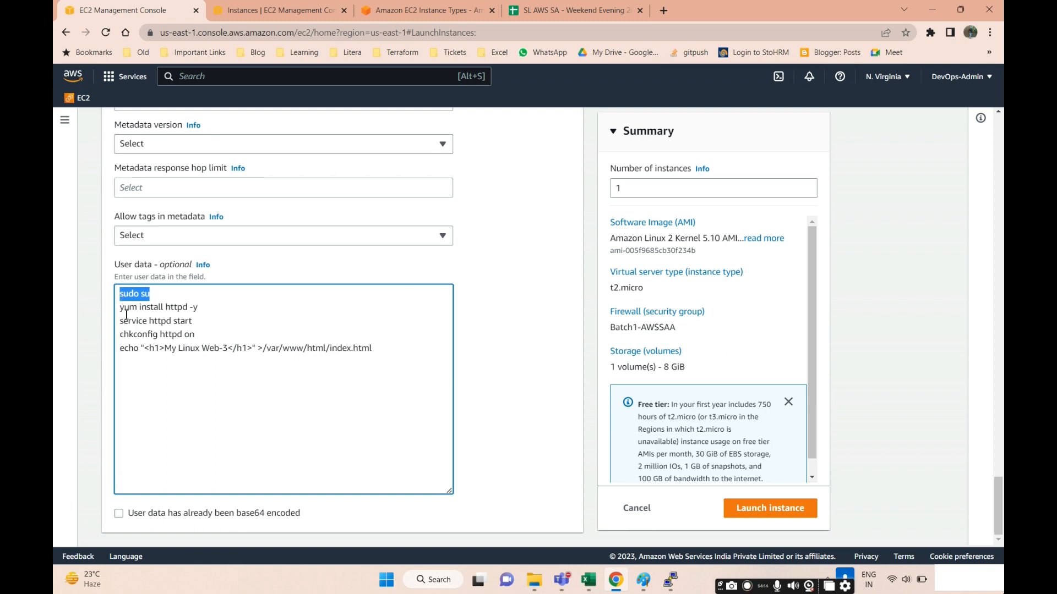
click(116, 310)
drag(125, 311, 202, 313)
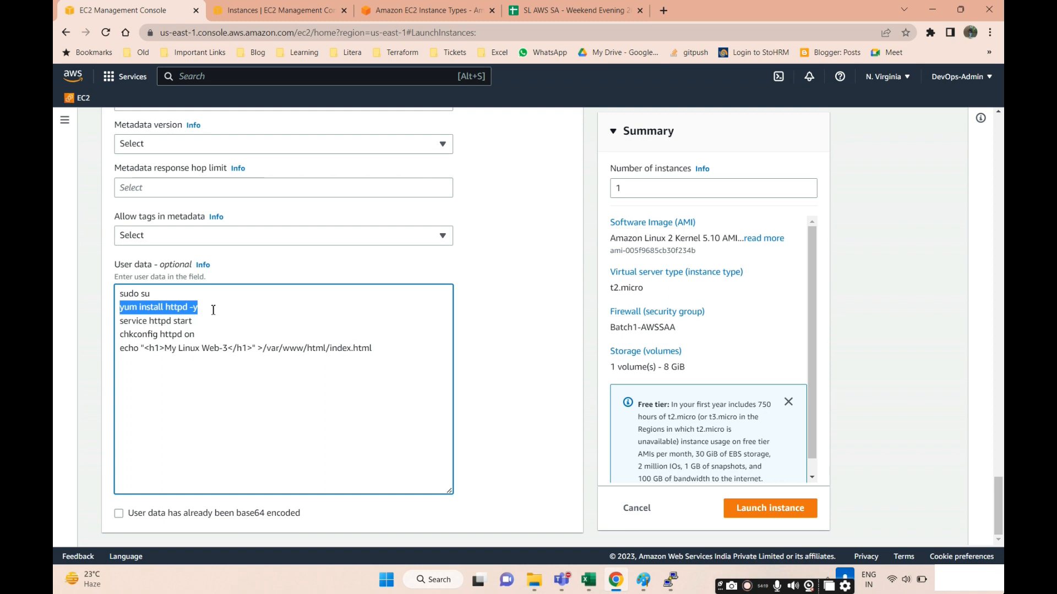
click(211, 311)
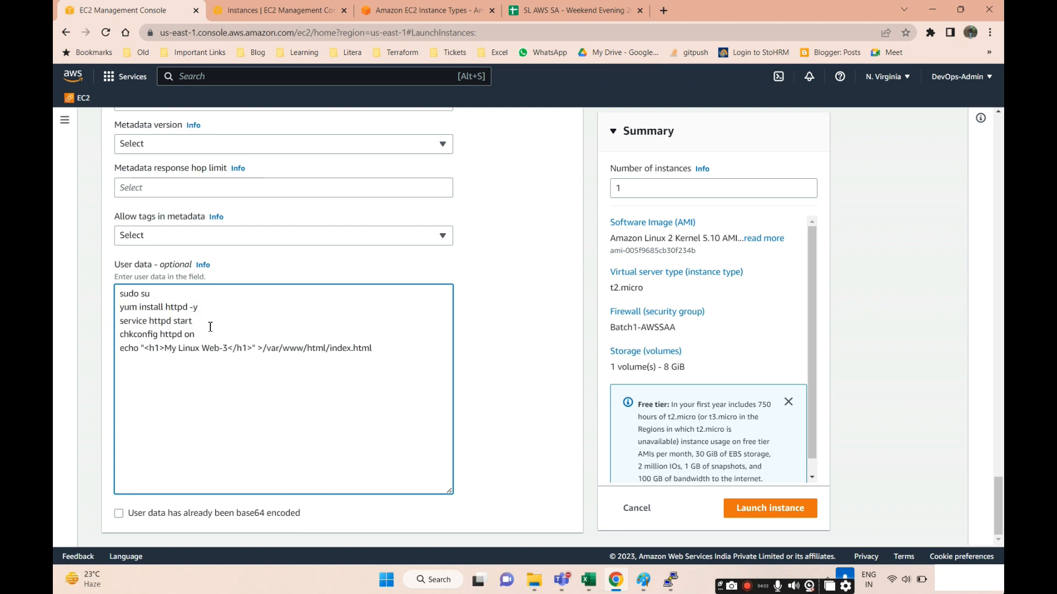
drag(210, 327, 124, 334)
click(229, 331)
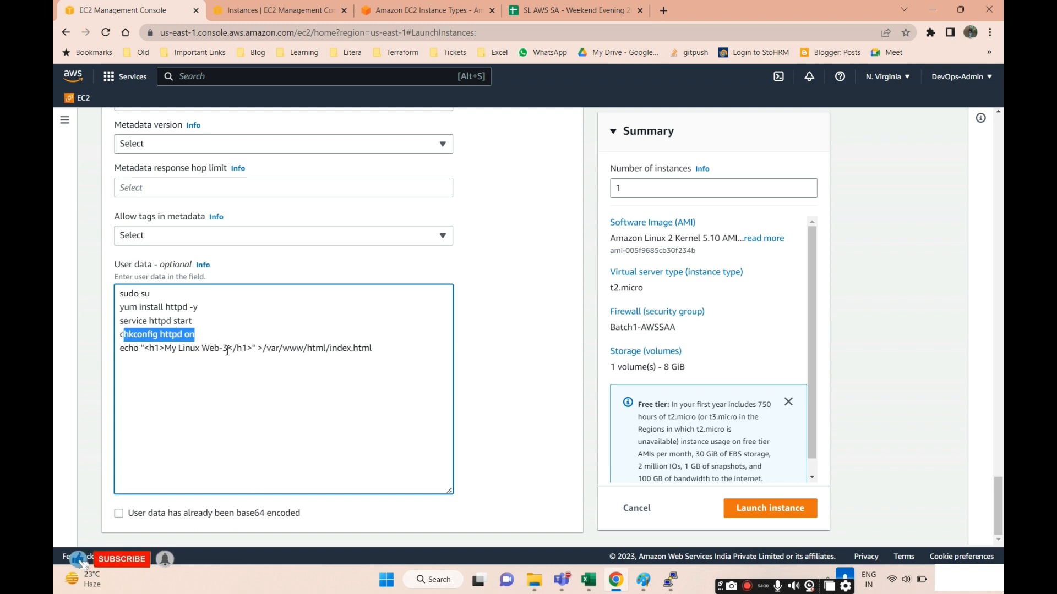
drag(173, 323, 178, 329)
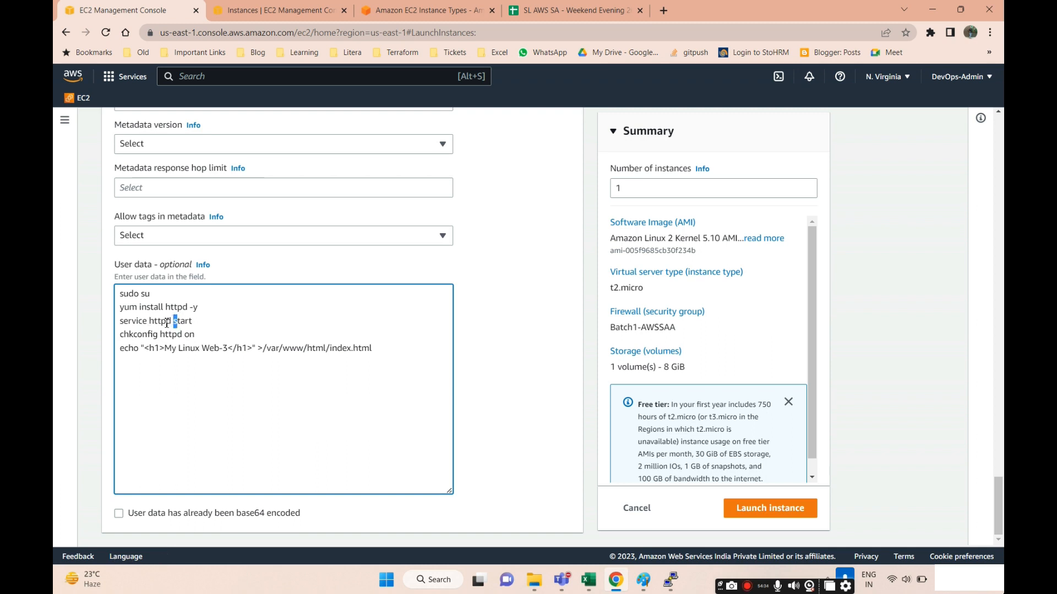
Step: Change the page heading in the user data echo command to My Linux Web, and highlight the /index.html path and whole script
click(229, 348)
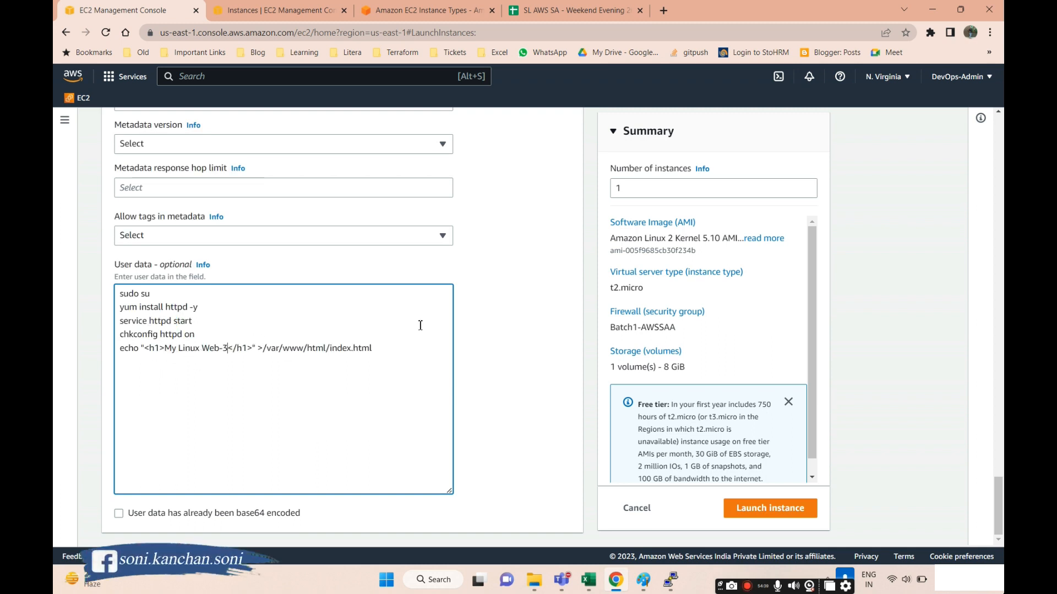
key(BackSpace)
key(BackSpace)
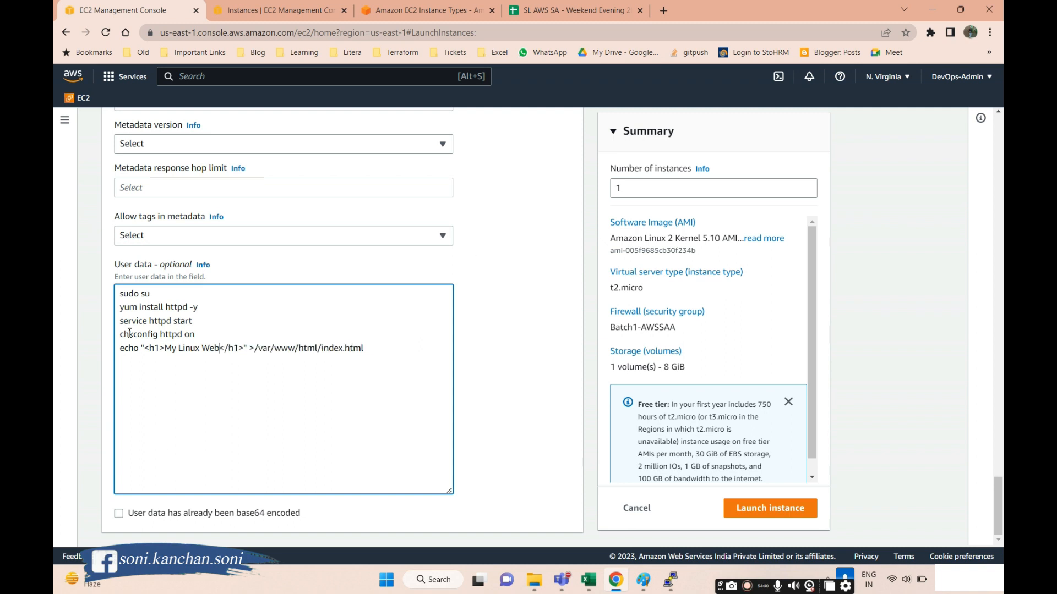
double_click(348, 351)
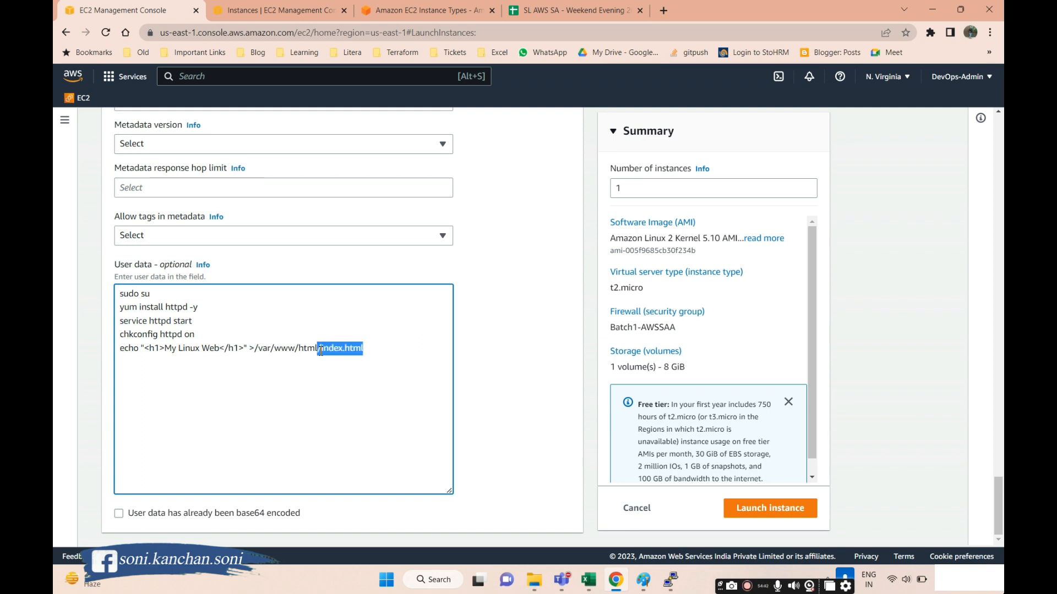
drag(120, 292, 381, 361)
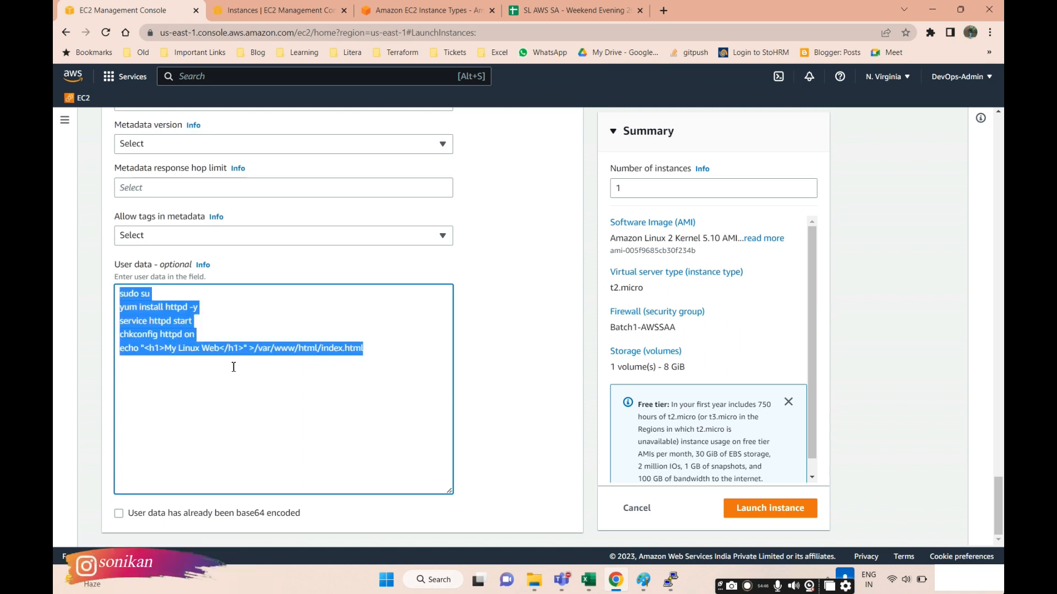
Step: Insert the line #!/bin/bash above sudo su at the start of the user data script
click(238, 348)
key(Return)
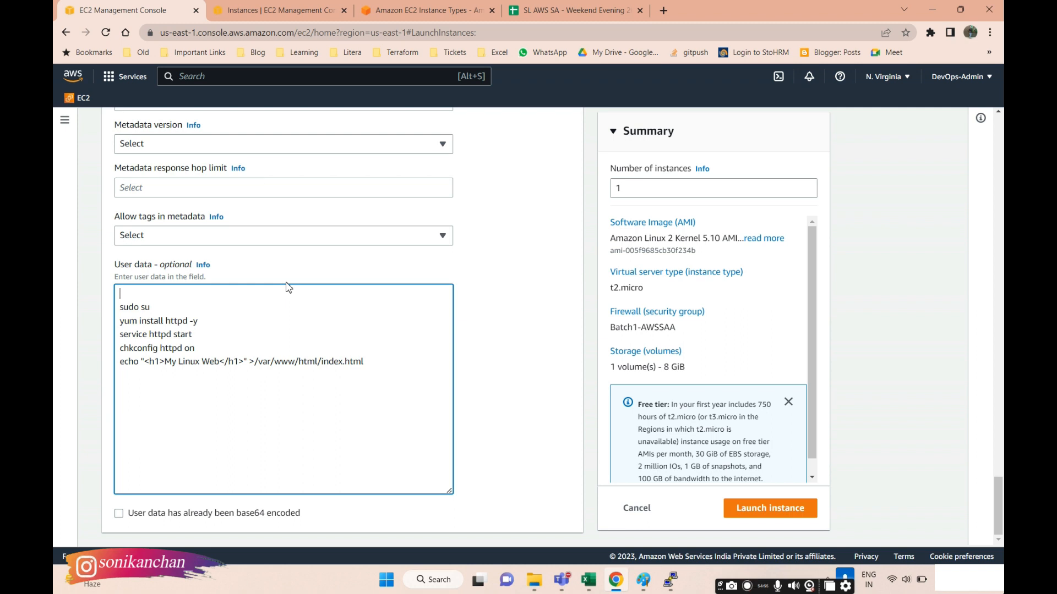
text(#1)
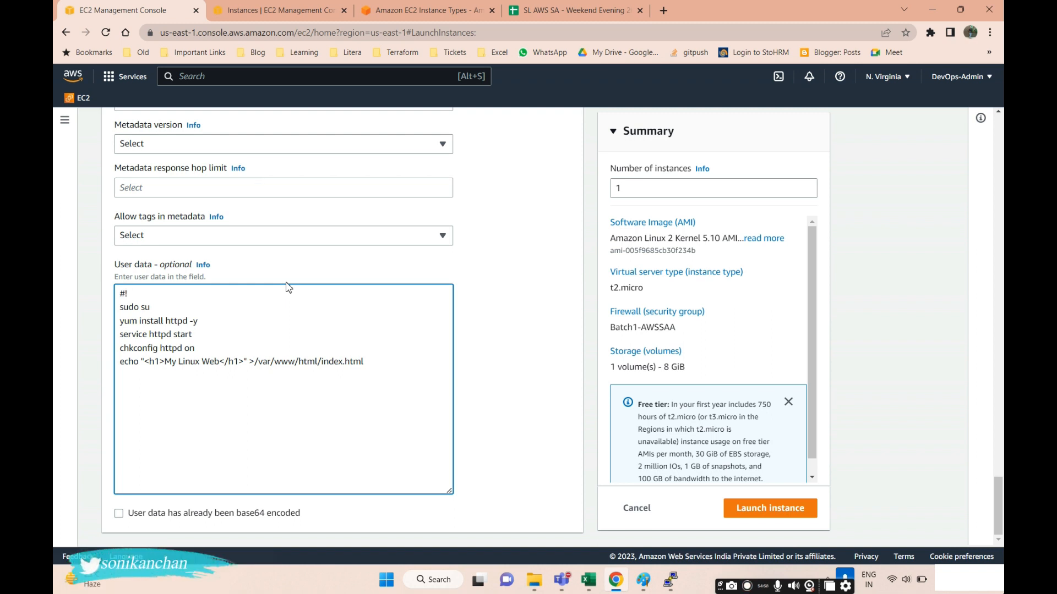
text(/bin/bash)
Step: Highlight the commands below the #!/bin/bash line and briefly bring up the SSH terminal for comparison
drag(391, 363, 120, 306)
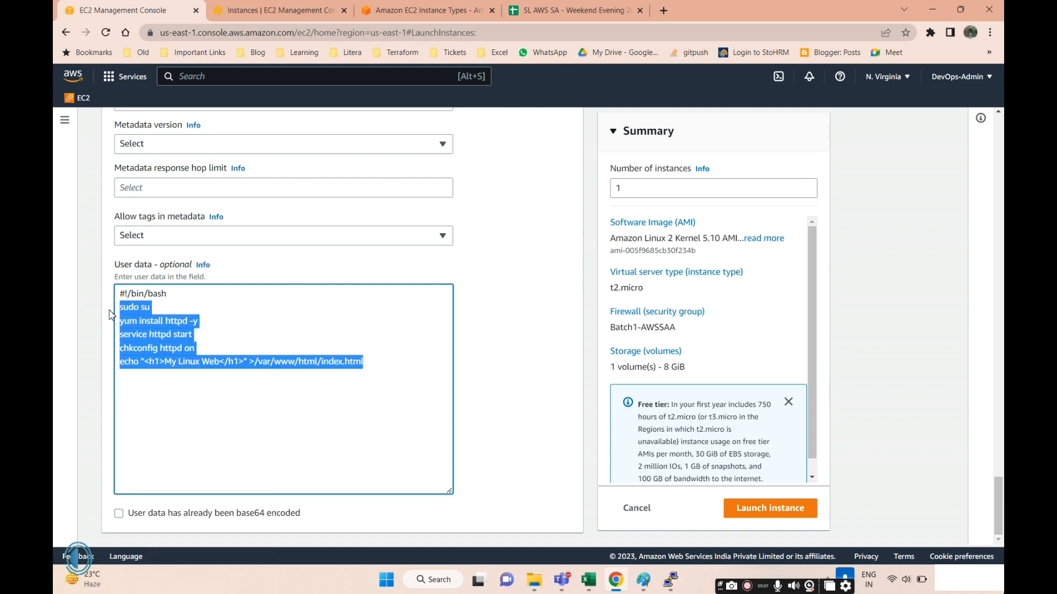
click(670, 580)
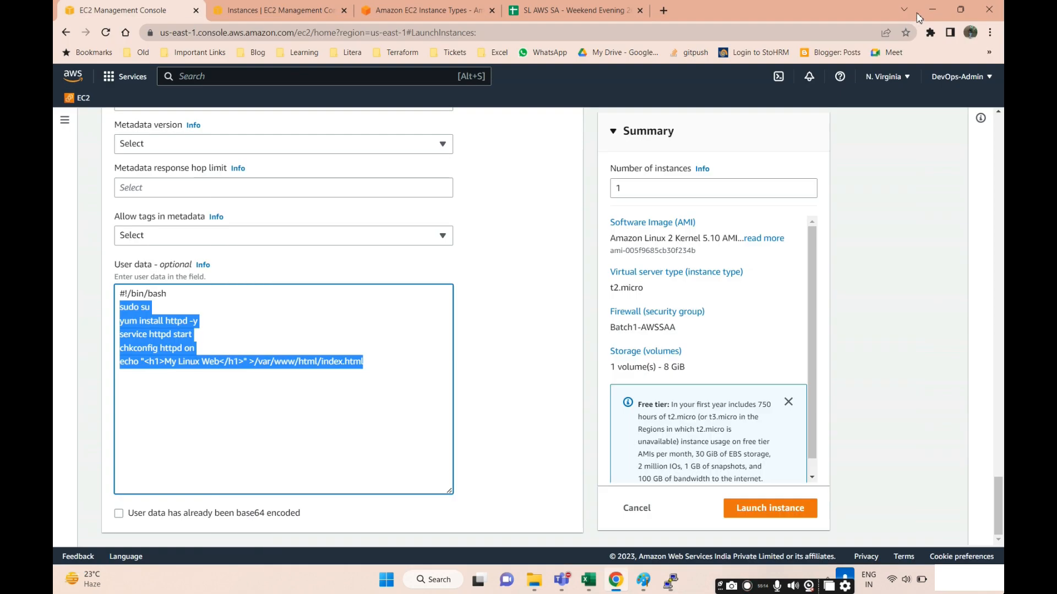
click(929, 7)
click(215, 435)
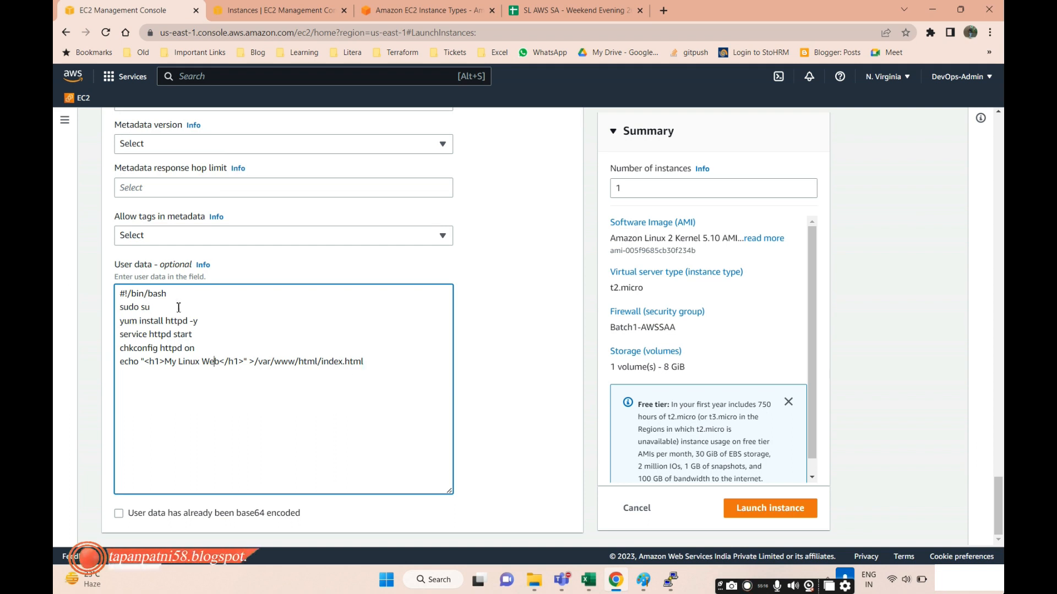
Step: Search the web for "shabang line" in a new browser tab and skim the results
click(663, 10)
text(sh)
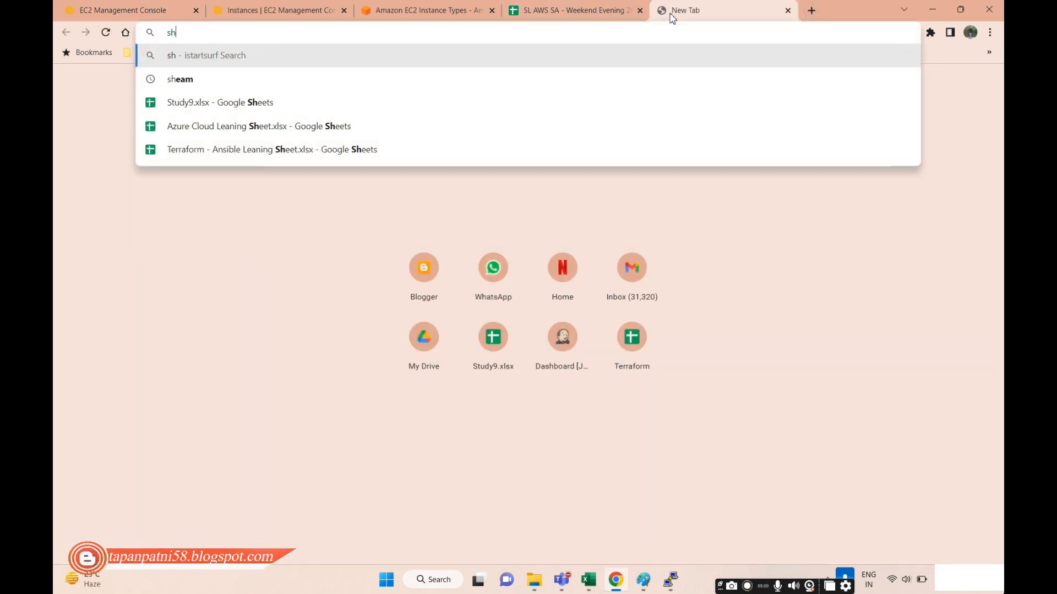
text(a)
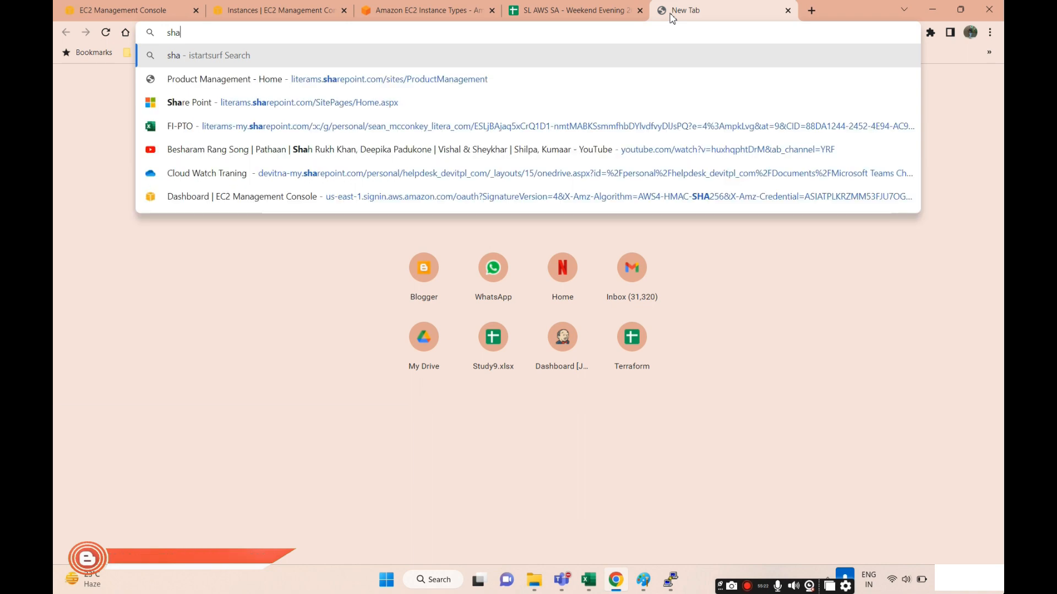
text(bang)
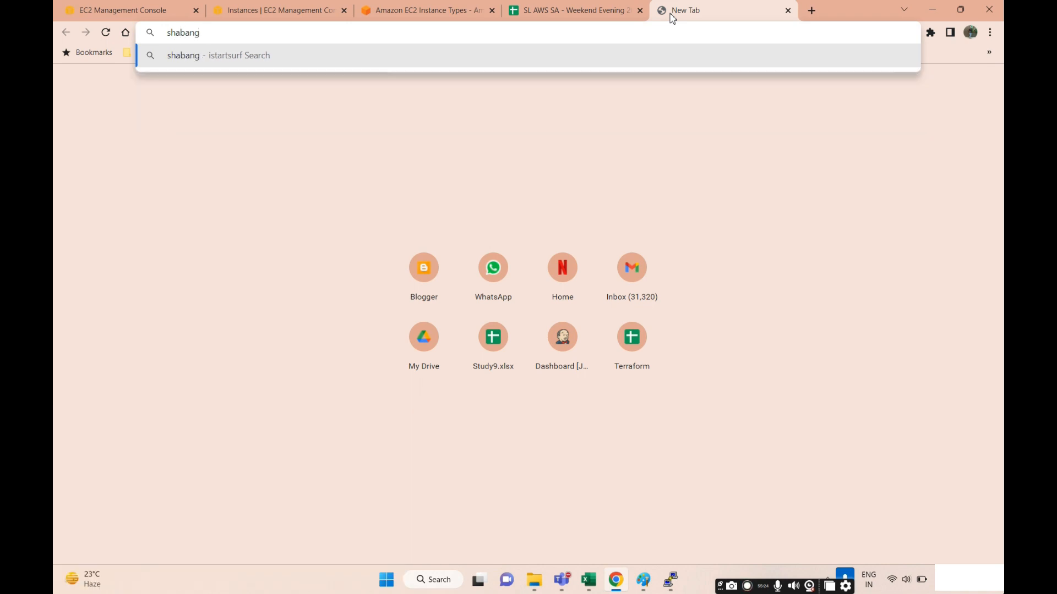
text( line)
key(Return)
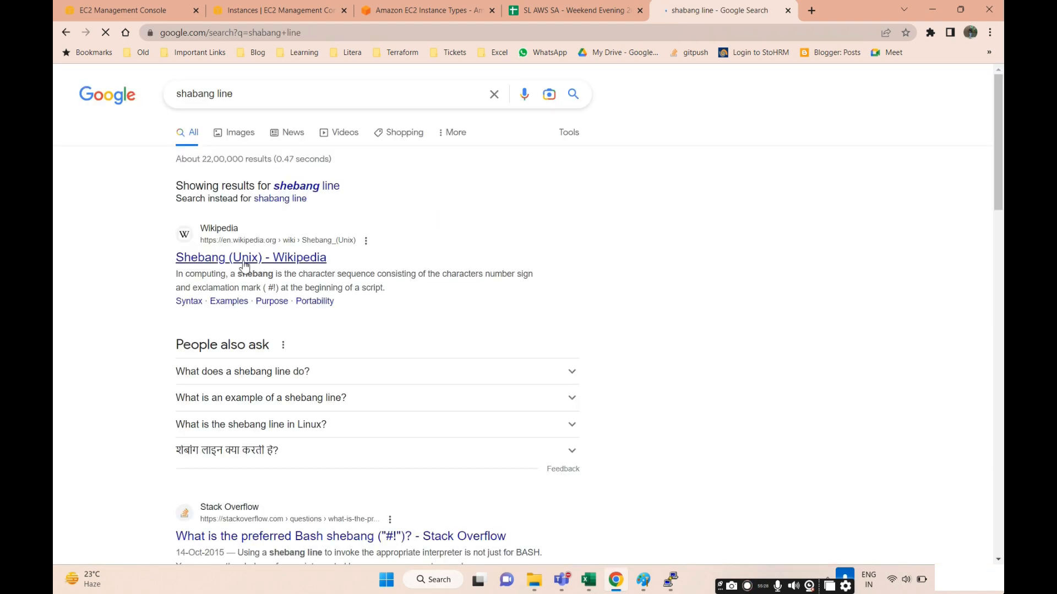
scroll(375, 440, down, 3)
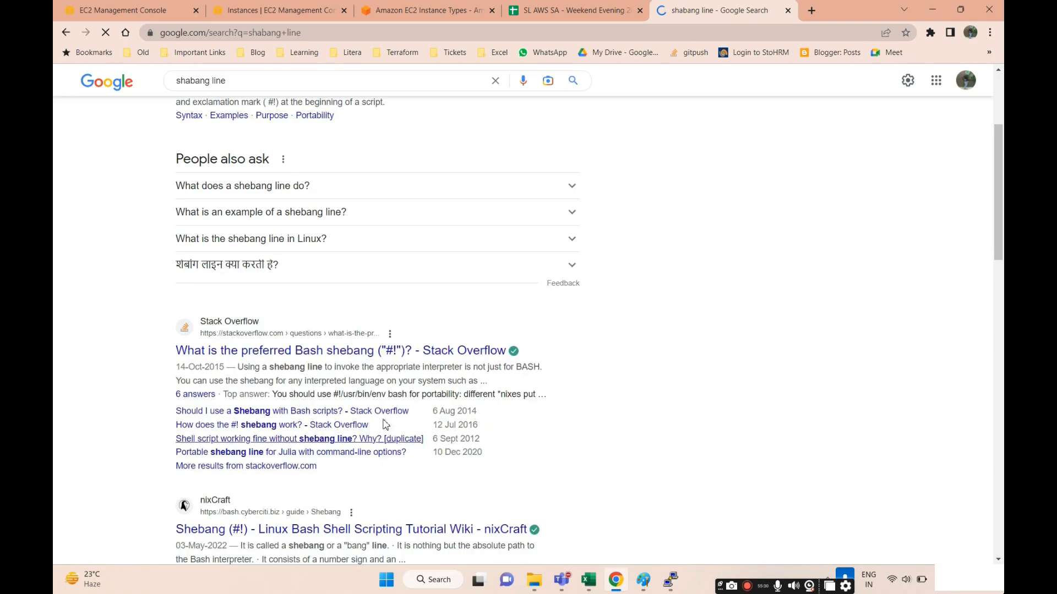
scroll(349, 422, up, 5)
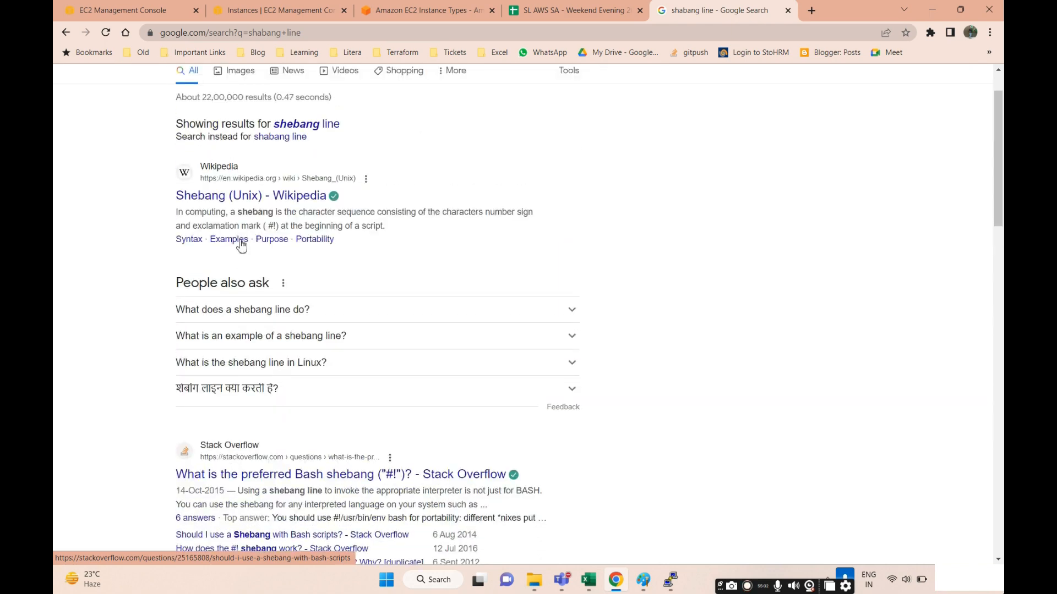
Step: Refine the web search to "shabang line for /bin/bash" and highlight #!/bin/bash among the typical shebang lines
click(261, 98)
text(for )
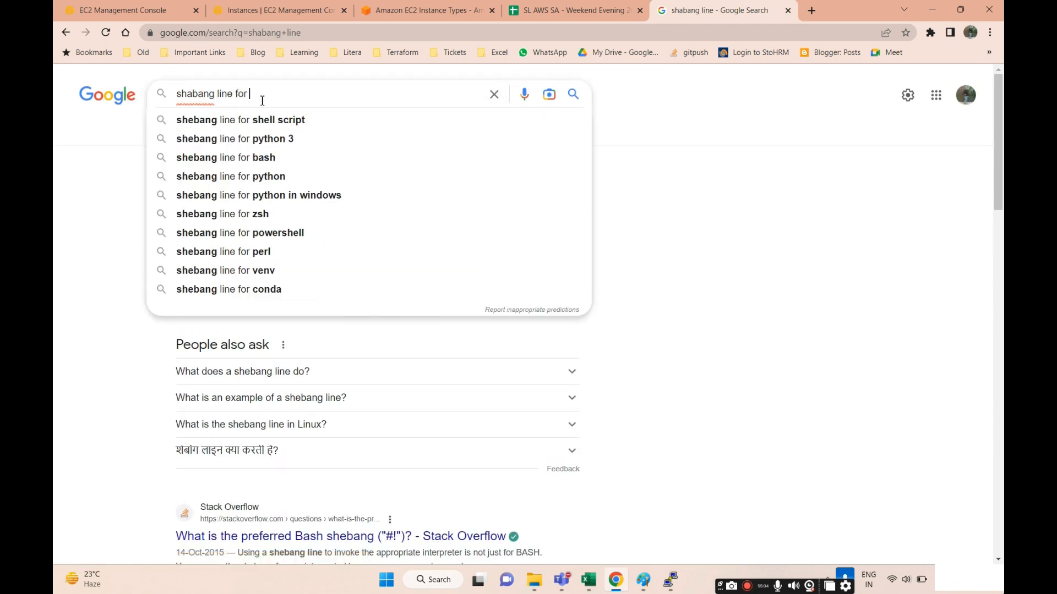
text(/bin/bash)
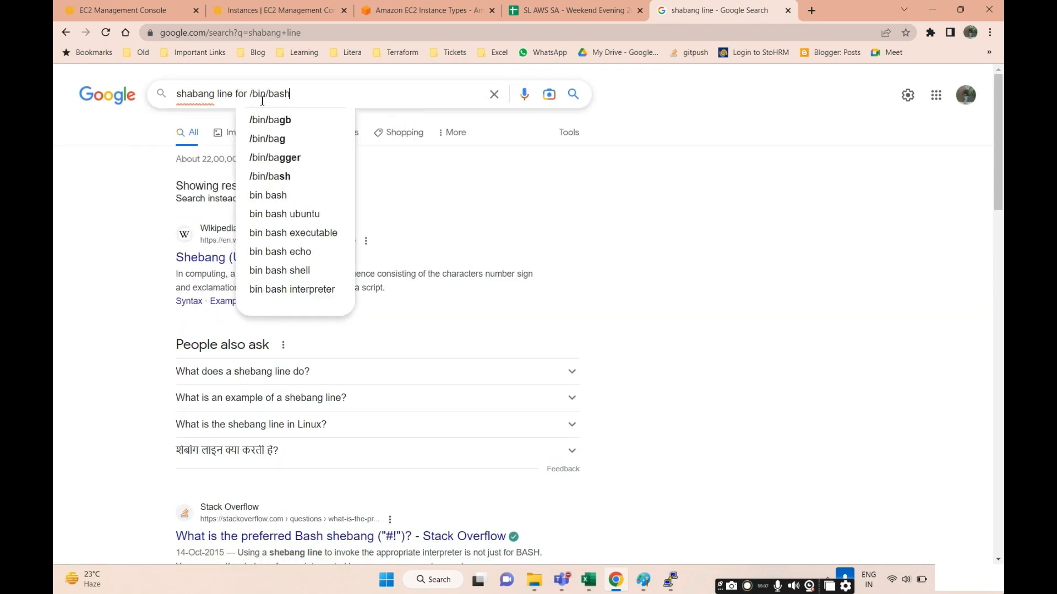
key(Return)
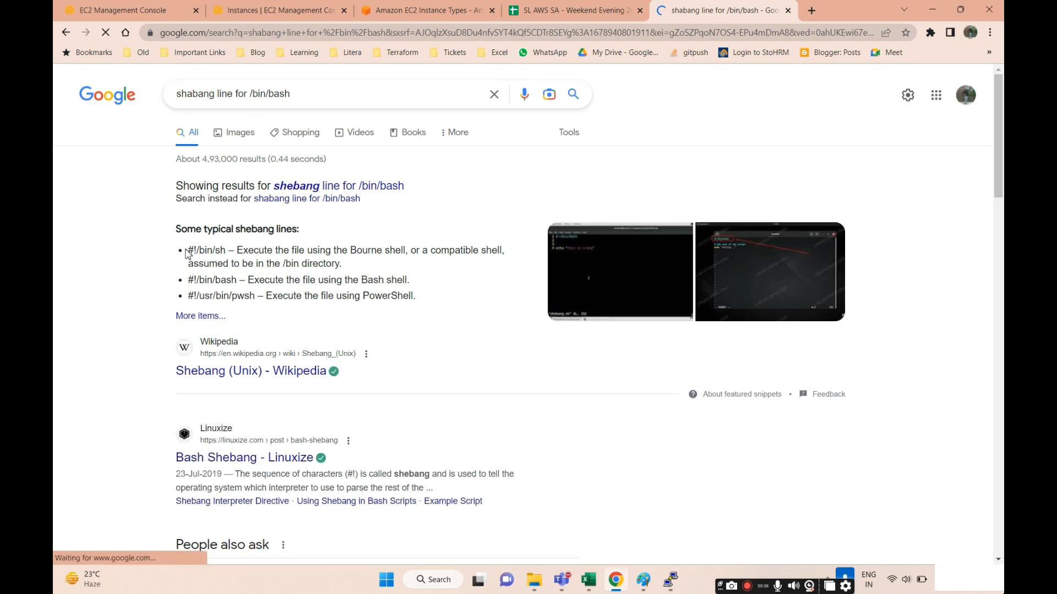
drag(191, 283, 243, 281)
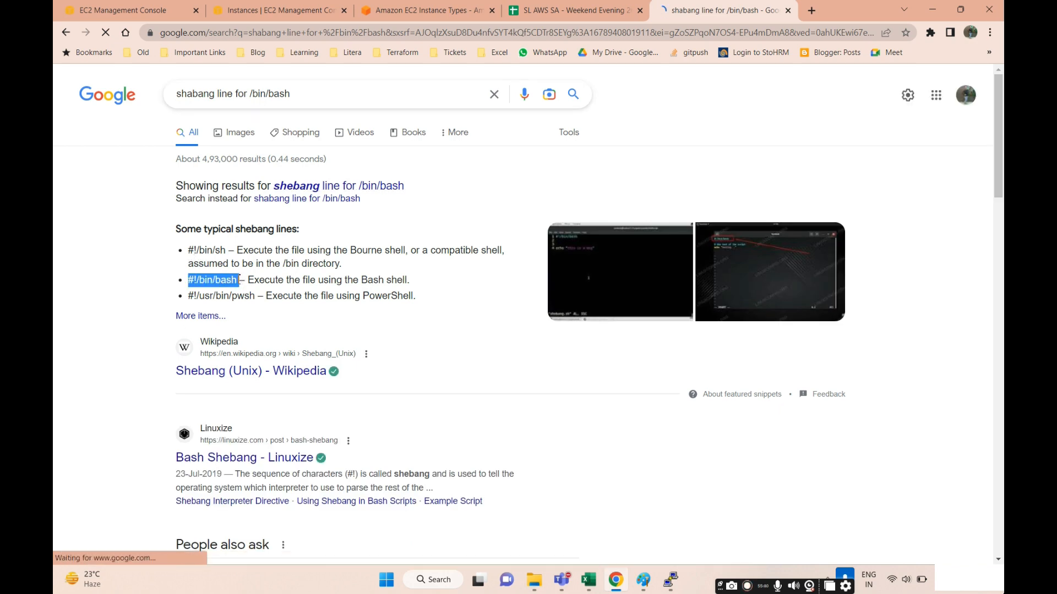
Step: Return to the EC2 launch form, review its settings and launch the Linux-User data instance
click(122, 10)
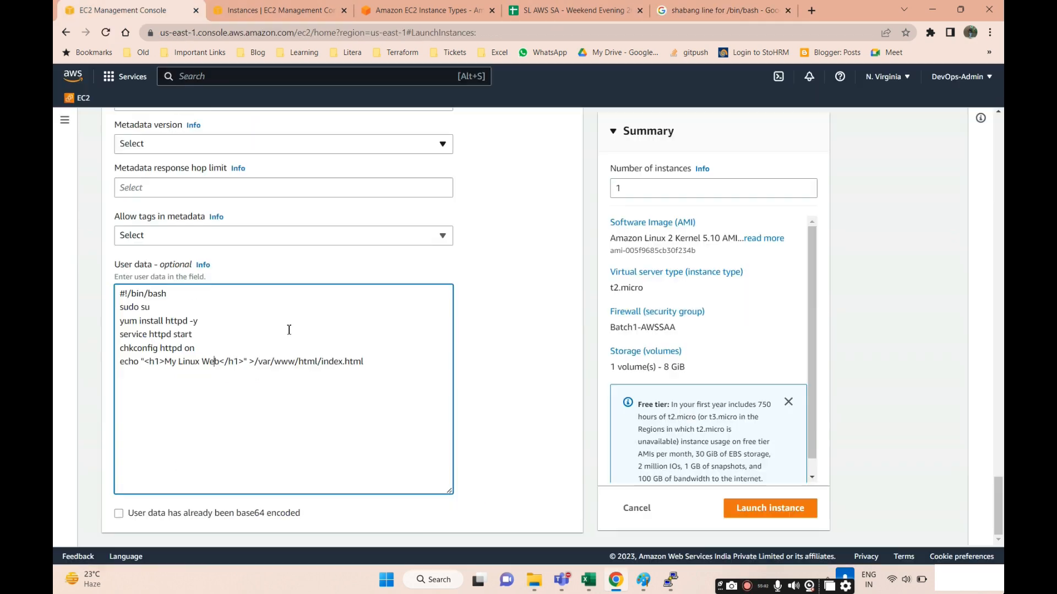
scroll(424, 373, up, 20)
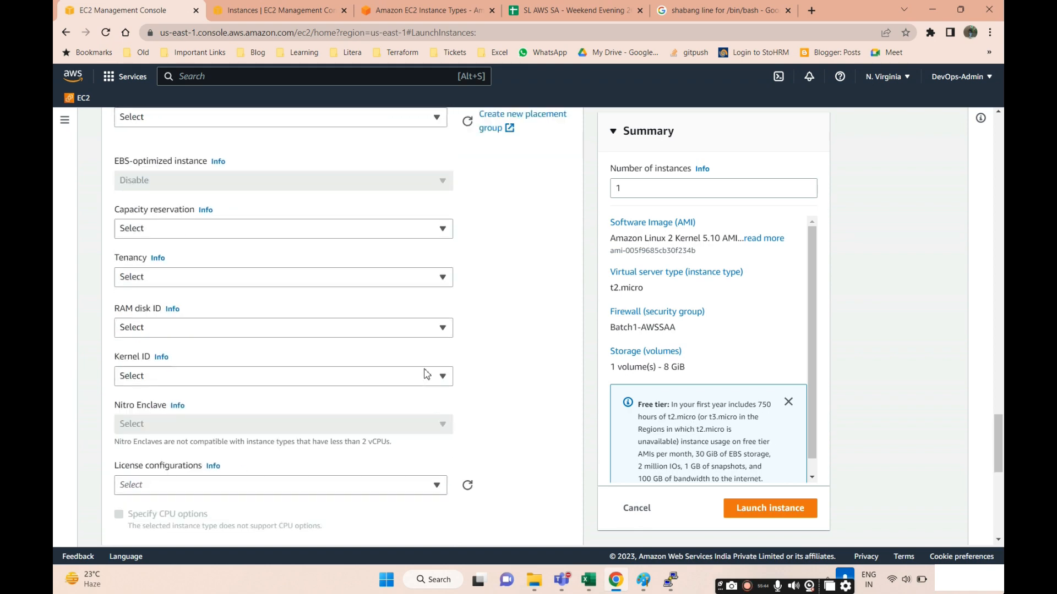
scroll(191, 197, up, 10)
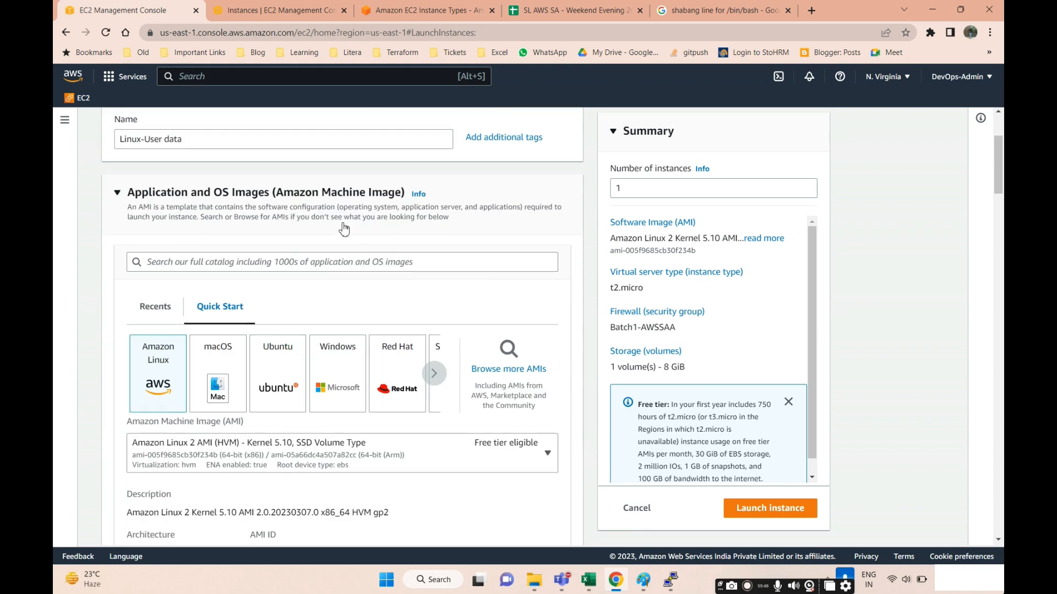
click(777, 521)
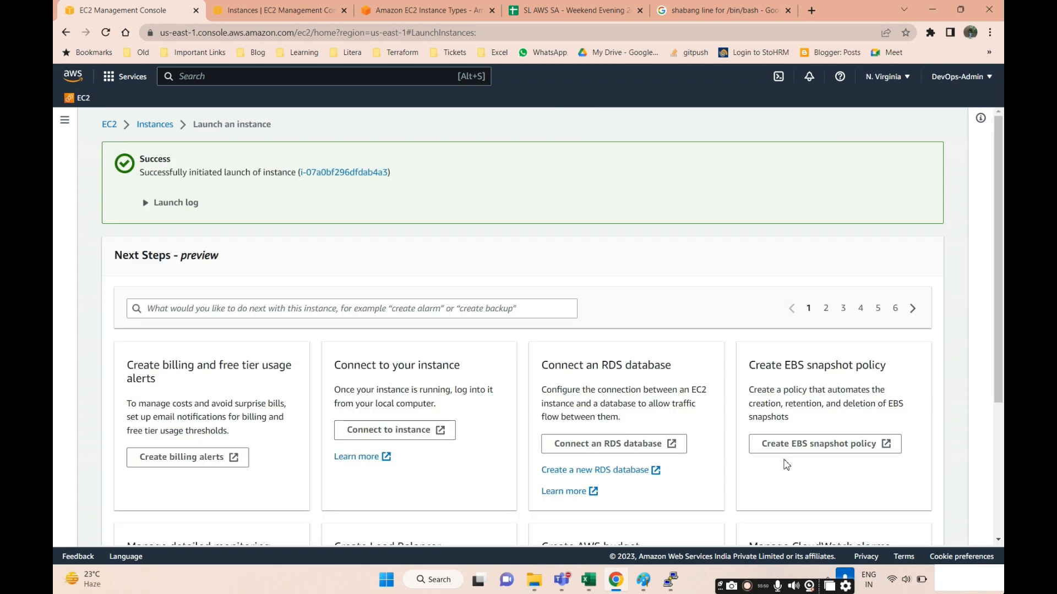
Step: Show the Linux-User data instance's details in the instances list, and glance at the SSH terminal session of the Linux instance
click(149, 128)
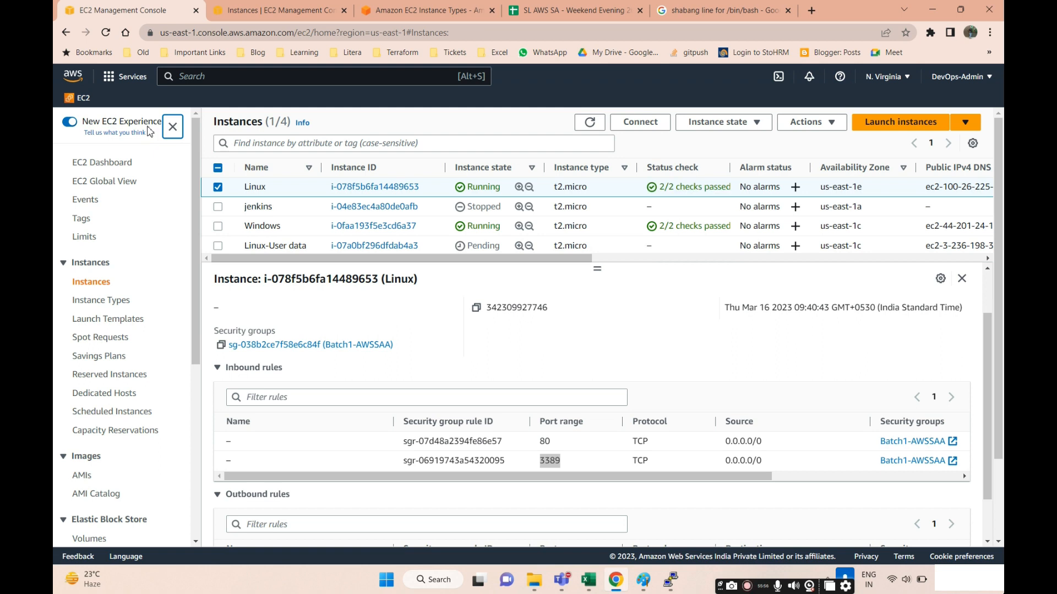
click(217, 188)
click(217, 245)
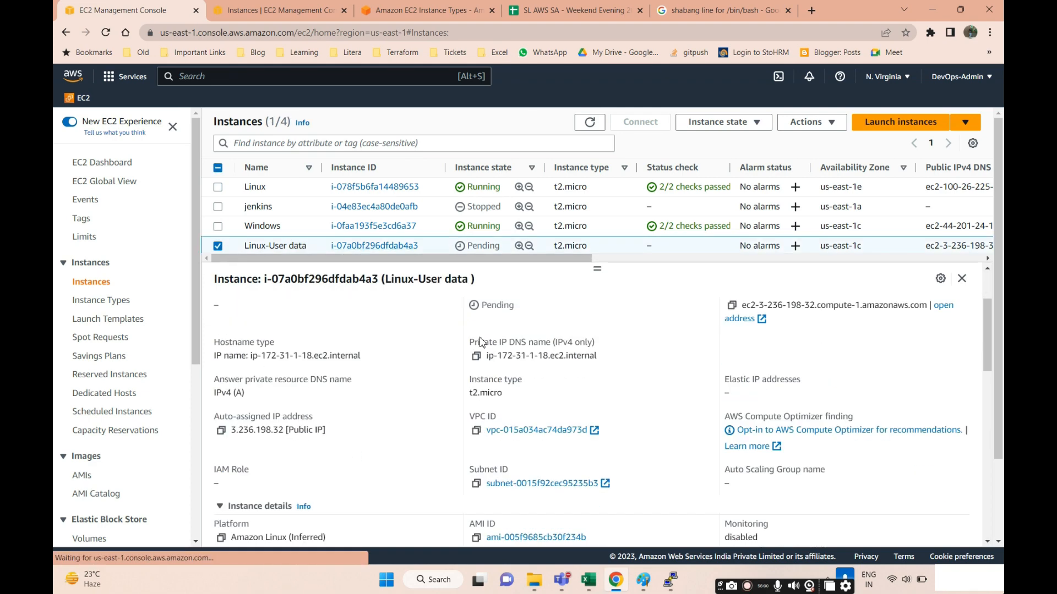
scroll(480, 342, up, 1)
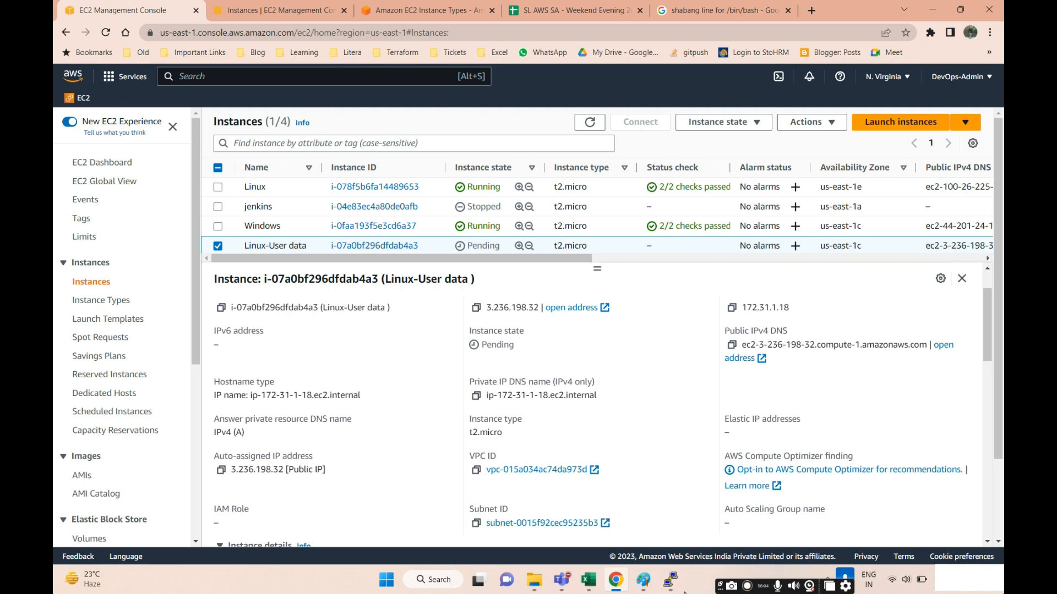
click(670, 580)
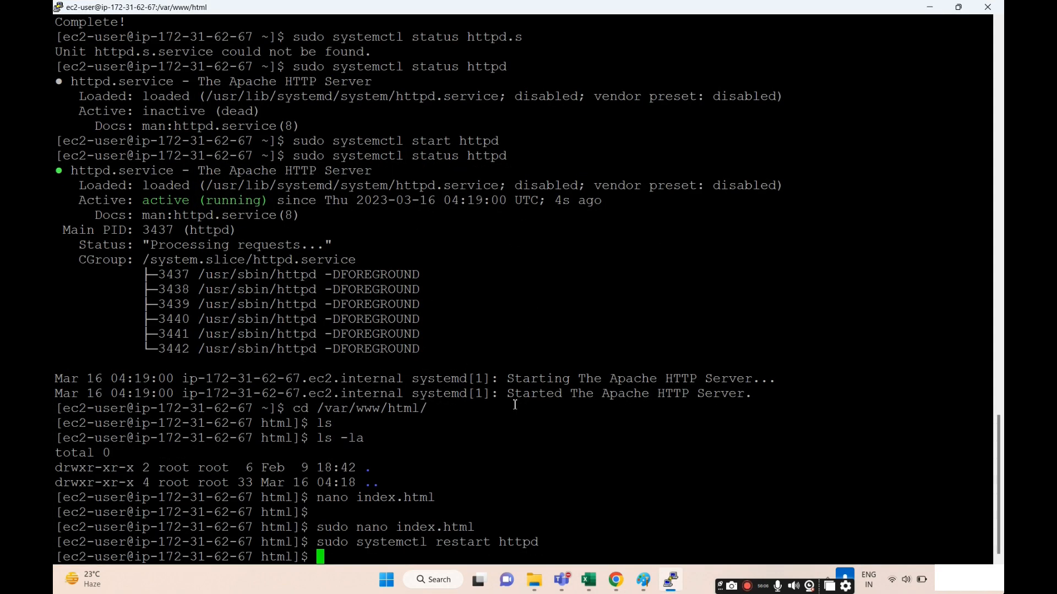
click(926, 7)
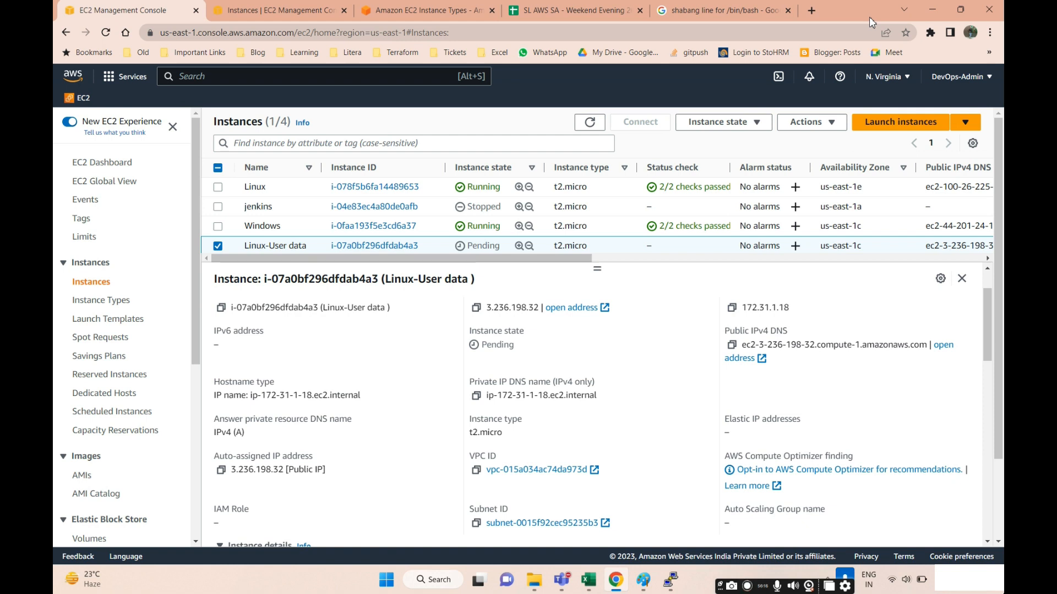
Step: Refresh the instances list and reselect Linux-User data to check its instance state and status check
click(590, 124)
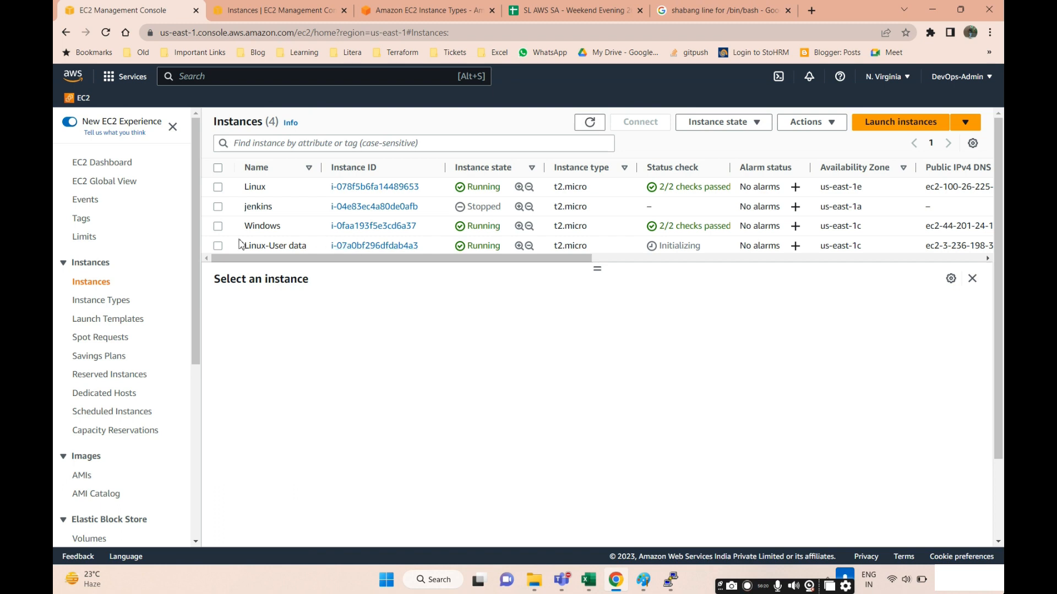
click(219, 246)
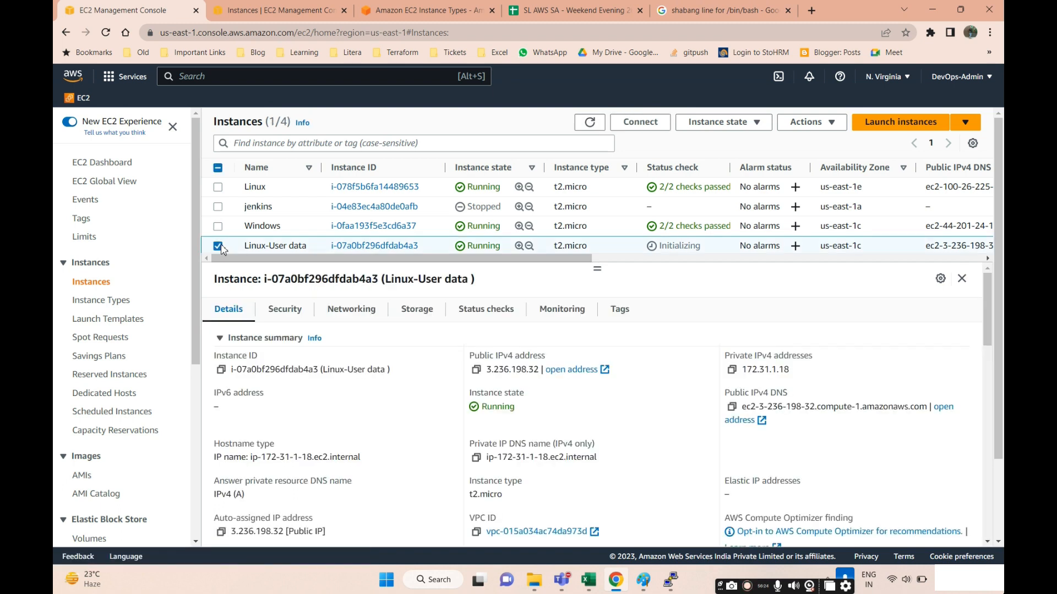
click(590, 123)
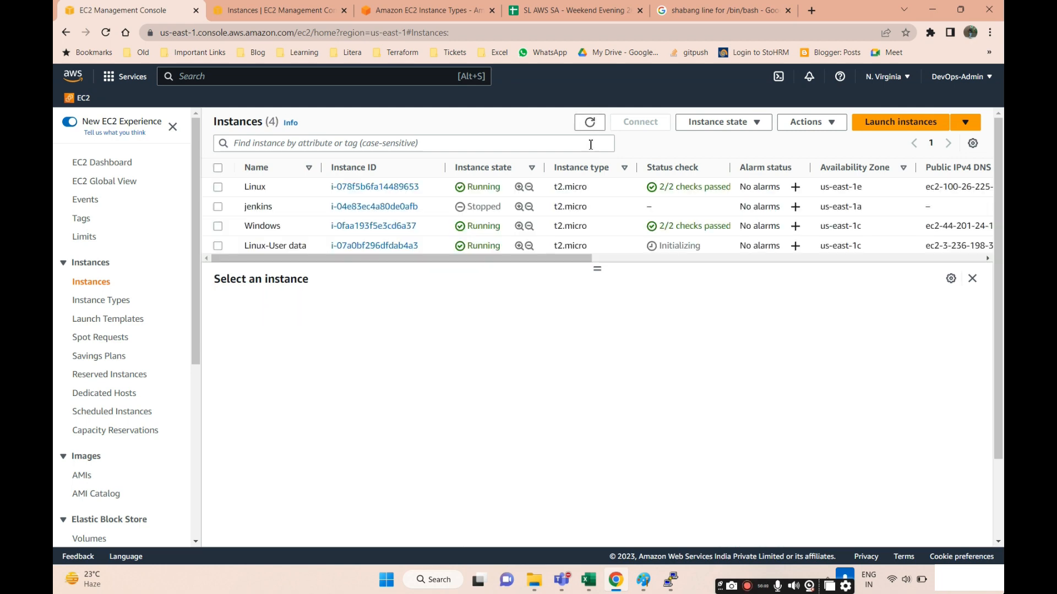
click(219, 246)
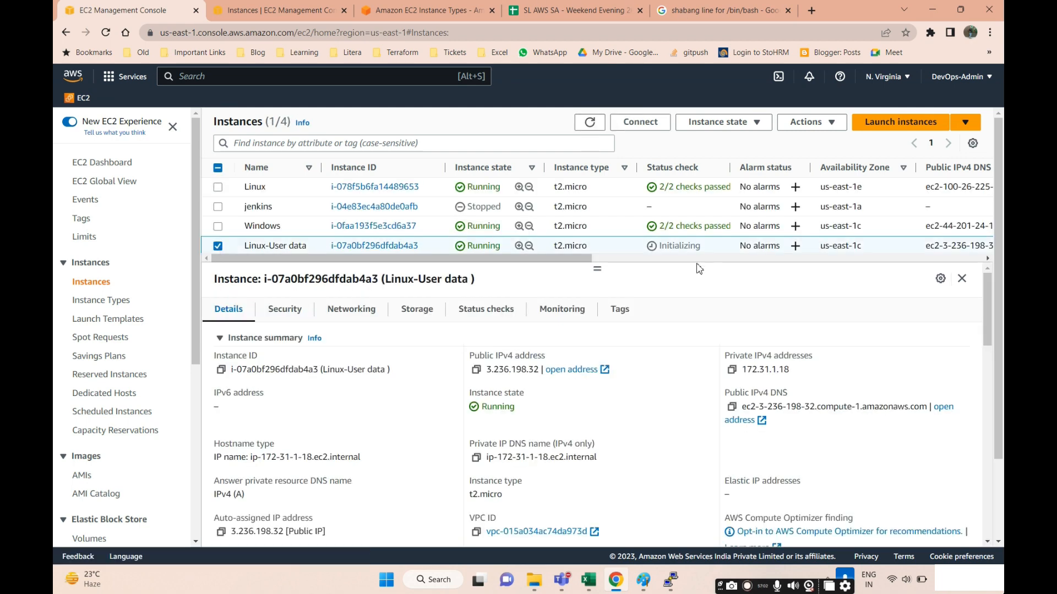
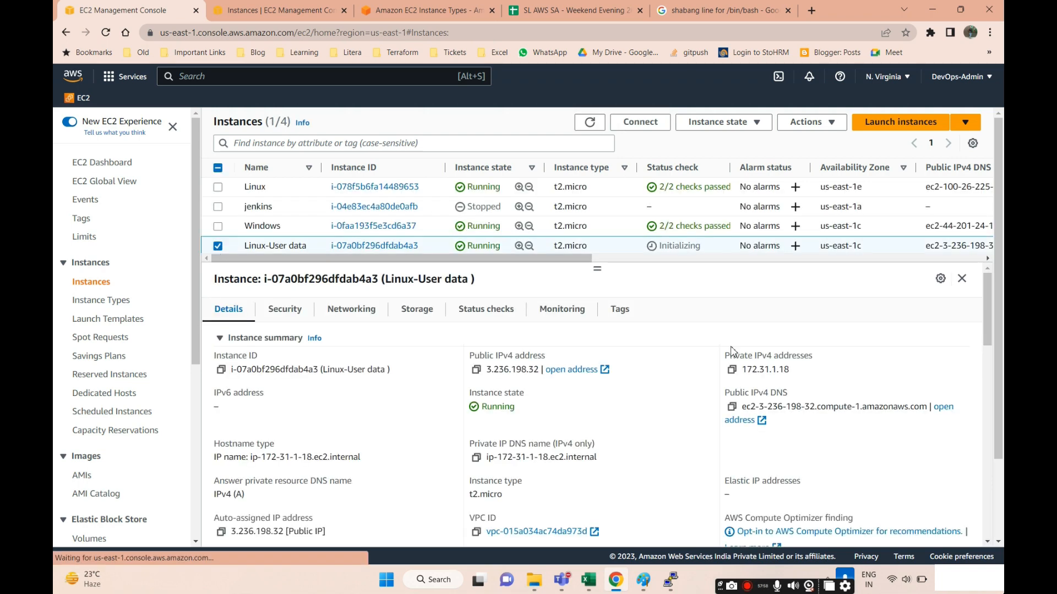
Step: Copy the Linux-User data instance's public IPv4 address, open 3.236.198.32 in the web search tab and highlight the page heading
click(476, 370)
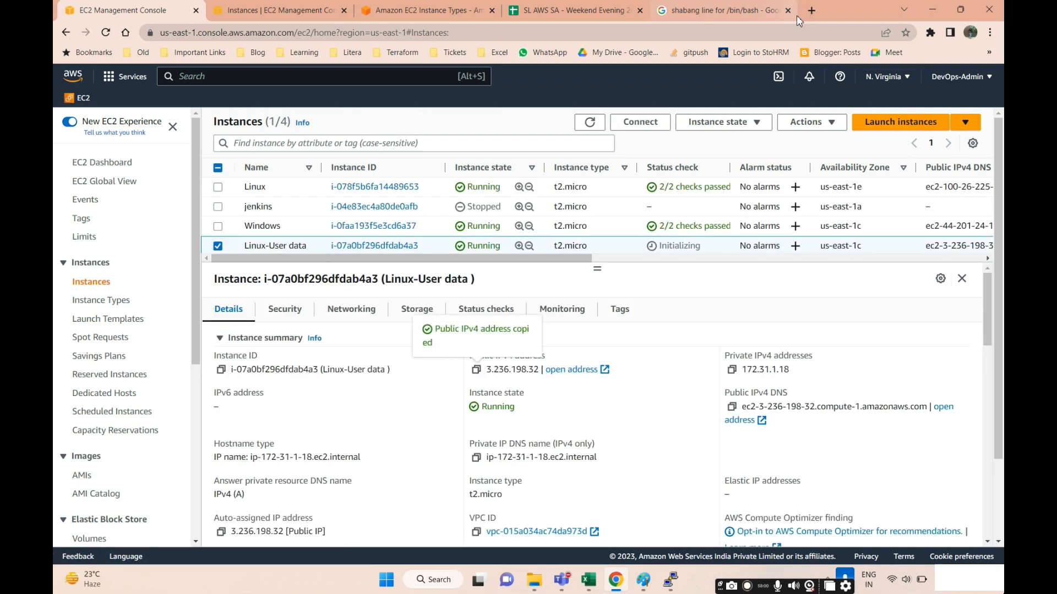
click(719, 20)
click(565, 31)
key(ctrl+v)
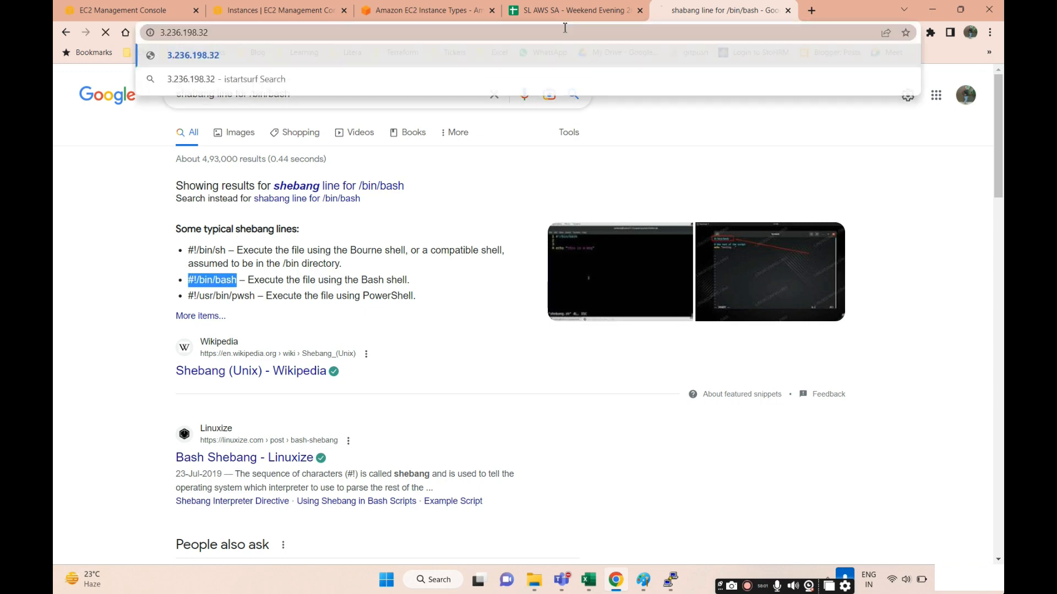
key(Return)
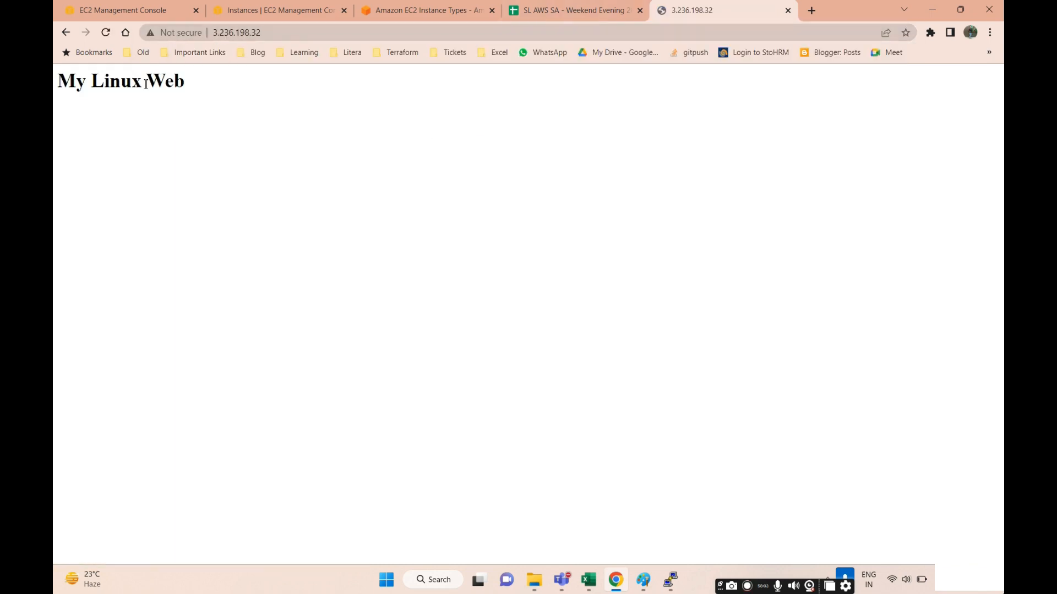
triple_click(148, 81)
Step: Refresh the EC2 instances list to check Linux-User data's status check, and compare it with the page served at 3.236.198.32
click(160, 3)
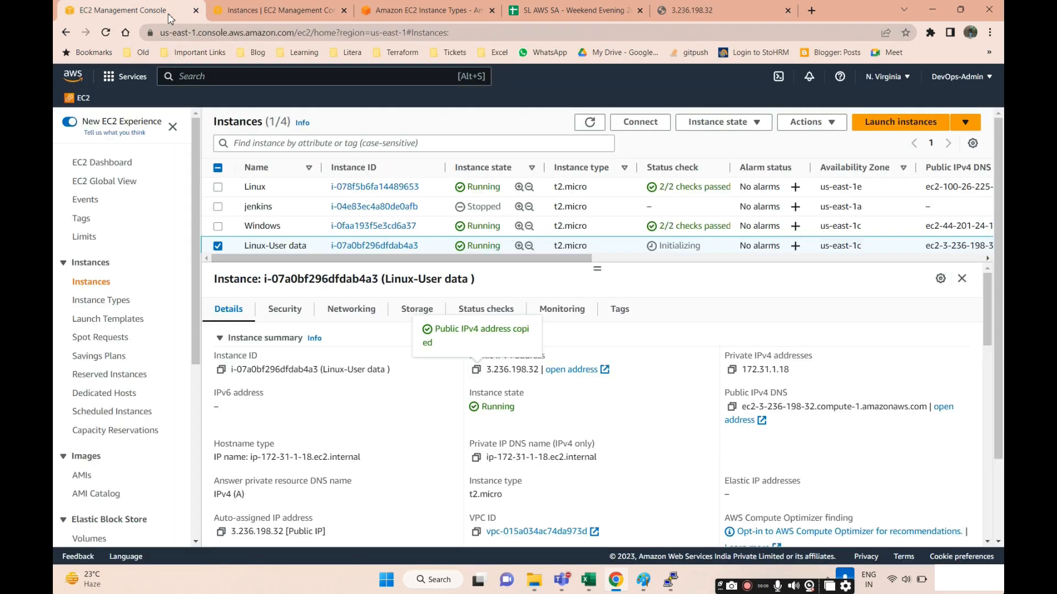
scroll(517, 308, down, 1)
scroll(567, 292, up, 1)
click(584, 122)
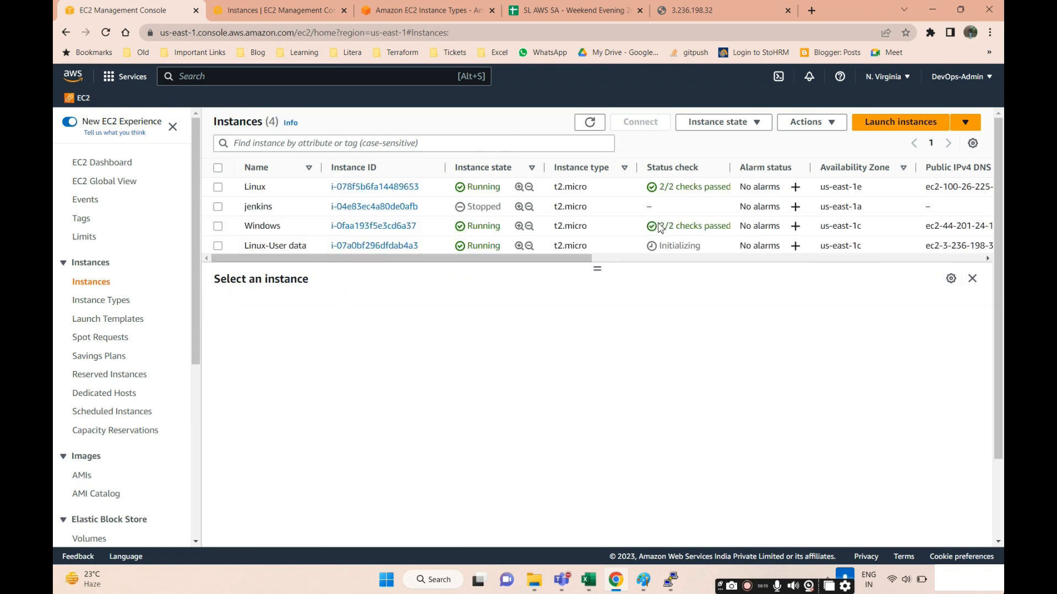
click(669, 11)
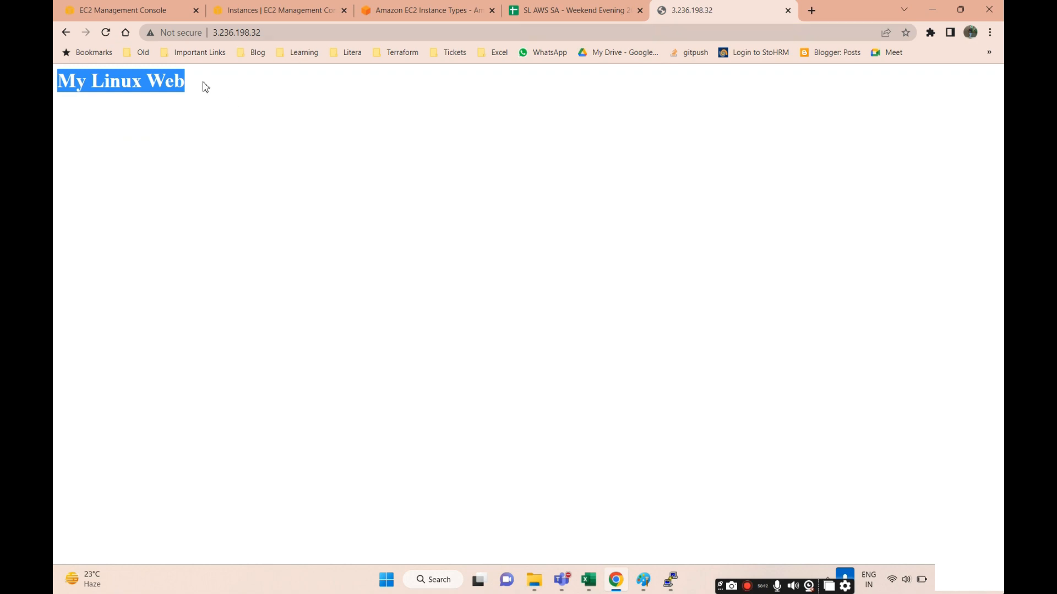
click(155, 134)
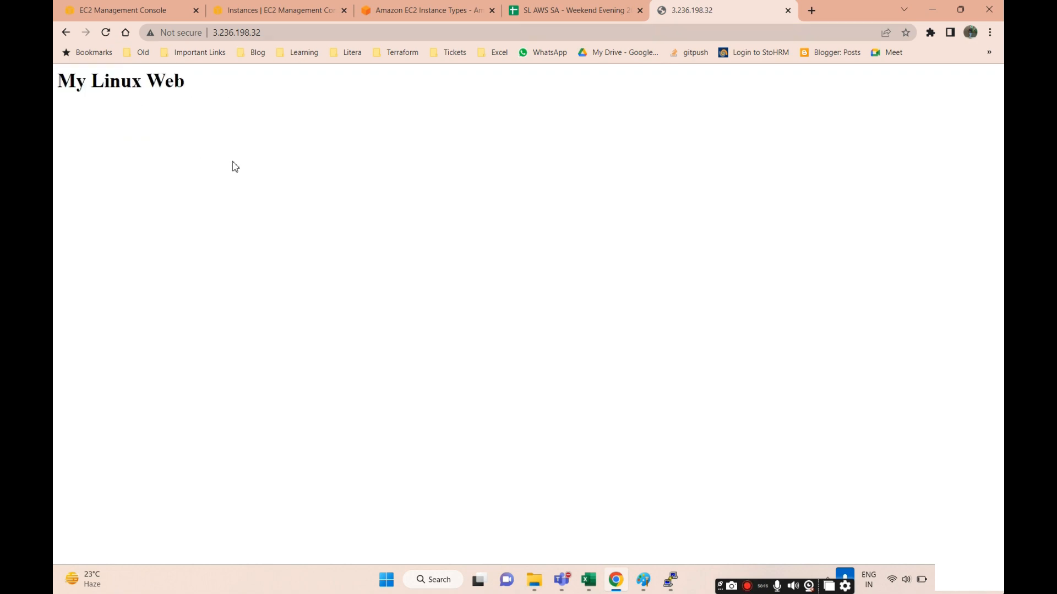
click(88, 9)
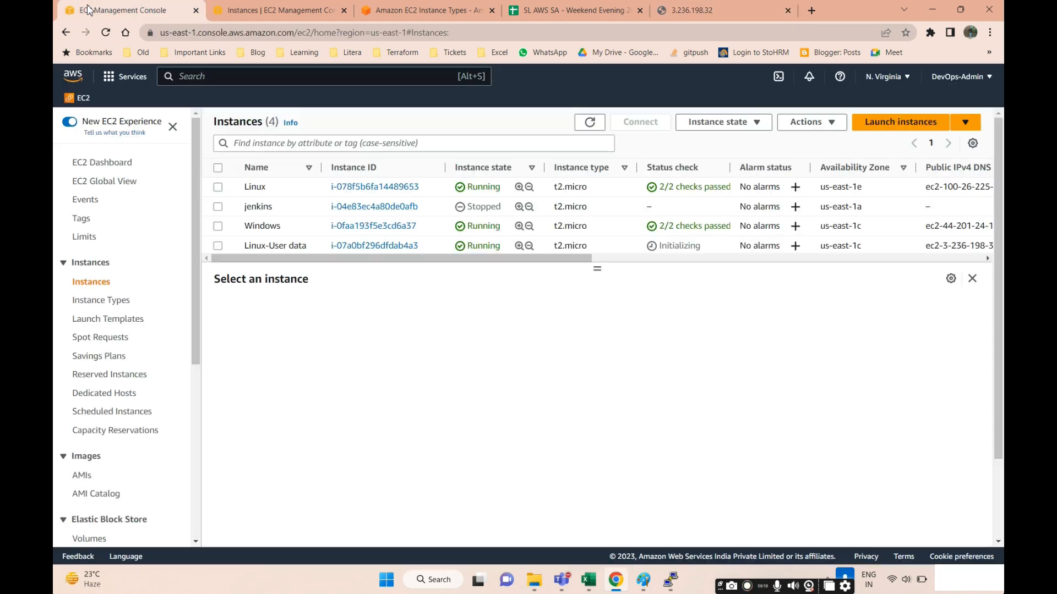
Step: Switch to the Batch1-AWSSAA-Mar23 workbook in Excel and review which Elastic compute cloud topics still lack dates and status
click(588, 580)
scroll(384, 351, down, 1)
scroll(384, 351, up, 1)
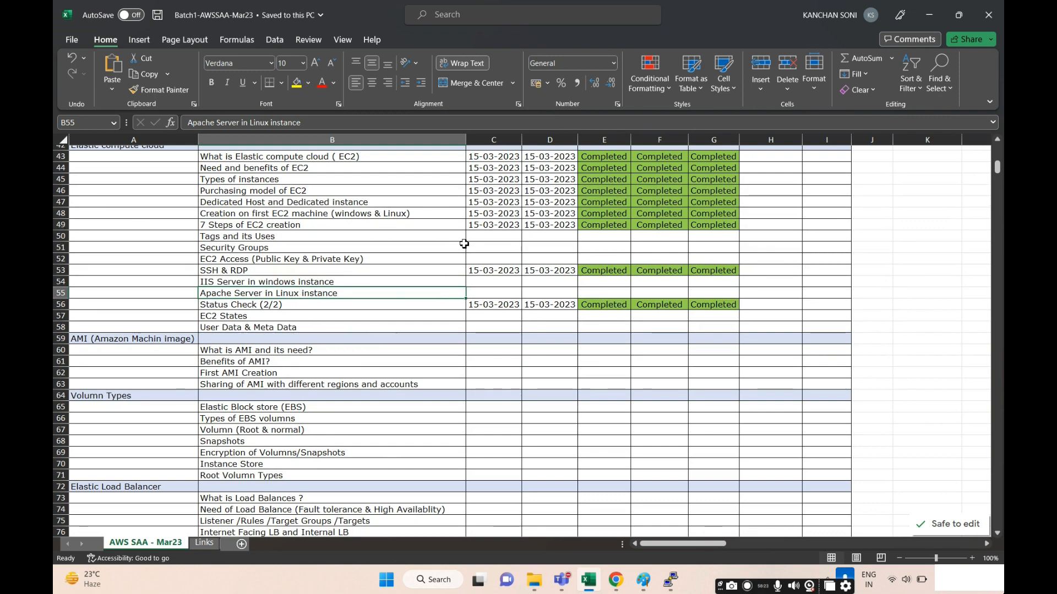
click(261, 315)
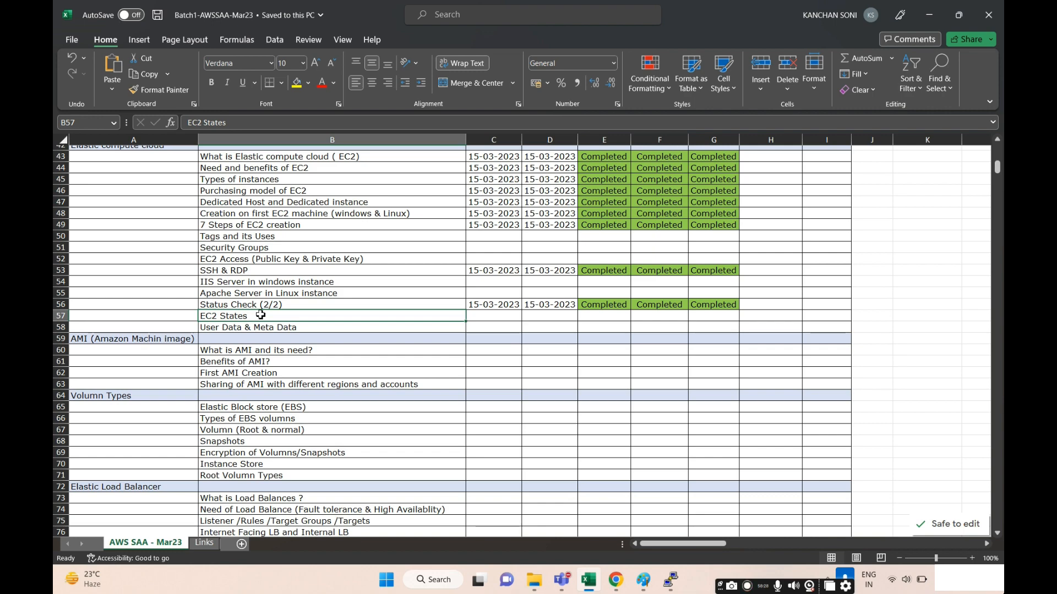
scroll(313, 286, down, 2)
scroll(341, 297, up, 4)
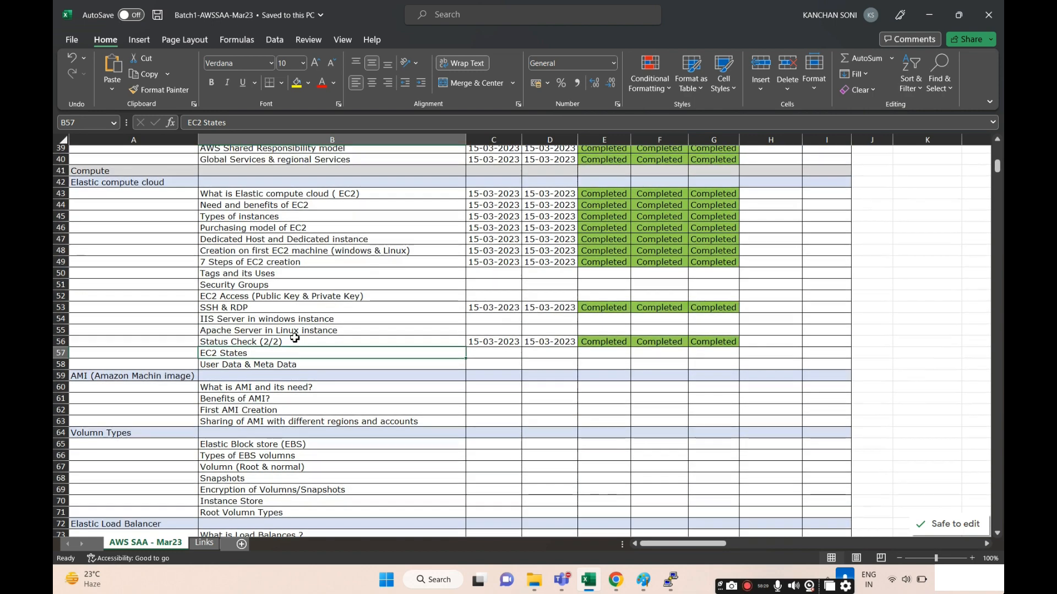
scroll(264, 281, down, 3)
scroll(238, 276, up, 2)
scroll(242, 276, down, 1)
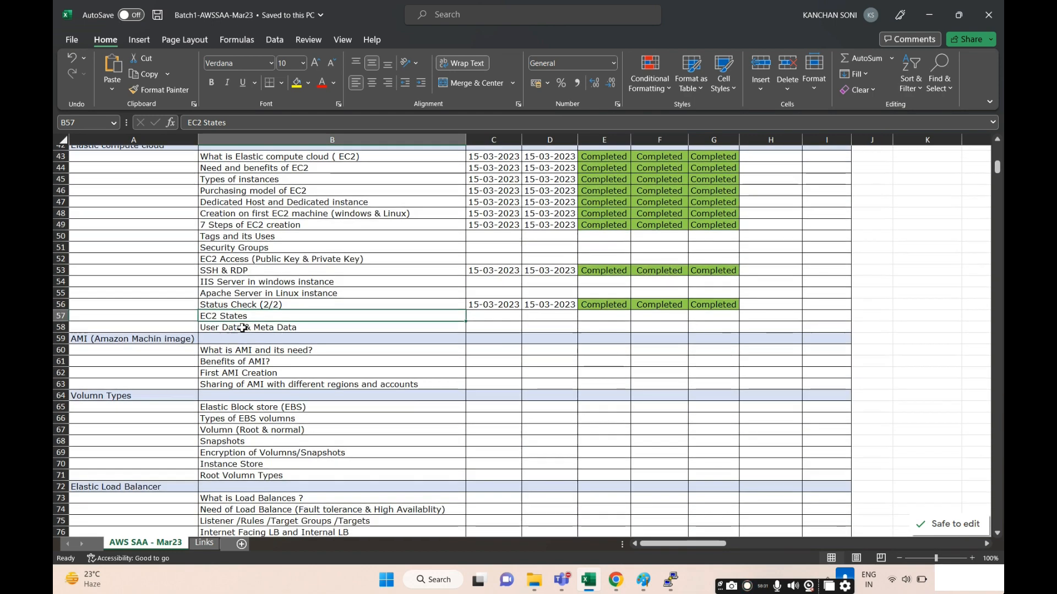
scroll(250, 312, up, 2)
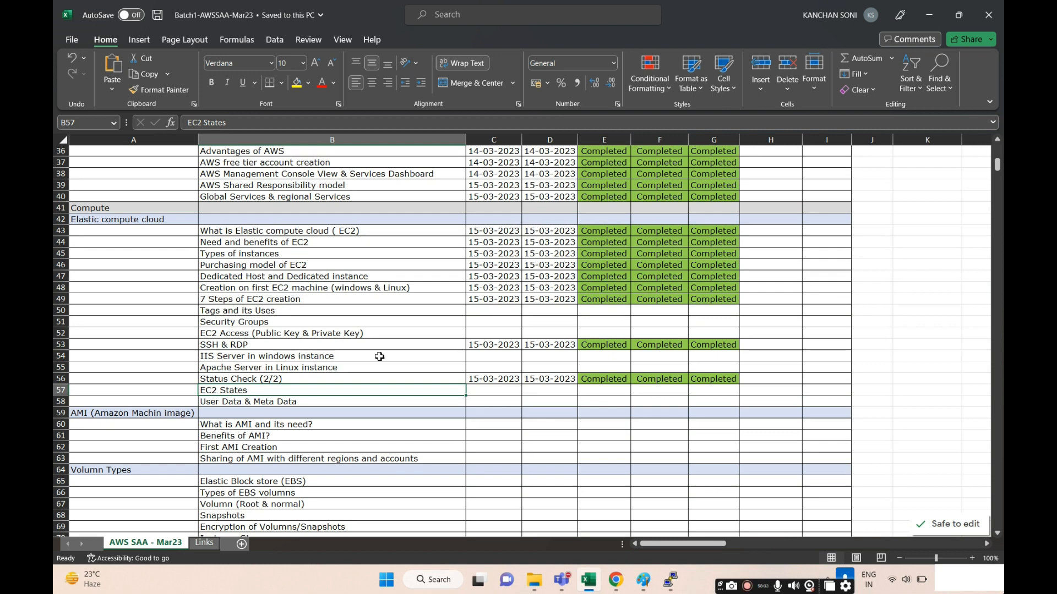
Step: Enter 16-03-2023 in columns C and D and Completed in column E for rows 50 to 52
click(488, 309)
text(1)
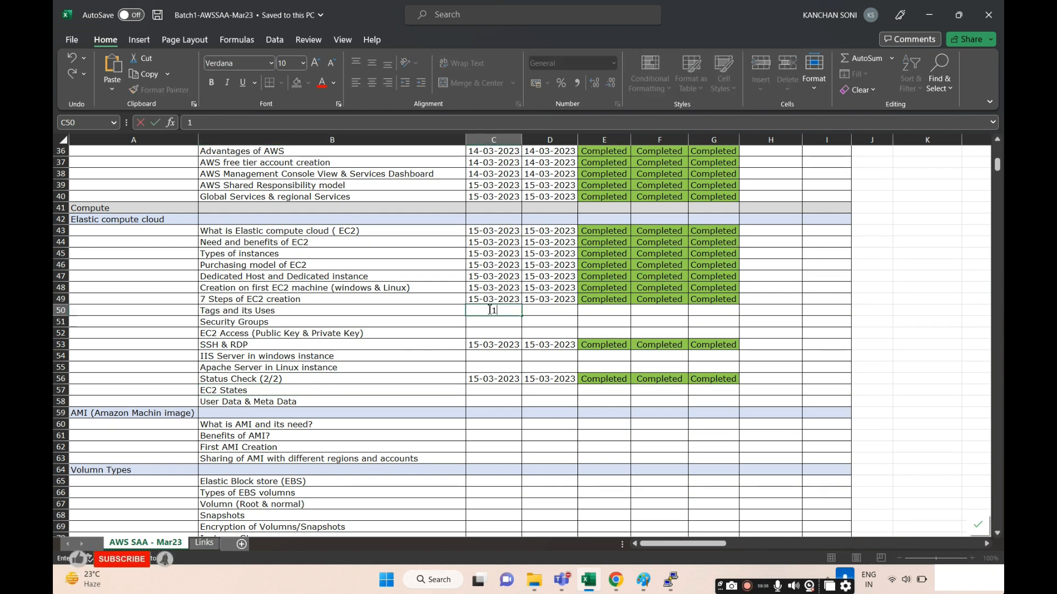
text(6-03-02)
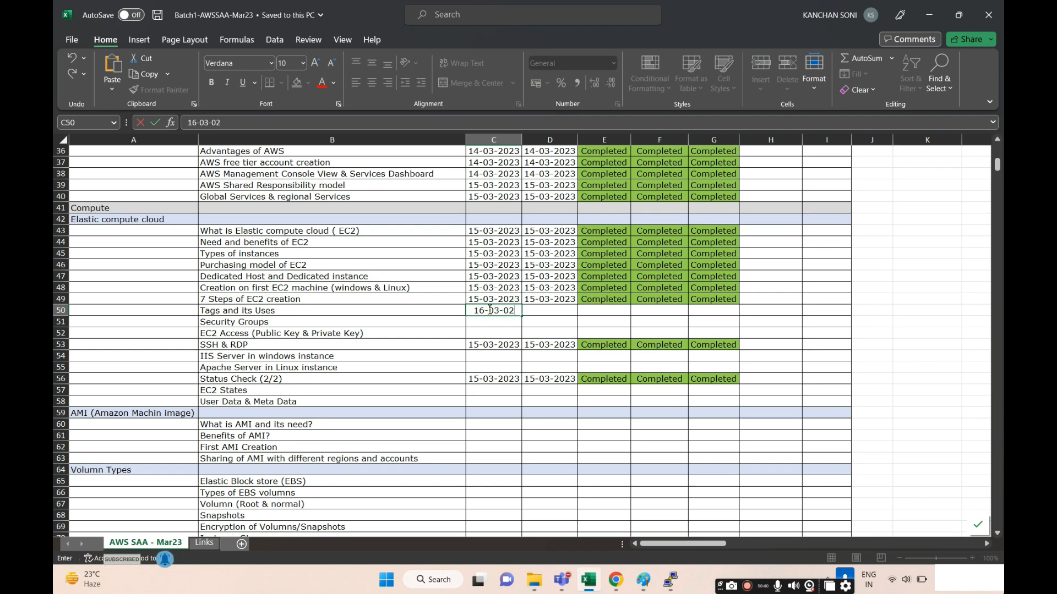
text(23)
key(Return)
drag(498, 310, 497, 333)
key(ctrl+d)
drag(602, 299, 593, 335)
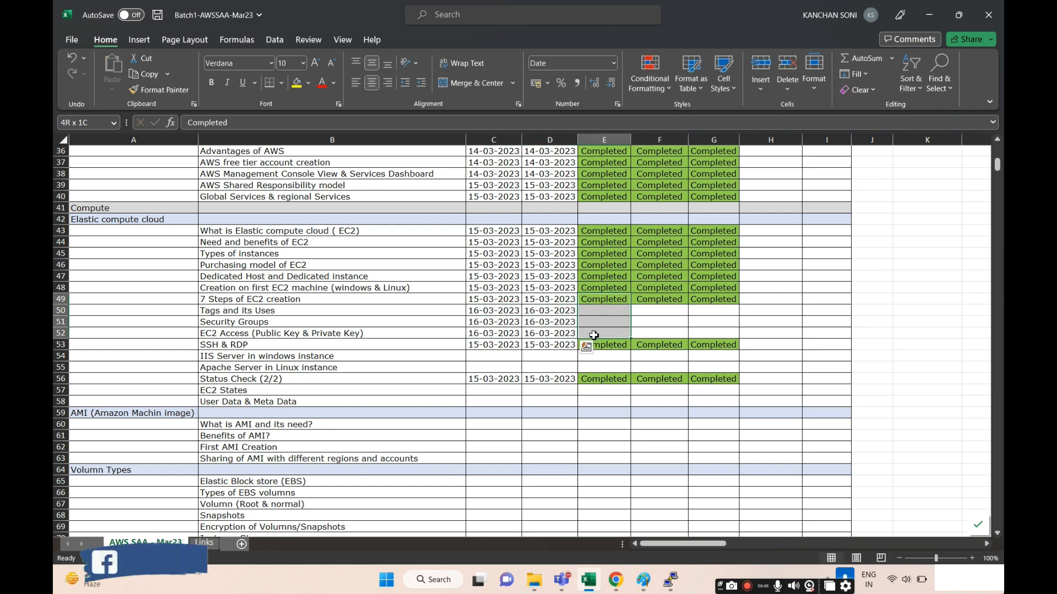
key(ctrl+d)
Step: Copy the 16-03-2023 dates and Completed status to rows 54, 55, 57 and 58, and save the workbook
drag(497, 333, 600, 334)
key(ctrl+c)
click(495, 403)
key(ctrl+v)
key(ctrl+s)
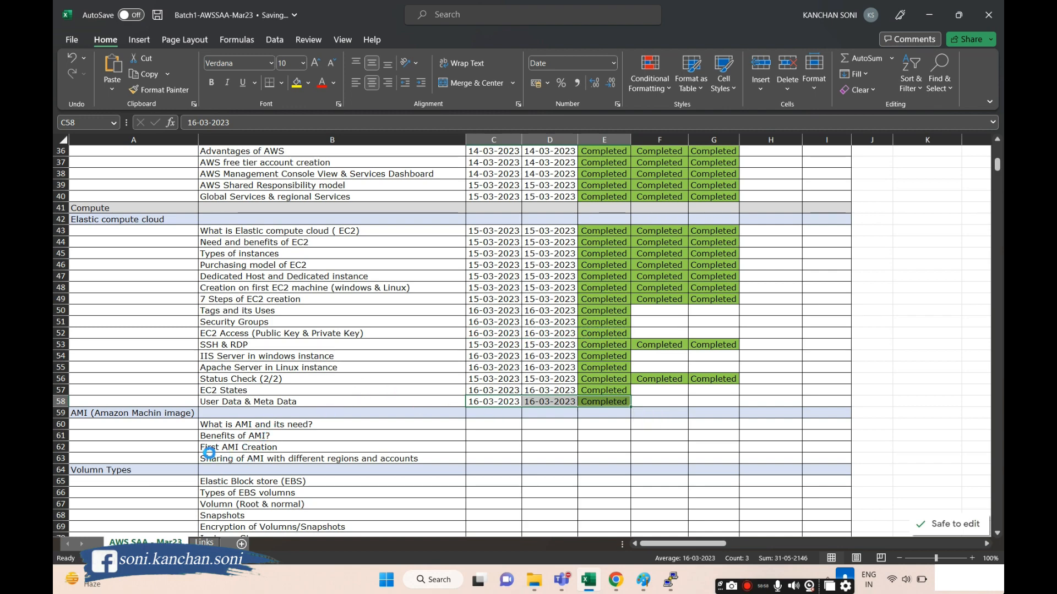
Step: Look over the upcoming course topics through Cloud Watch, and recheck the AWS and EC2 rows marked Completed
scroll(201, 486, down, 19)
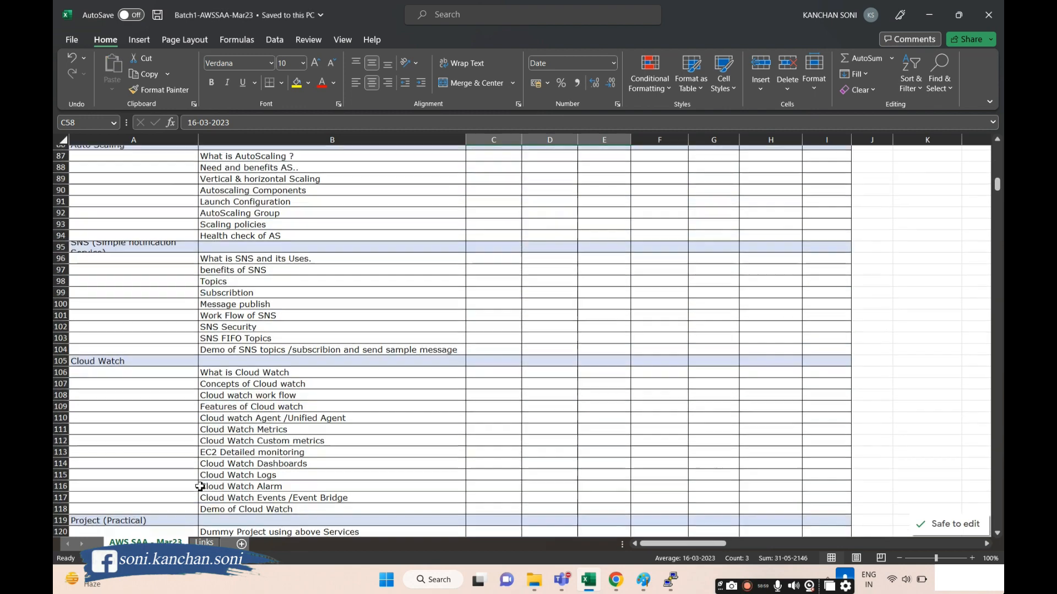
scroll(172, 480, up, 17)
scroll(385, 487, up, 8)
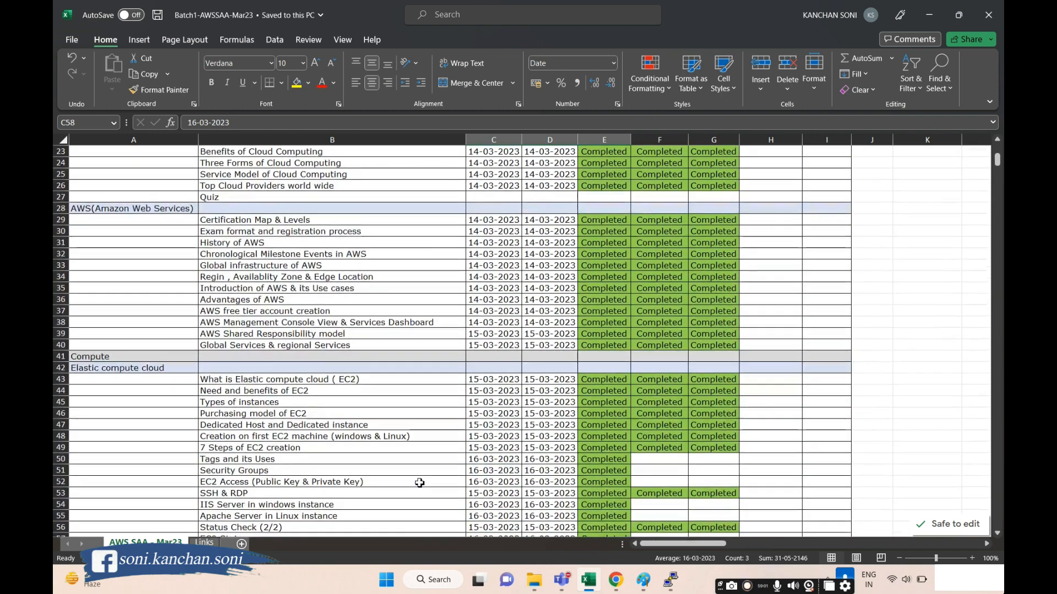
scroll(419, 482, down, 8)
scroll(420, 483, down, 1)
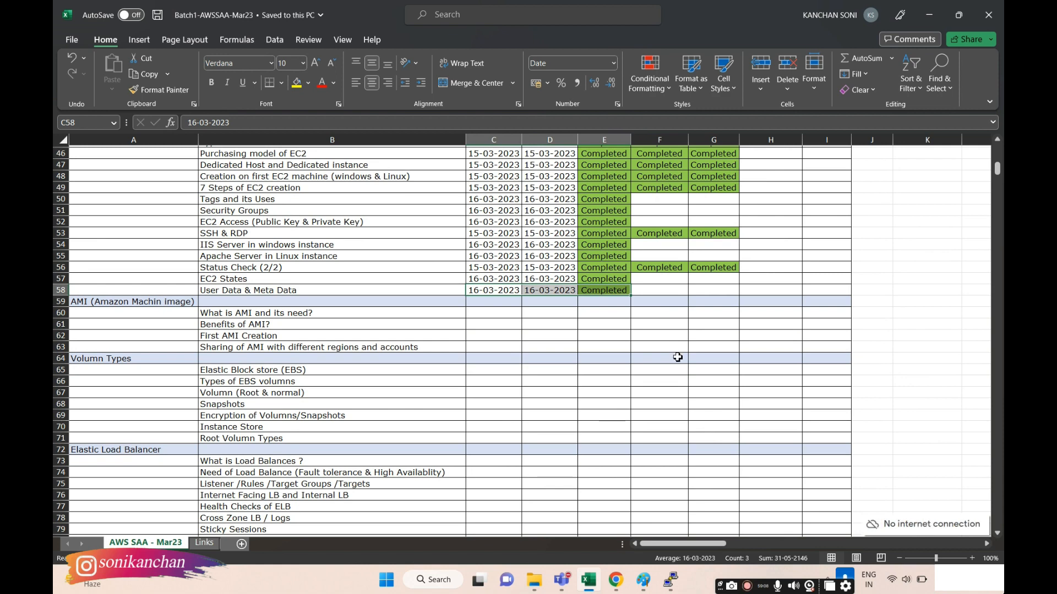
Step: Return to the EC2 console in the browser and terminate the Linux, Windows and Linux-User data instances together
key(alt+Tab)
mouse_move(687, 16)
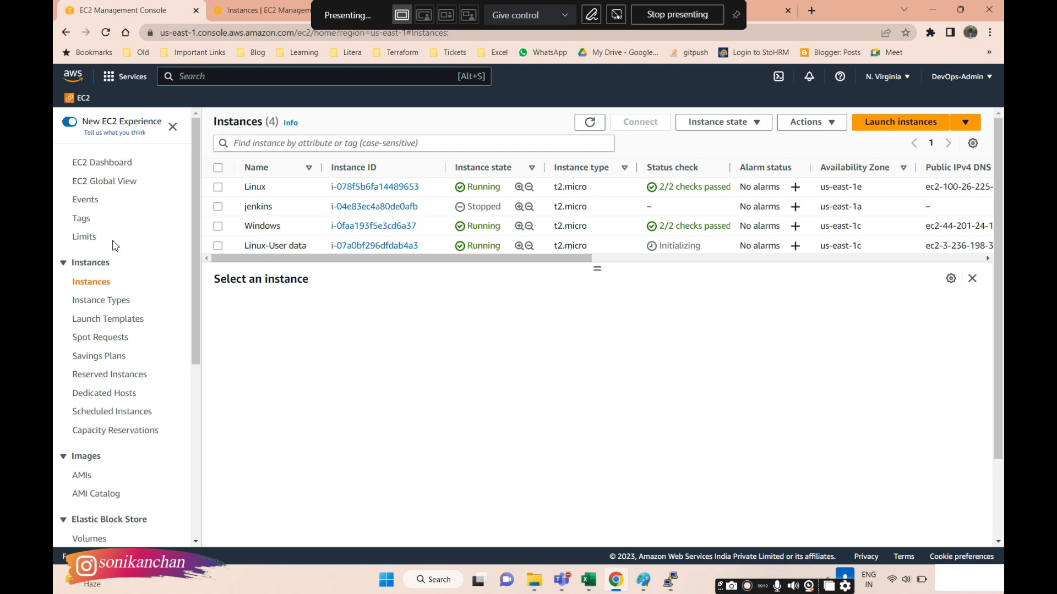
click(218, 187)
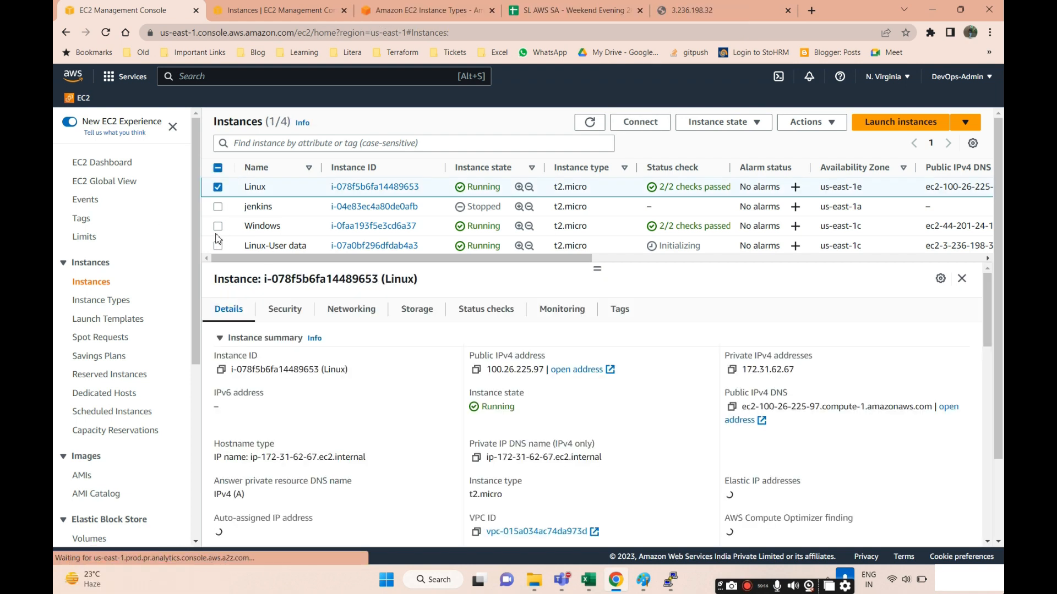
click(218, 226)
click(218, 246)
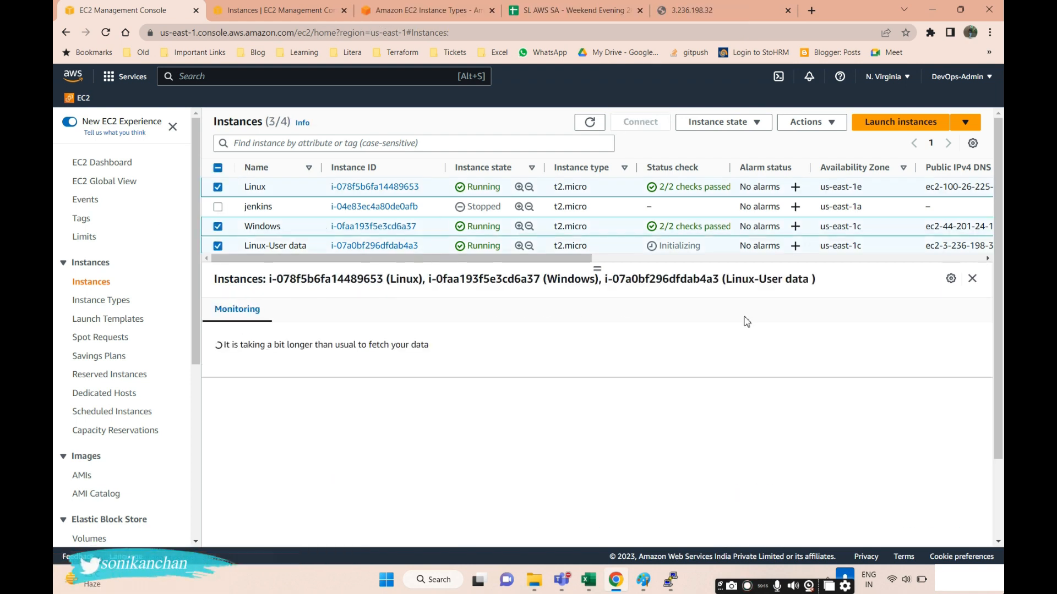
scroll(561, 337, down, 3)
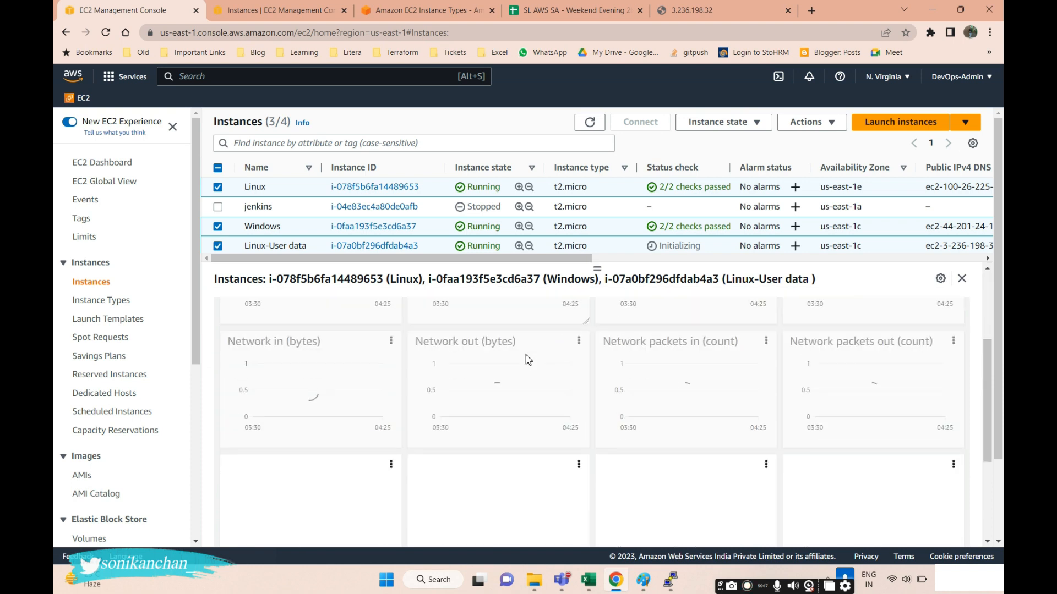
scroll(528, 358, up, 3)
scroll(638, 283, up, 1)
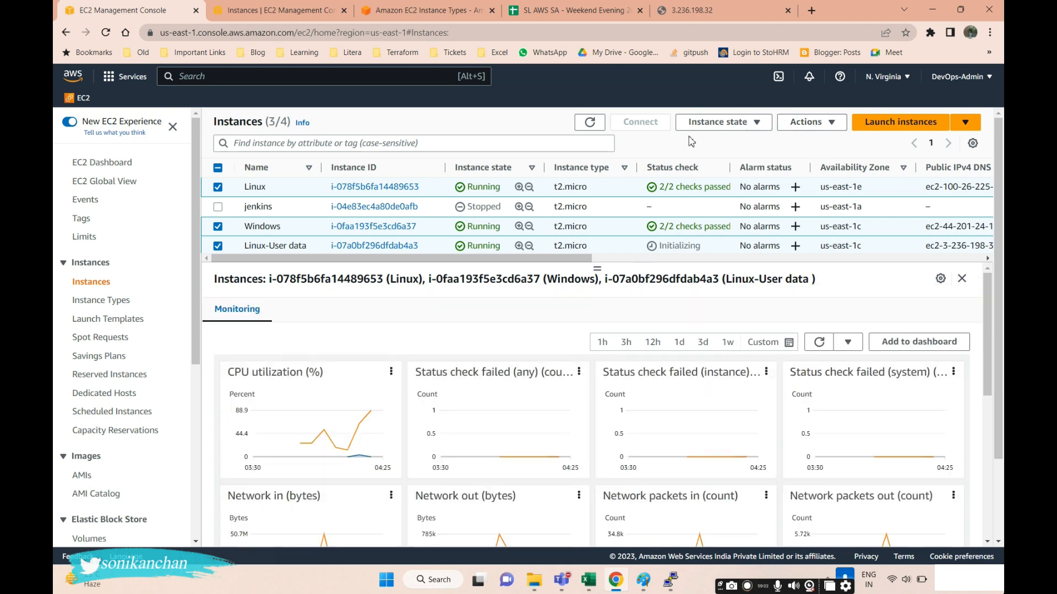
click(716, 123)
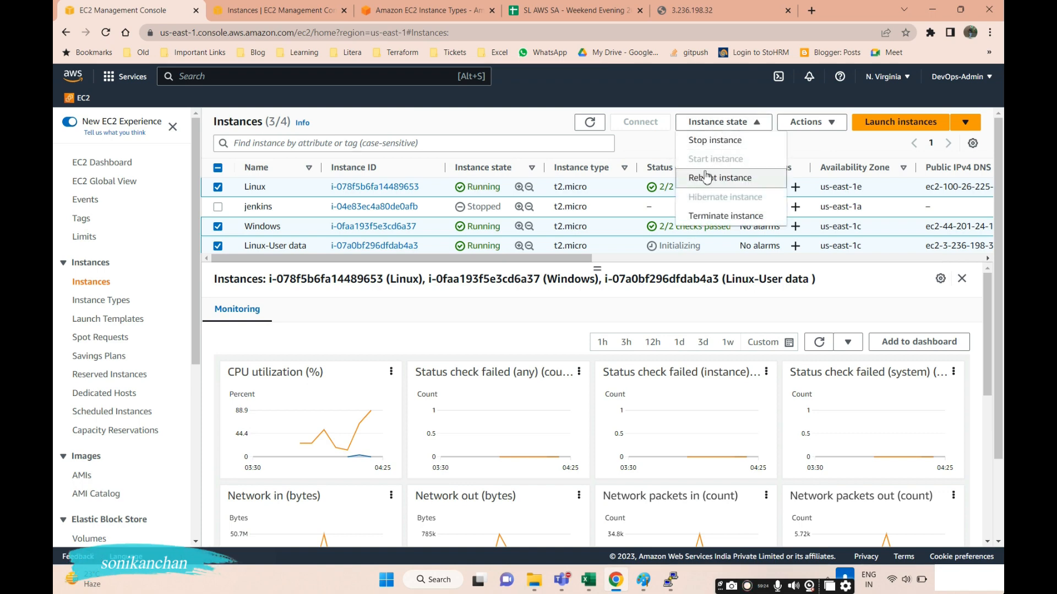
click(711, 216)
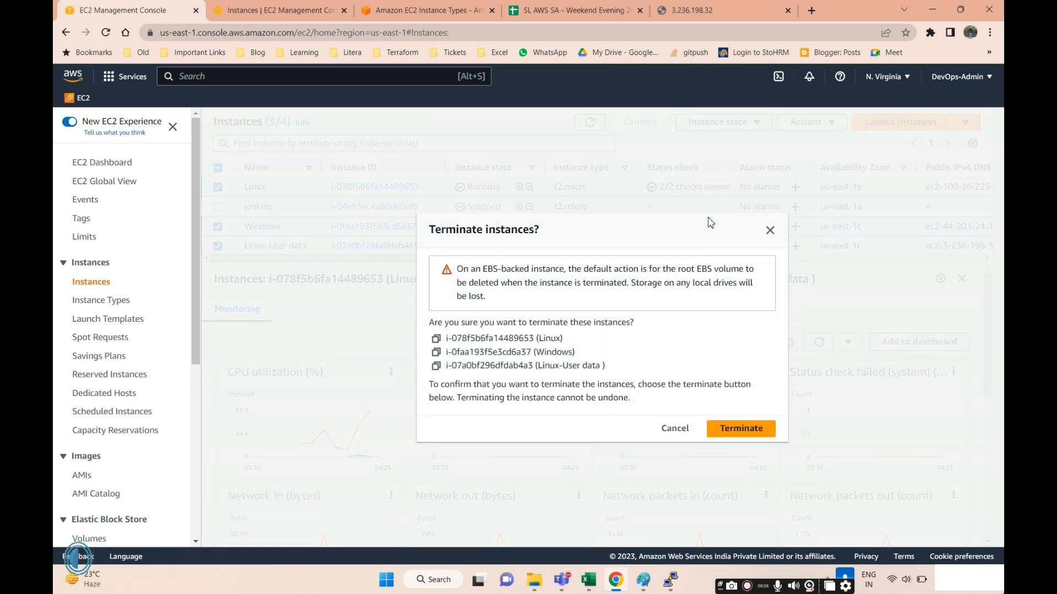
click(753, 432)
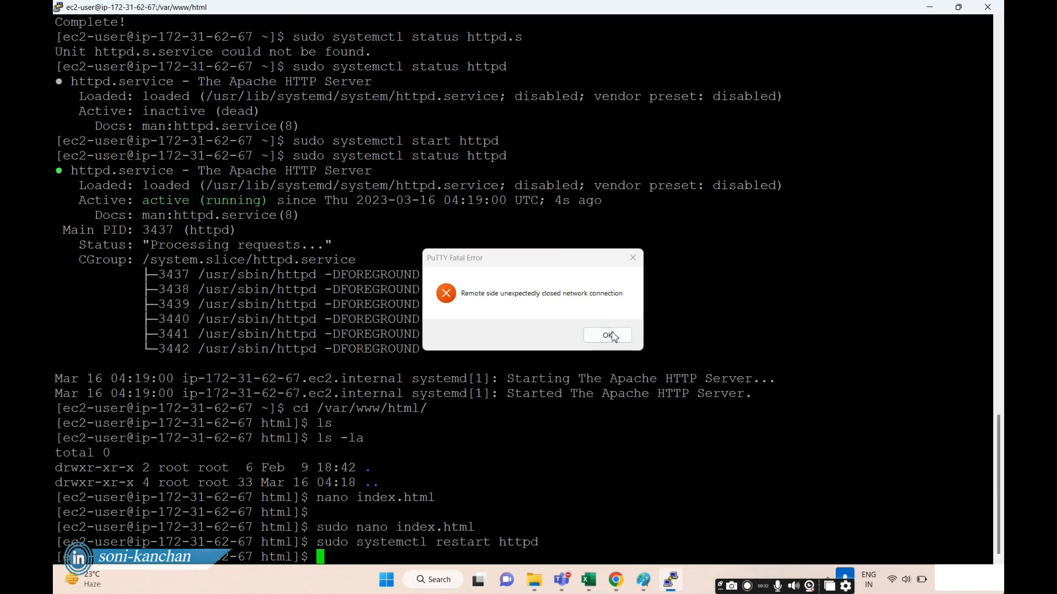
Step: Close the disconnected PuTTY session with its error message, refresh the instances list and dismiss the termination notice
click(610, 336)
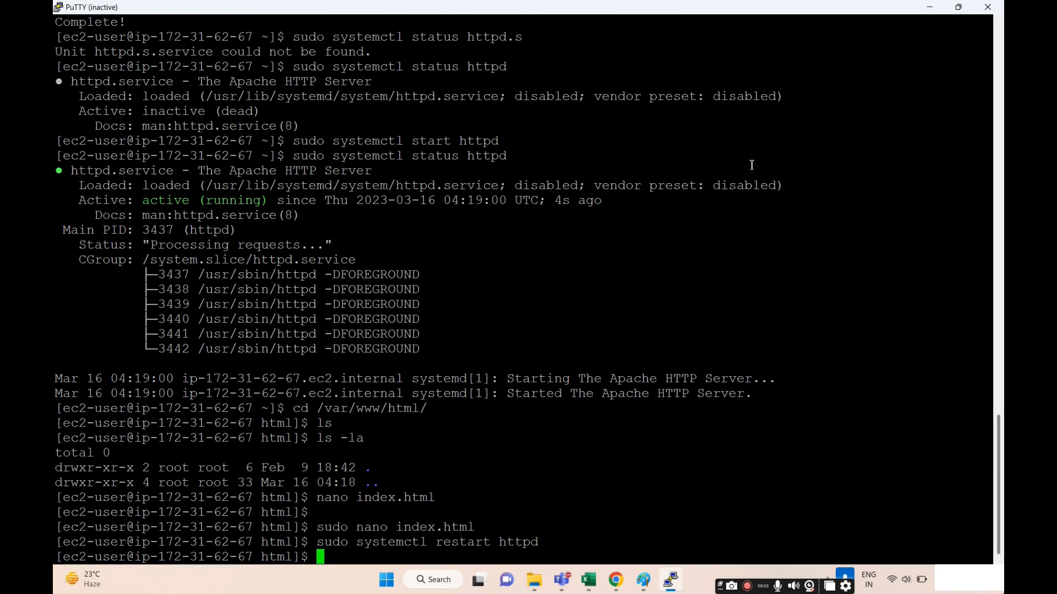
click(987, 7)
click(591, 145)
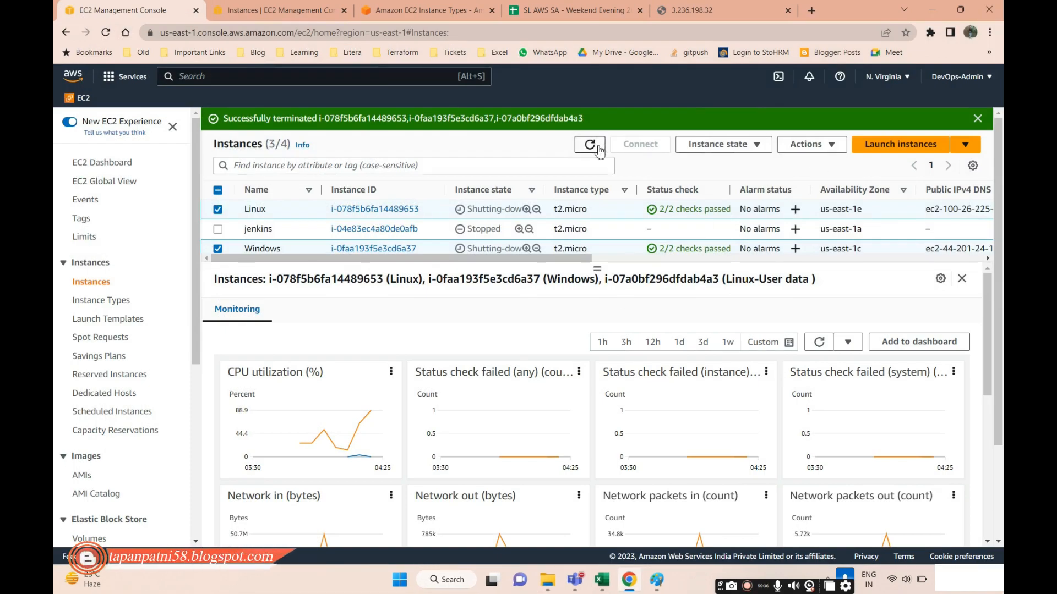
click(983, 119)
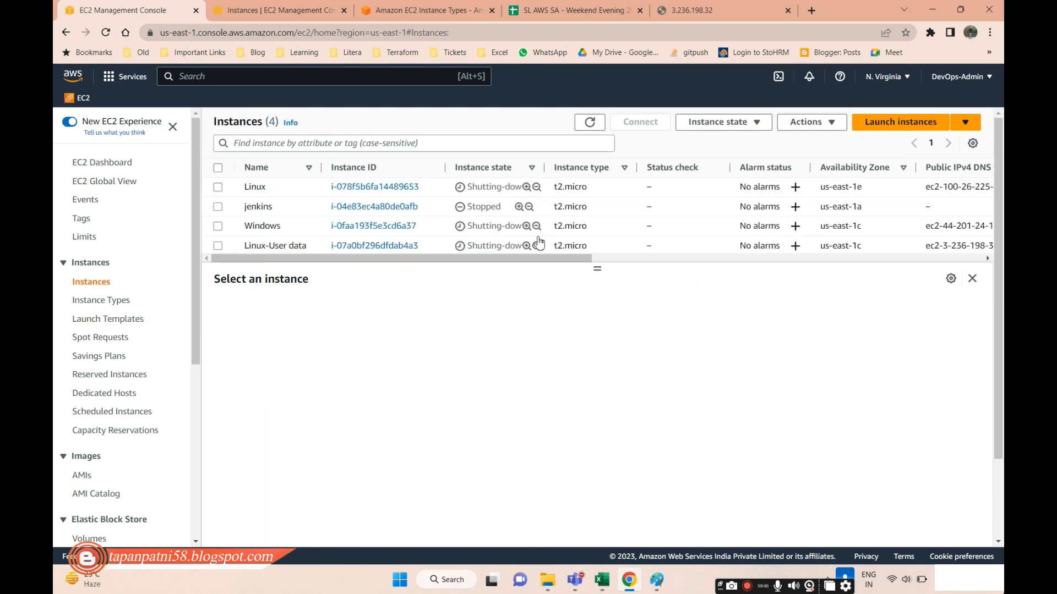
mouse_move(625, 3)
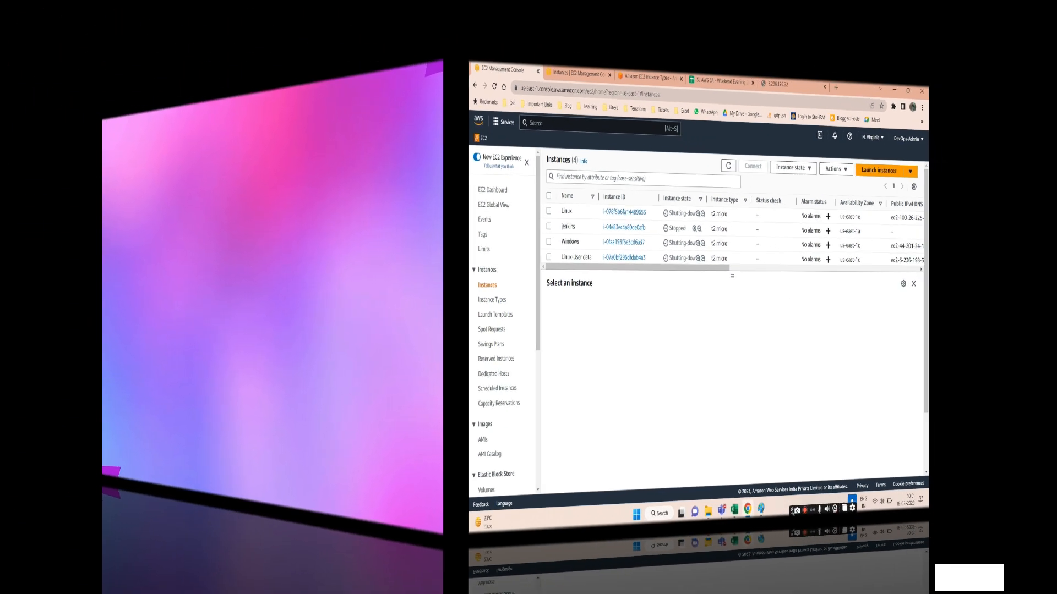
click(659, 17)
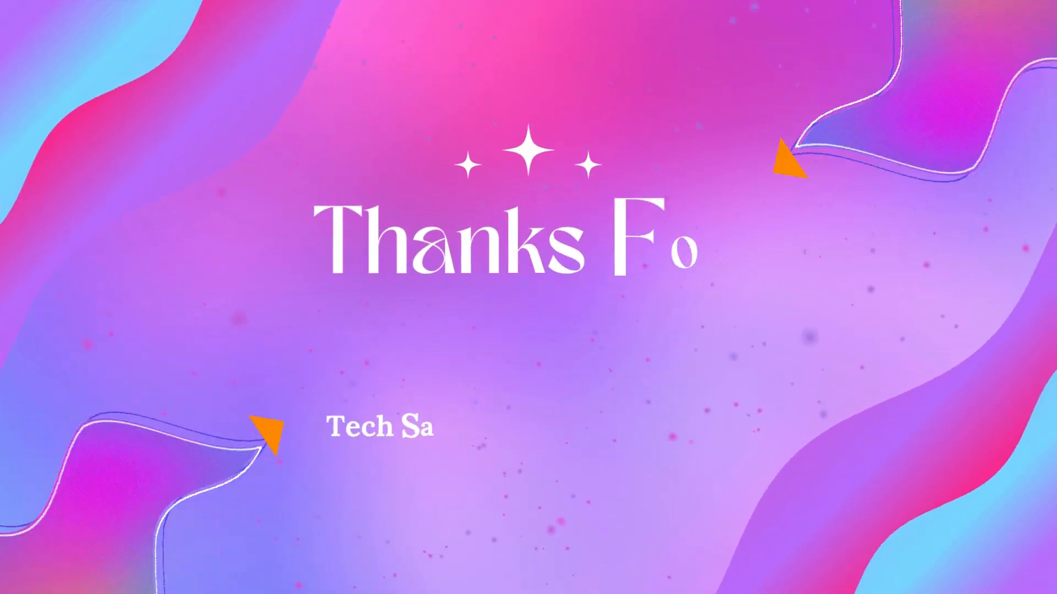